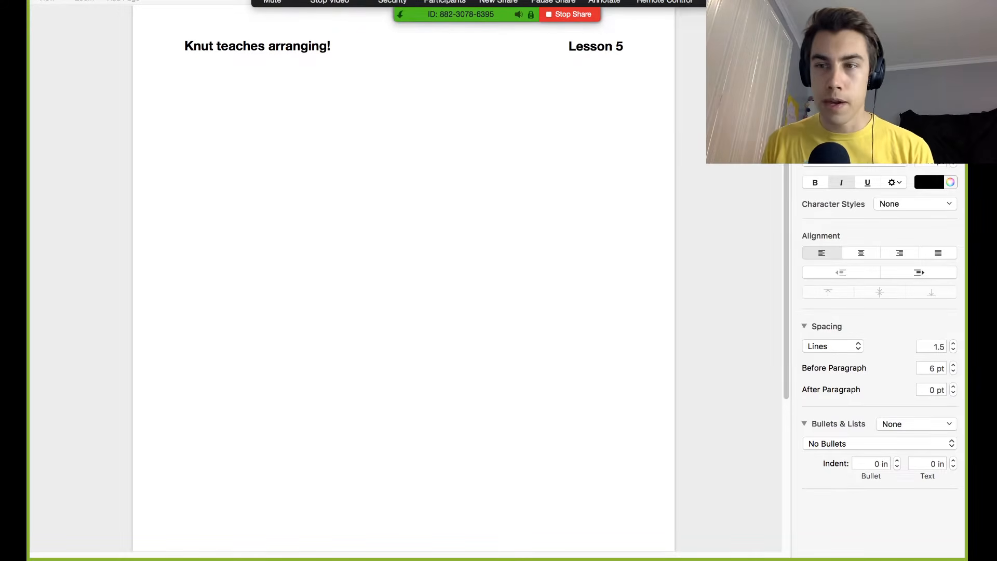
Step: Write the italic heading "What is jazz?" in the blank body below the "Knut teaches arranging!" title
click(245, 127)
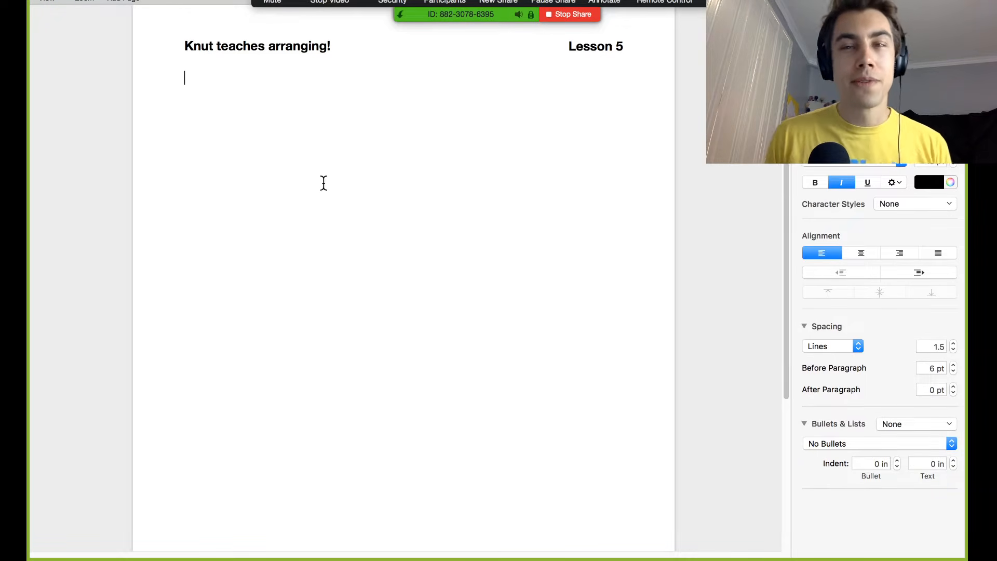
scroll(324, 182, up, 2)
scroll(431, 493, down, 2)
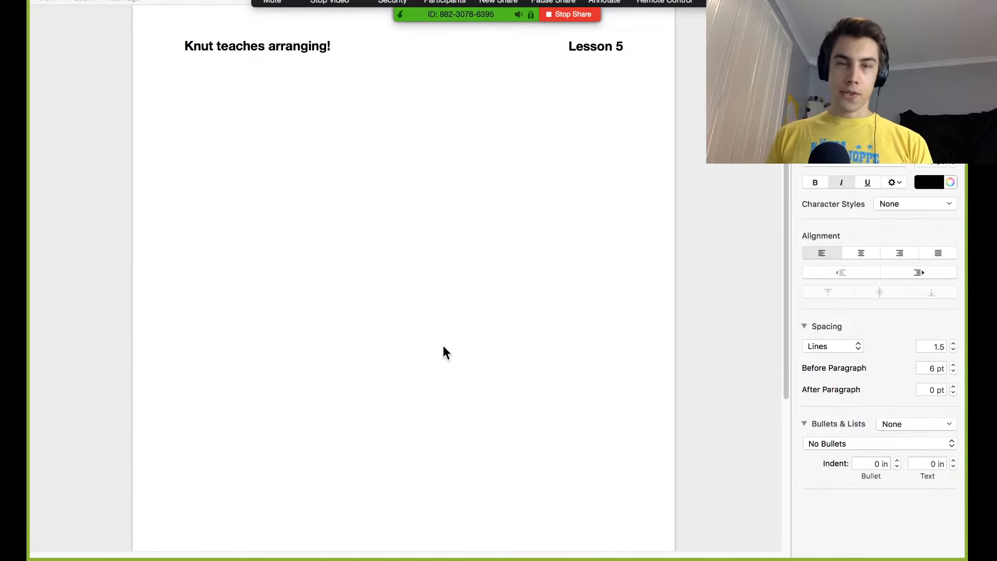
click(431, 269)
text(What i)
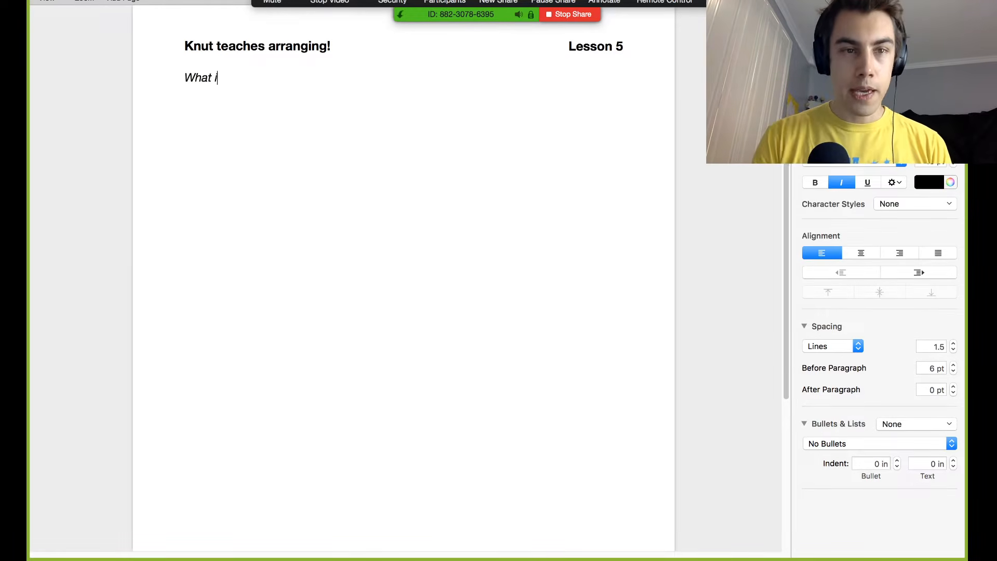
text(s jazz?)
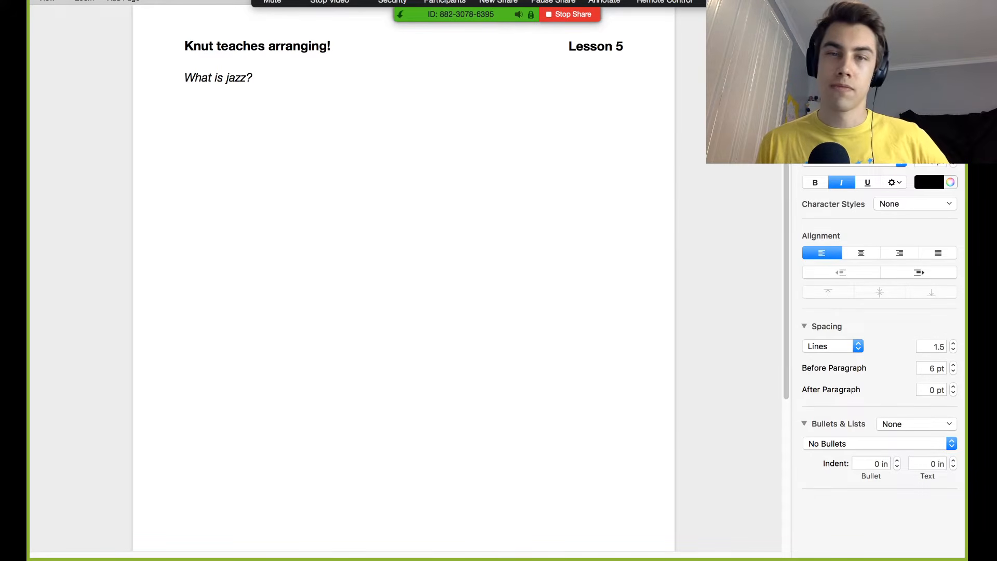
Step: Start a new non-italic line under the "What is jazz?" heading and apply the Bullet list style to it
key(Return)
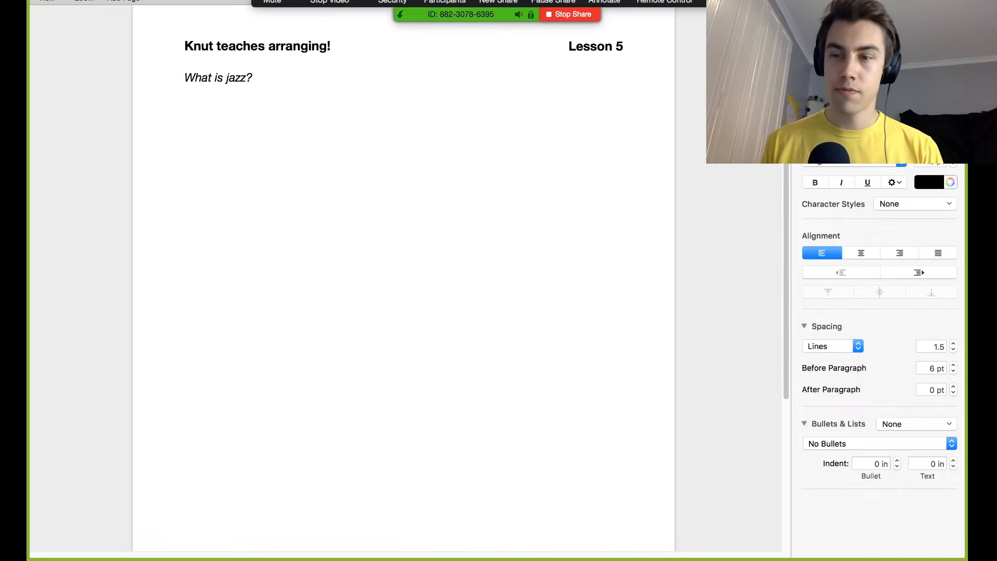
click(907, 423)
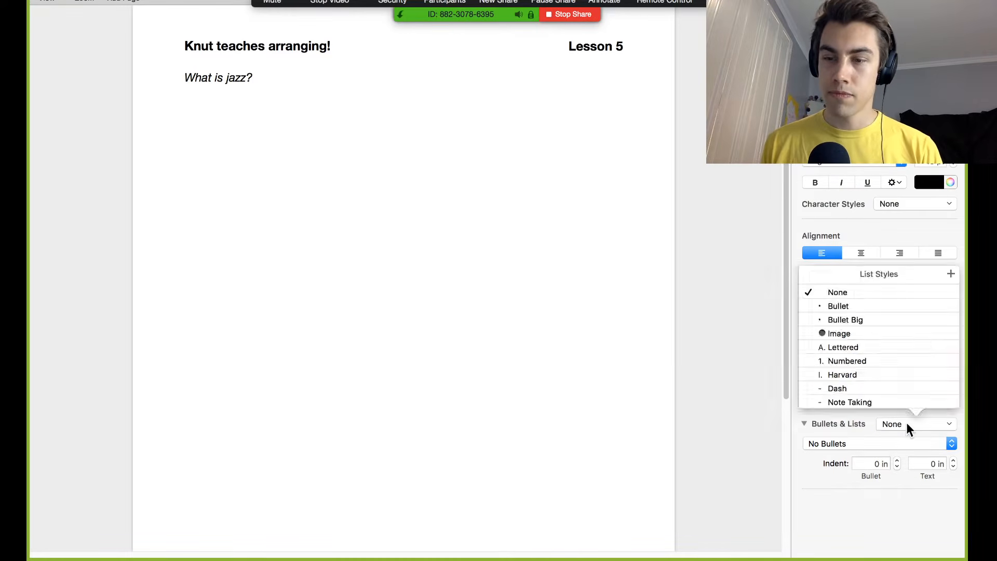
click(848, 307)
Step: Write the first bullet as "“Unusual” chords, dissonance", with "Unusual" in quotation marks
text(U)
key(BackSpace)
text(“un)
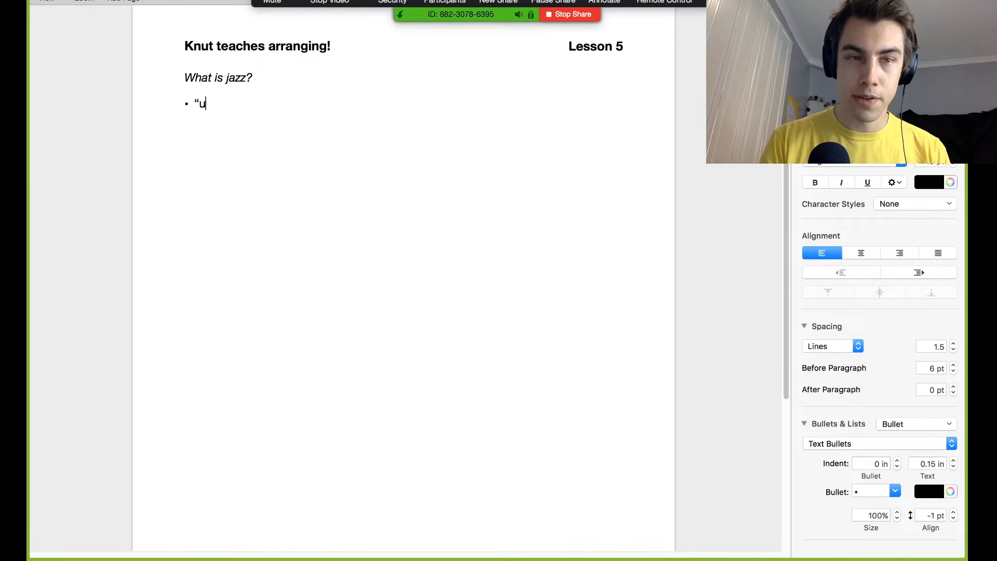
key(BackSpace)
key(BackSpace)
text(Unusual)
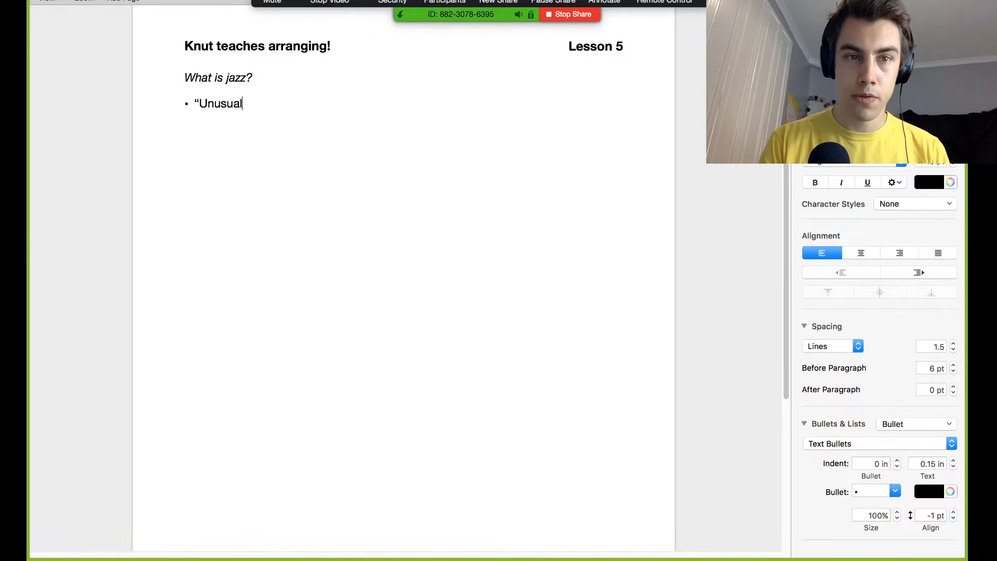
text(", dosson)
key(BackSpace)
key(BackSpace)
key(BackSpace)
key(BackSpace)
key(BackSpace)
key(BackSpace)
key(BackSpace)
key(BackSpace)
text(chord)
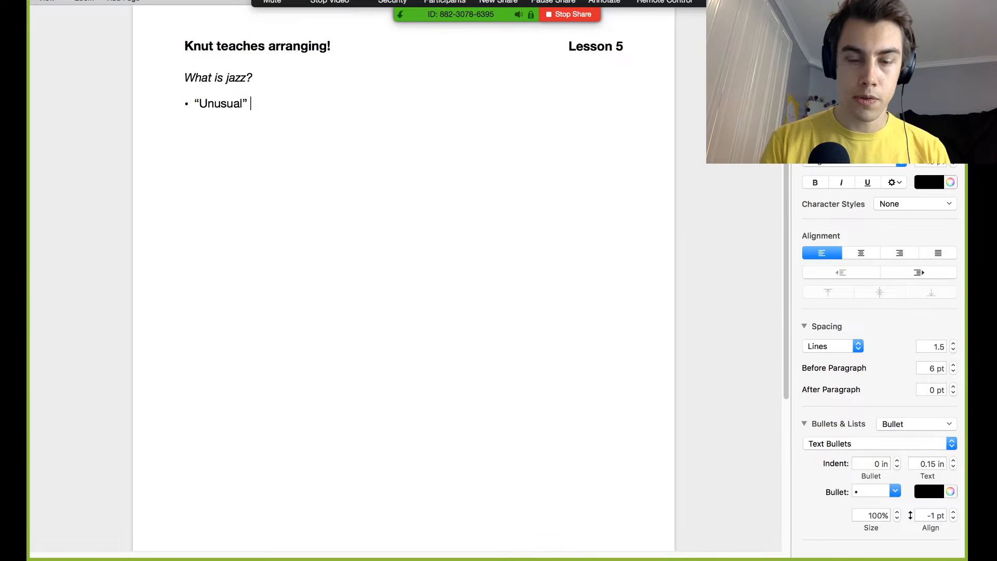
text(s, diss)
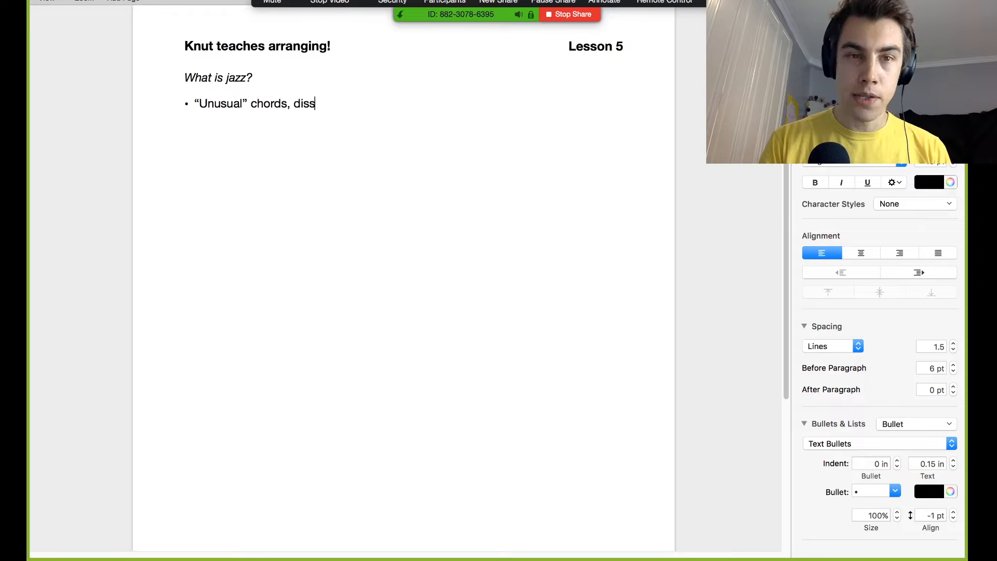
text(onance,)
key(BackSpace)
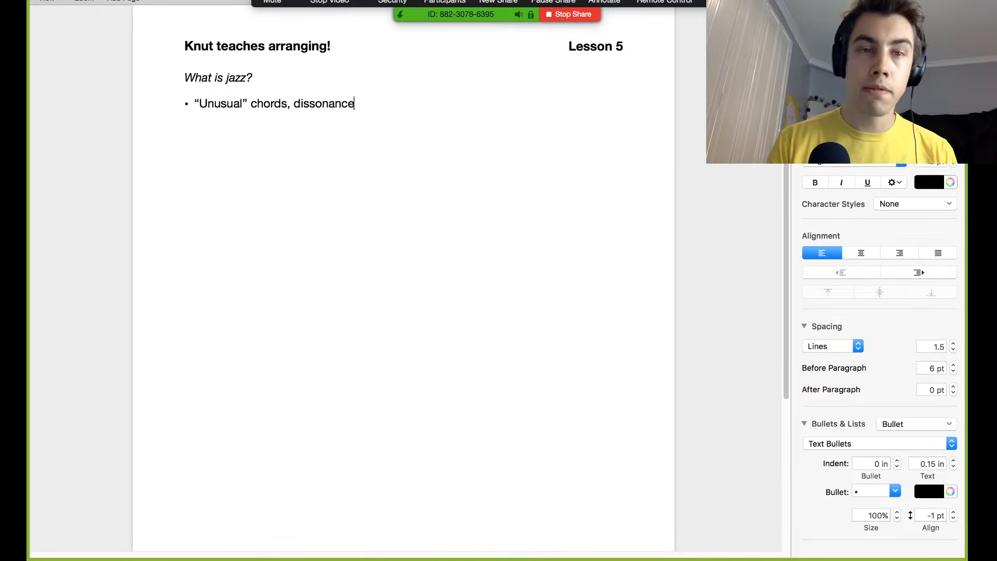
Step: Add a second bullet reading "Not necessarily tonal"
key(Return)
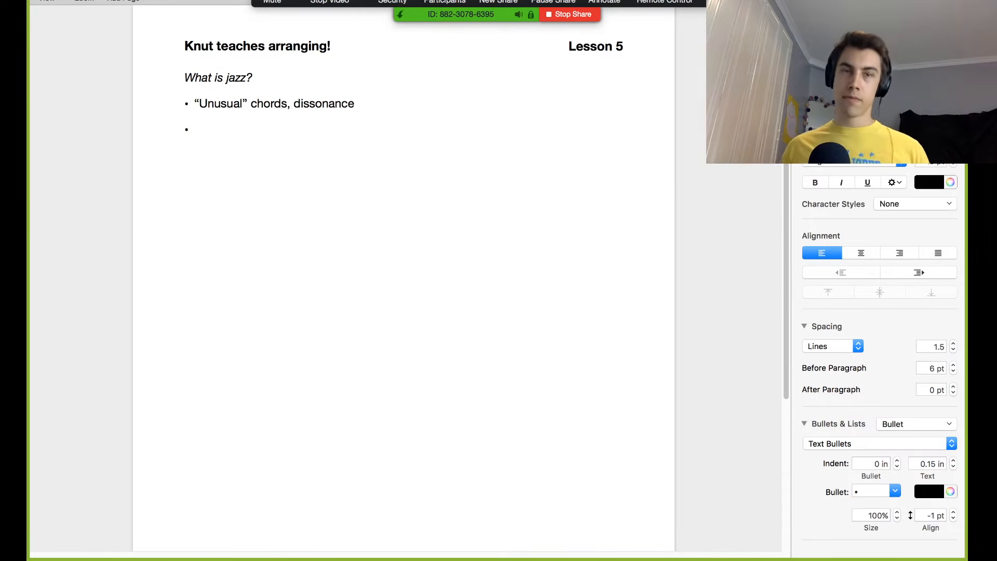
text(N)
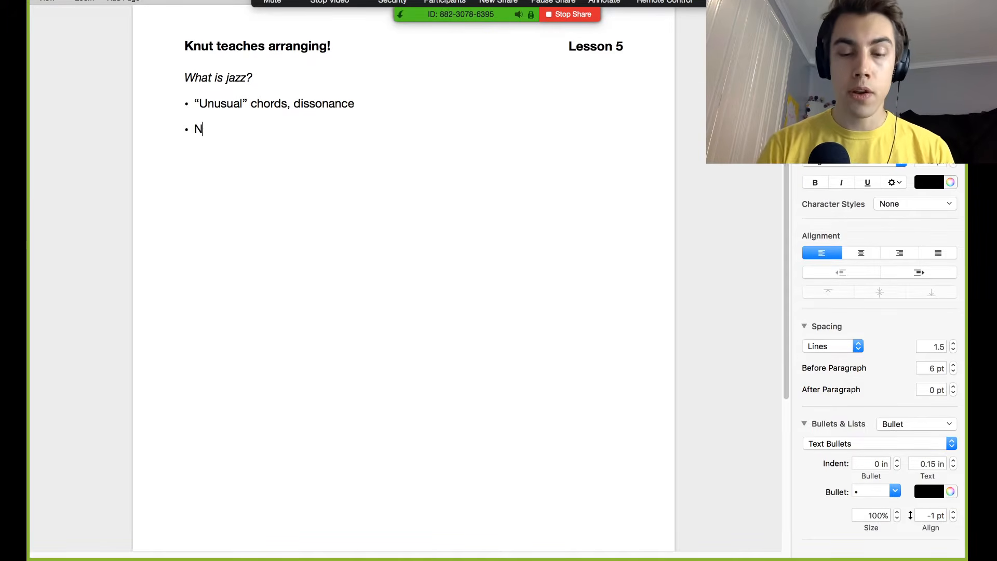
text(ot necessarily tonal)
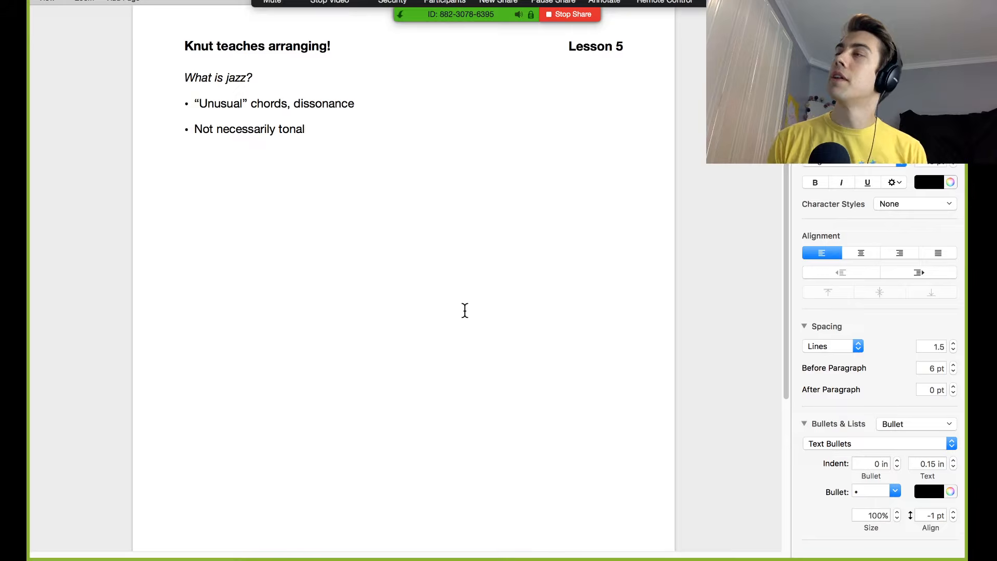
Step: Add a third bullet reading "Different rhythms"
key(Return)
text(Rhy)
key(BackSpace)
key(BackSpace)
key(BackSpace)
text(Different )
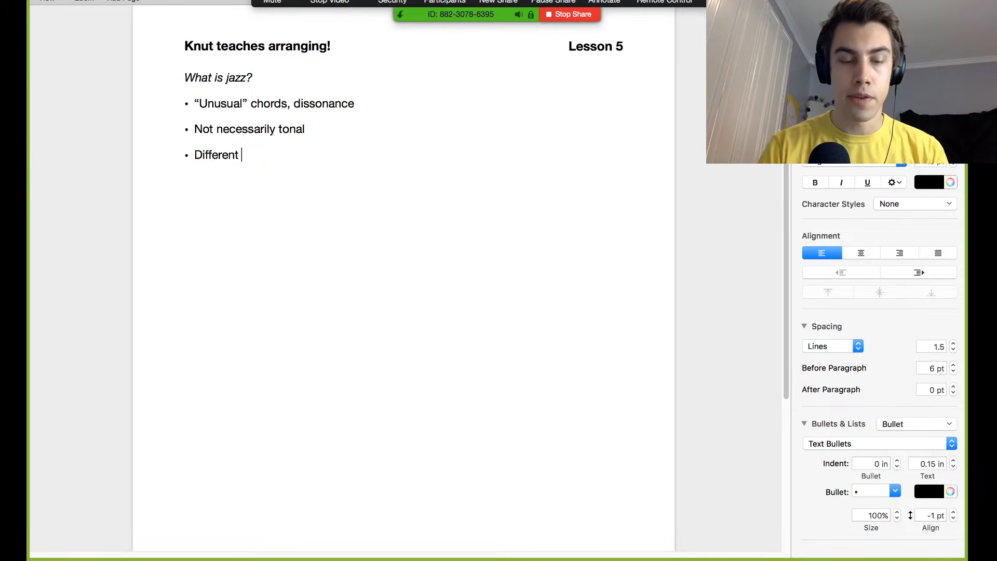
text(rhythms)
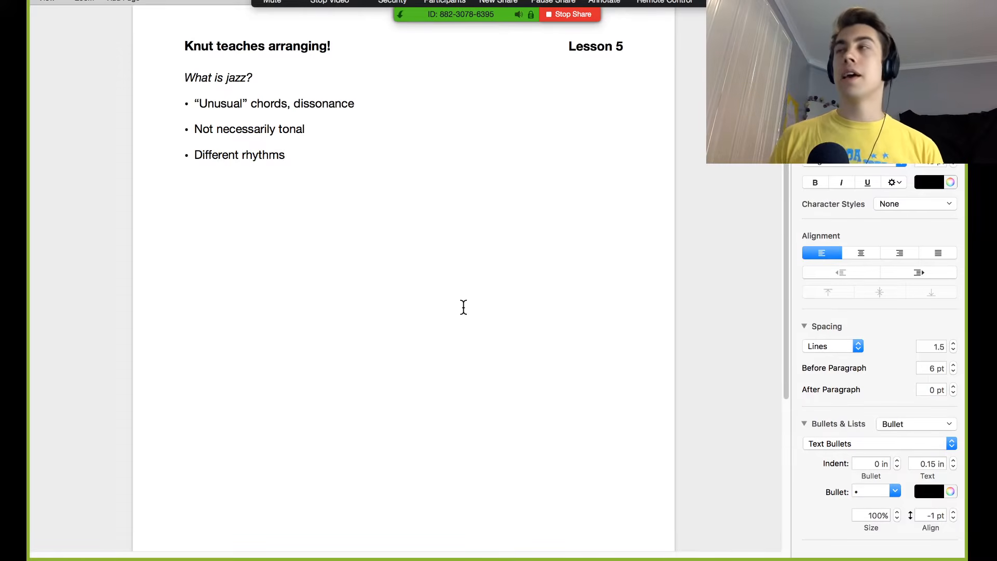
Step: Add an indented bullet below "Different rhythms" beginning "Music genre that has its origins in African American music, specifically the"
key(super+Tab)
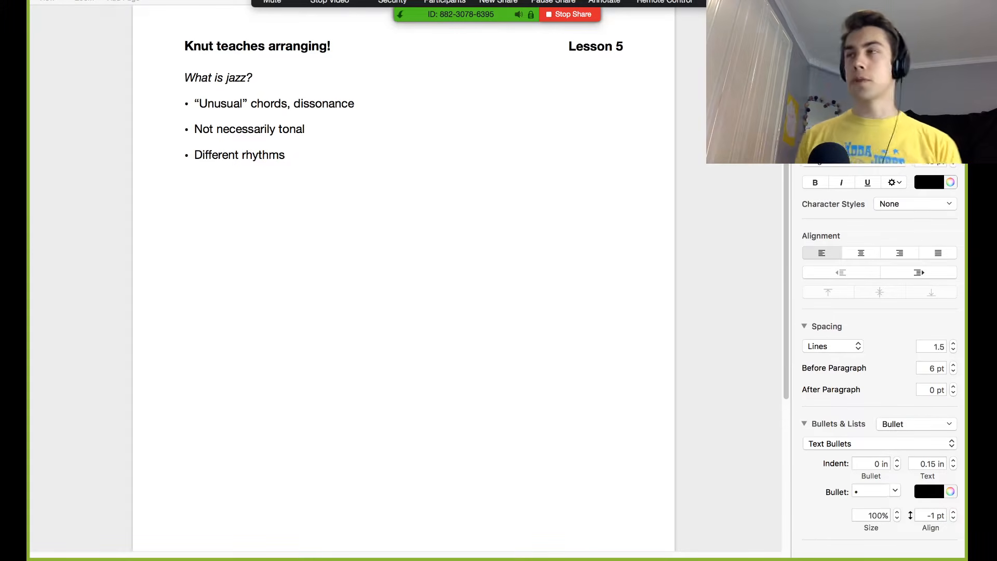
click(400, 384)
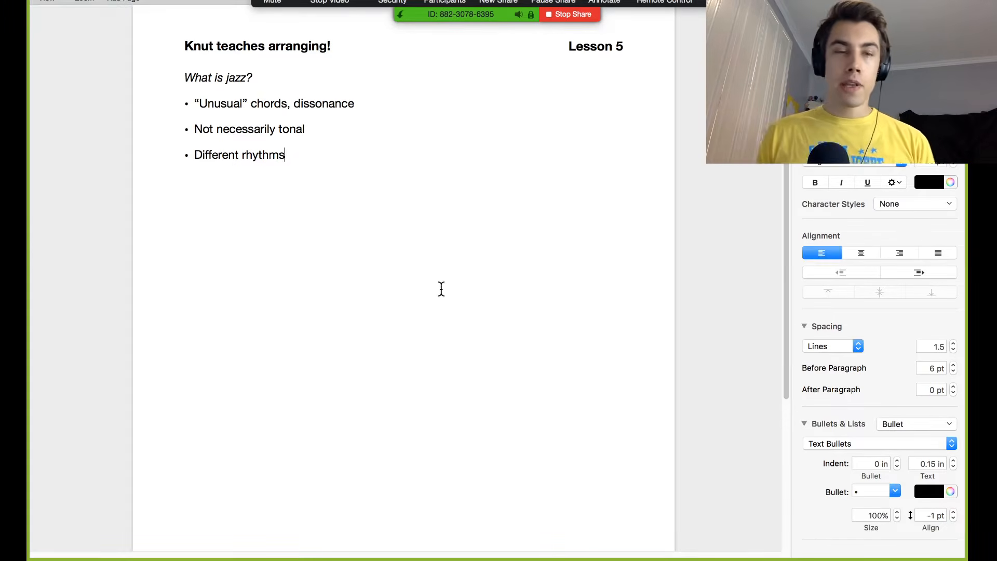
key(Return)
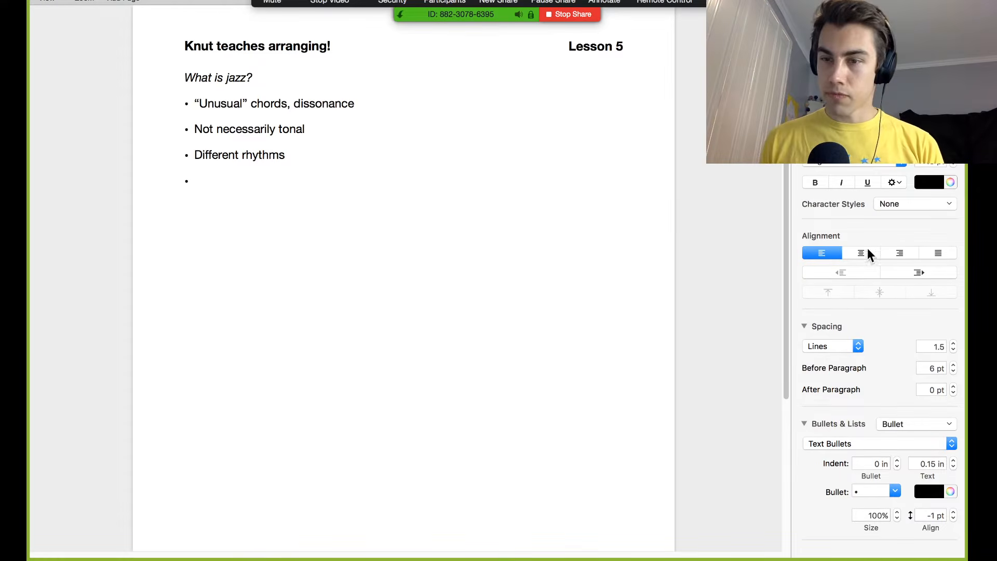
click(919, 273)
text(Music genre)
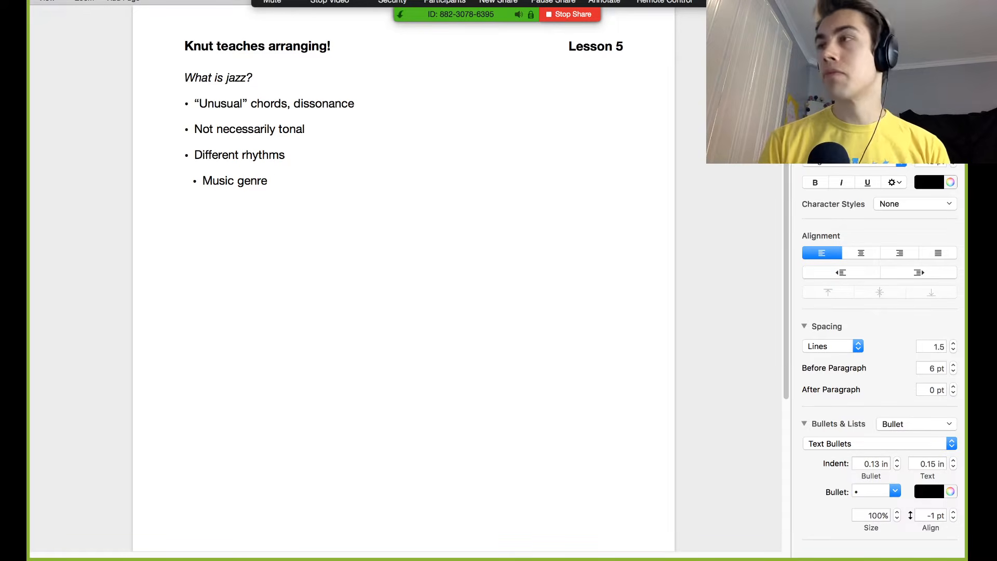
text( that has it)
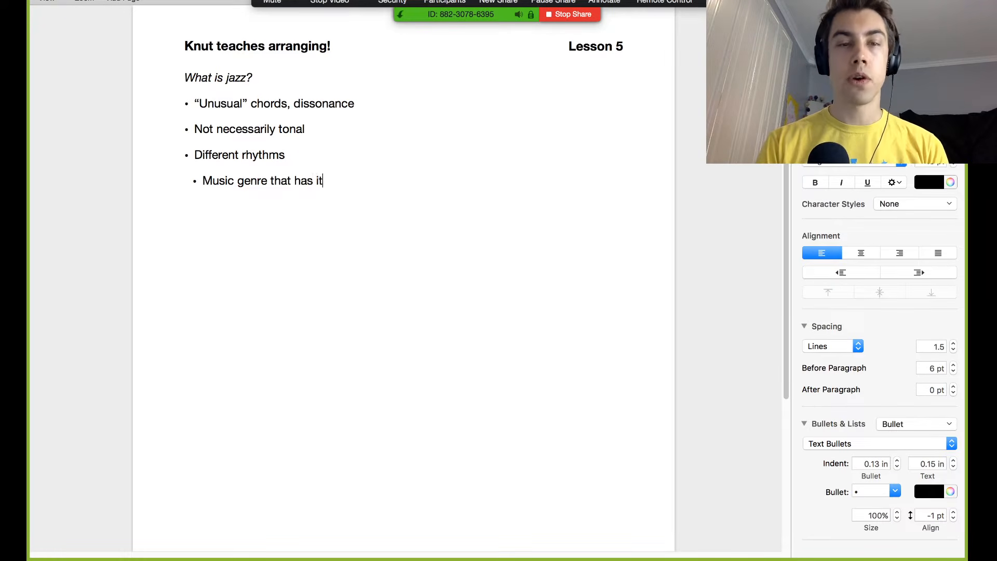
text(s original)
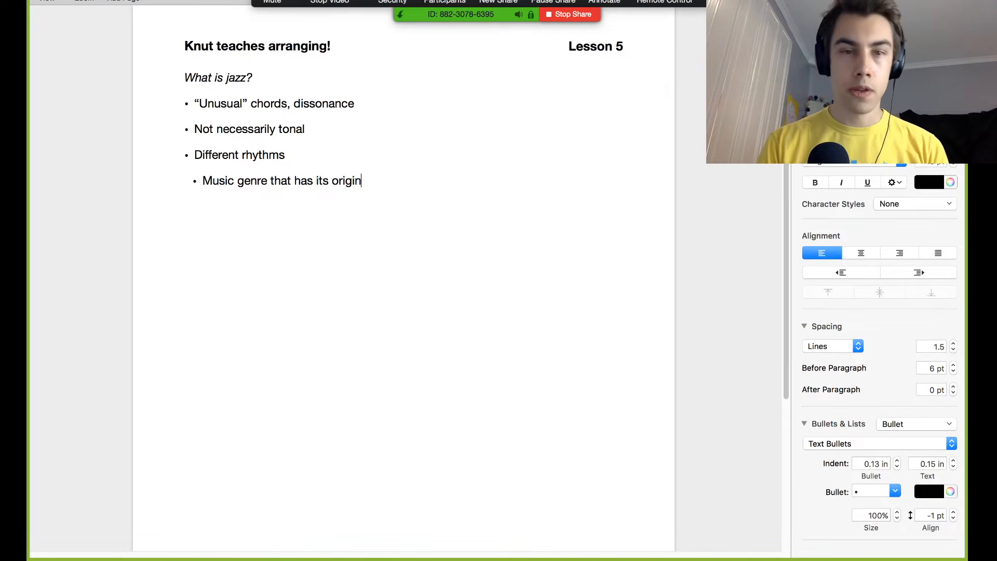
key(BackSpace)
key(BackSpace)
key(BackSpace)
text(ns in African American mus)
key(BackSpace)
key(BackSpace)
text(usic, speciifically te)
key(BackSpace)
text(he )
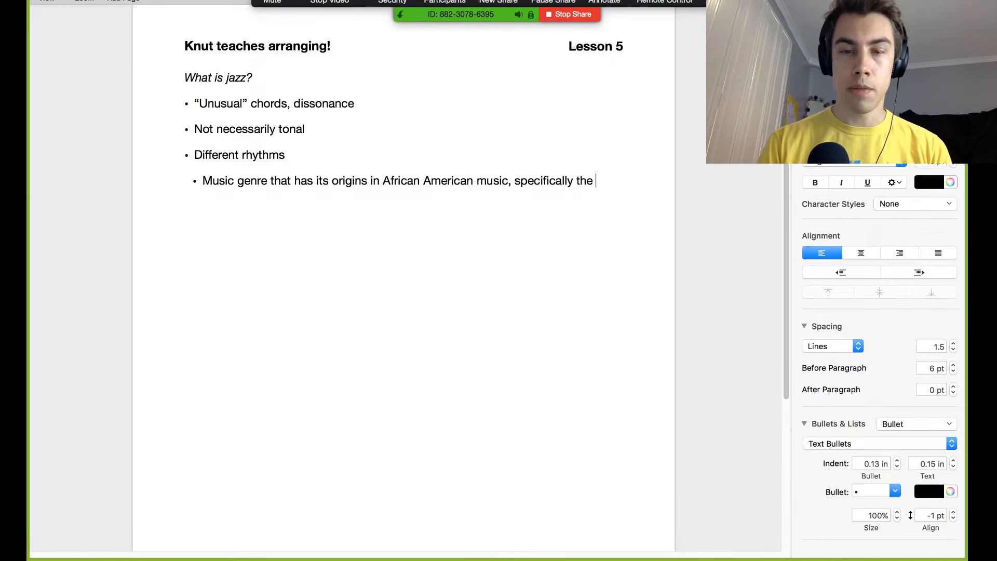
Step: Complete the indented bullet's sentence with "music of New Orleans around the late 19th and early 10th centuries."
text(music of New )
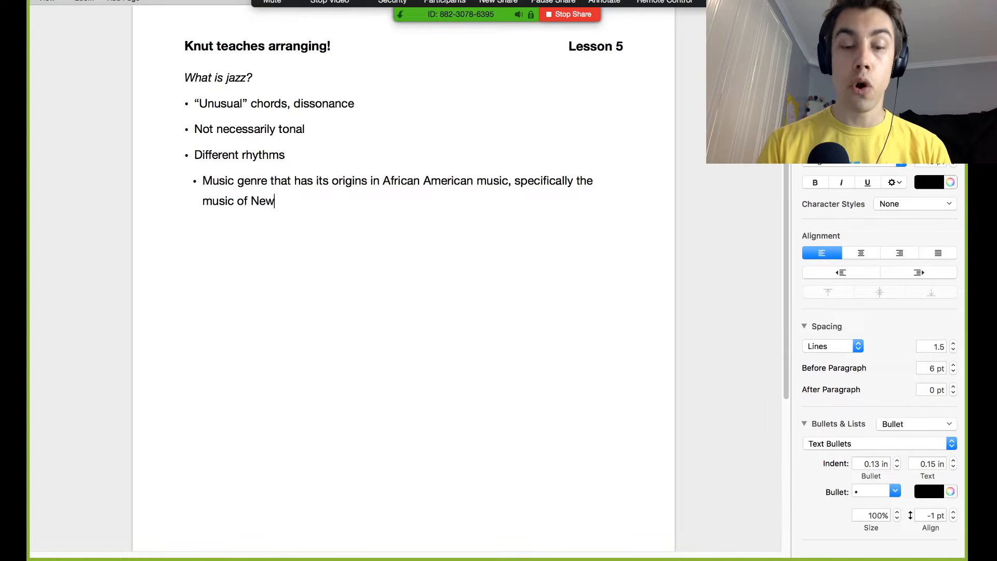
text(Orlean)
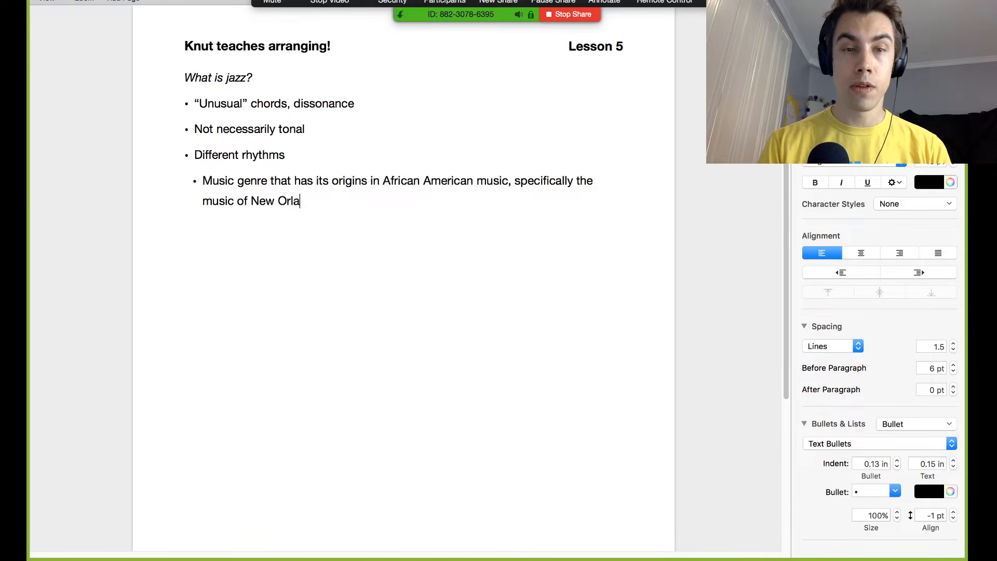
text(s )
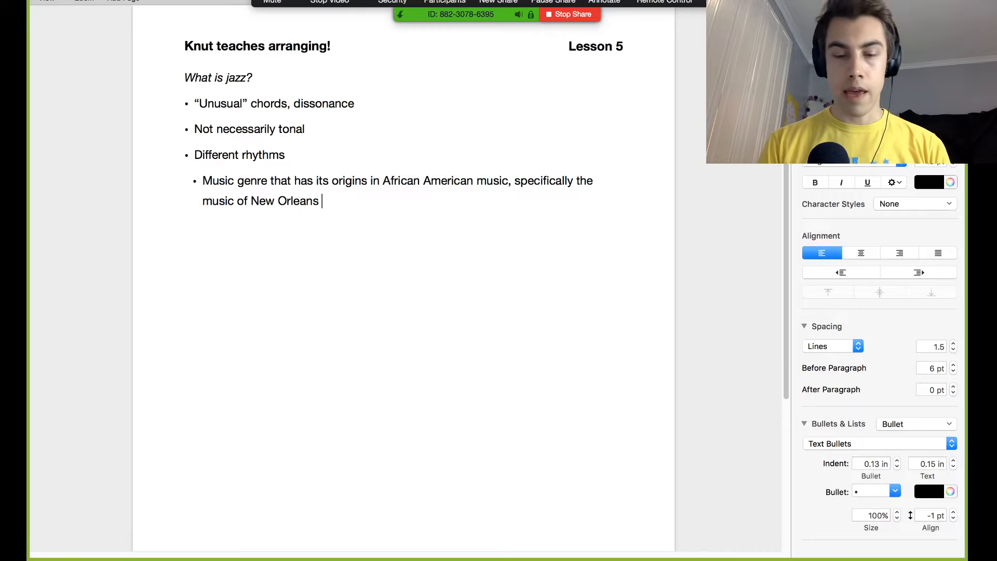
text(around the )
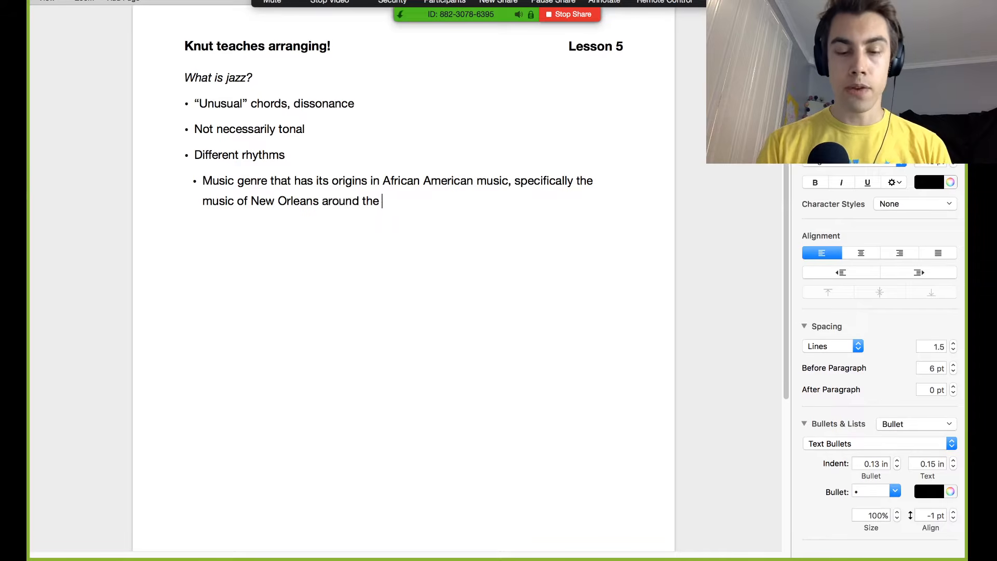
text(late 19th and)
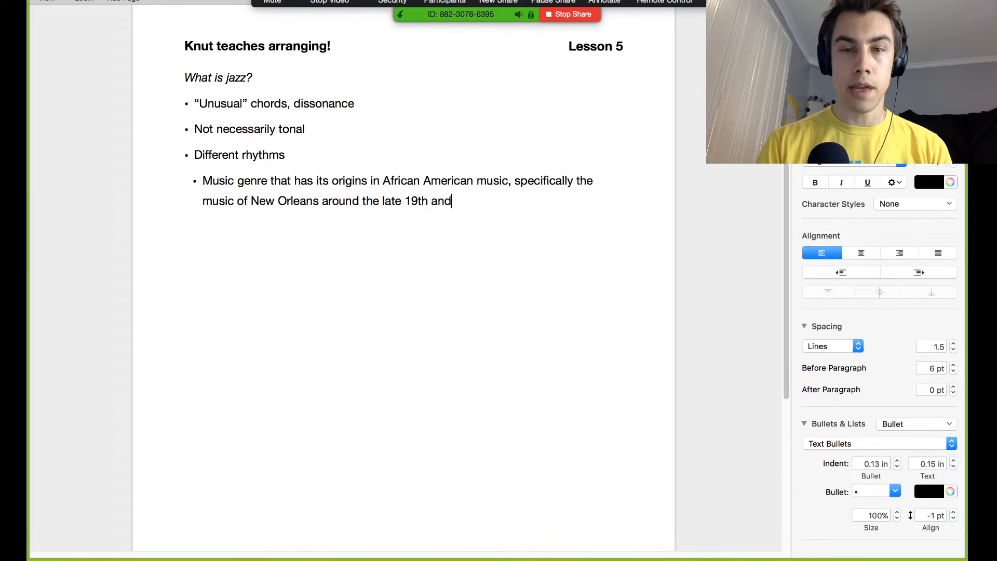
text( early 10th )
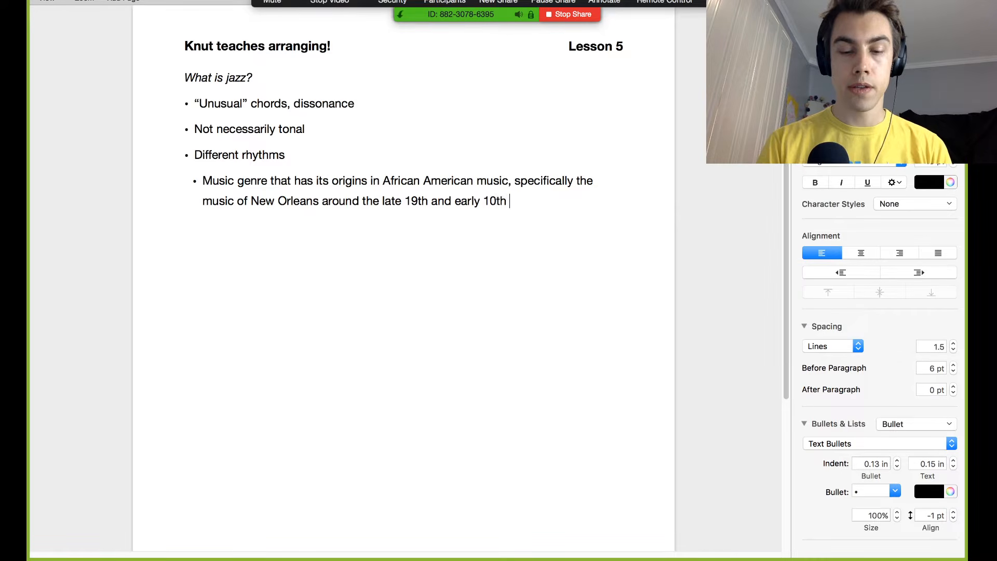
text(centuries.)
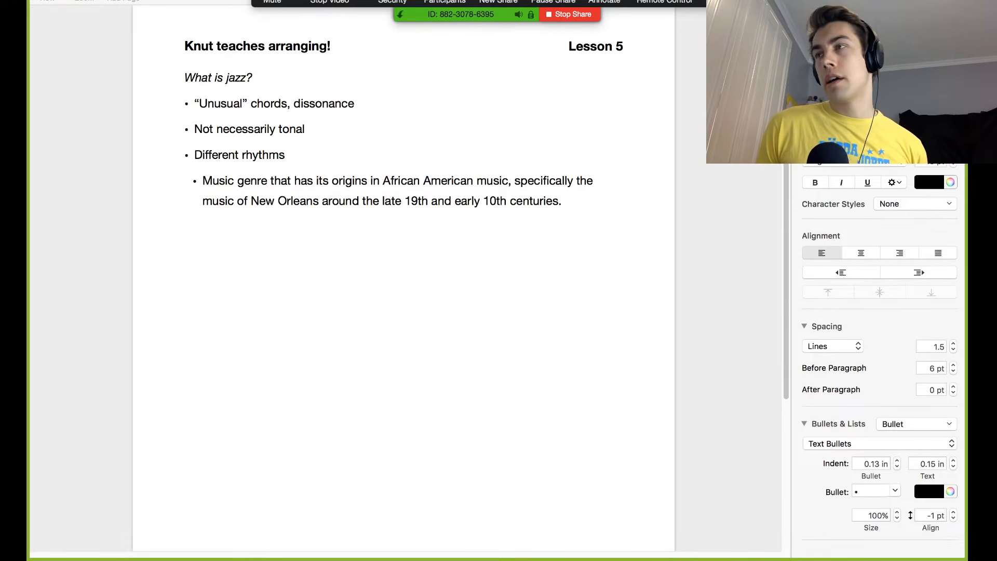
Step: Add two more indented bullets below the music genre sentence, reading "Ragtime" and "Blues"
click(575, 241)
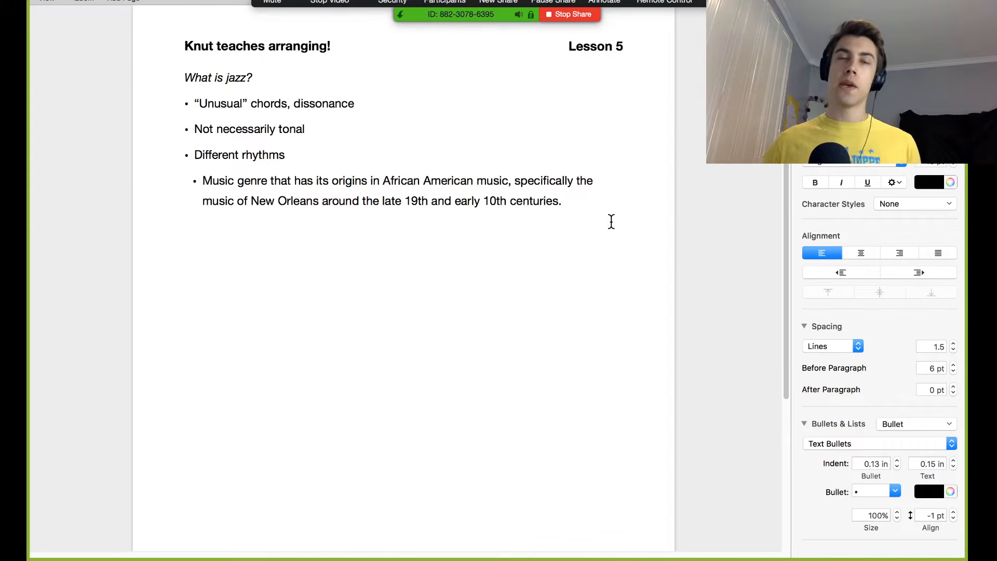
key(Return)
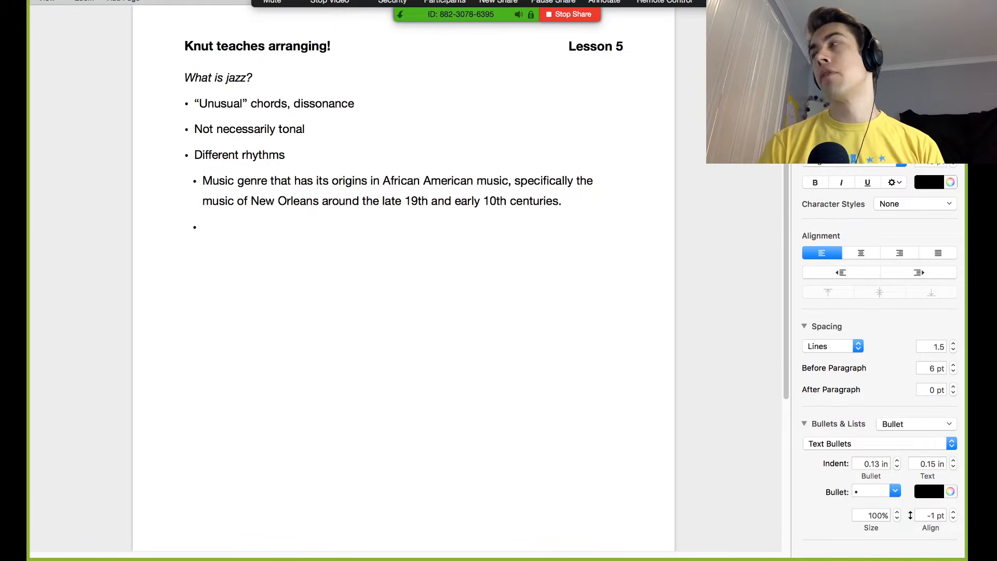
text(Ragtime)
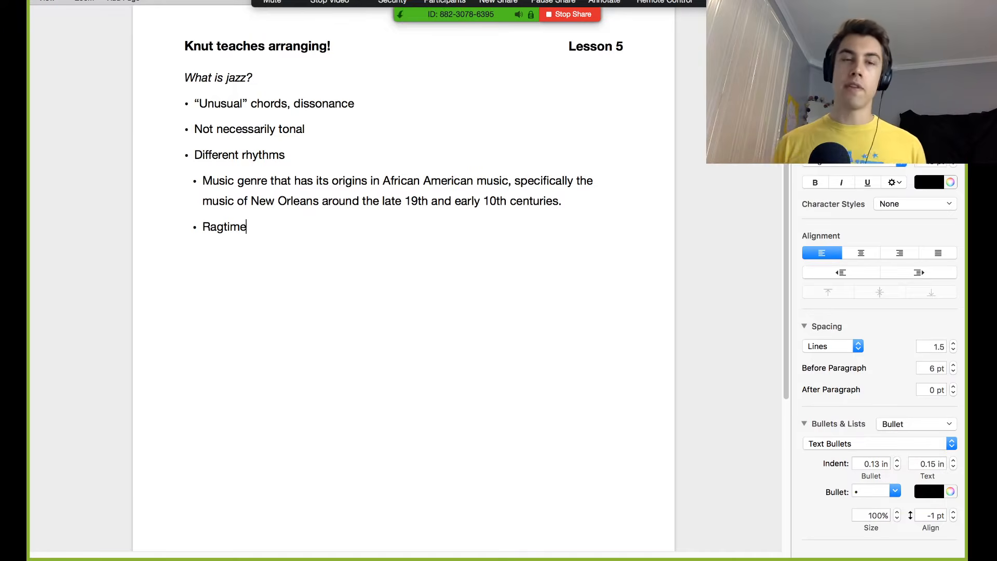
key(Return)
text(B)
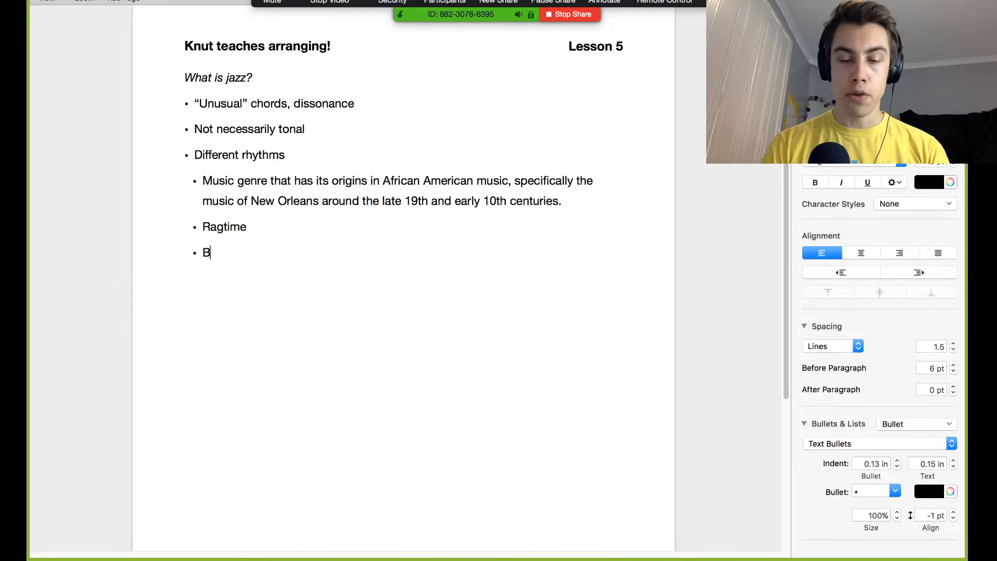
text(lues)
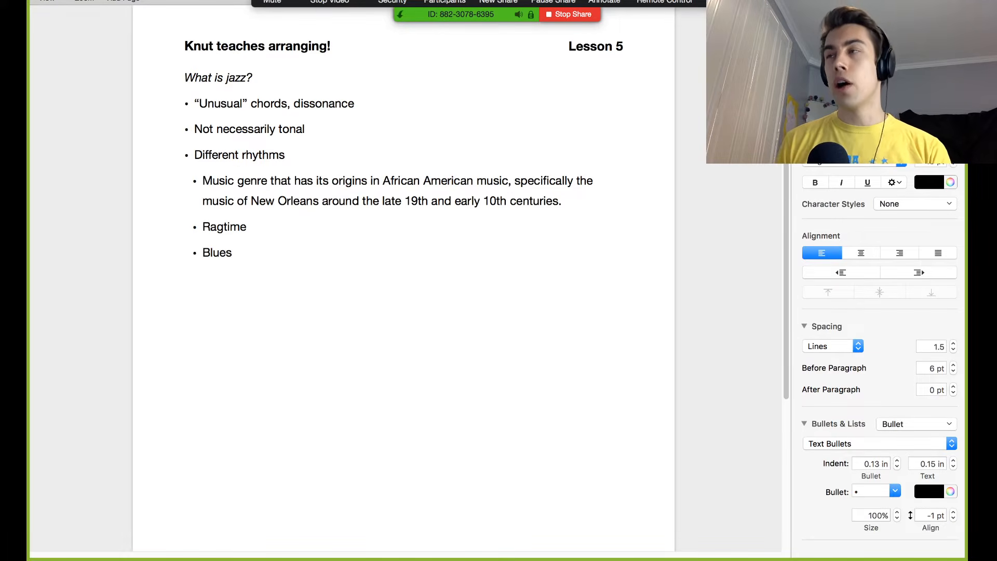
Step: Add a bullet nested under "Blues" reading "Son House, blues artist from the Mississippi Delta area."
key(super+Tab)
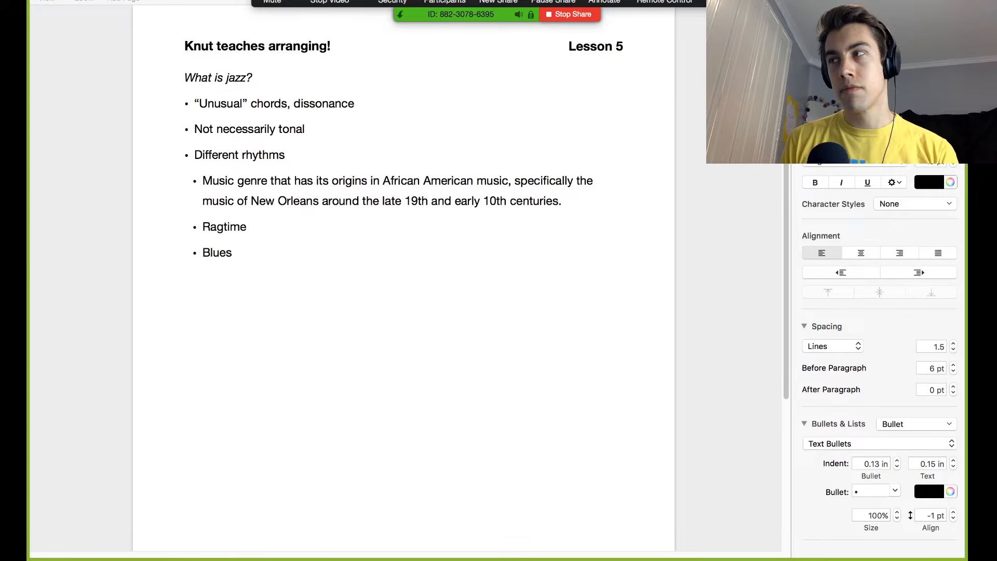
click(327, 313)
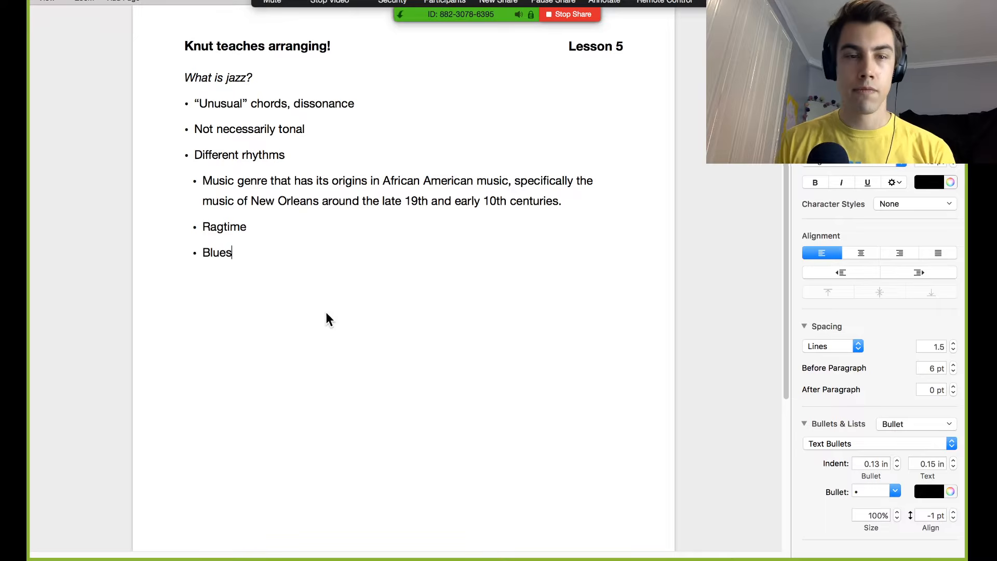
key(Return)
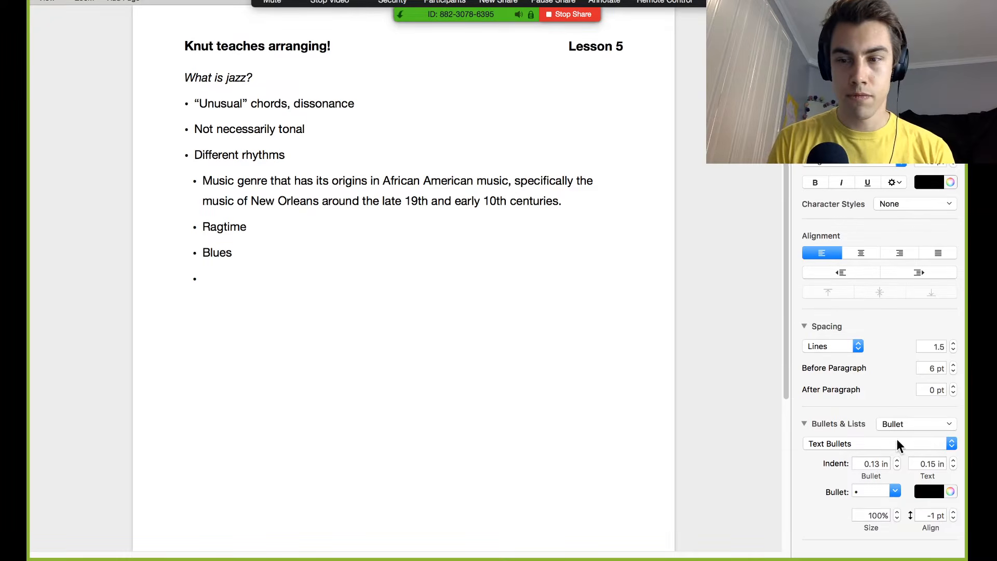
click(912, 276)
text(Son House)
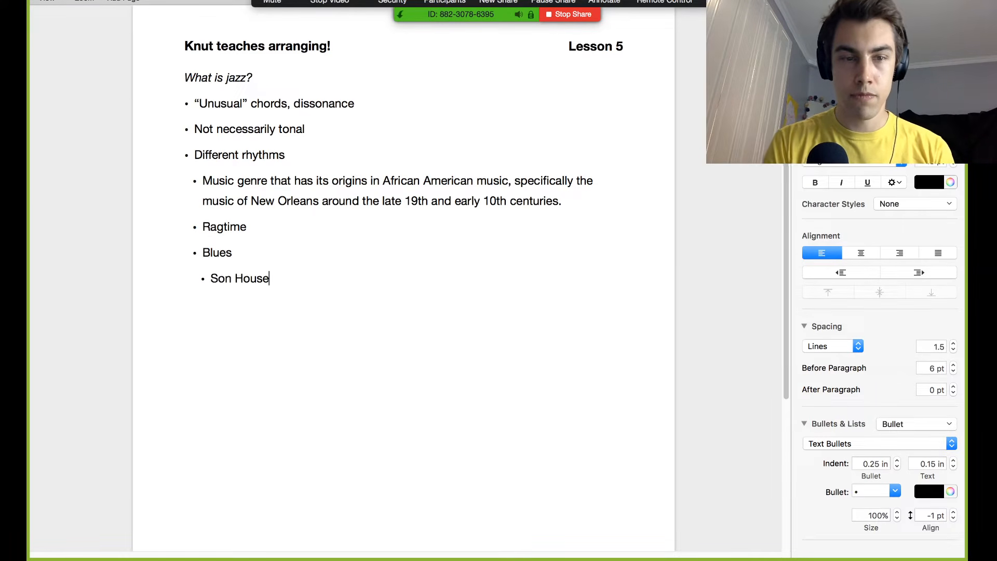
text(, blues arti)
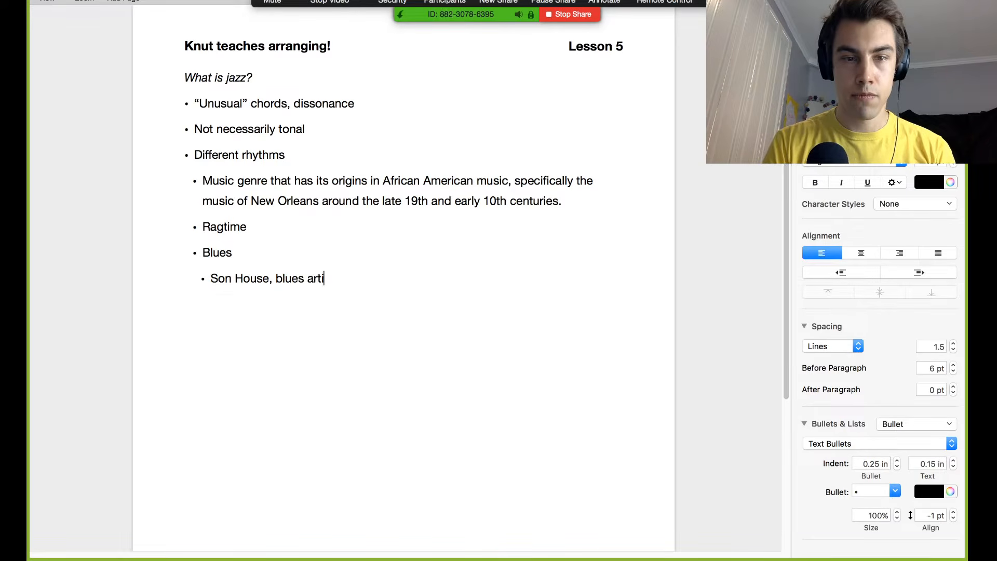
text(st from the )
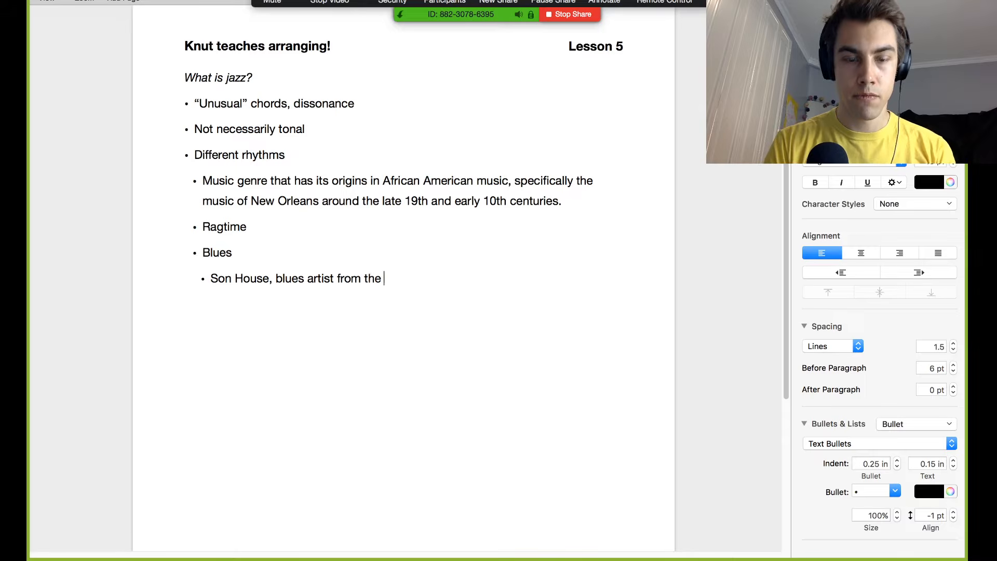
text(Mississi)
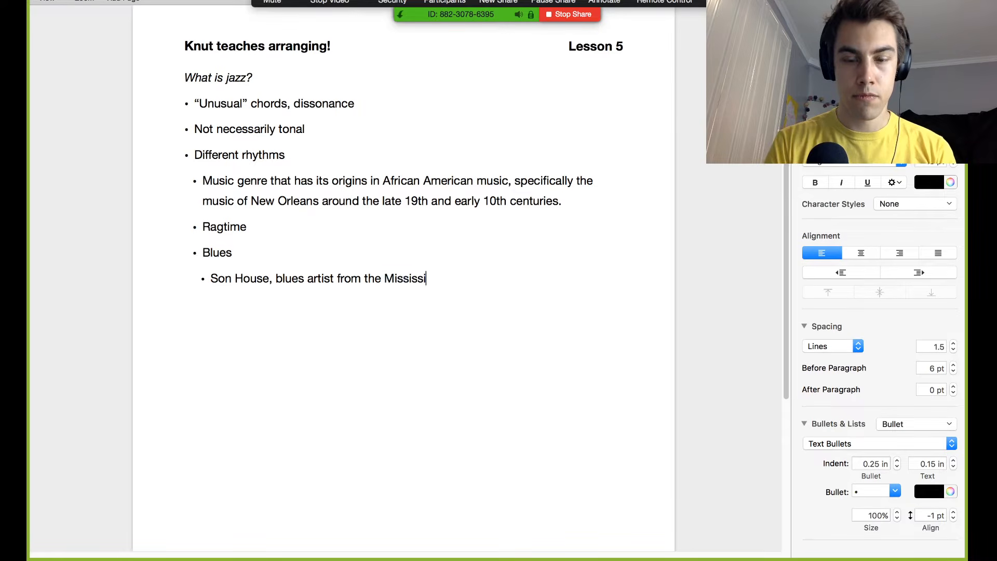
text(ppi Delta area.)
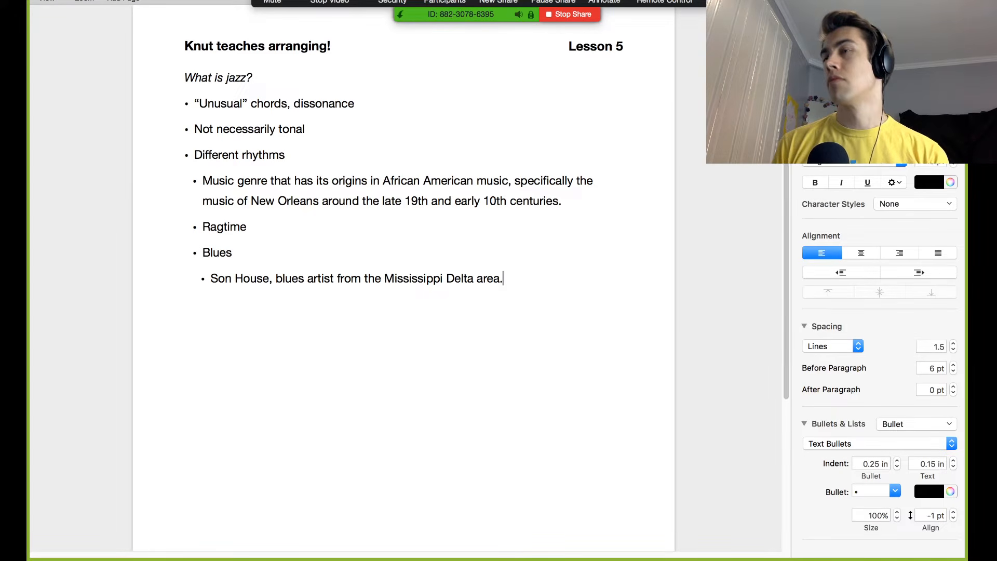
Step: Add a bullet reading "Call and response" below the Son House bullet, at the same indent level
key(super+Tab)
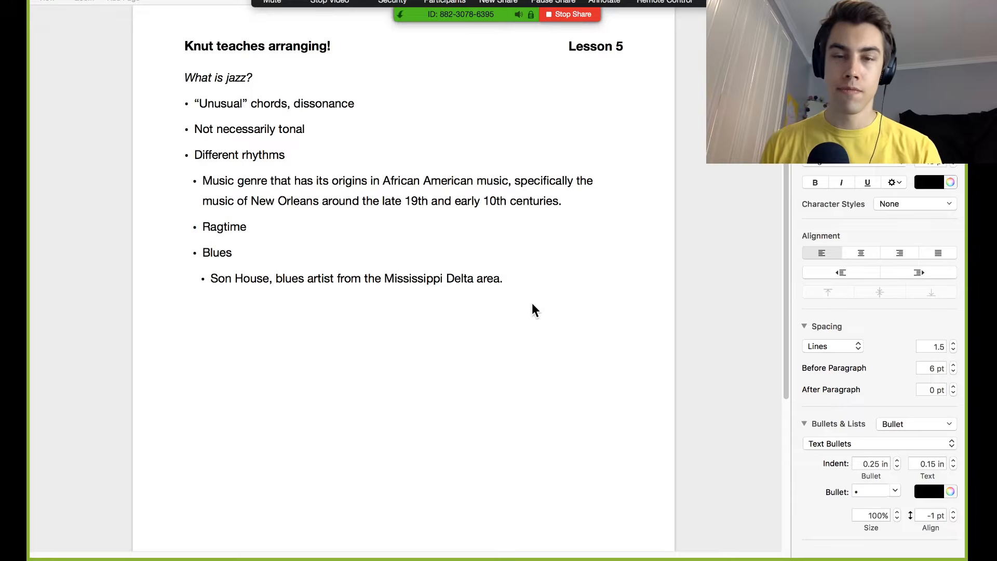
click(561, 294)
key(Return)
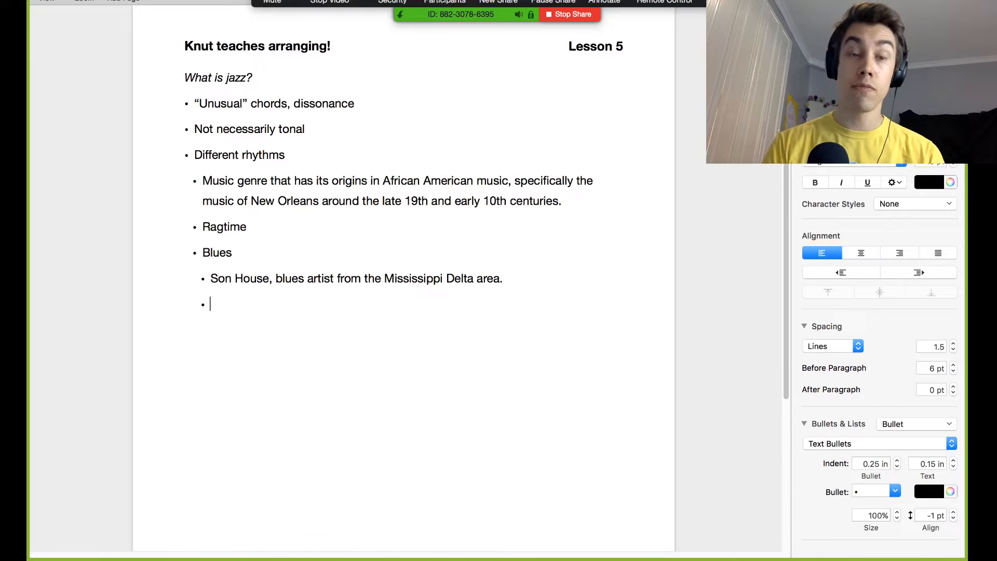
text(Ca)
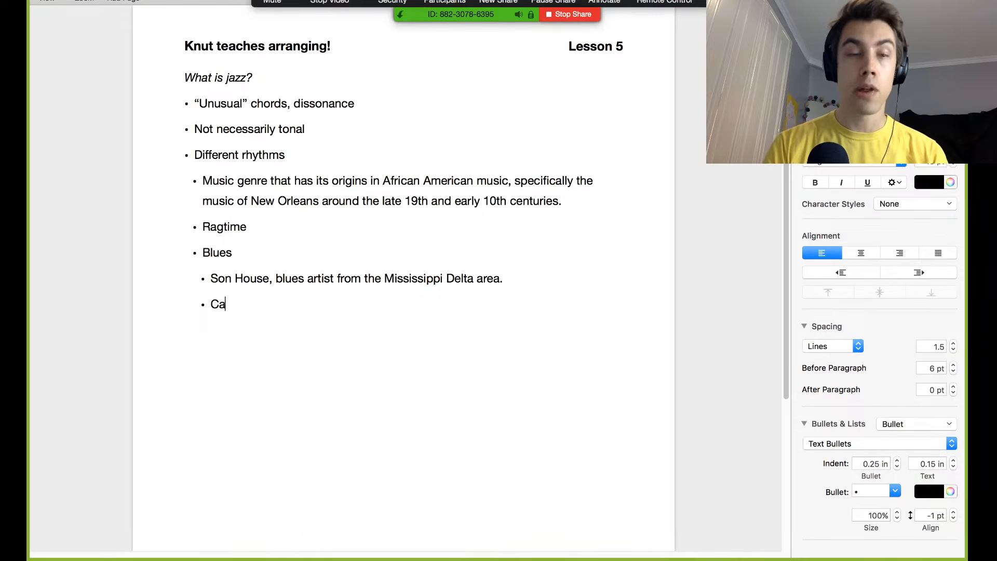
text(ll and response)
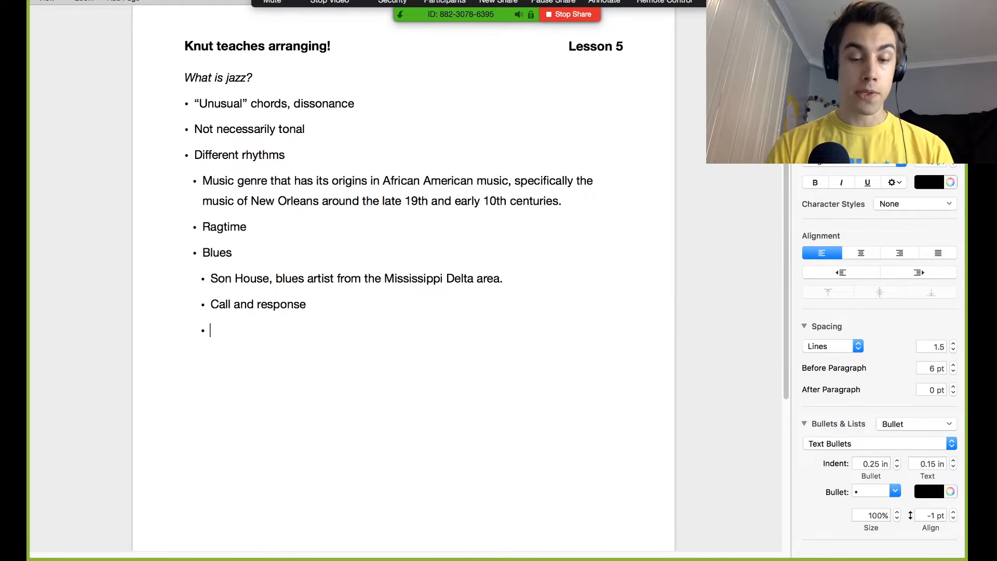
Step: Add two more nested bullets under "Blues", reading "“Blue” note." and "Slide guitar"
text("Blue" n)
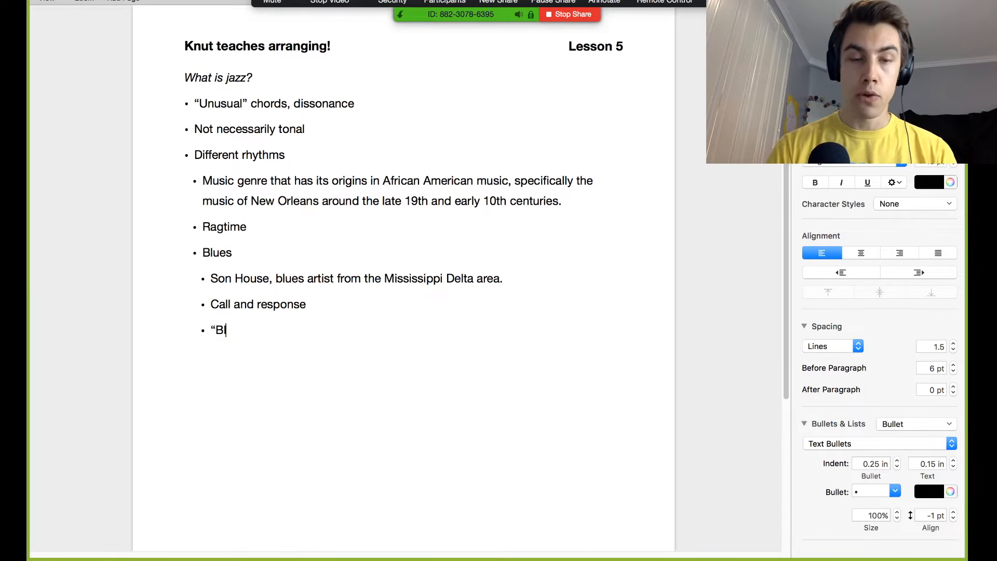
text(ote.)
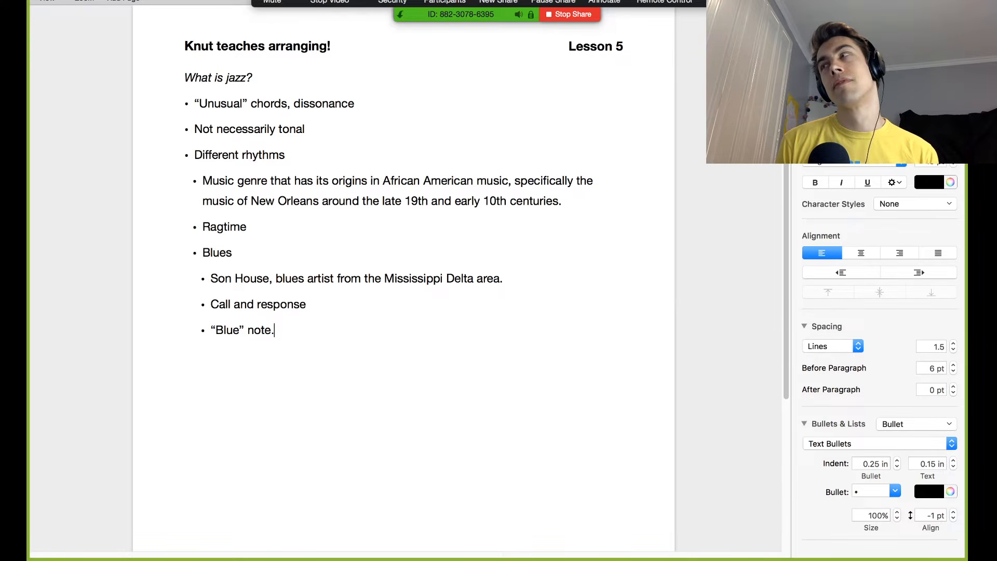
key(Return)
text(Slide guitar)
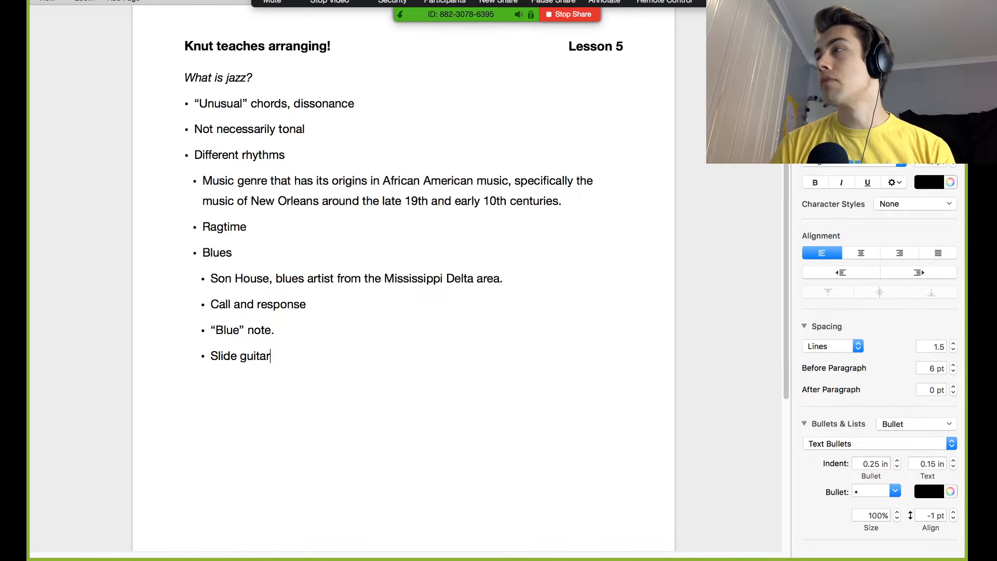
Step: Correct the second century in the music genre sentence to "20th"
key(super+Tab)
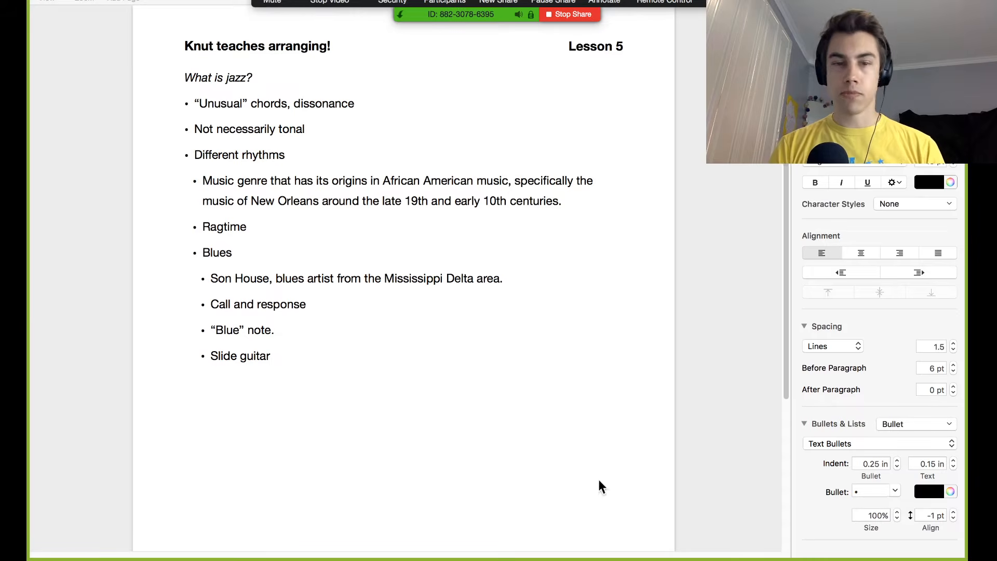
click(452, 443)
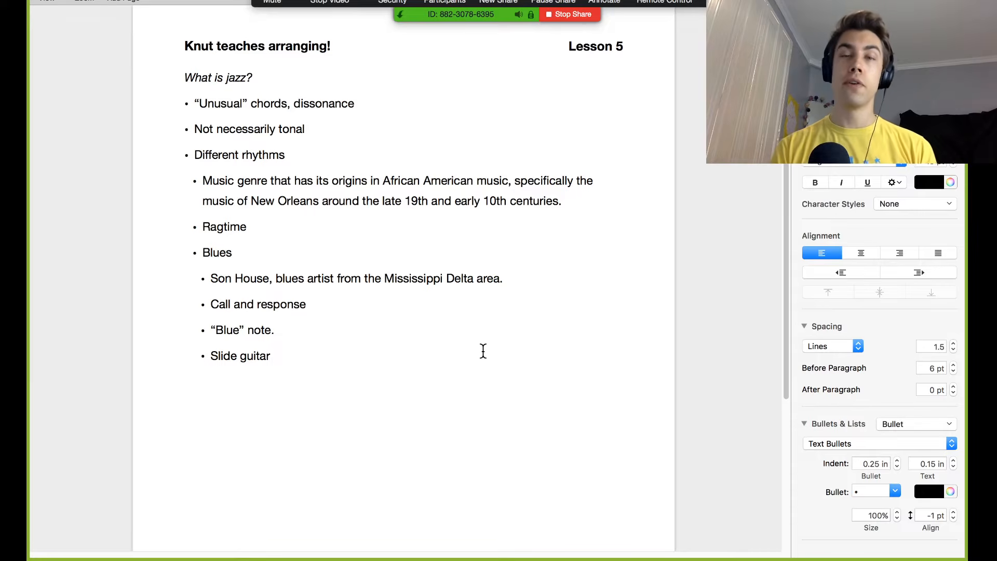
click(489, 202)
key(BackSpace)
text(2)
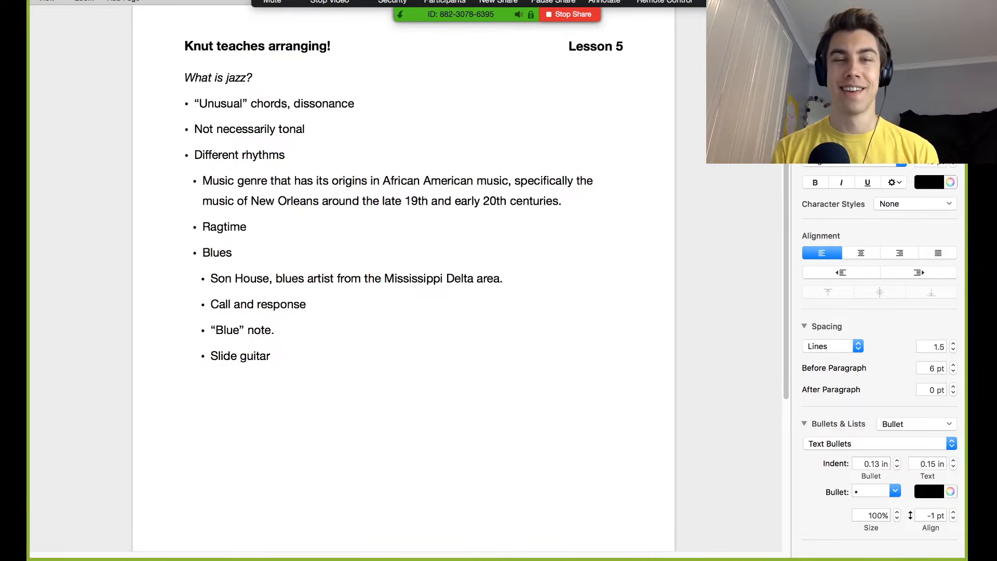
Step: Insert a bullet reading "Parades" directly below the music genre sentence, indented one level deeper
click(587, 208)
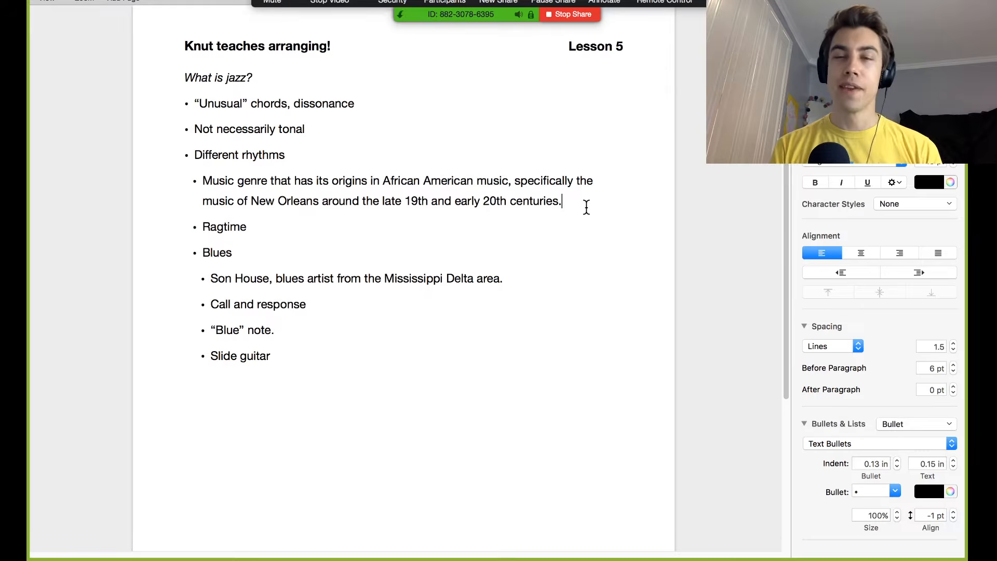
key(Return)
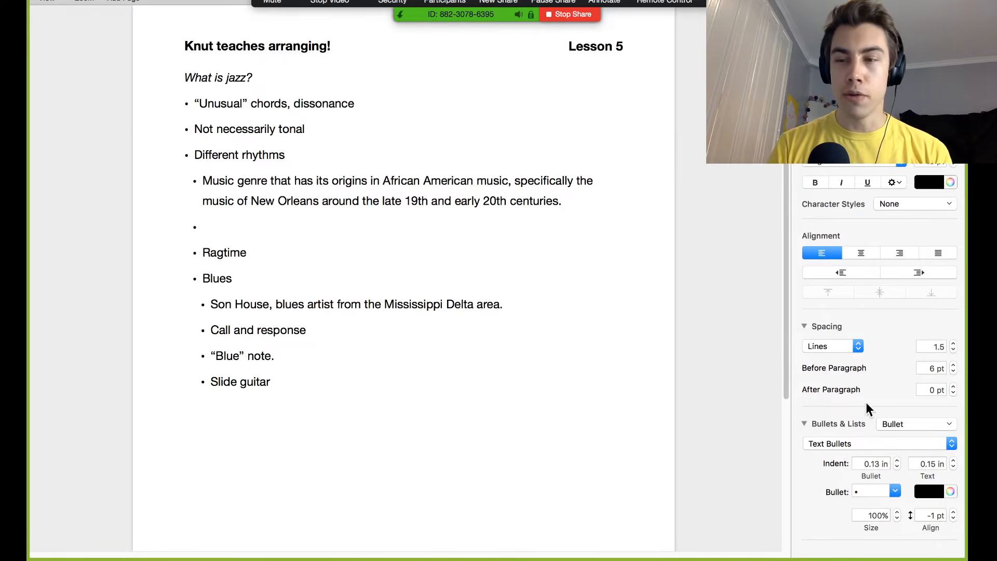
click(908, 274)
text(Parades)
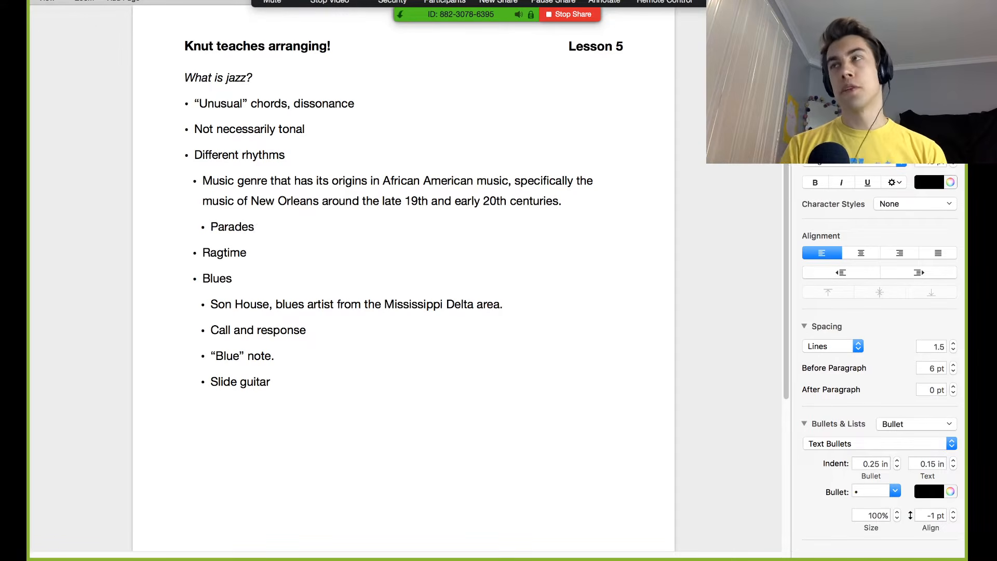
Step: Add a bullet reading "Second line" below "Parades" at the same indent level
key(super+Tab)
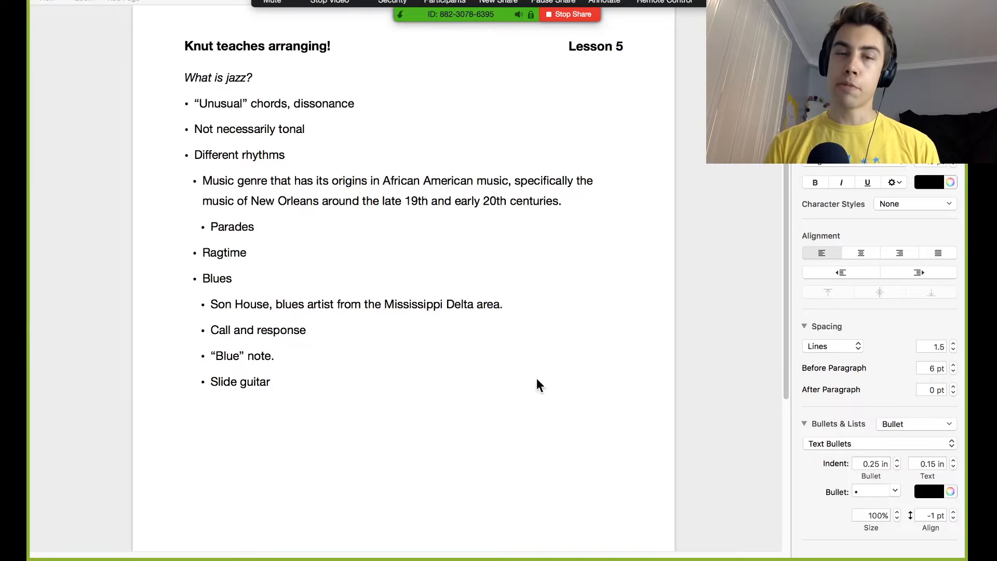
click(343, 226)
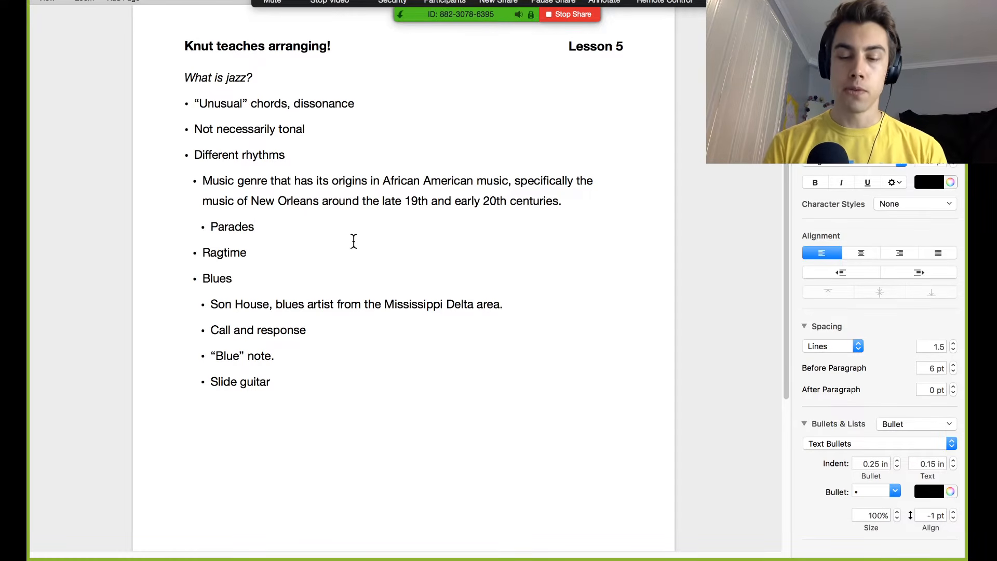
key(Return)
text(Second line)
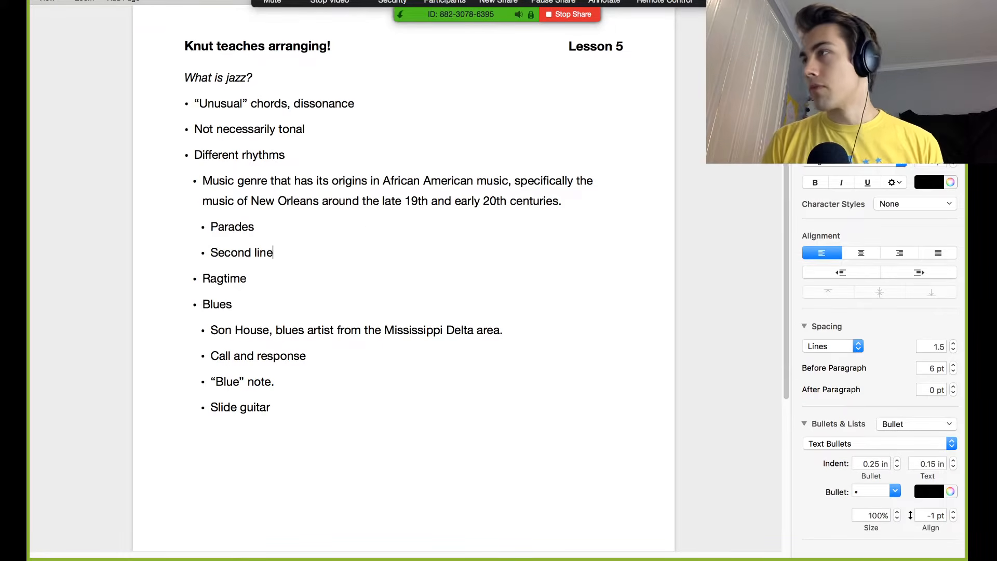
Step: Extend the "Second line" bullet with the word "dancers"
key(super+Tab)
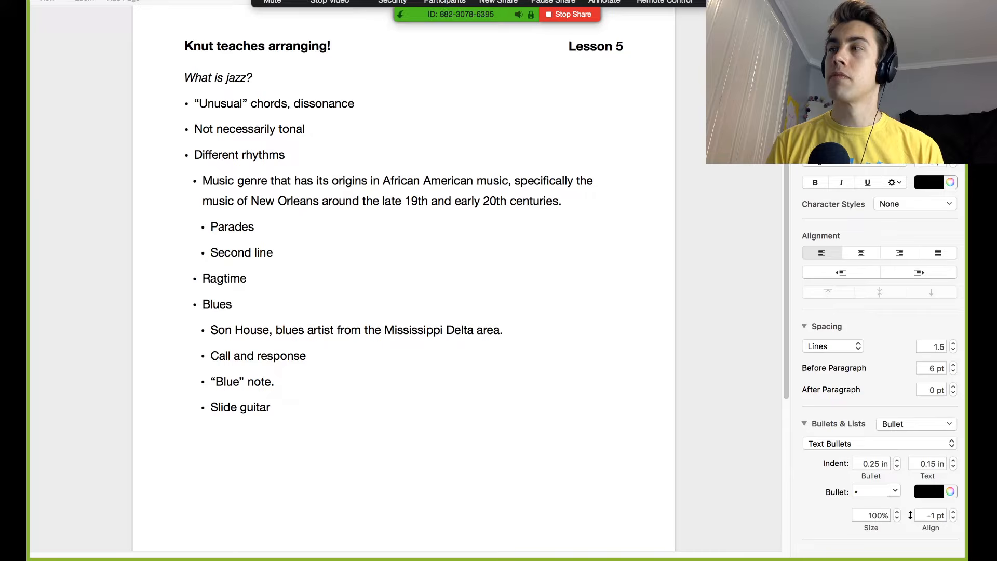
click(298, 416)
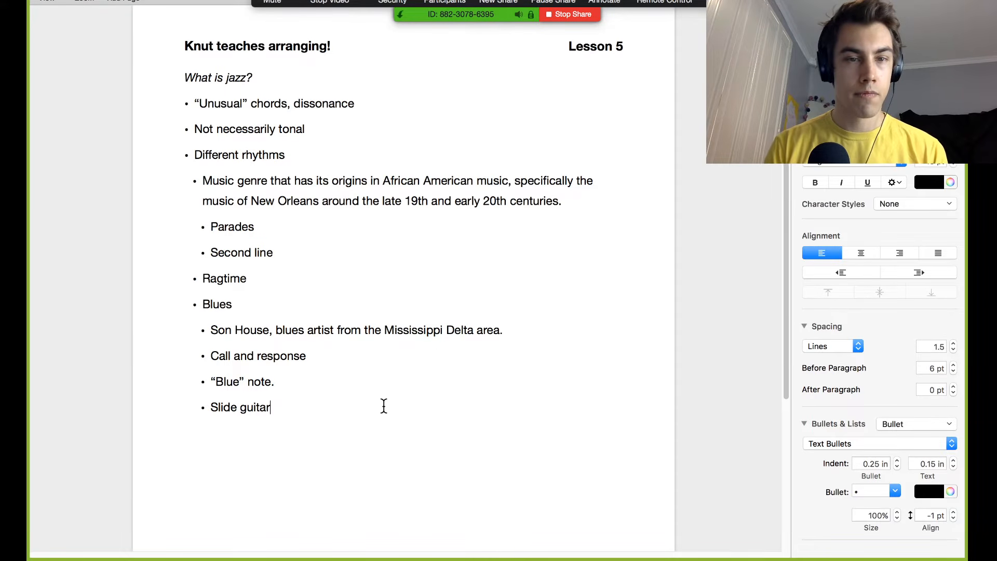
click(313, 249)
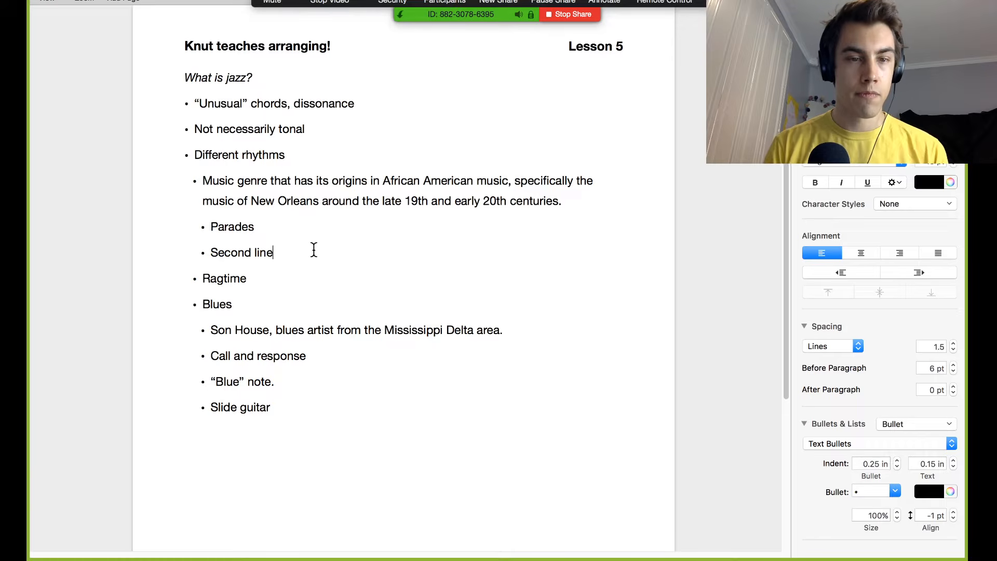
text(dancers)
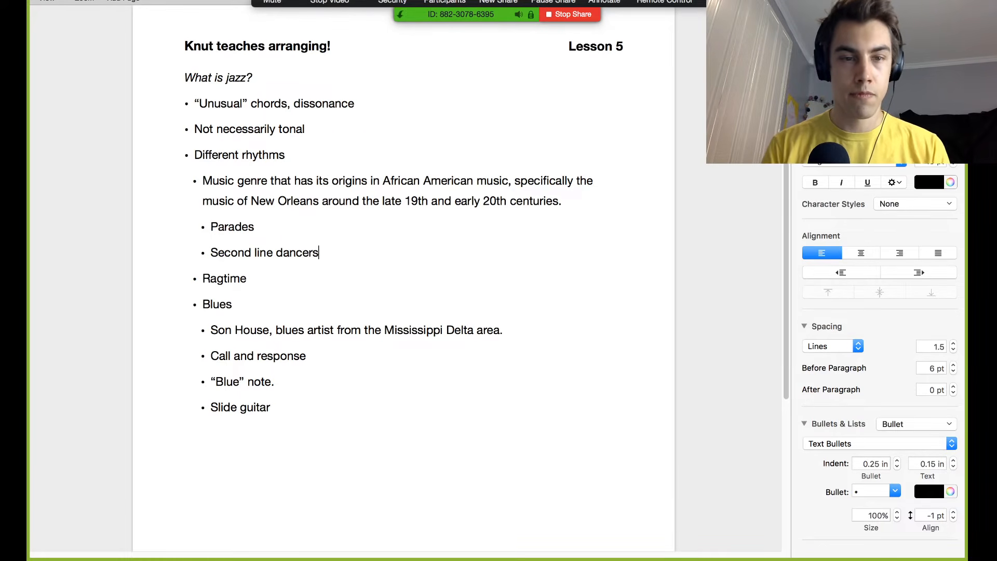
Step: Add a bullet reading "Louis Armstrong" at the end of the list, at the same level as "Blues"
click(350, 432)
key(Return)
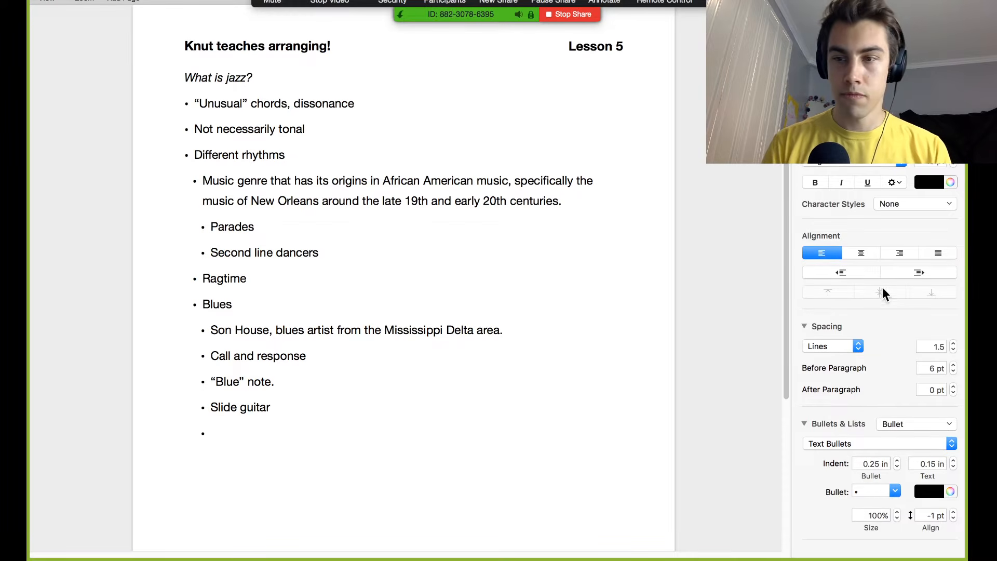
click(877, 272)
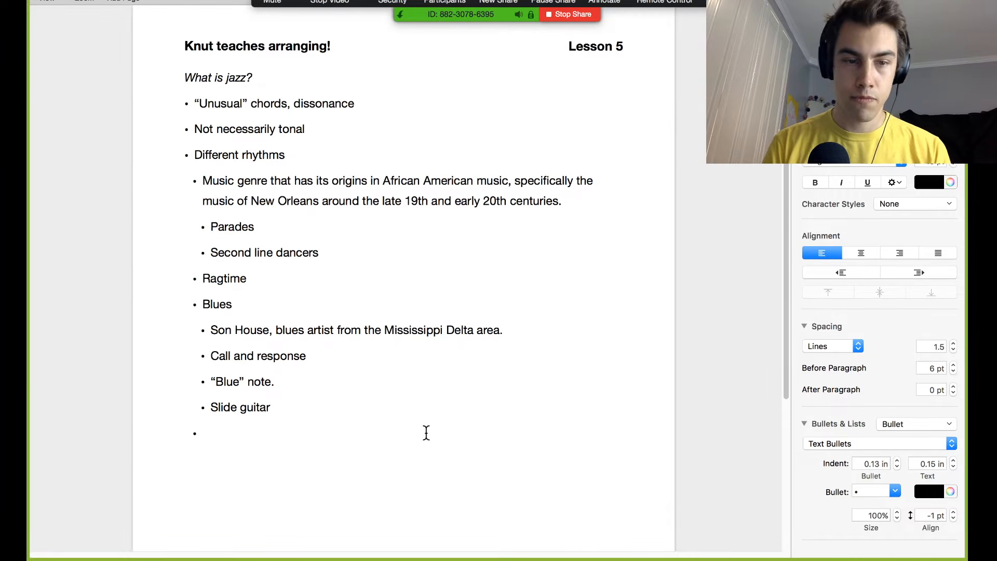
text(Louis Armstrong)
Step: Add a bullet reading "Saxophones" below "Louis Armstrong", indented one level deeper
key(Return)
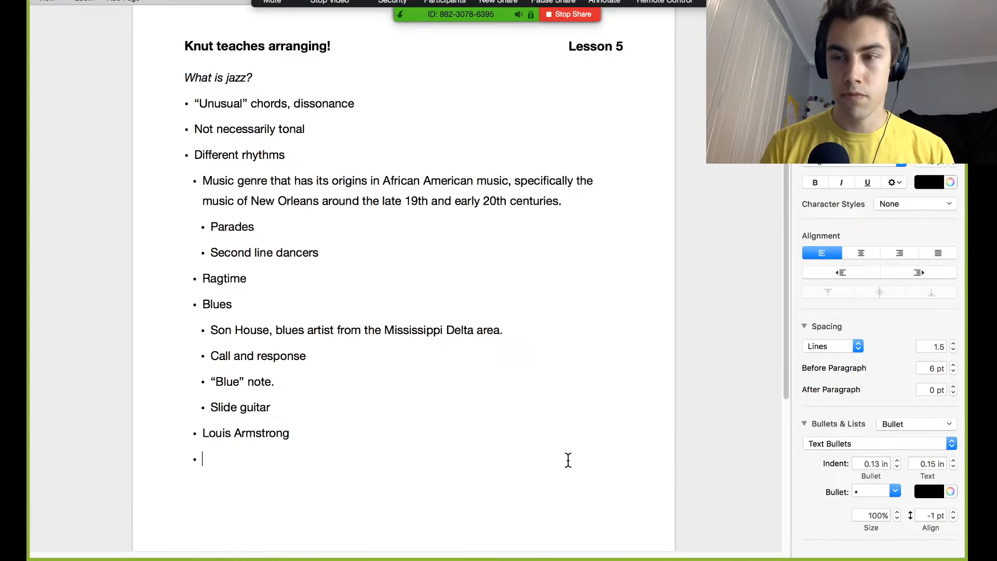
click(910, 273)
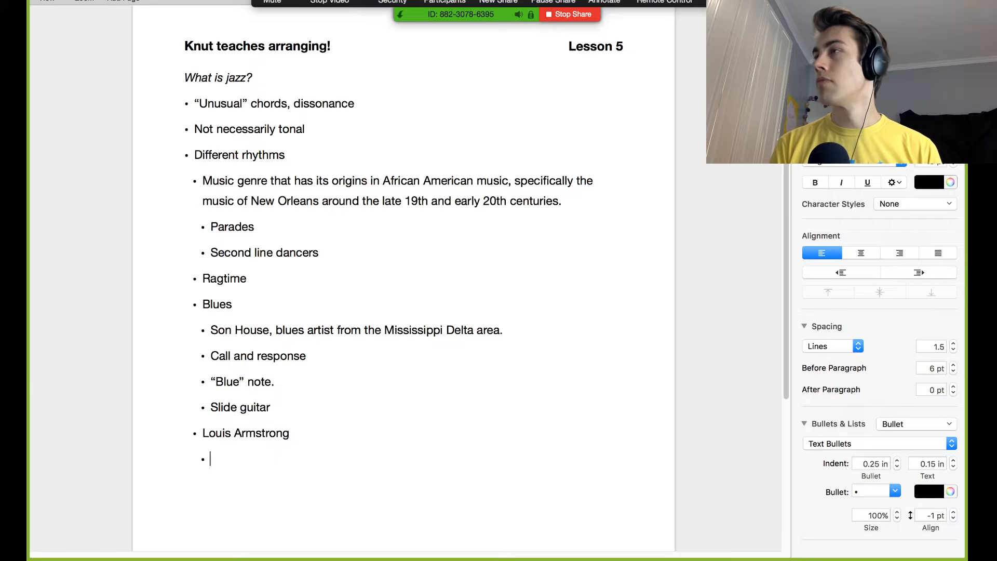
key(super+Tab)
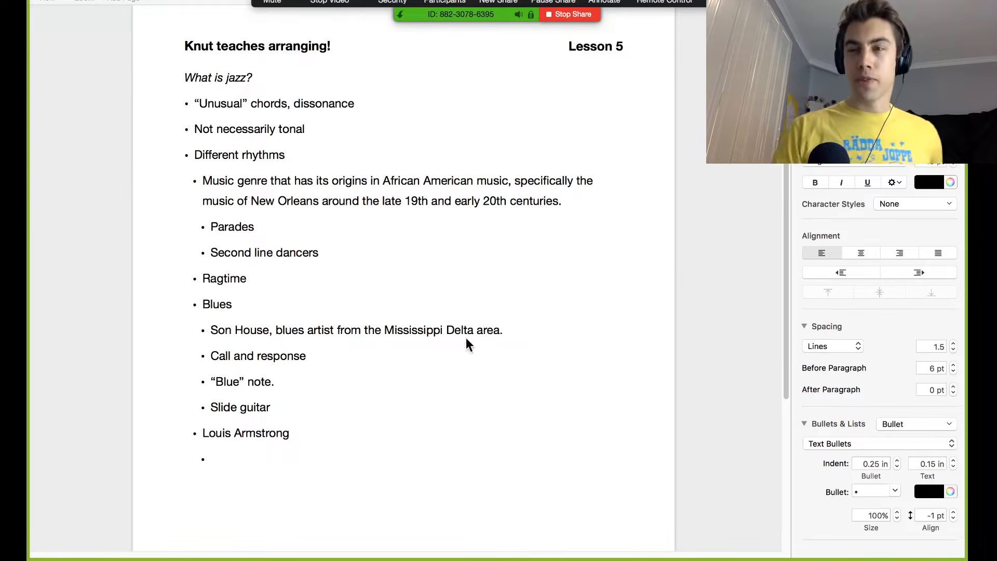
click(269, 462)
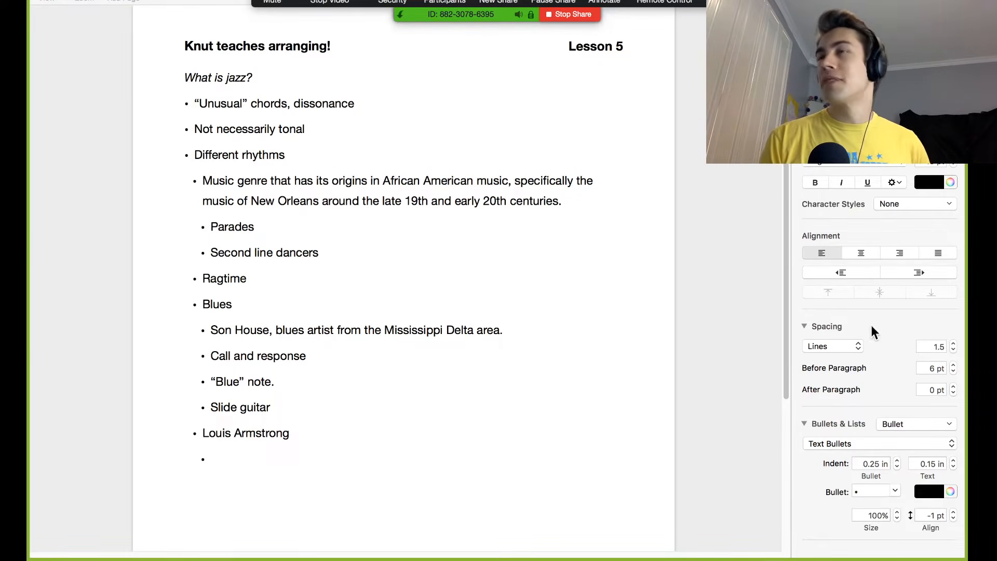
click(317, 460)
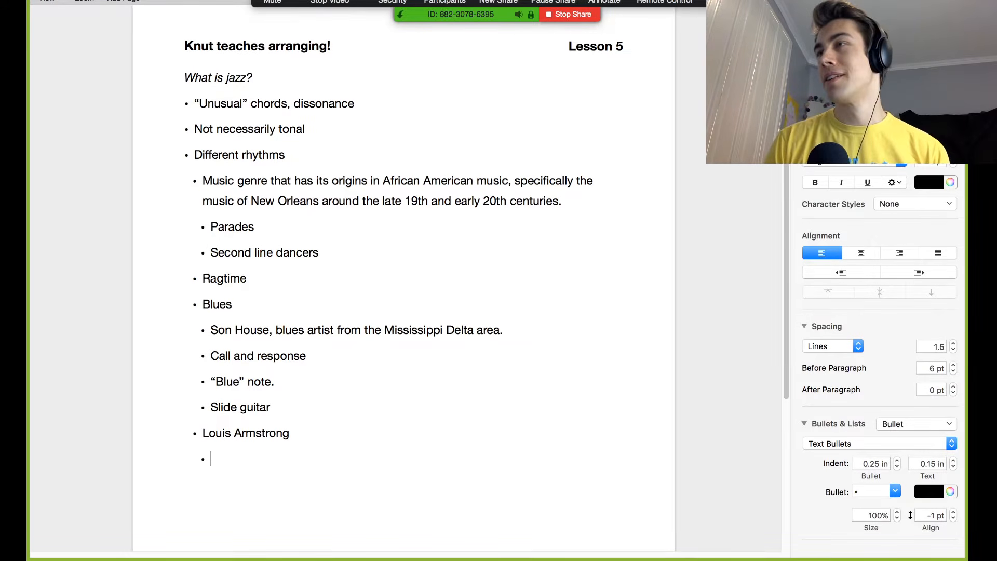
key(super+Tab)
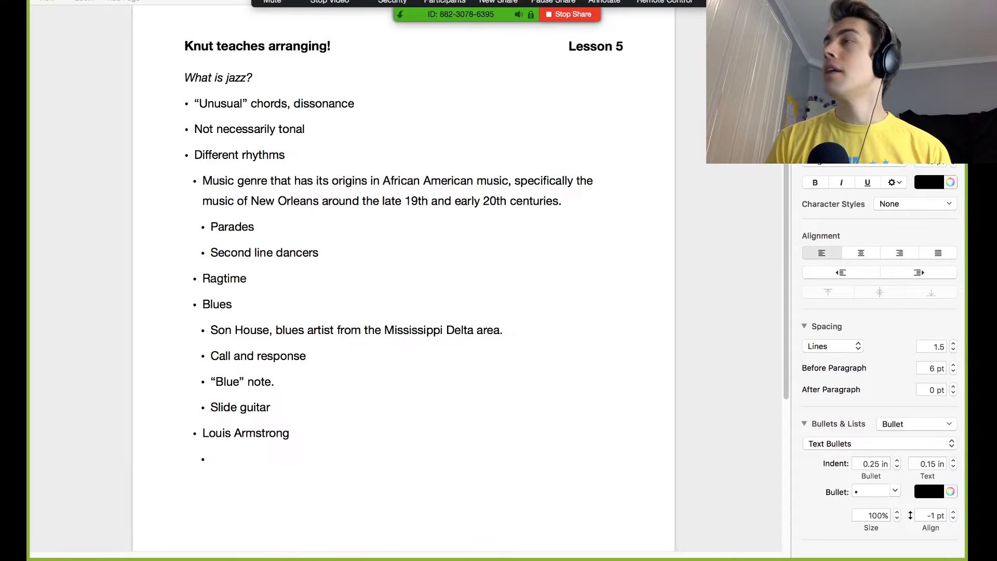
click(240, 462)
text(Saxophones)
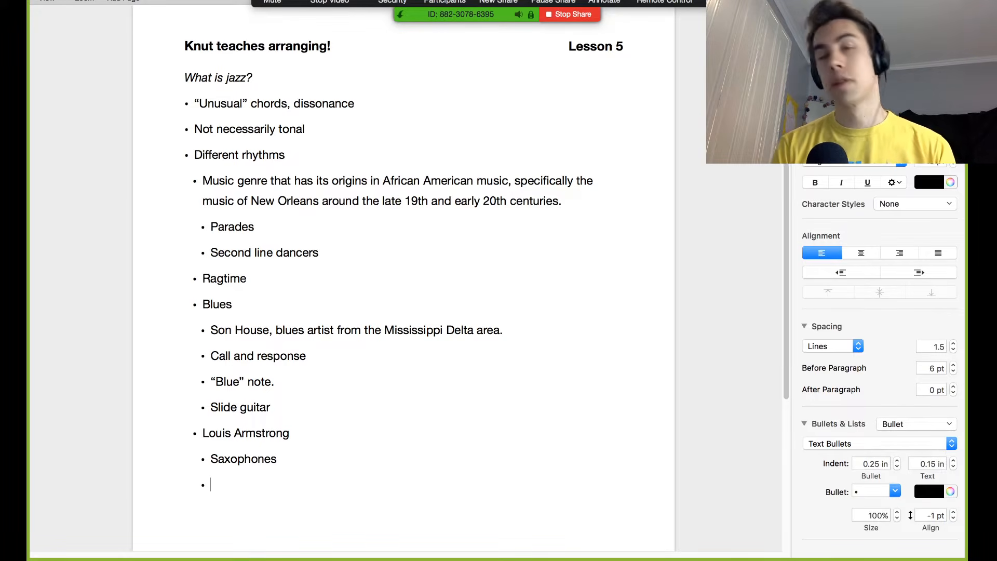
Step: Add bullets reading "Clarinets" and "Trumpets" below "Saxophones" at the same indent level
text(Clarin)
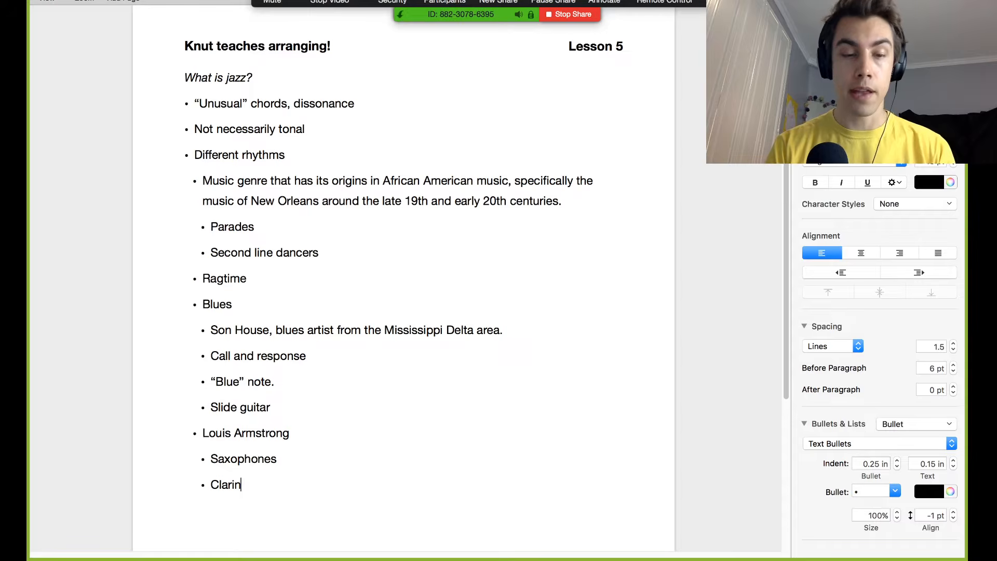
text(ets Tru)
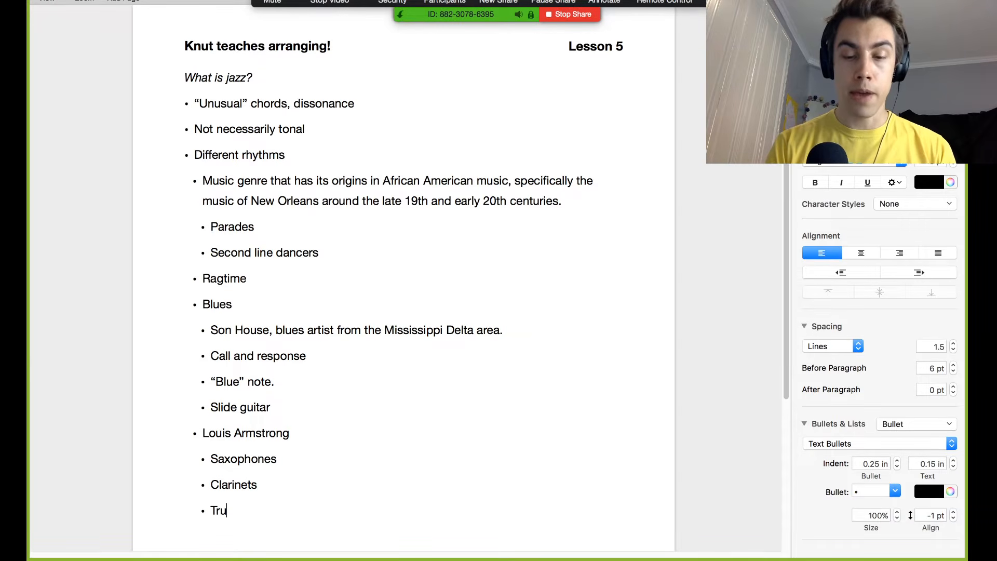
text(mpets)
key(Return)
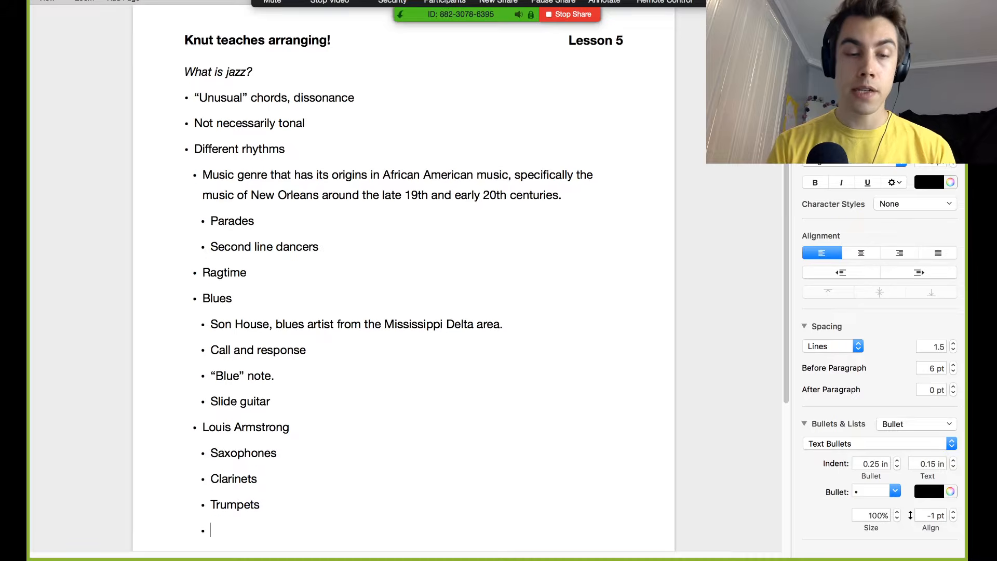
Step: Add a bullet reading "Trombone and tuba" below "Trumpets", correcting its spelling mistakes
text(Tron)
key(BackSpace)
text(m)
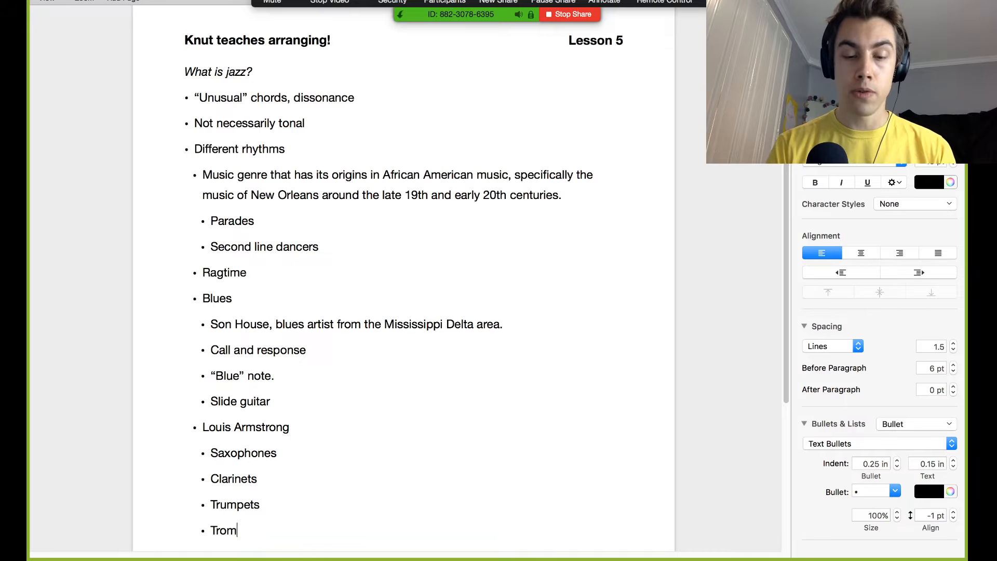
text(one and)
key(BackSpace)
key(BackSpace)
key(BackSpace)
text(nd tuba)
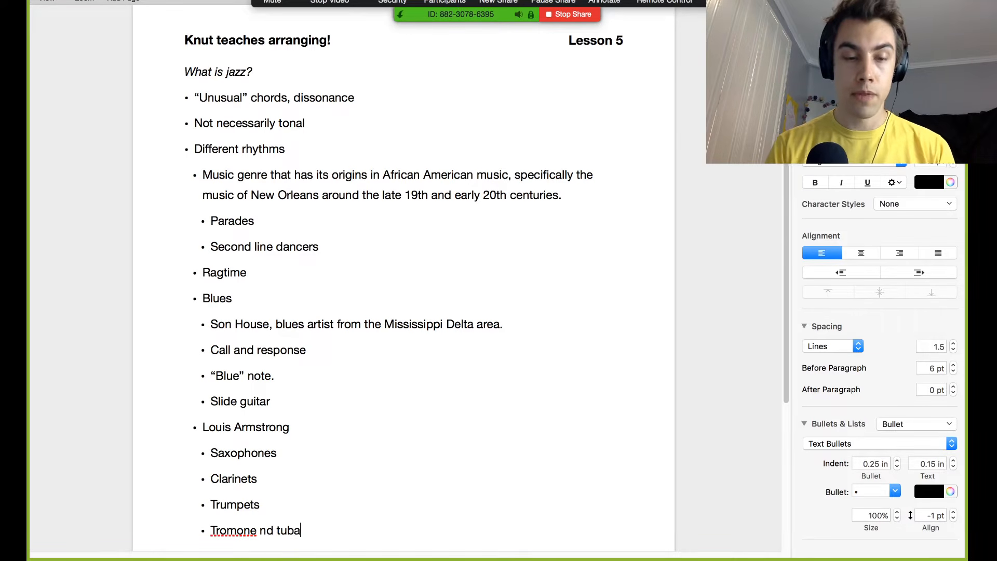
click(260, 529)
text(a)
click(234, 524)
text(b)
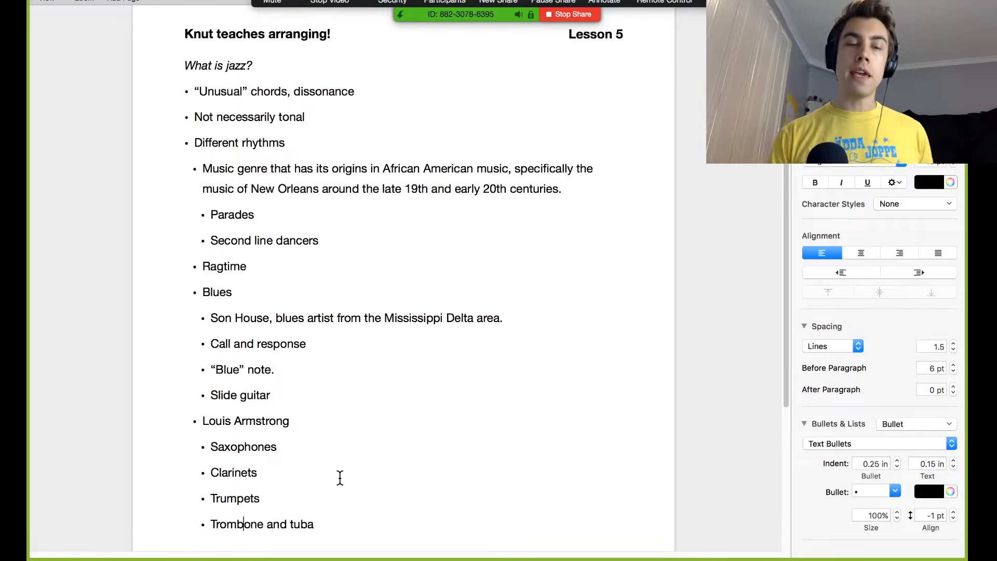
Step: Add a bullet reading "Banjo" below "Trombone and tuba" at the same indent level
scroll(368, 508, down, 1)
scroll(298, 438, down, 1)
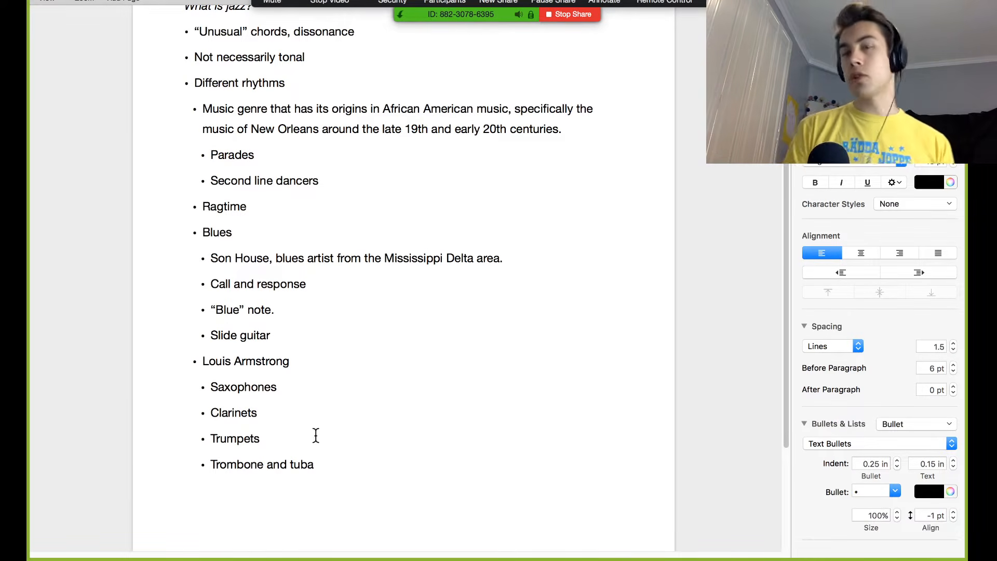
click(364, 490)
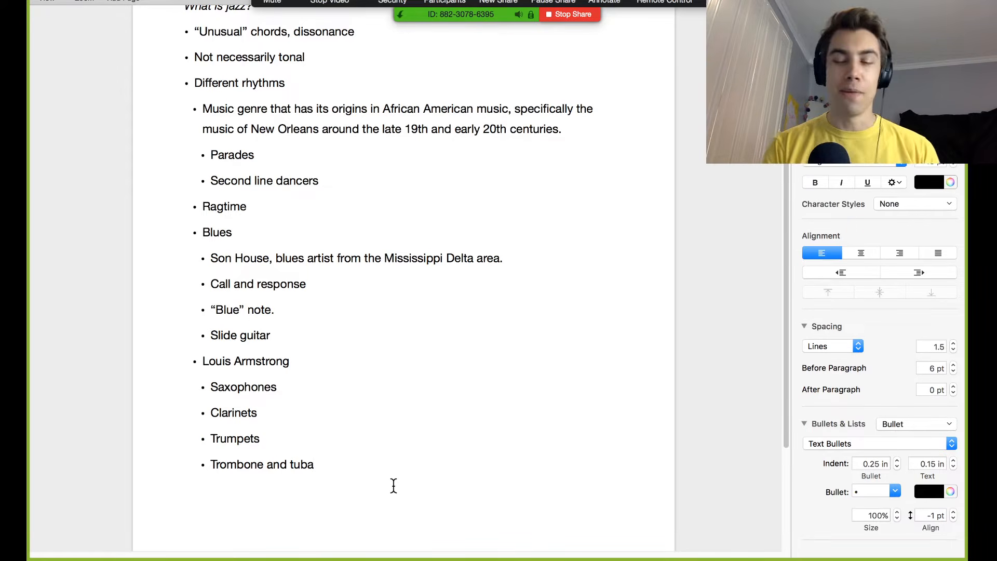
key(Return)
text(Banjo)
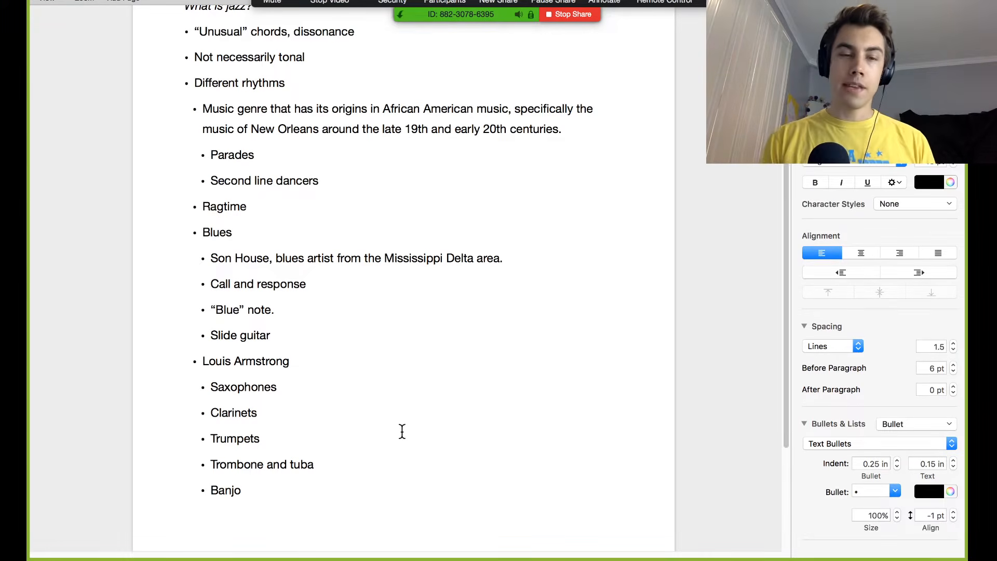
scroll(402, 431, down, 5)
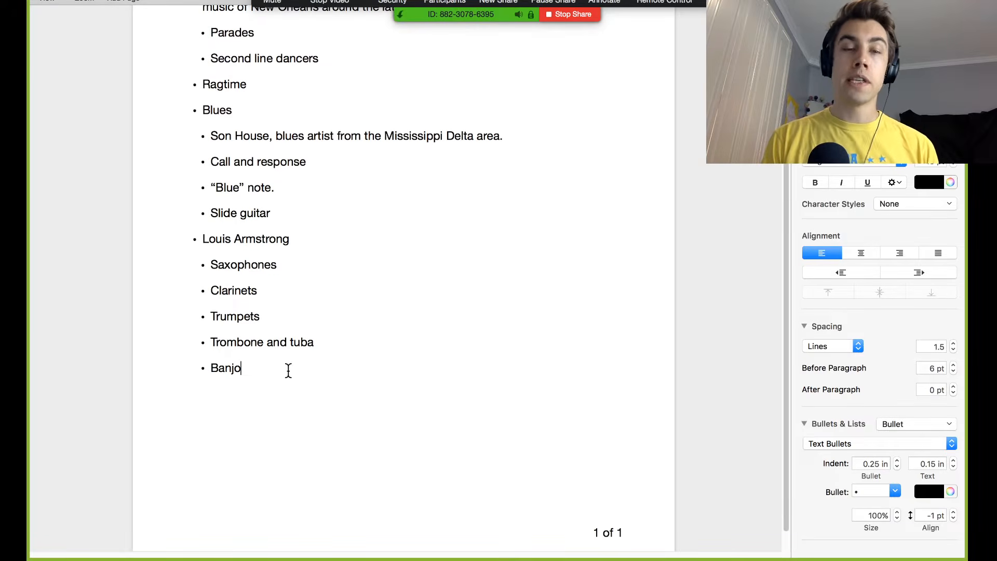
drag(327, 344, 213, 270)
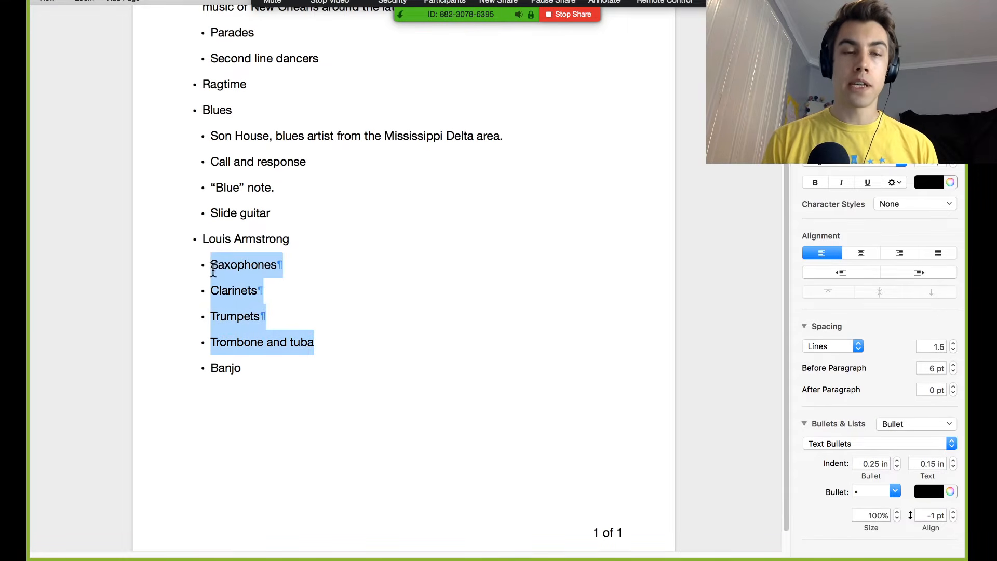
click(296, 370)
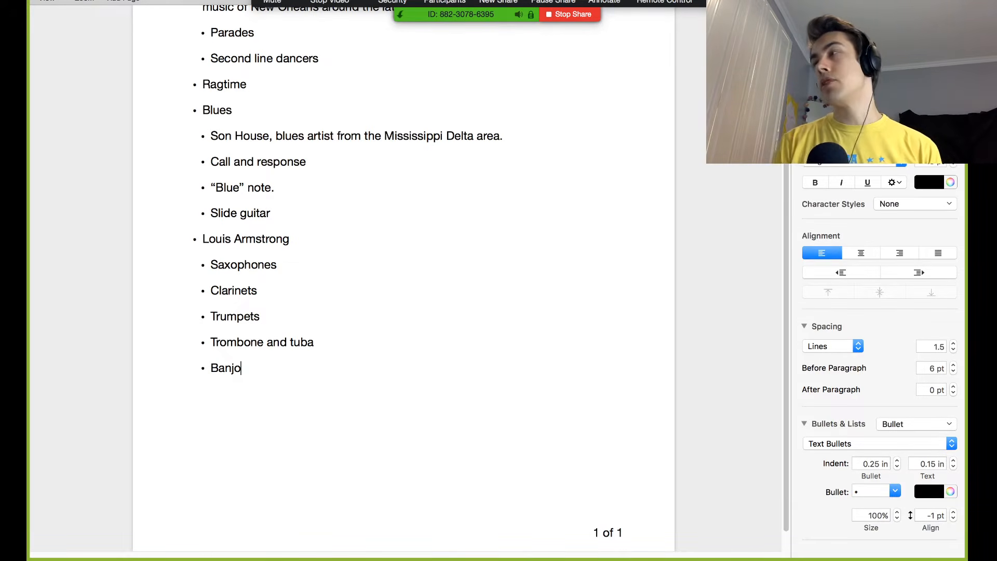
key(super+Tab)
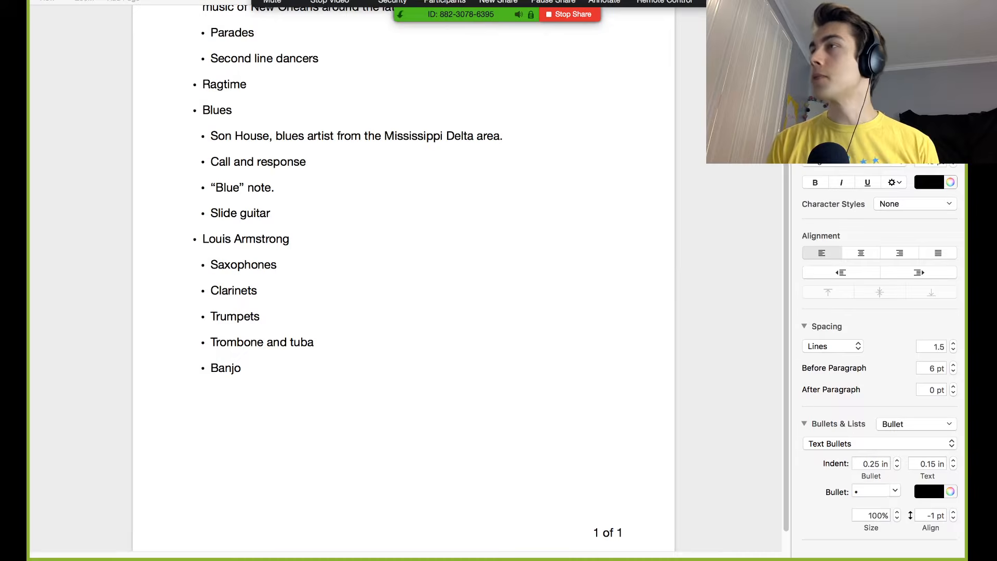
Step: Add a bullet reading "Count Basie's Big Band" after "Banjo", at the same level as "Louis Armstrong"
click(375, 427)
key(Return)
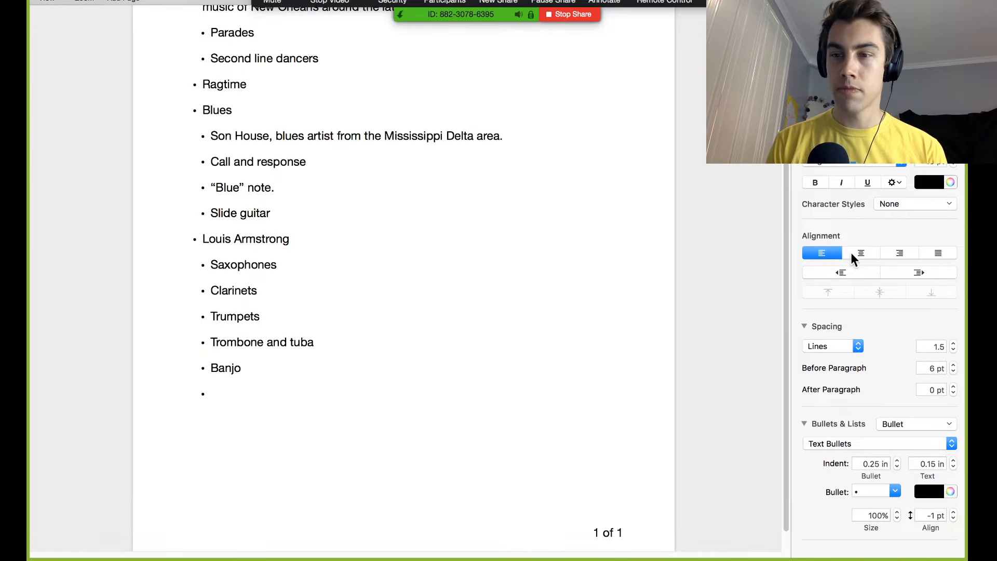
click(842, 270)
text(Count Basie)
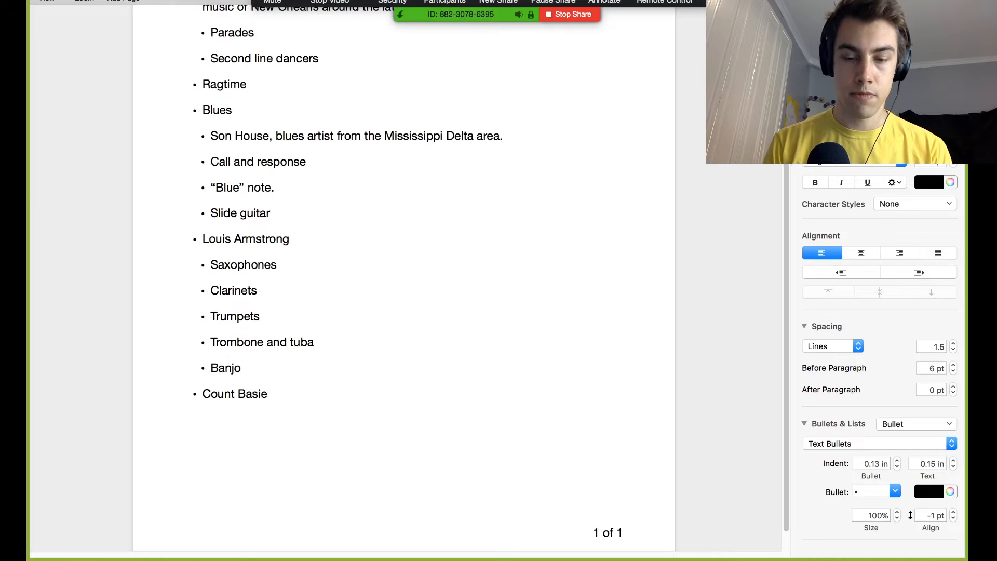
text('s Big Band)
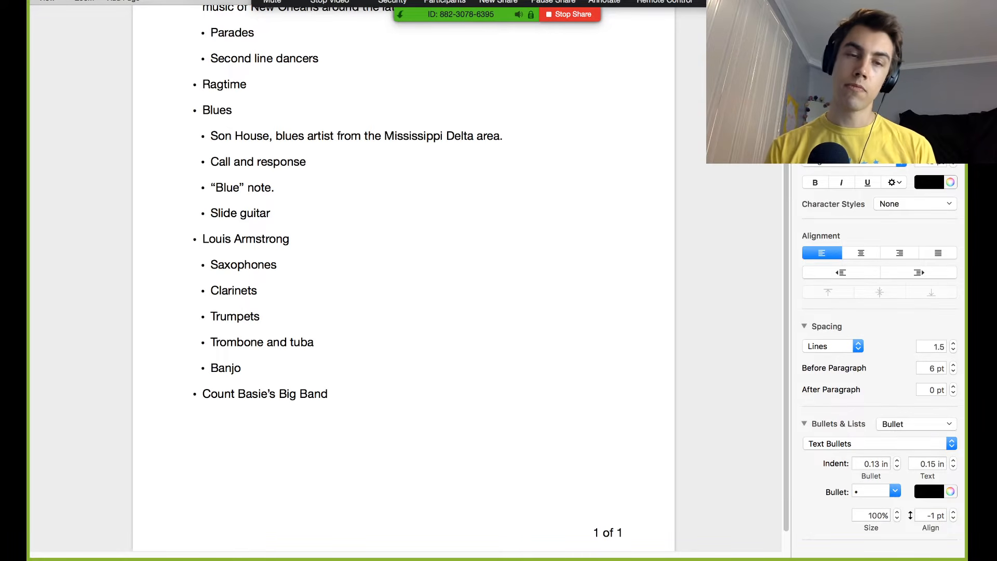
Step: List "Piano", "Bass", "Drums" and "Guitar" as separate bullets one level deeper below "Count Basie's Big Band"
scroll(229, 411, down, 1)
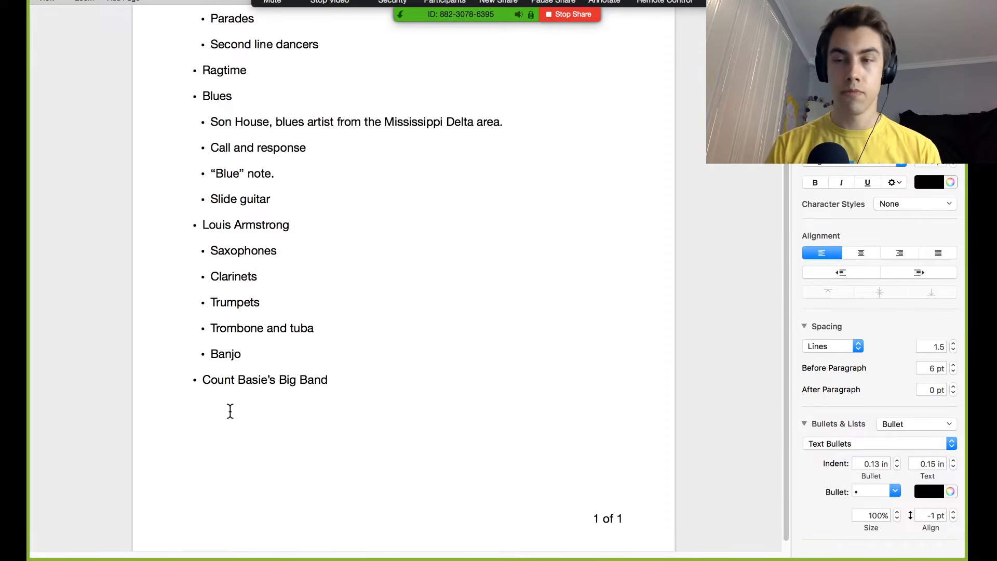
click(898, 273)
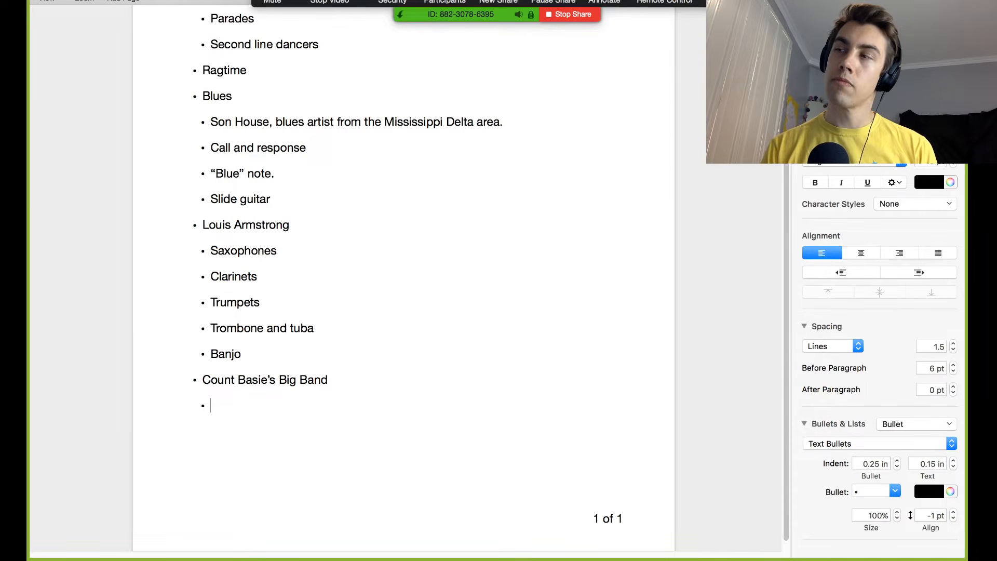
key(super+Tab)
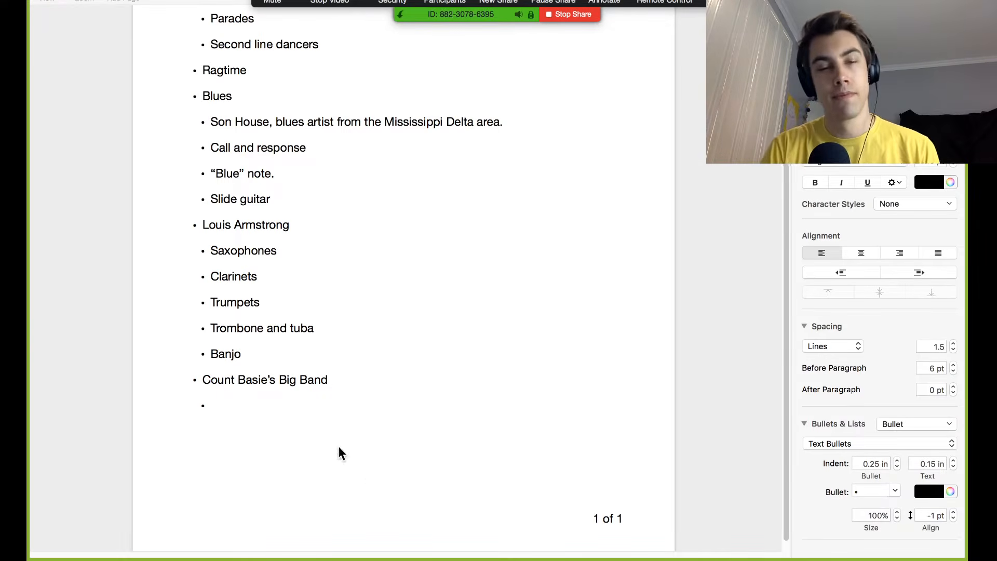
click(408, 422)
text(Piano )
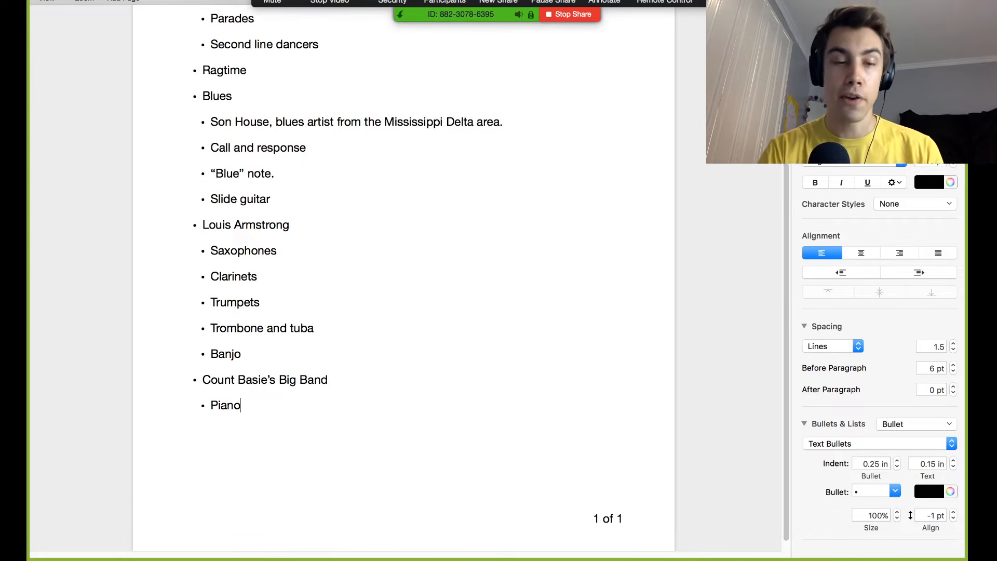
text(Bass)
key(Return)
text(Drums)
key(Return)
text(Guitar)
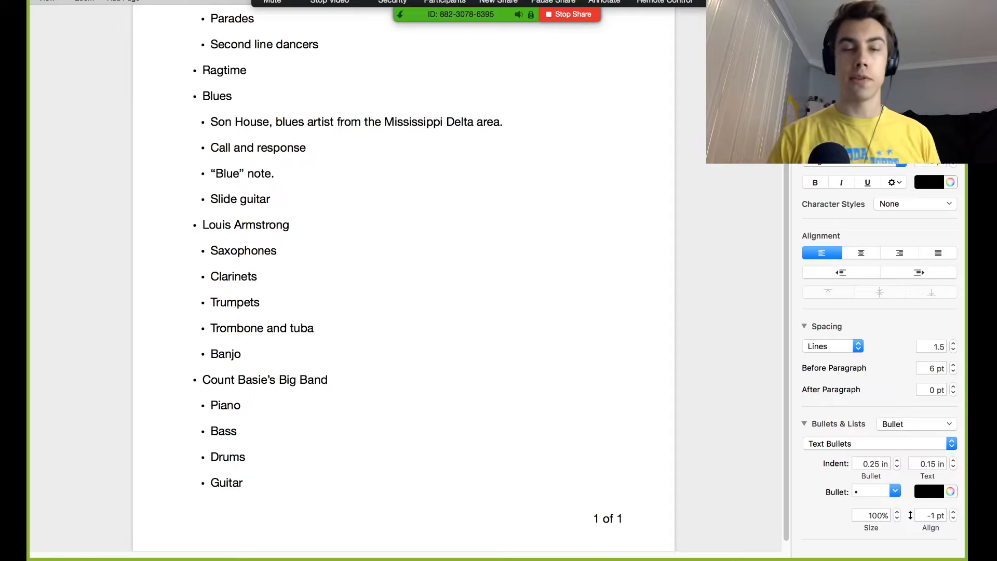
Step: Add a bullet reading “Rhythm section”, in quotation marks, after "Guitar" and indented one level deeper
scroll(245, 352, down, 1)
drag(263, 456, 208, 392)
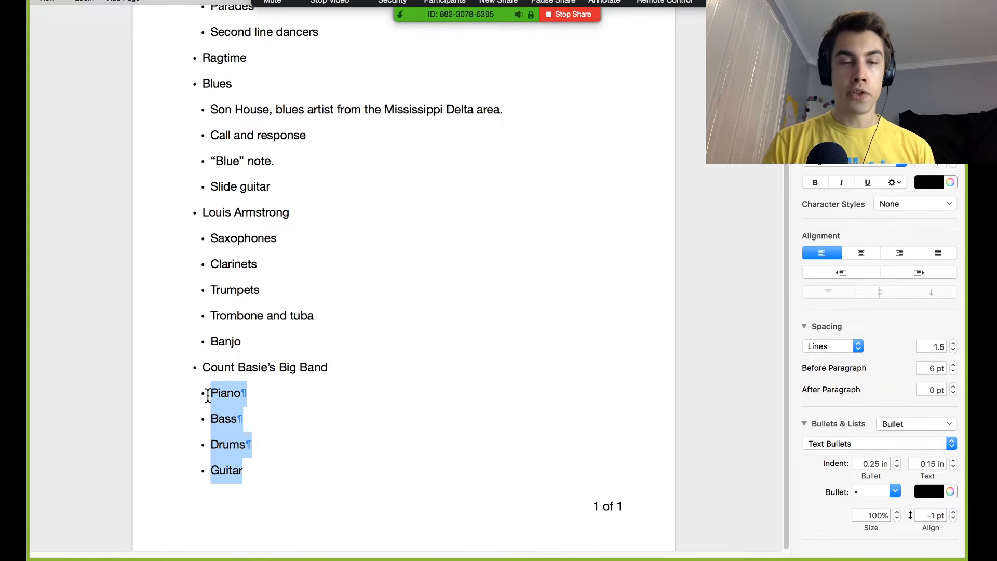
click(298, 481)
key(super+Return)
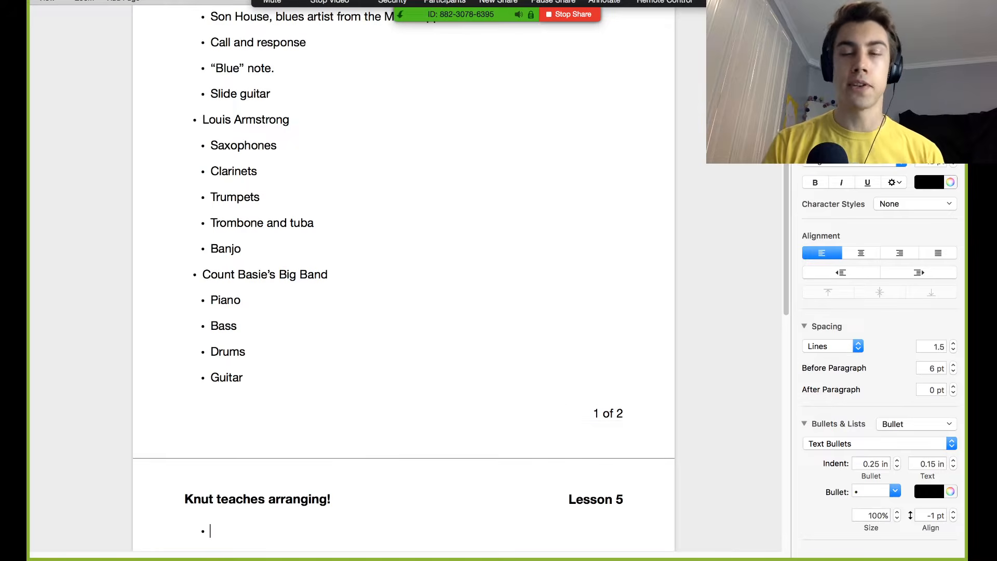
click(904, 271)
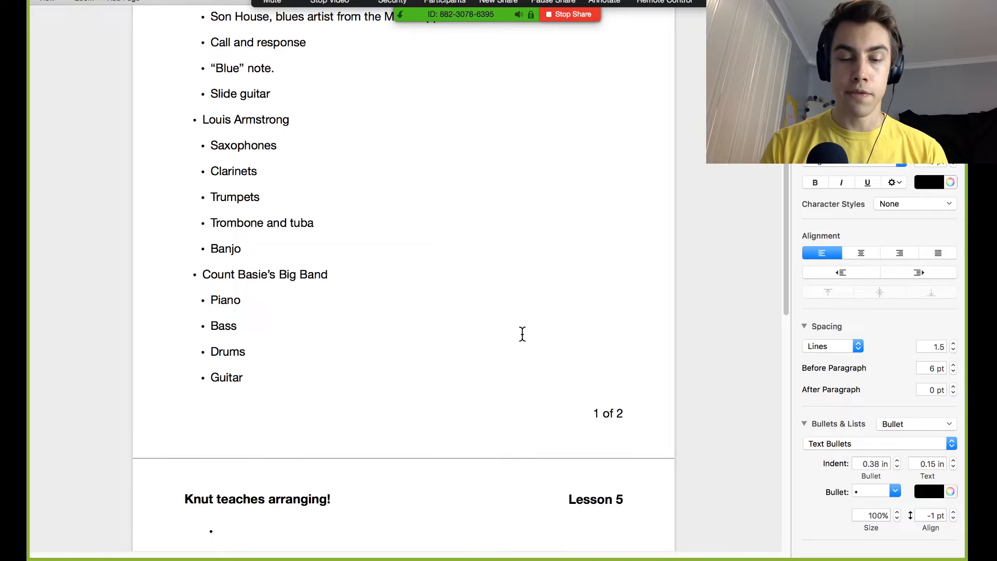
text(“Rhyth)
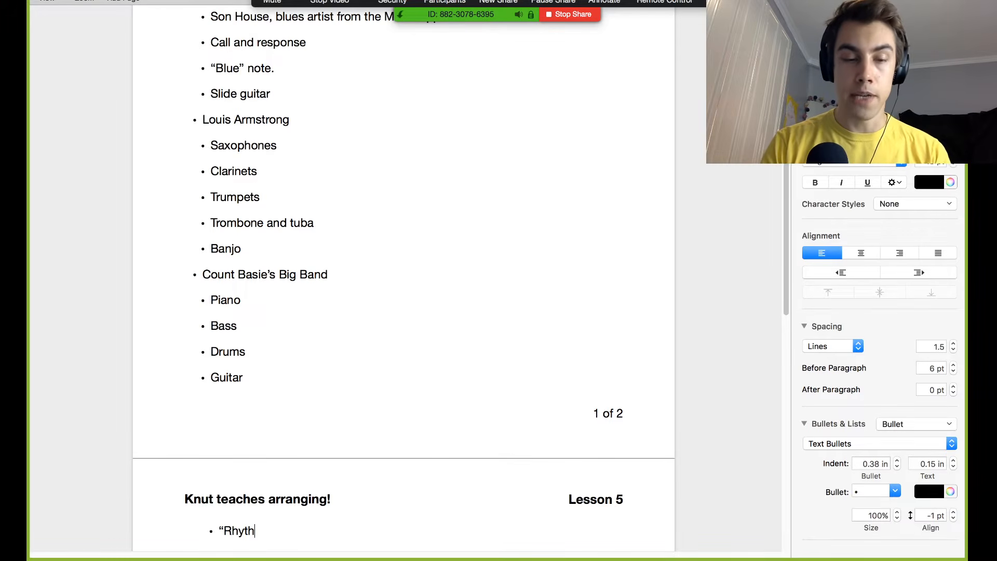
text(m section”)
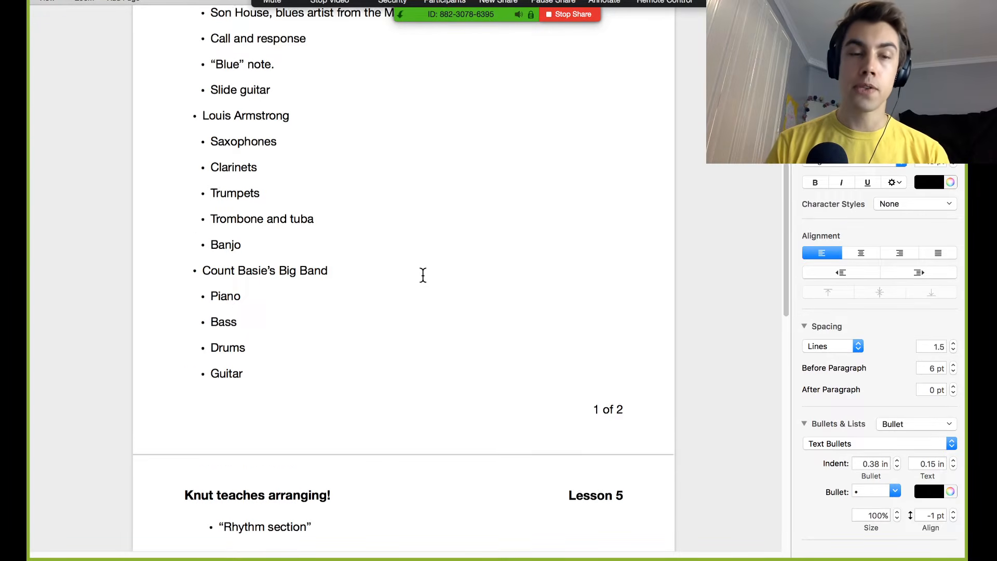
scroll(423, 274, down, 3)
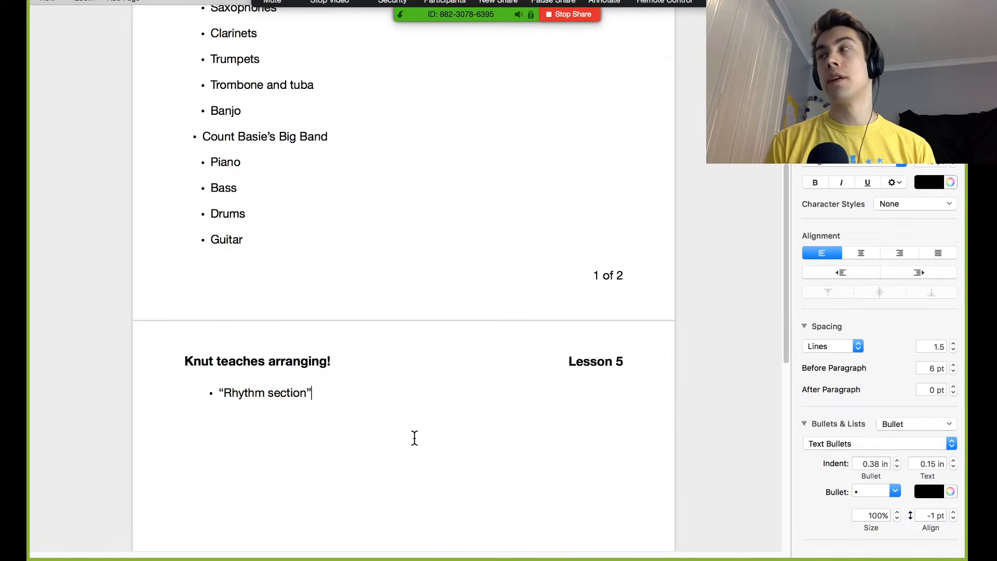
scroll(414, 438, down, 1)
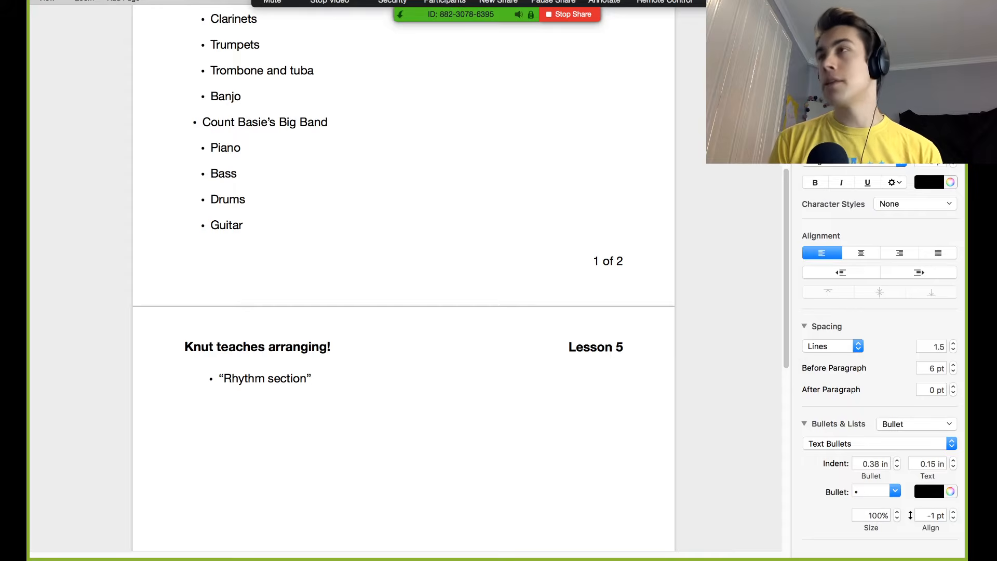
key(super+Tab)
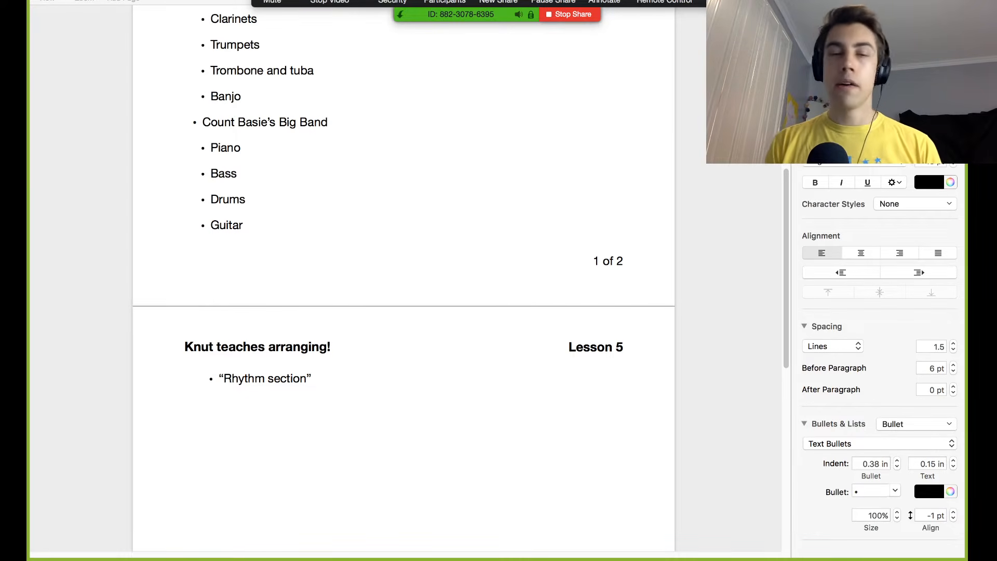
click(422, 404)
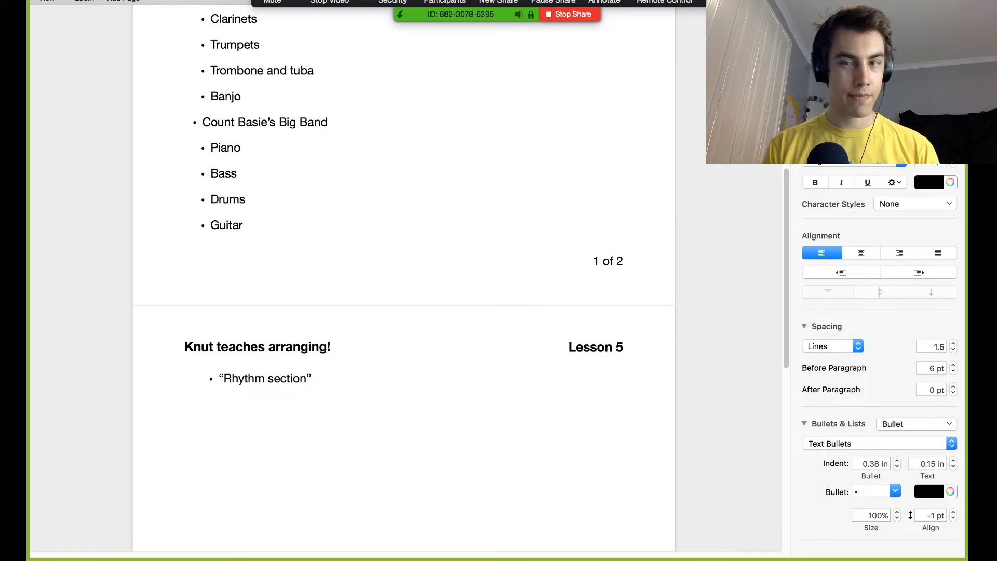
Step: Start a new empty bullet below “Rhythm section” on the second page
scroll(511, 406, down, 2)
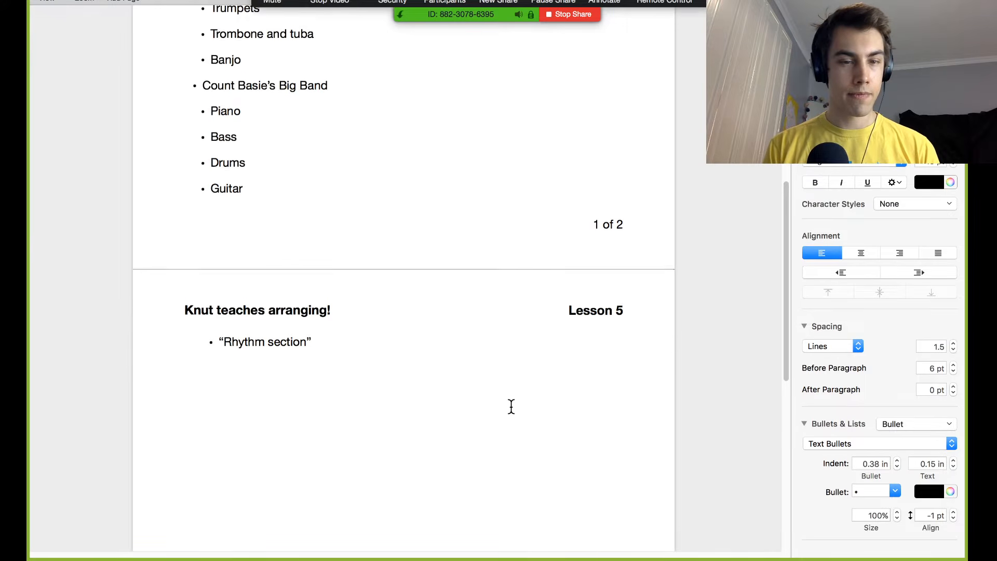
scroll(512, 406, down, 1)
key(Return)
text(Piano)
key(BackSpace)
key(BackSpace)
key(BackSpace)
key(BackSpace)
key(BackSpace)
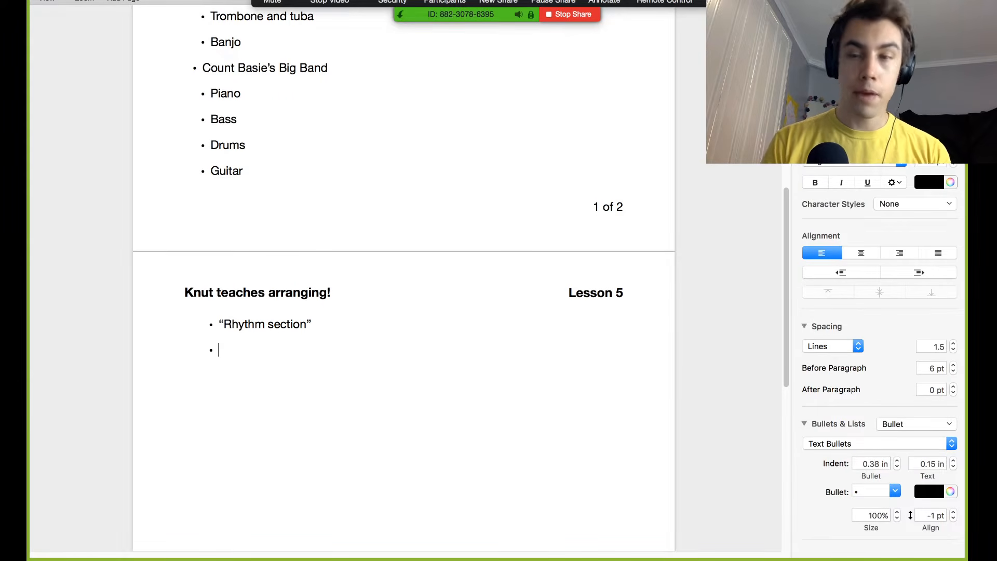
Step: Move the empty bullet after “Rhythm section” up one list level and enter "Duke Ellington" in it
click(849, 270)
text(Duke Ellington)
key(Return)
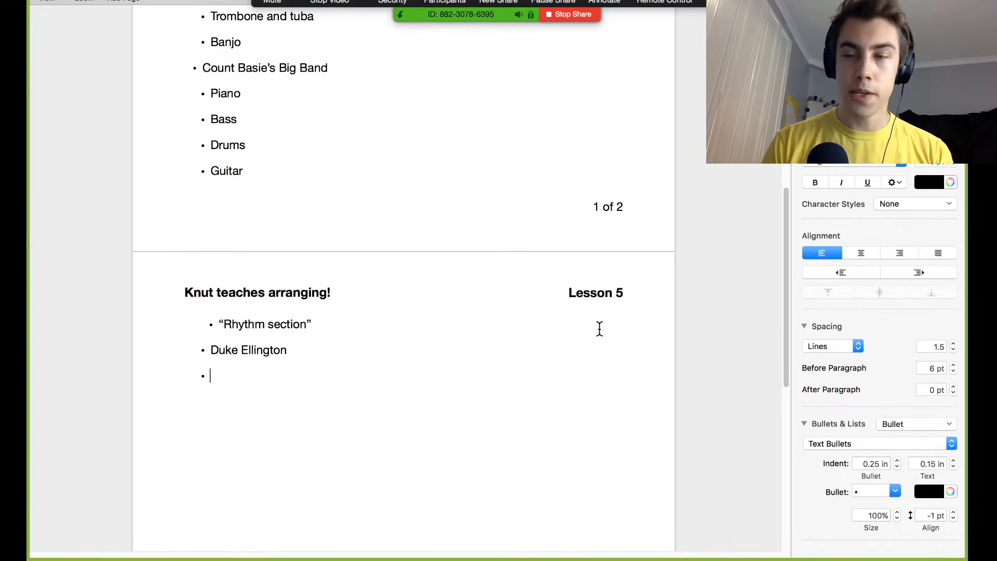
Step: List "Piano" and "Drums" as separate bullets one level deeper below "Duke Ellington"
click(916, 272)
text(Piano drums)
key(Return)
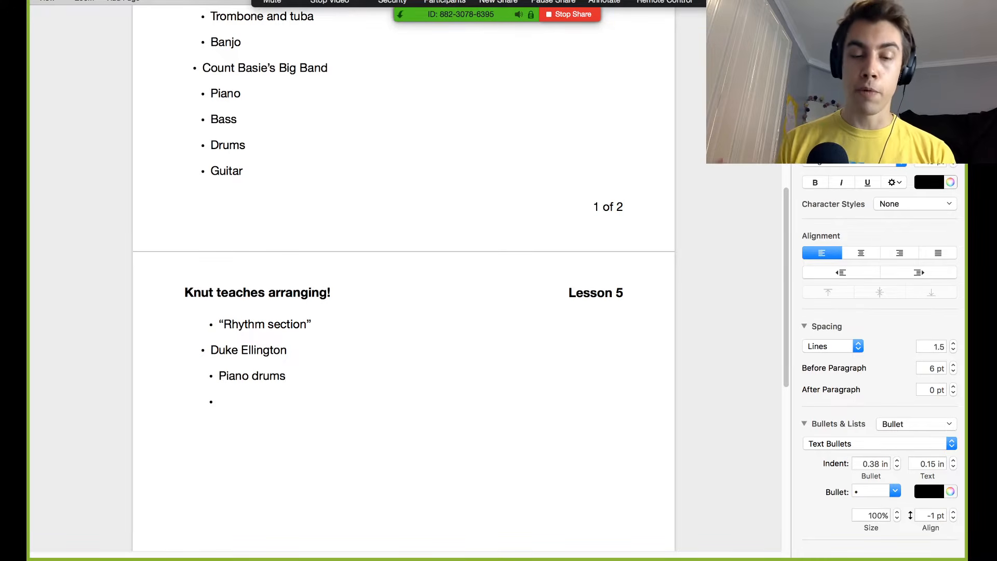
click(263, 376)
key(BackSpace)
key(BackSpace)
key(Return)
text(D)
Step: Add bullets reading "Saxophones" and "Brass" below "Drums" at the same indent level
click(219, 427)
text(Saxophone)
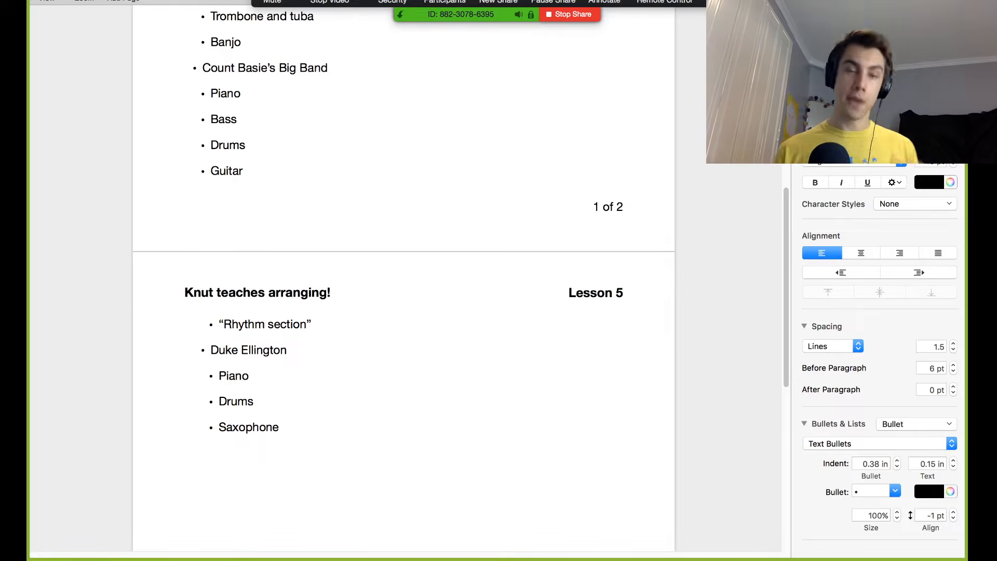
scroll(423, 423, down, 2)
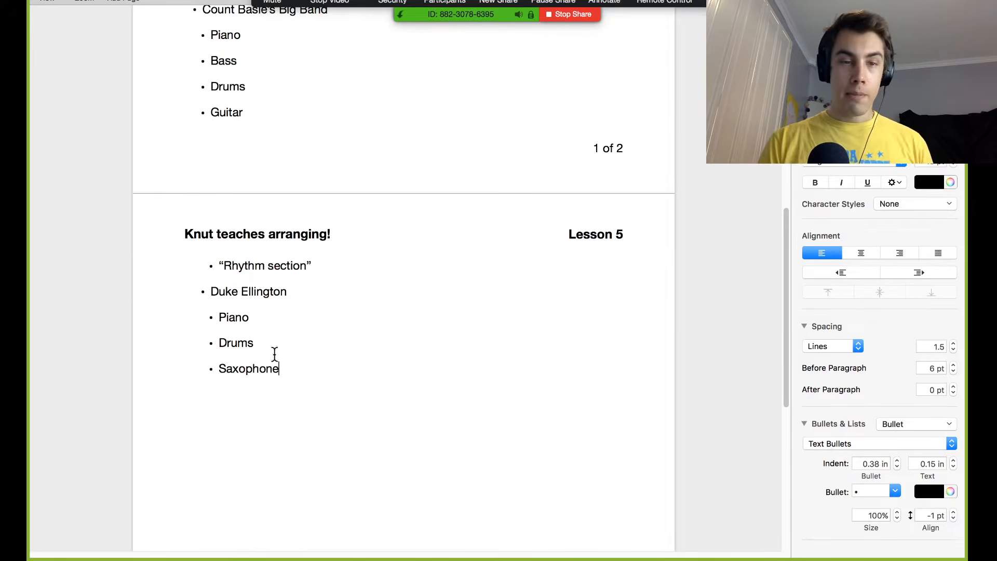
text(s)
key(Return)
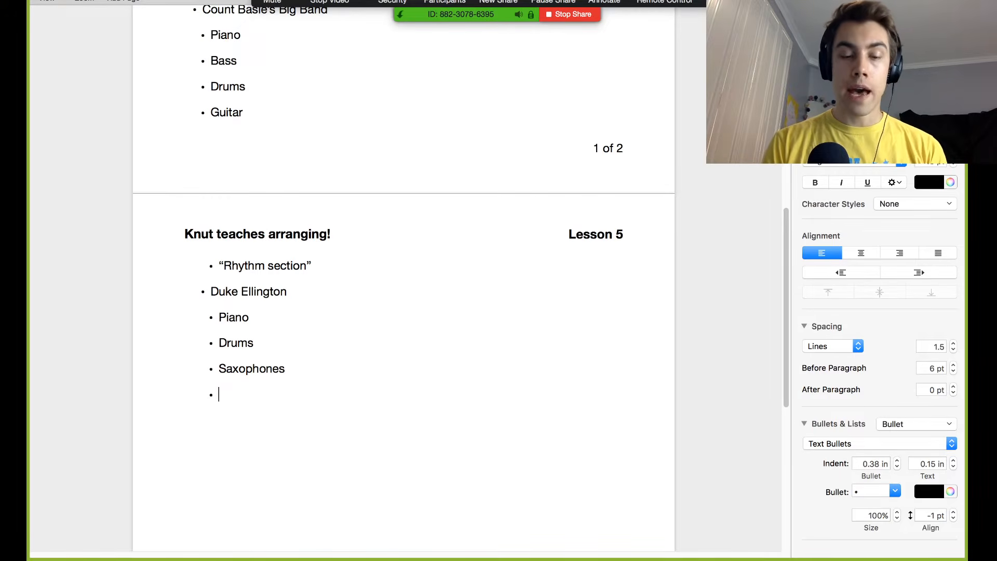
text(Brass)
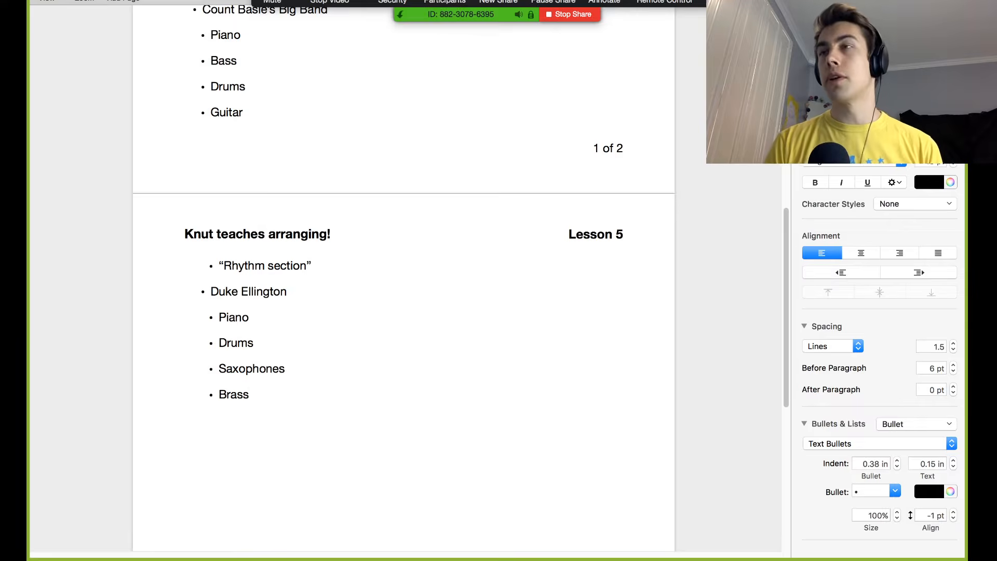
key(super+Tab)
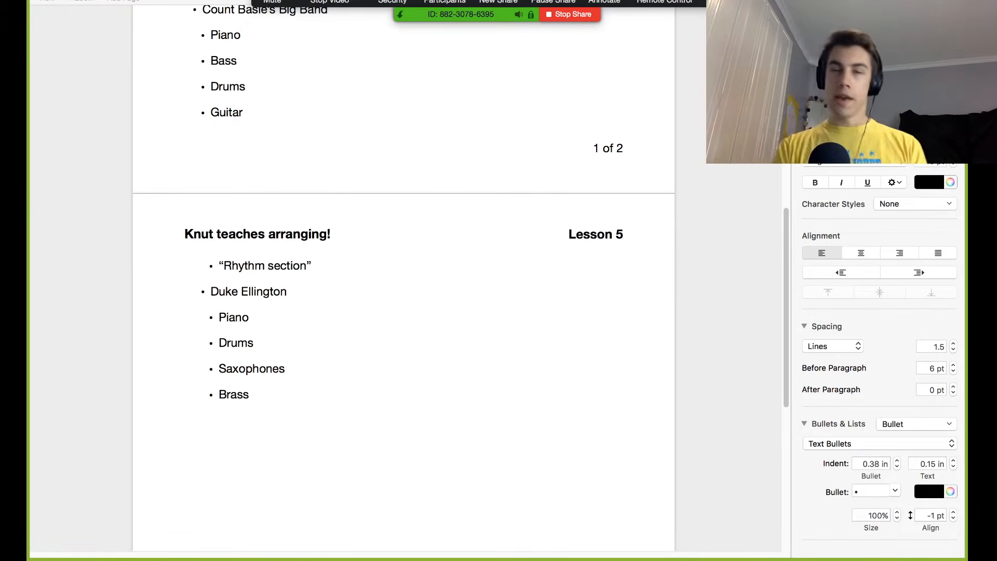
click(339, 439)
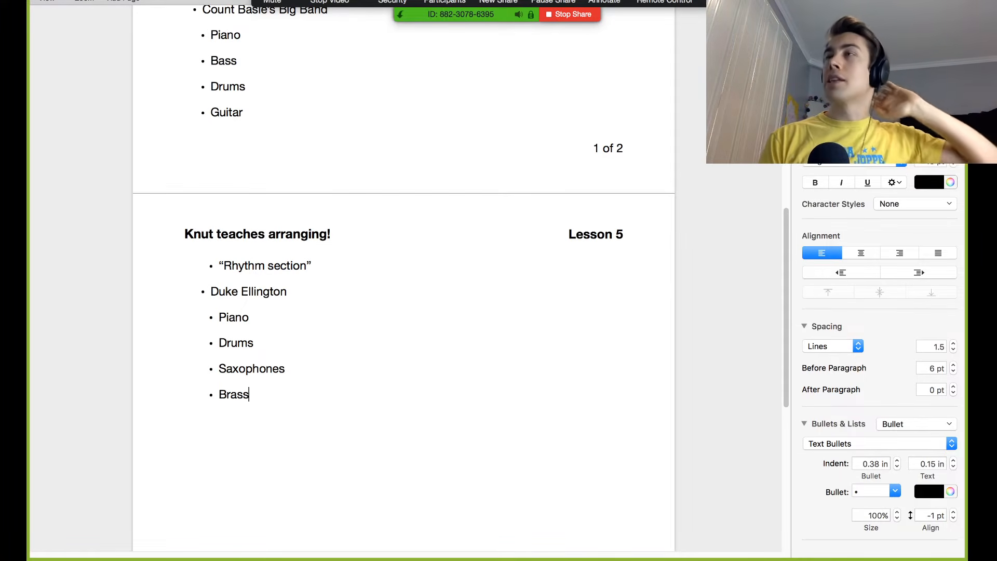
key(super+Tab)
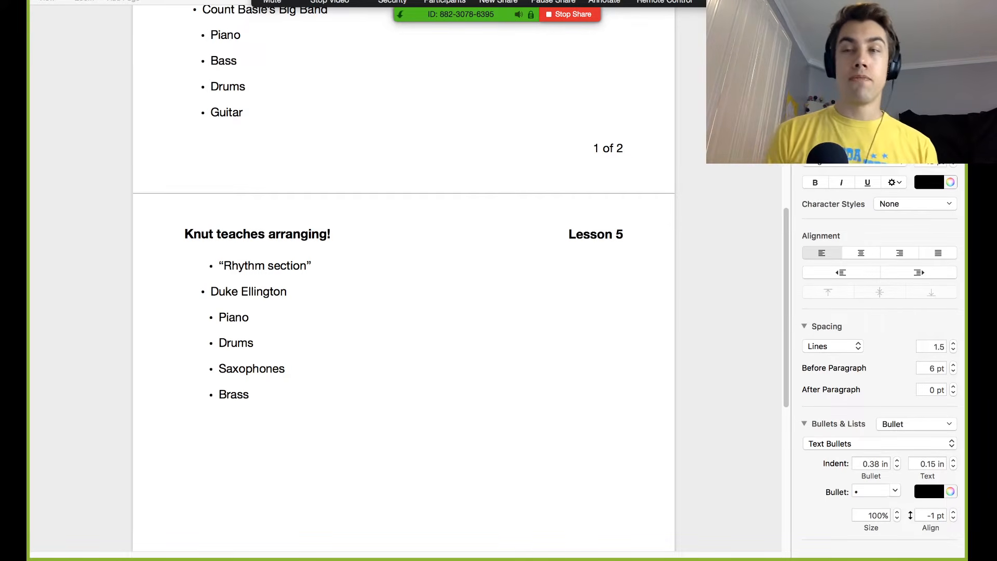
click(361, 400)
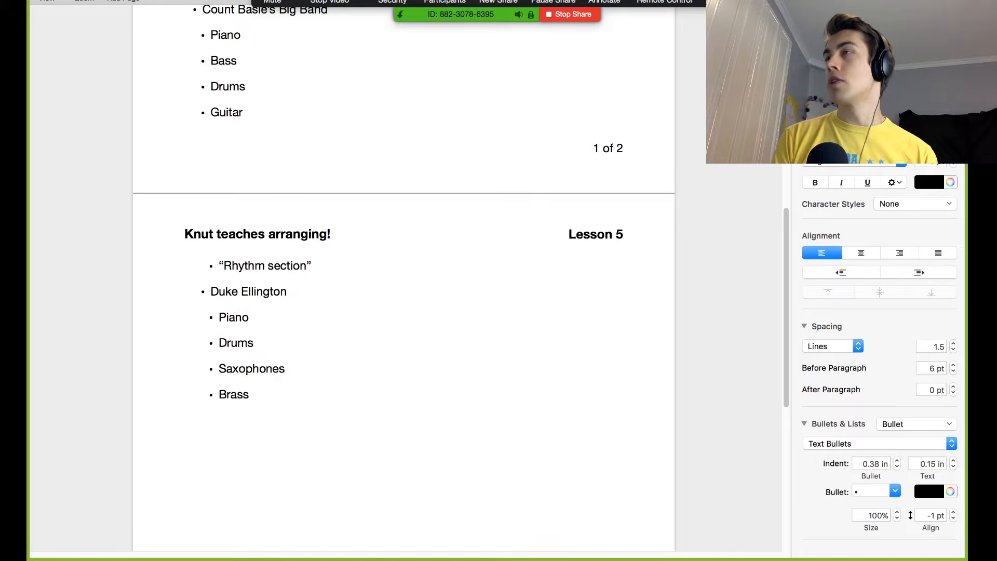
key(super+Tab)
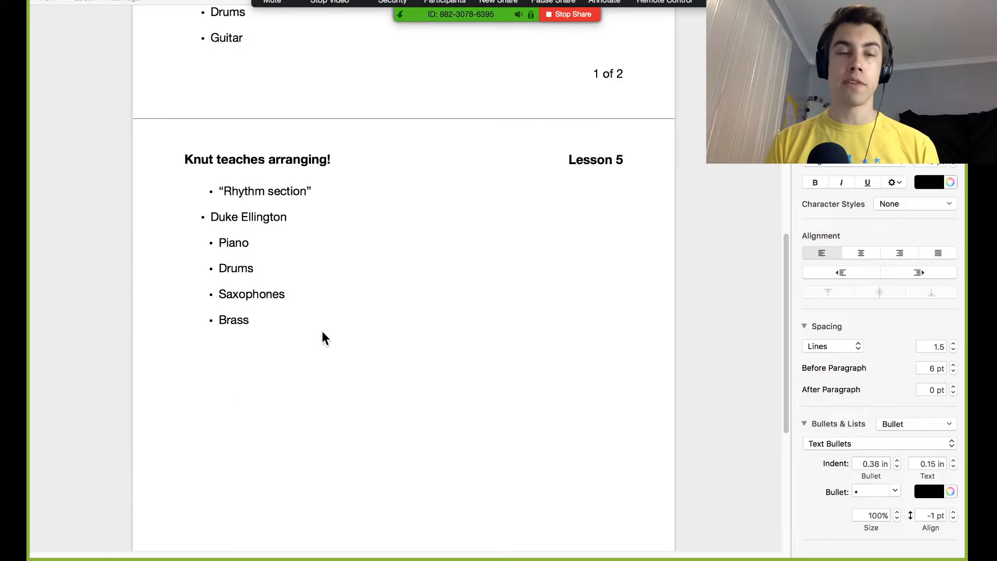
click(327, 386)
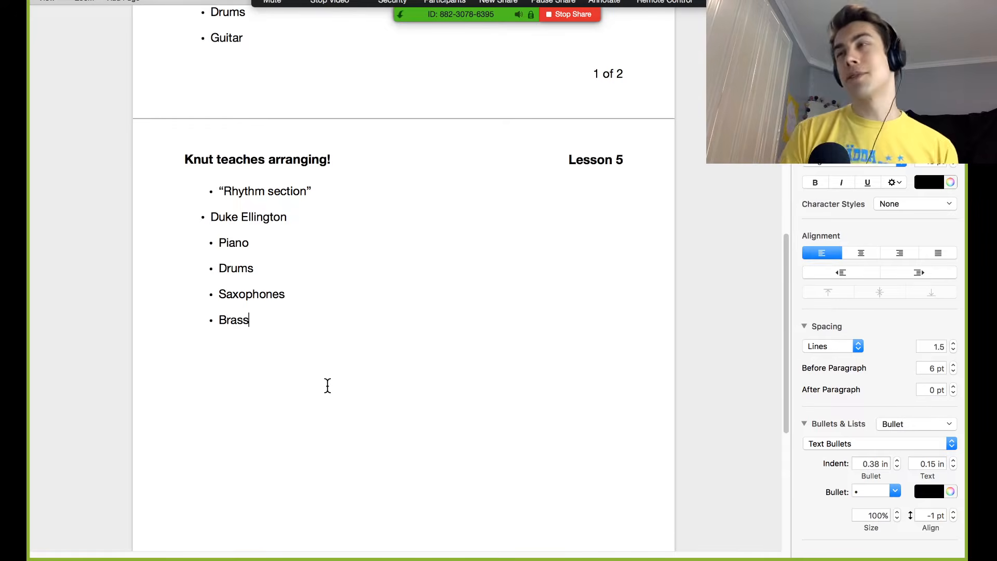
Step: After "Brass", add a bullet reading "Whatever the instruments do, the voices need to do." at the same level as "Duke Ellington"
key(Return)
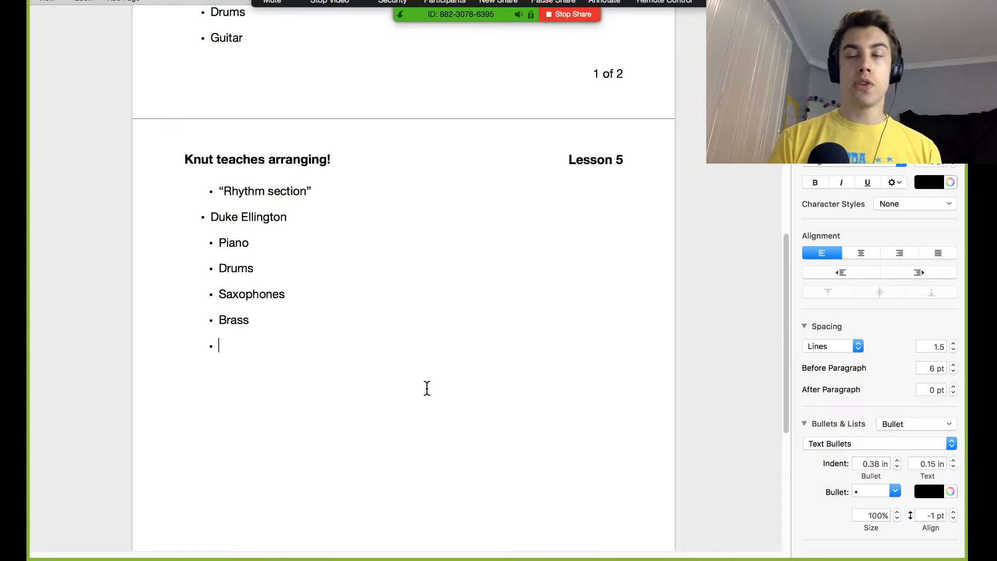
click(853, 272)
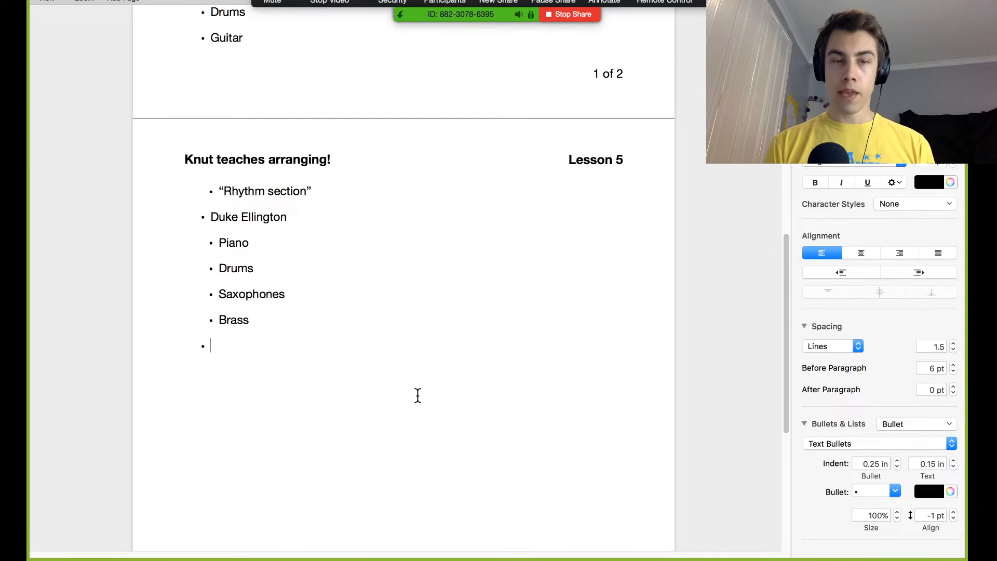
scroll(410, 399, down, 2)
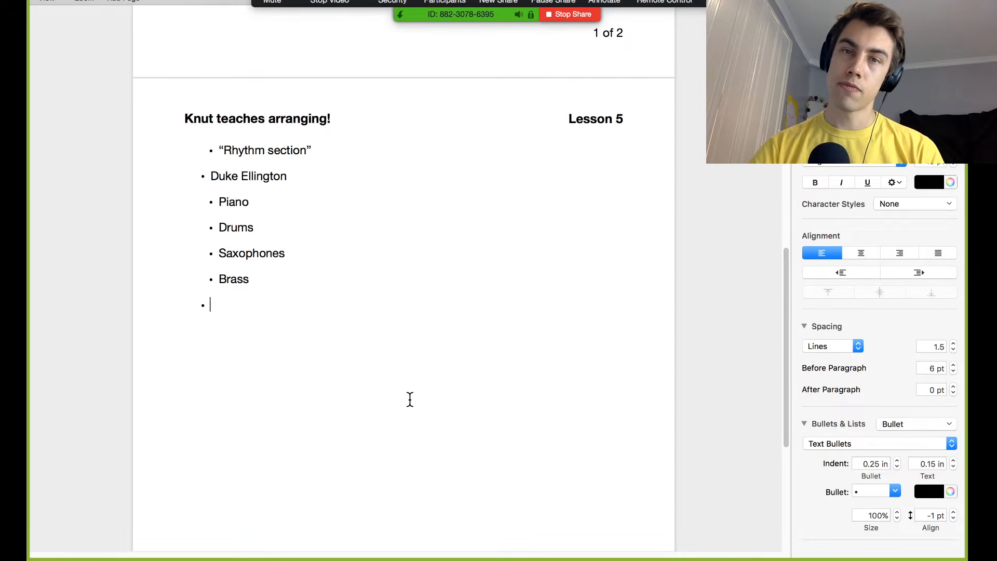
key(super+Tab)
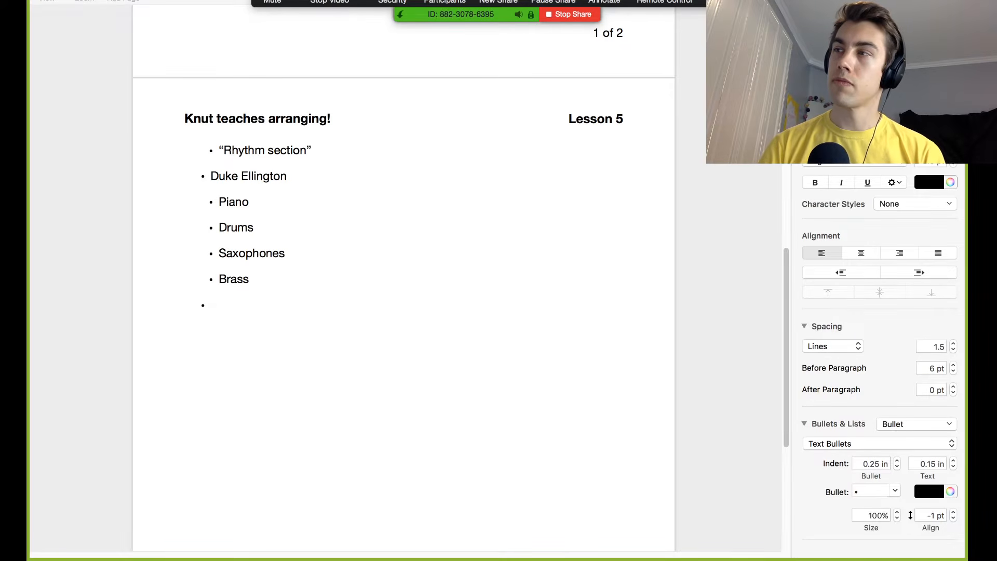
click(440, 397)
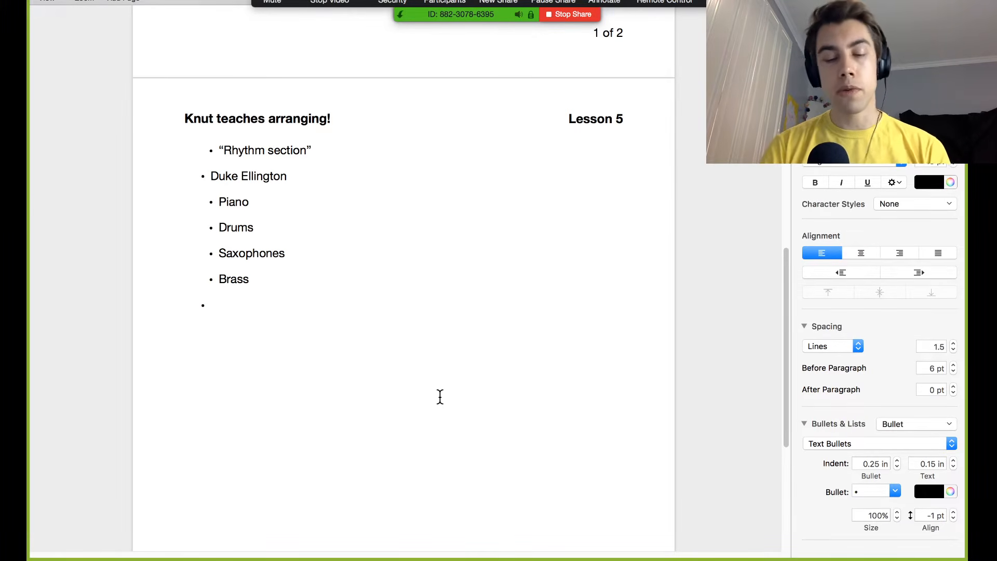
text(Whate)
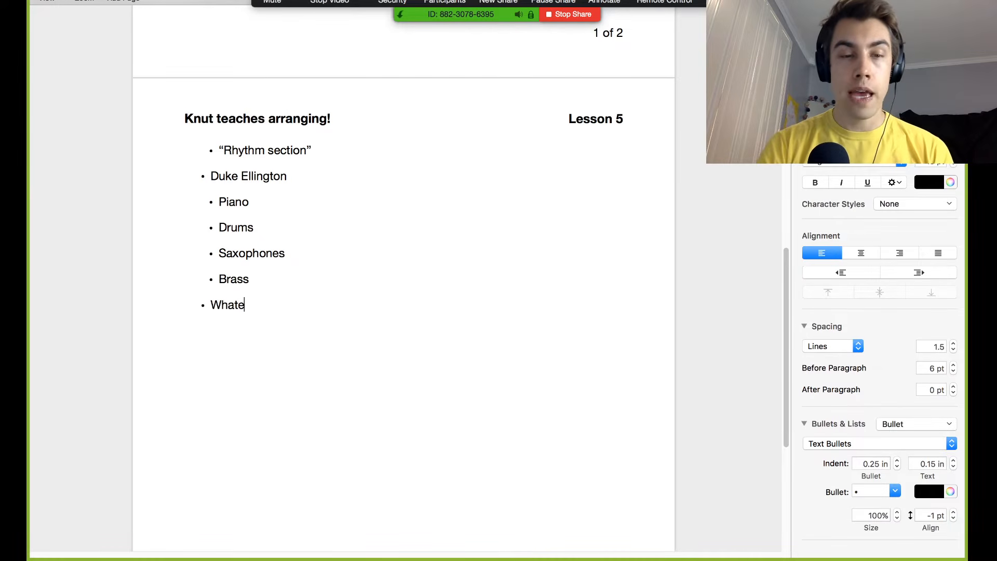
text(ver the i)
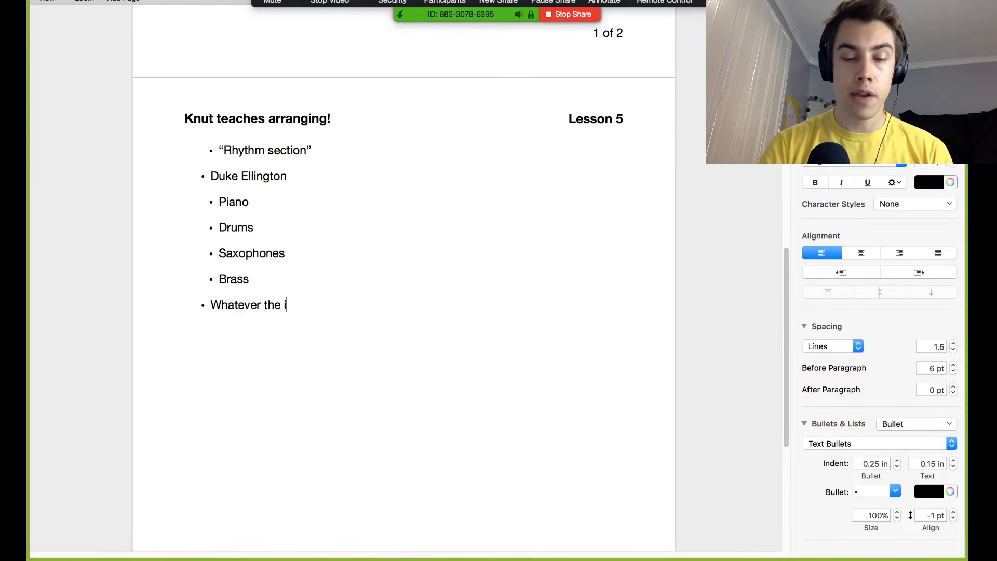
text(nstruments do, the )
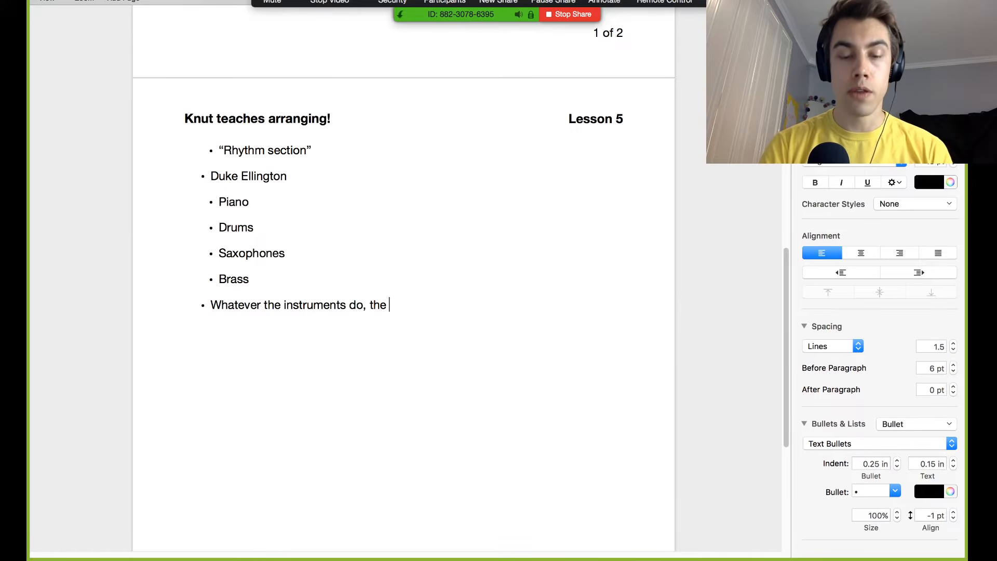
text(voices need to do.)
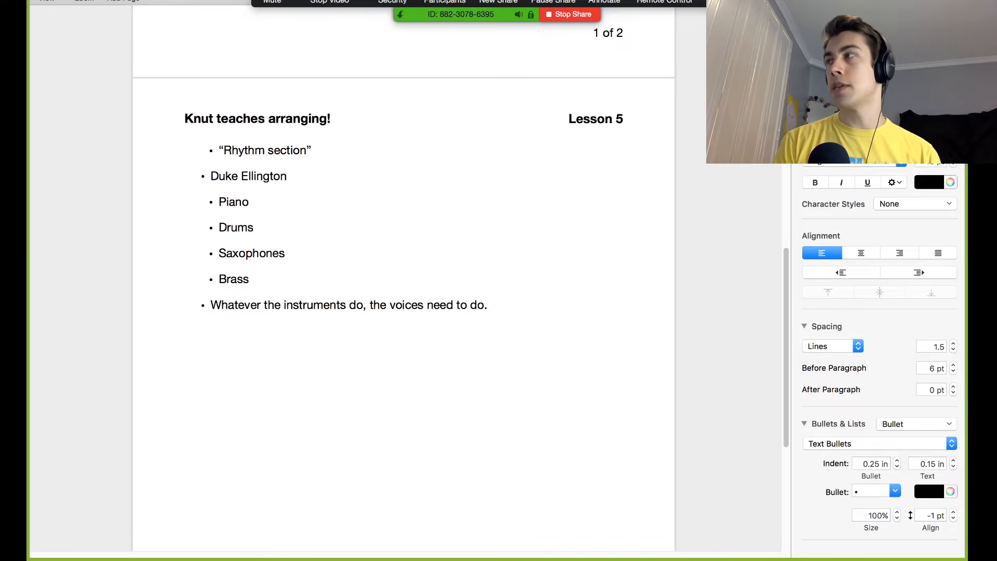
key(super+Tab)
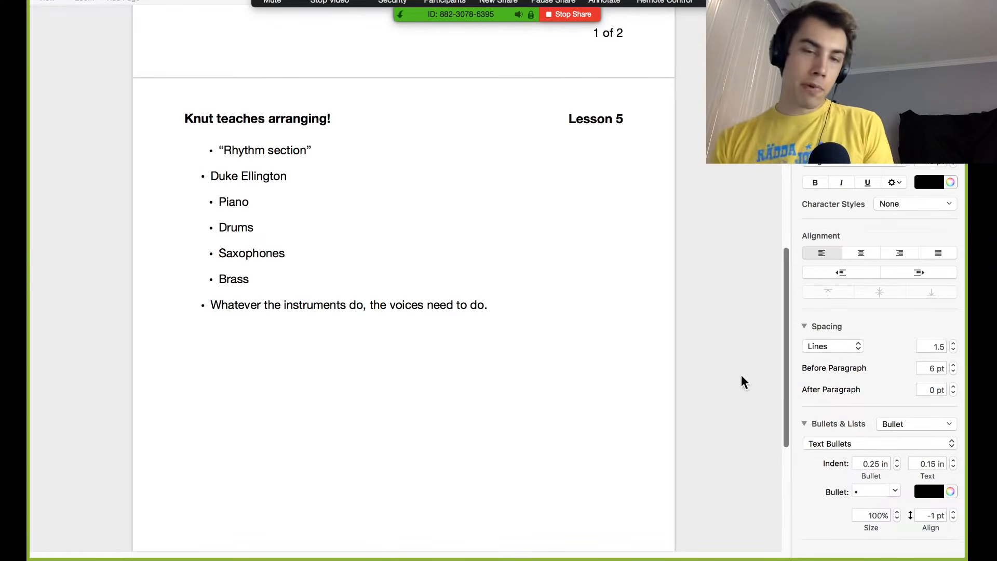
click(573, 326)
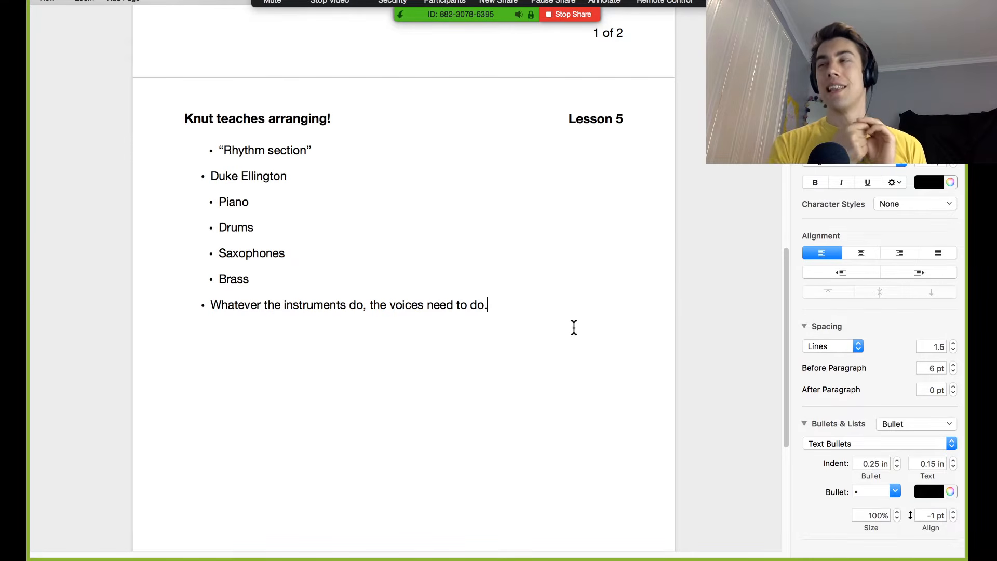
Step: Insert a bullet reading "A lot of syncopation" below "Different rhythms" on the first page, indented one level deeper
scroll(474, 296, up, 6)
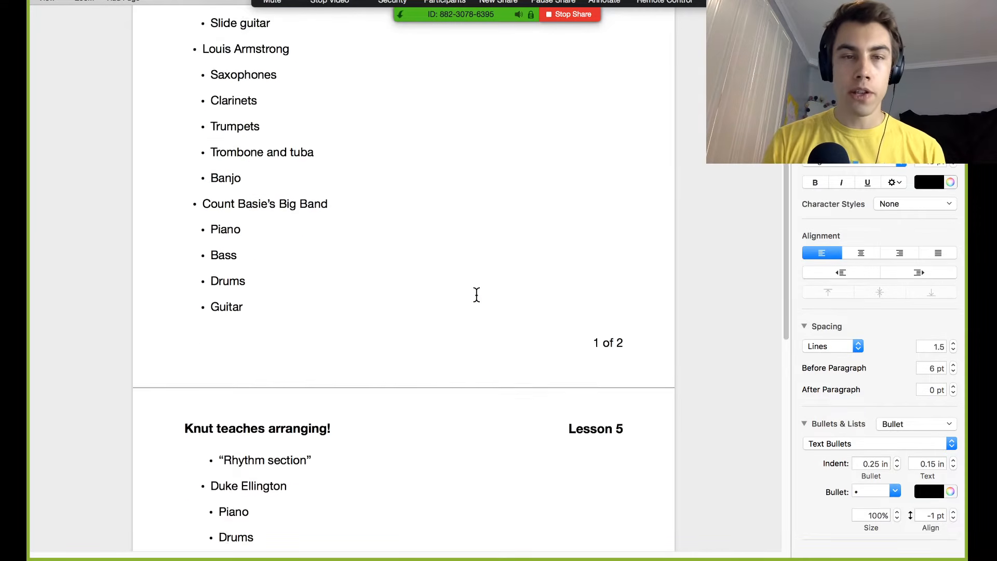
scroll(475, 294, up, 7)
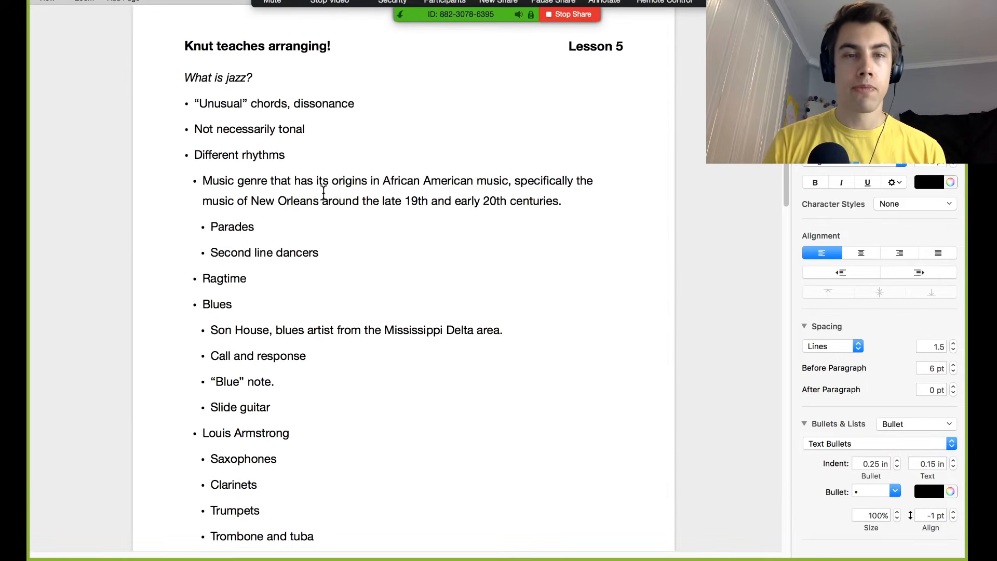
click(360, 102)
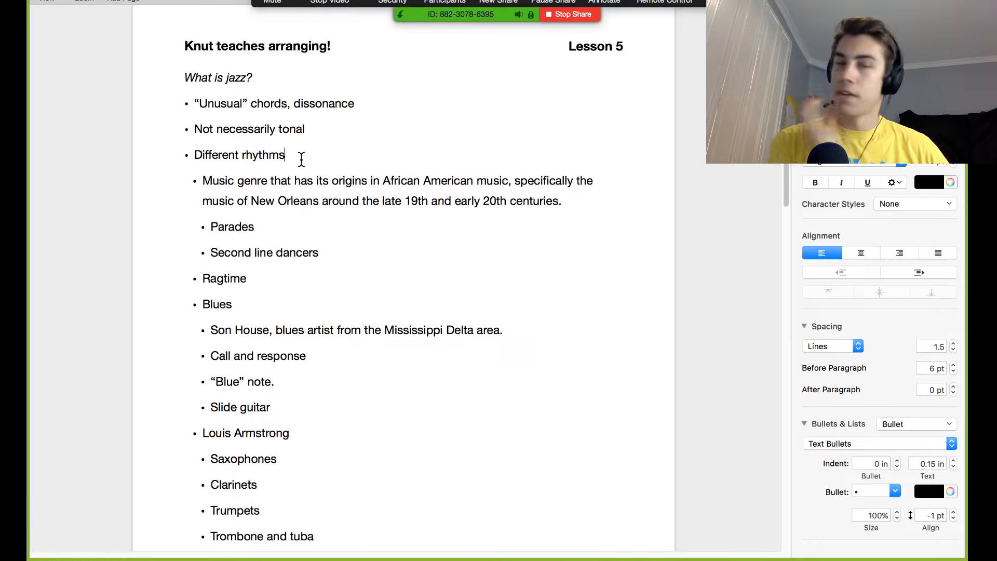
key(Return)
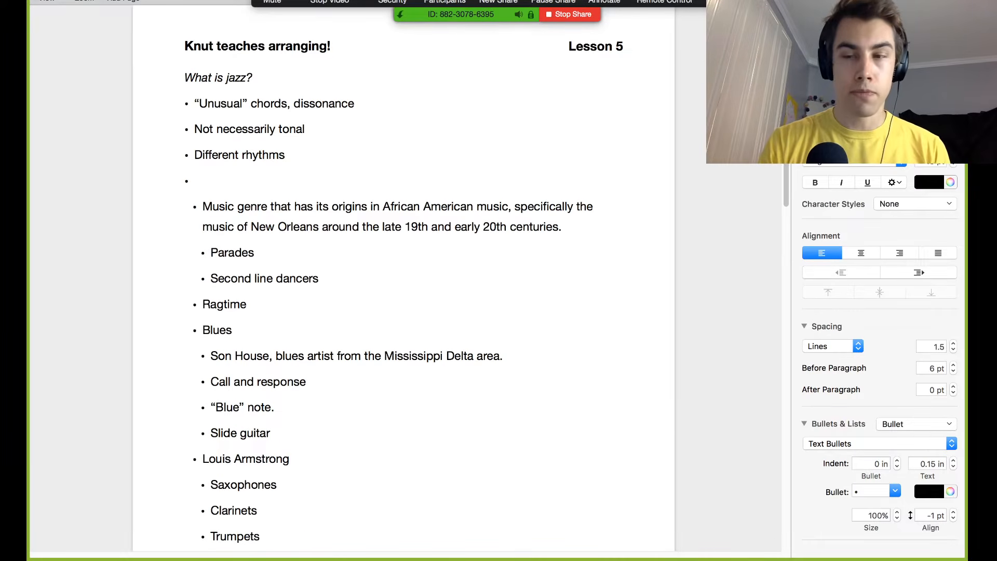
click(918, 273)
text(A lot of syncopation)
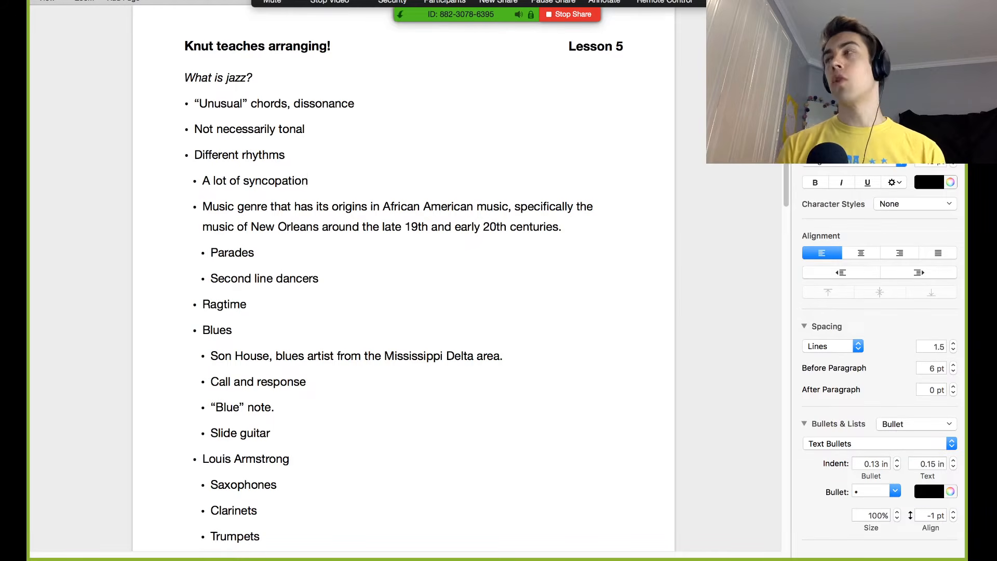
Step: Add a bullet reading "Anticipation" below "A lot of syncopation", indented one level deeper
key(Return)
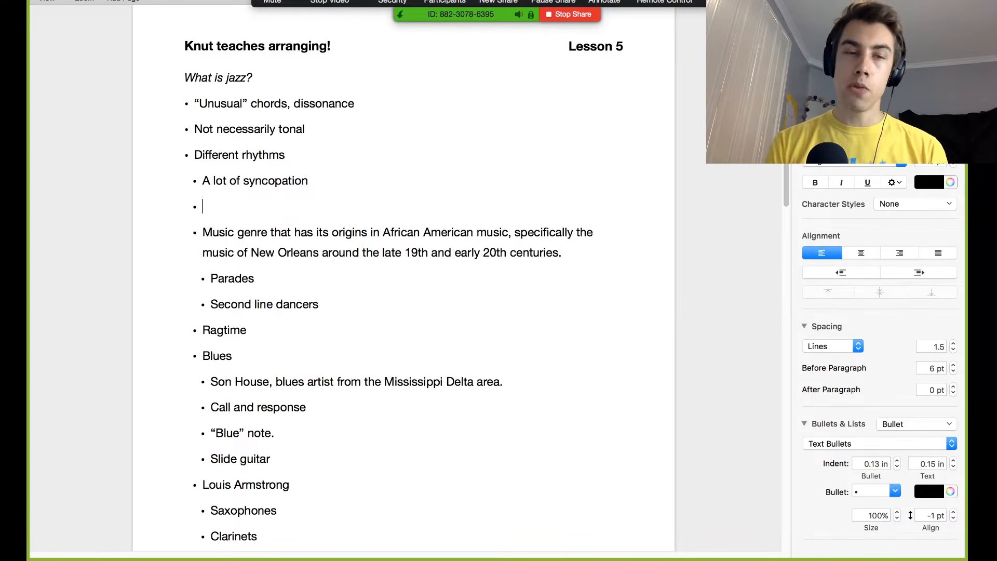
click(907, 269)
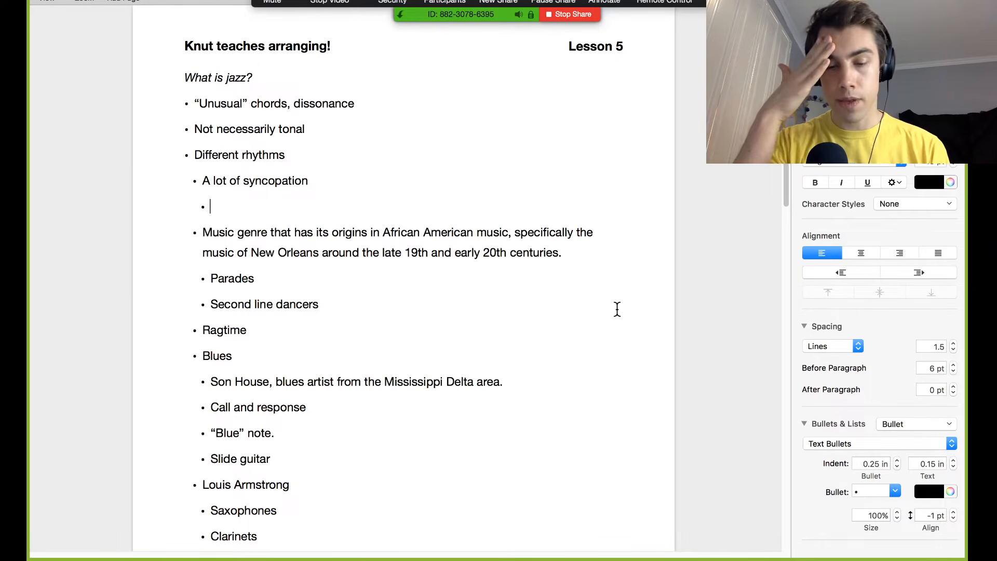
text(Anticipation)
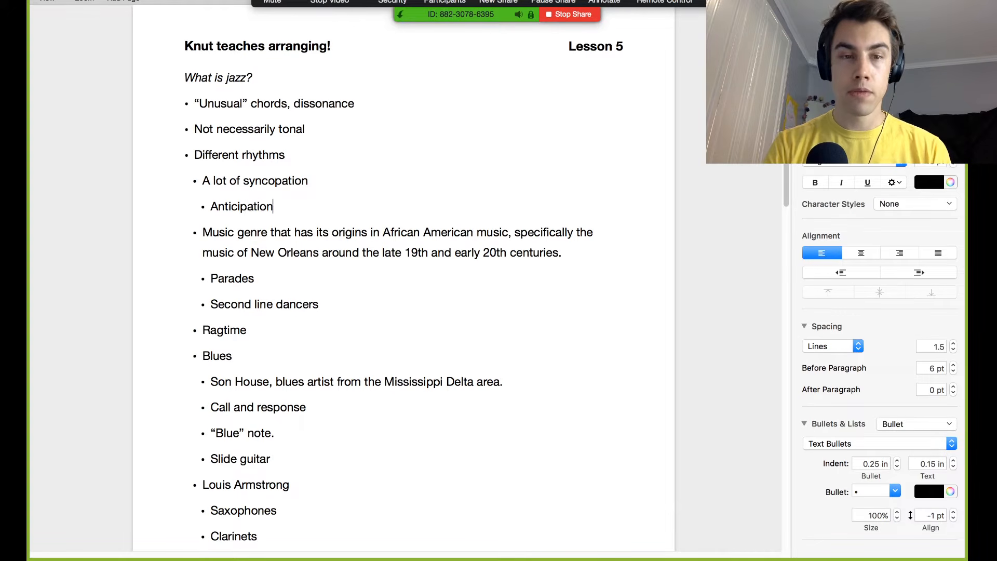
Step: Extend the "Anticipation" bullet under "A lot of syncopation" to read "Anticipation, delay"
text(, delay)
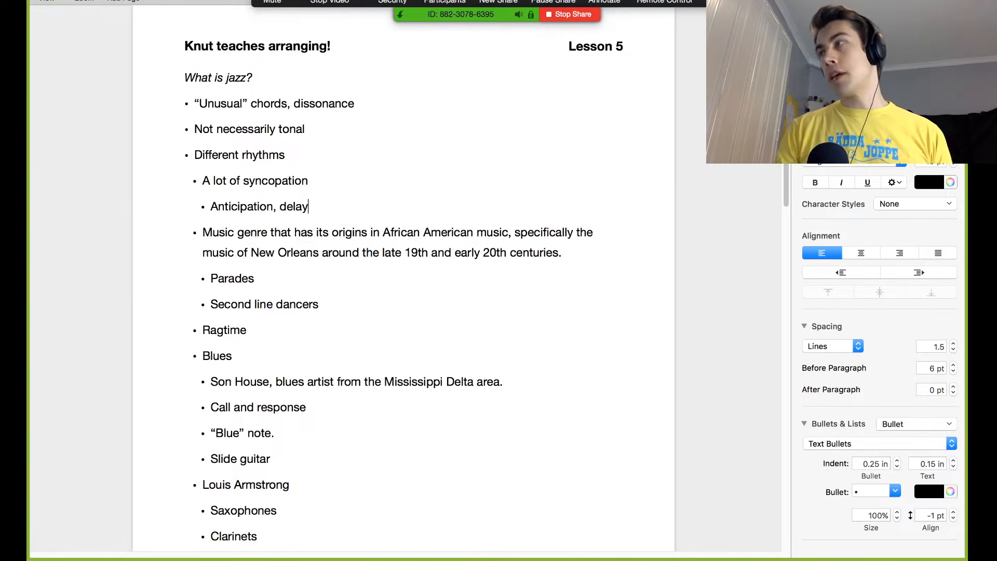
key(super+Tab)
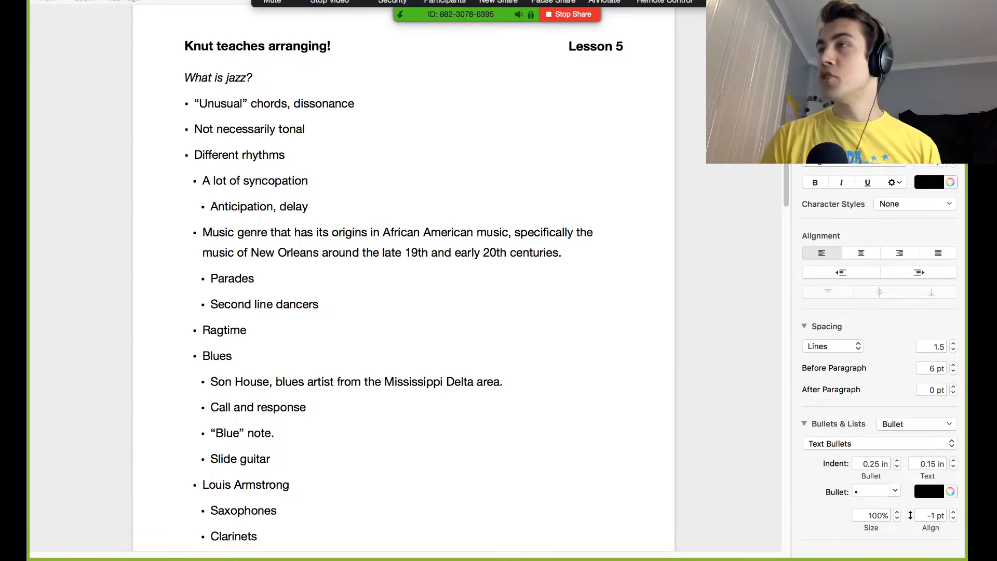
click(343, 201)
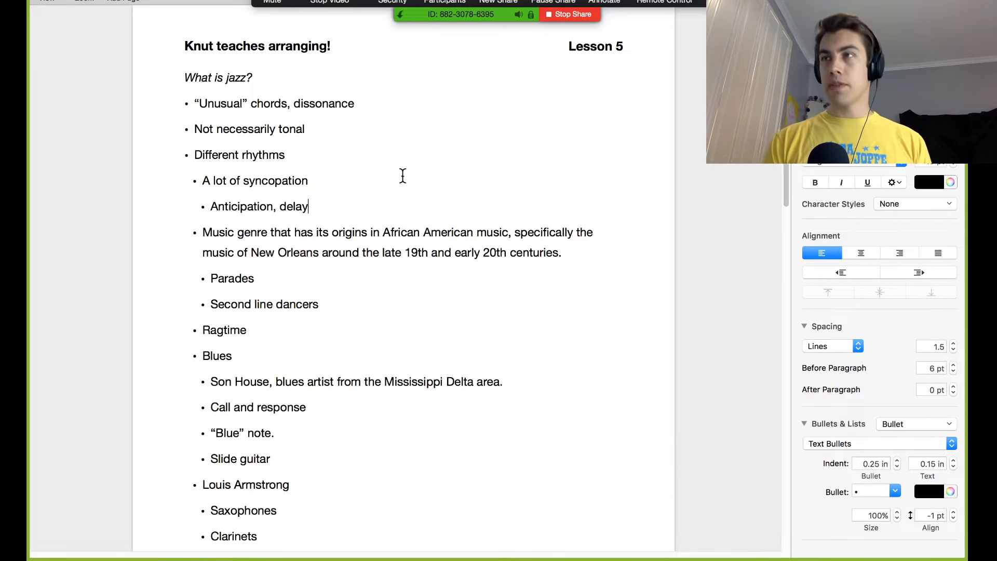
key(super+Tab)
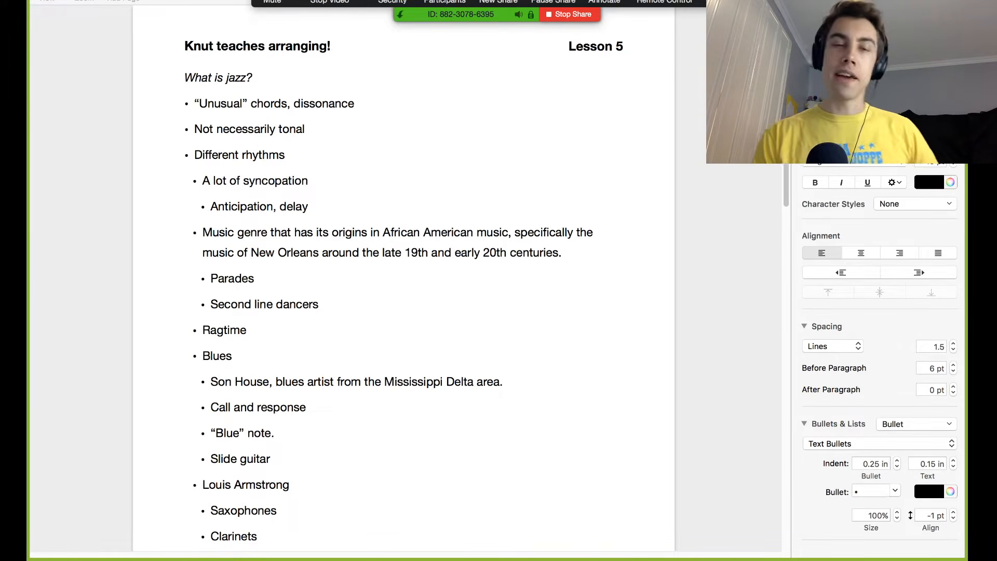
Step: Add a bullet reading "Swing", enclosed in quotation marks, below "Anticipation, delay" at the same indent level
click(348, 205)
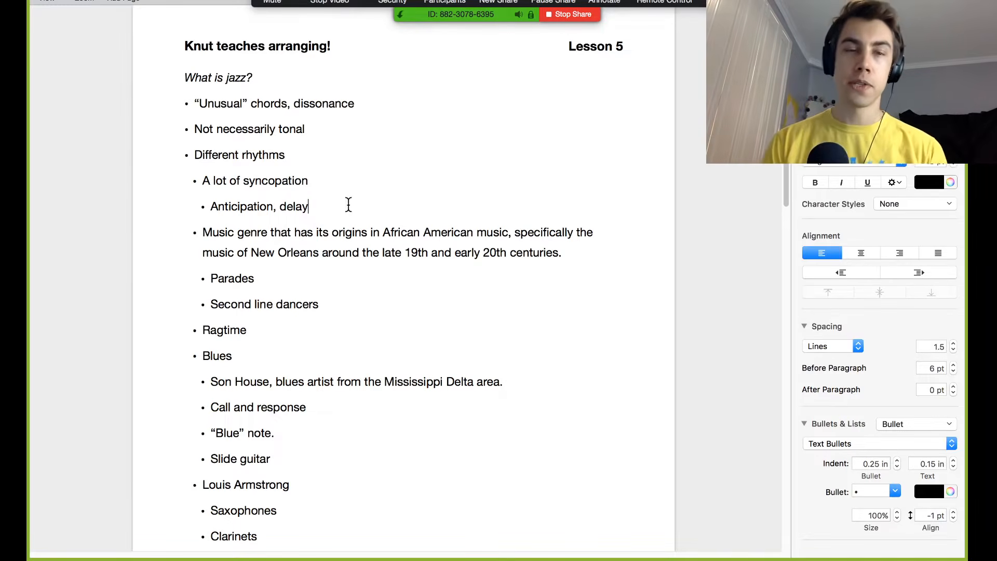
key(Return)
text(Swing)
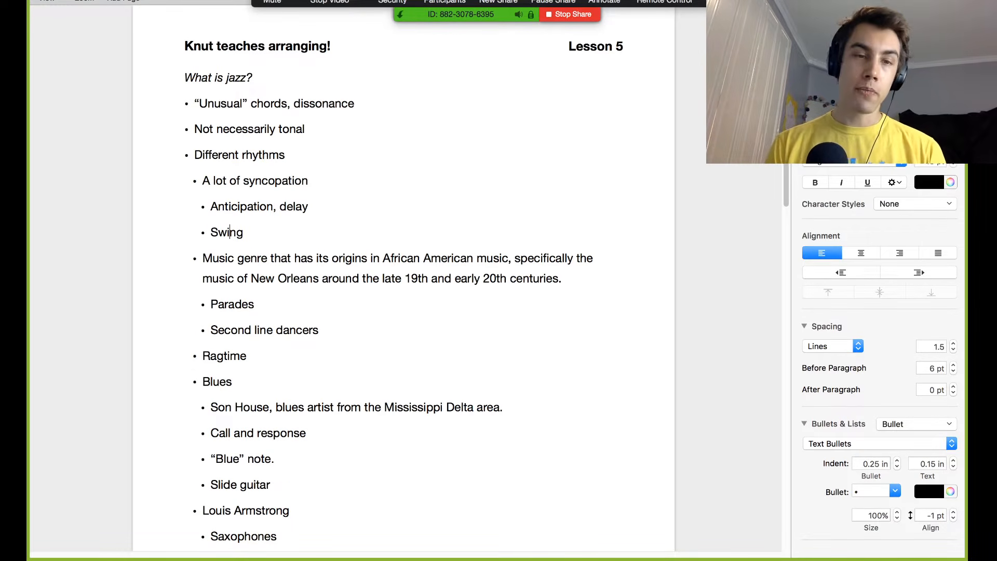
text(")
key(BackSpace)
key(Left)
text(")
key(Right)
key(Right)
key(Right)
key(Right)
key(Right)
text(")
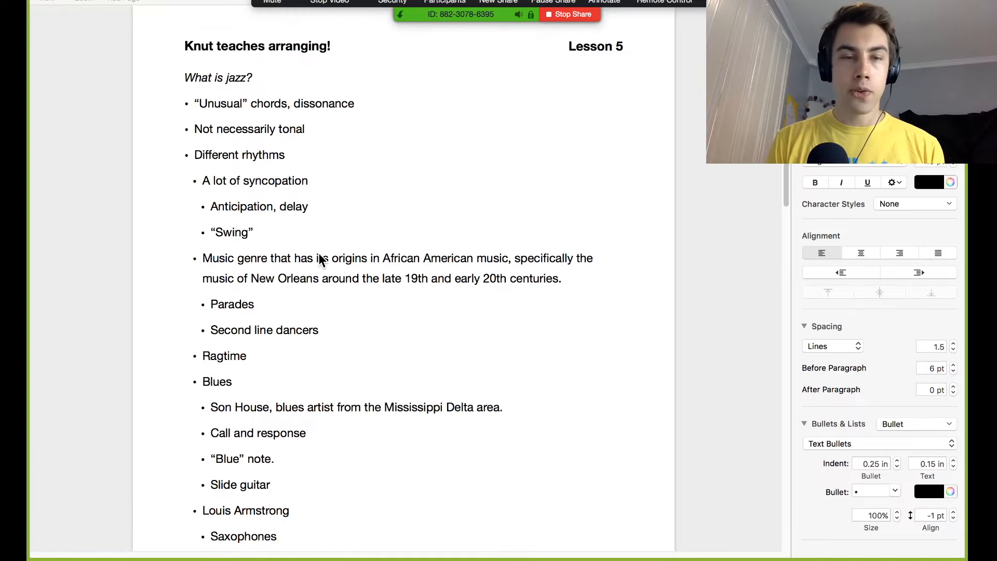
Step: Add a bullet reading "Polyrhythms" below the "Swing" bullet at the same indent level
click(295, 233)
key(Return)
text(P)
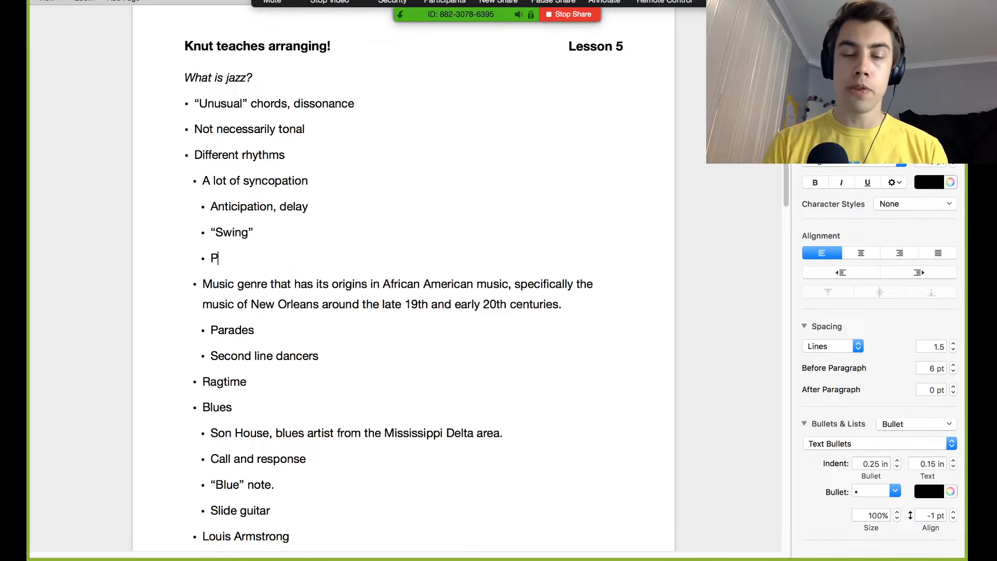
text(olyrhythms)
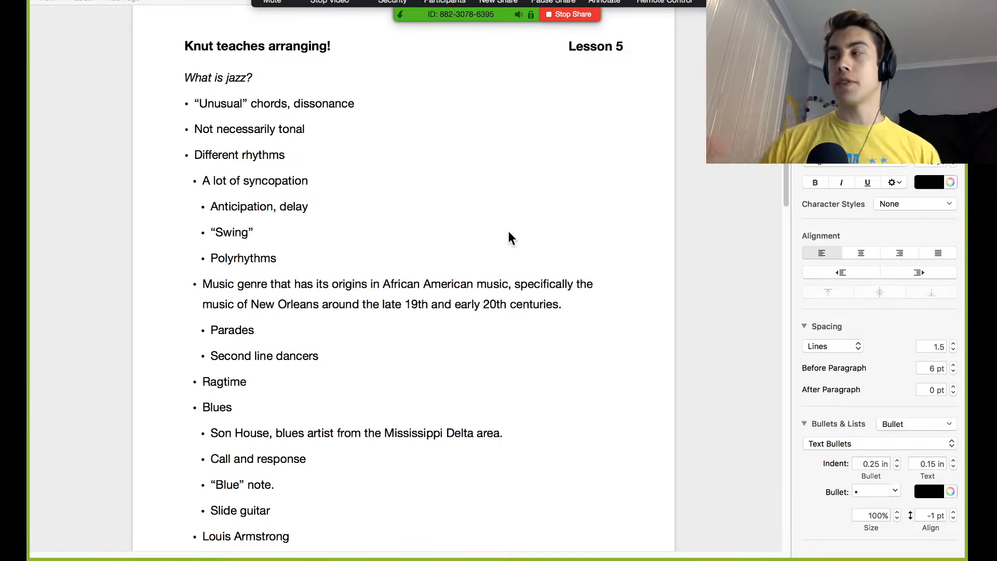
Step: Add a bullet reading "Different rhythms happening on top of each other." below "Polyrhythms", indented one level deeper
click(303, 256)
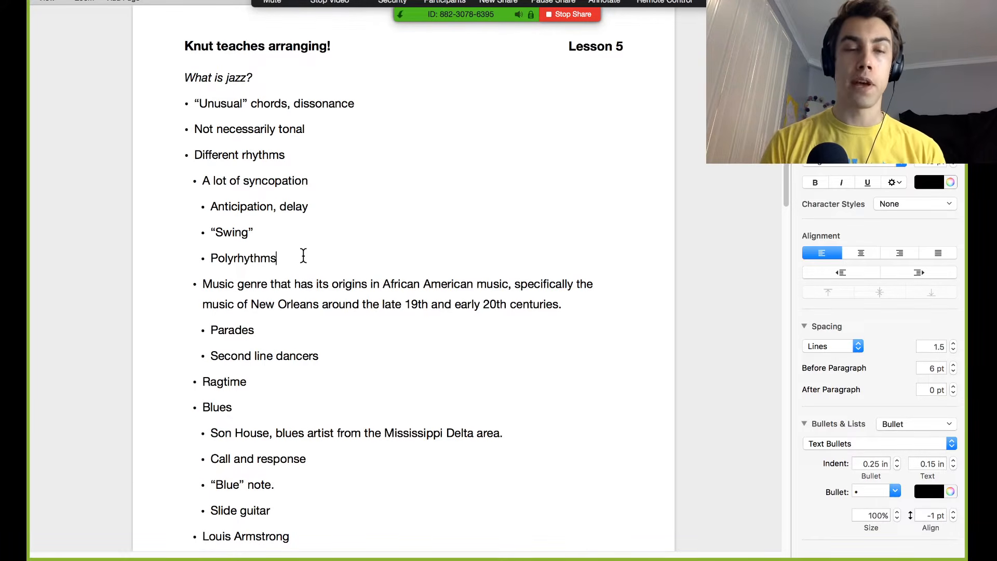
key(Return)
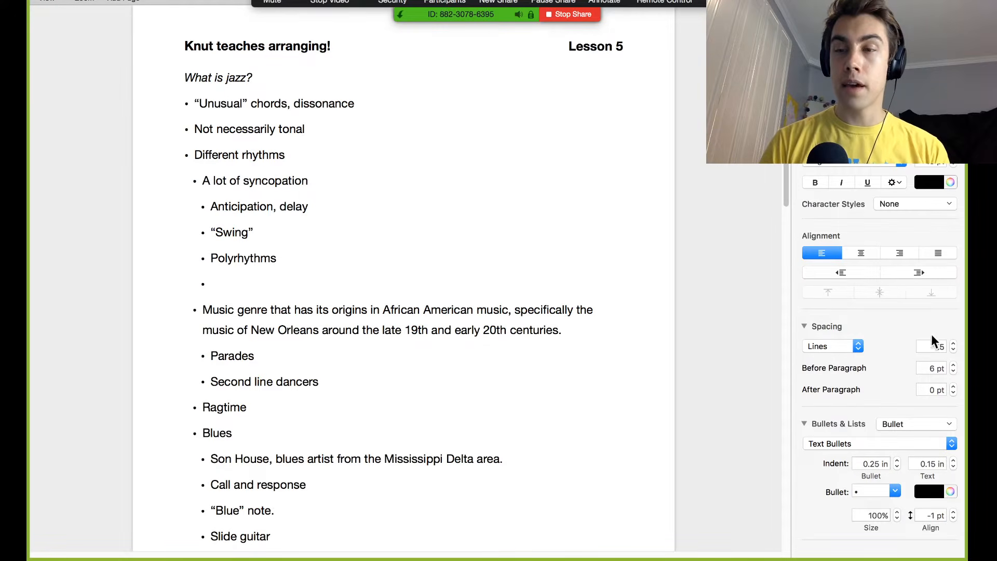
click(910, 273)
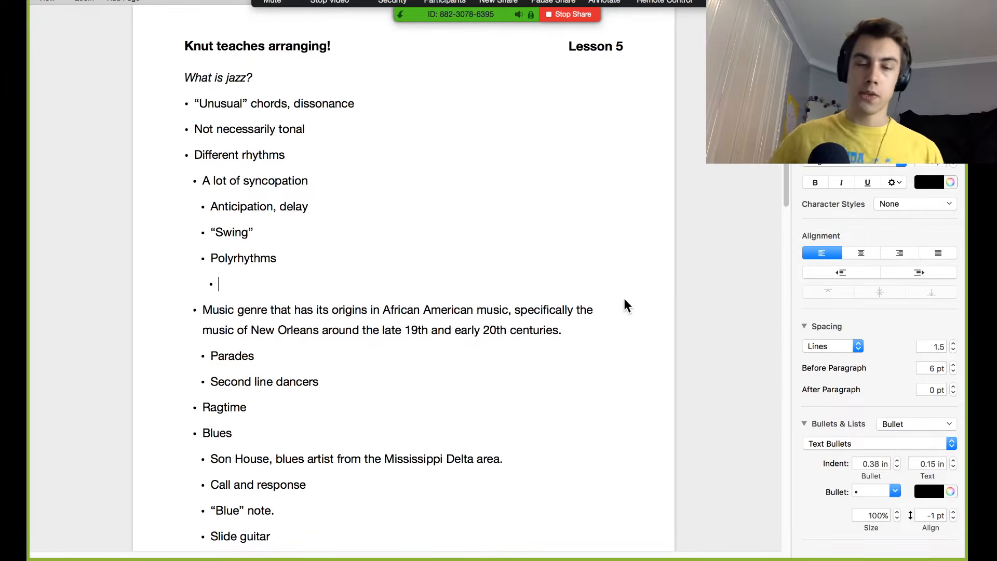
text(Dif)
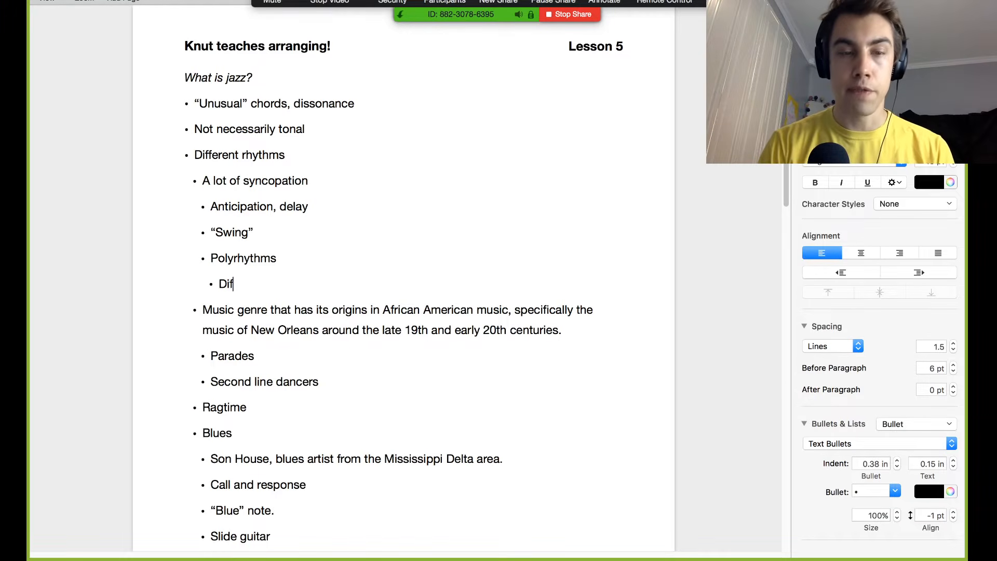
text(ferent rhythms )
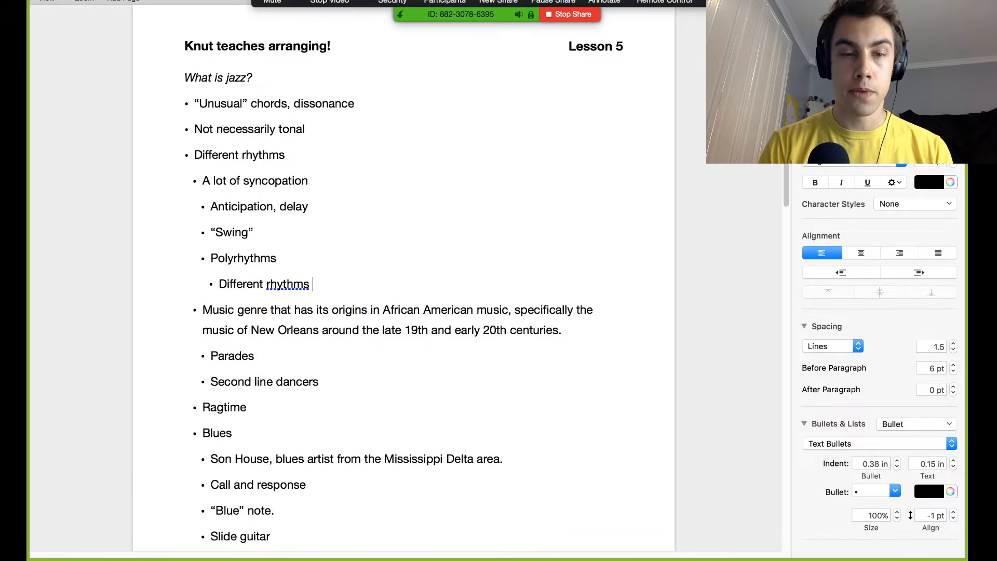
text(happening on)
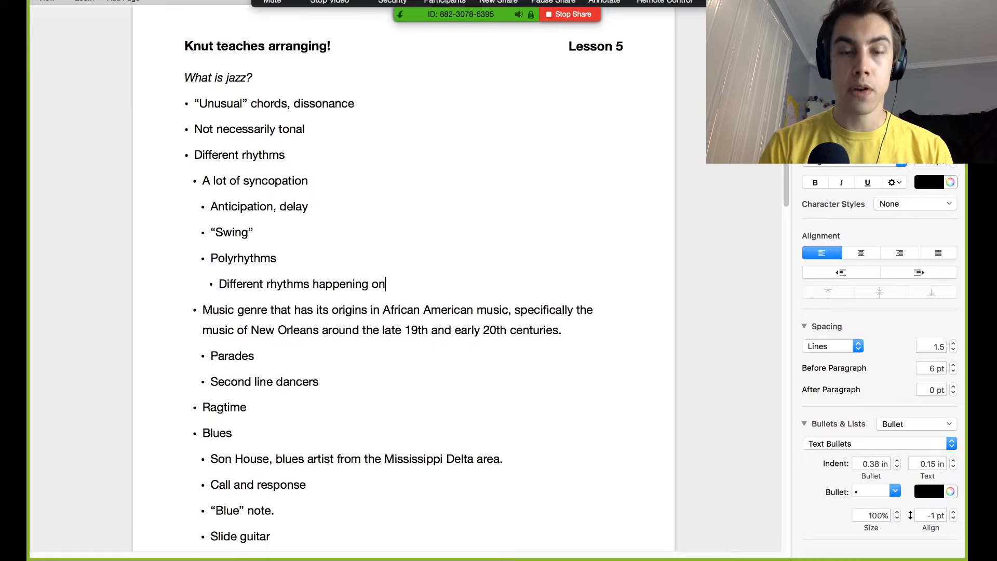
text( top of each other.)
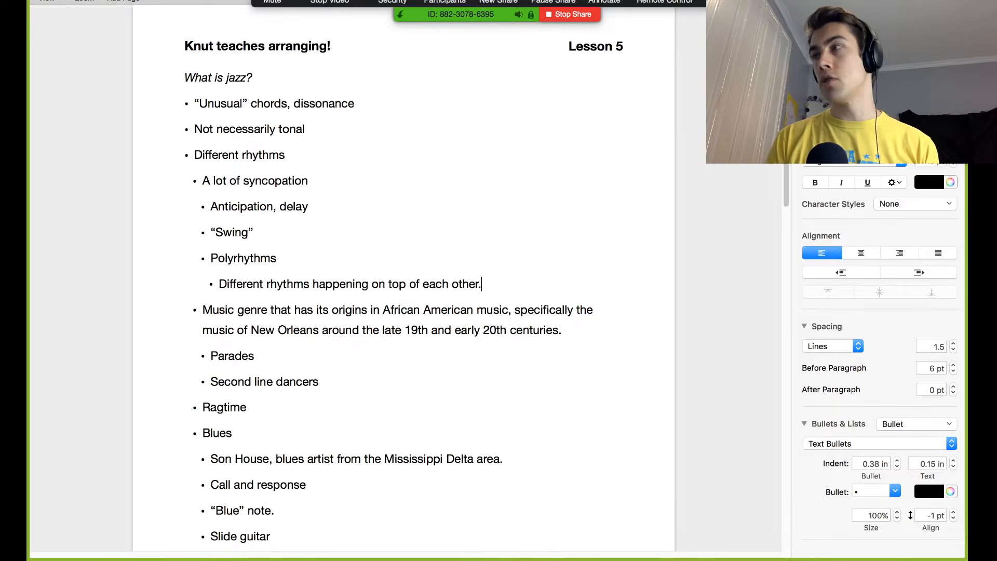
key(super+Tab)
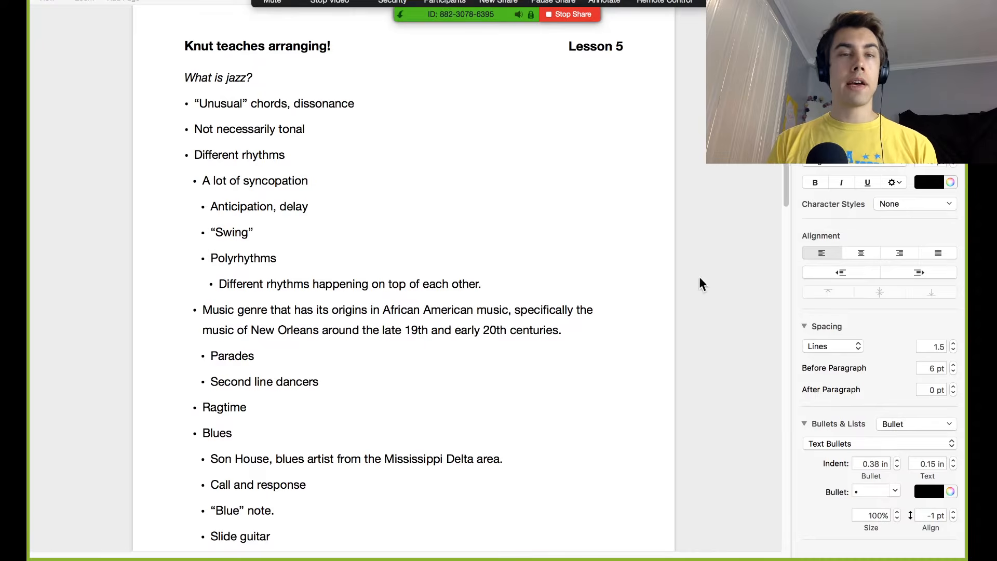
Step: Insert a bullet reading "Extended harmony" below the "Unusual" chords, dissonance bullet, indented one level deeper
click(366, 106)
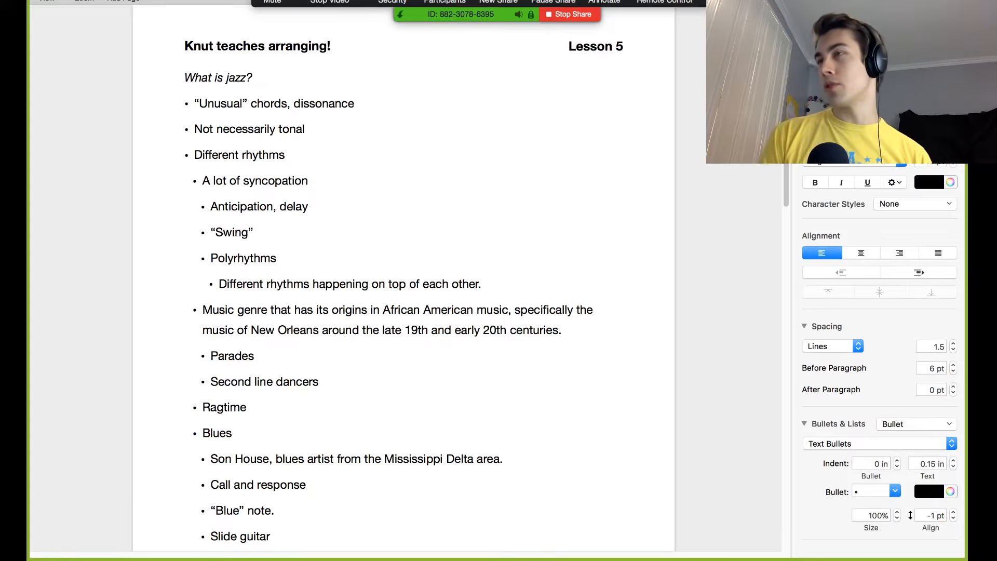
key(super+Tab)
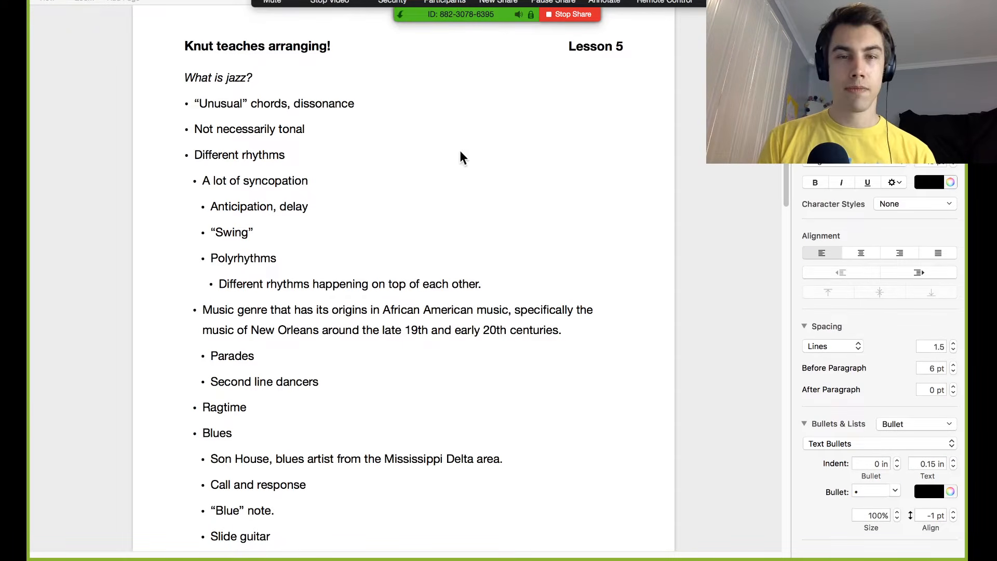
click(358, 99)
key(Return)
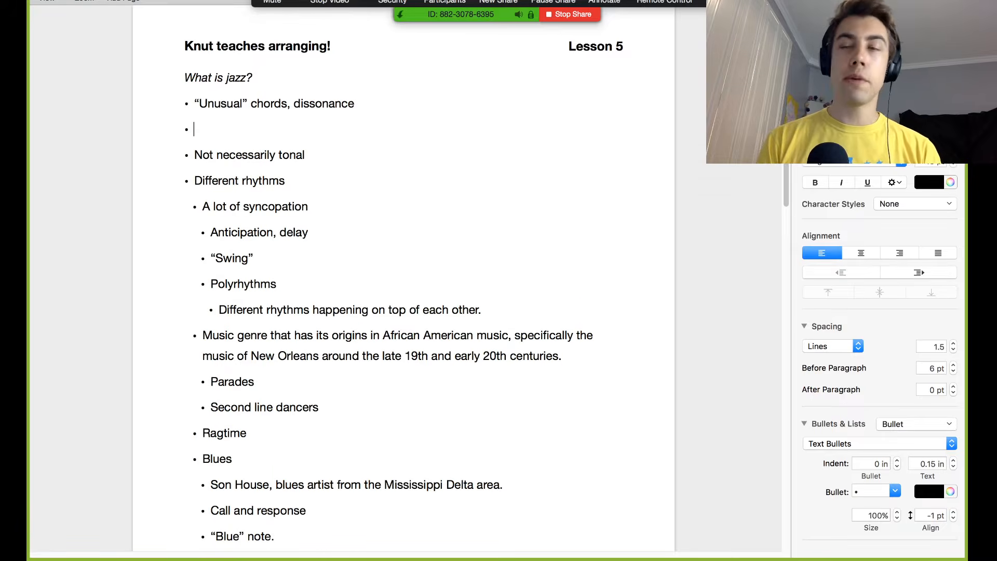
click(903, 271)
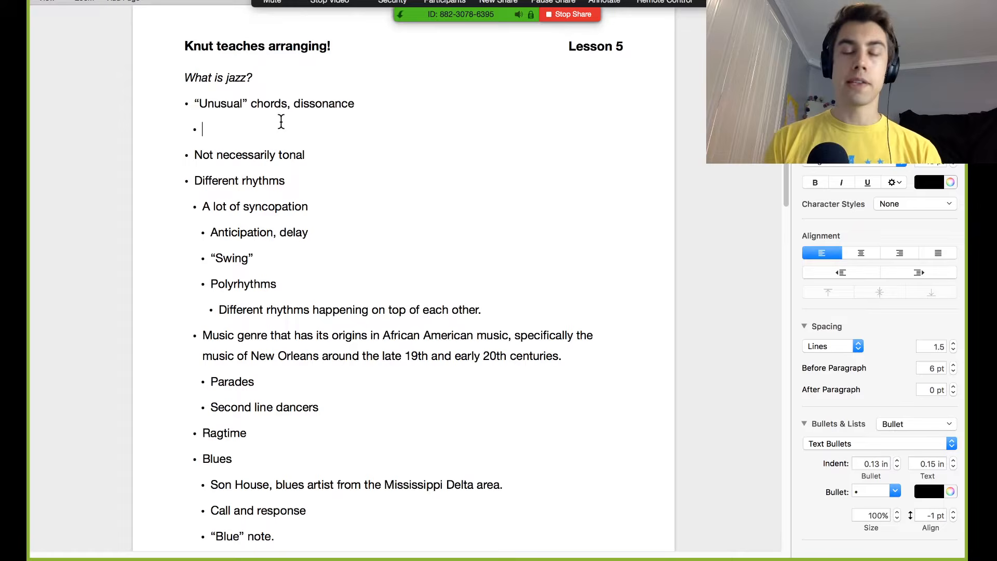
text(Extended )
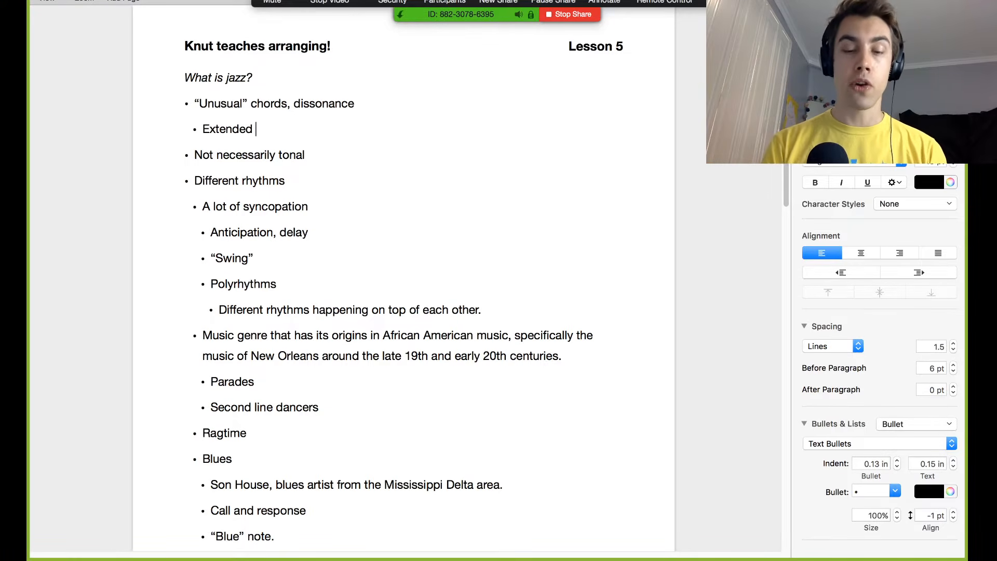
text(harmon)
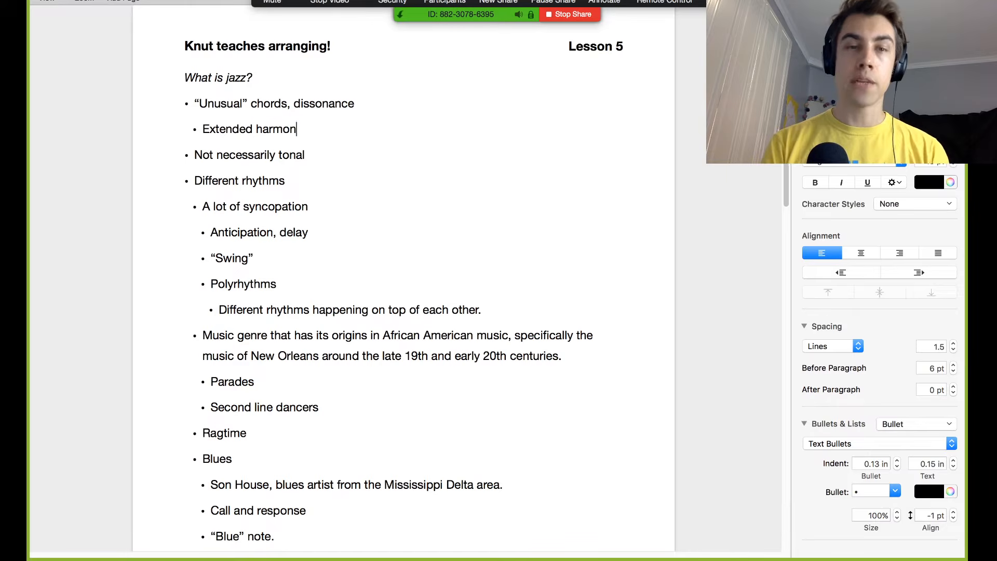
text(y)
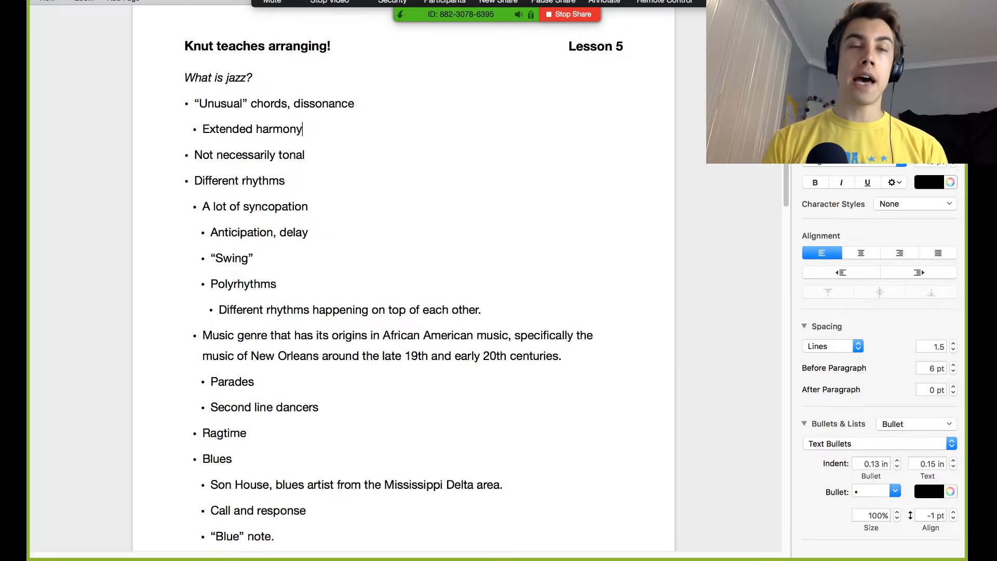
Step: Add a bullet reading "Jazz generally uses four note chords (or more)" below "Extended harmony" at the same level
key(Return)
text(Jazz generally uses)
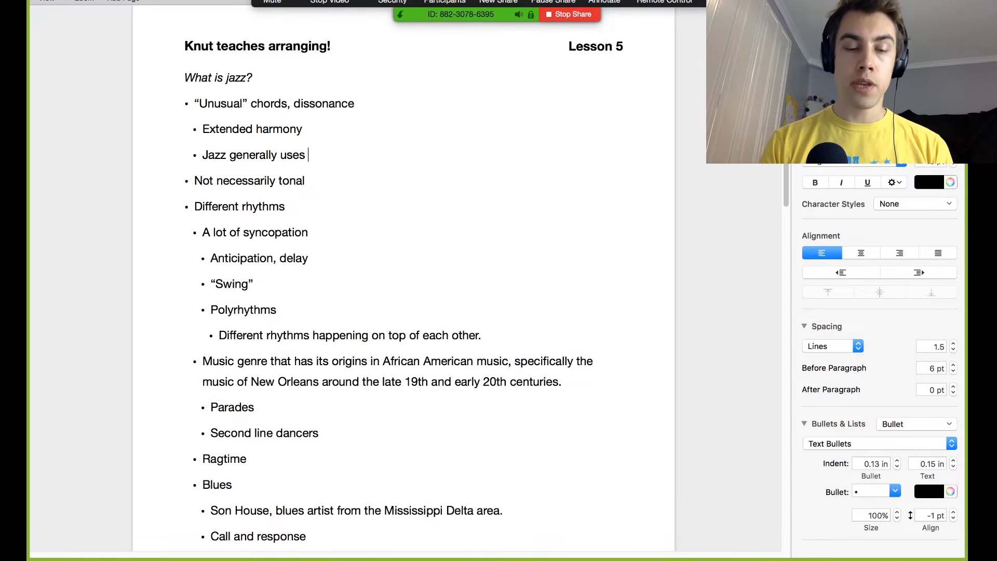
text( four no)
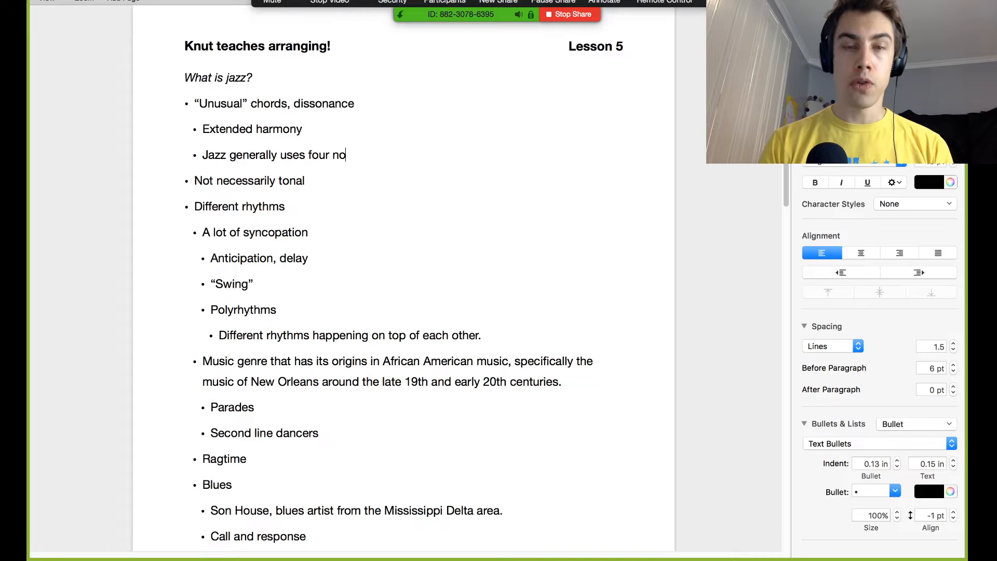
text(te chords )
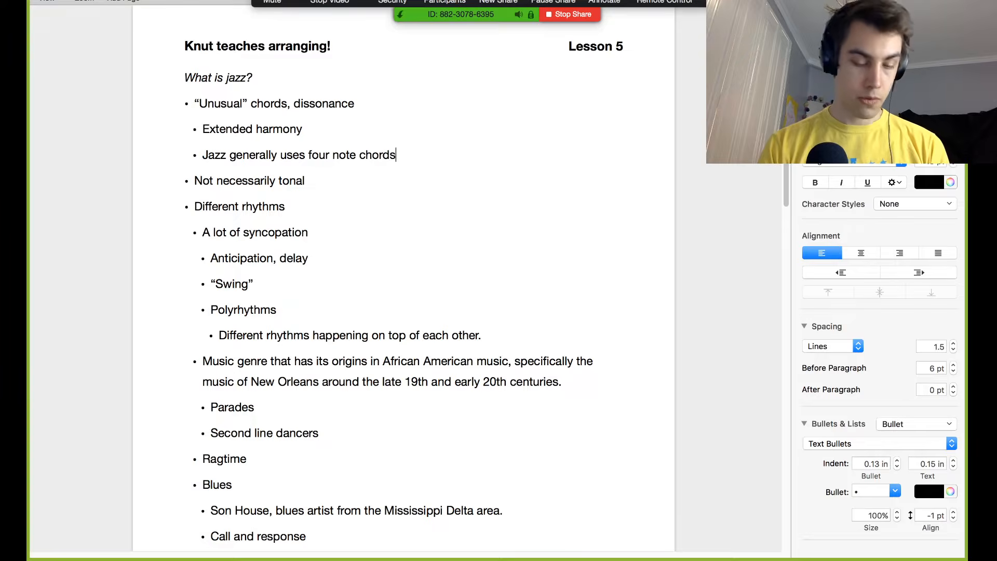
text((or more))
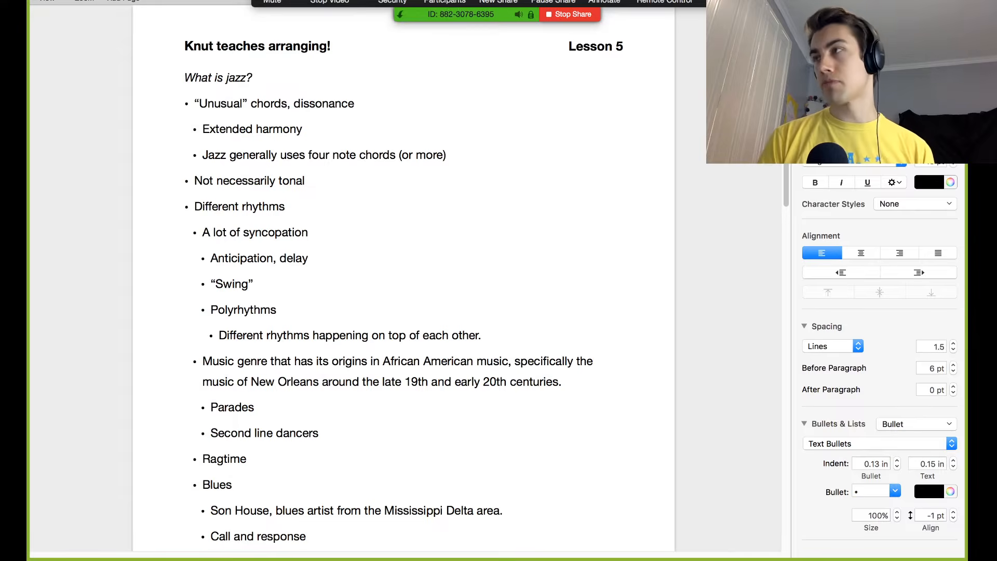
key(super+Tab)
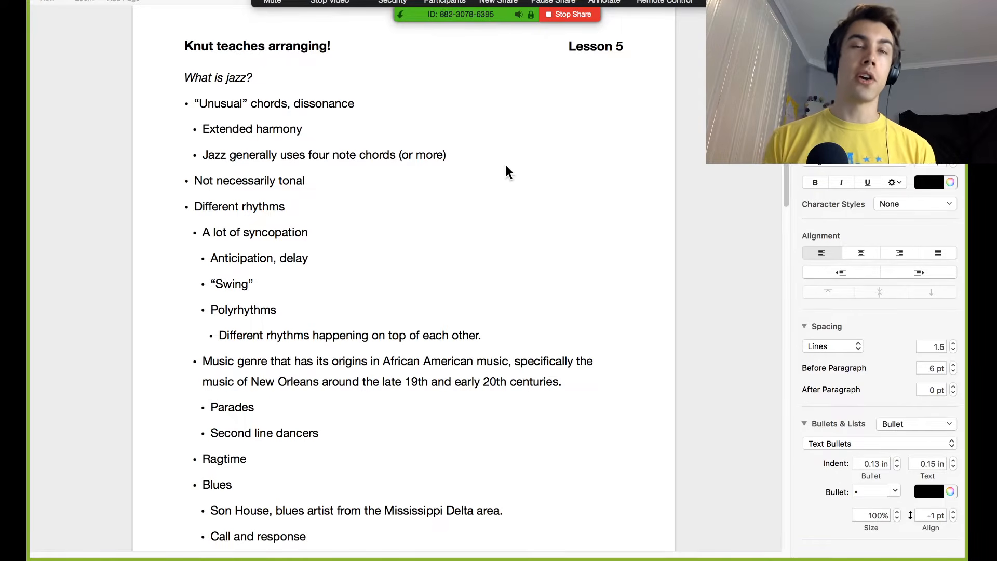
Step: Insert a bullet reading "Post jazz era music" below "Not necessarily tonal", indented one level deeper
click(322, 183)
drag(322, 183, 194, 183)
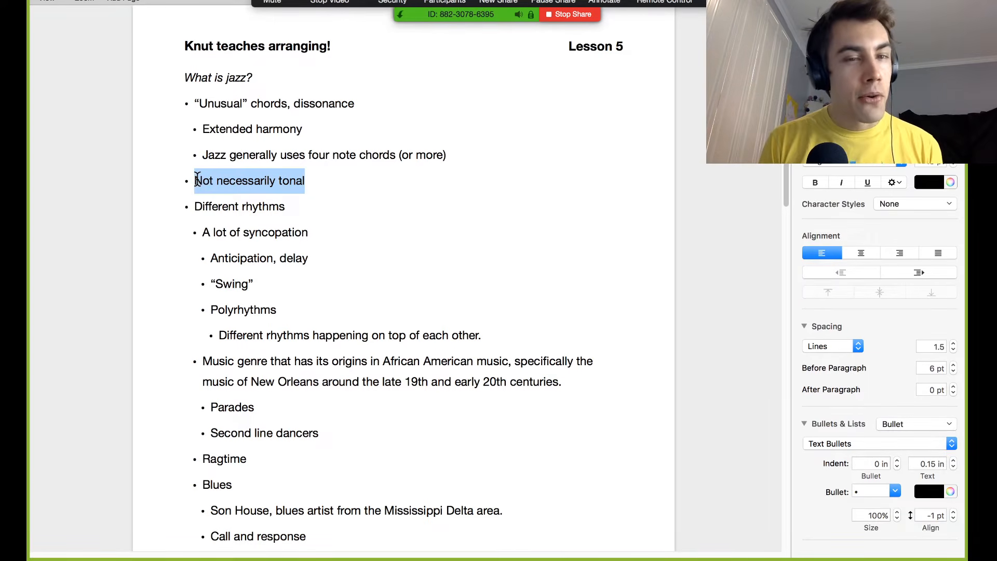
click(322, 180)
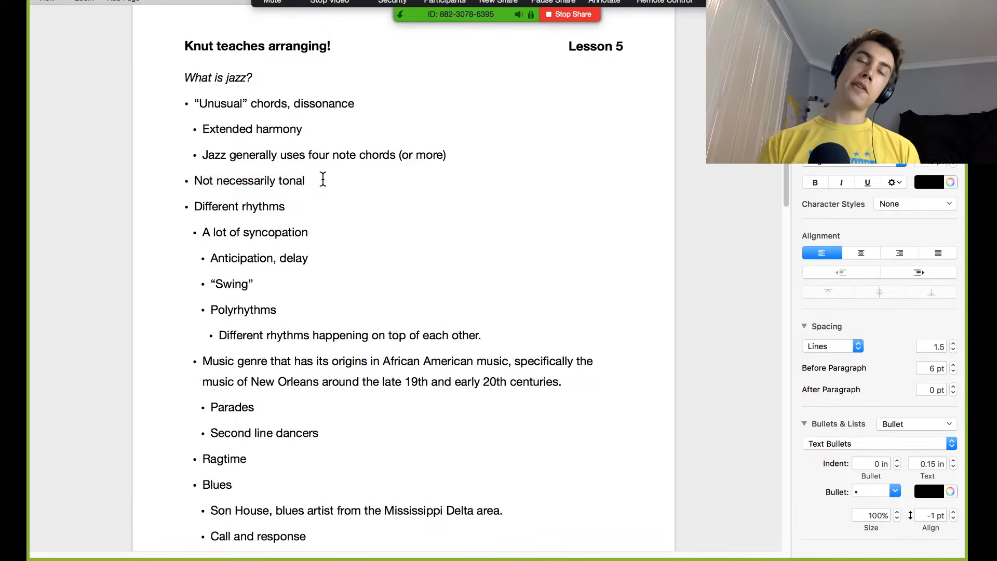
key(Return)
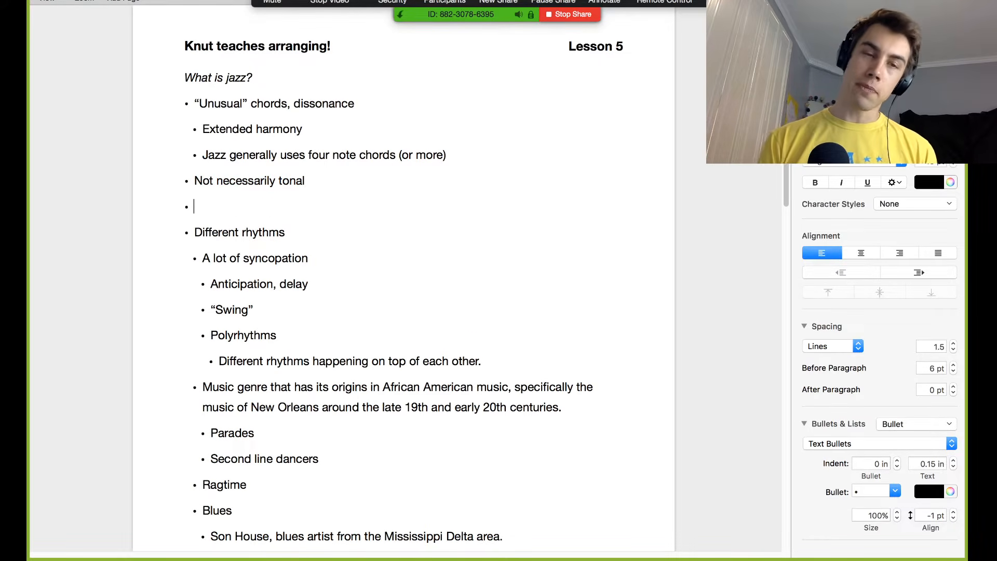
click(922, 274)
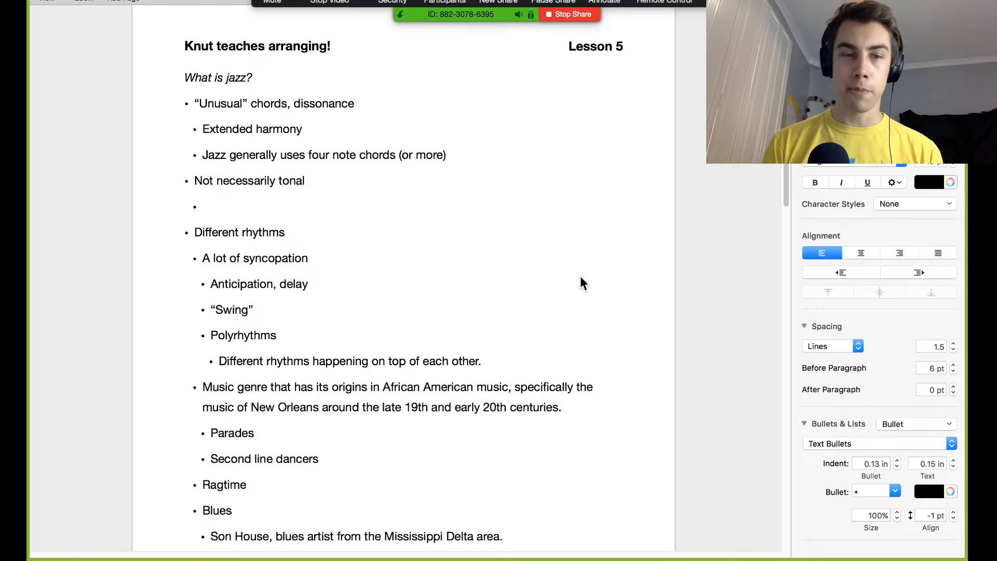
text(P)
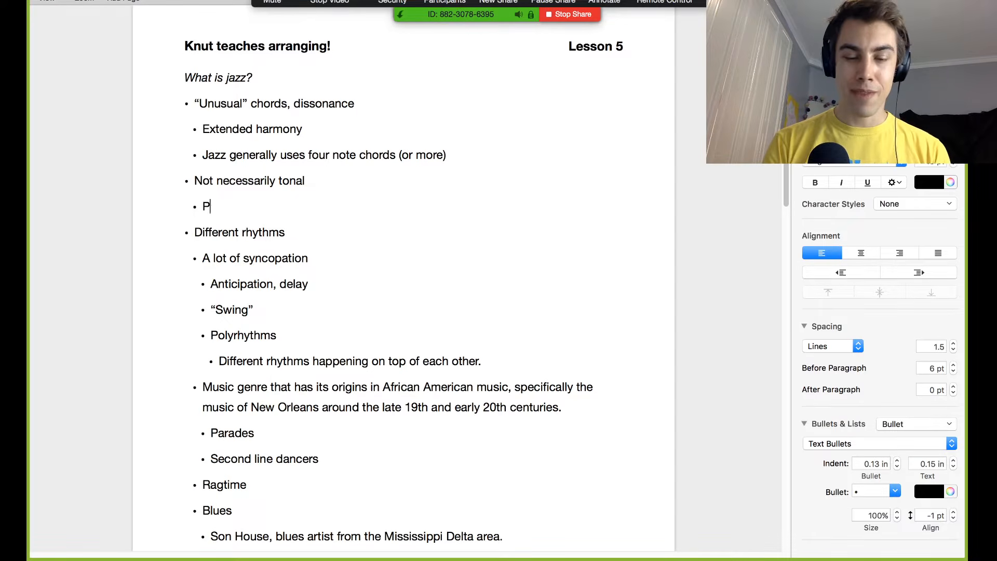
text(ost jazz era music)
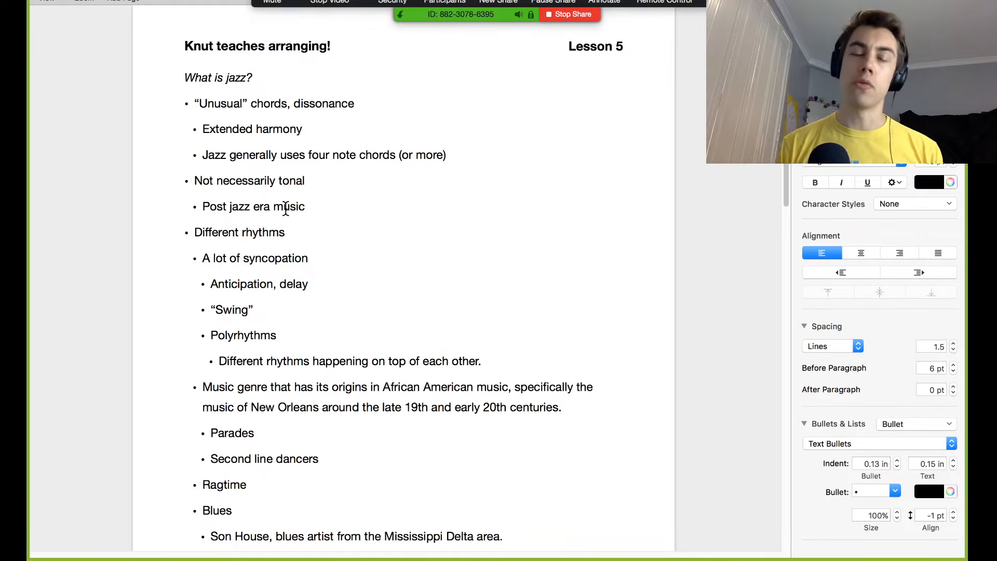
Step: Review the lesson notes on both pages, from the rhythm bullets to the Duke Ellington instruments
scroll(384, 258, down, 5)
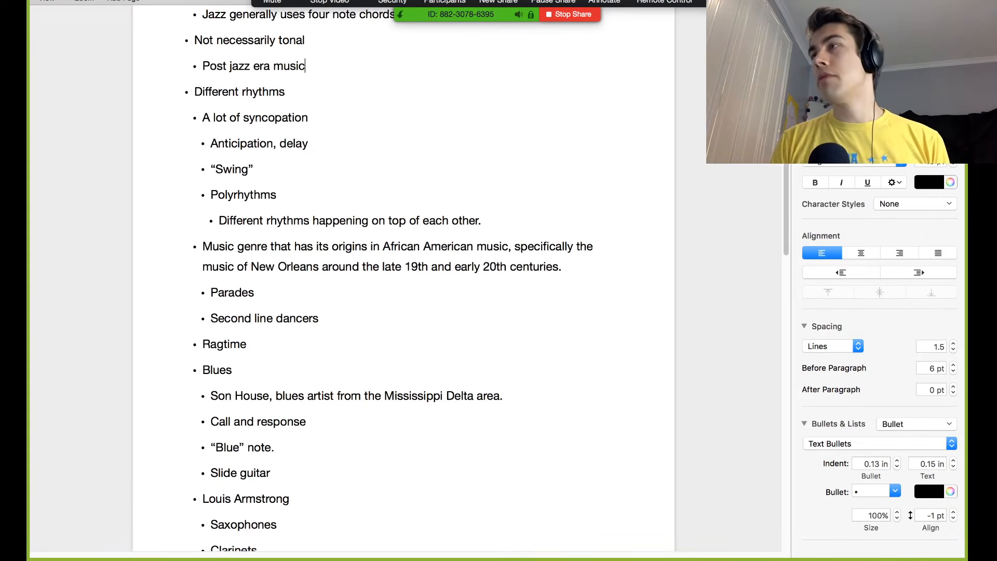
key(super+Tab)
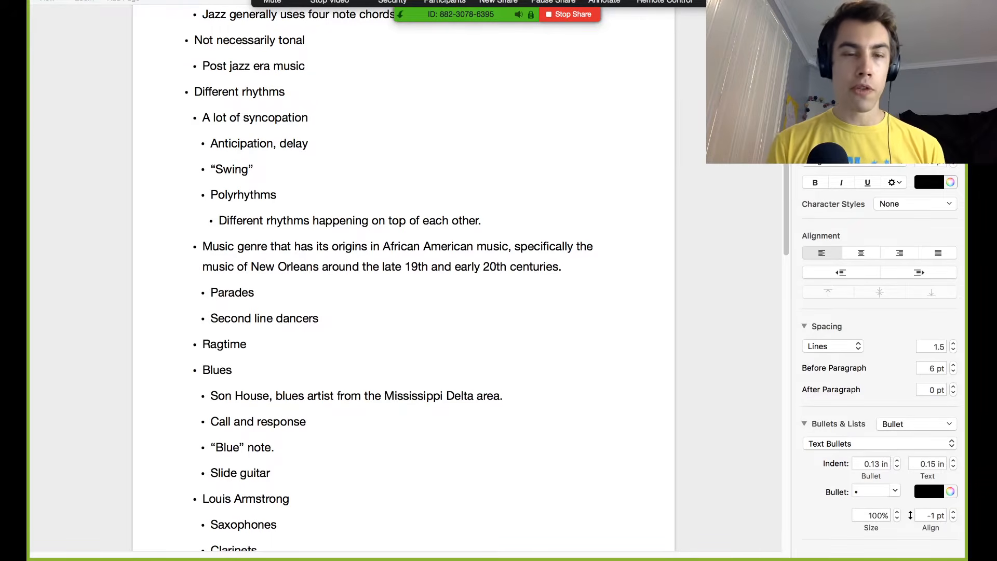
scroll(387, 379, down, 15)
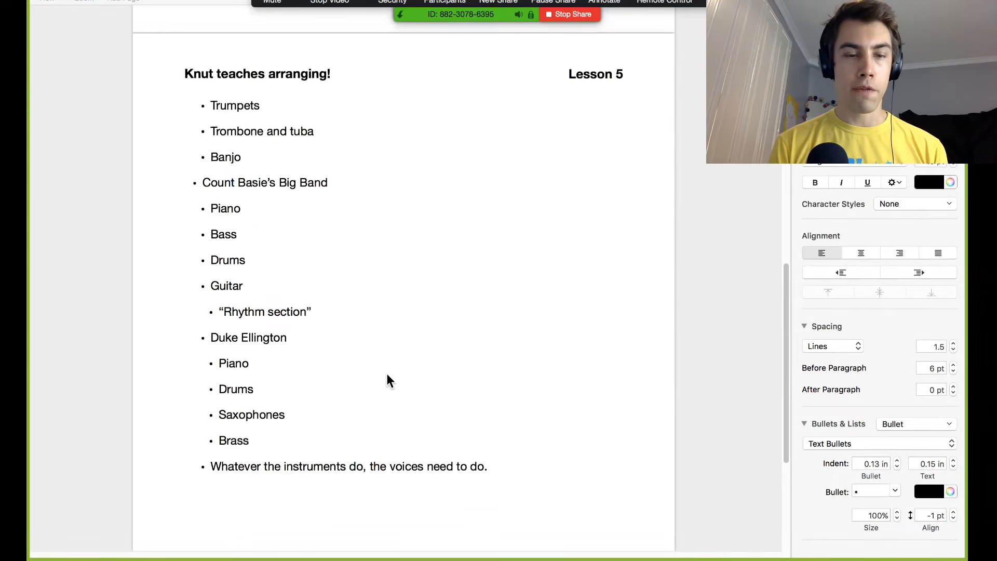
scroll(509, 364, up, 10)
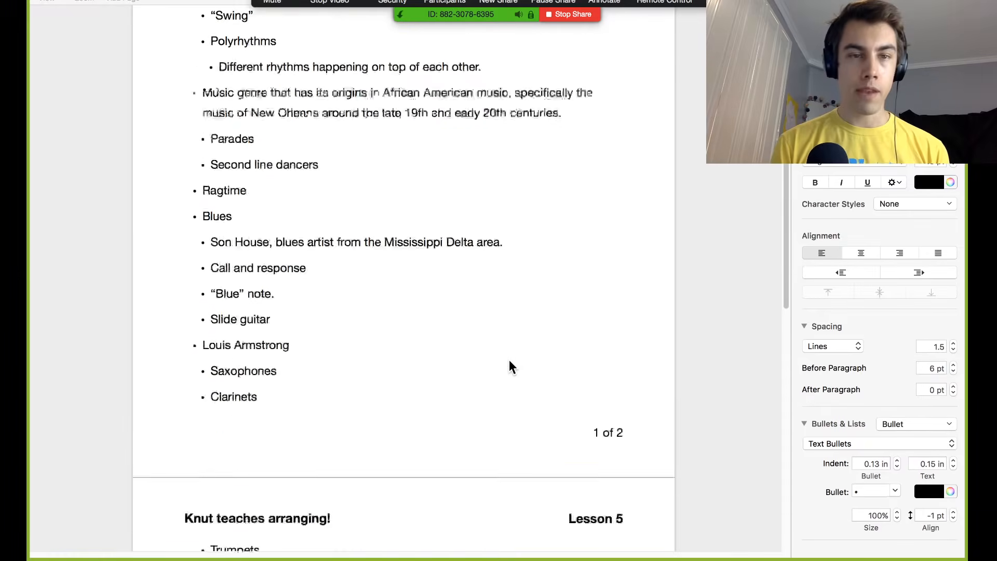
scroll(509, 366, down, 1)
scroll(509, 366, up, 1)
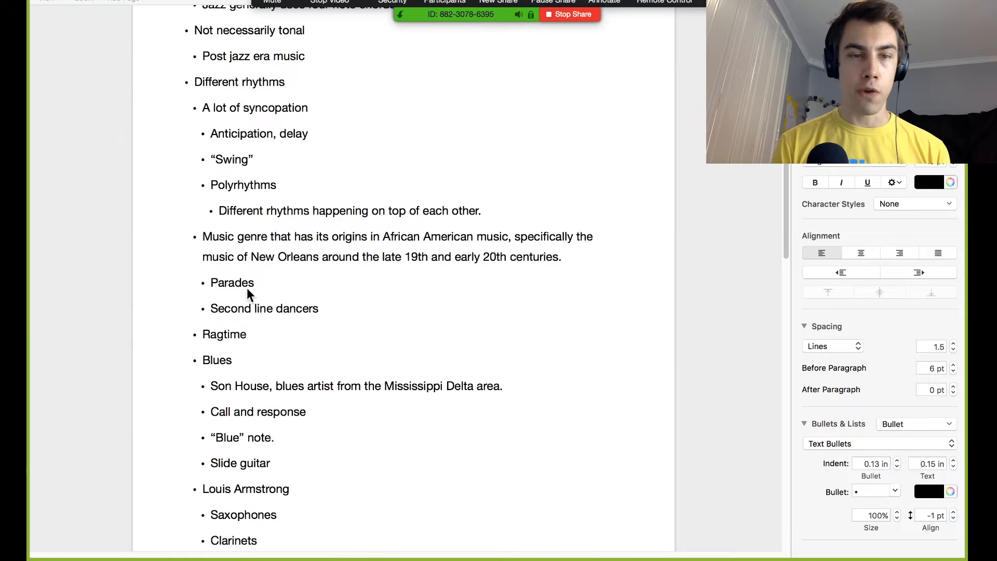
scroll(322, 223, up, 2)
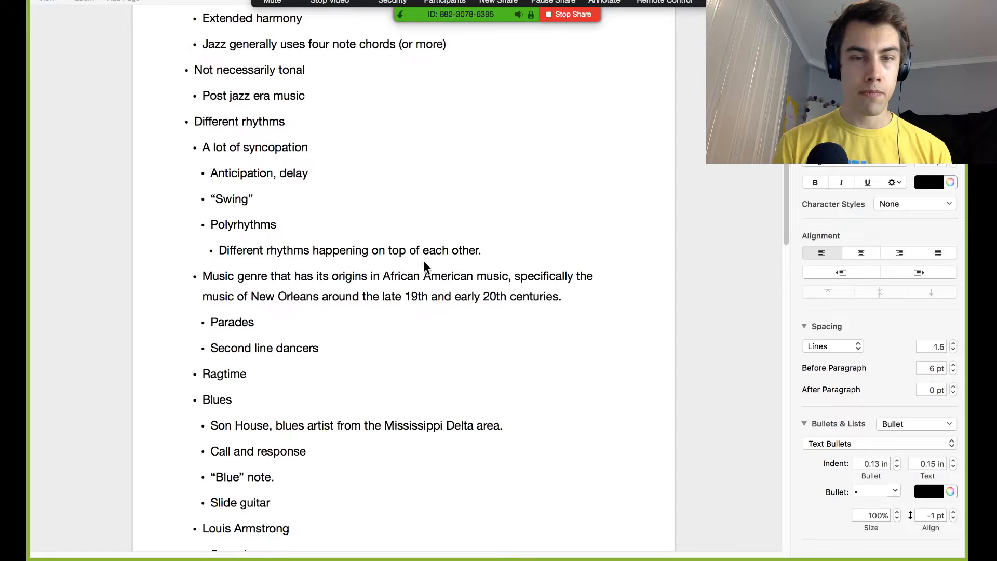
Step: Insert a bullet reading "Structure/form: sonata or rondo" below "Different rhythms happening on top of each other.", outdented two levels
click(490, 251)
key(Return)
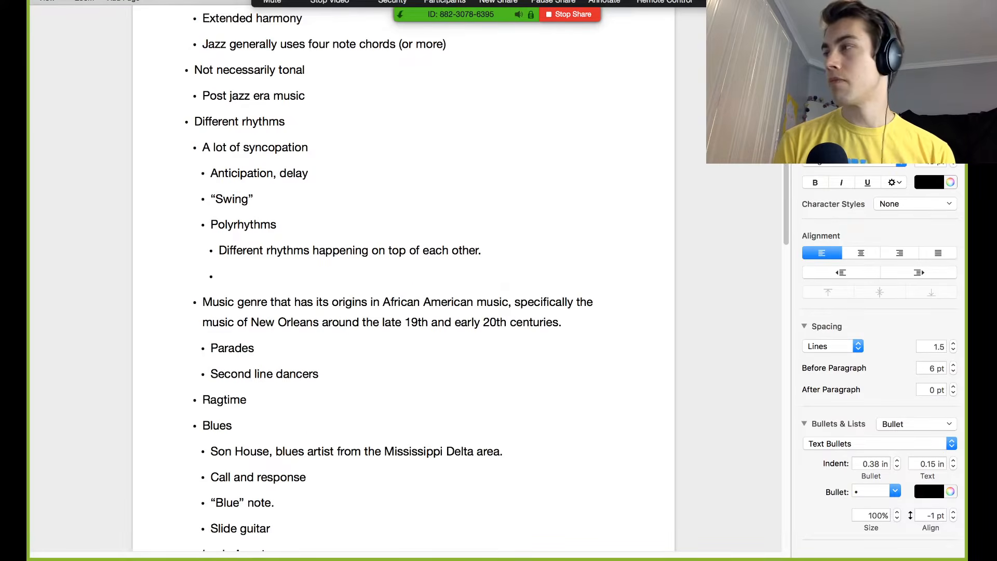
click(849, 272)
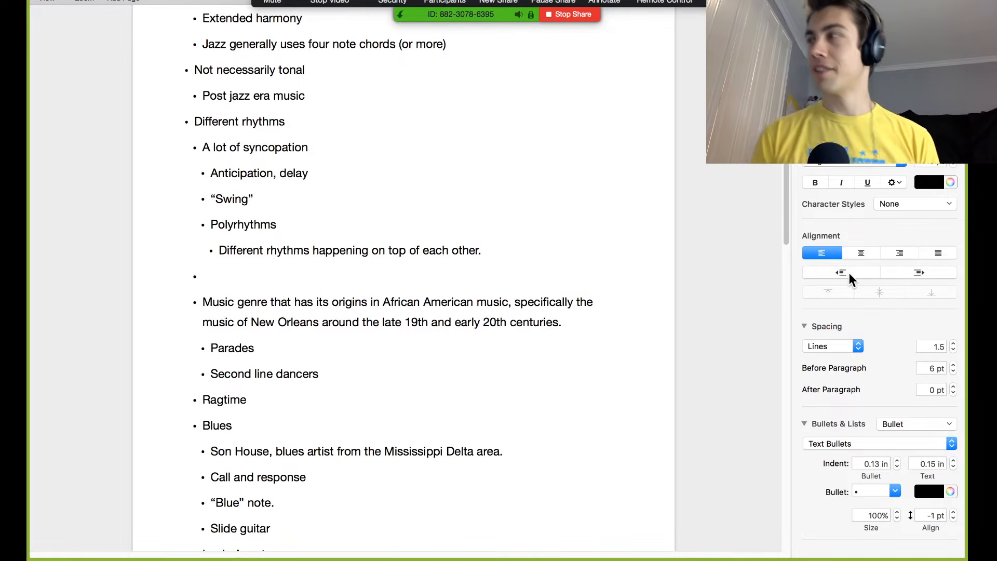
text(Struc)
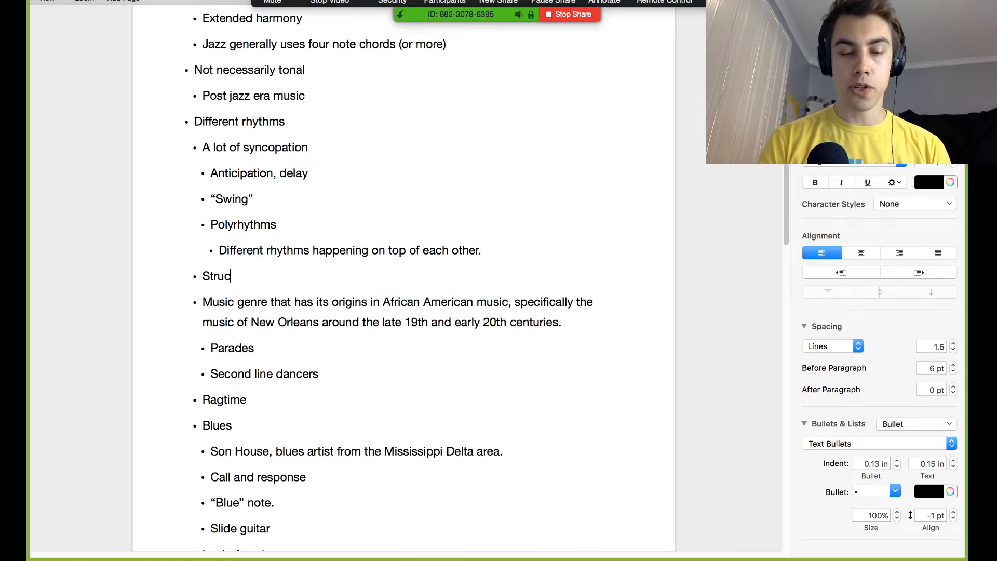
text(ture/form)
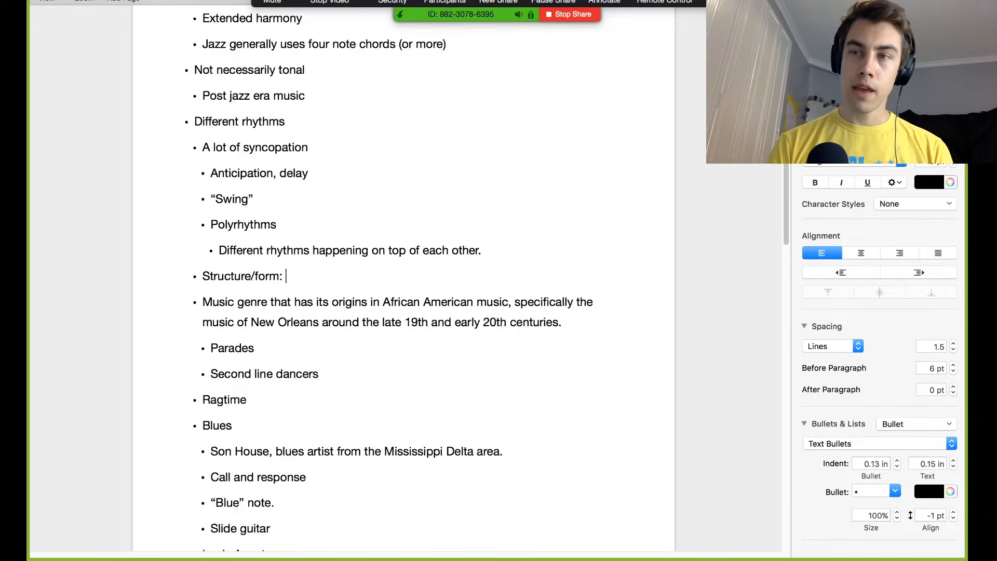
text(: sonata)
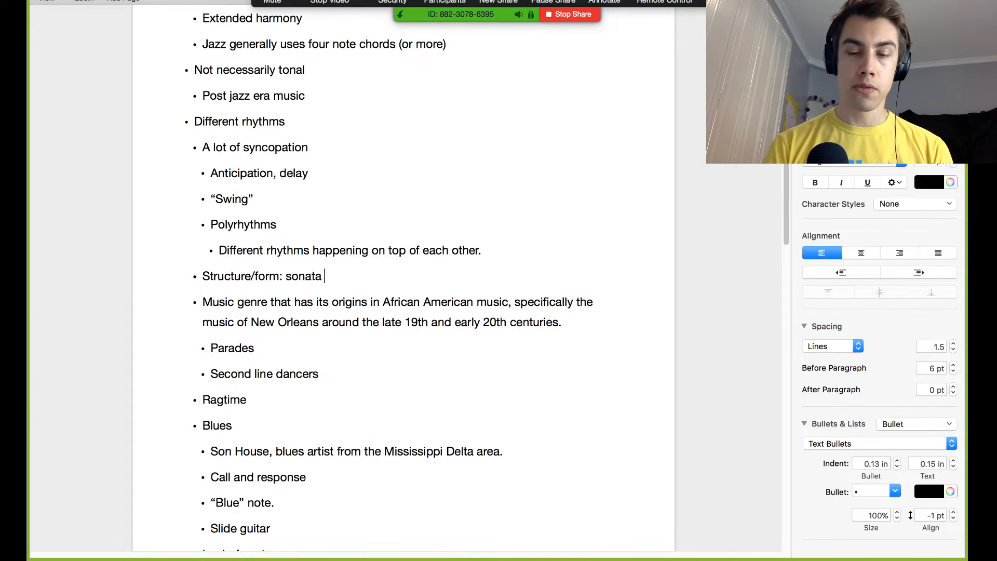
text( or ronado)
key(BackSpace)
key(BackSpace)
key(BackSpace)
text(do)
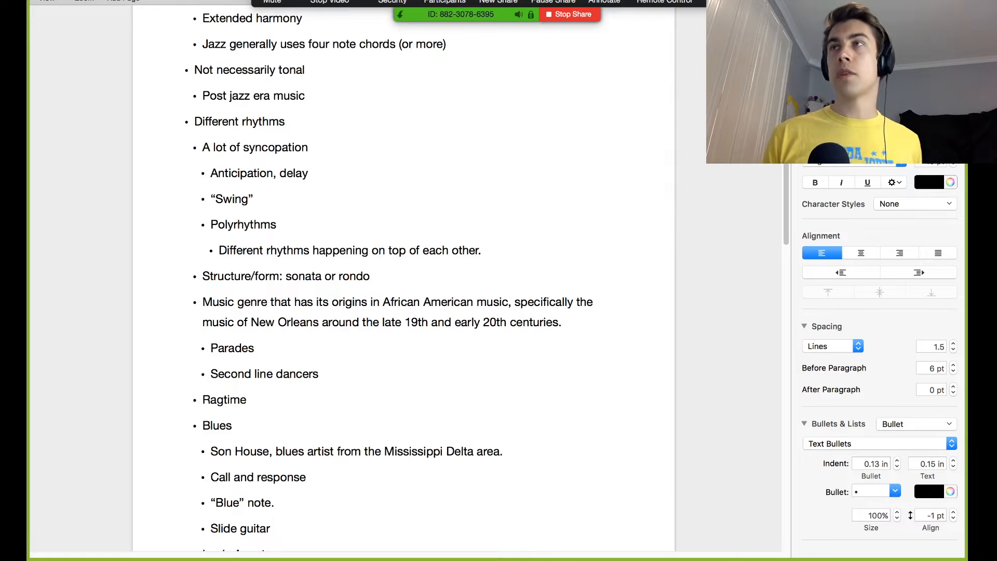
Step: Extend the "Structure/form" bullet with the sentence "A lot of jazz music was taken from musical theatre."
text(. A lot of jazz mus)
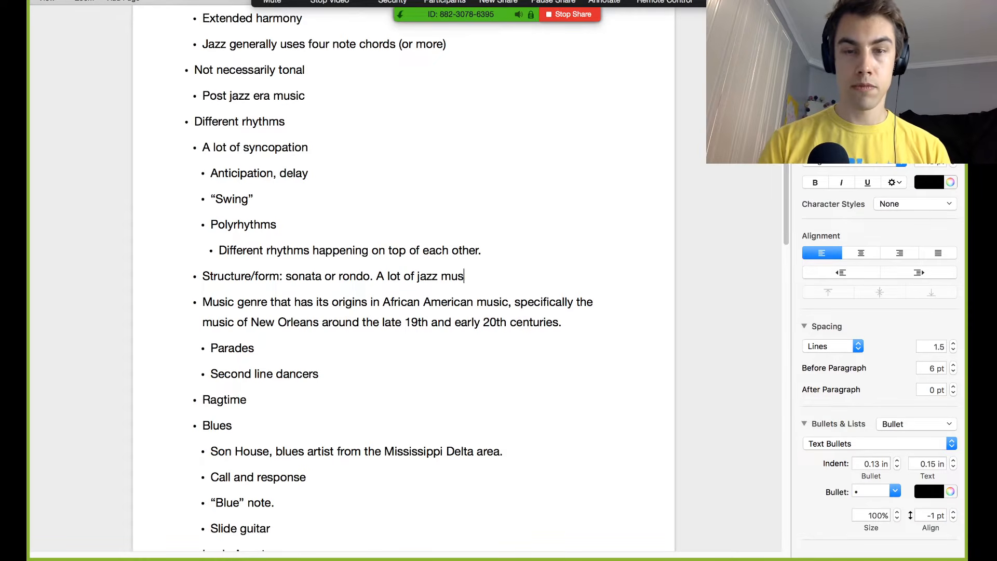
text(ic was taken fro)
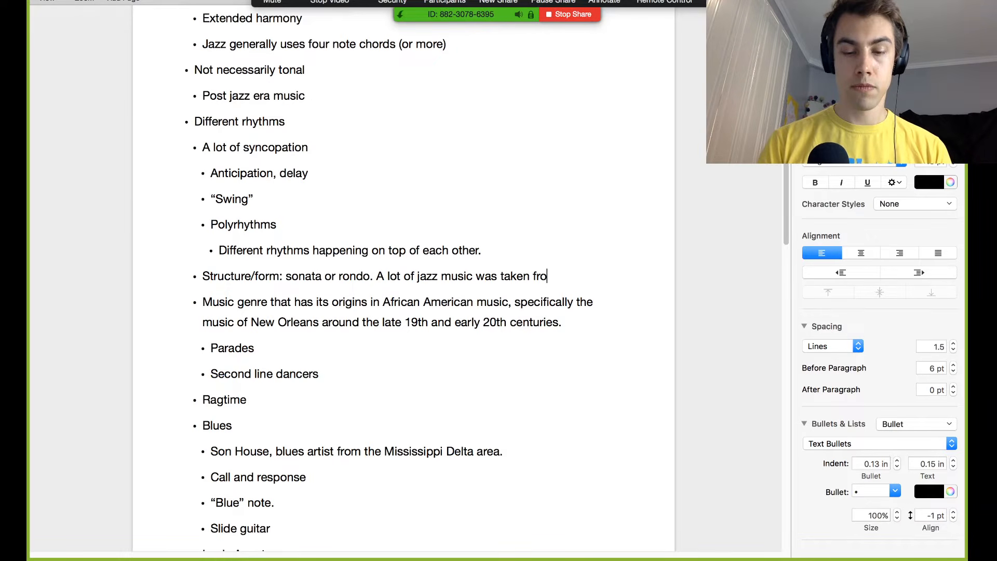
text(m musical theatre)
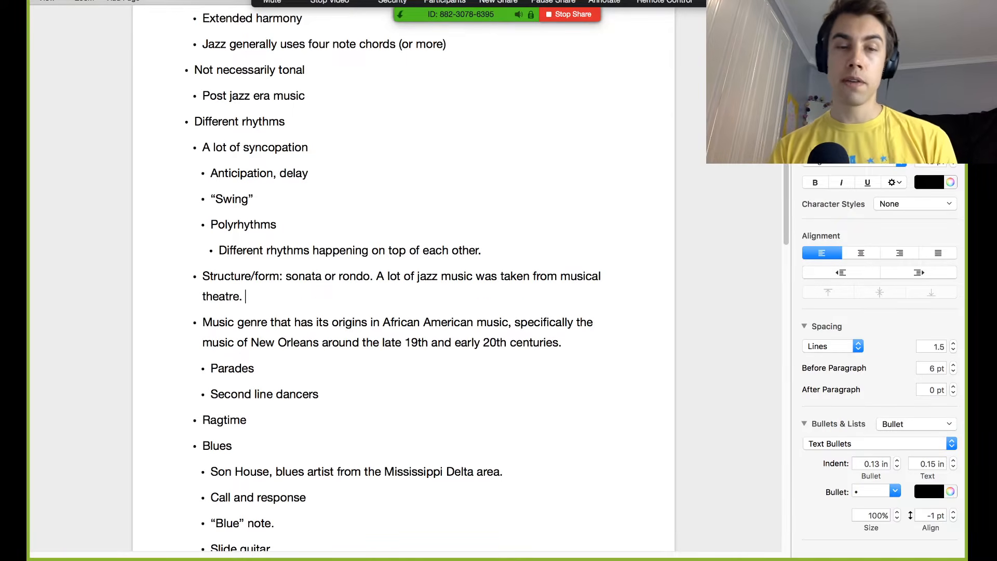
text(.)
Step: Add two bullets, "AABA" and "ABAC", below the "Structure/form" bullet, indented one level deeper
key(Return)
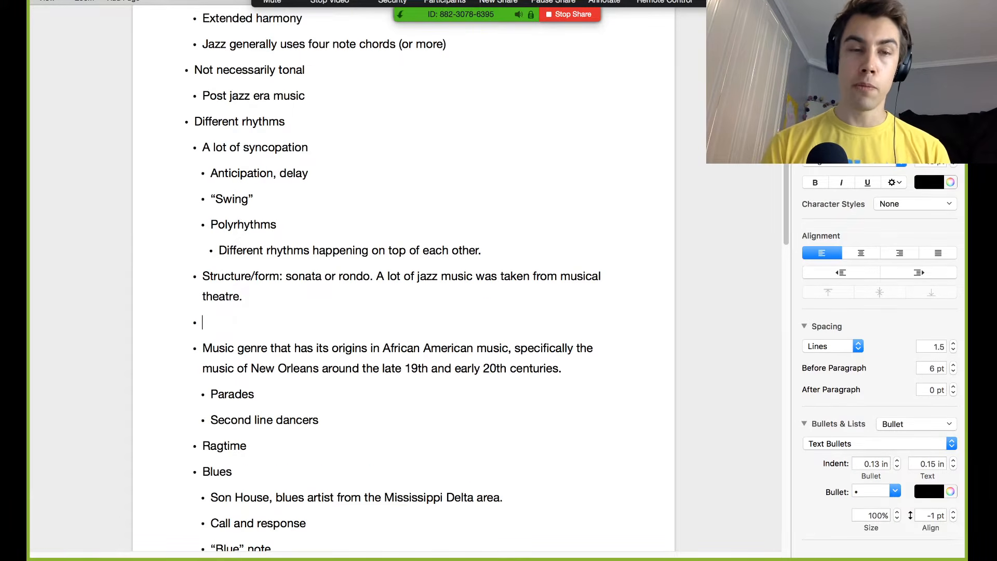
click(898, 277)
text(AABA)
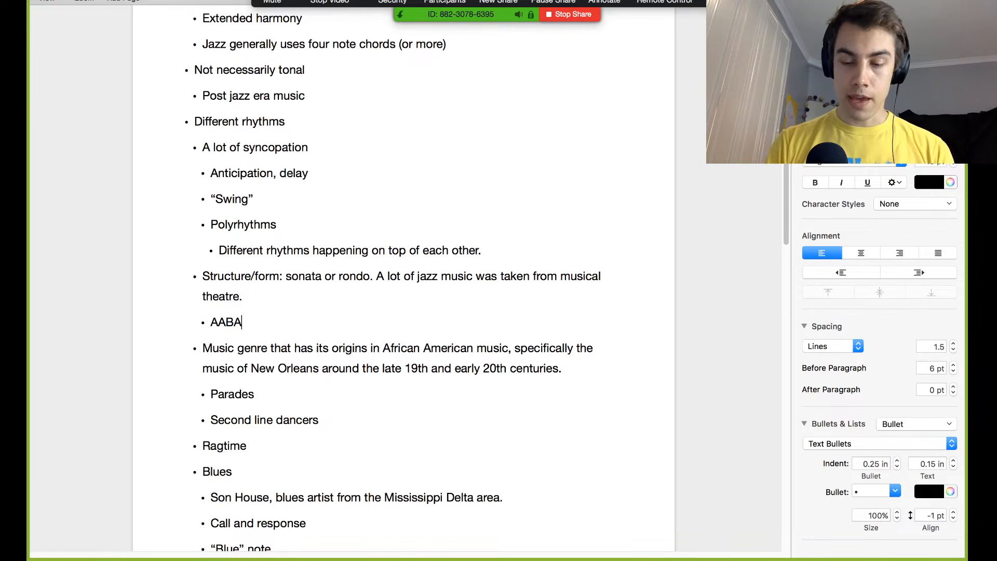
key(Return)
text(ABAC)
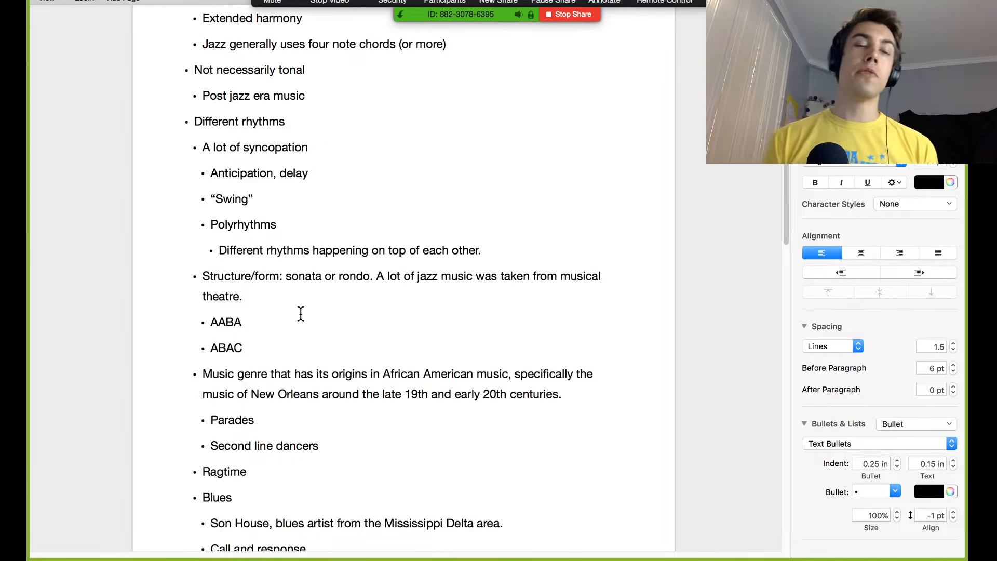
drag(260, 347, 211, 323)
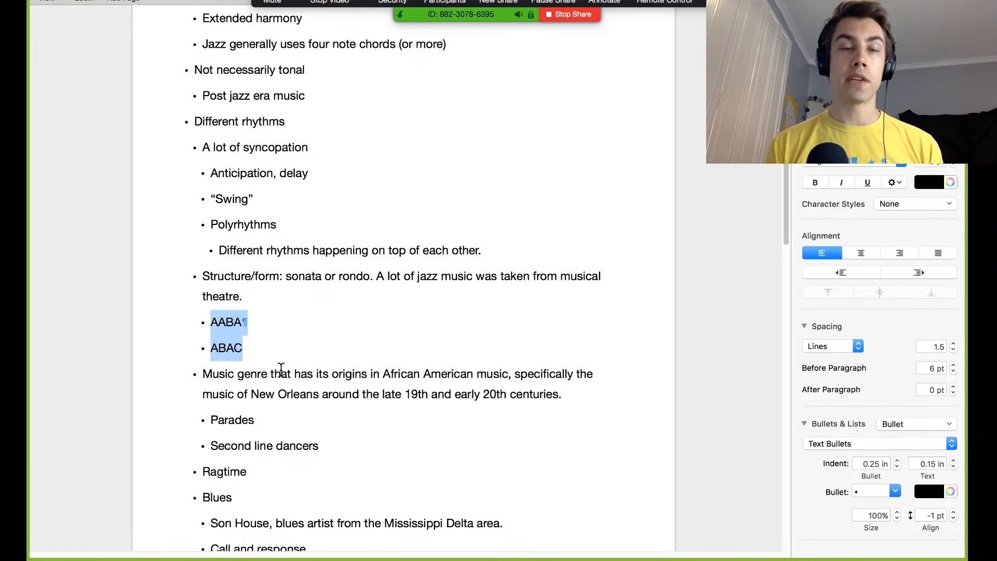
click(255, 349)
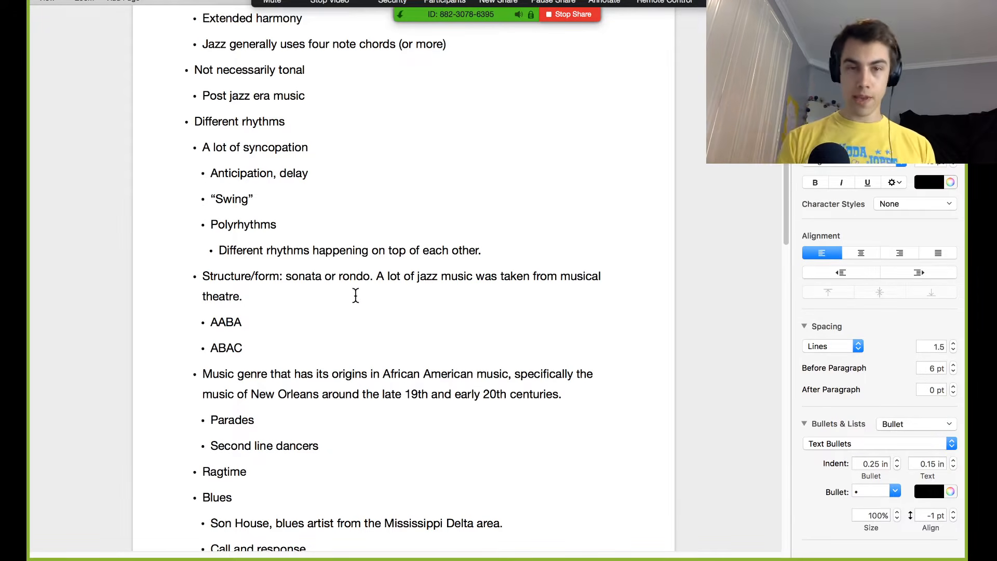
scroll(356, 296, down, 5)
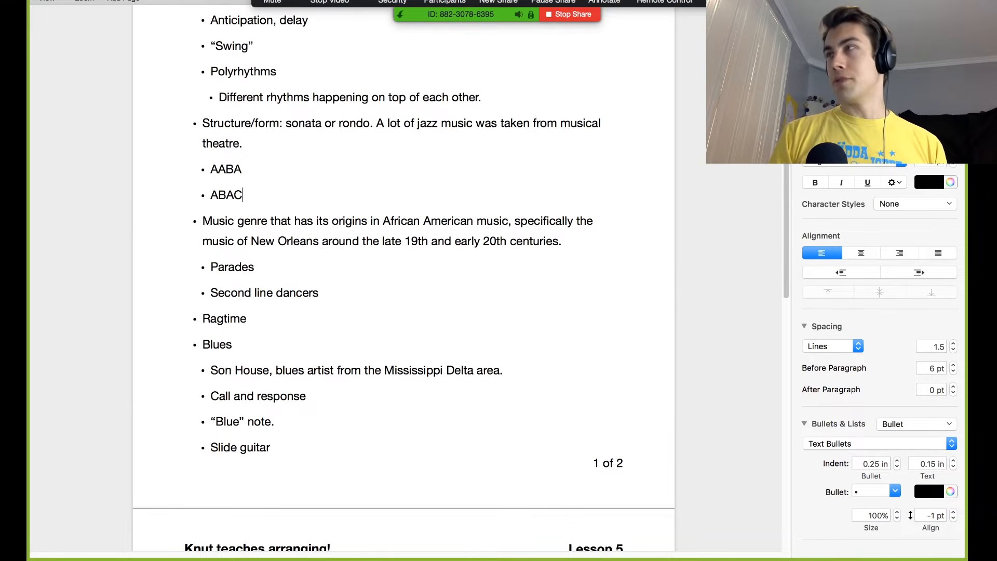
key(super+Tab)
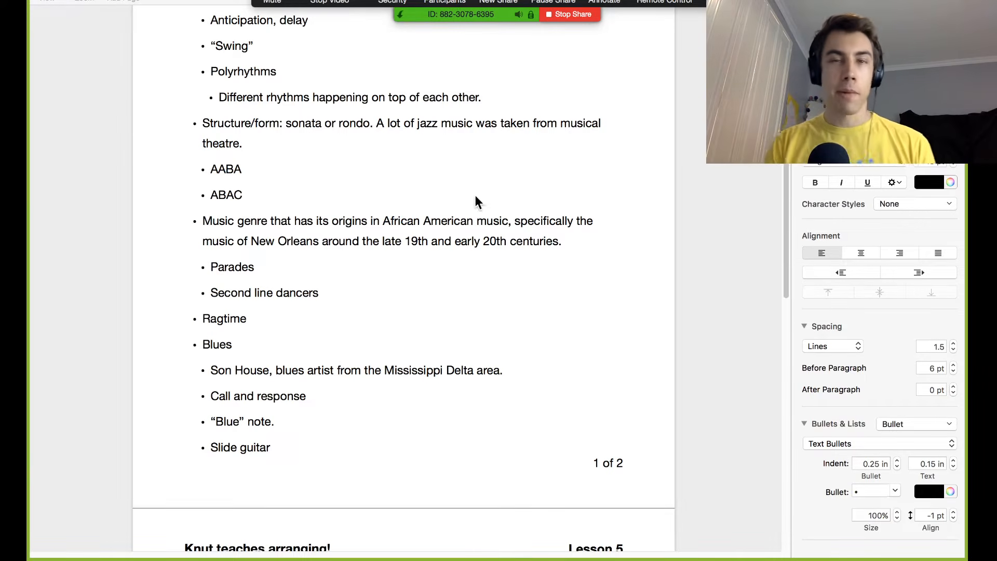
scroll(405, 323, down, 5)
scroll(405, 323, down, 3)
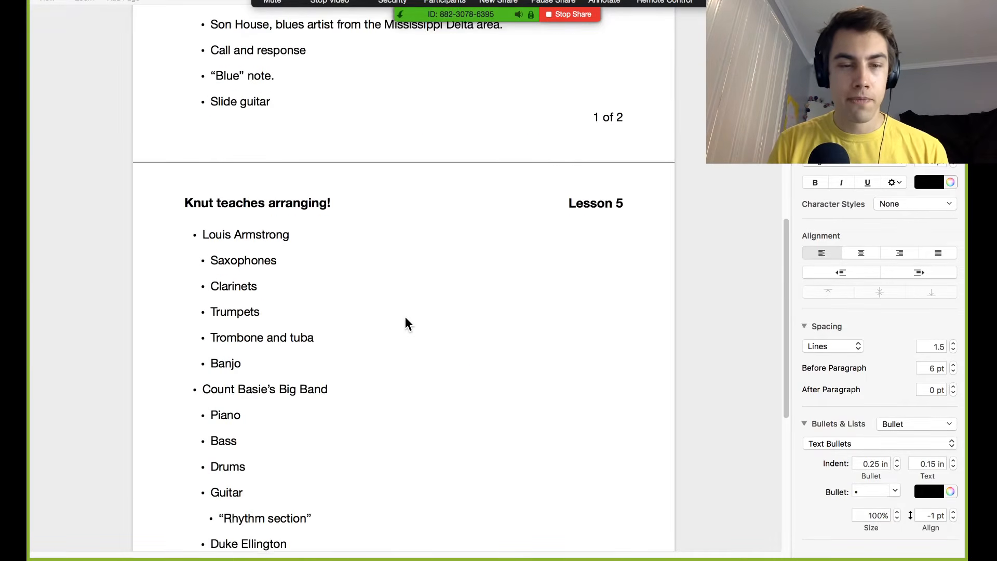
Step: Switch to the Sibelius score and examine the empty choir staves and the "All of me" melody in the opening bars
key(super+Tab)
drag(390, 273, 396, 258)
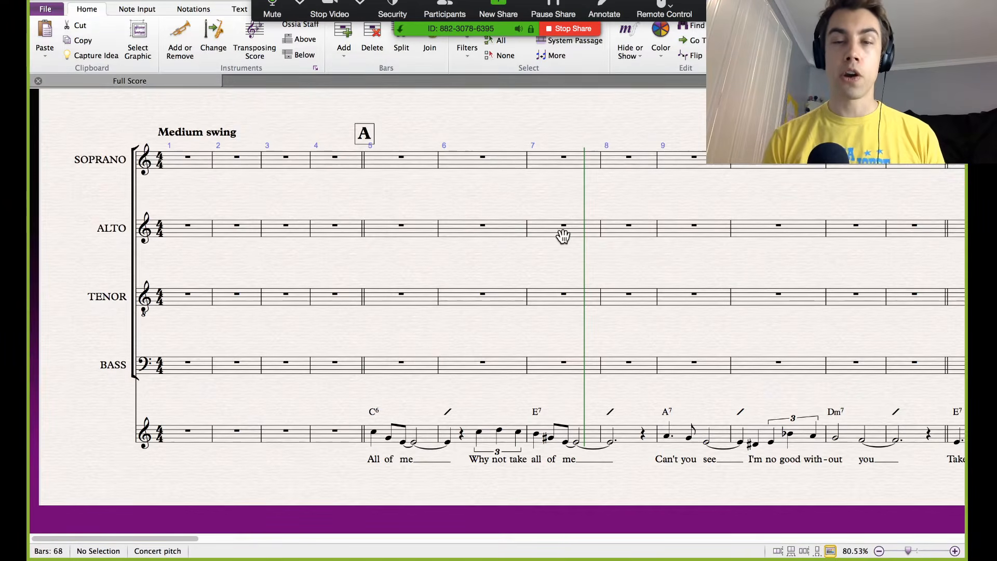
scroll(563, 237, right, 3)
scroll(563, 236, down, 1)
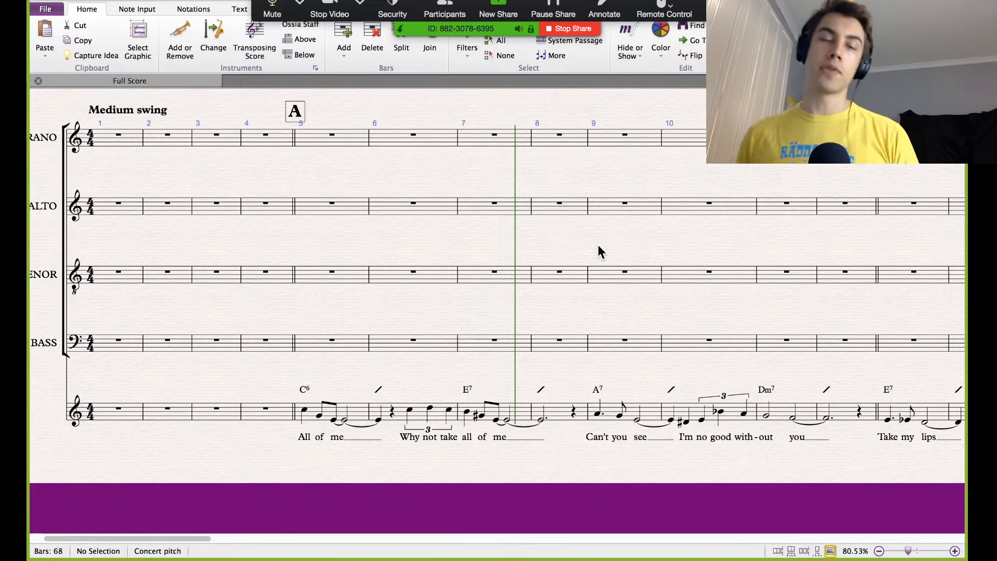
drag(510, 225, 539, 253)
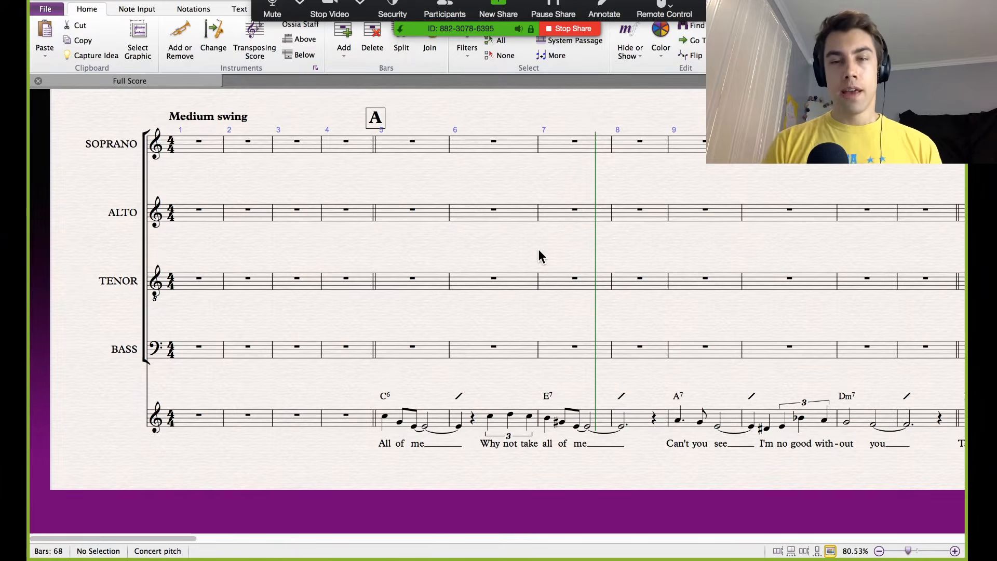
drag(523, 243, 477, 241)
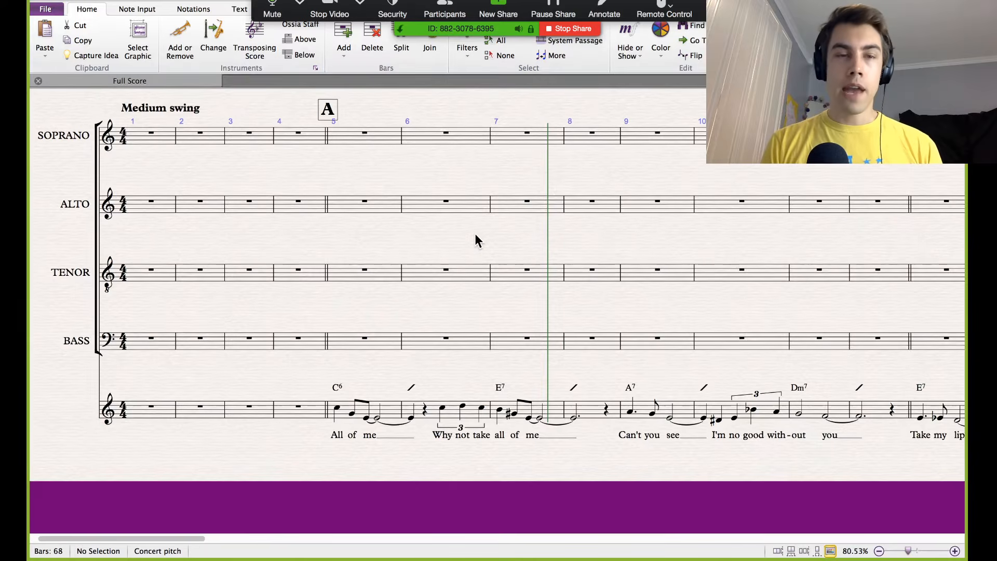
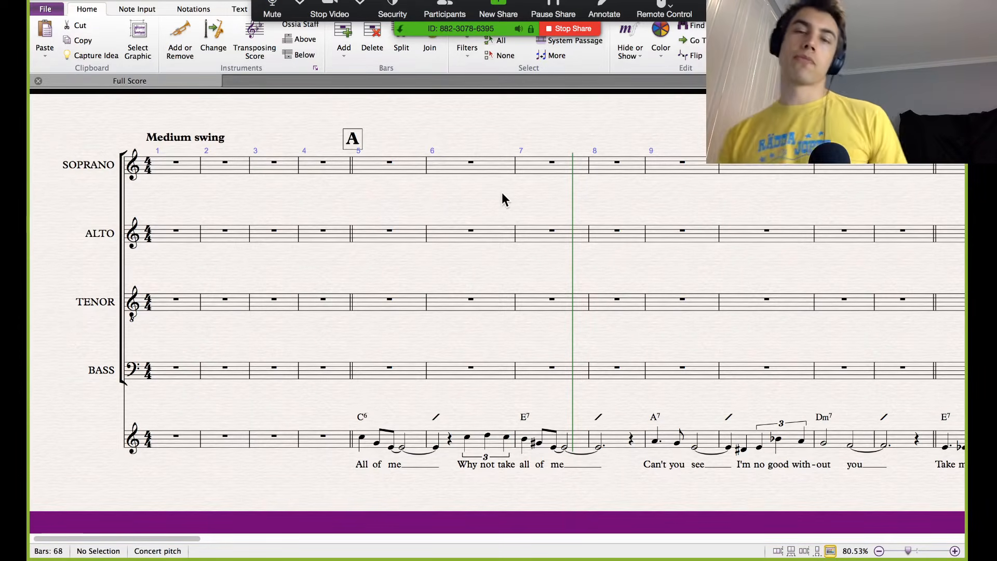
scroll(662, 192, up, 1)
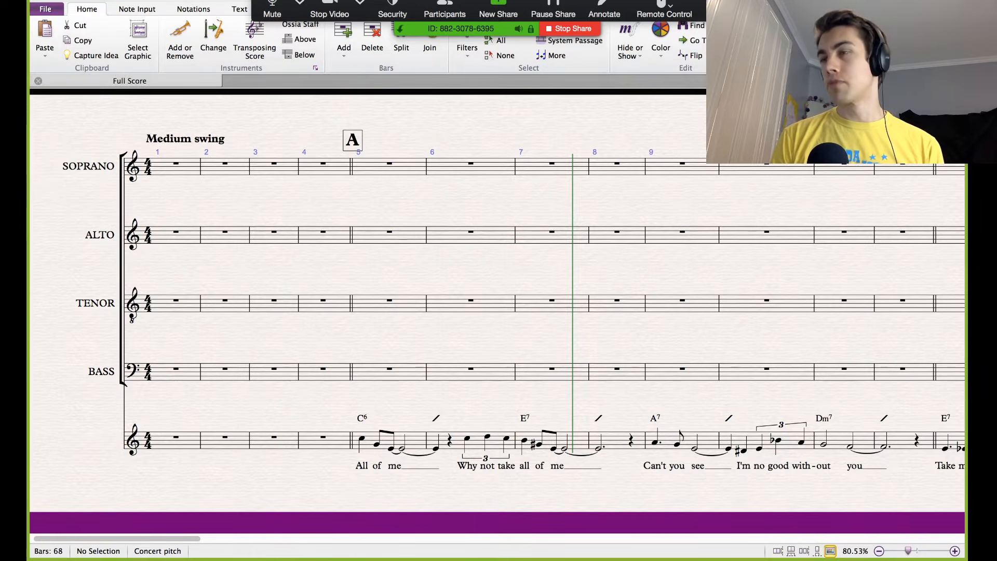
Step: Return to the Pages notes and add a final bullet reading "Chorale harmonisation" below "Whatever the instruments do, the voices need to do."
key(super+Tab)
scroll(478, 410, down, 10)
key(Return)
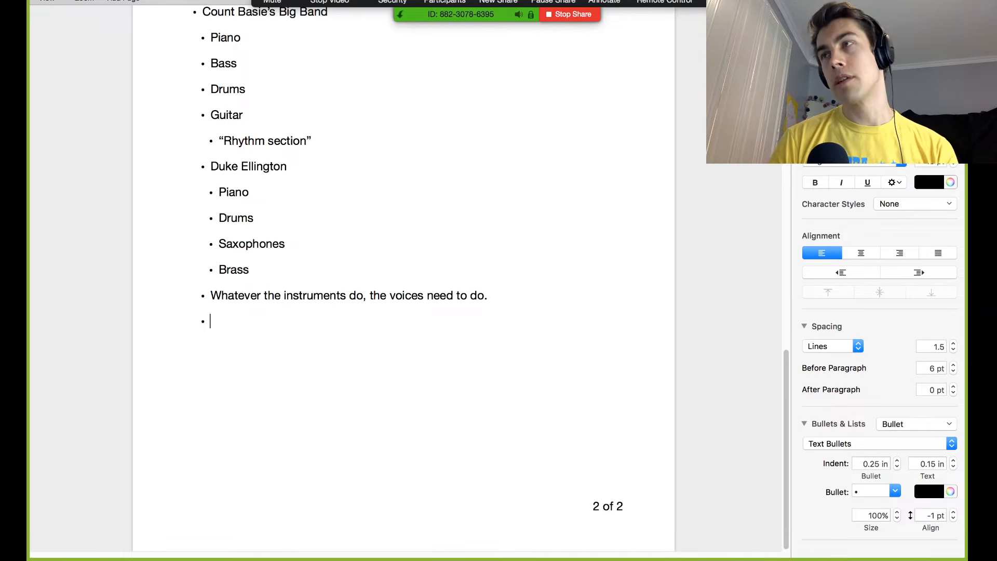
key(super+Tab)
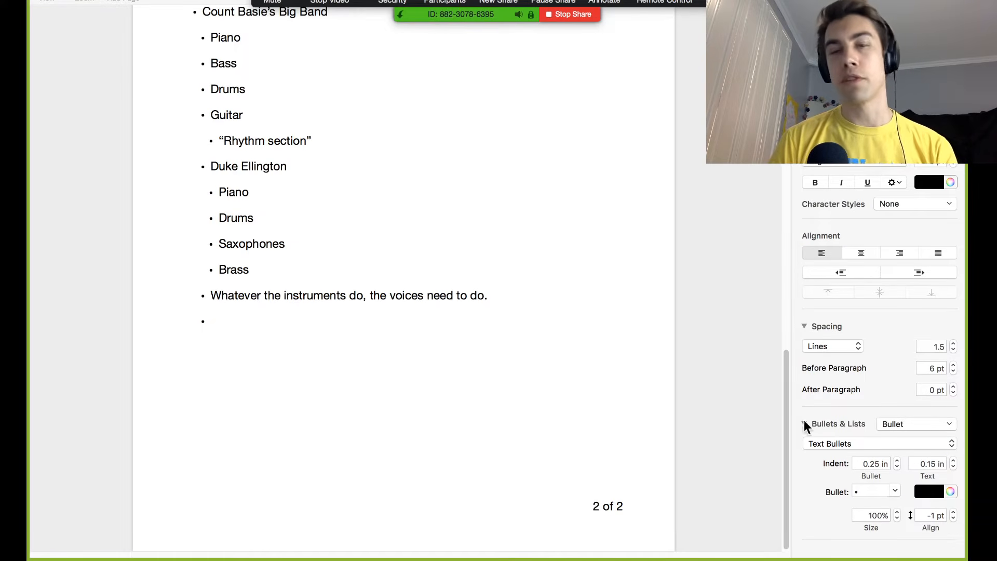
click(365, 414)
text(Chorale harmonisation)
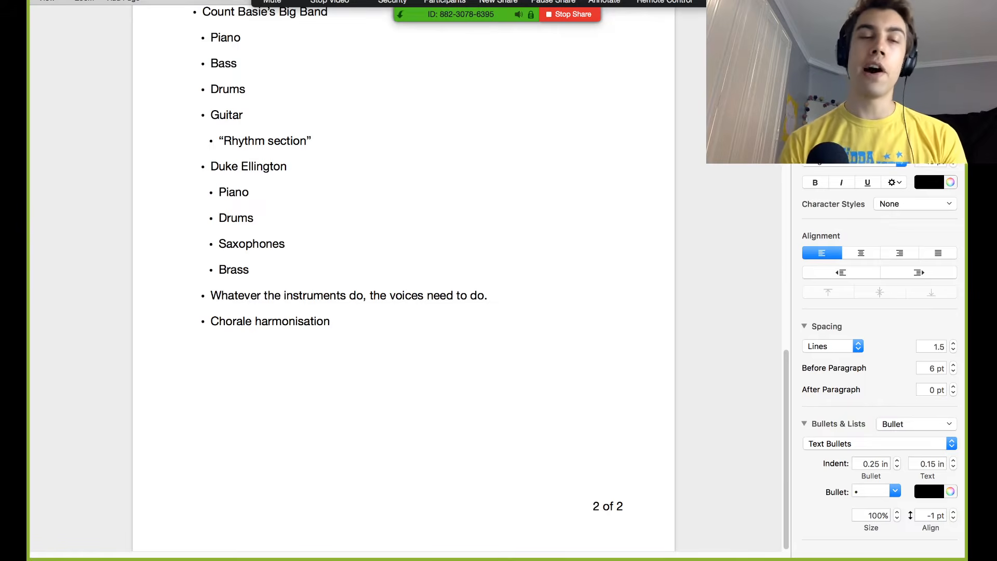
Step: Add the bullet "Monophonic, so everyone sings the same rhythm" below "Chorale harmonisation", indented one level deeper
key(Return)
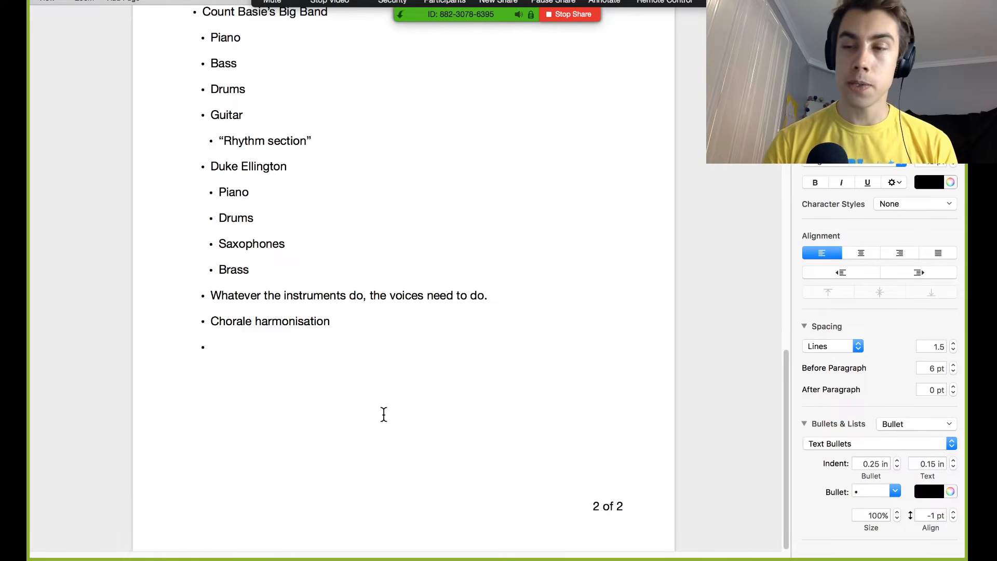
click(920, 272)
text(Mon)
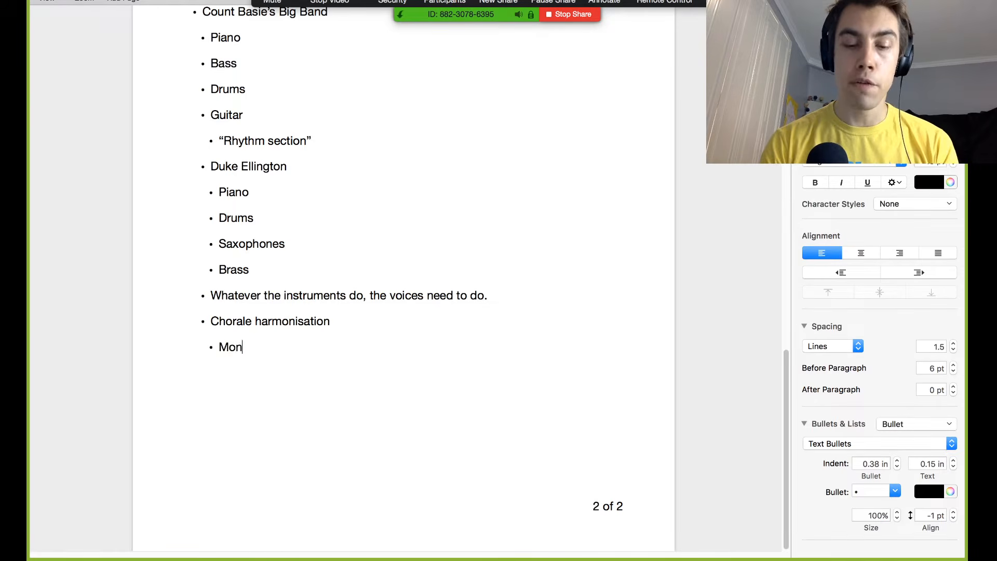
text(ophonic, so )
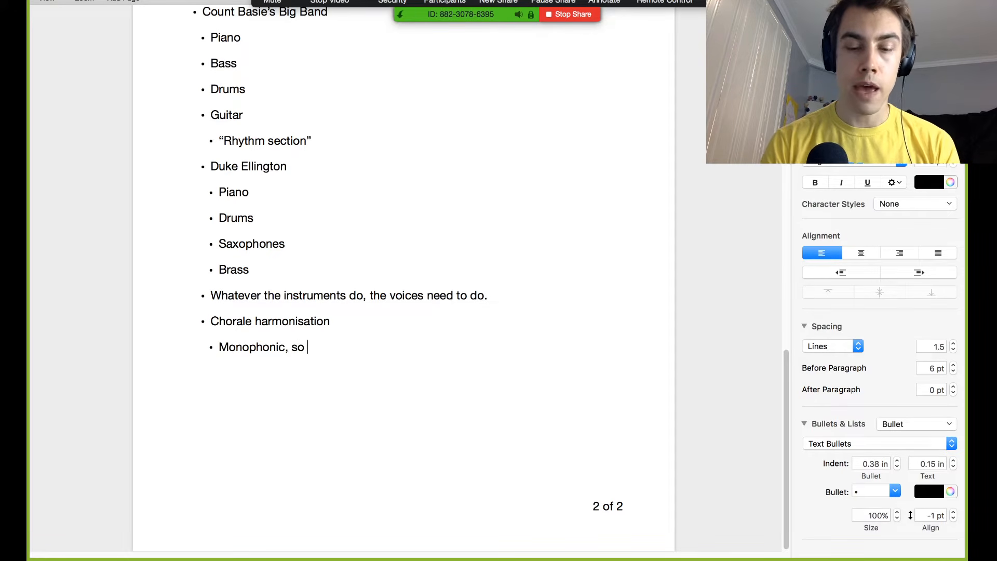
text(everyone sings )
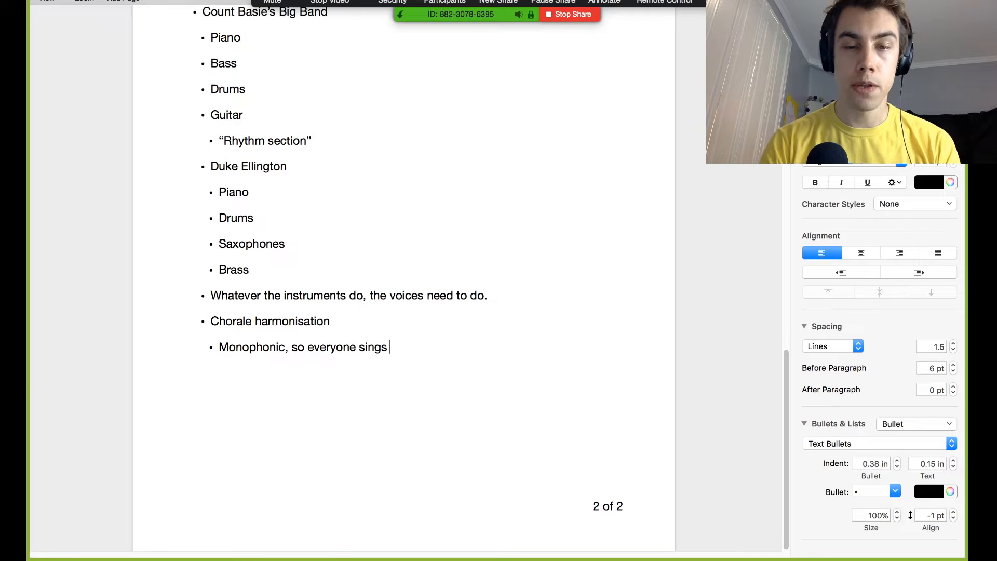
text(the same rhythm)
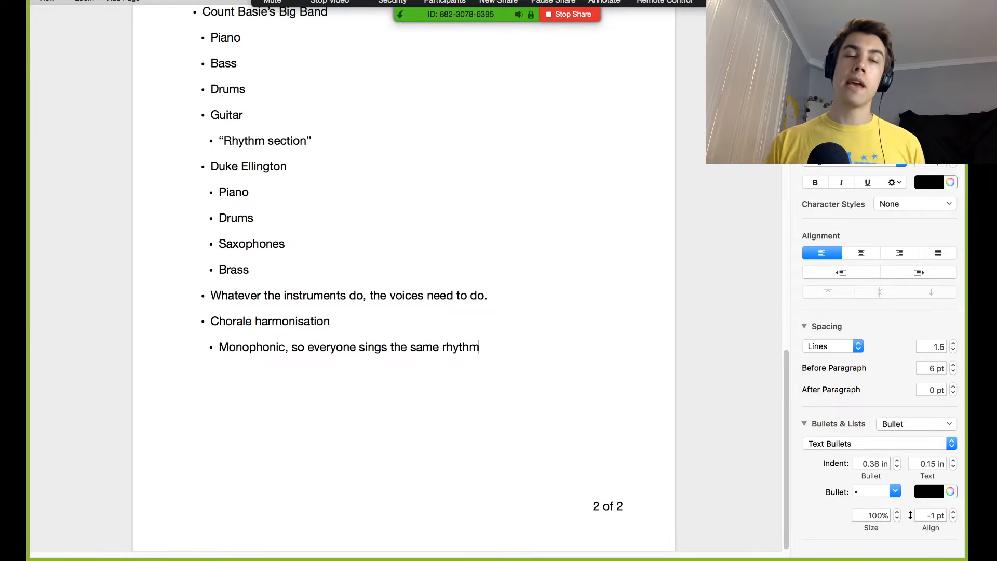
Step: Add the bullet "Generally, melody in the highest part" below the monophonic bullet, at the same level
text(Generally)
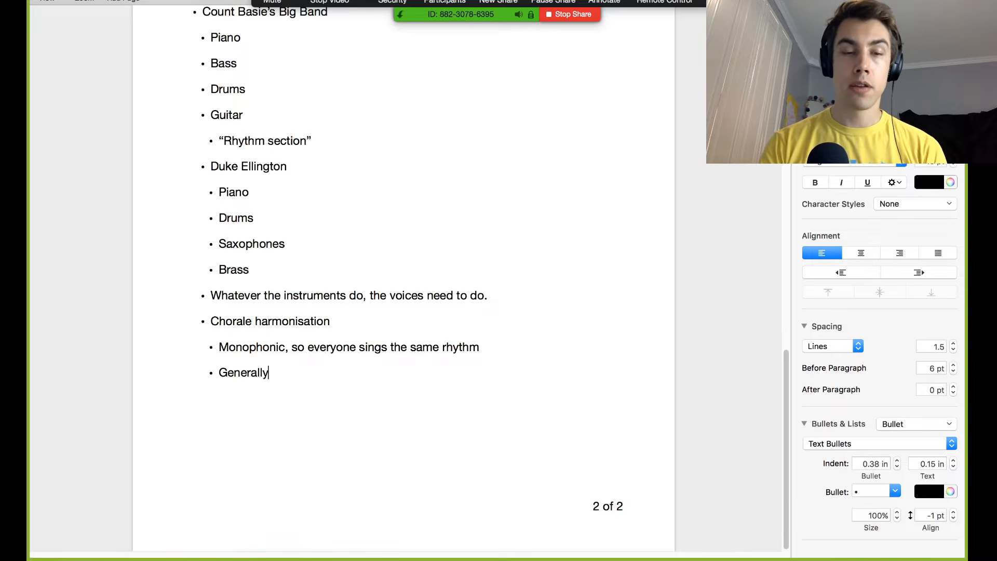
text(, melod)
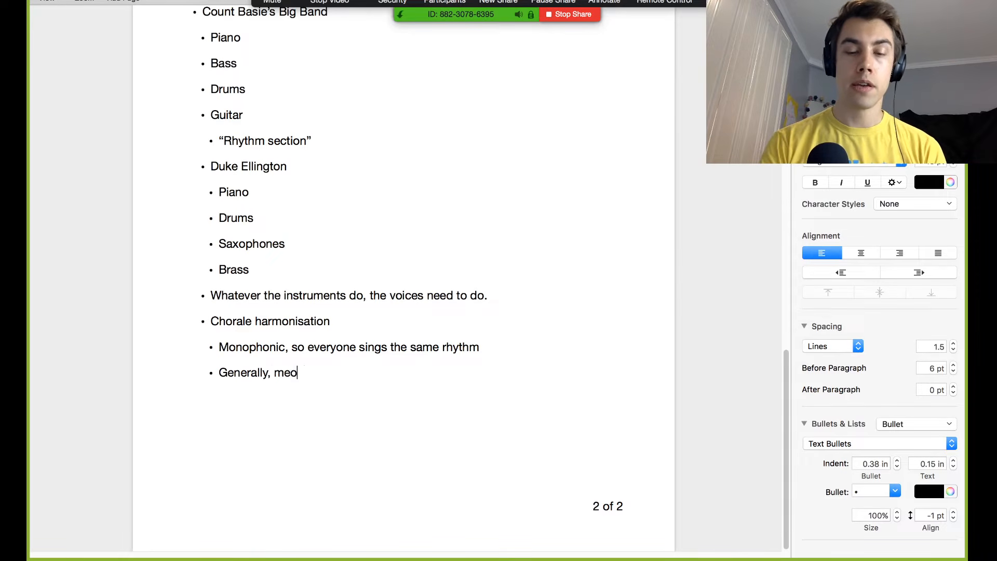
text(y in th)
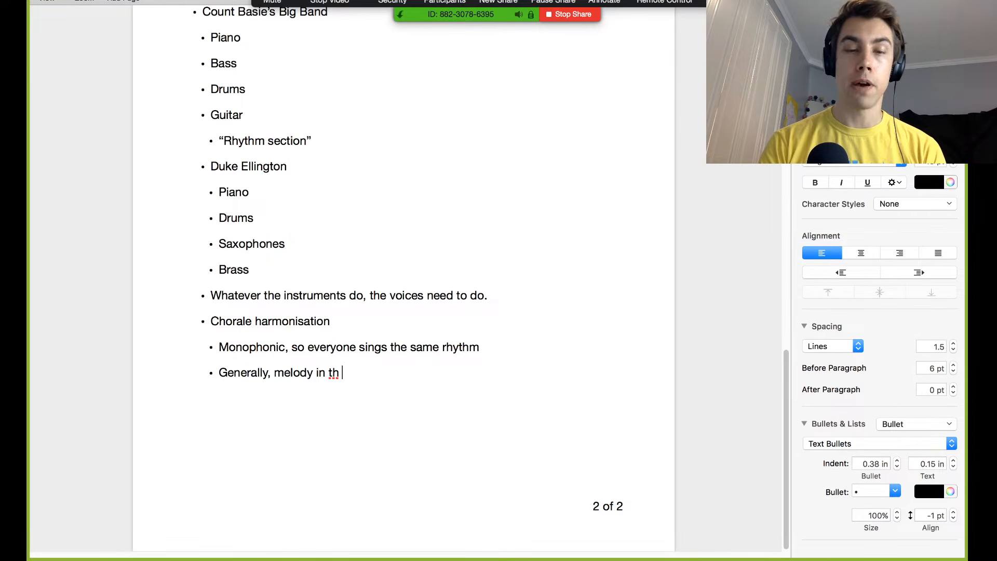
text(e highest part)
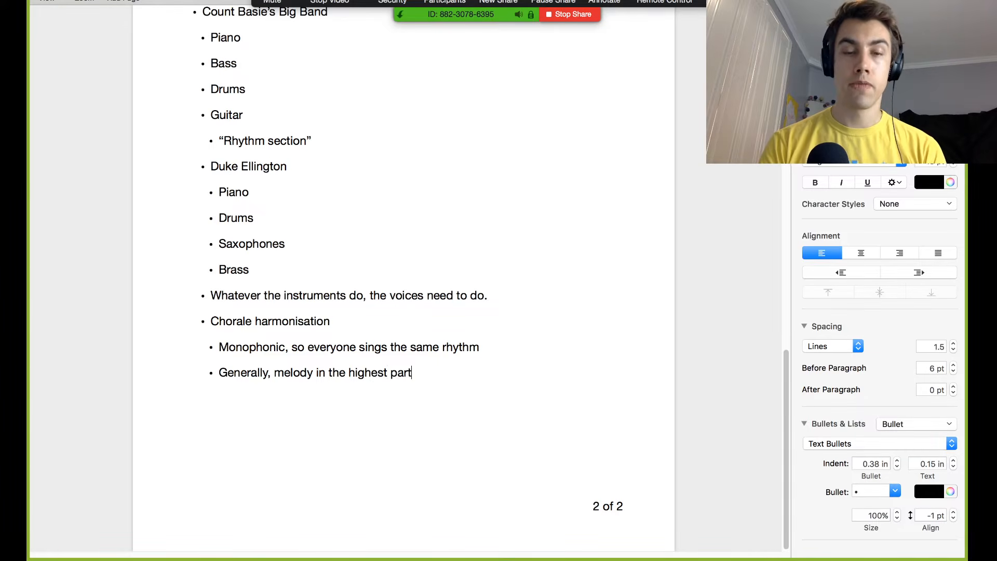
Step: Add an indented sub-bullet reading "Lead trumpet/trombone/first alto sax." below the highest-part bullet
click(899, 271)
text(Lead )
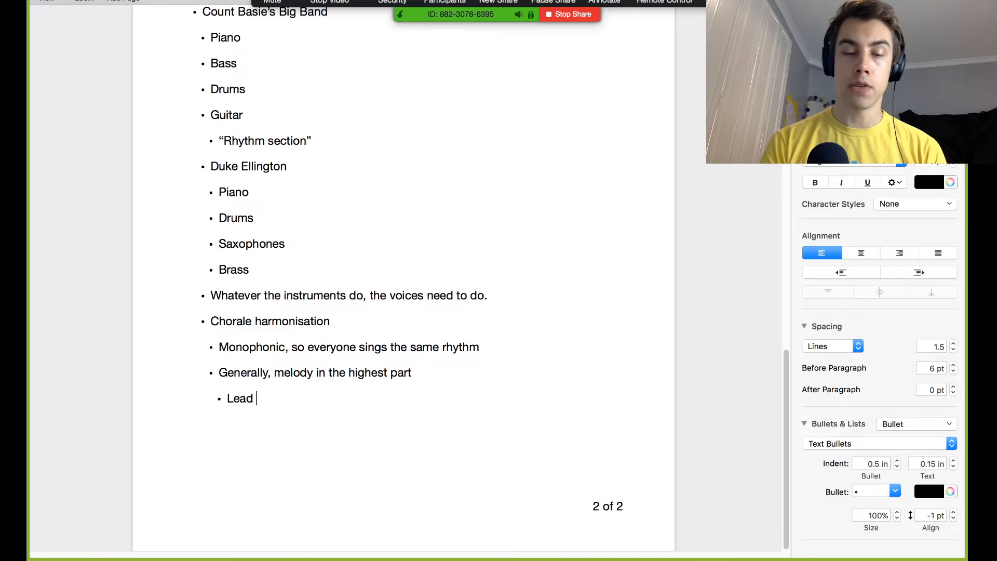
text(trumpet)
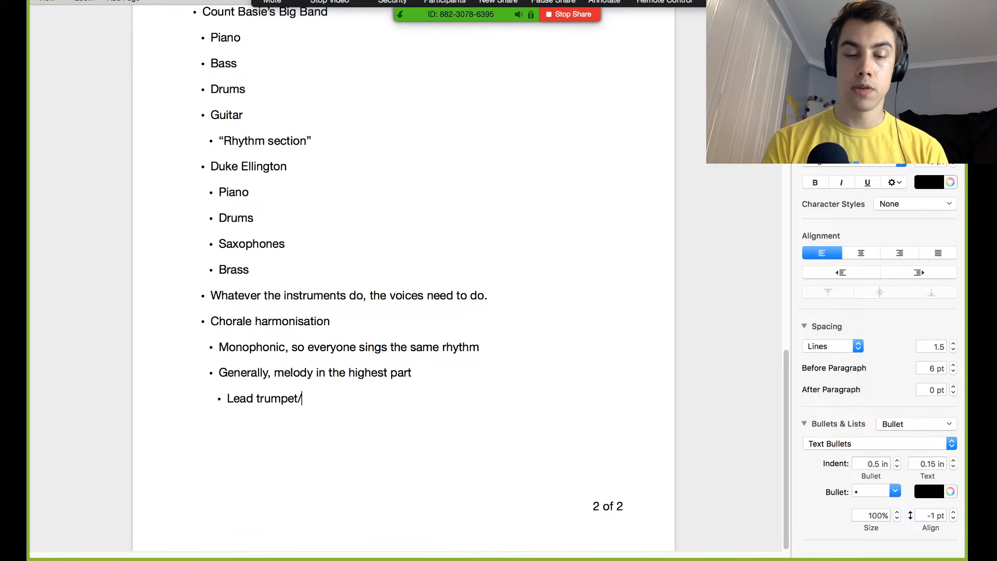
text(/trombone)
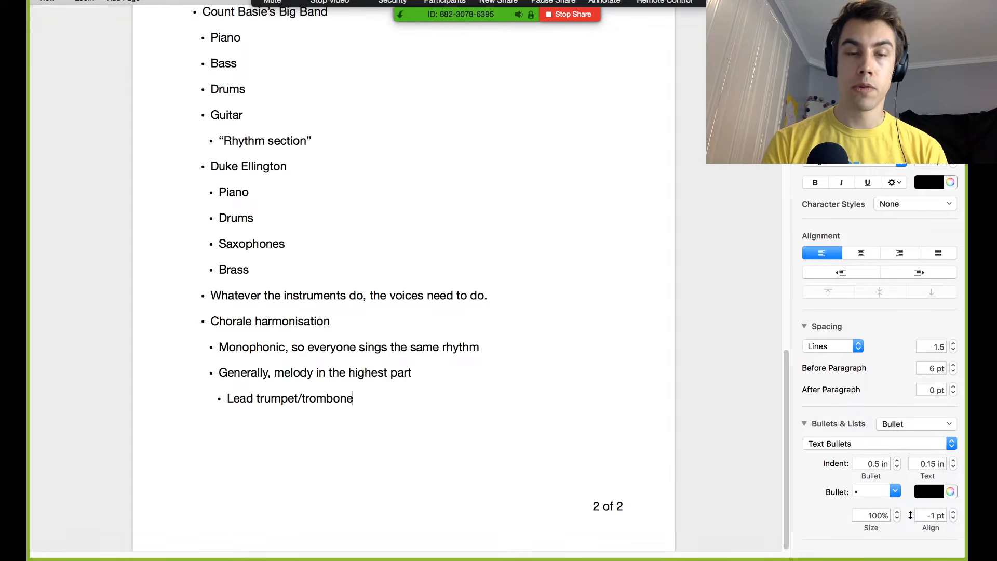
text(/first al)
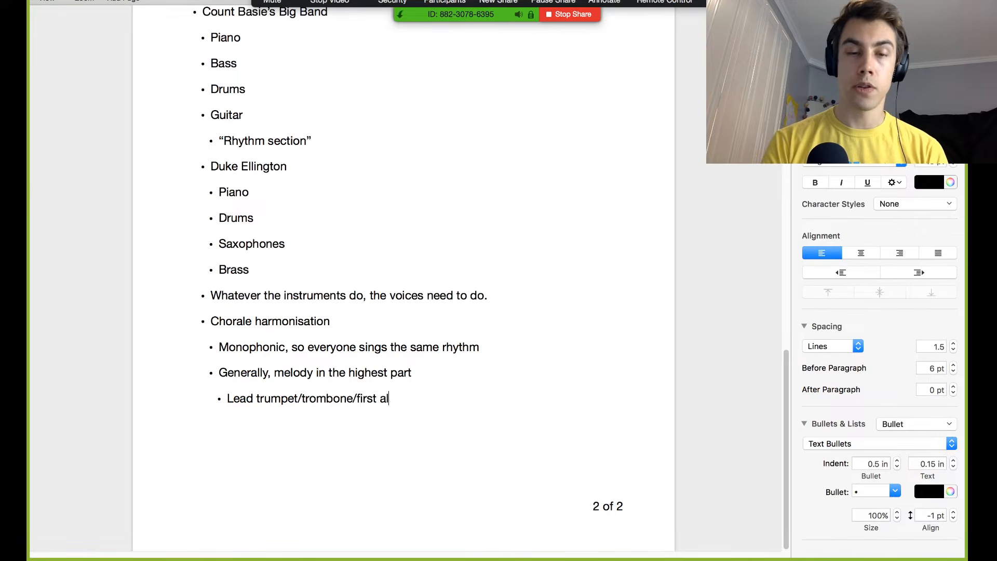
text(to sax.)
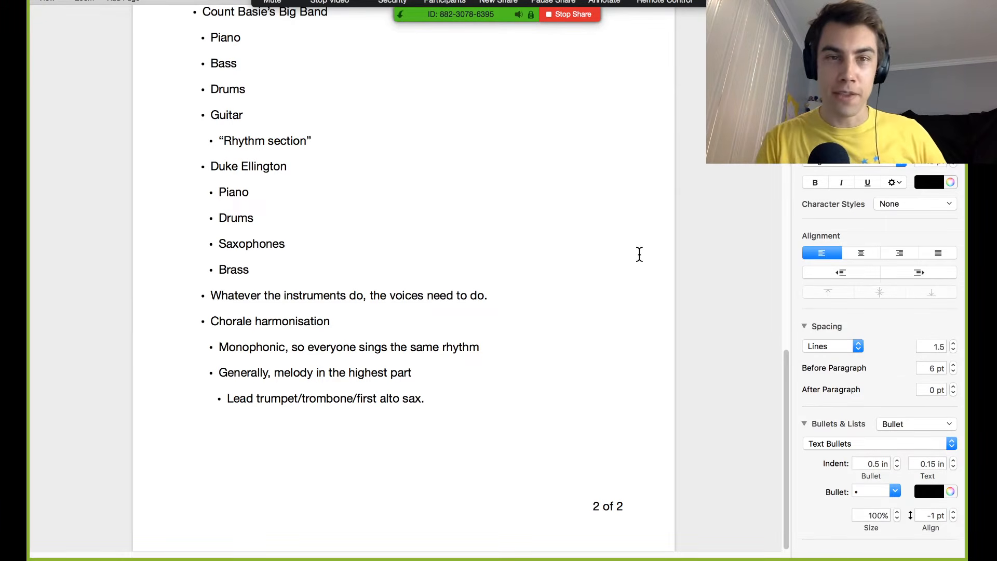
Step: Switch to the Sibelius score, select bar 5 of the unnamed melody staff, and examine the "All of me" melody and chords through to the final bar
key(ctrl+Left)
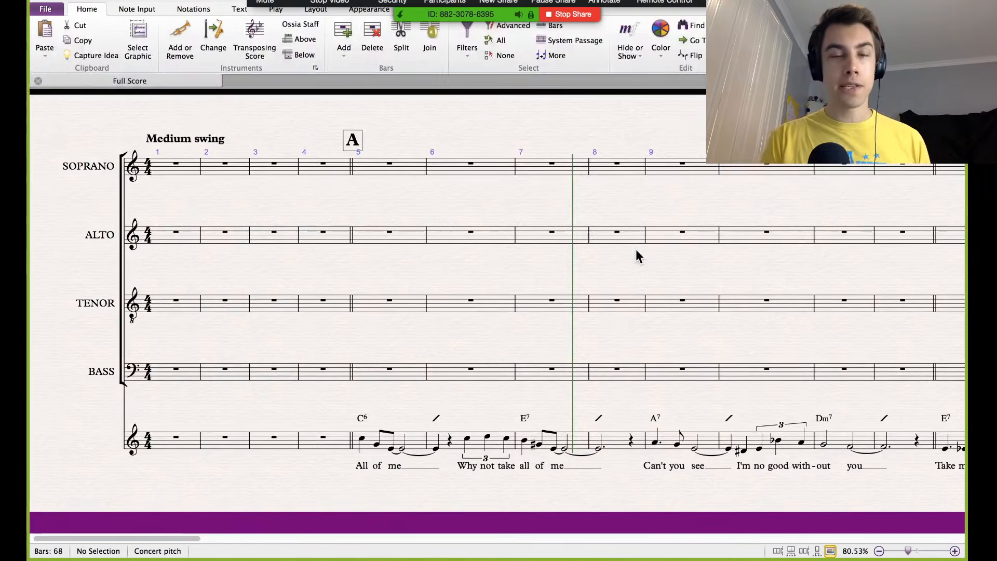
click(421, 441)
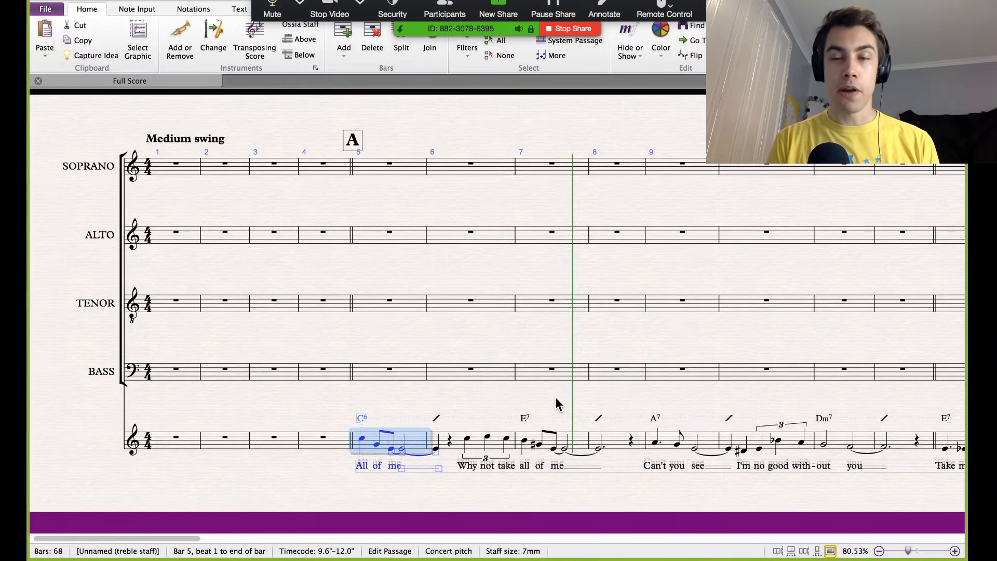
scroll(556, 404, right, 3)
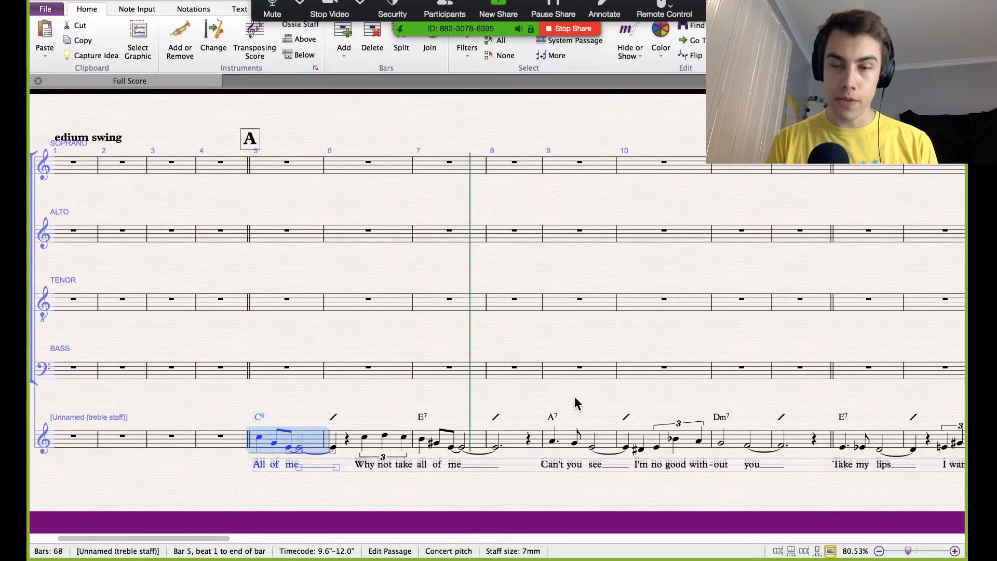
scroll(567, 304, down, 3)
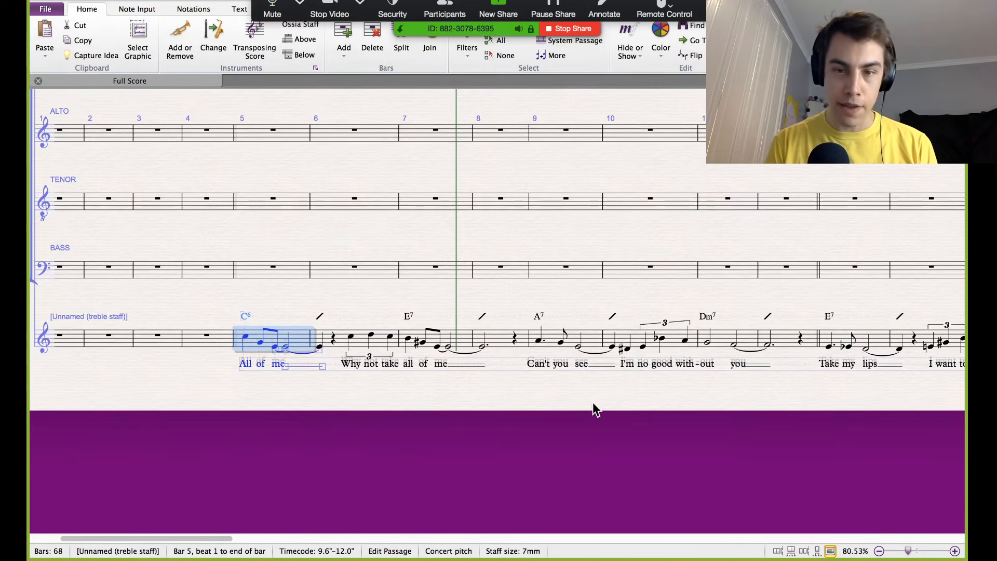
scroll(701, 419, right, 5)
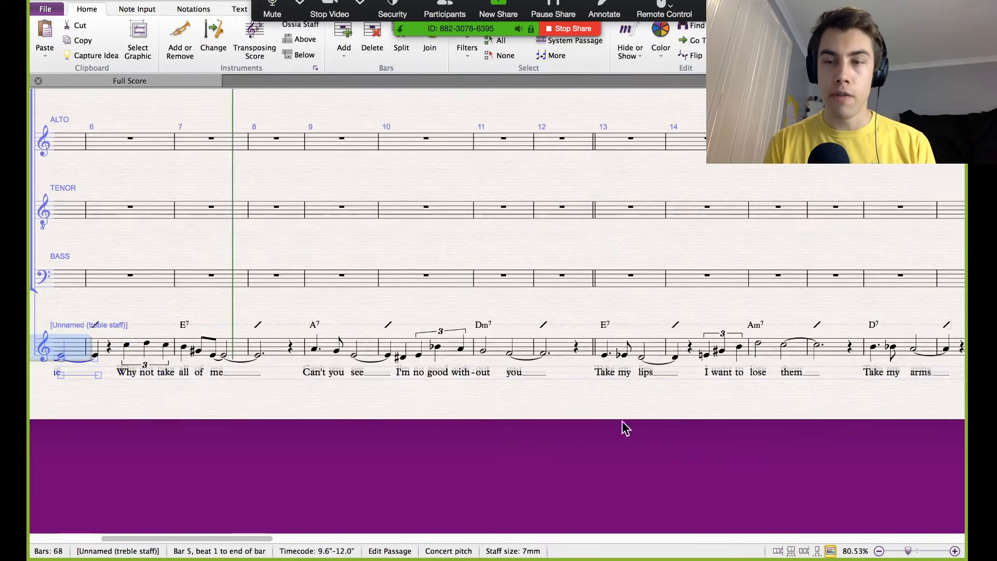
scroll(836, 443, right, 10)
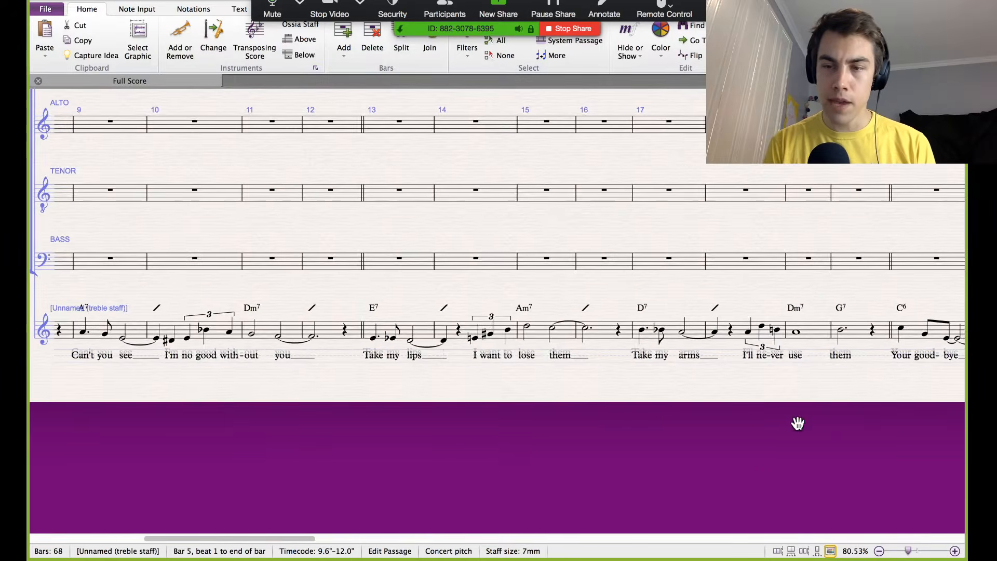
scroll(757, 419, right, 6)
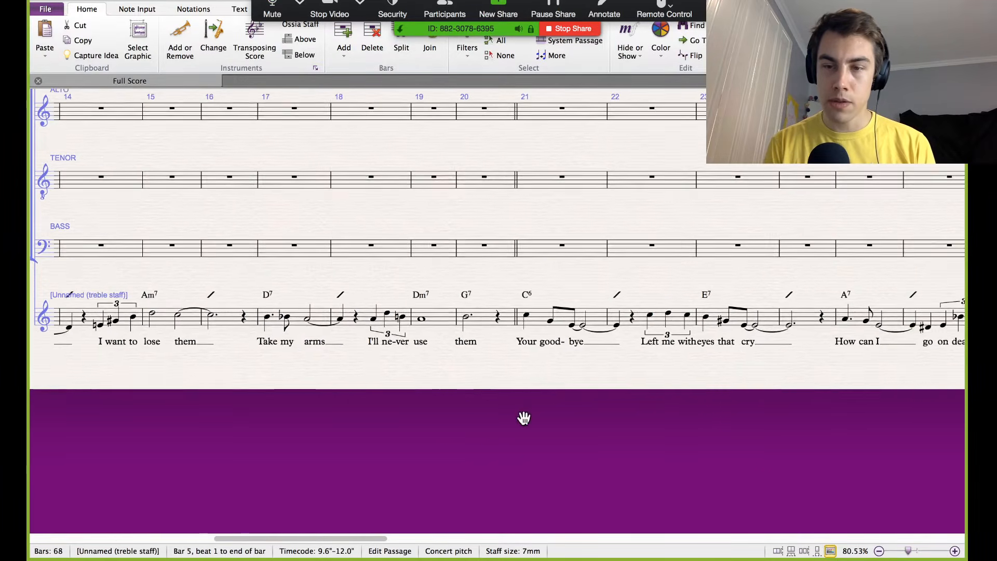
scroll(623, 431, right, 5)
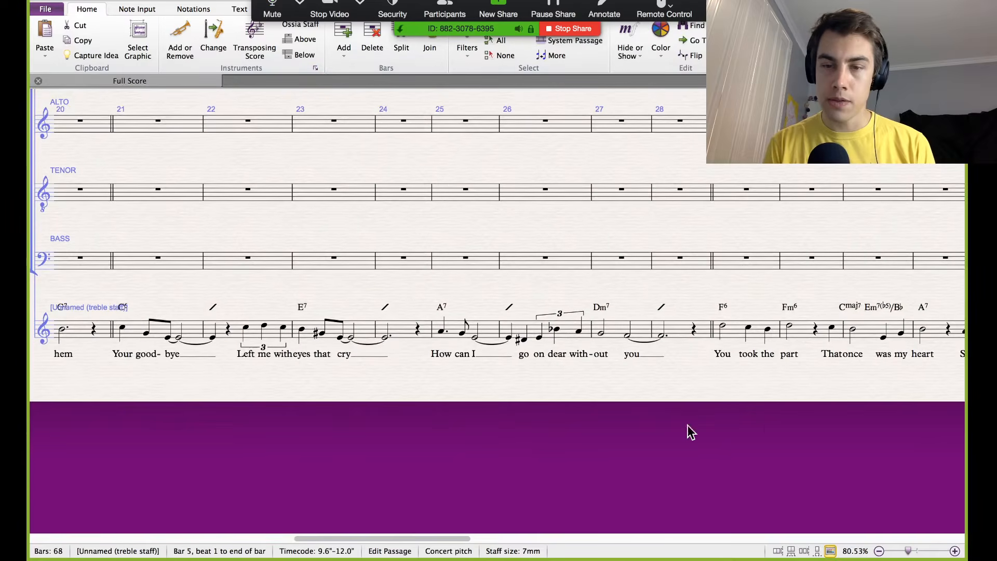
scroll(540, 422, right, 6)
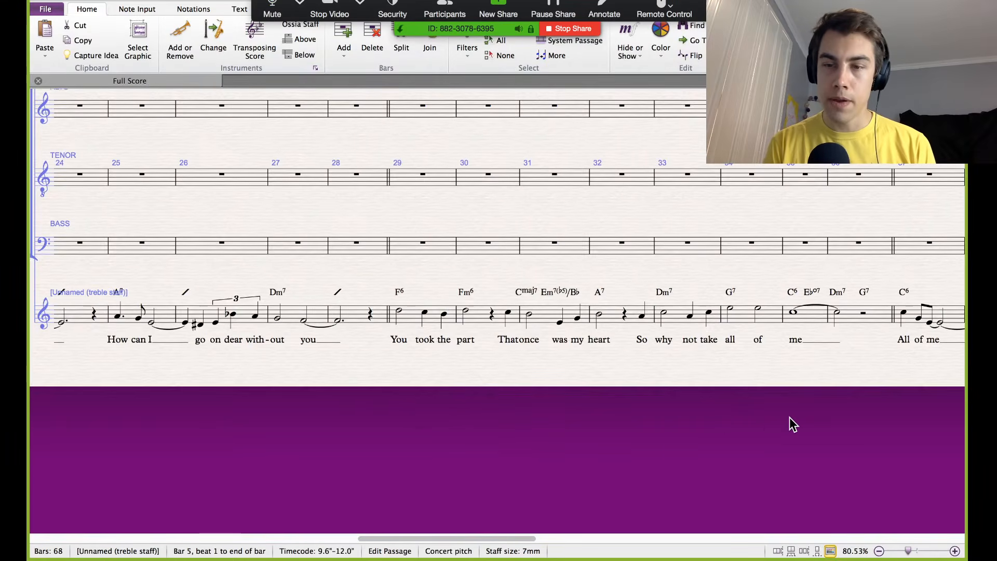
scroll(710, 418, right, 10)
scroll(538, 424, up, 3)
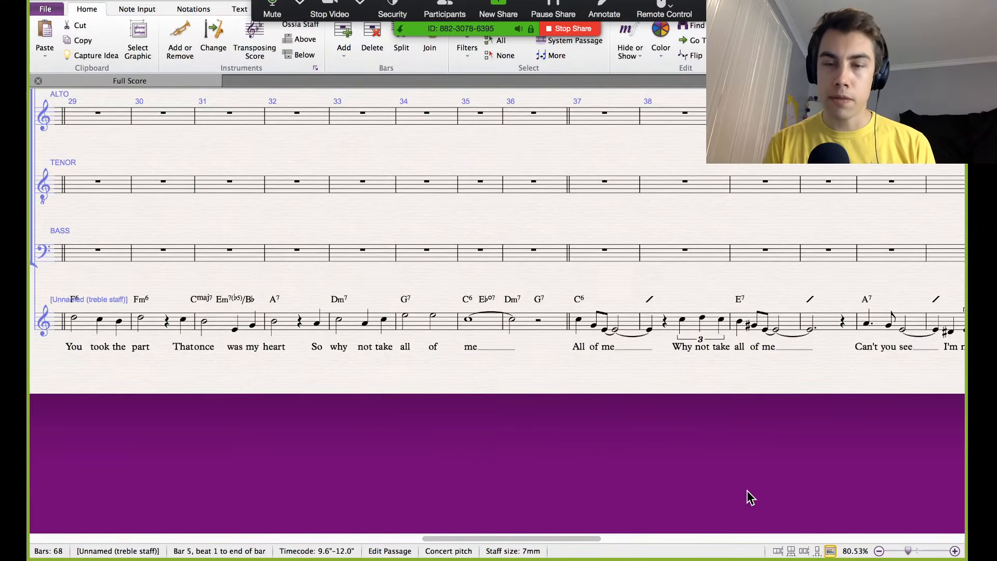
scroll(747, 490, right, 20)
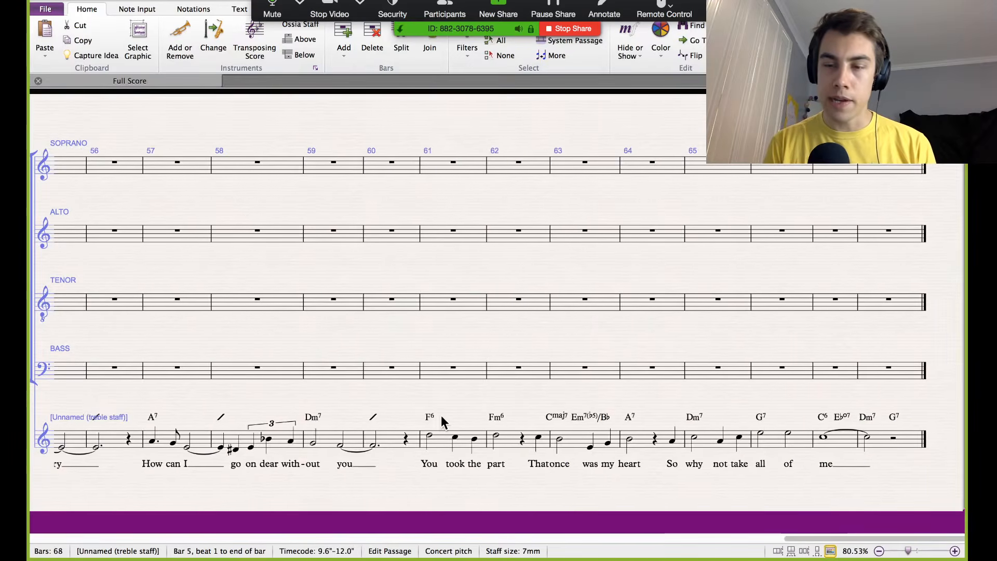
scroll(432, 416, left, 6)
key(p)
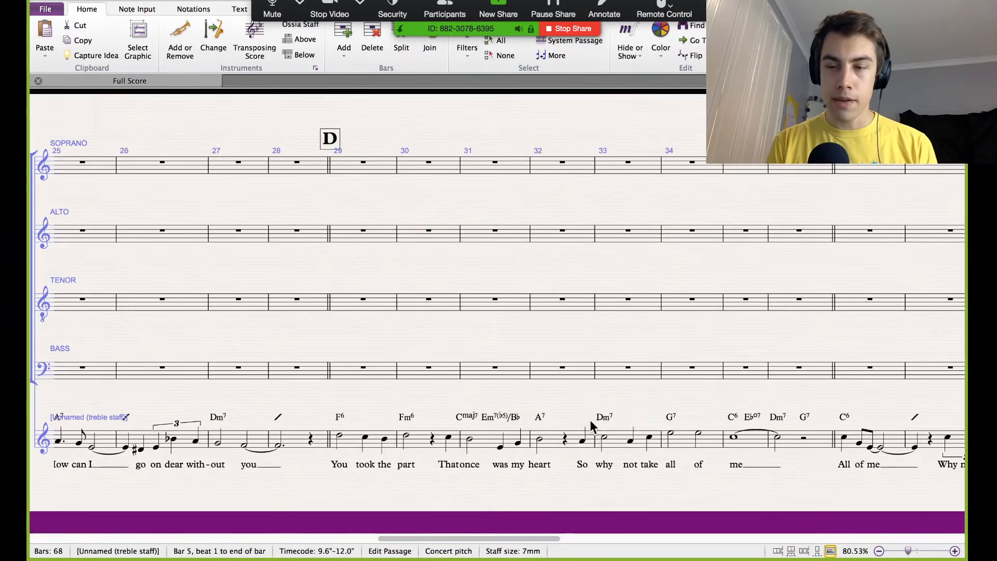
key(p)
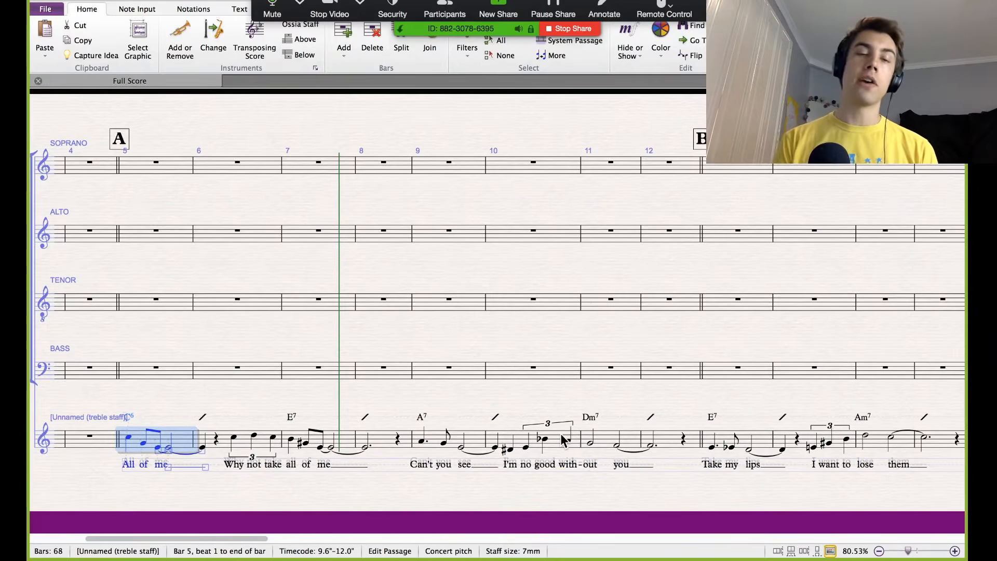
Step: Move bars 5 to 20 of the melody, with chord symbols and lyrics, from the unnamed staff to the Soprano staff, starting at bar 5
scroll(677, 419, right, 4)
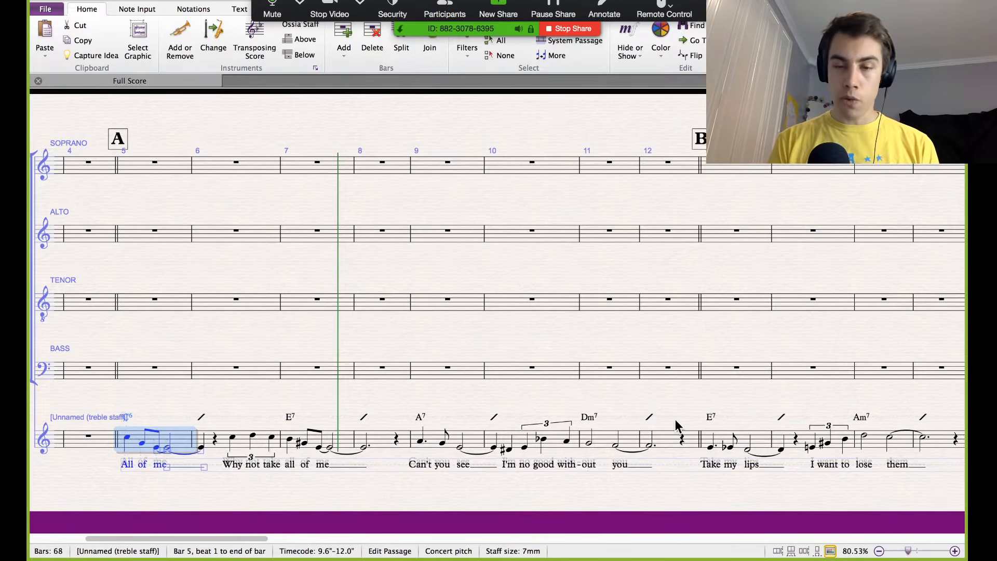
scroll(676, 426, right, 5)
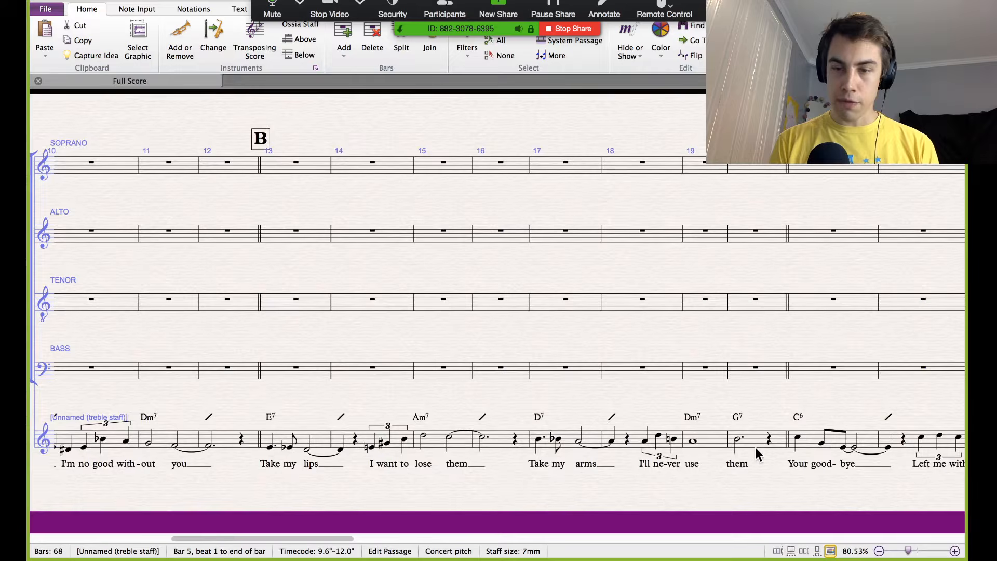
shift+click(756, 450)
scroll(516, 401, left, 8)
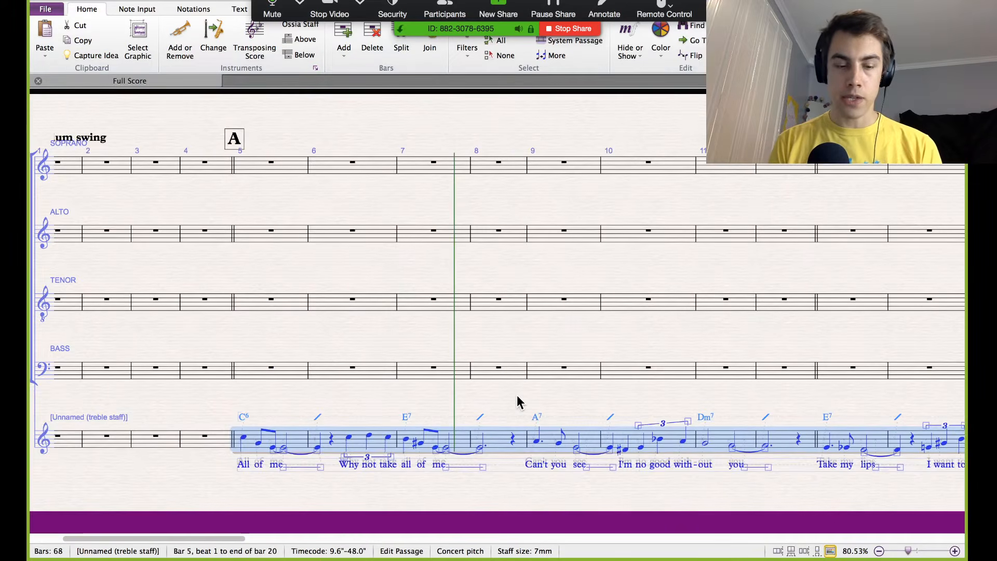
key(Delete)
click(167, 170)
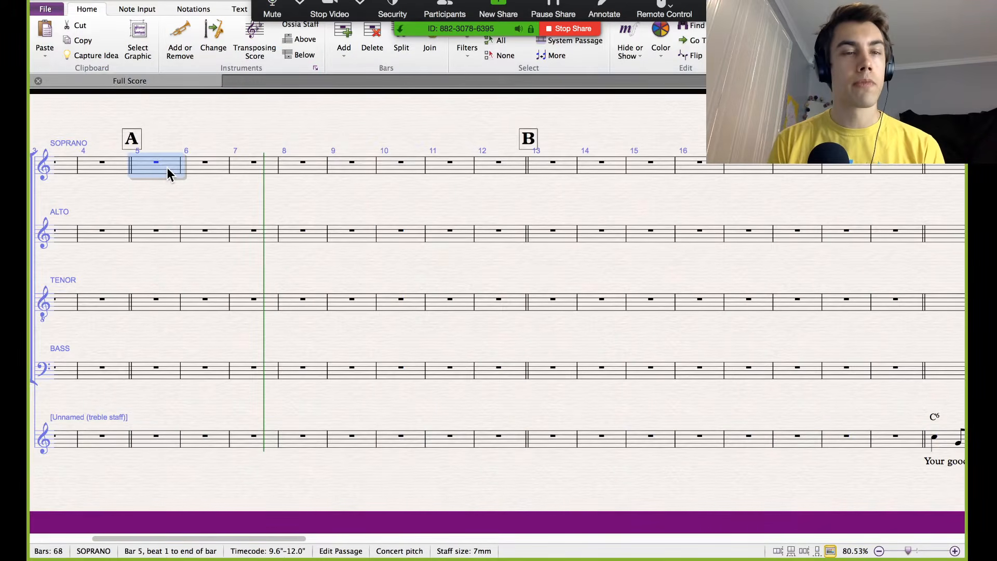
key(ctrl+v)
key(Escape)
scroll(222, 141, left, 7)
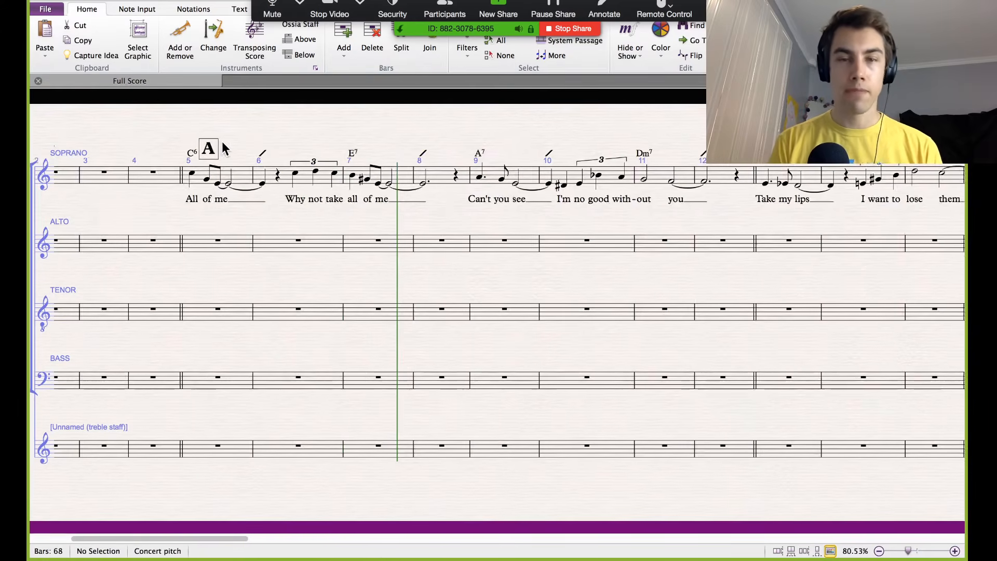
Step: Select the first note of the Soprano melody in bar 5, on the word "All"
drag(214, 151, 376, 141)
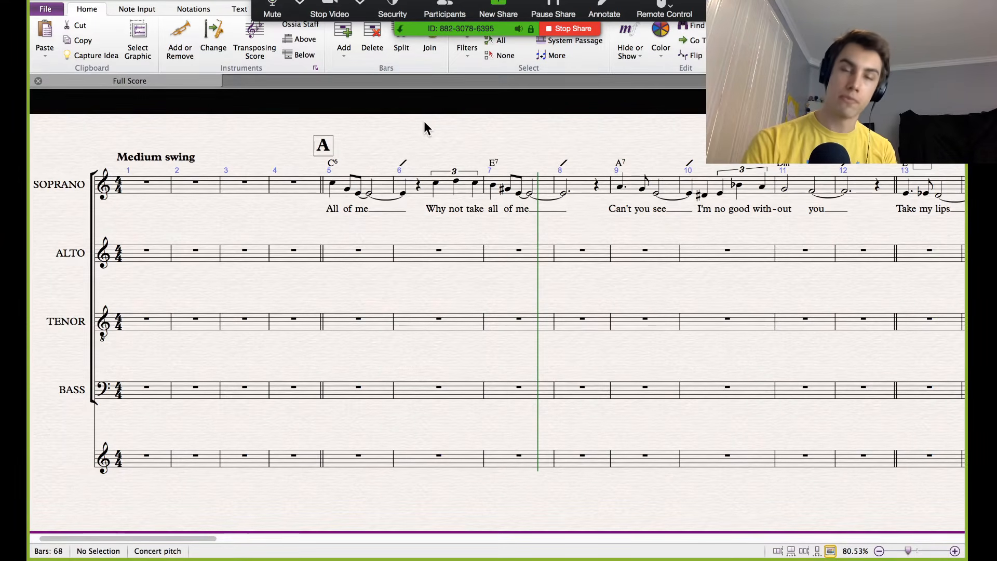
drag(440, 155, 494, 156)
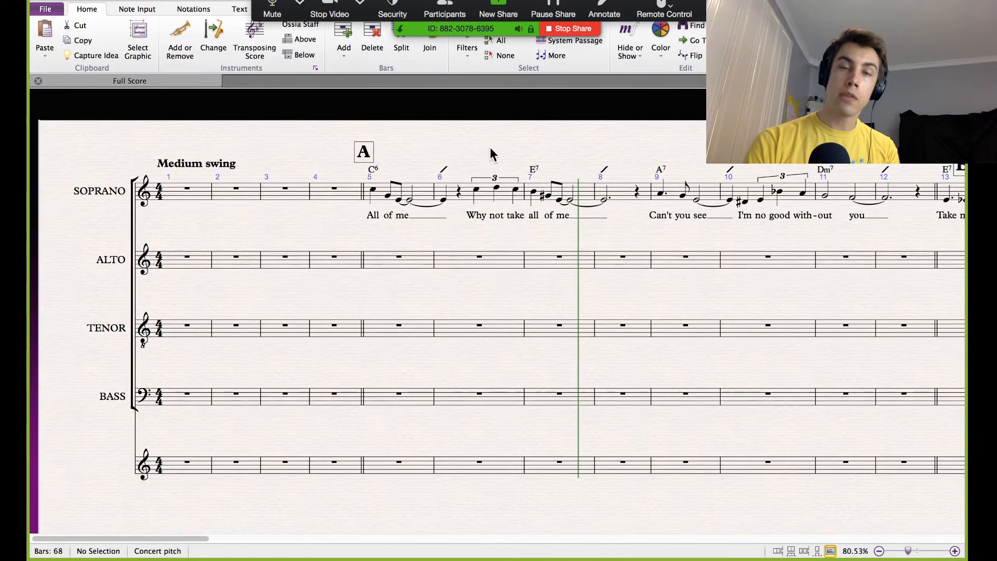
click(373, 195)
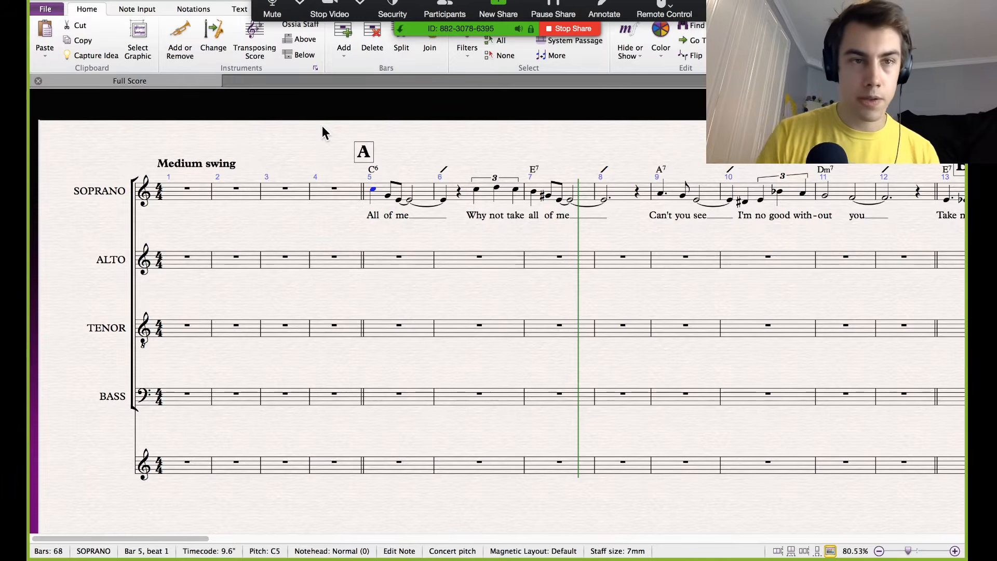
Step: Search for new MIDI input devices in the preferences, accept the settings, and clear the note selection in the score
click(138, 9)
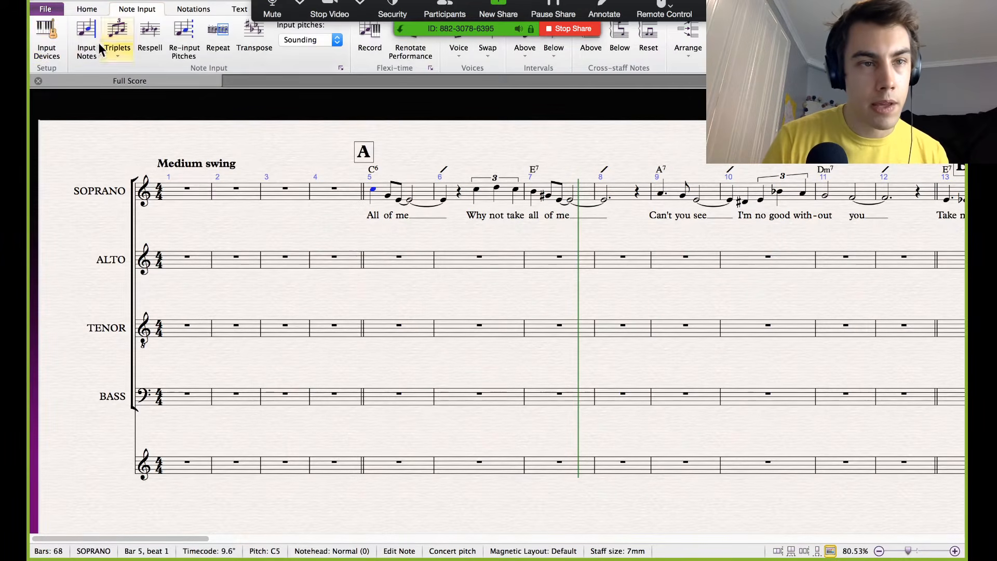
click(50, 46)
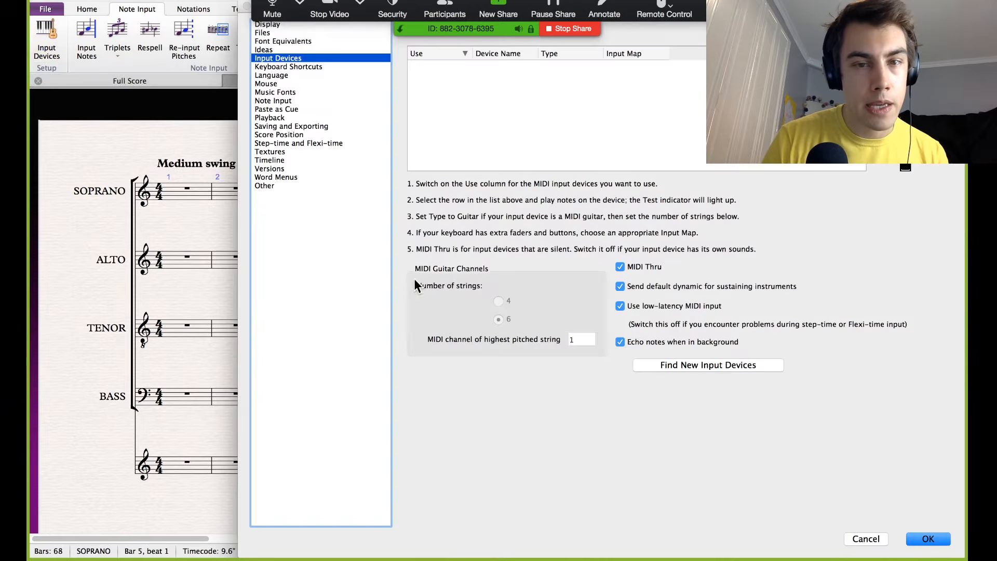
click(681, 362)
click(929, 539)
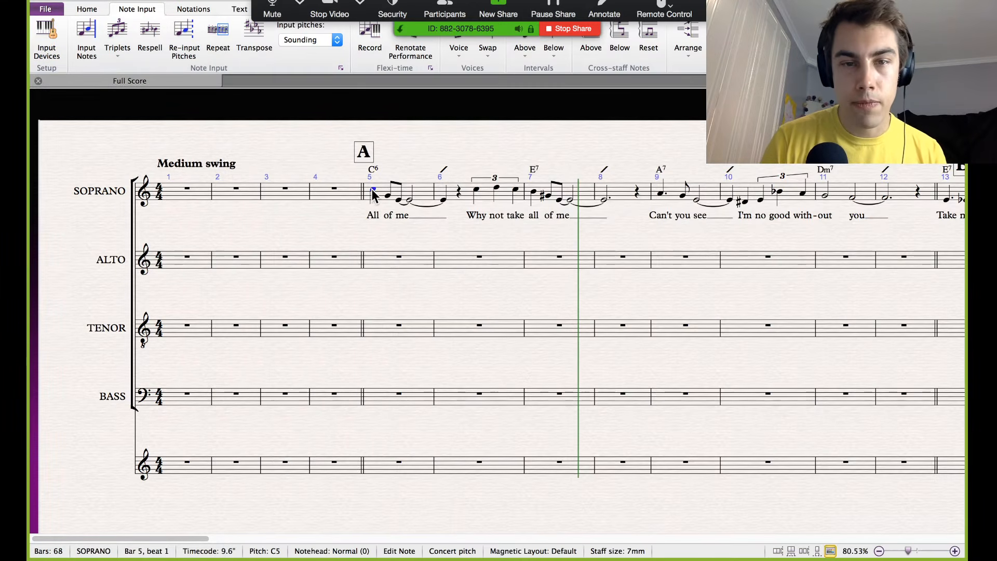
click(406, 157)
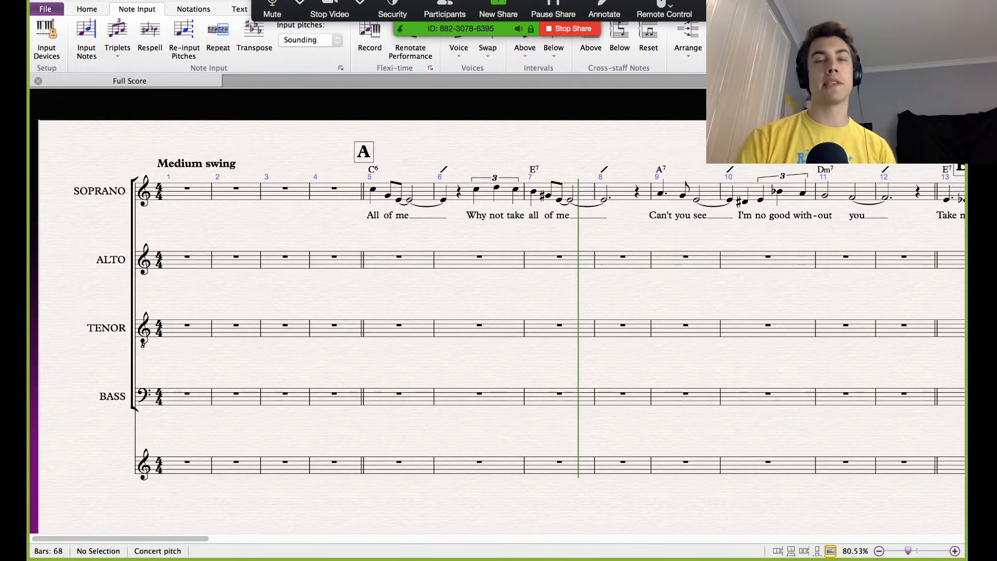
Step: Copy bars 5 to 8 of the Soprano melody, with lyrics and chord symbols, to the Bass staff starting at bar 5
click(431, 198)
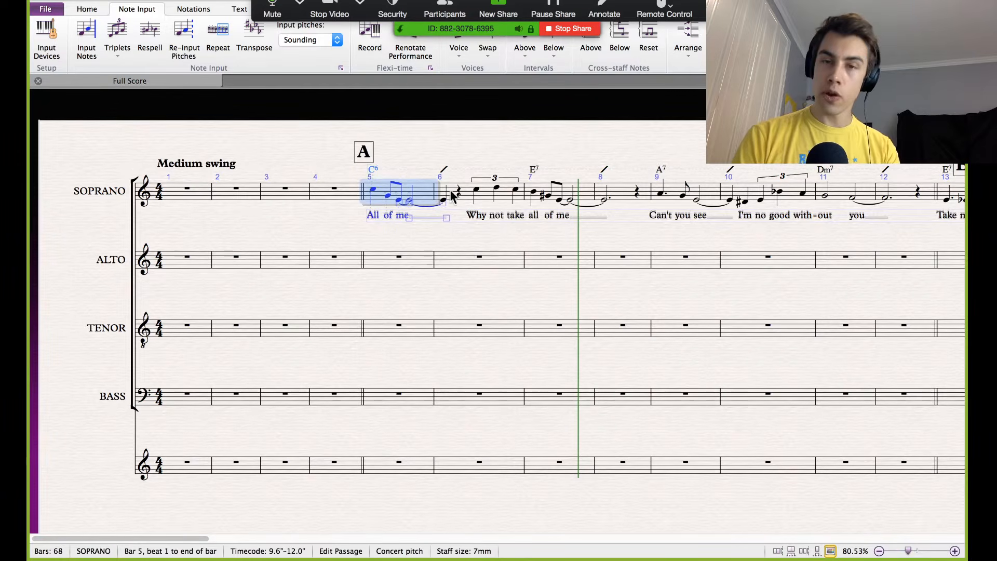
shift+click(625, 199)
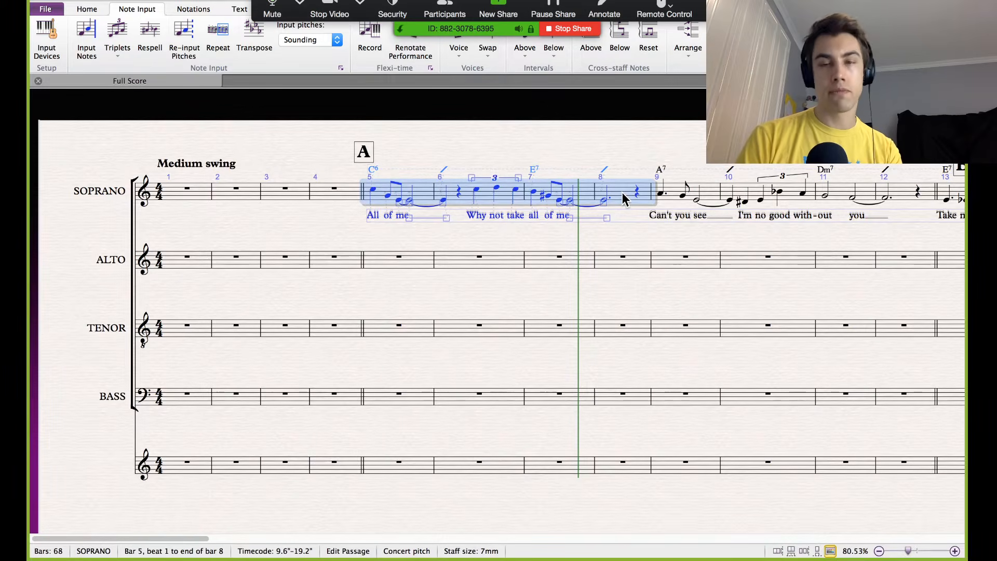
alt+click(387, 397)
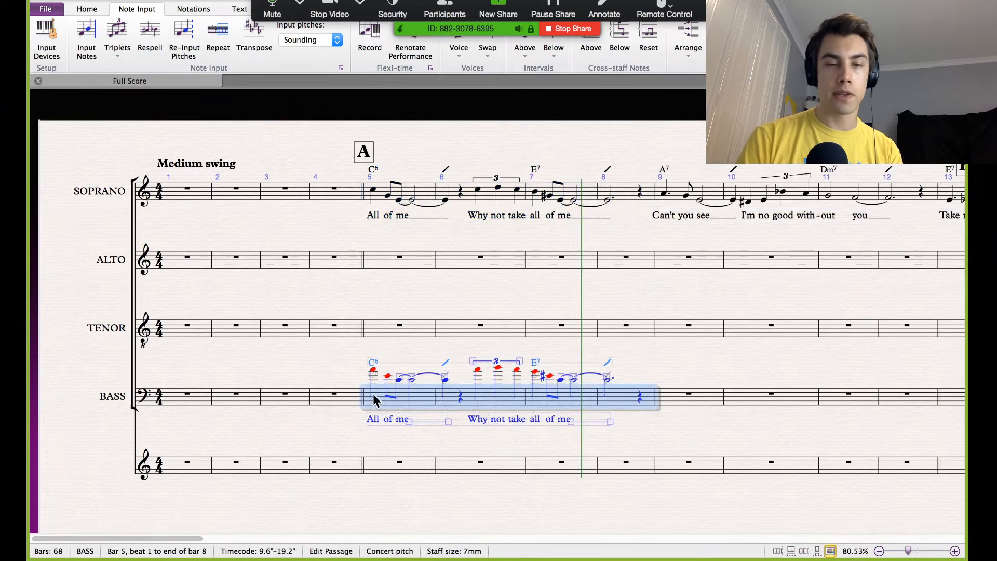
Step: Re-input the Bass pitches, keeping the rhythm, as C3 throughout bars 5 and 6 and E3 throughout bars 7 and 8
click(373, 371)
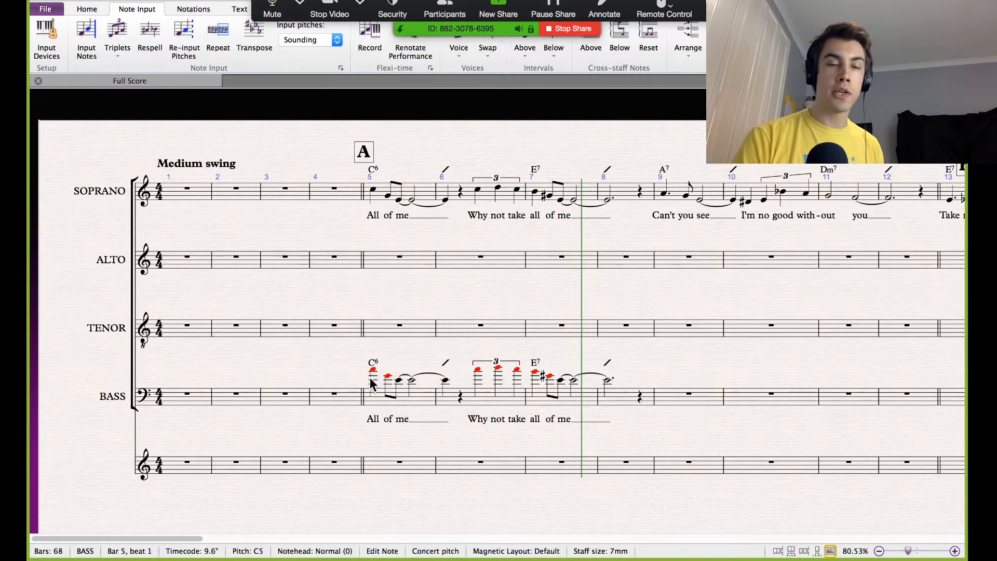
key(shift+super+i)
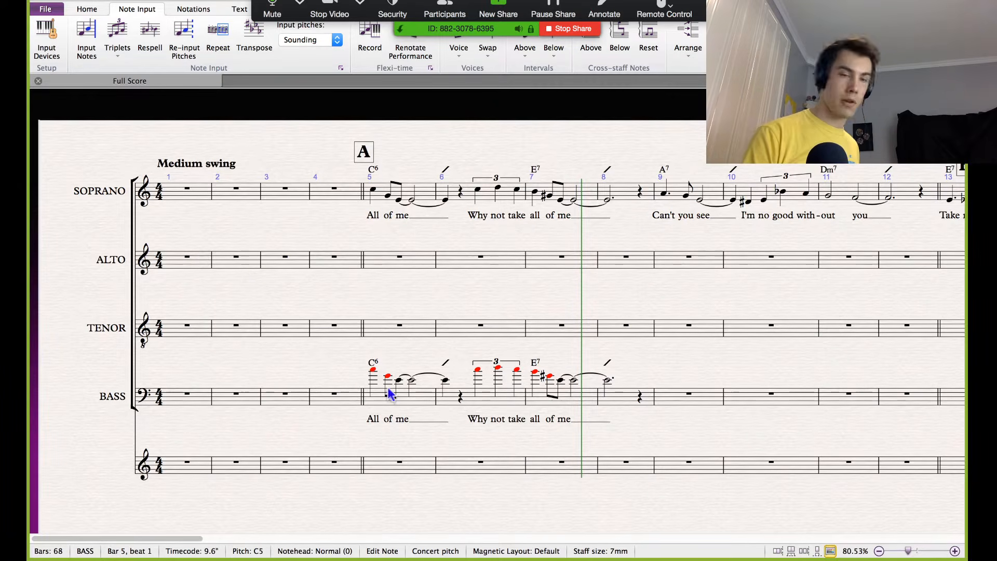
key(c)
key(c)
key(c)
key(c)
key(c)
key(c)
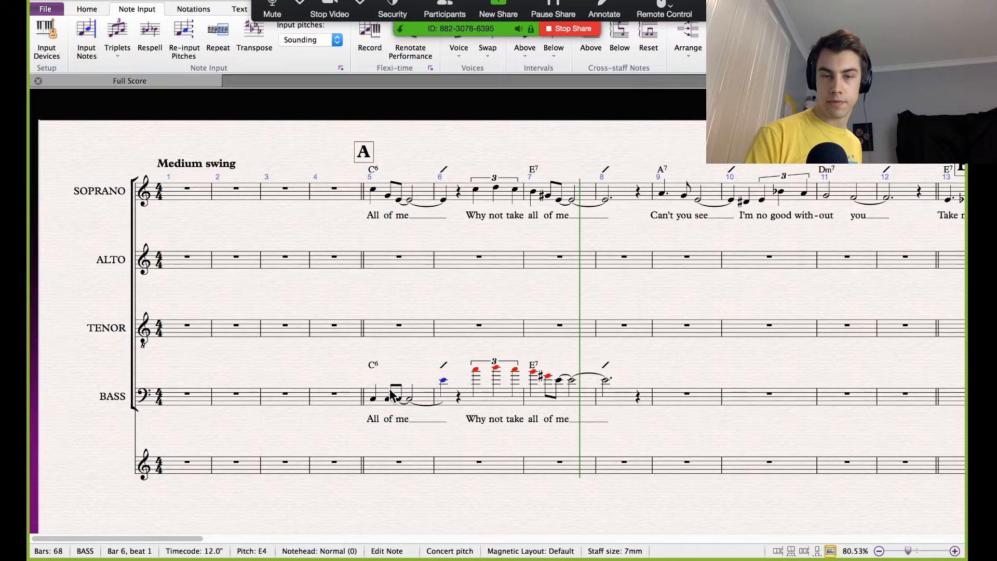
key(c)
key(c)
key(c)
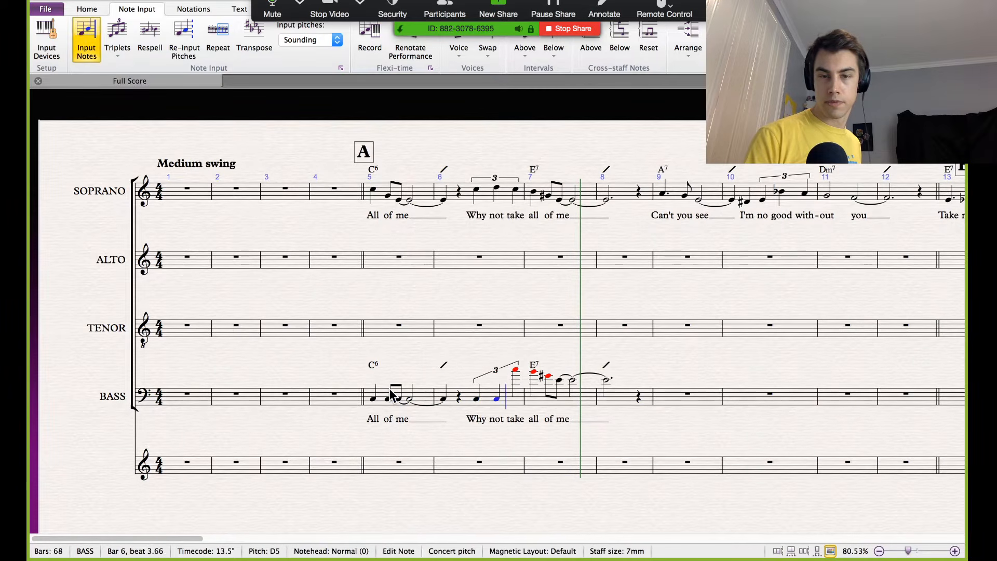
key(c)
key(c)
key(c)
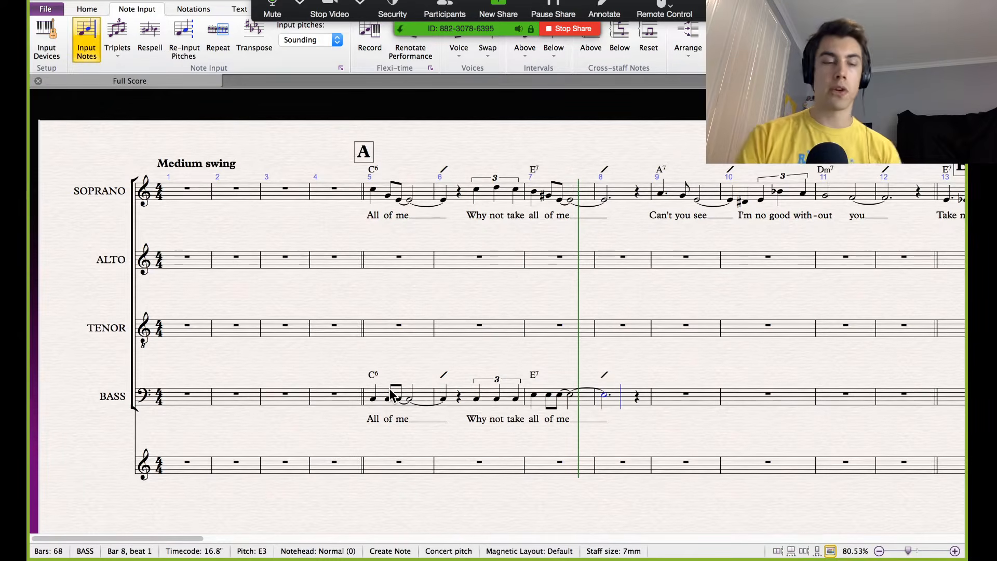
key(Escape)
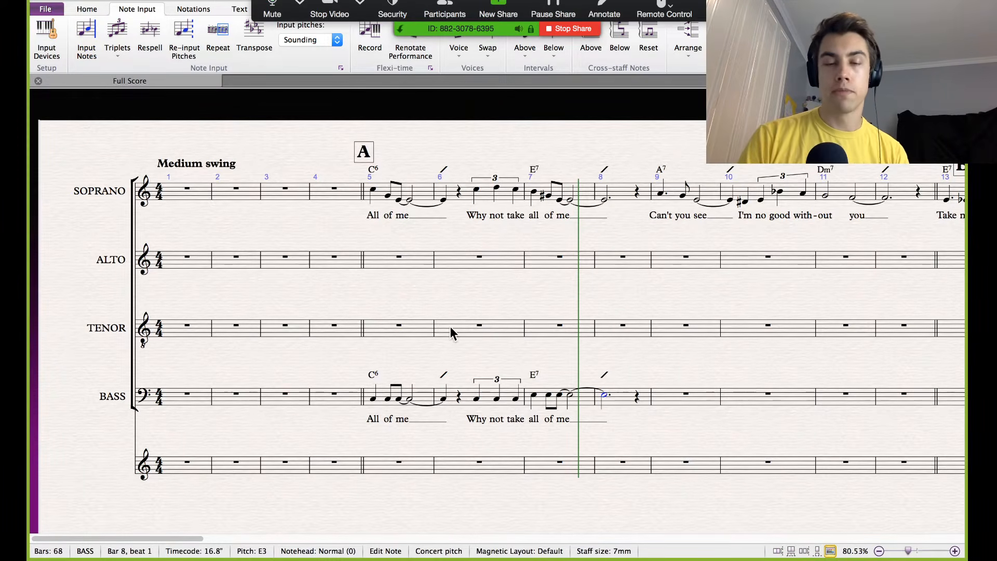
Step: Fill in four-note C6 chords below the Soprano melody in bar 5 on "All" (E4, G4, A4, C5) and "of"
click(373, 193)
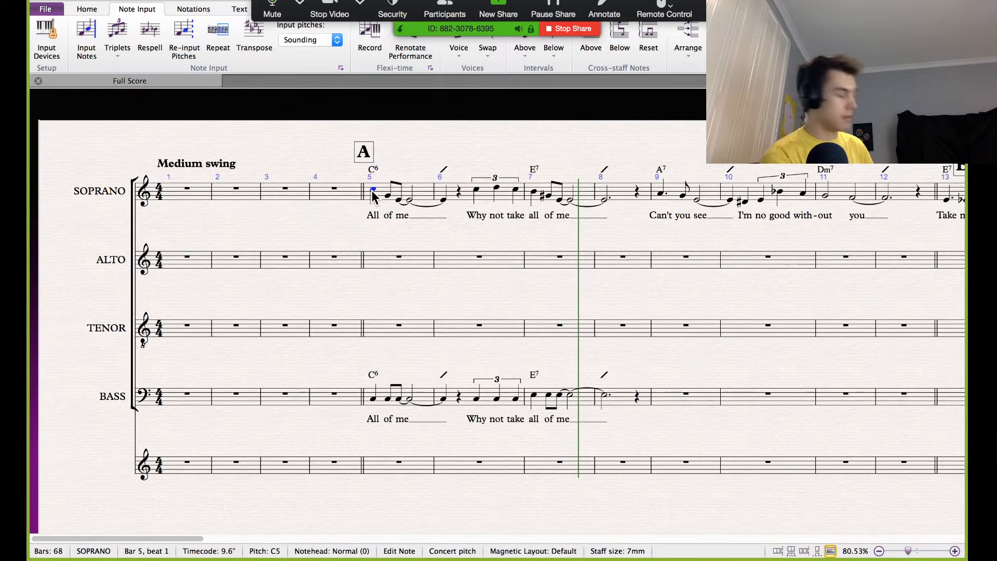
key(n)
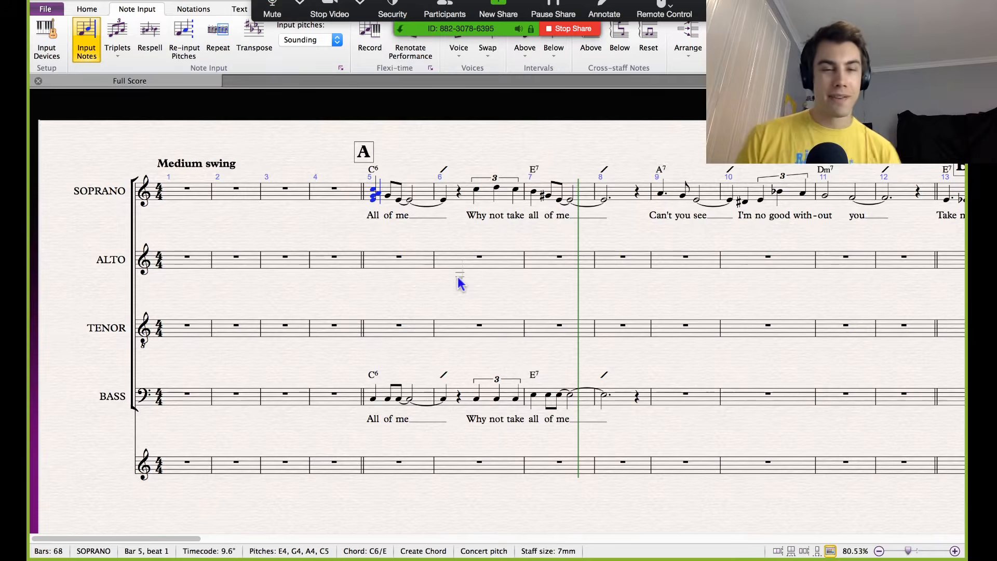
key(Escape)
click(388, 197)
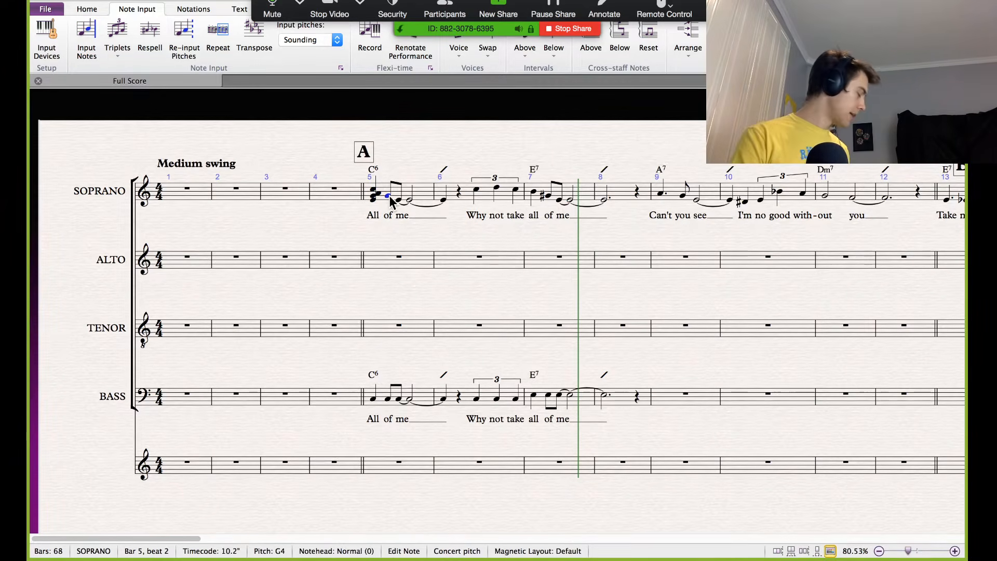
key(n)
key(Escape)
key(Right)
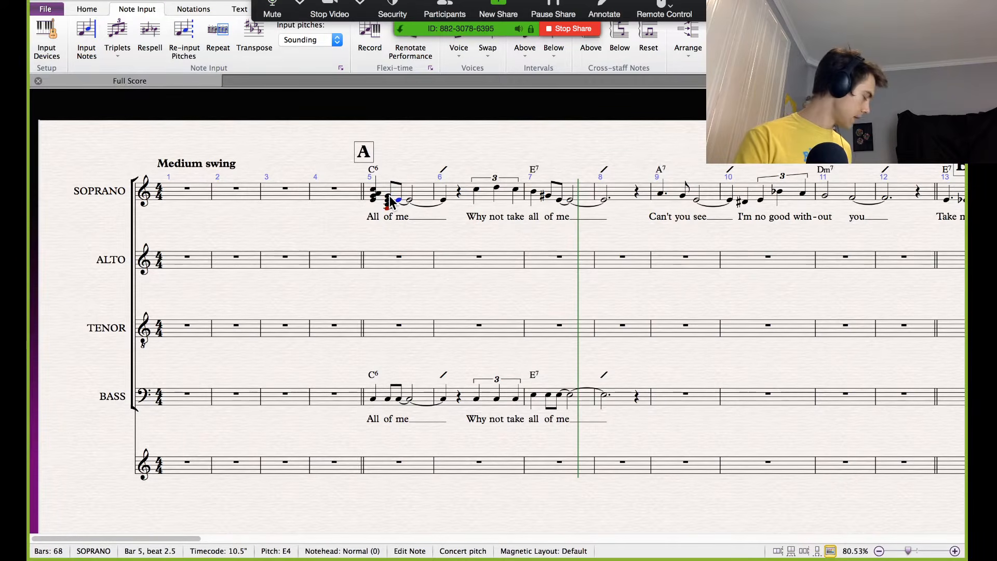
Step: Fill in four-note C6 chords below the Soprano's E4 on "me" and its tied notes into bar 6
key(n)
key(Escape)
key(Right)
key(n)
key(Escape)
key(Right)
key(n)
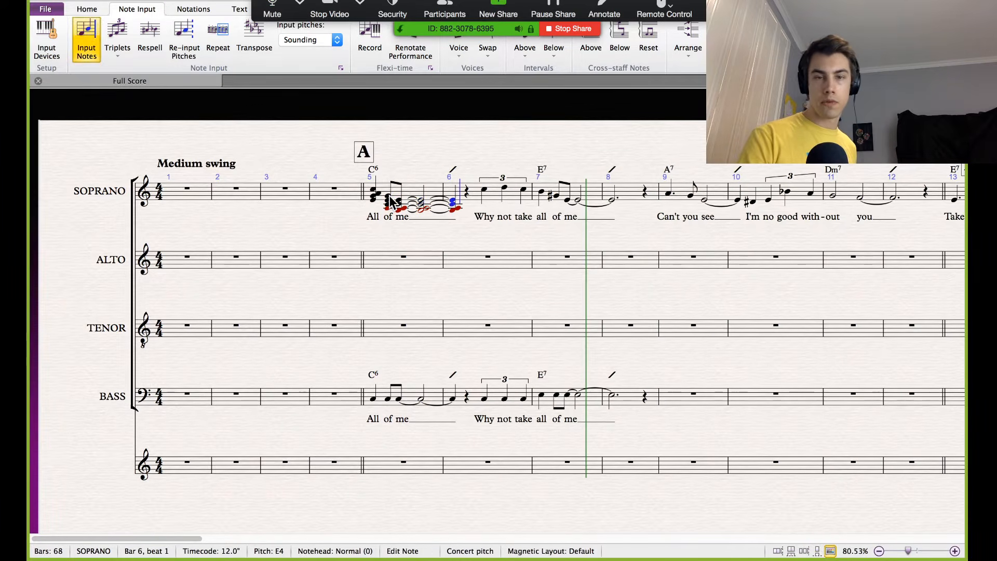
key(Escape)
key(Right)
key(Right)
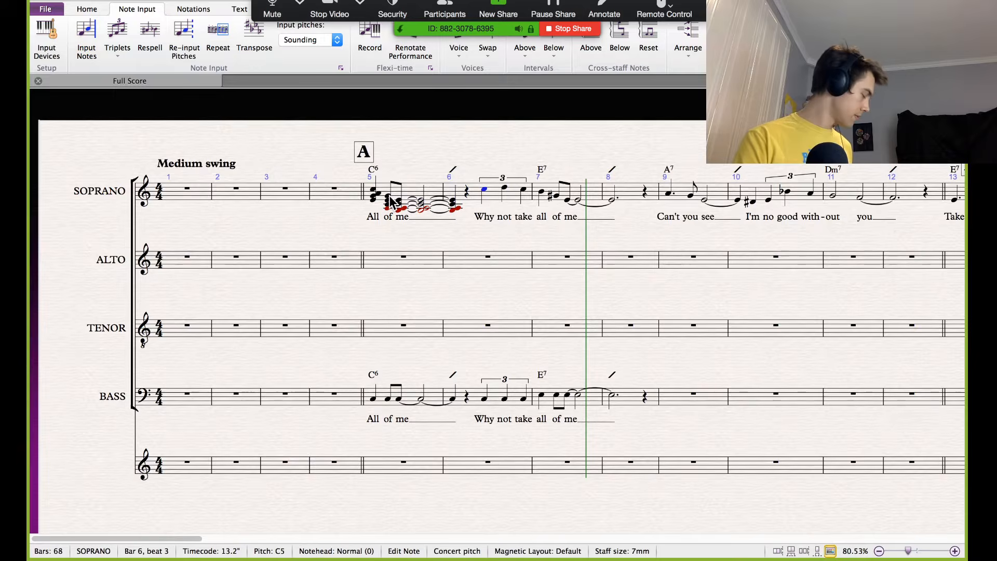
Step: Fill in four-note chords below the Soprano triplet "Why not take" in bar 6, starting with E4, G4, A4, C5
key(n)
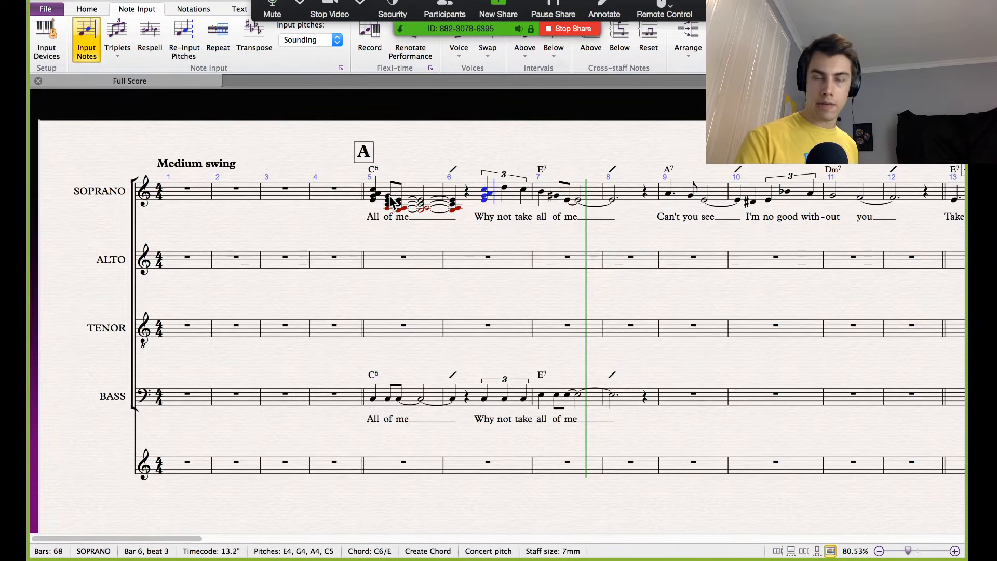
key(Escape)
key(Right)
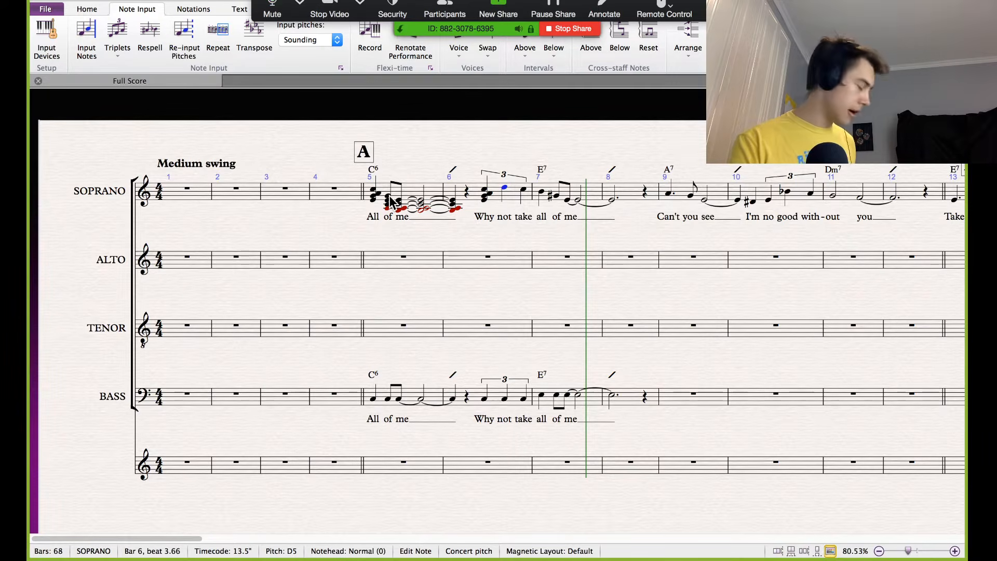
key(n)
key(ctrl+z)
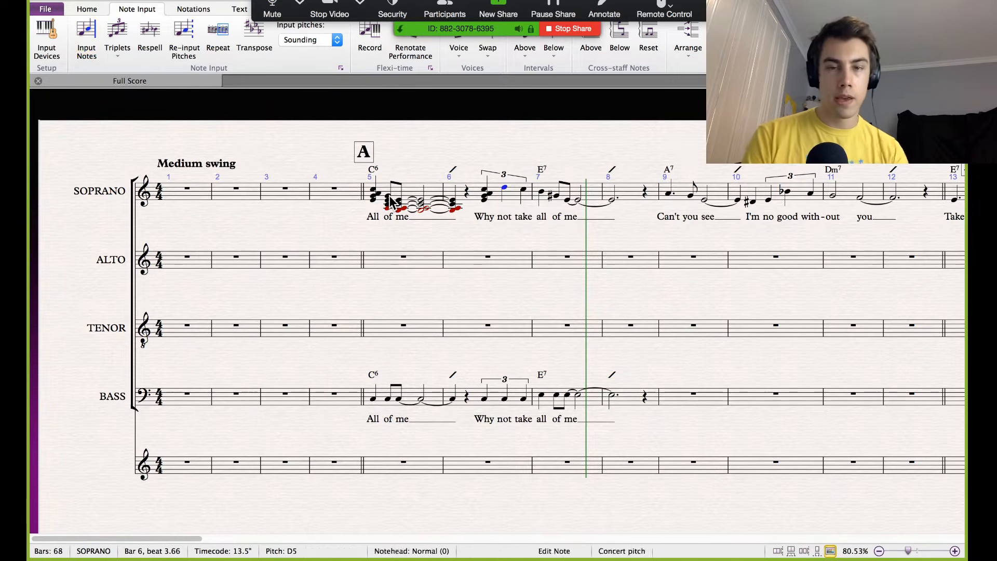
key(Right)
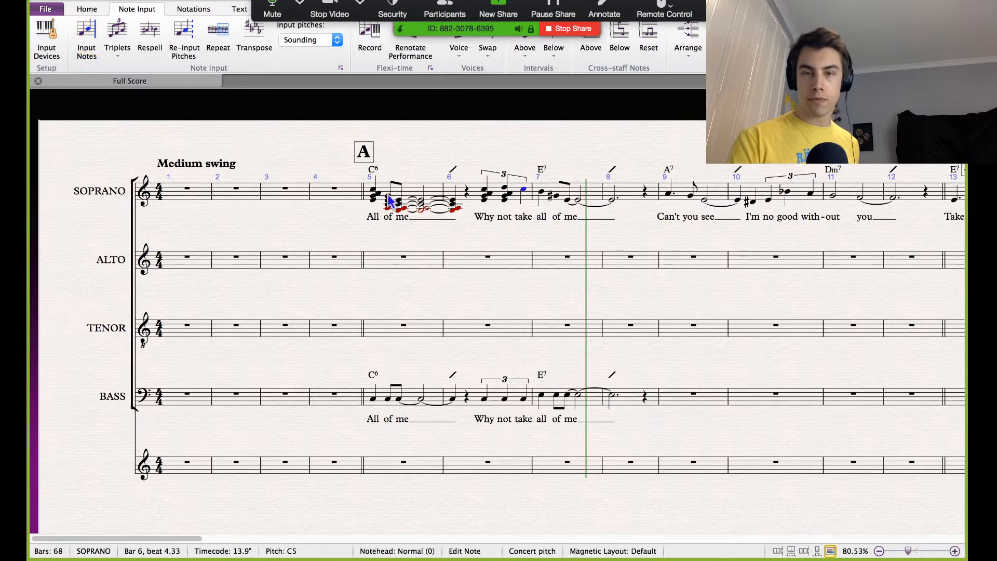
key(Escape)
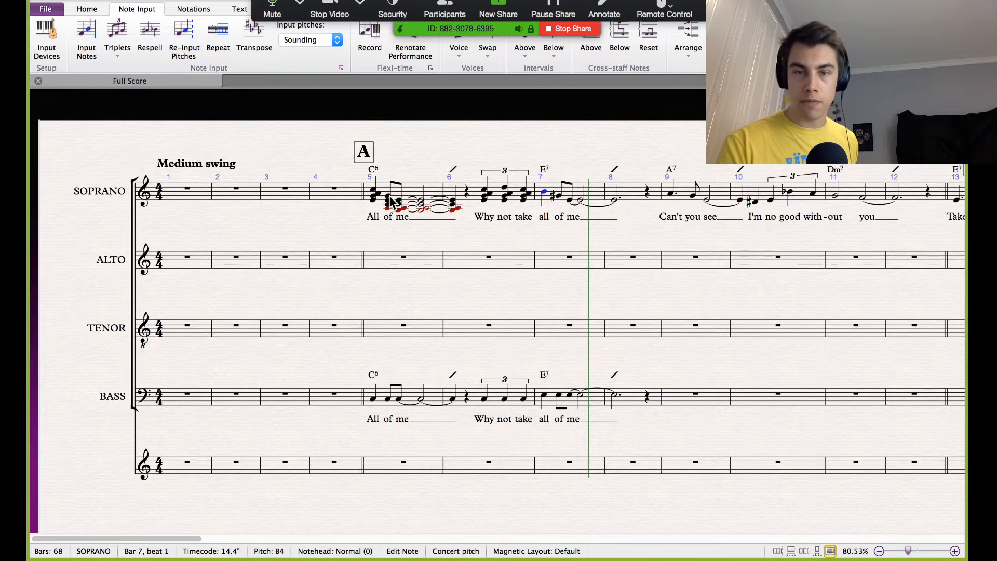
Step: Fill in four-note E7 chords below the Soprano melody on "all of me" in bar 7 and the tied note in bar 8
key(n)
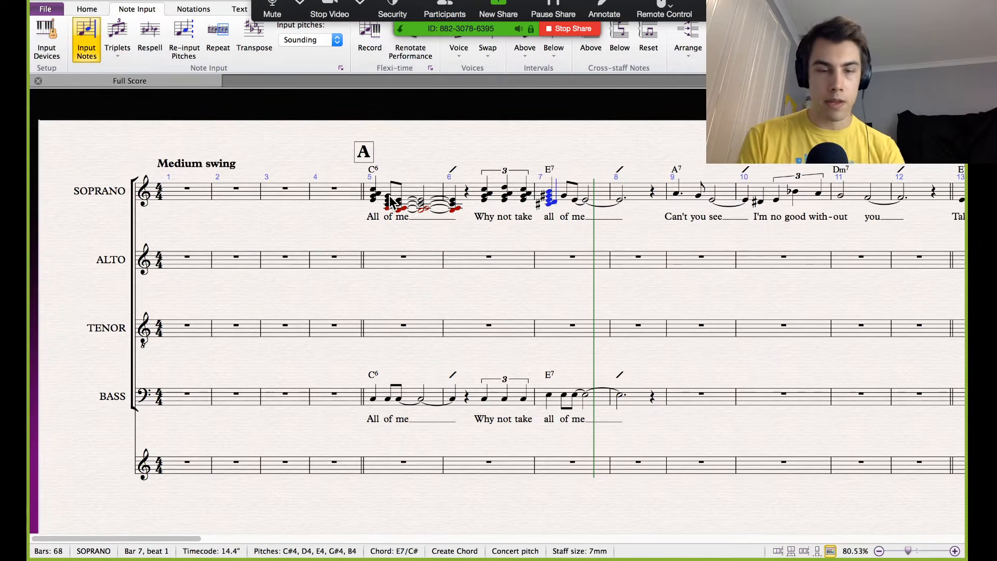
key(ctrl+z)
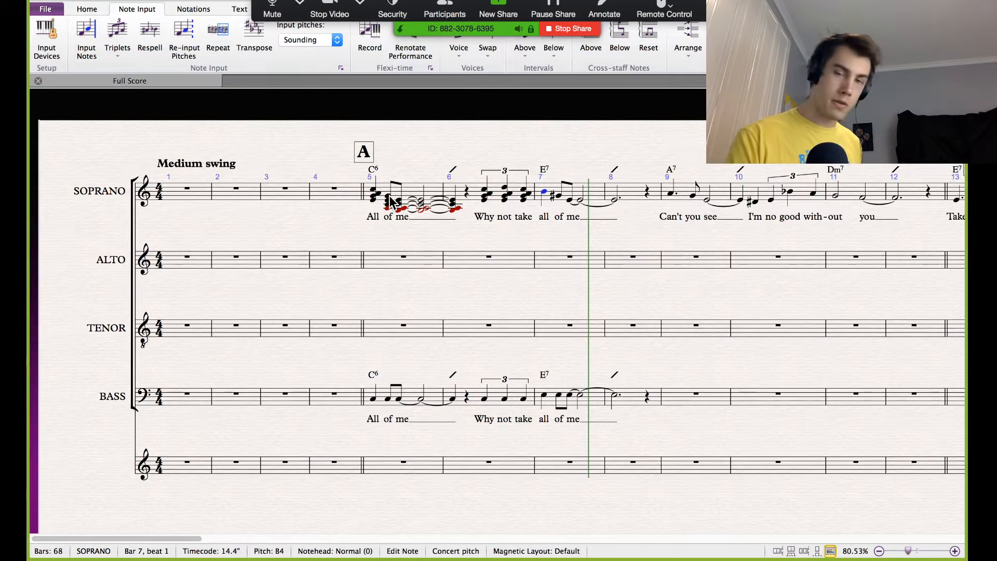
key(Escape)
key(Right)
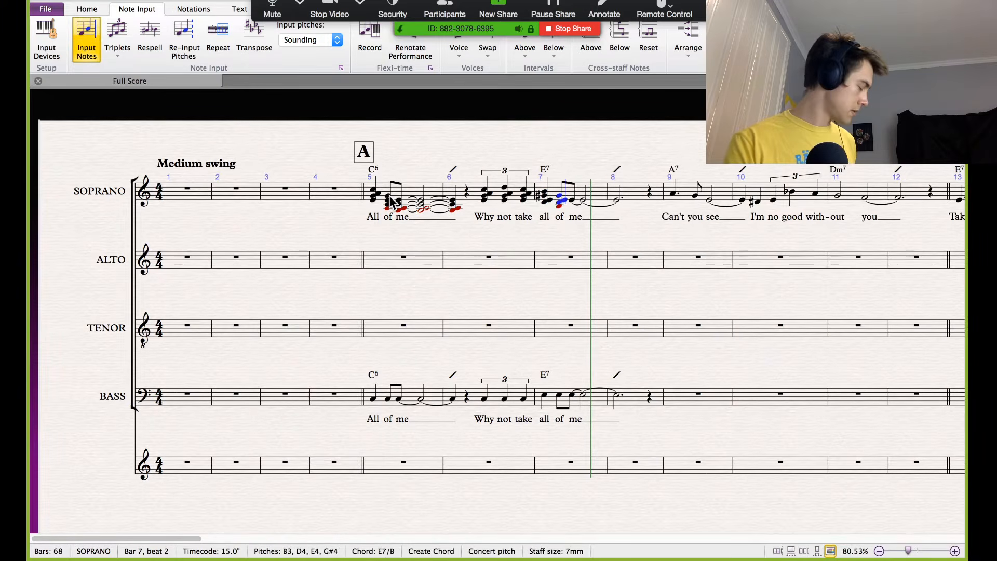
key(Right)
key(Right)
key(Right)
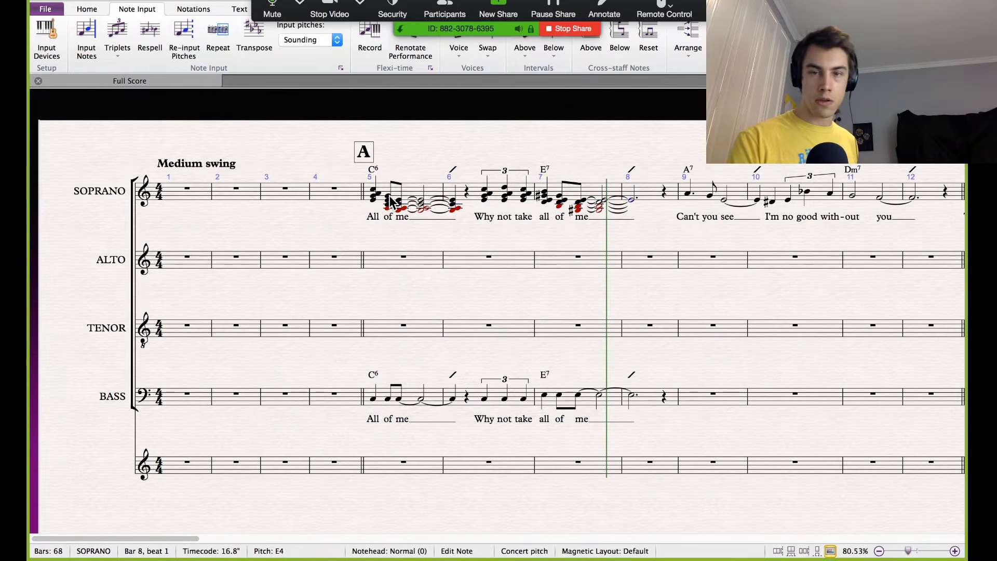
key(Escape)
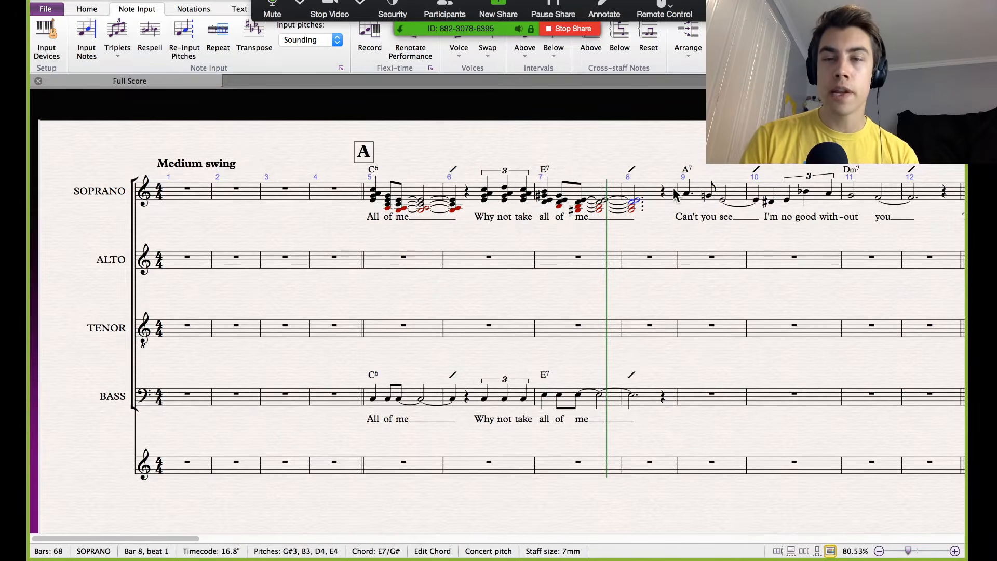
Step: Cut the Soprano chords in bars 5 to 8 and arrange them across the Soprano, Alto and Tenor staves using the Standard Arrangement style
click(657, 195)
shift+click(410, 185)
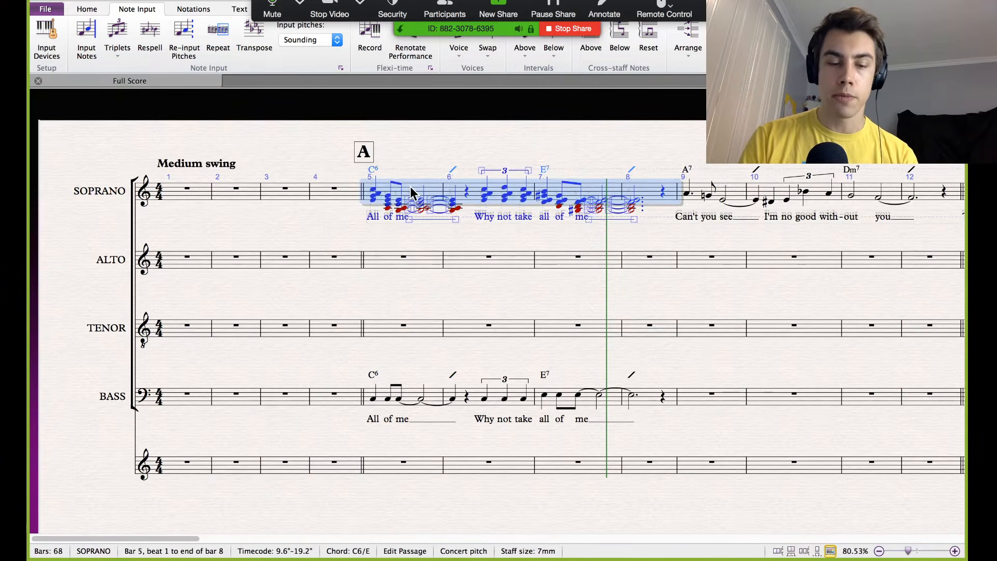
key(Delete)
shift+click(391, 323)
key(super+shift+v)
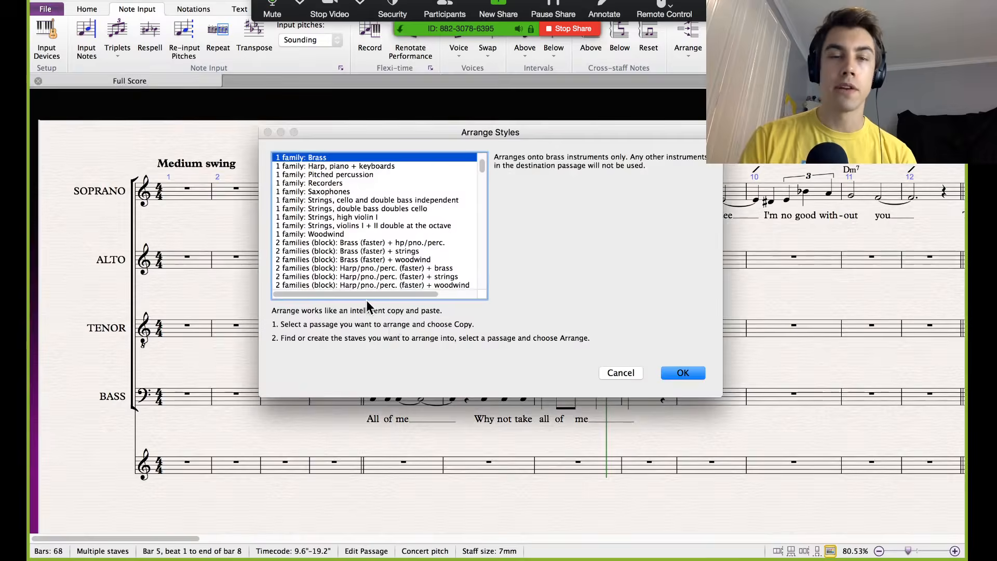
scroll(370, 224, up, 1)
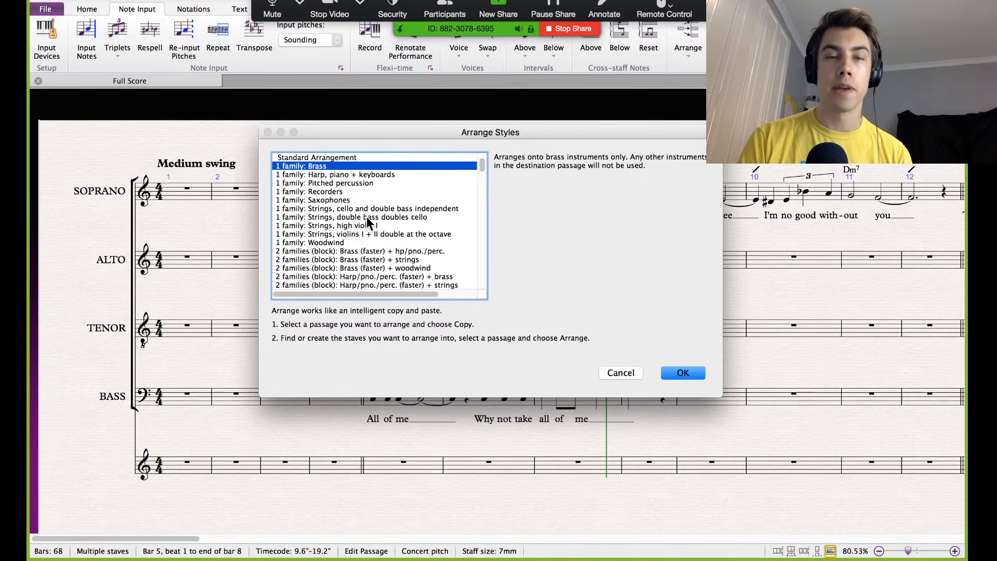
click(359, 158)
click(682, 374)
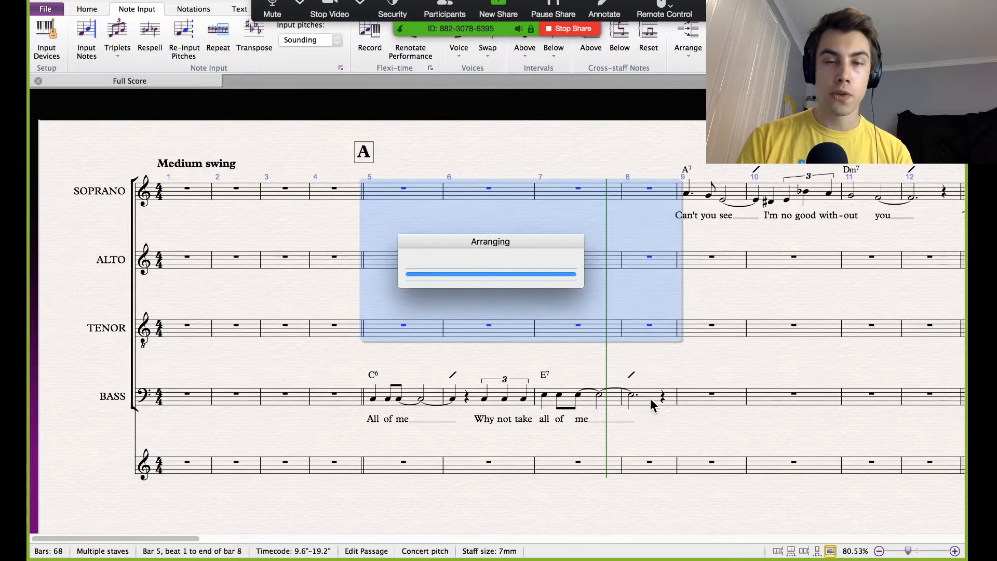
shift+click(628, 397)
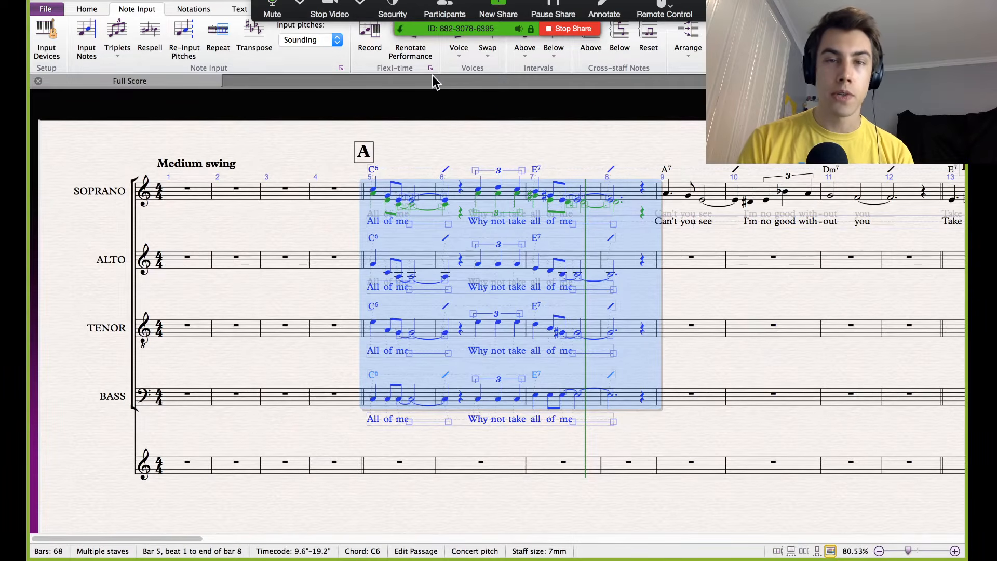
click(87, 11)
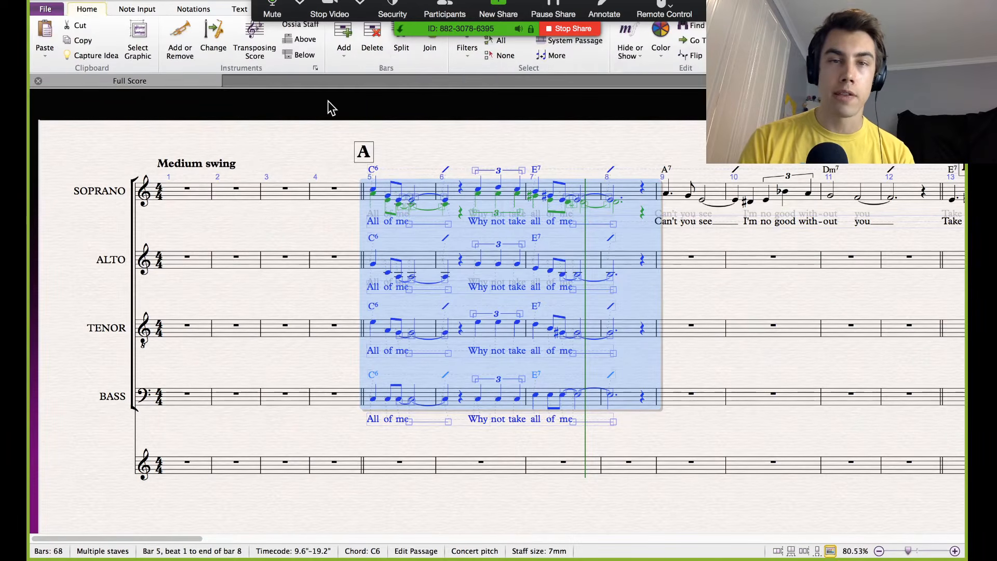
click(463, 52)
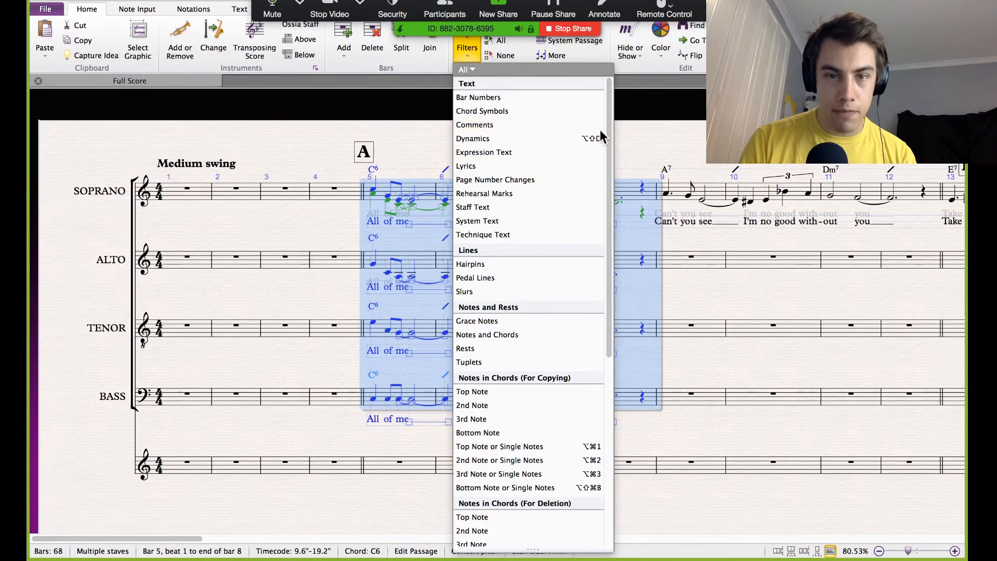
click(669, 141)
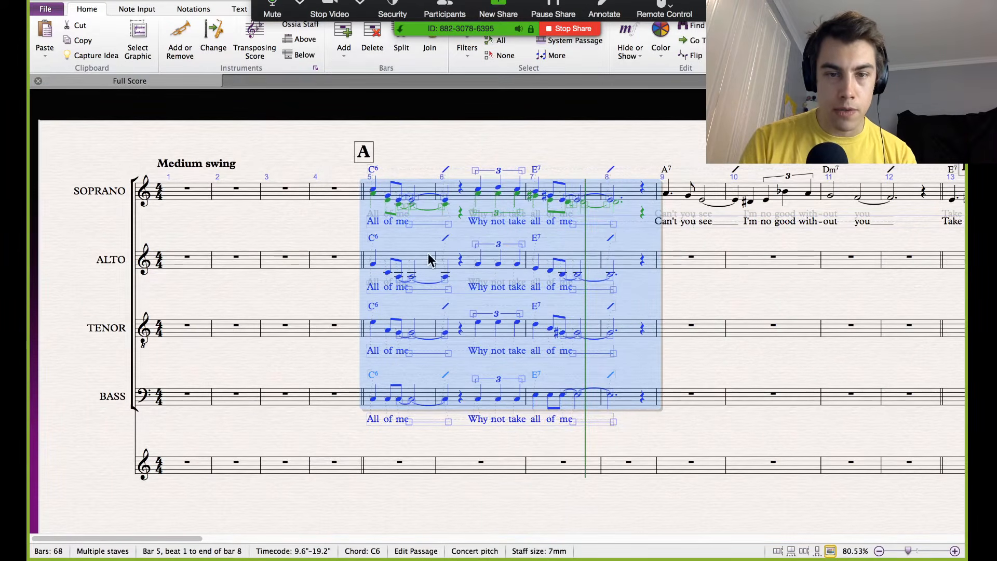
key(Escape)
Step: Delete the chord symbols from the Alto, Tenor and Bass staves in bars 5 to 8
click(629, 399)
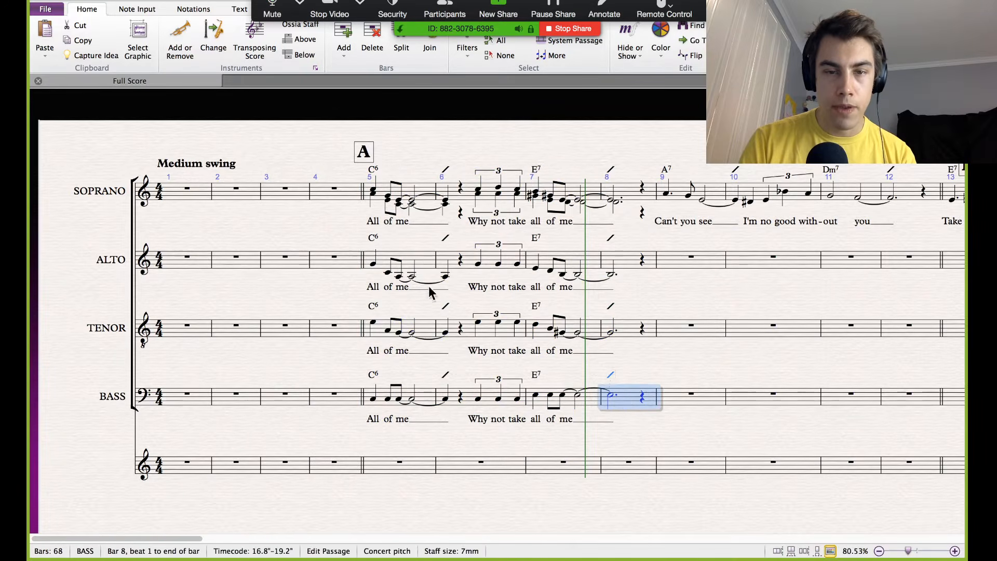
shift+click(418, 261)
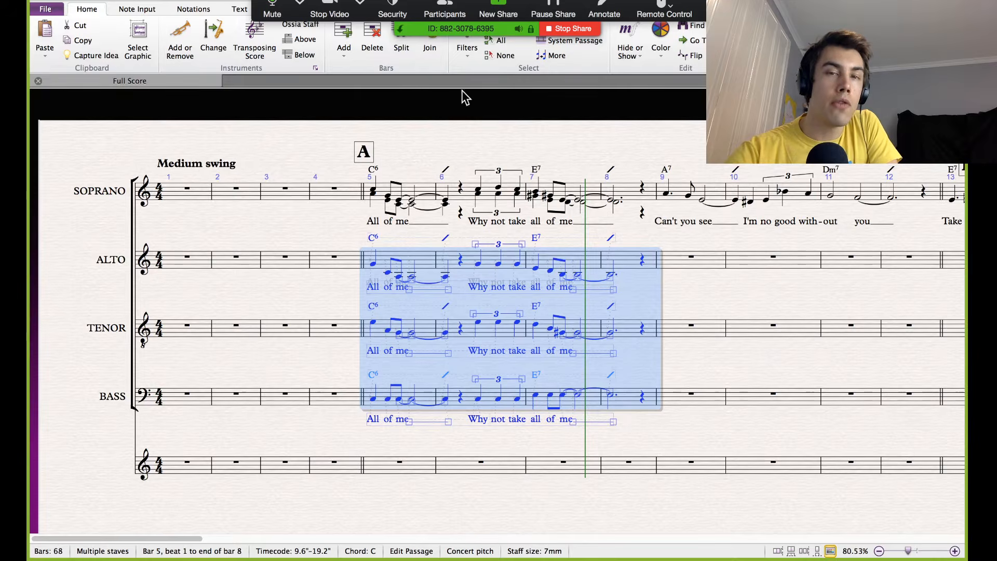
click(472, 56)
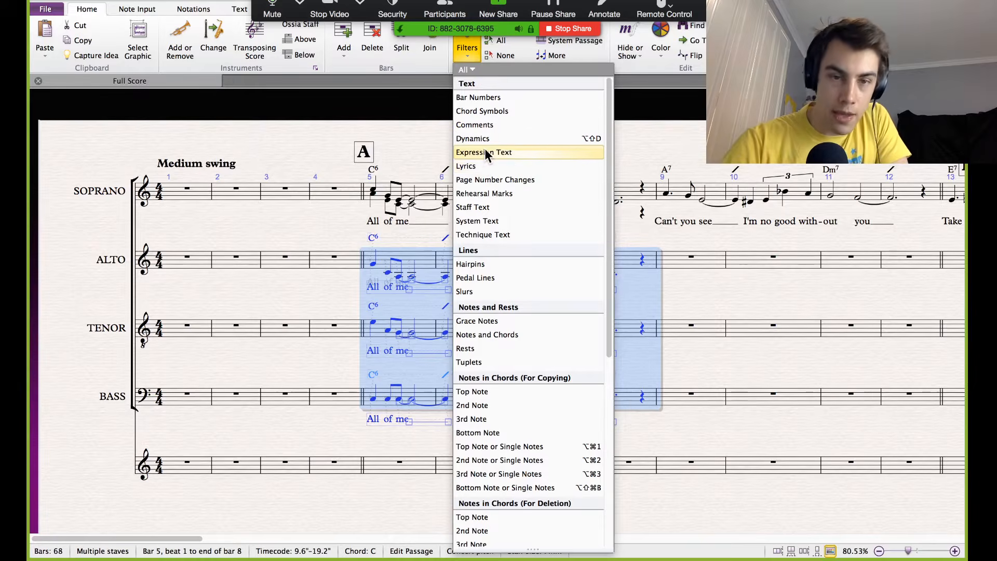
click(492, 116)
key(Delete)
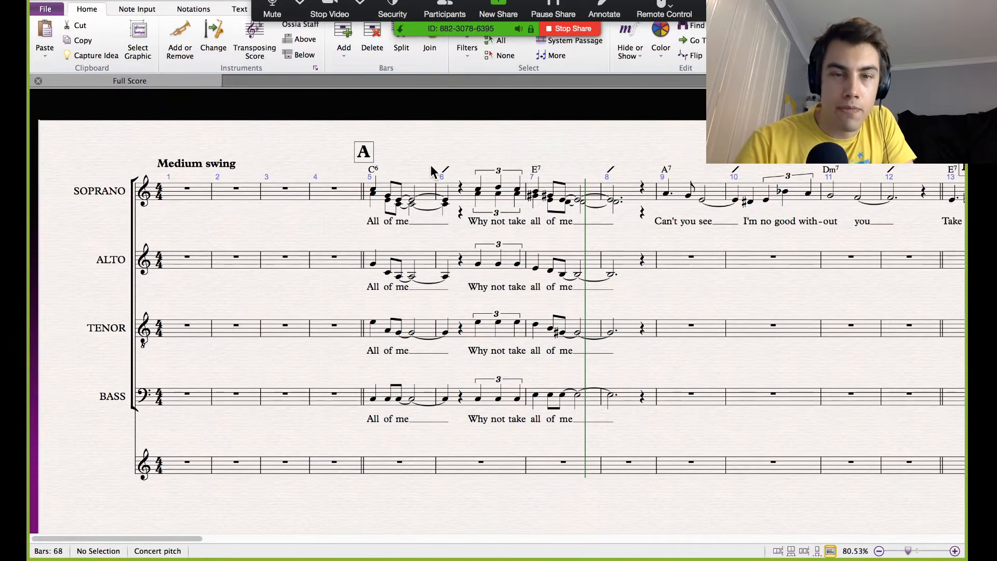
Step: Play back the four-part harmonisation from the first Soprano note of bar 5 and stop at the end of bar 8
click(374, 194)
key(p)
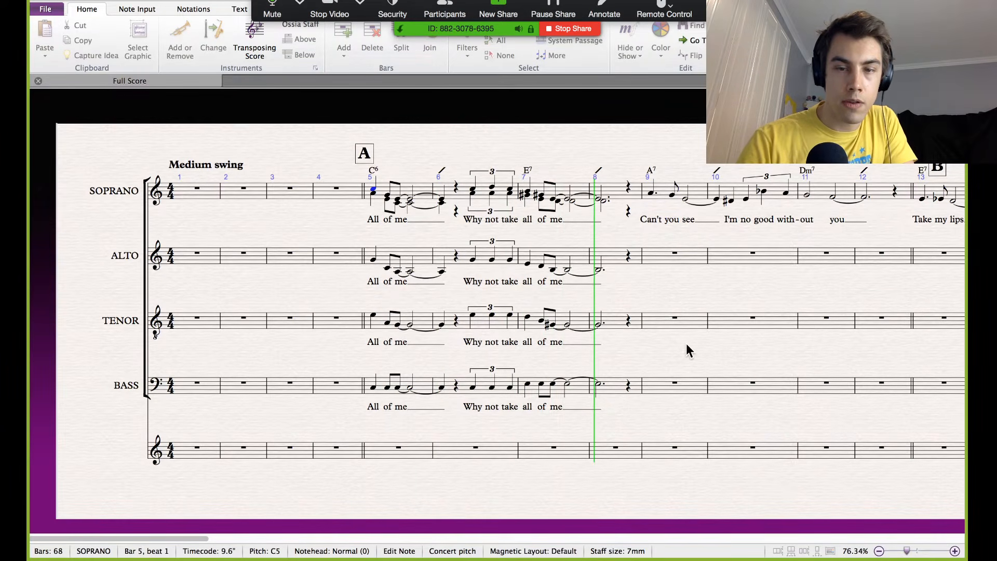
key(space)
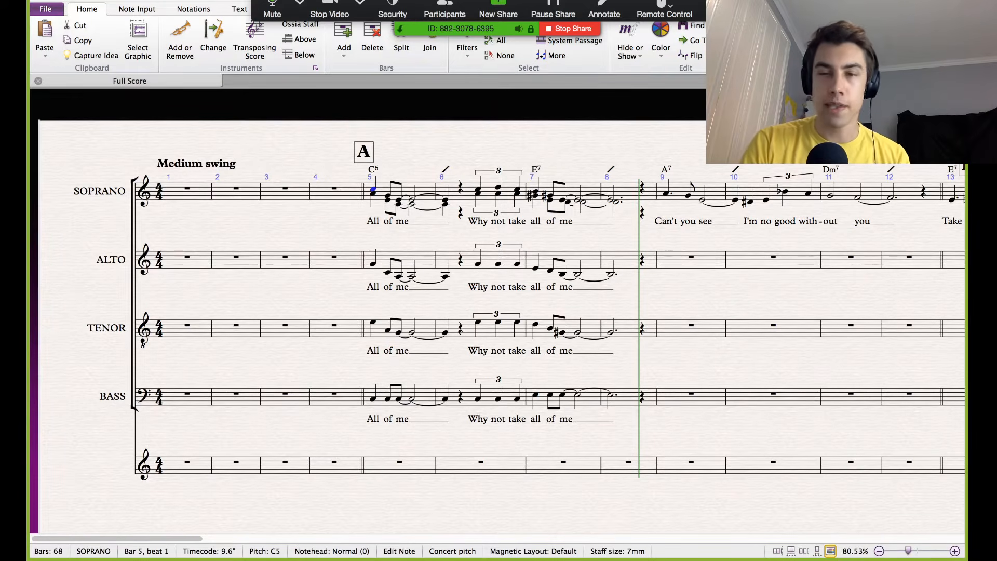
Step: Examine the Soprano melody and chord symbols from bar 9 onwards alongside the arranged bars 5 to 8
scroll(725, 391, right, 3)
scroll(725, 390, down, 1)
scroll(725, 390, right, 5)
scroll(725, 391, up, 1)
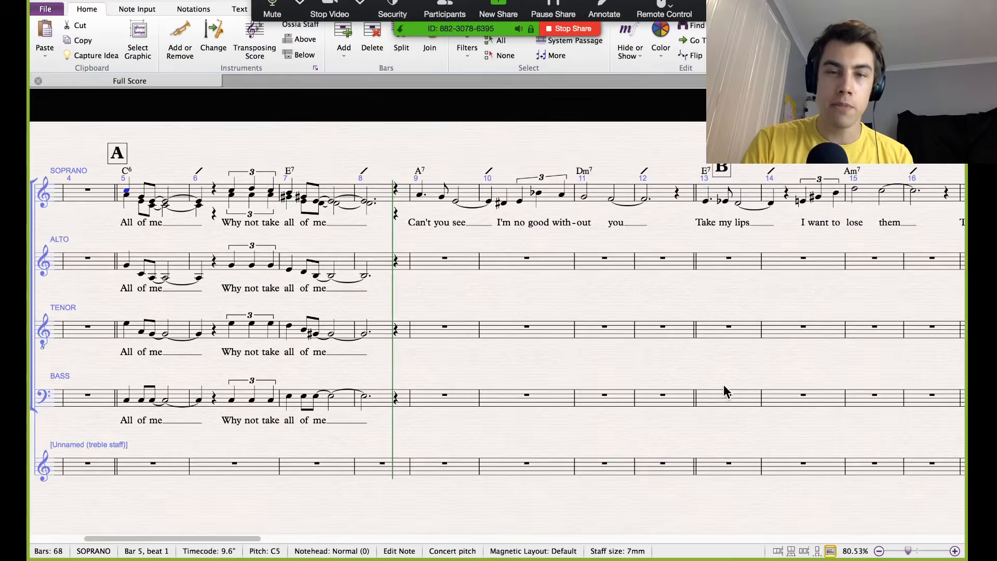
scroll(724, 384, right, 2)
scroll(724, 385, right, 1)
scroll(724, 385, up, 1)
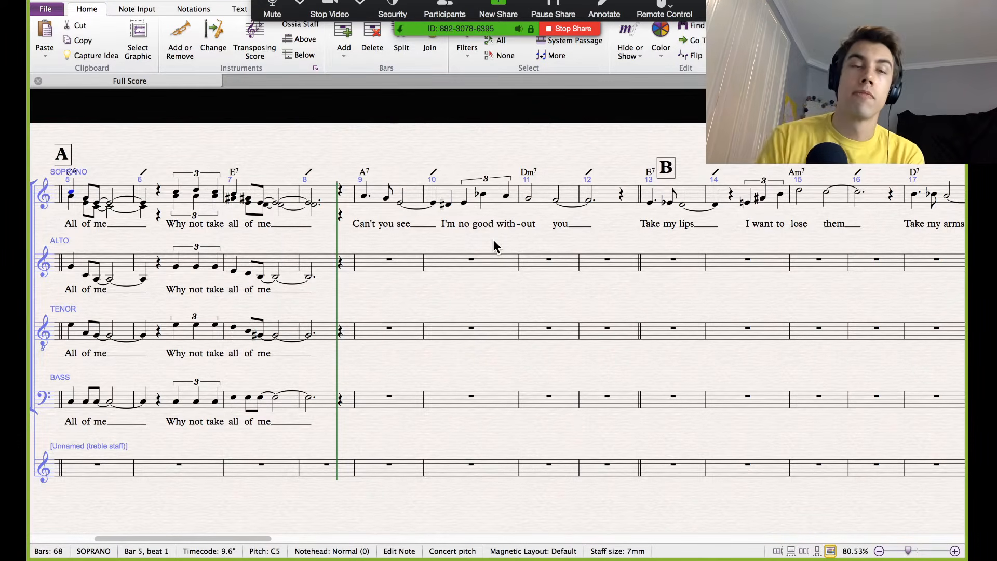
scroll(494, 244, left, 3)
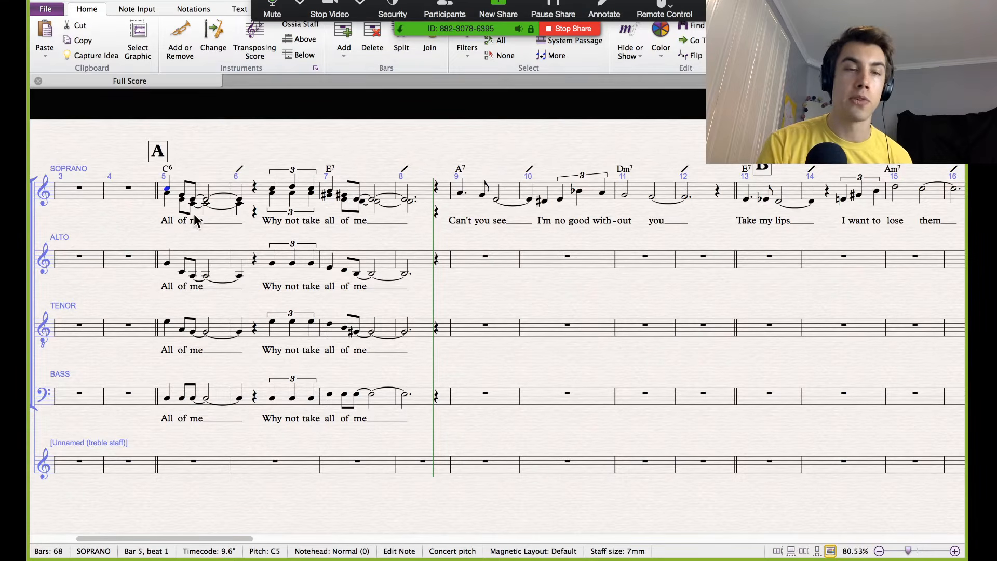
scroll(400, 259, right, 1)
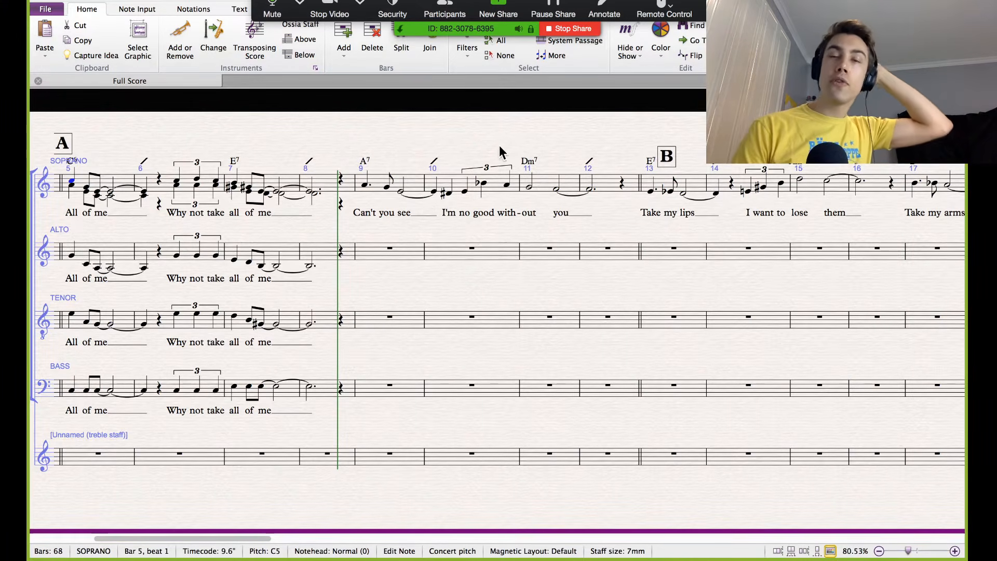
Step: Change the Soprano chord symbols to Em7 at bar 9 and A7 at bar 10
key(Escape)
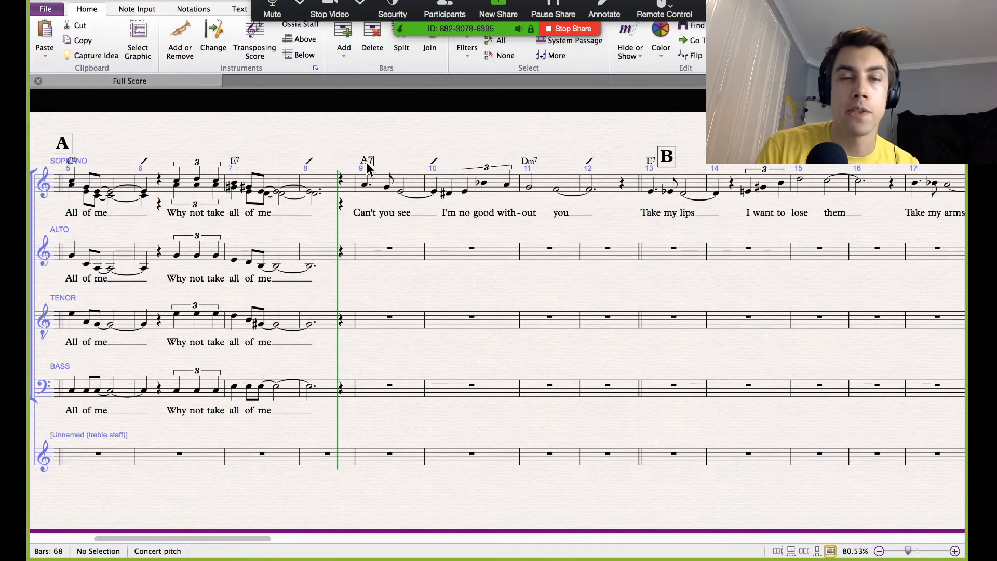
key(BackSpace)
key(BackSpace)
text(em7)
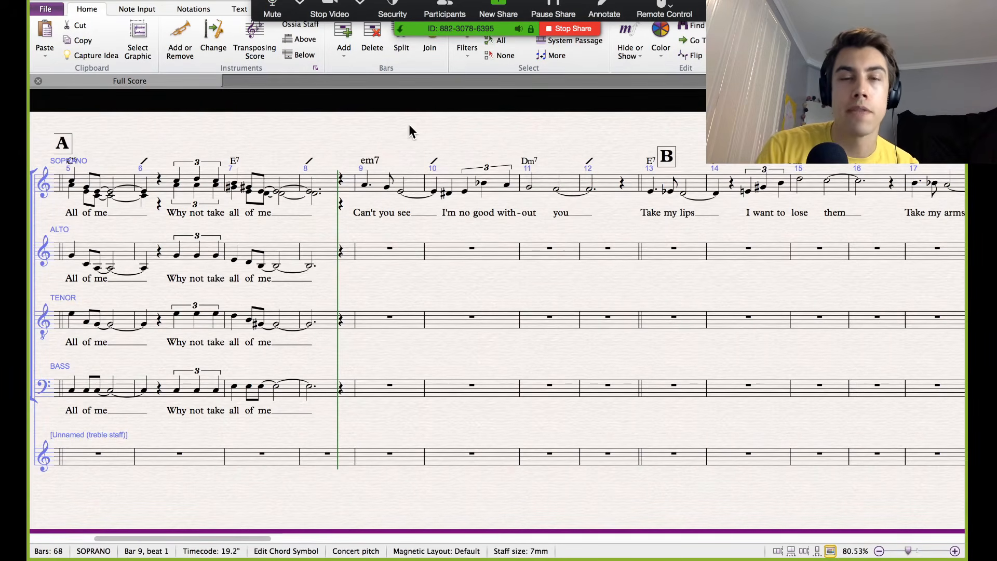
key(Escape)
key(Escape)
double_click(434, 162)
text(A7)
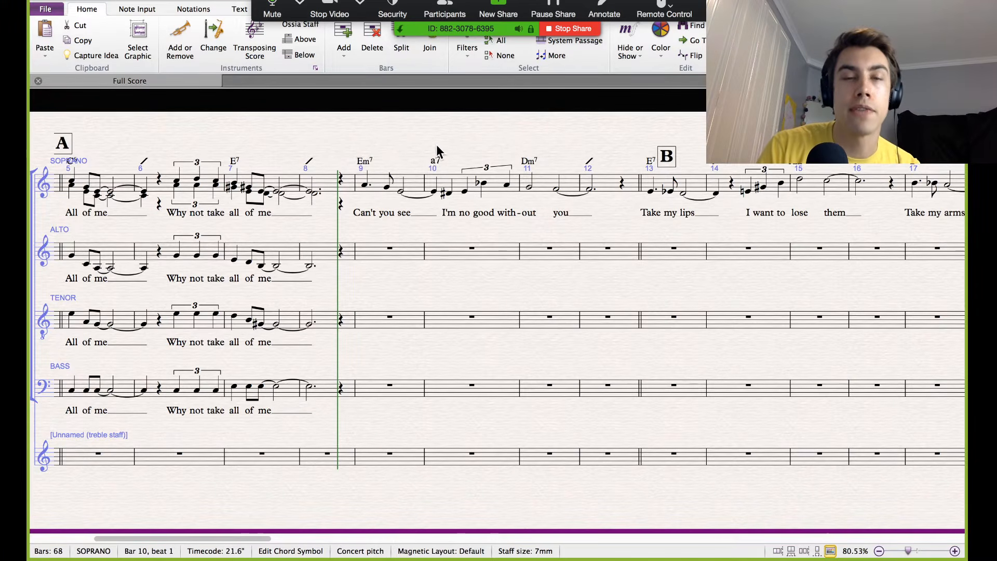
key(Escape)
key(Escape)
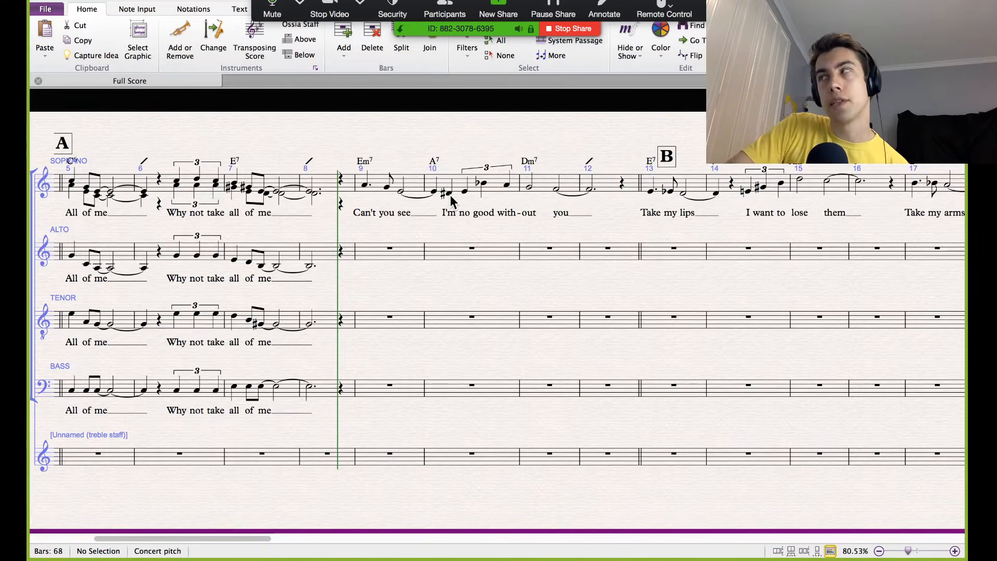
Step: Copy the Soprano melody, lyrics and chord symbols of bars 9 to 12 onto the Bass staff
click(376, 178)
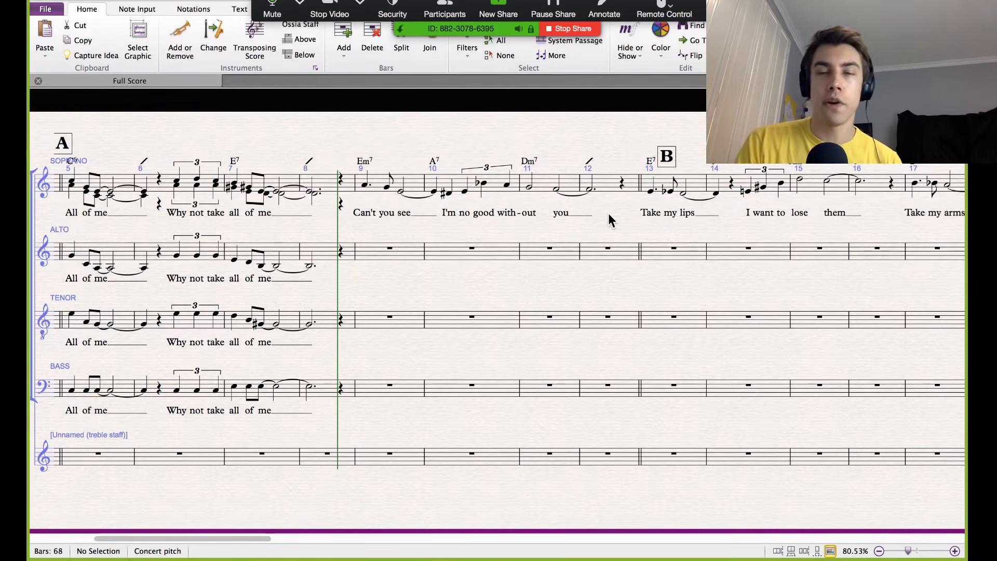
shift+click(604, 182)
alt+click(374, 387)
Step: Lower the Bass notes on "Can't you see" in bar 9 to E3
click(371, 368)
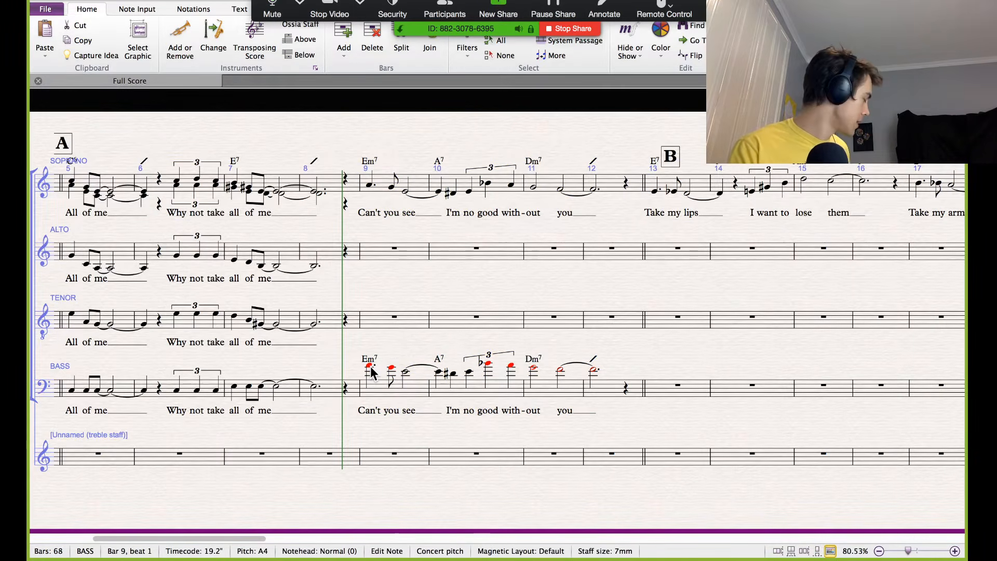
key(ctrl+Down)
key(Right)
key(ctrl+Down)
key(Right)
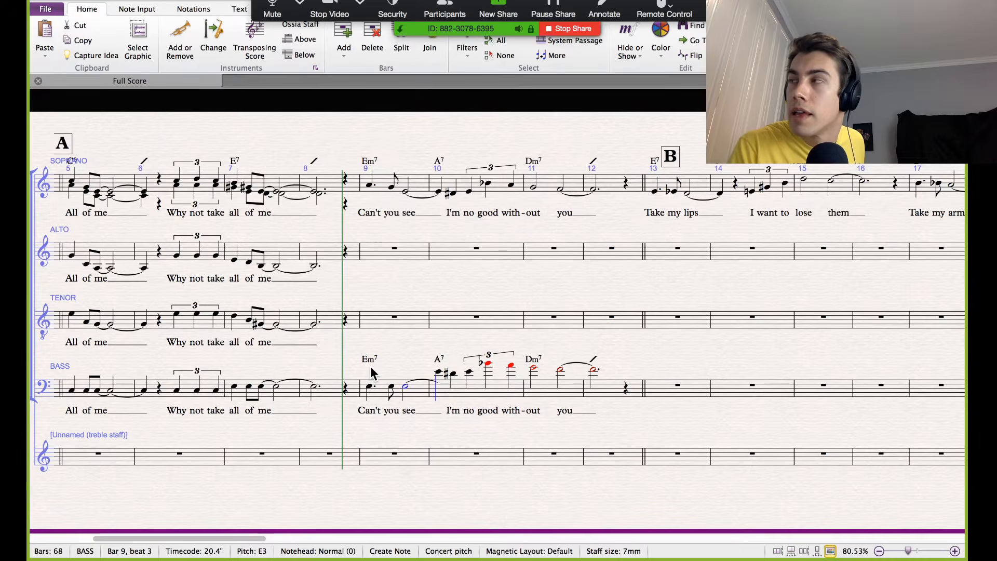
click(419, 393)
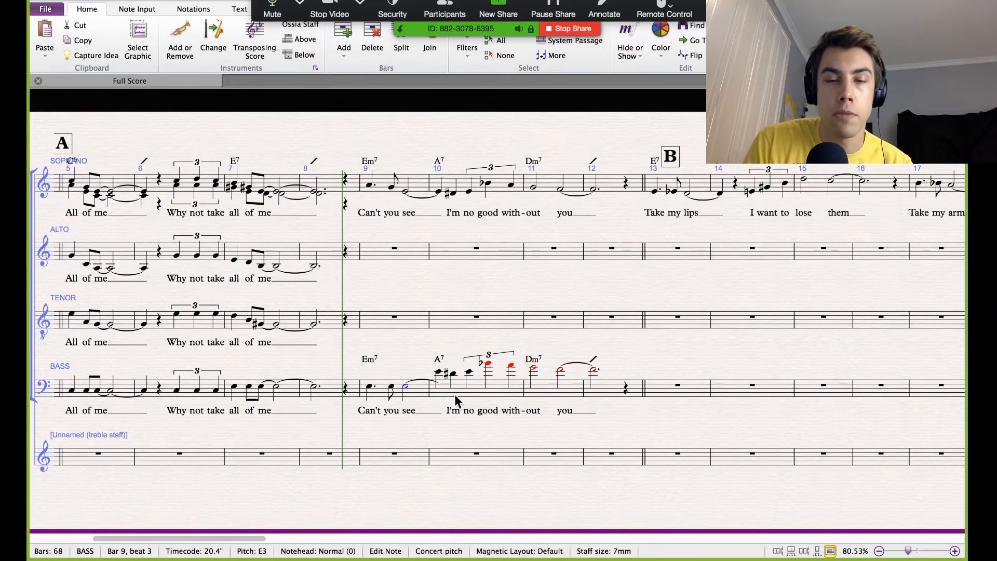
Step: Lower the copied Bass melody in bar 10 and set its first note to E3
click(473, 392)
key(ctrl+Down)
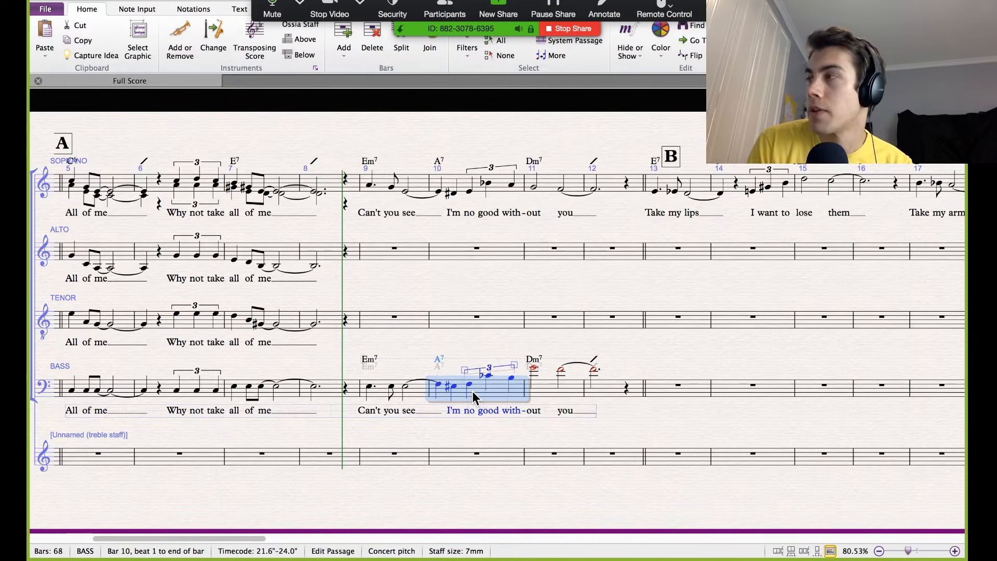
click(437, 387)
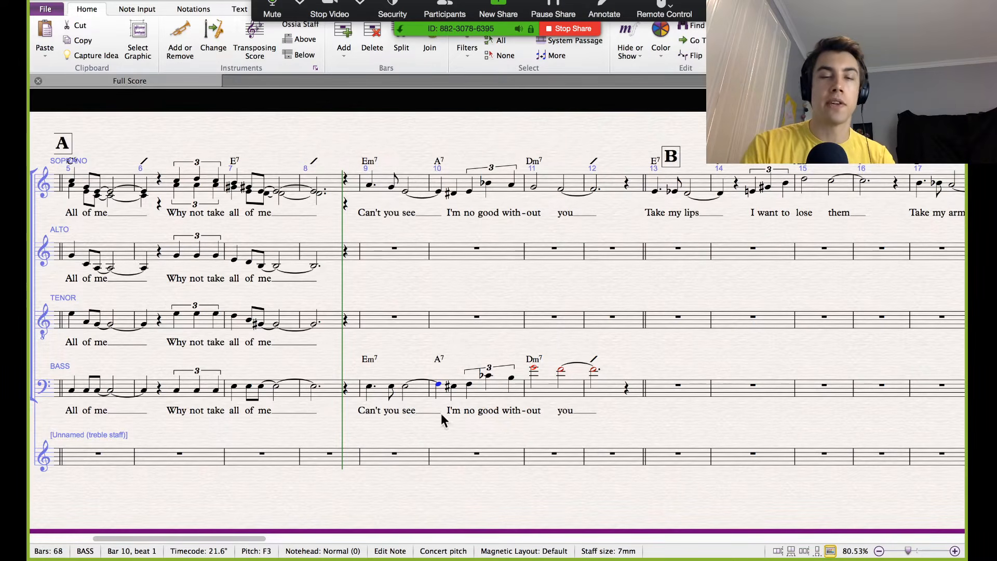
key(Down)
Step: Show the Keypad and remove the tie from the Bass half note on "see" in bar 9
click(406, 387)
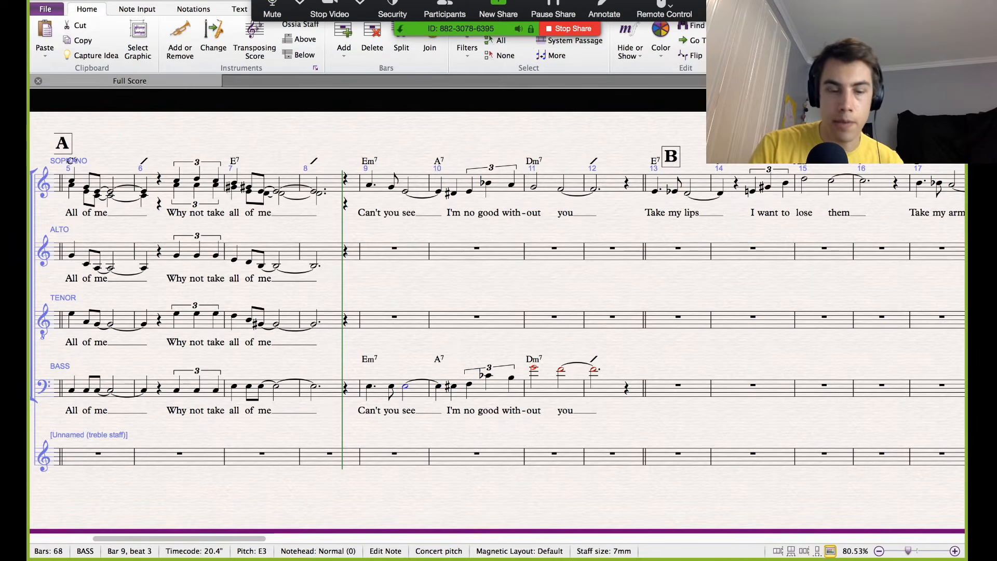
click(503, 11)
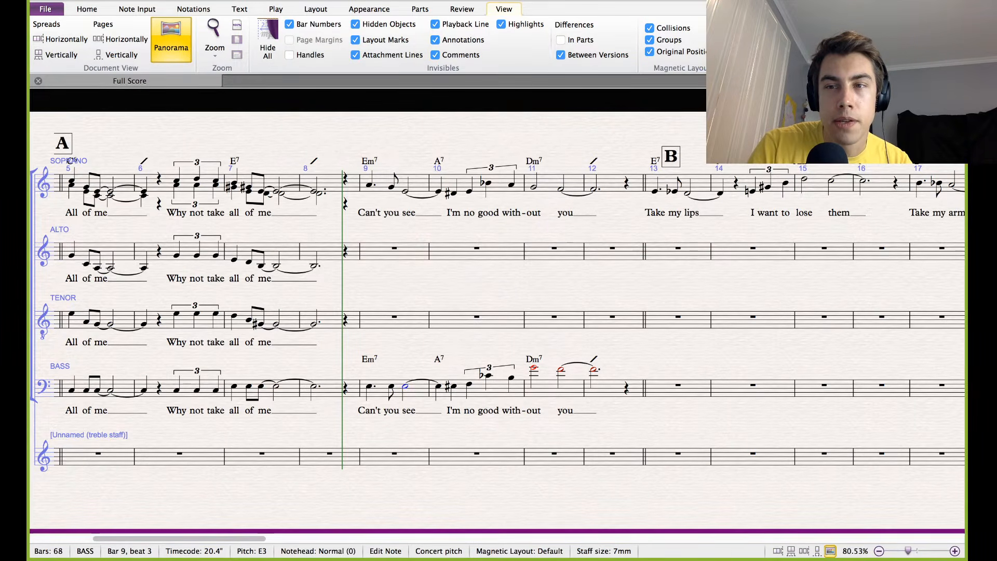
key(super+alt+k)
click(430, 372)
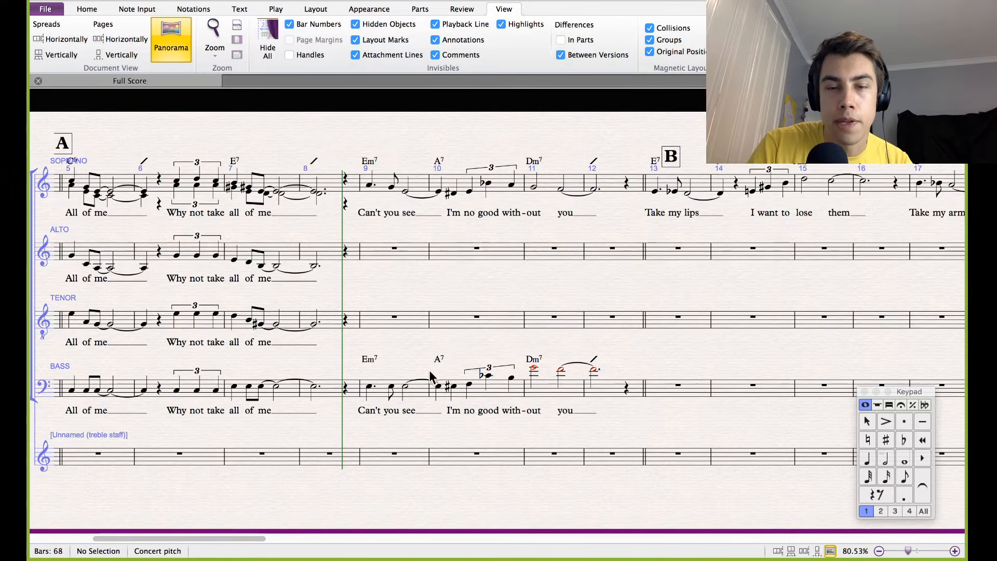
click(445, 398)
click(405, 386)
click(926, 481)
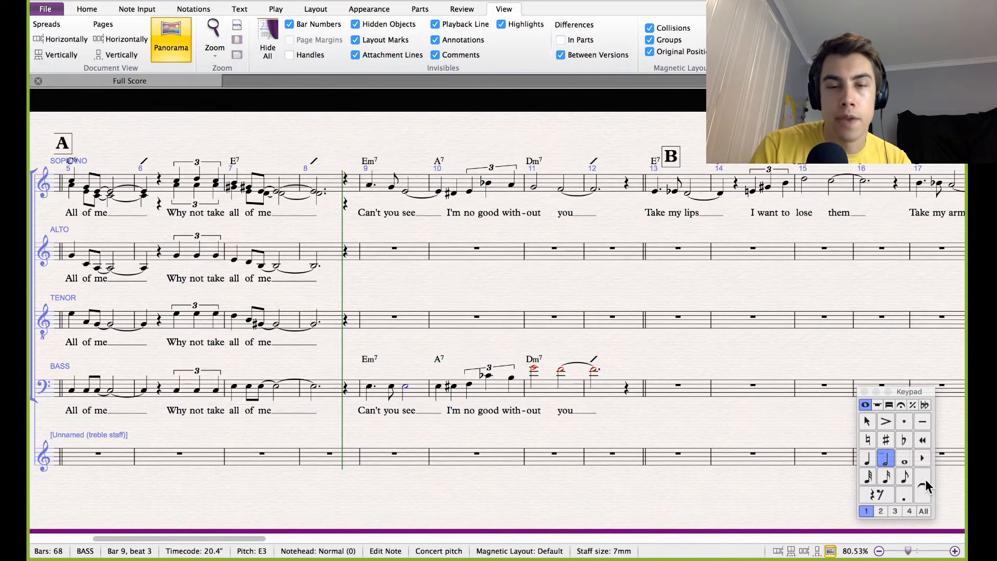
Step: Repitch all Bass notes in bar 10 to A and those in bars 11 and 12 to D3
key(Right)
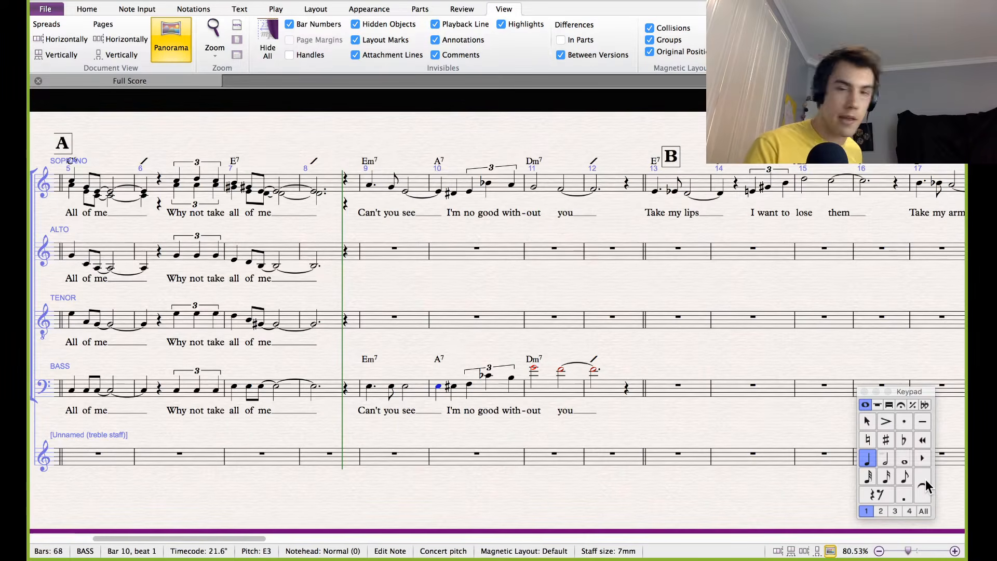
key(a)
key(Right)
key(a)
key(Right)
key(a)
key(Right)
key(a)
key(Right)
key(a)
key(Right)
key(d)
key(Right)
key(d)
key(Right)
key(d)
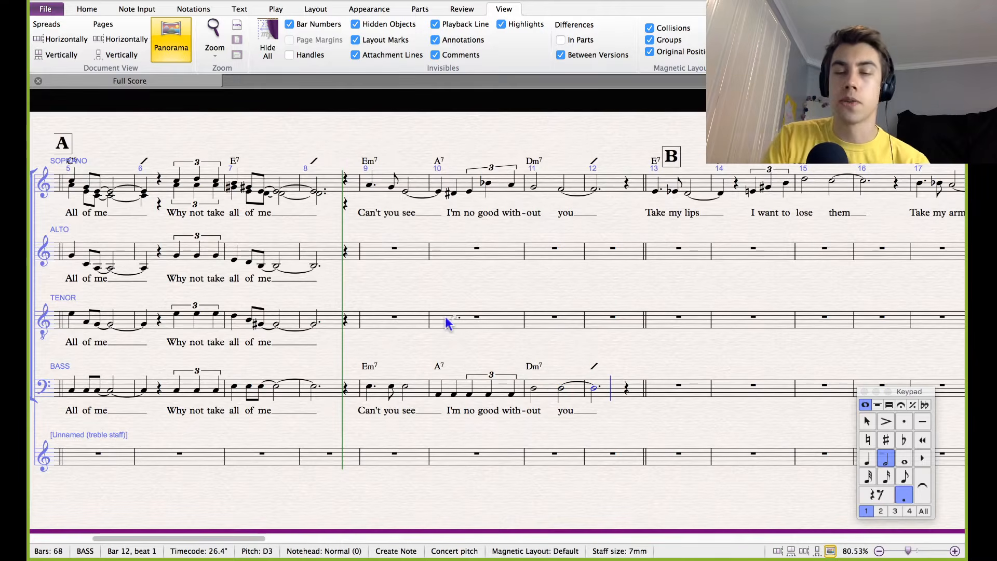
mouse_move(483, 2)
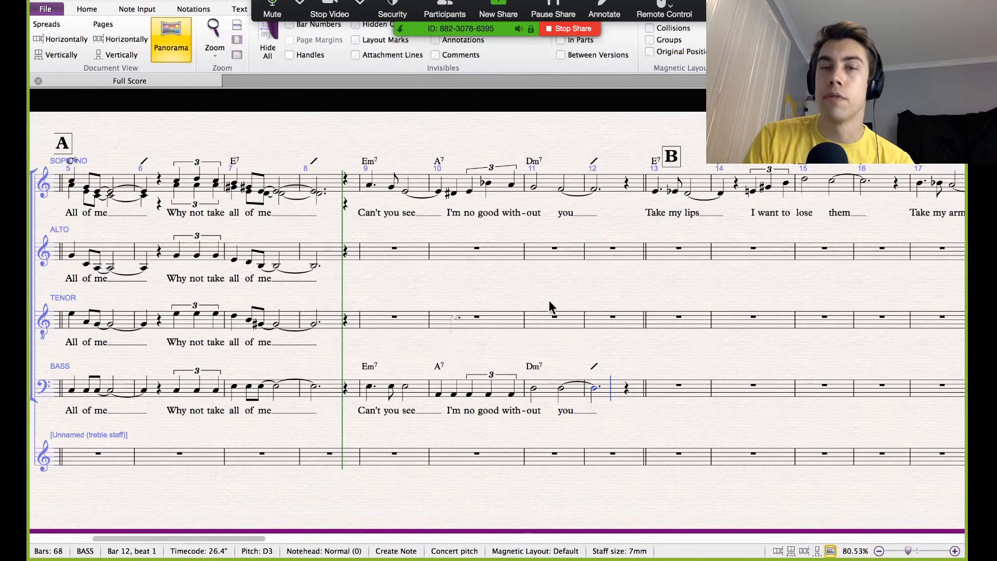
click(569, 133)
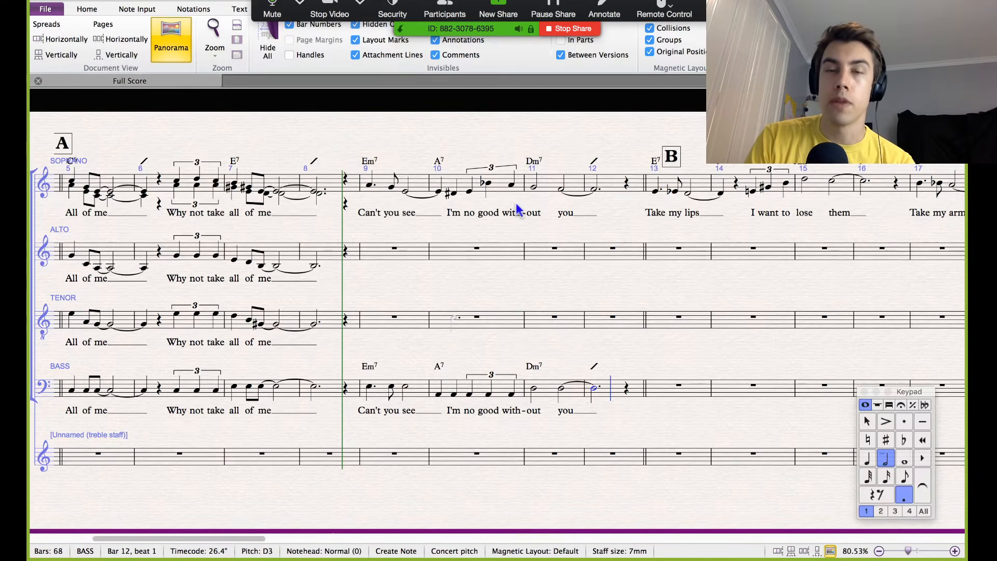
key(Escape)
key(super+z)
key(super+z)
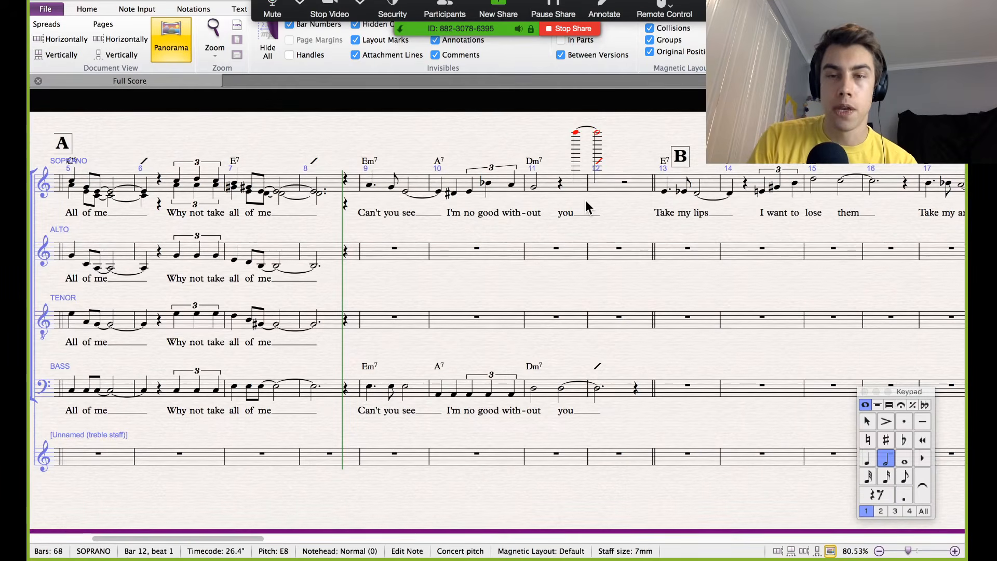
key(Escape)
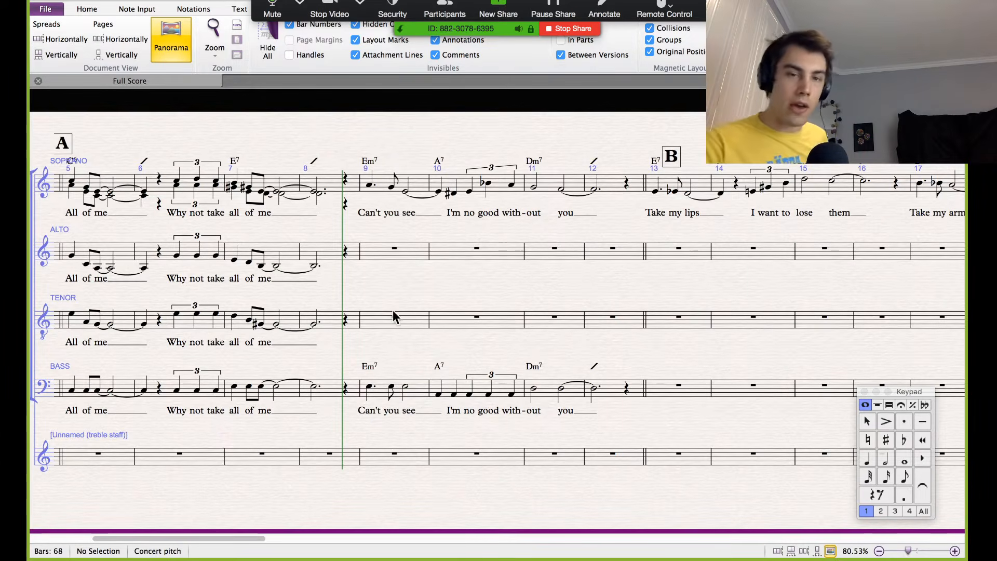
click(370, 186)
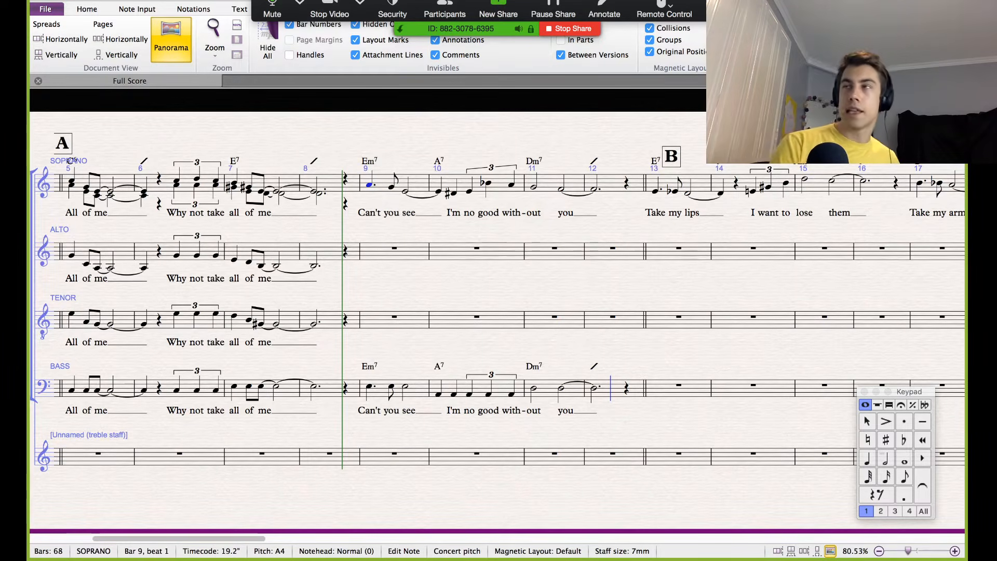
key(super+Tab)
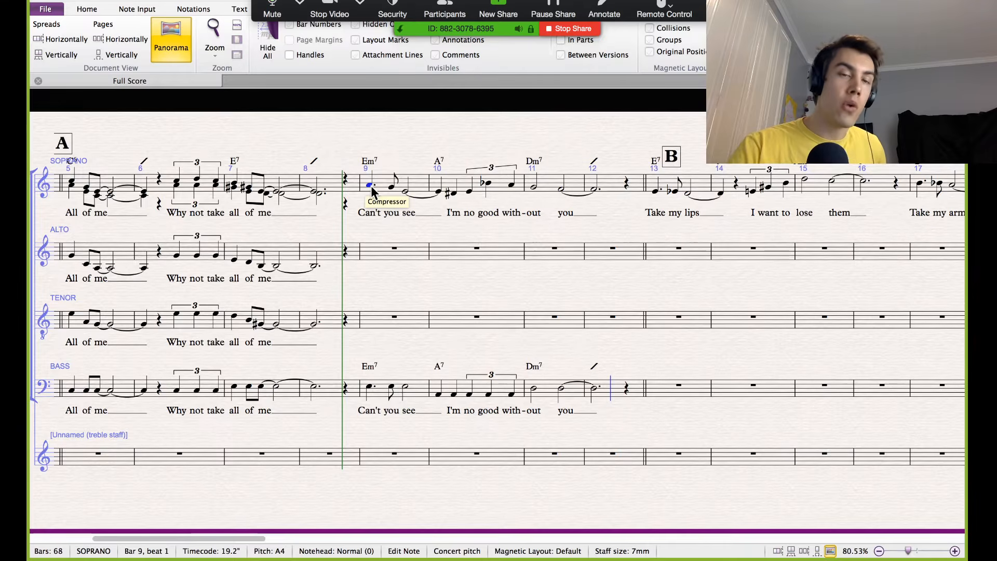
key(super+alt+k)
click(418, 145)
key(Escape)
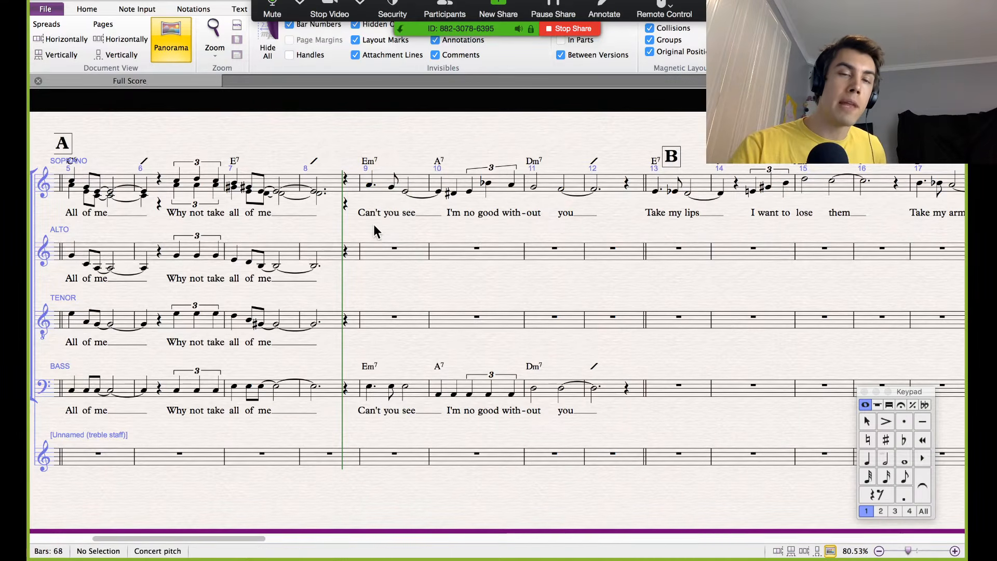
click(370, 187)
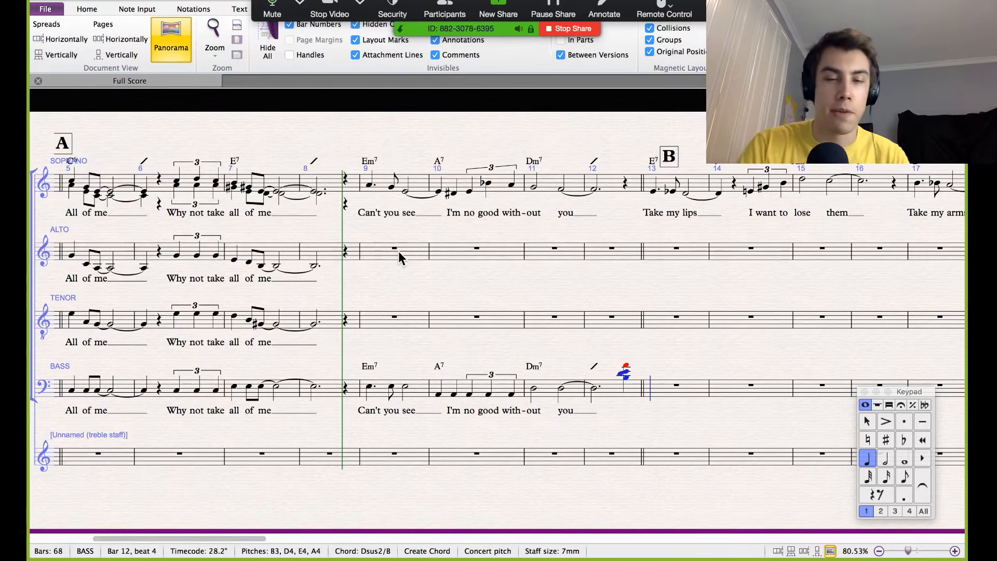
key(super+z)
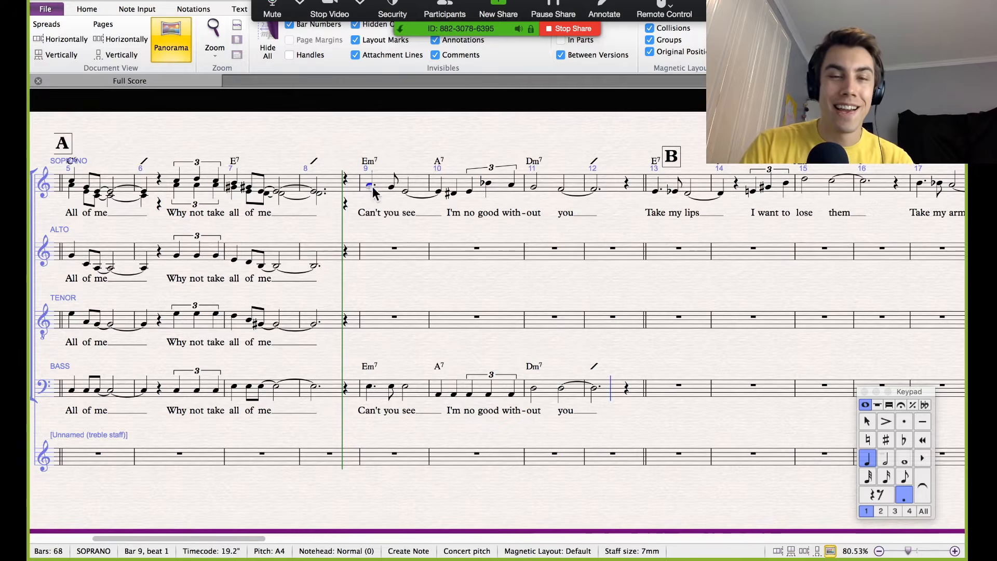
key(Escape)
key(Escape)
Step: Add E4, D4, B3 under the Soprano's "Can't you", D4, B3, G3 under "see", and C#4, A3, G3 under the first note of bar 10
click(368, 188)
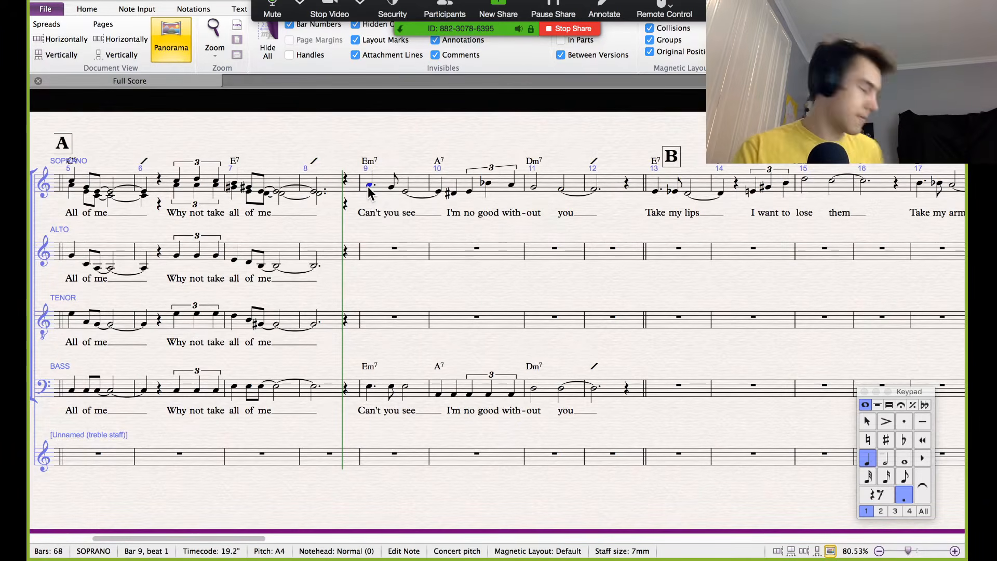
key(Right)
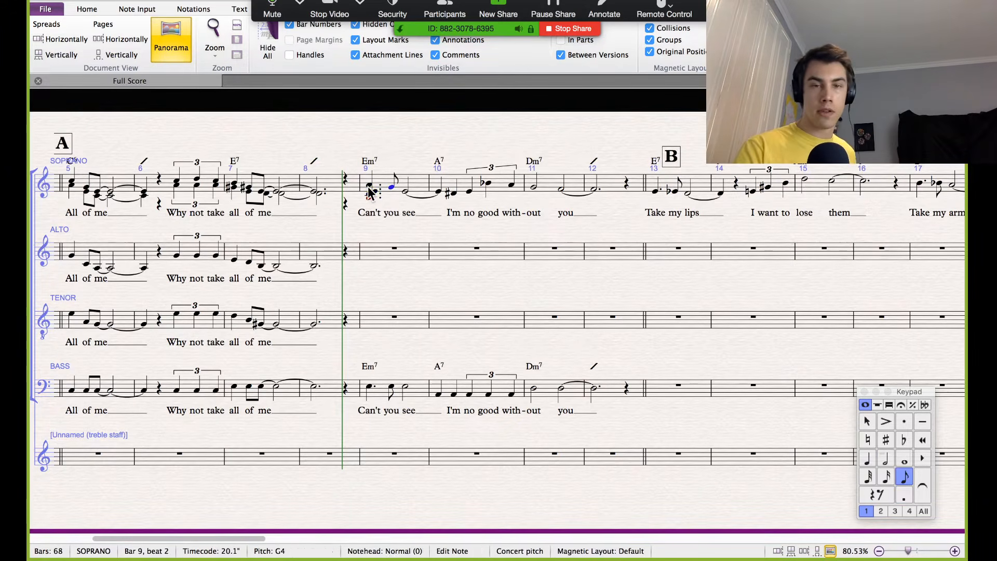
key(Right)
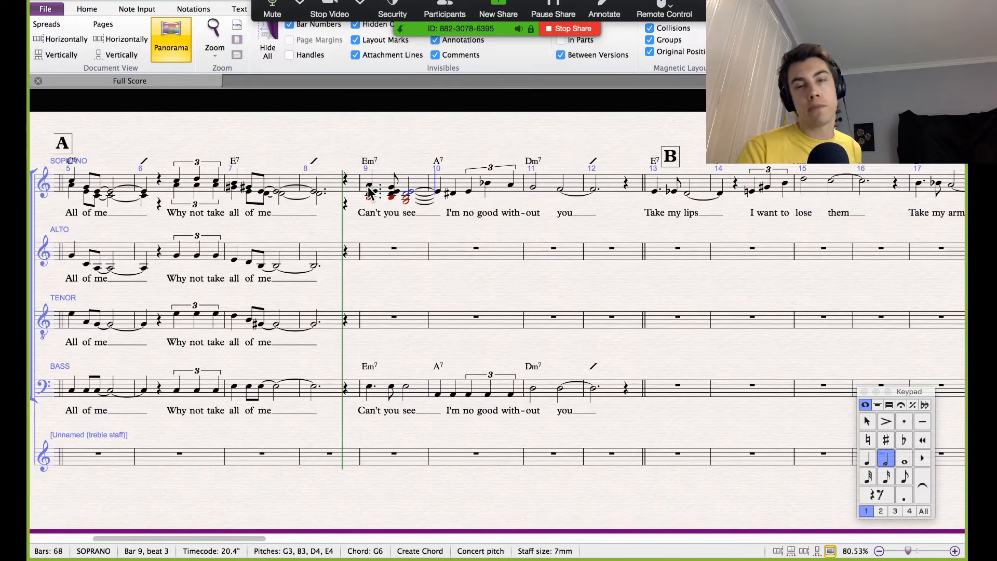
key(Right)
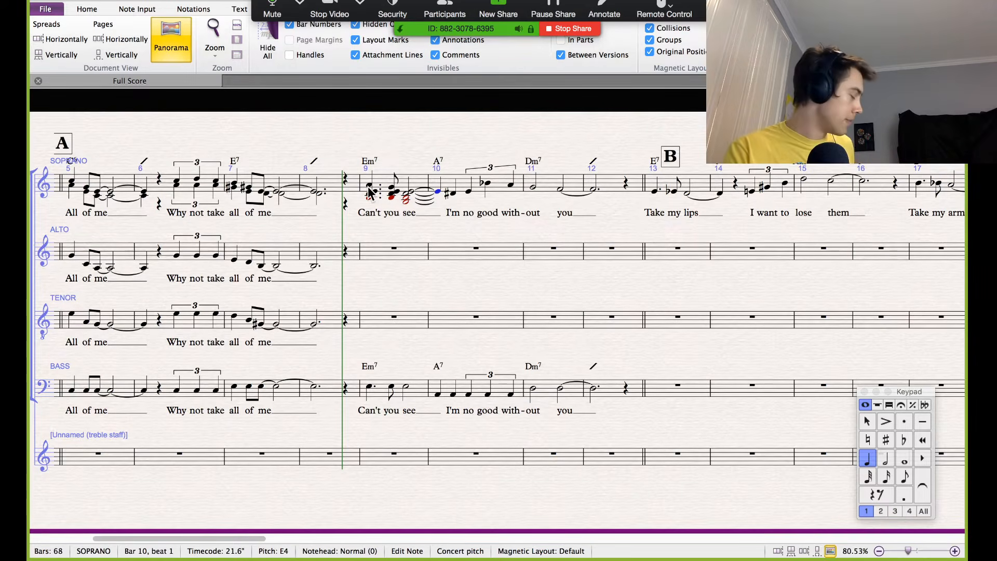
key(n)
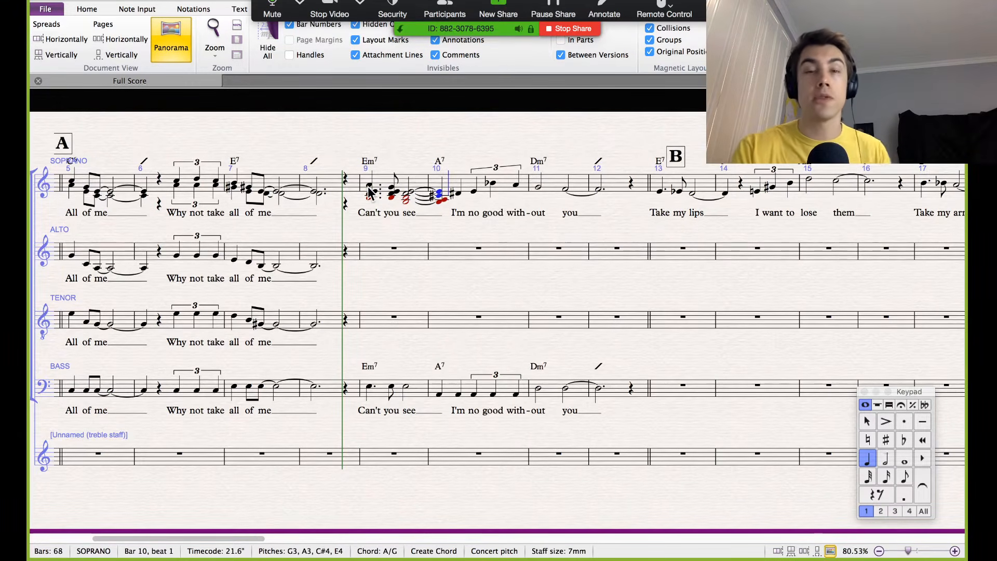
Step: Remove the ties from the Soprano half-note chord on "see" in bar 9
click(410, 192)
key(Escape)
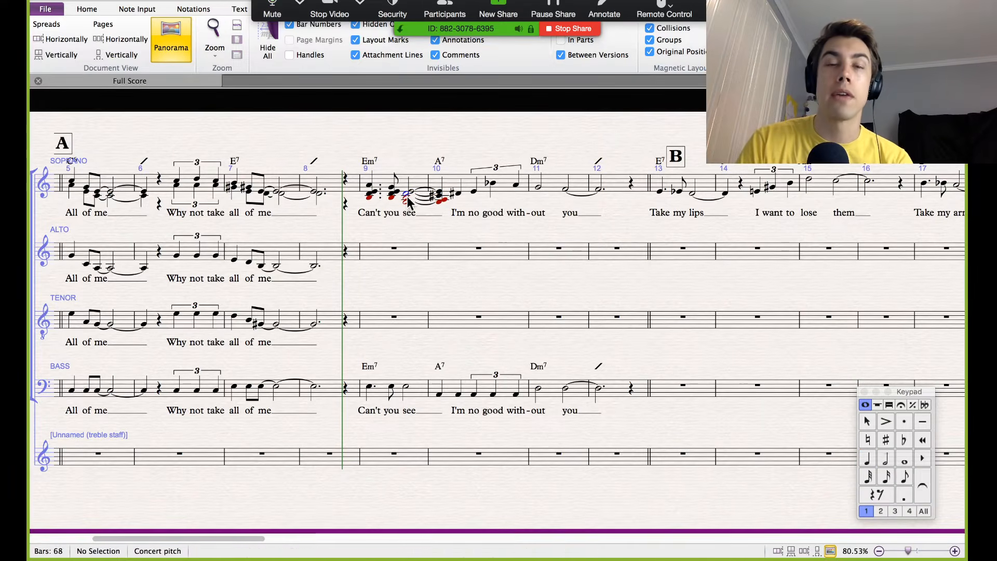
double_click(407, 194)
click(923, 485)
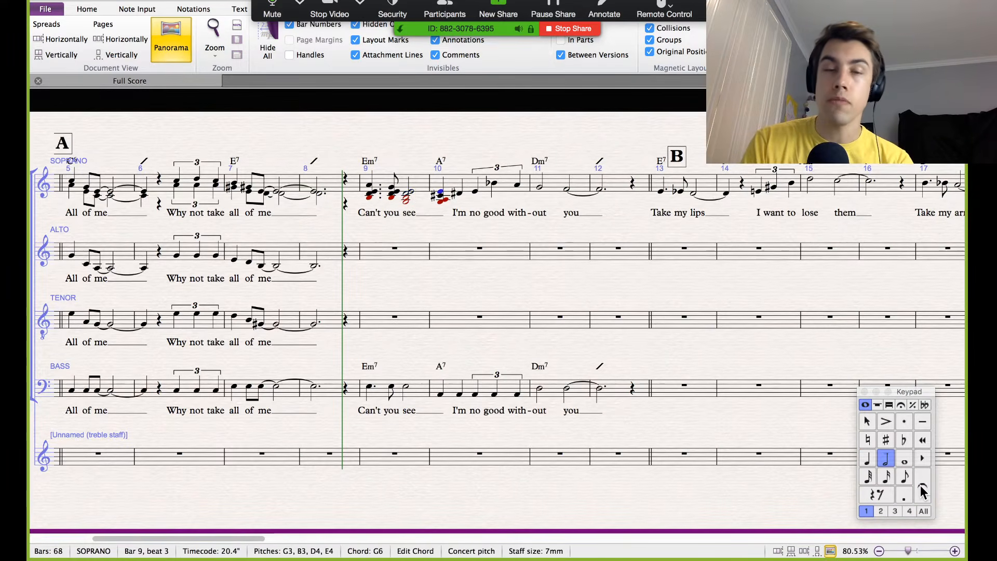
Step: Harmonise the Soprano's D#4 and the following E4 in bar 10 with C#4, A3 and G3
key(Right)
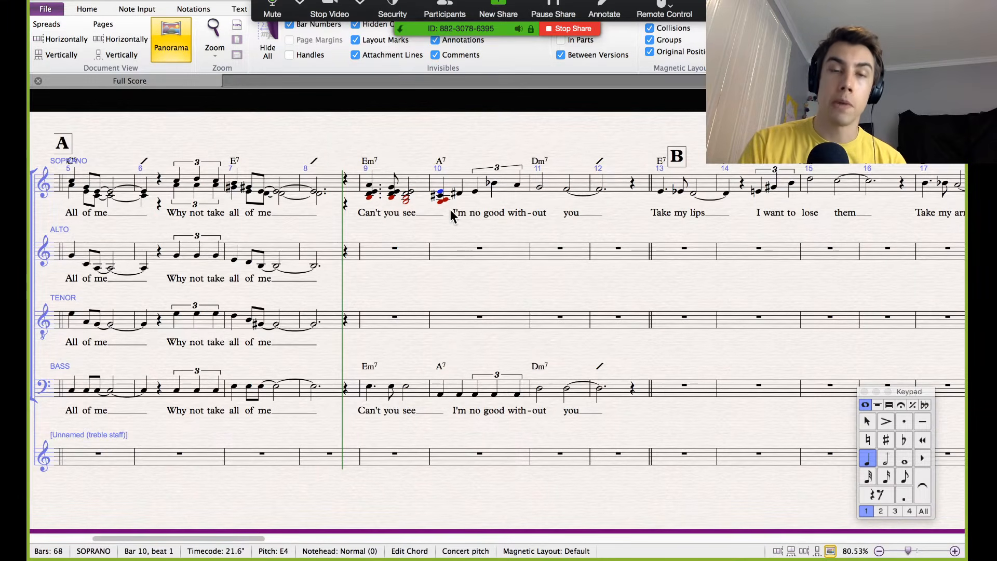
key(Right)
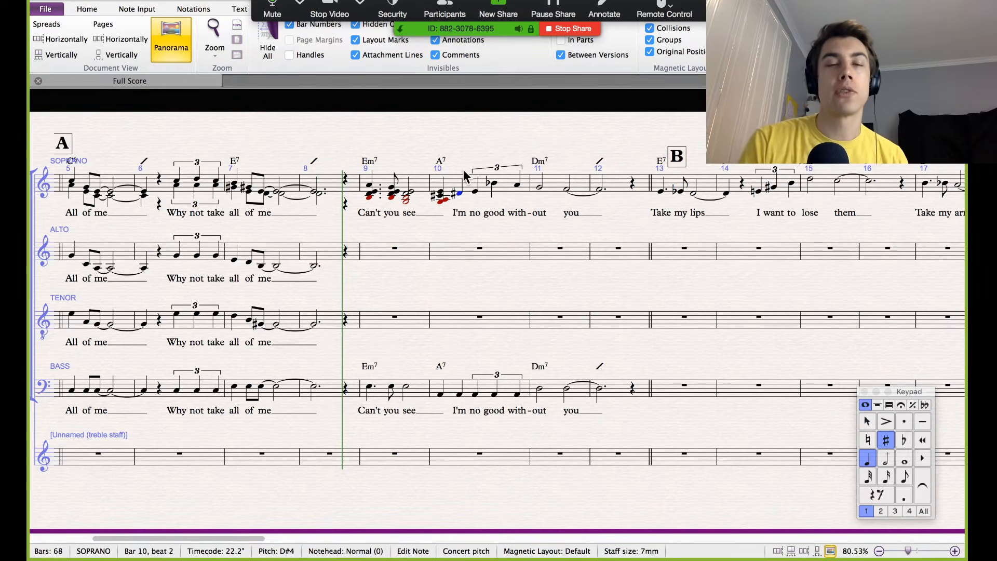
scroll(463, 169, up, 5)
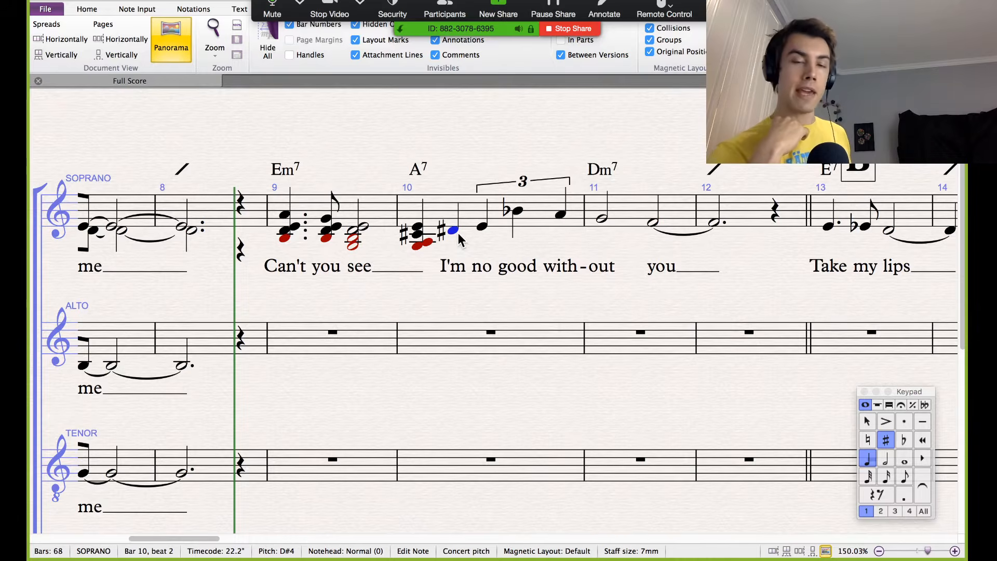
key(shift+2)
key(shift+3)
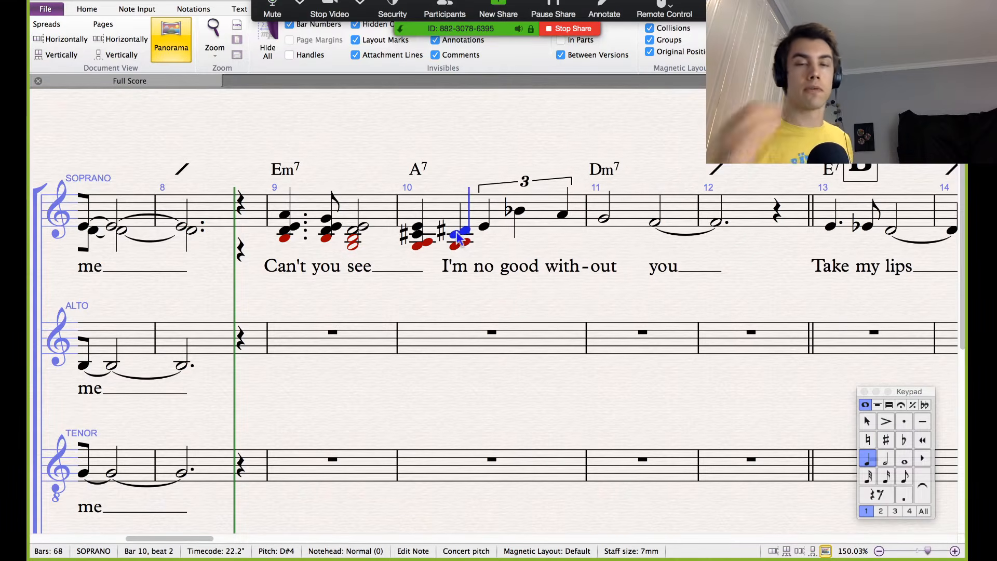
key(shift+2)
key(Right)
key(shift+2)
key(shift+4)
key(shift+2)
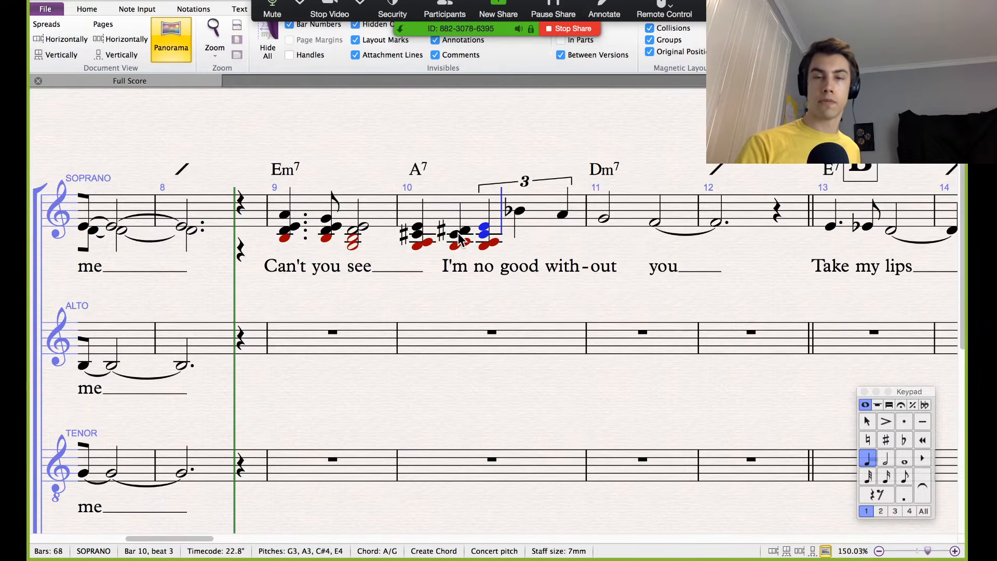
Step: Add G4, E4 and C#4 under the last two Soprano triplet notes in bar 10, respelling the first chord's A# as Bb
key(Right)
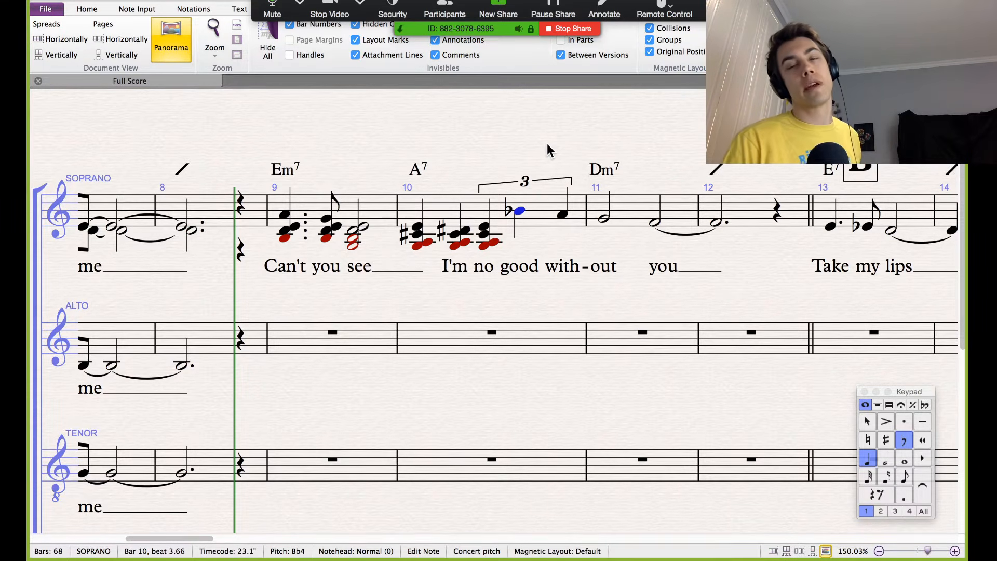
key(Right)
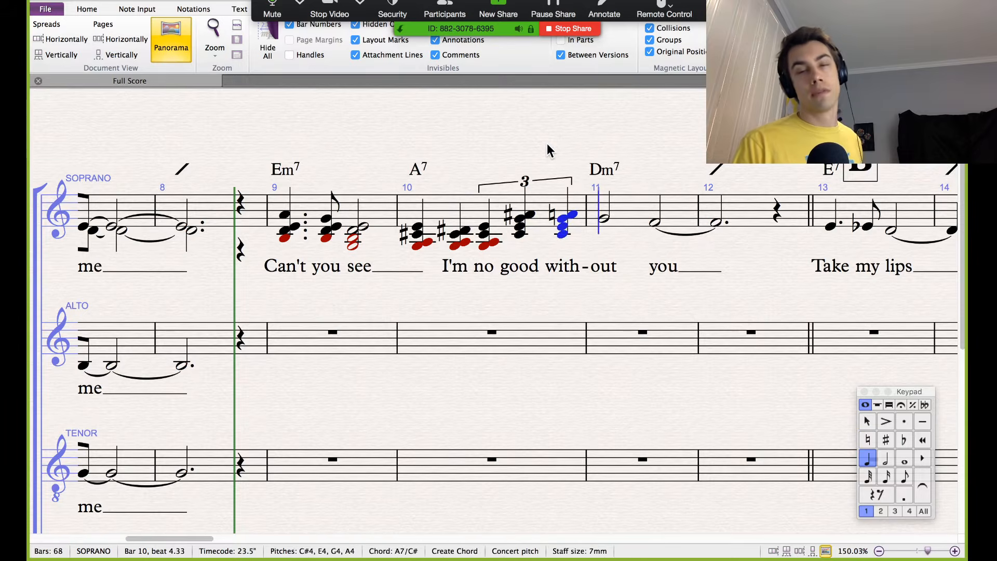
key(Left)
key(Return)
key(Right)
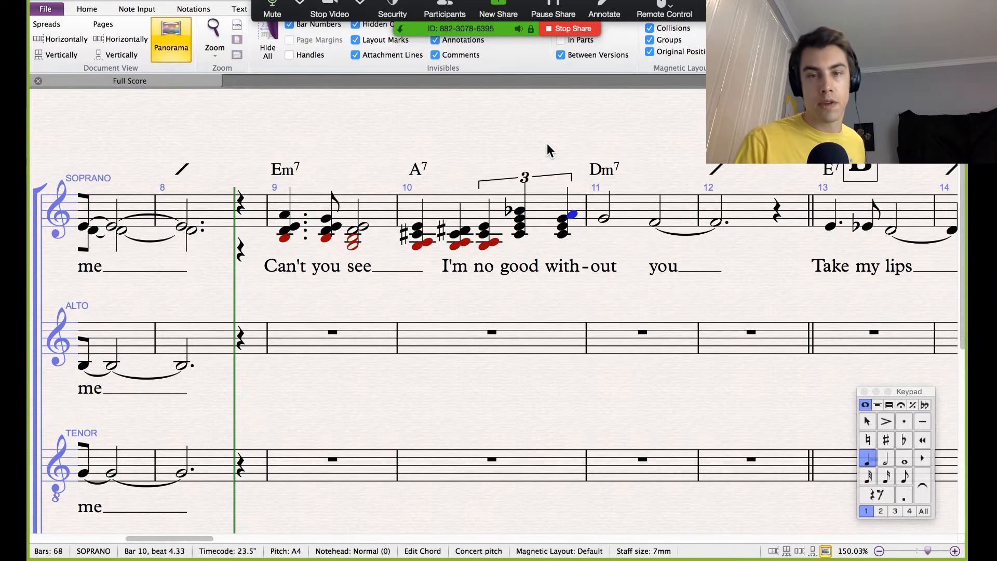
Step: Harmonise the Soprano notes in bars 11 and 12 with D4, C4 and A3
key(Right)
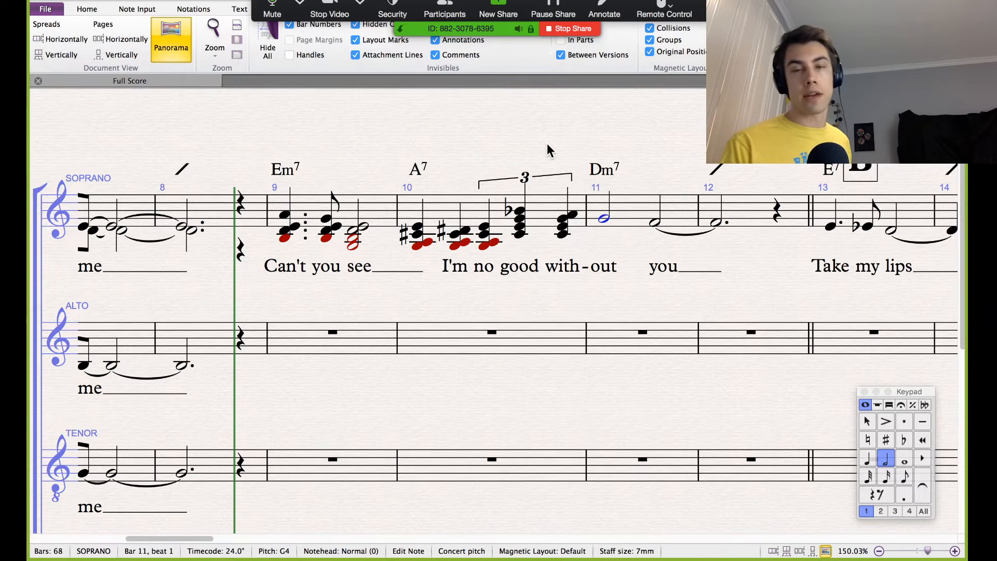
key(Right)
key(Right)
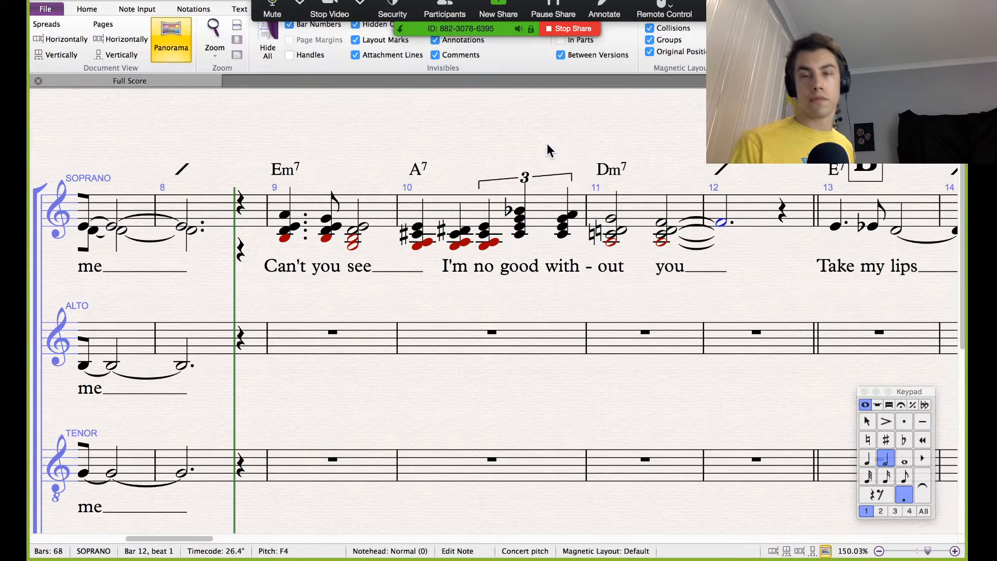
key(Escape)
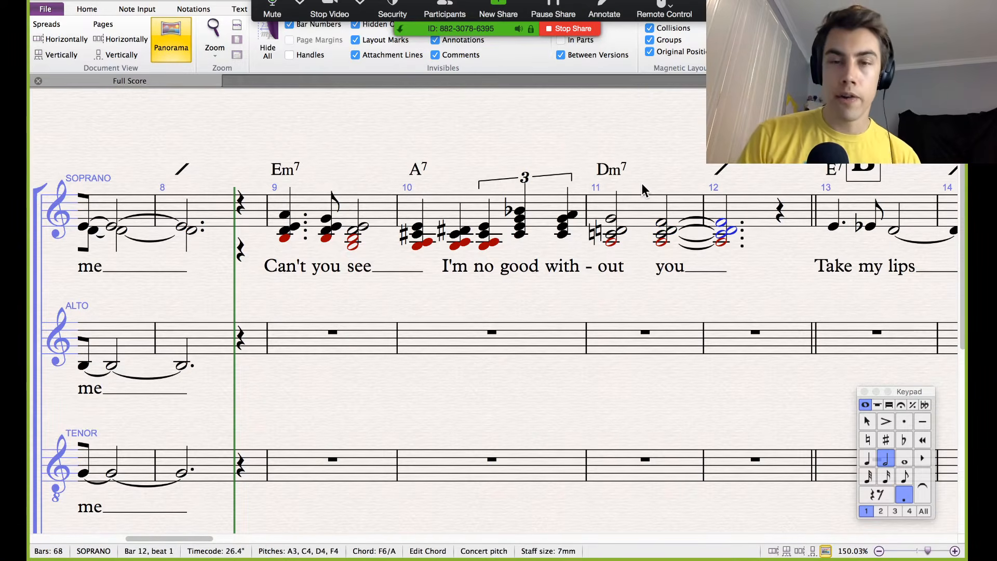
Step: Cut the harmonised Soprano passage in bars 9 to 12, including its lyrics and chord symbols
scroll(642, 190, down, 5)
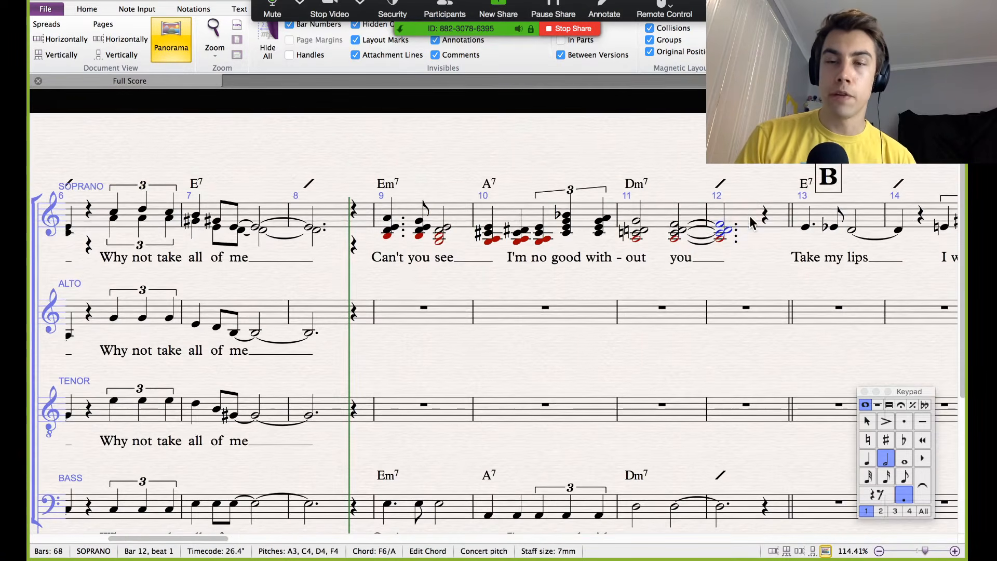
click(752, 222)
shift+click(407, 213)
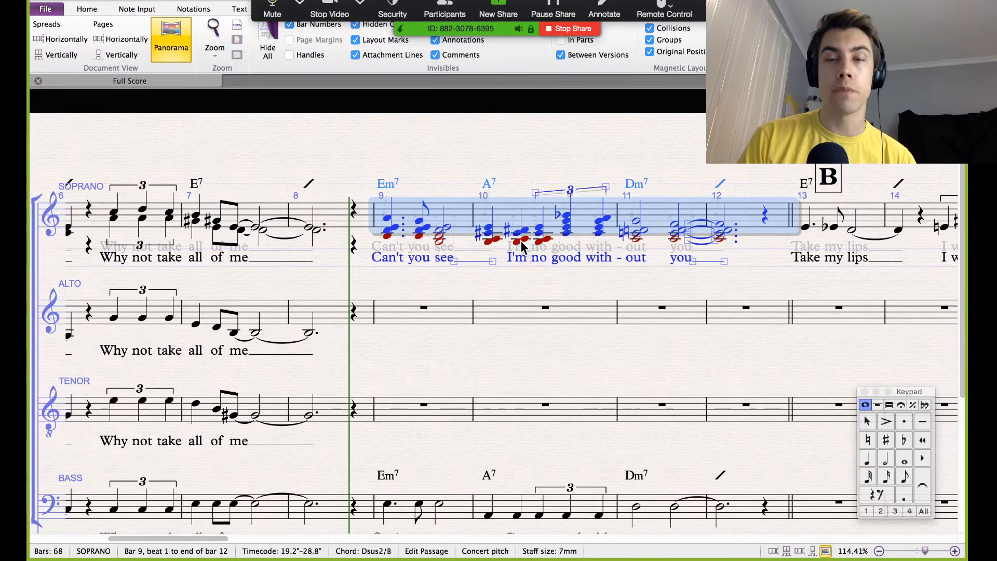
key(Delete)
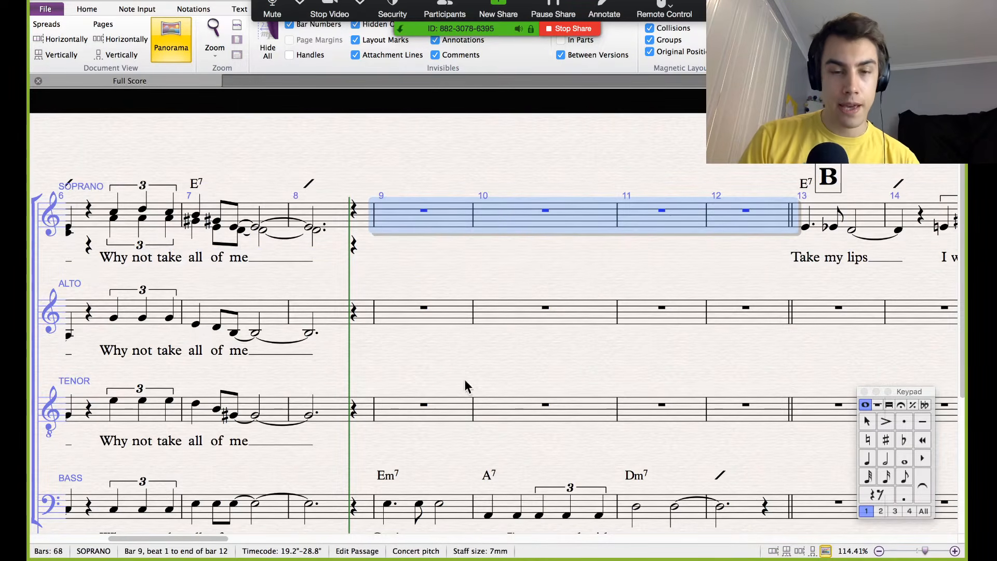
Step: Arrange the cut passage into the Soprano, Alto and Tenor staves in bars 9 to 12 with the Standard Arrangement style
shift+click(444, 407)
key(super+shift+v)
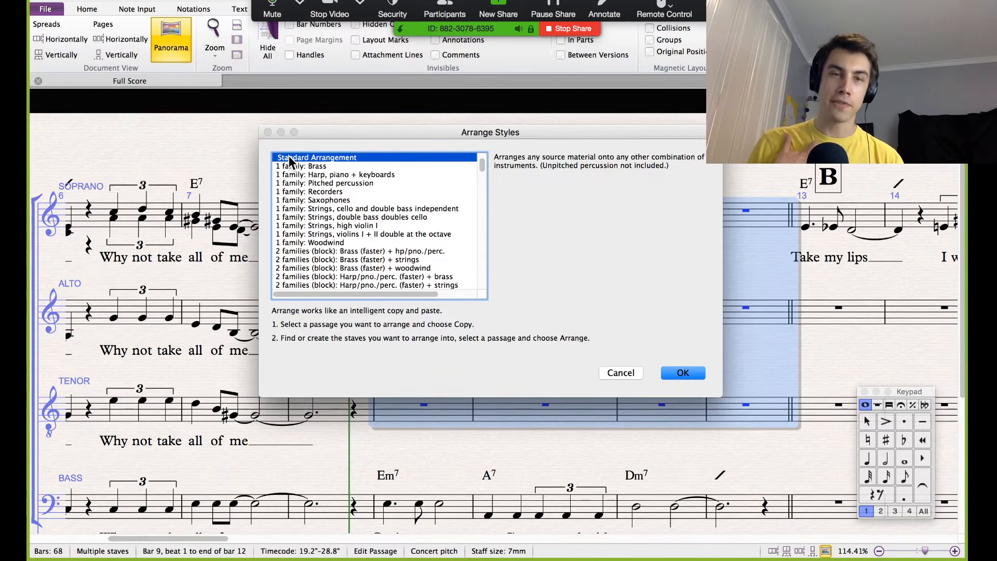
click(691, 373)
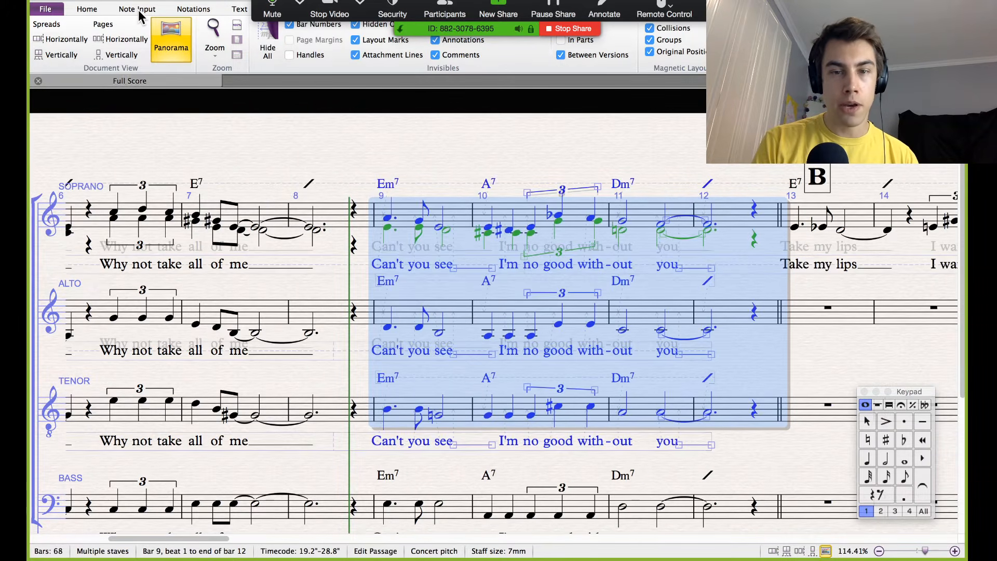
Step: Play back the arranged passage in bars 9 to 12 from the Soprano's first note in bar 9
click(138, 11)
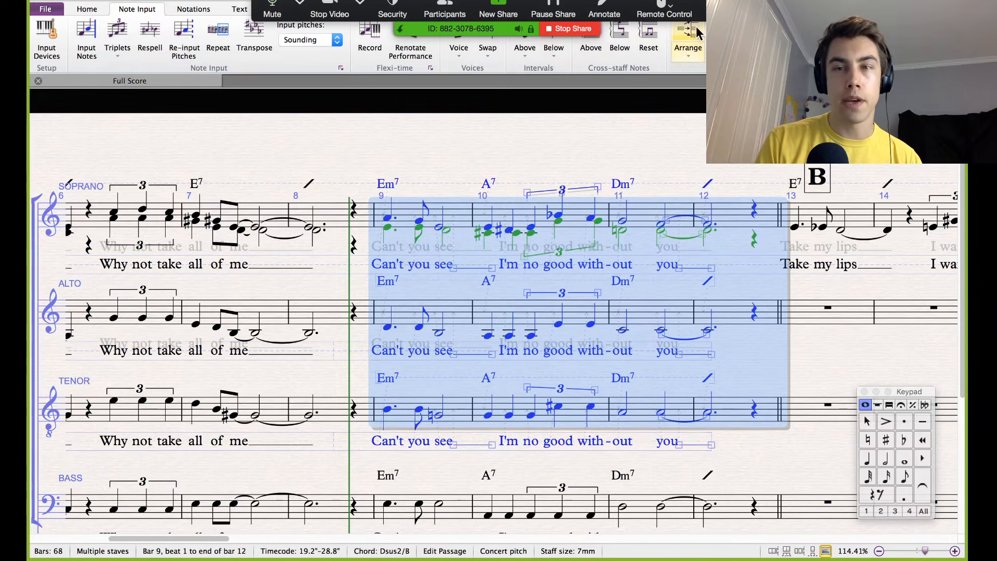
click(583, 148)
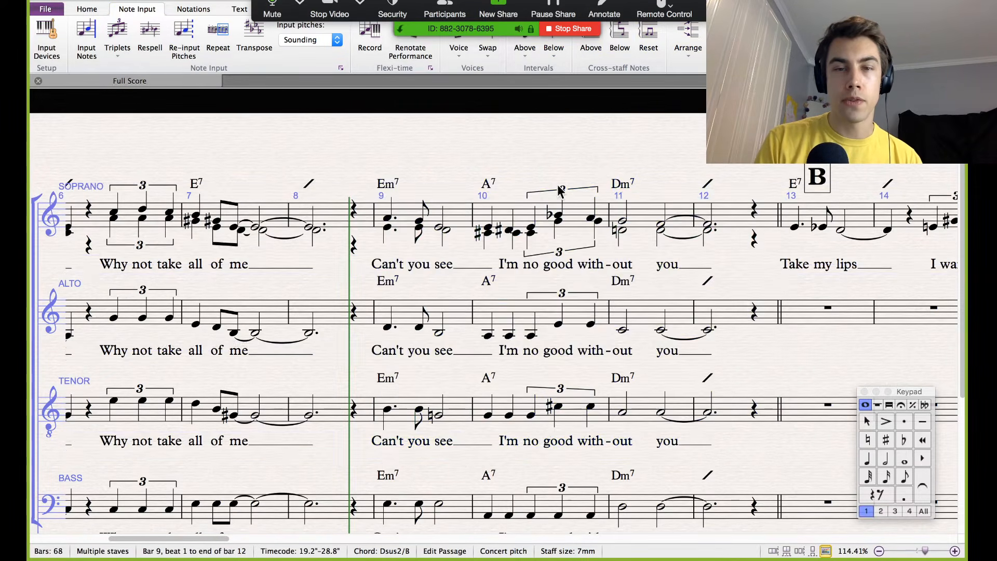
scroll(582, 151, right, 2)
scroll(582, 152, down, 1)
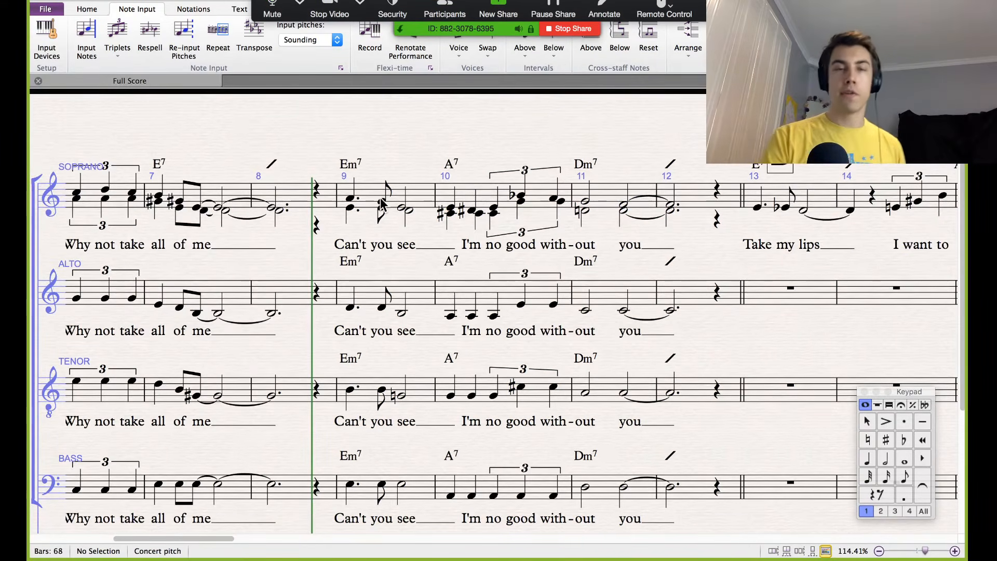
click(350, 200)
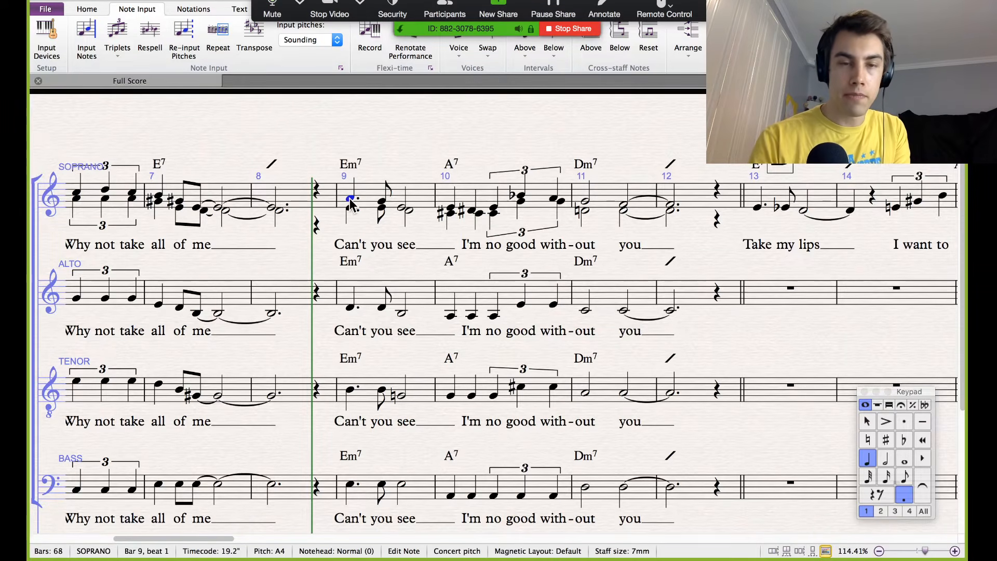
key(p)
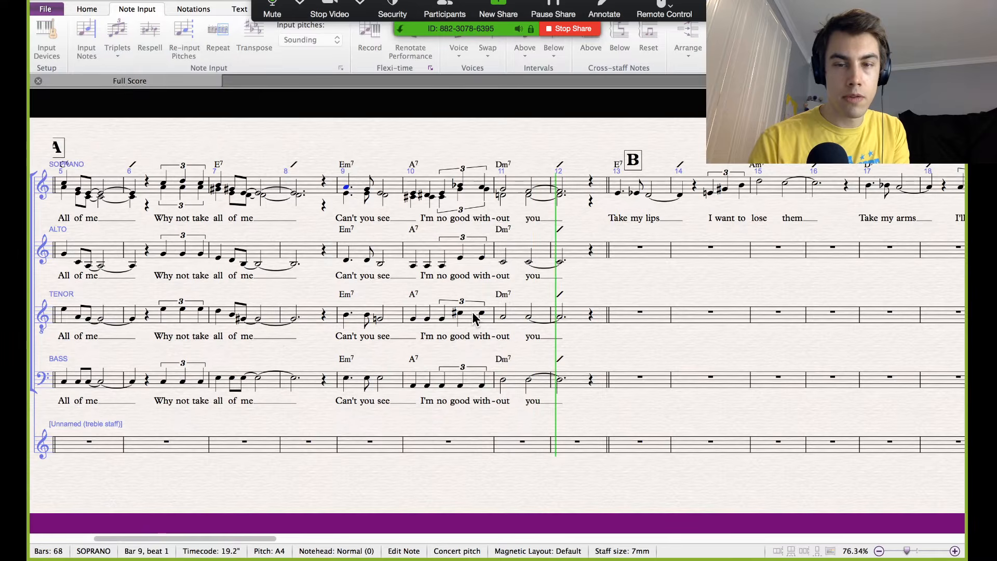
key(space)
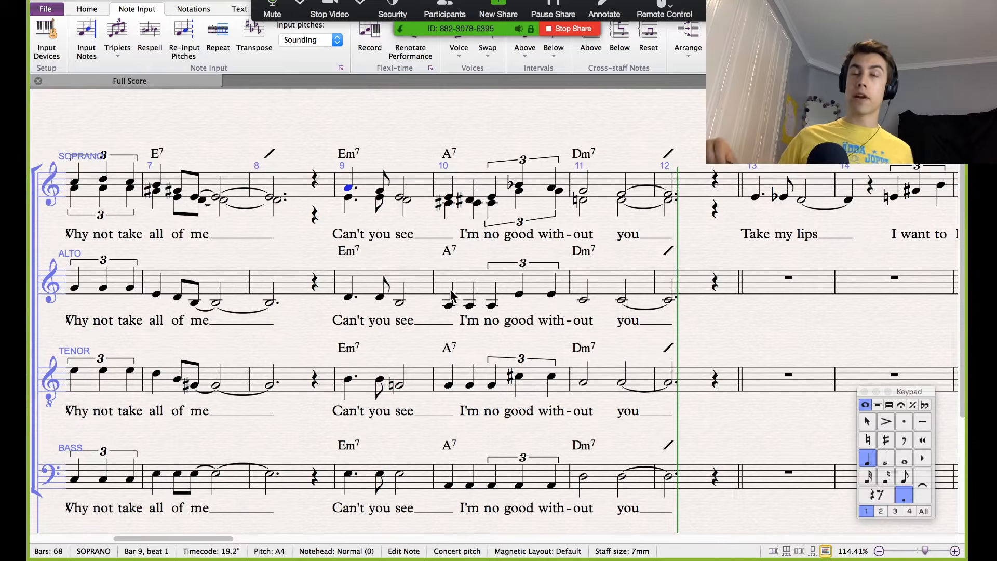
key(n)
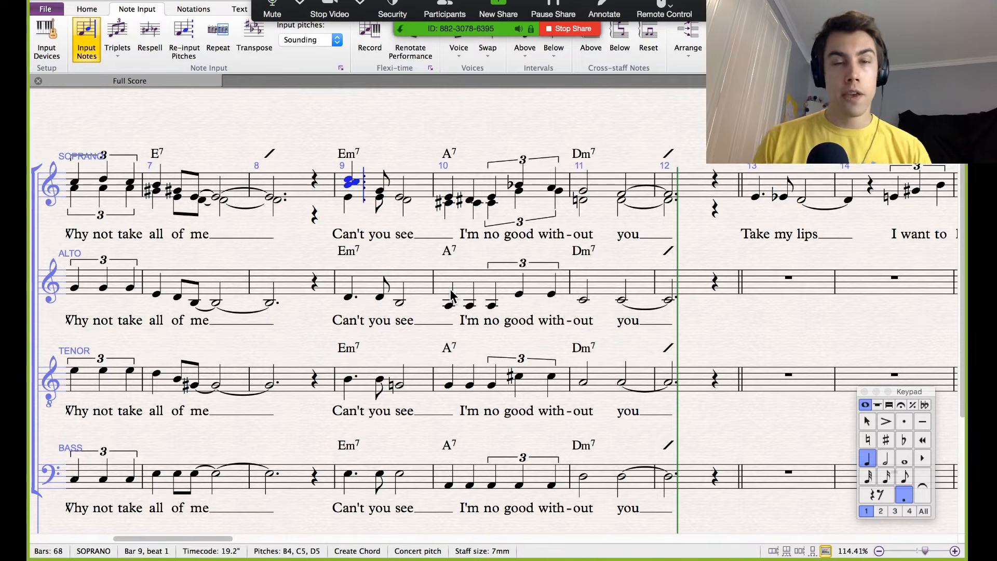
key(Escape)
key(Escape)
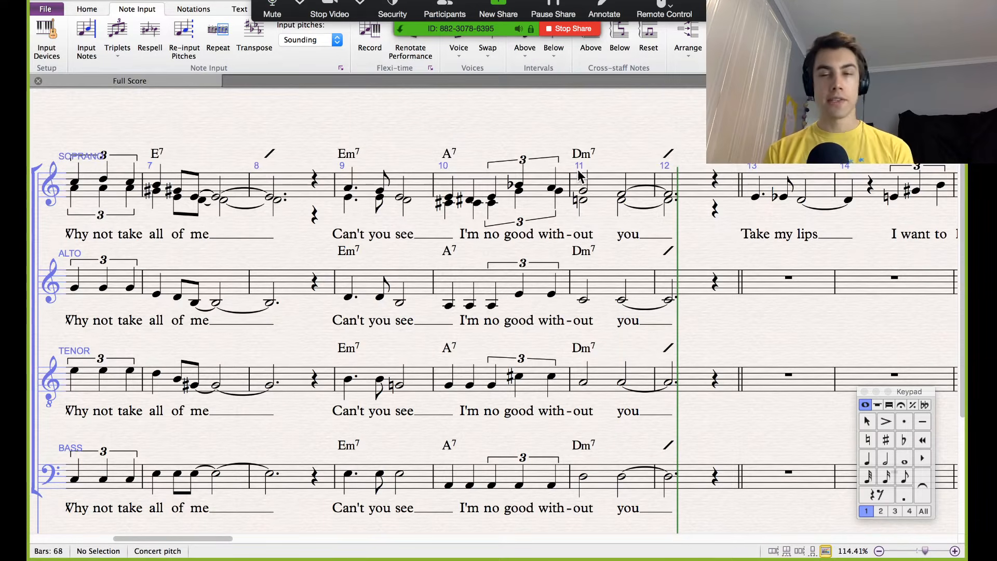
Step: Add a tenuto mark to the eighth note on "me" at beat 2.5 of bar 5 in all four voices
scroll(580, 175, left, 5)
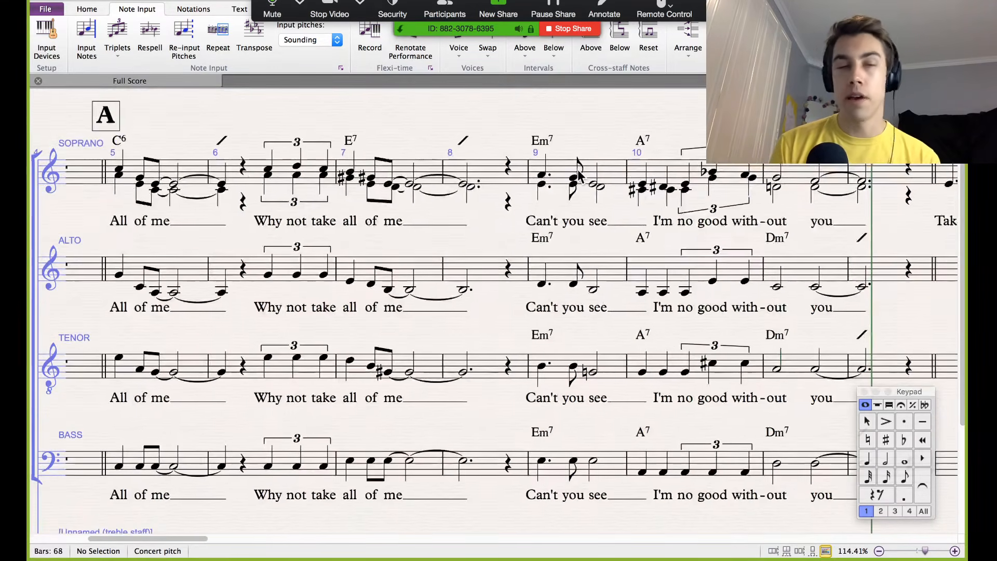
scroll(380, 168, left, 3)
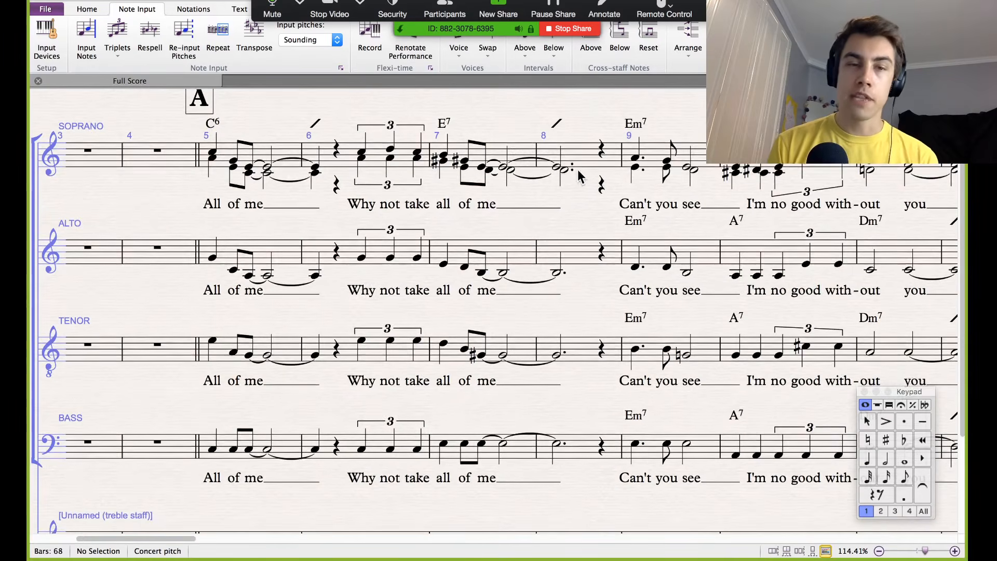
scroll(380, 168, up, 2)
scroll(380, 168, down, 3)
scroll(381, 169, left, 3)
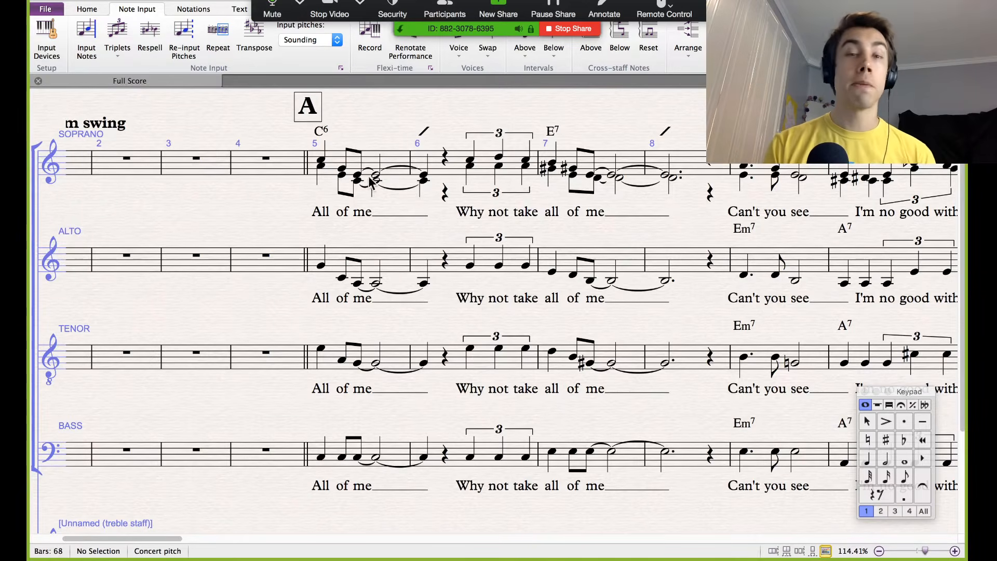
click(358, 179)
shift+click(358, 457)
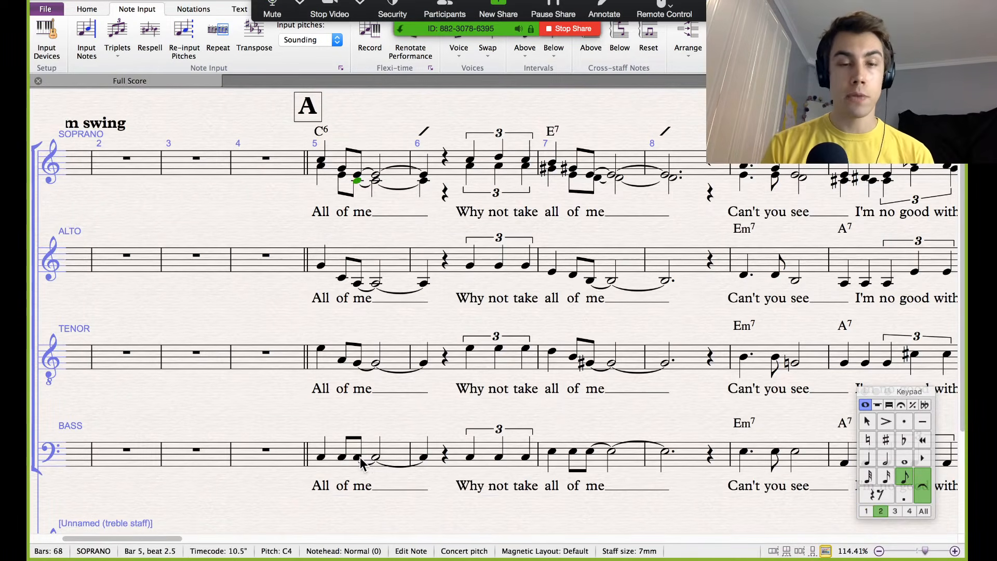
click(923, 422)
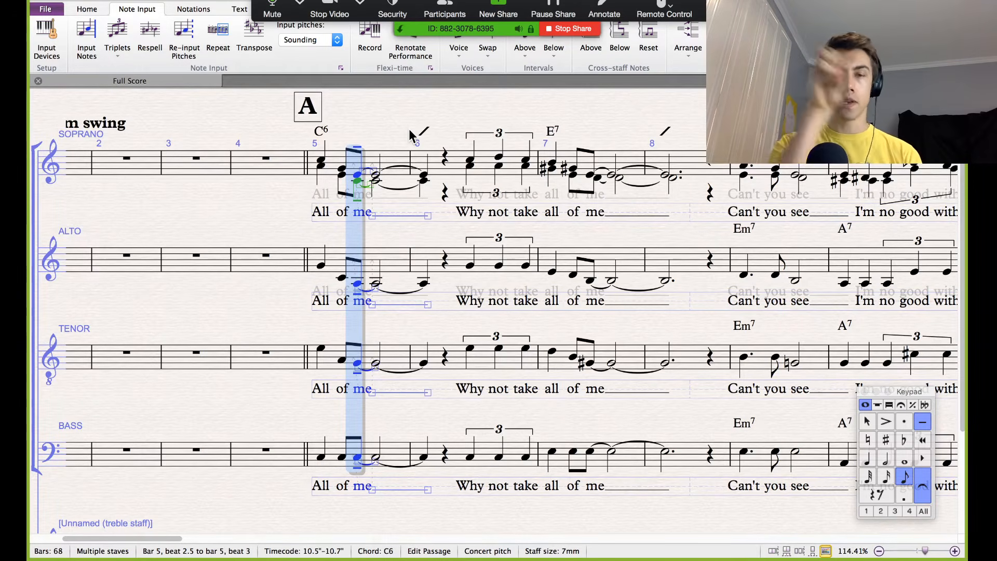
key(Escape)
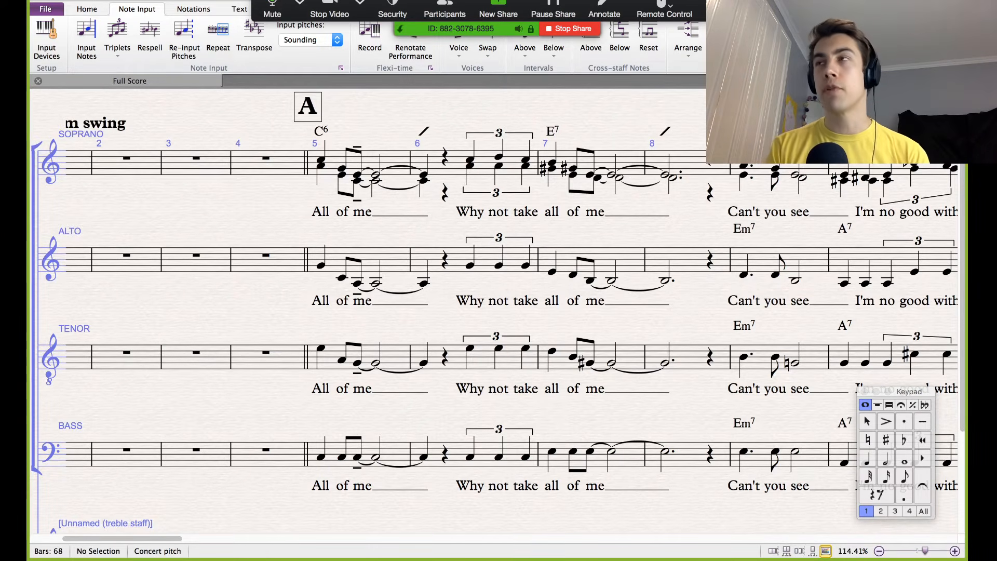
Step: Split the quarter rest on beat 2 of bar 6 into two eighth rests in all four voices
key(super+Tab)
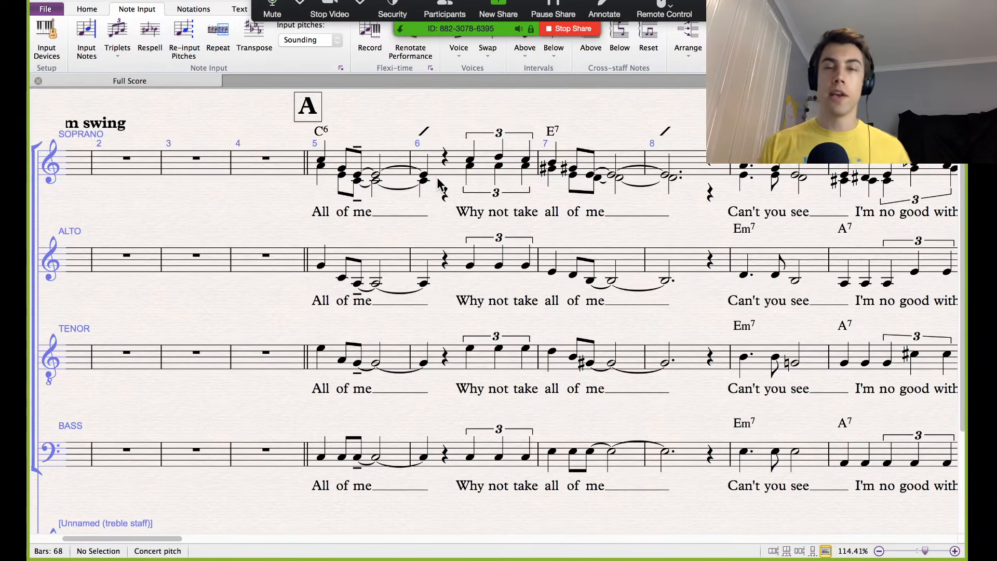
click(447, 154)
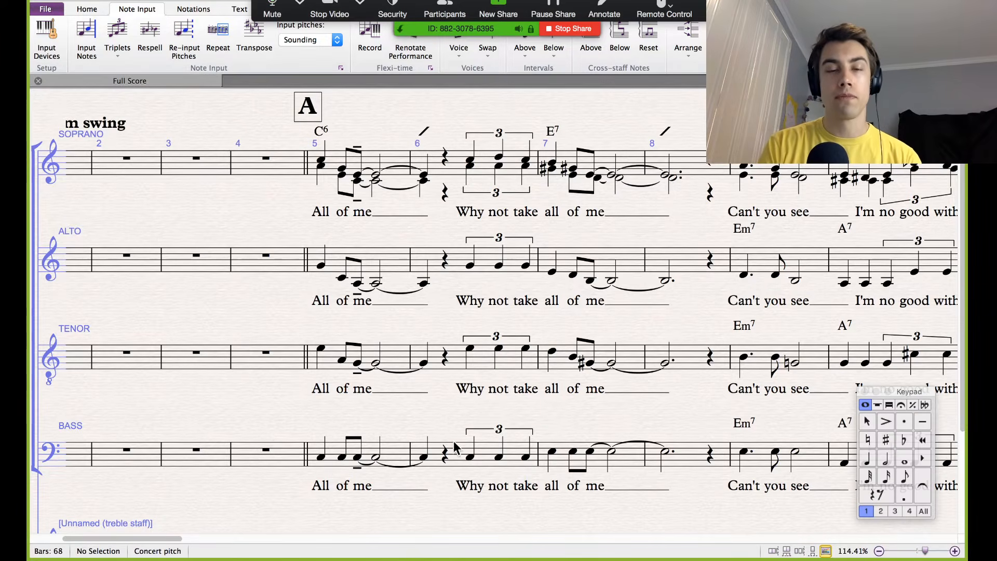
shift+click(445, 456)
click(902, 479)
Step: Replace the Soprano upper voice's second eighth rest in bar 6 with a C5 eighth note tied to the following triplet
click(462, 157)
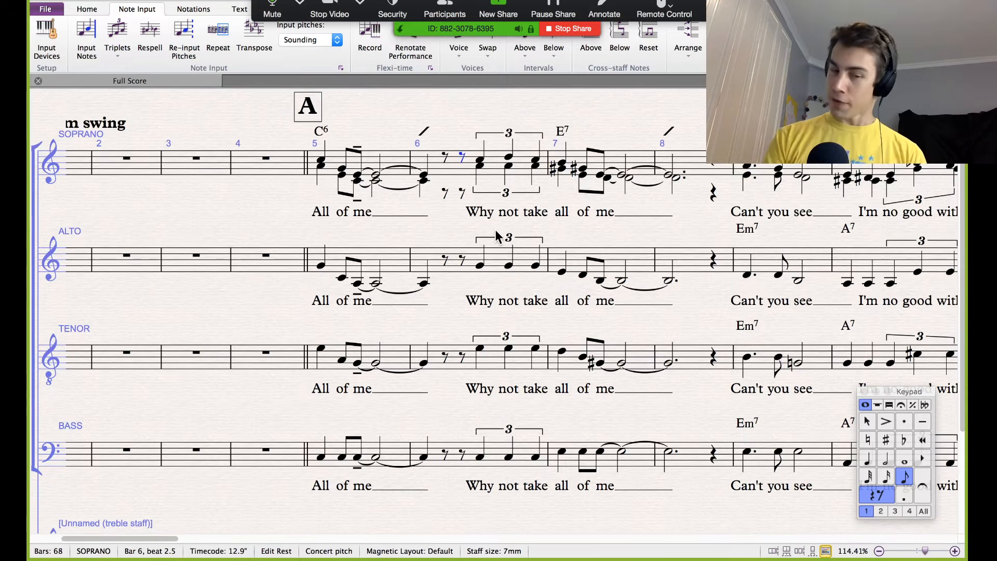
key(n)
key(c)
key(super+Up)
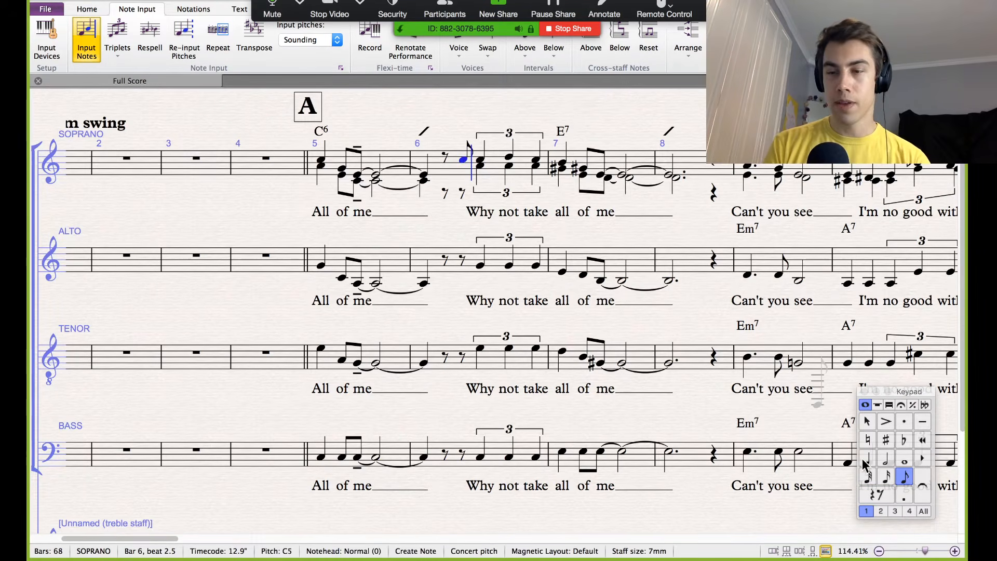
click(924, 488)
key(Escape)
Step: Enter an A4 eighth note at beat 2.5 of bar 6 in the Soprano staff's second voice and tie it to the triplet
click(463, 193)
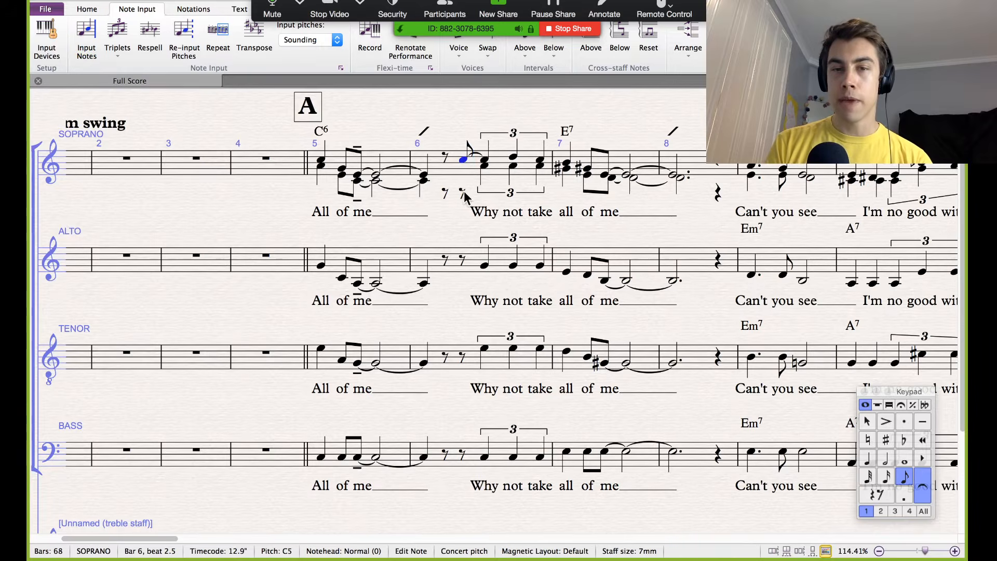
key(n)
key(a)
key(super+Up)
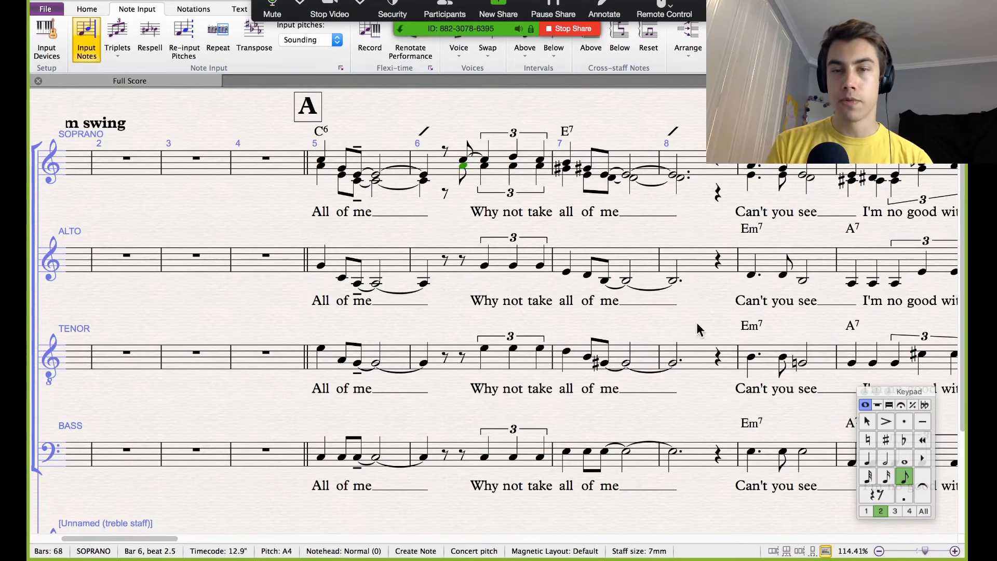
key(Escape)
key(Return)
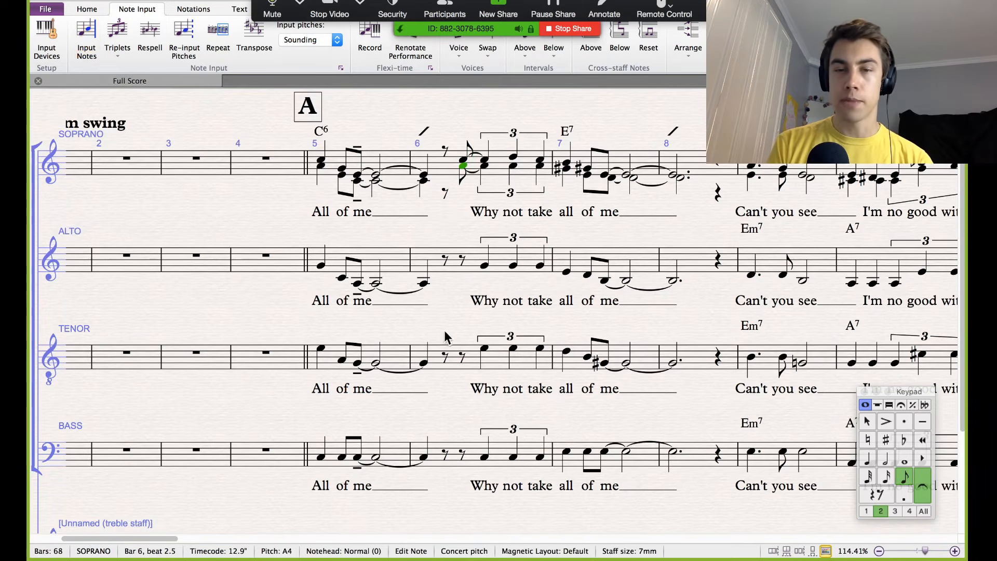
Step: Enter tied eighth notes at beat 2.5 of bar 6, G4 in the Alto and E4 in the Tenor
click(462, 261)
key(n)
key(g)
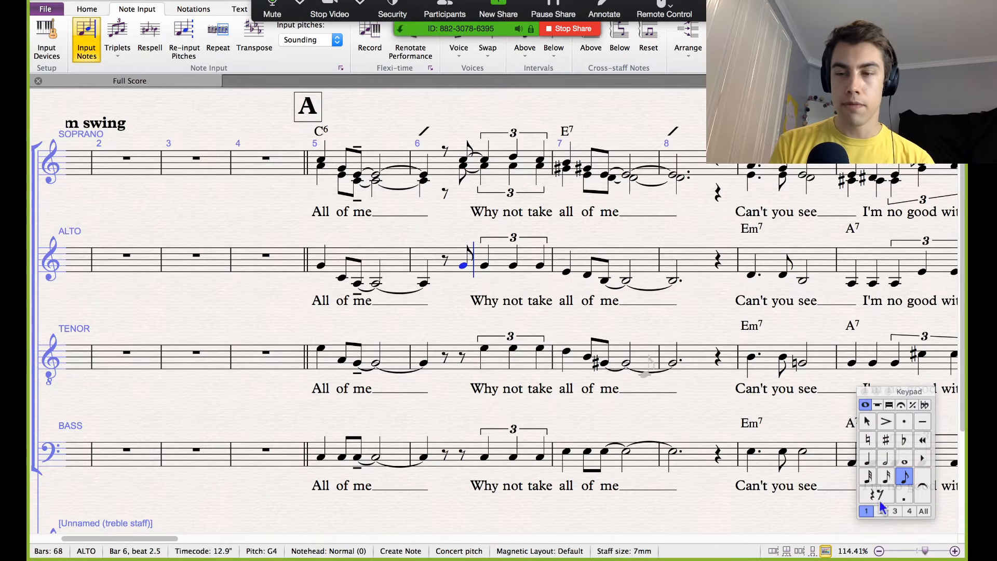
key(Escape)
click(463, 356)
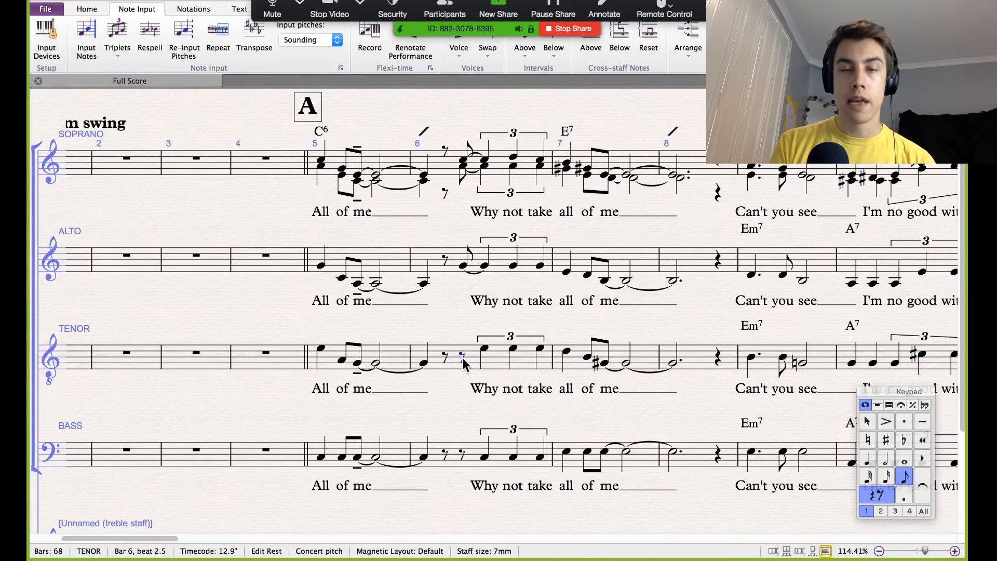
key(n)
key(Escape)
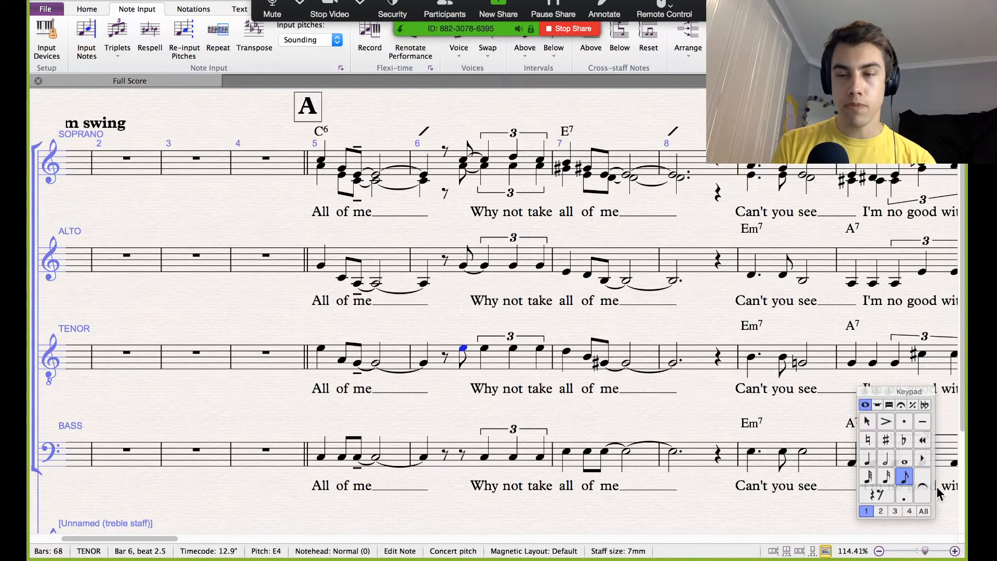
click(925, 494)
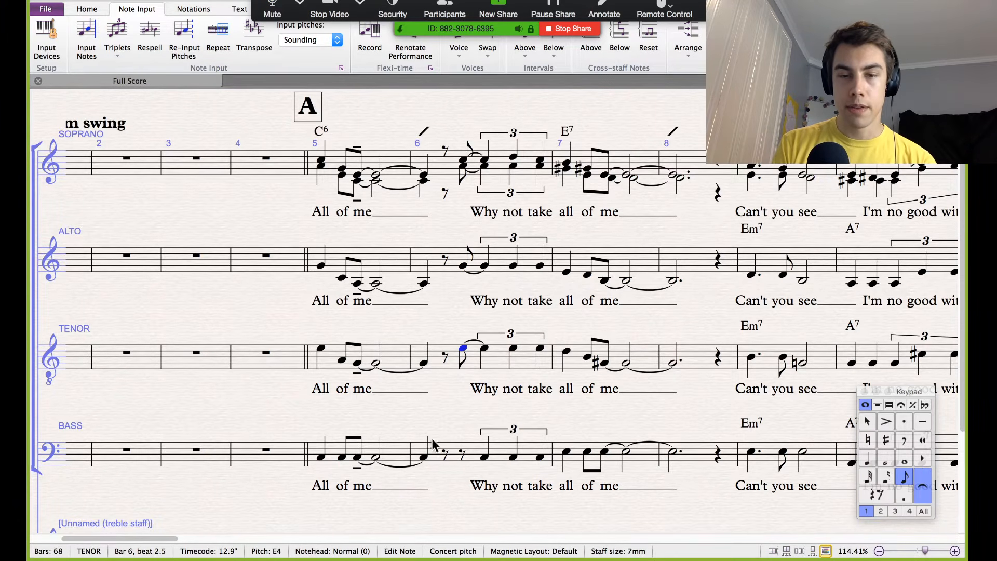
Step: Enter a C3 eighth note at beat 2.5 of bar 6 in the Bass and tie it to the triplet
click(462, 456)
key(c)
key(Escape)
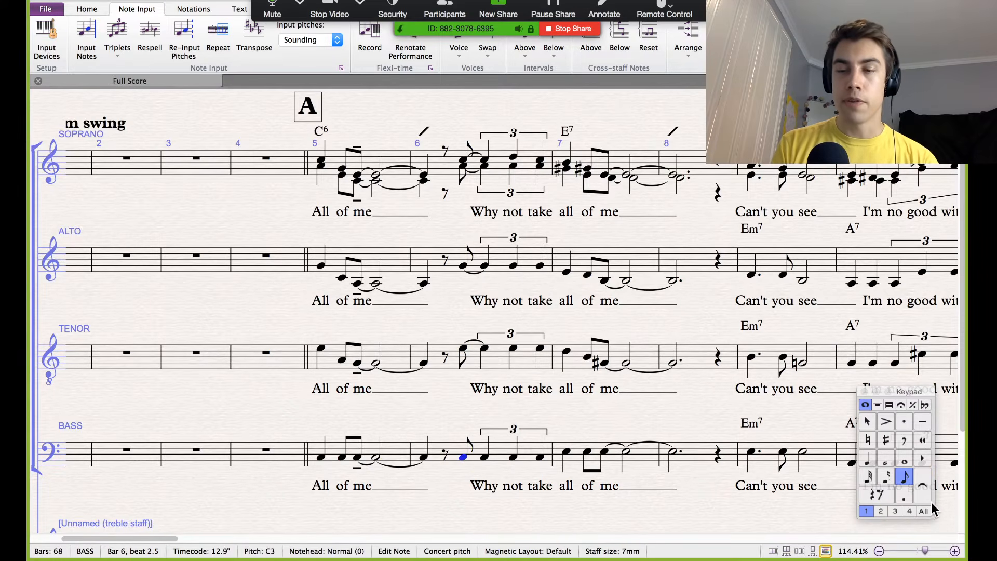
key(Return)
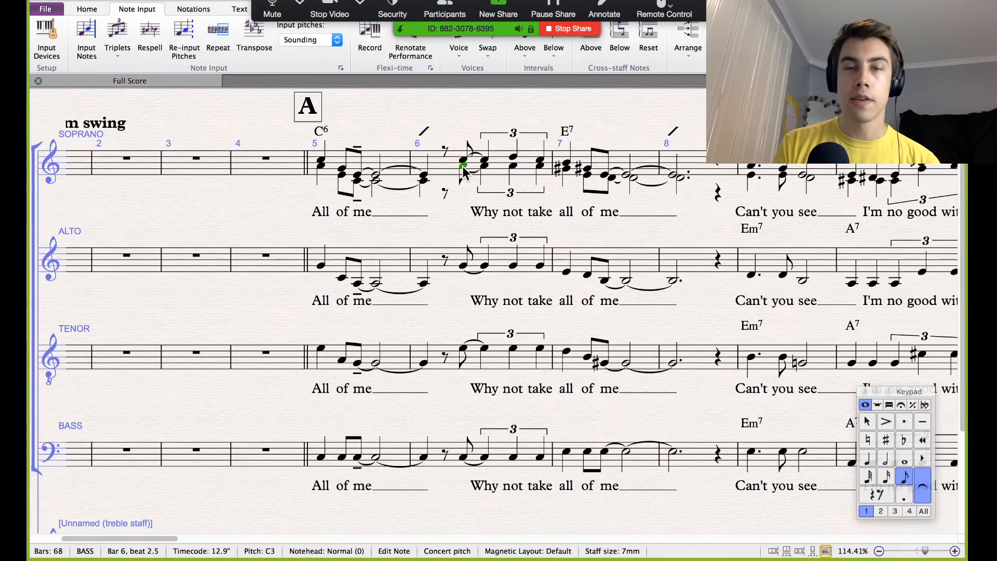
Step: Add an accent to the tied eighth notes at beat 2.5 of bar 6 in all four voices
click(462, 165)
shift+click(464, 457)
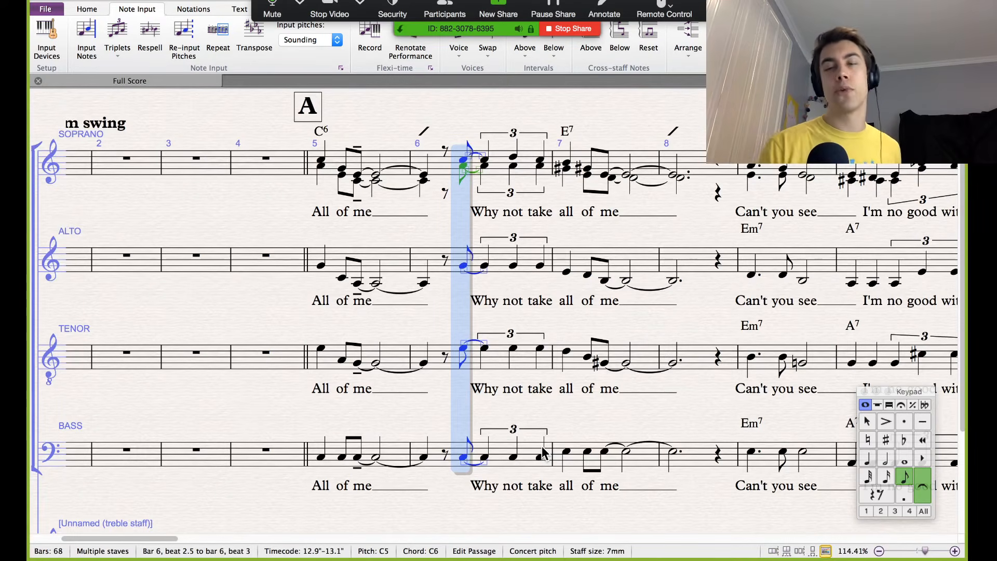
click(889, 425)
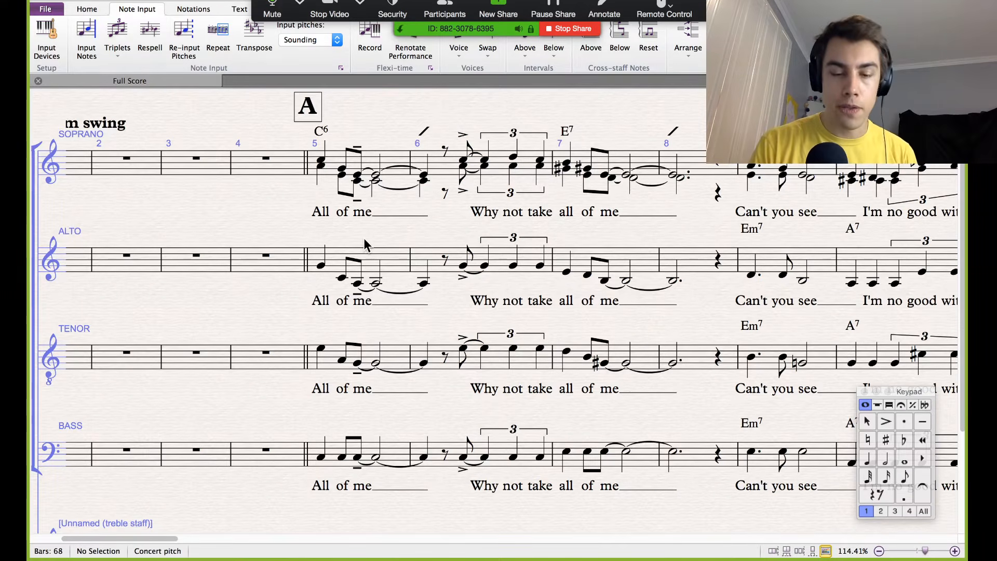
Step: Play back the edited passage from the Soprano's first note in bar 5 into bar 8
key(m)
click(38, 427)
click(258, 393)
click(45, 336)
click(321, 160)
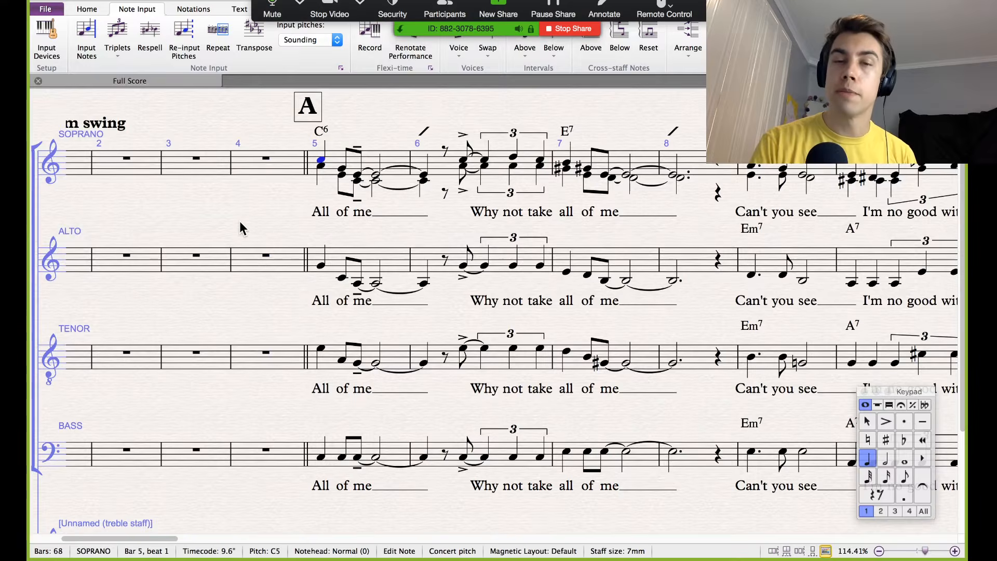
key(p)
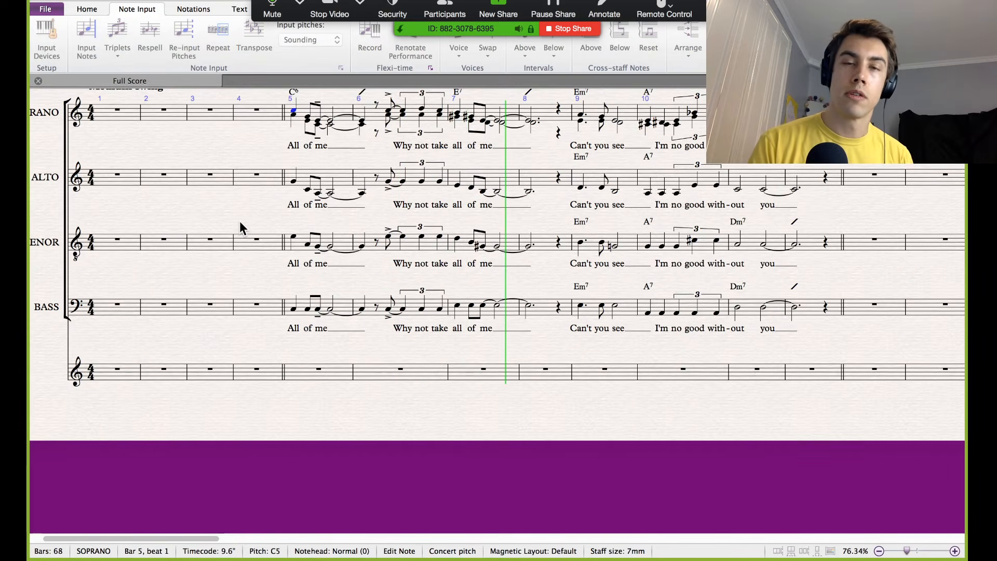
key(space)
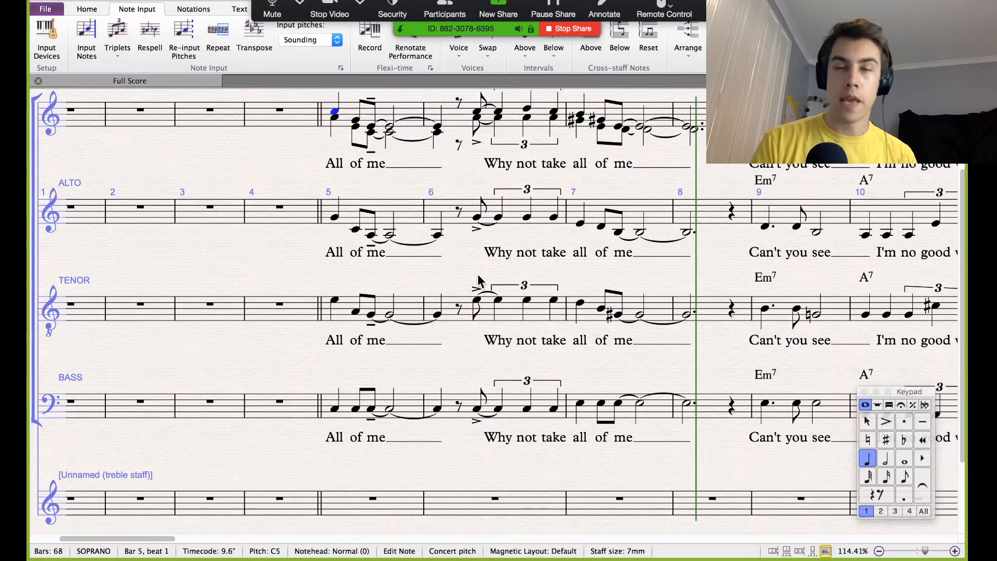
scroll(480, 280, down, 2)
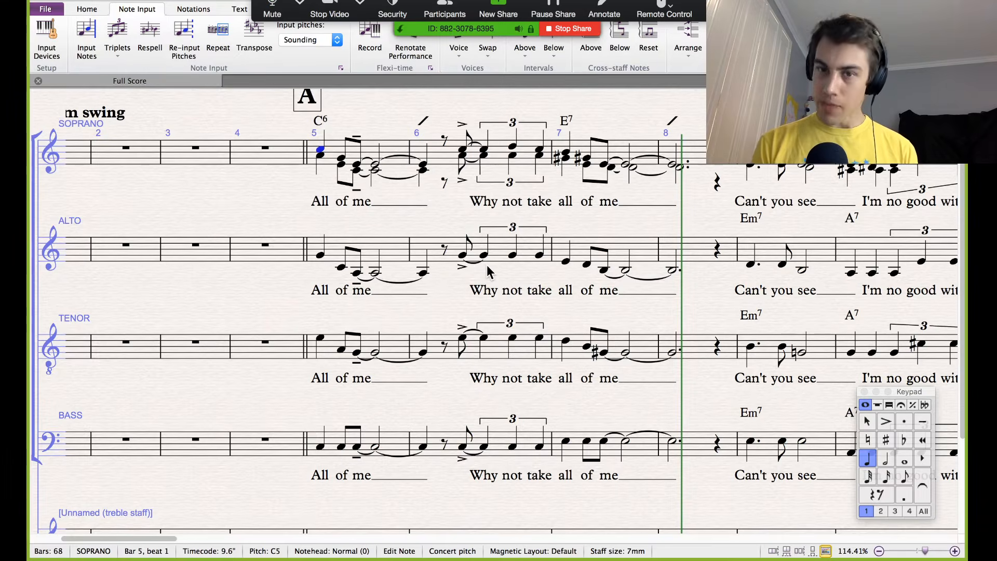
scroll(487, 265, right, 3)
click(555, 167)
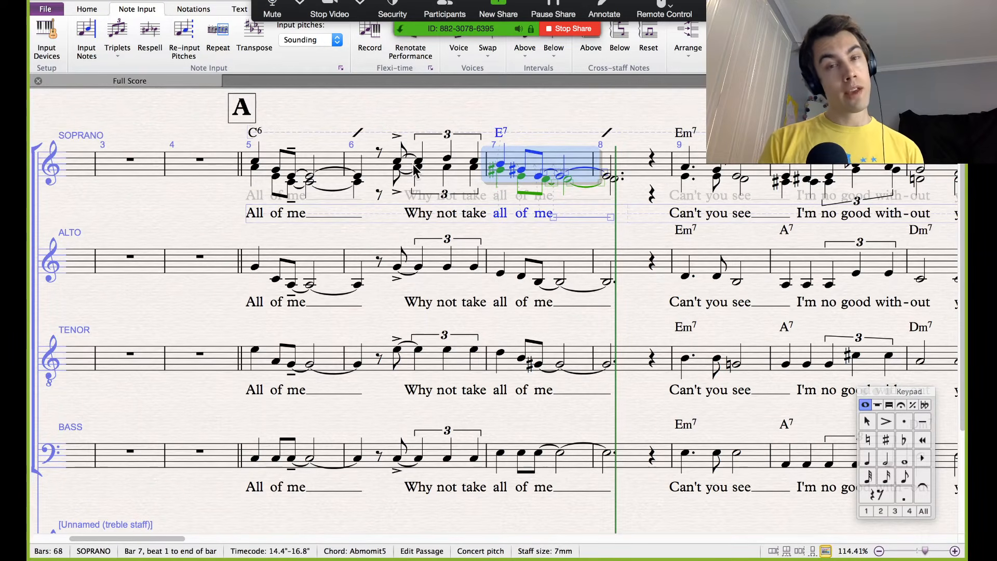
key(Escape)
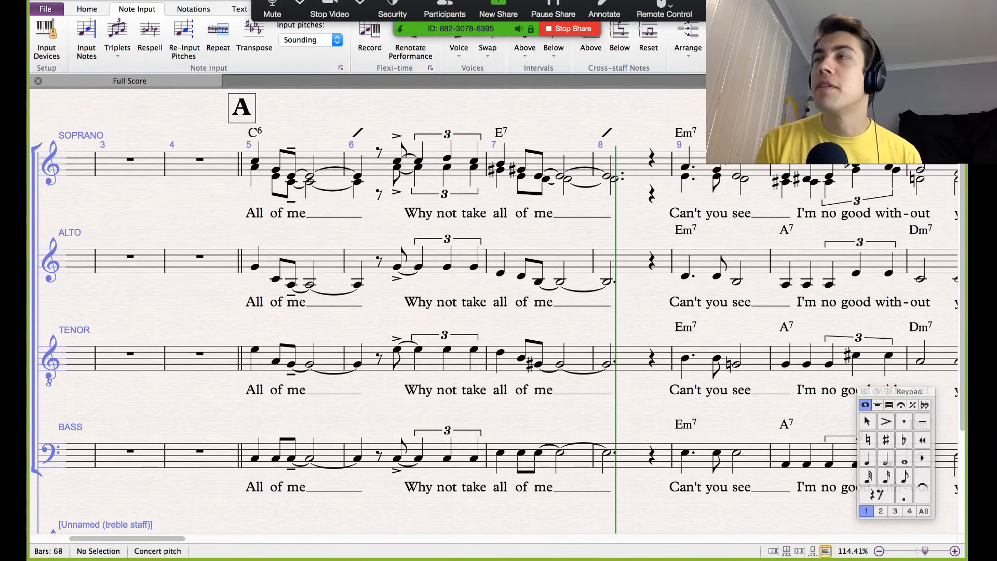
key(super+Tab)
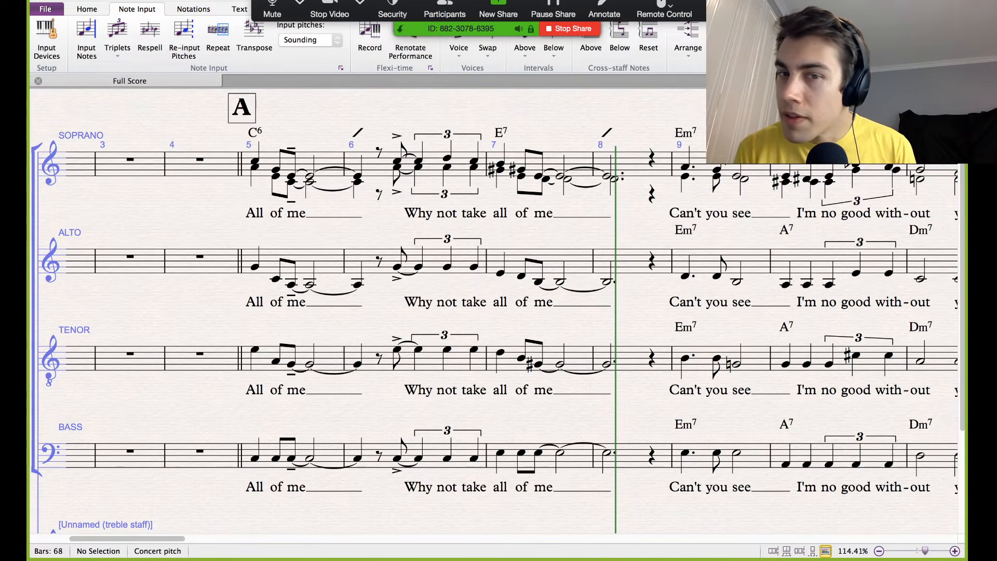
scroll(569, 258, right, 3)
scroll(568, 255, up, 2)
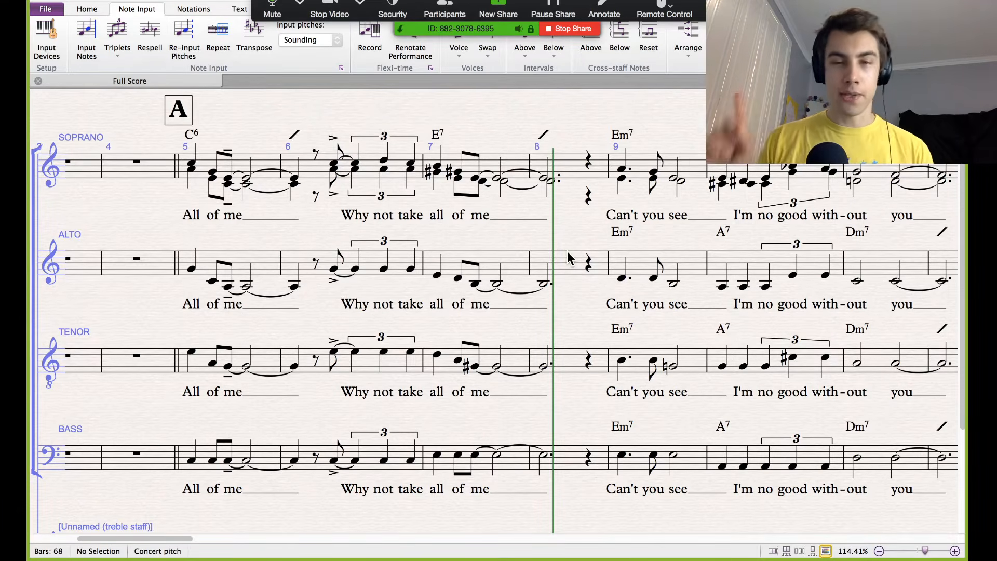
Step: Try clearing the first two beats of bar 7 in all four voices and splitting beat 1 into eighth rests, and undo it
click(440, 168)
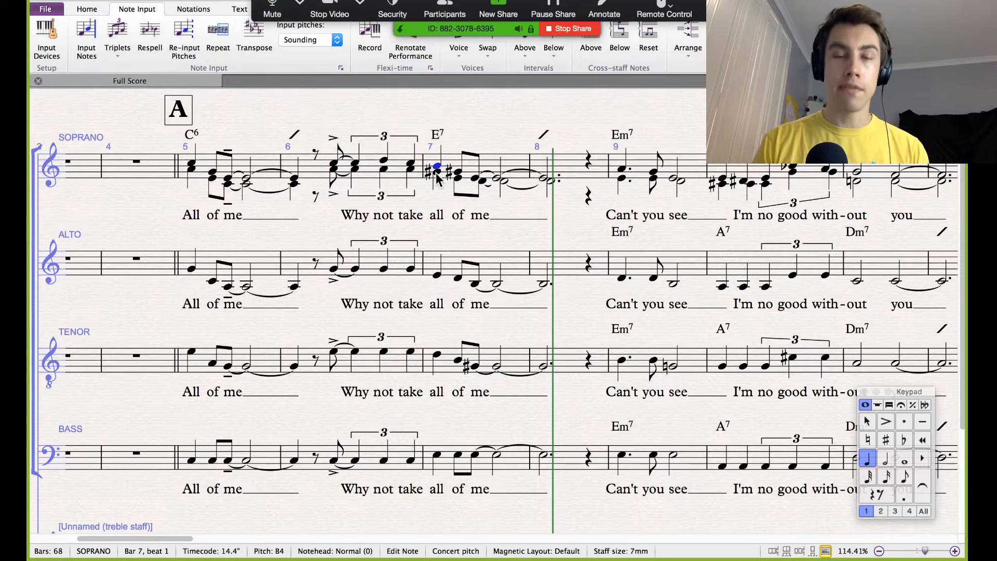
shift+click(477, 457)
key(Delete)
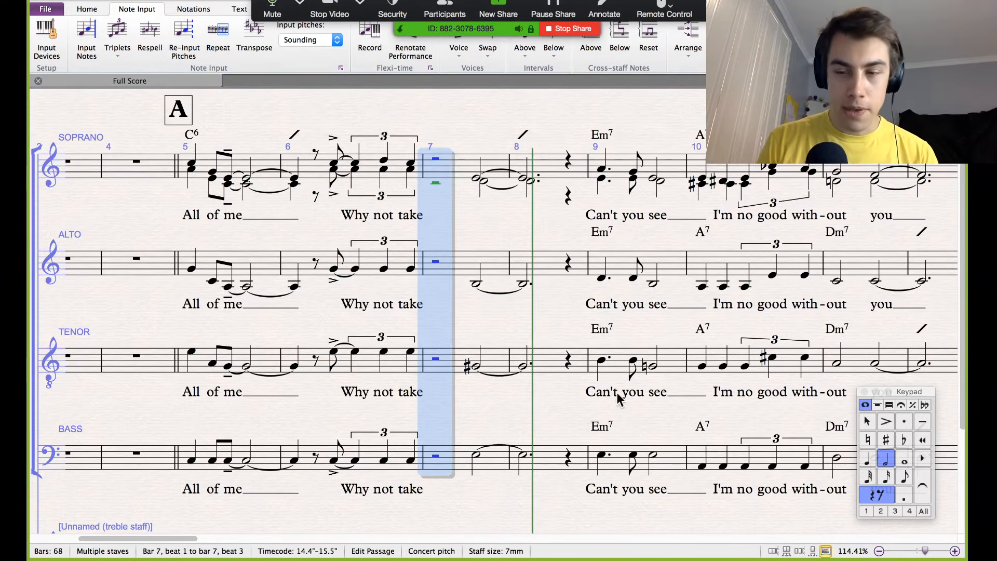
click(904, 477)
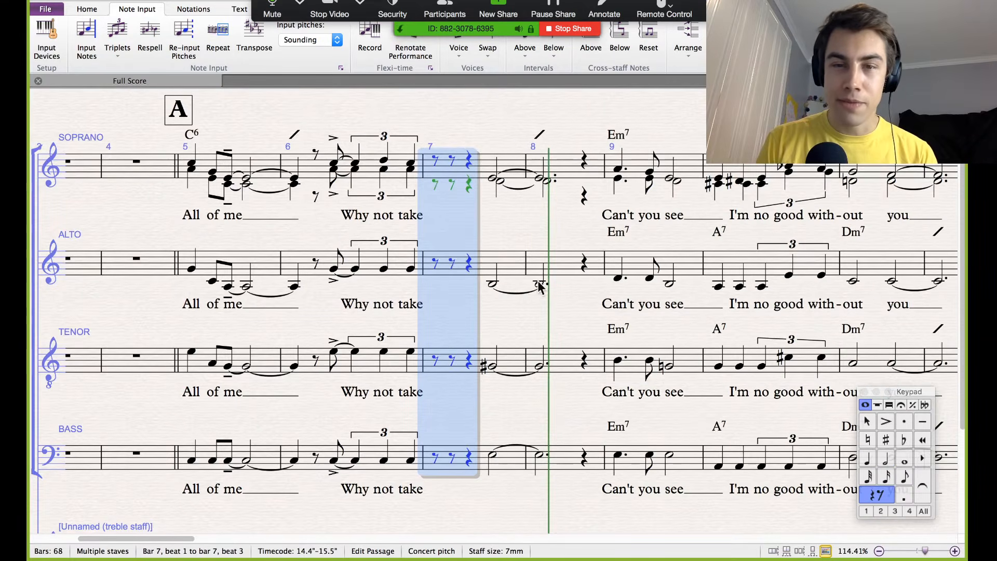
key(super+v)
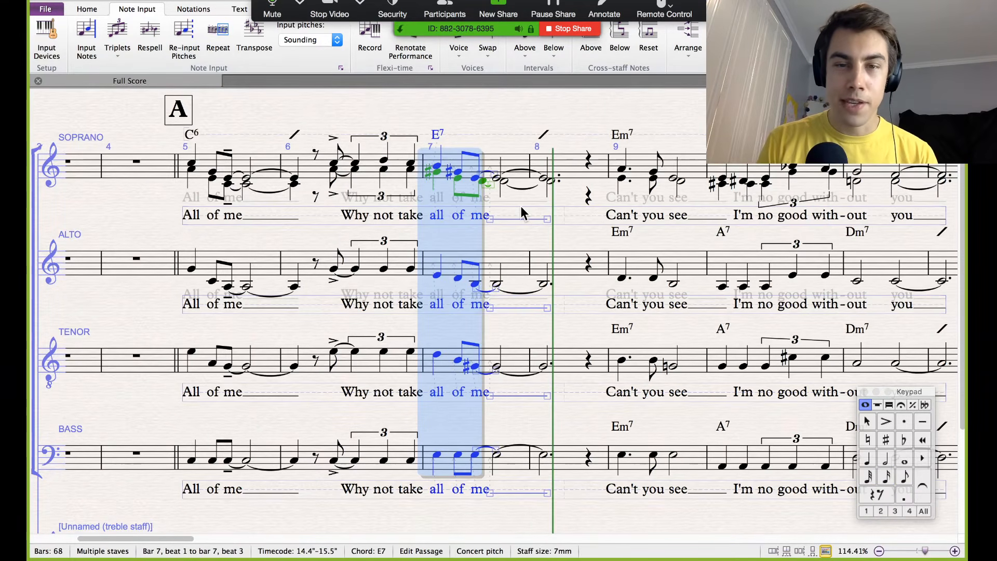
Step: Shift the "all of me" figure in bar 7 to beat 1.5 after an eighth rest in all four voices, keeping the E7 symbol at beat 1
key(super+z)
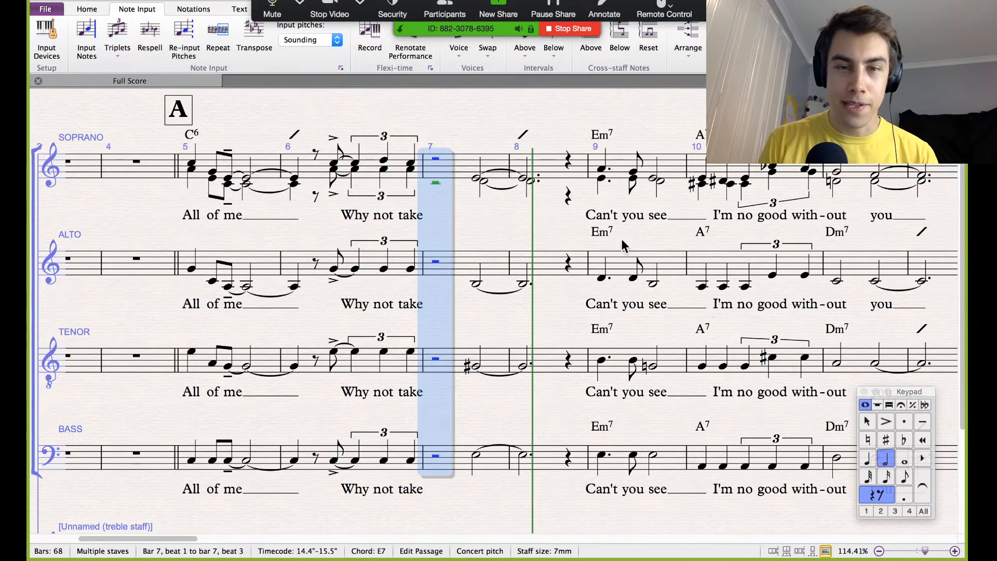
click(904, 480)
click(455, 165)
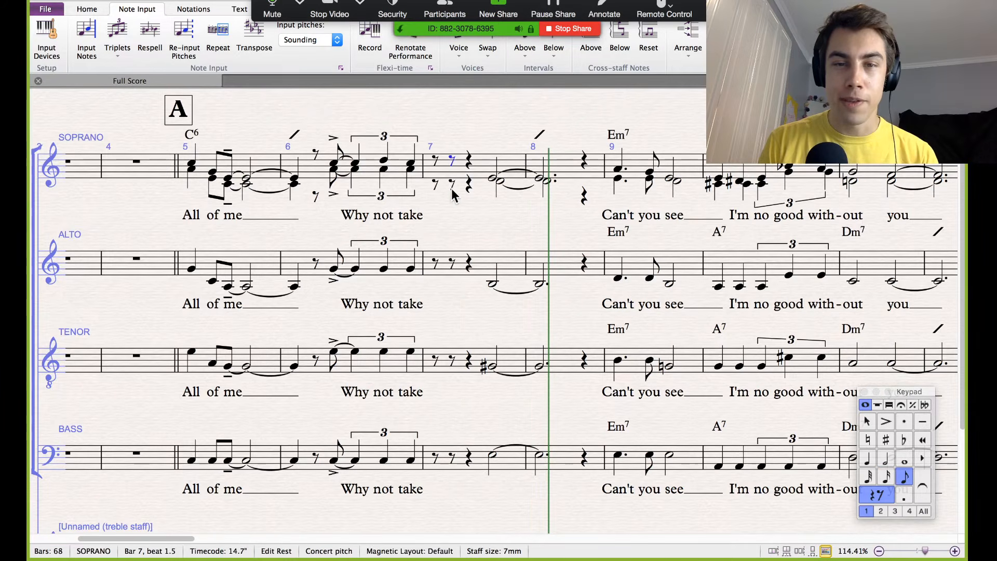
key(super+v)
key(Escape)
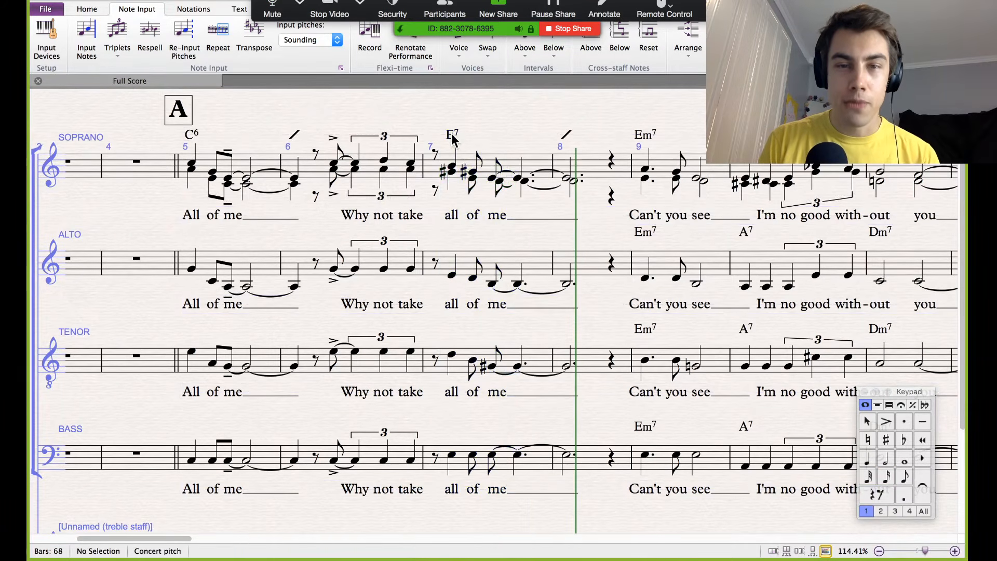
drag(446, 136, 433, 136)
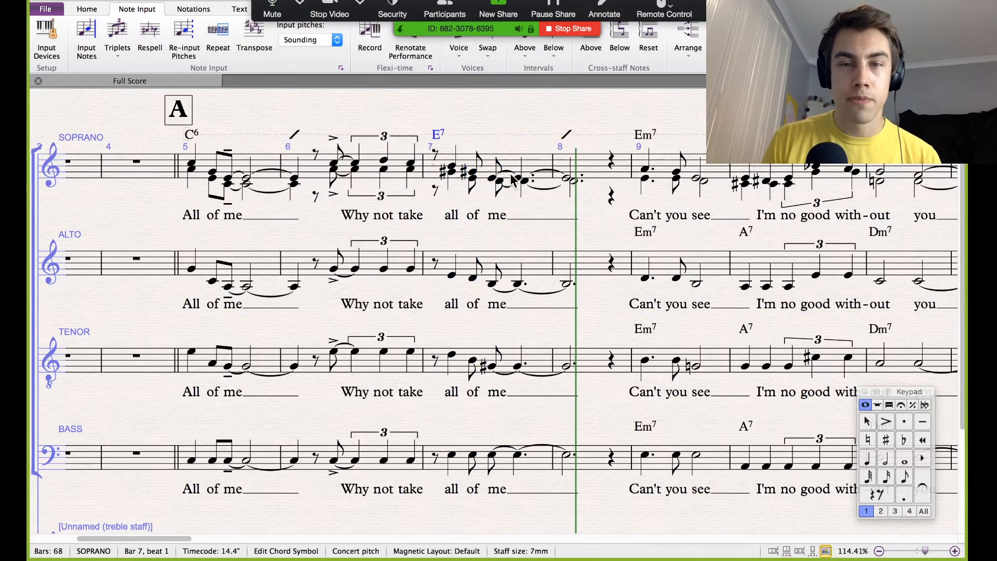
Step: Change the eighth notes at beat 3 of bar 7 to half notes tied into bar 8 in all four voices
click(494, 182)
shift+click(491, 455)
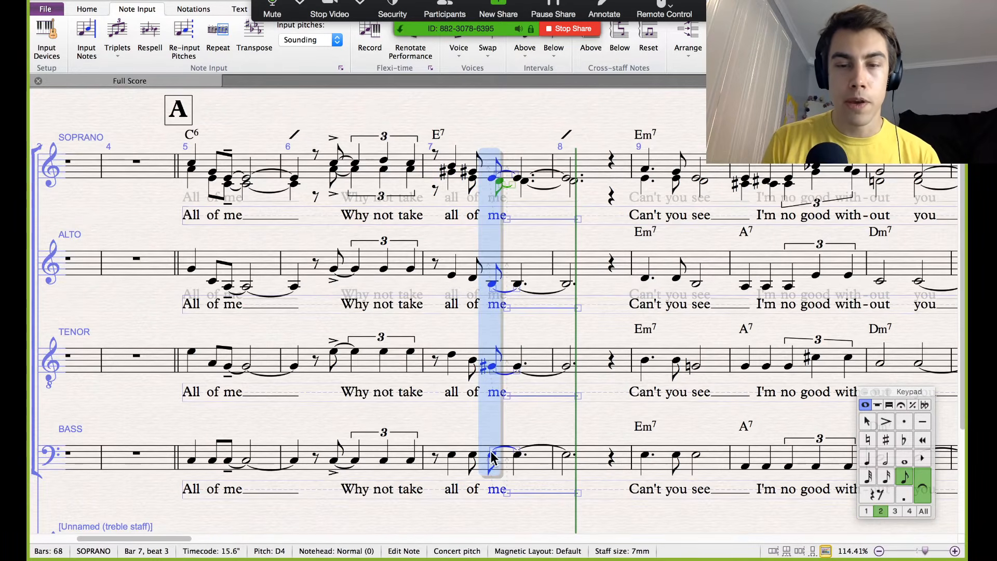
click(886, 459)
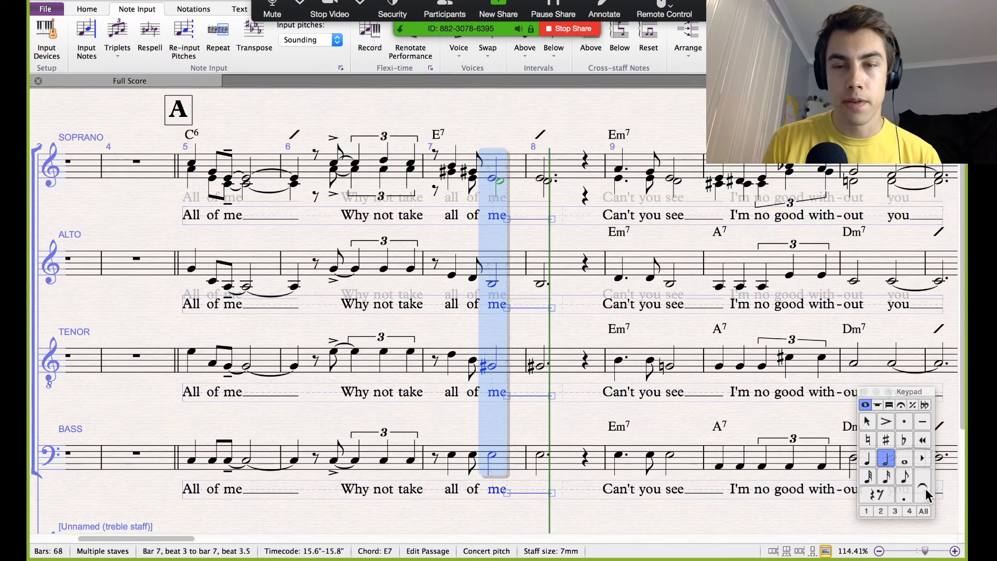
key(Escape)
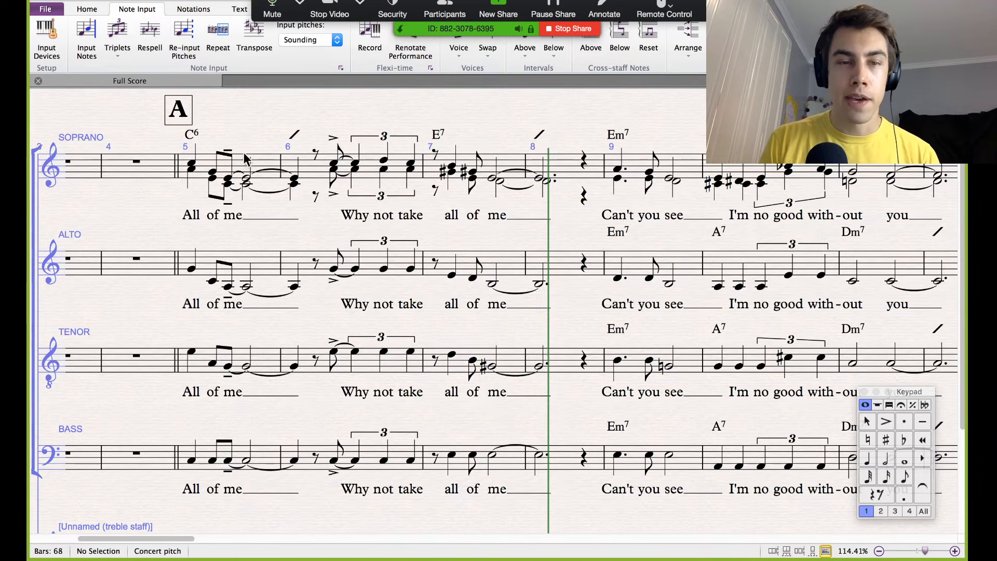
Step: Play back the passage from the Soprano's first note in bar 5 to check the new bar 7 rhythm
click(186, 163)
click(196, 160)
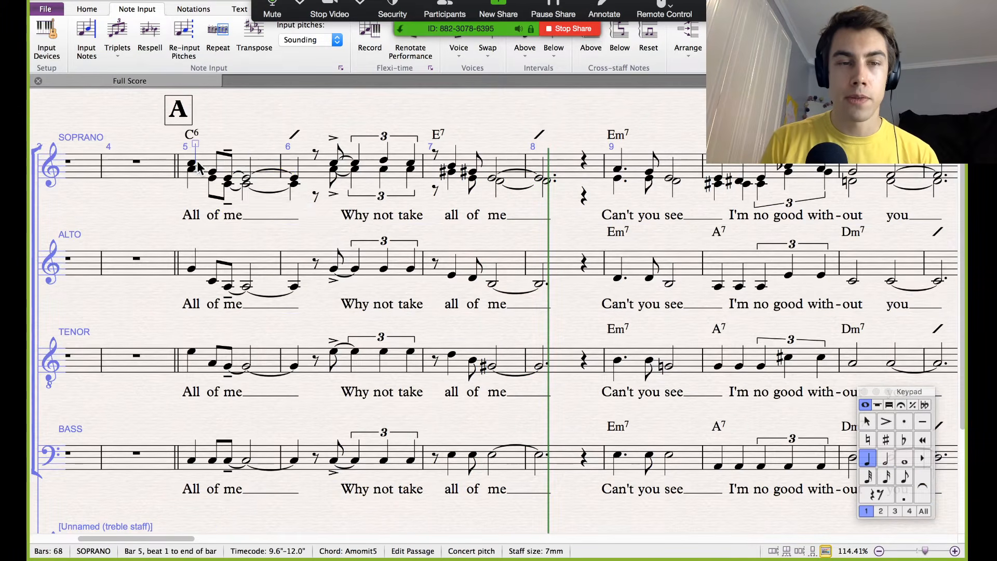
right_click(196, 161)
click(251, 125)
key(p)
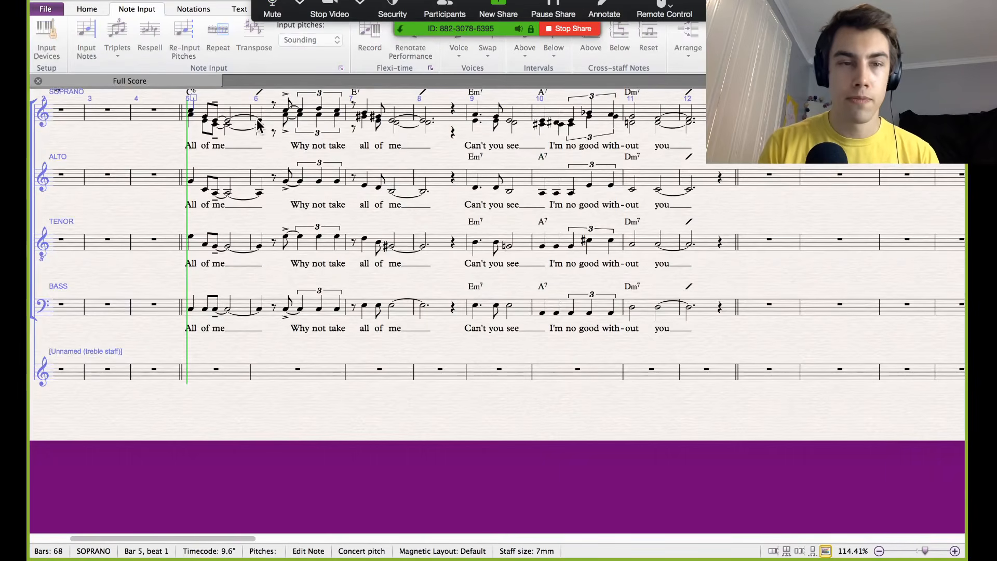
scroll(270, 210, up, 3)
scroll(270, 211, up, 4)
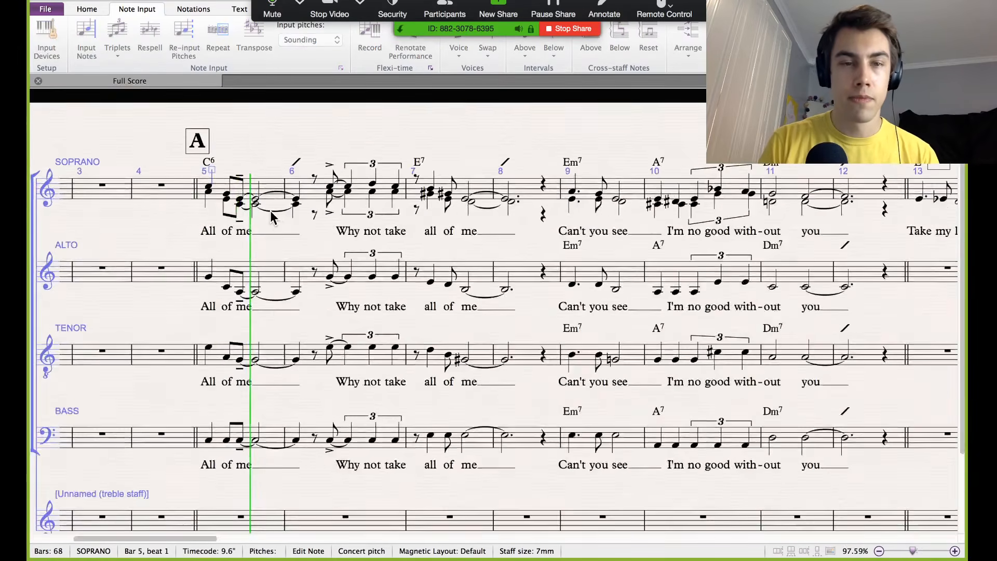
scroll(271, 211, down, 1)
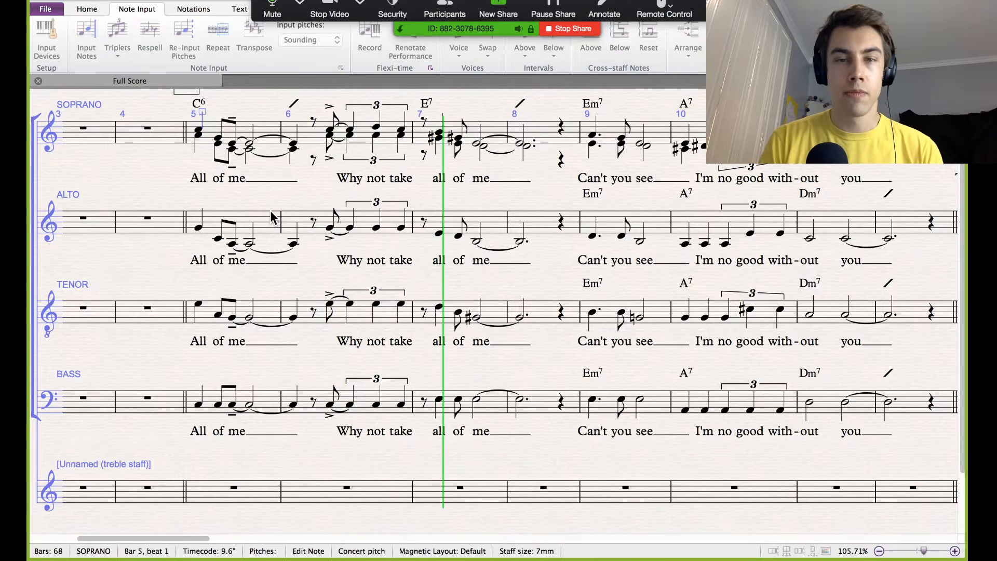
Step: Add tenuto marks to the notes on "all" in bar 7 across the soprano, alto, tenor and bass staves
key(space)
scroll(270, 213, up, 2)
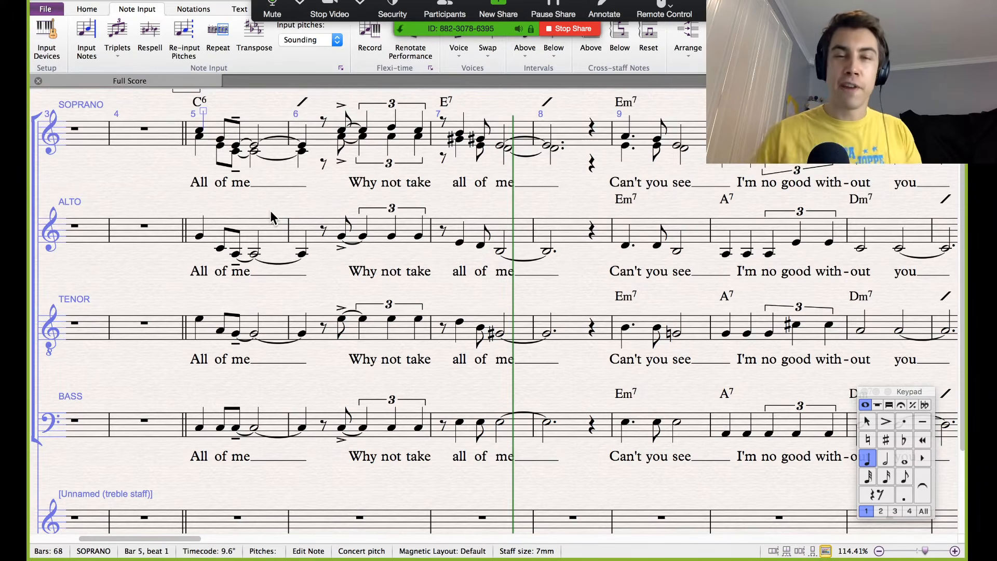
key(super+Tab)
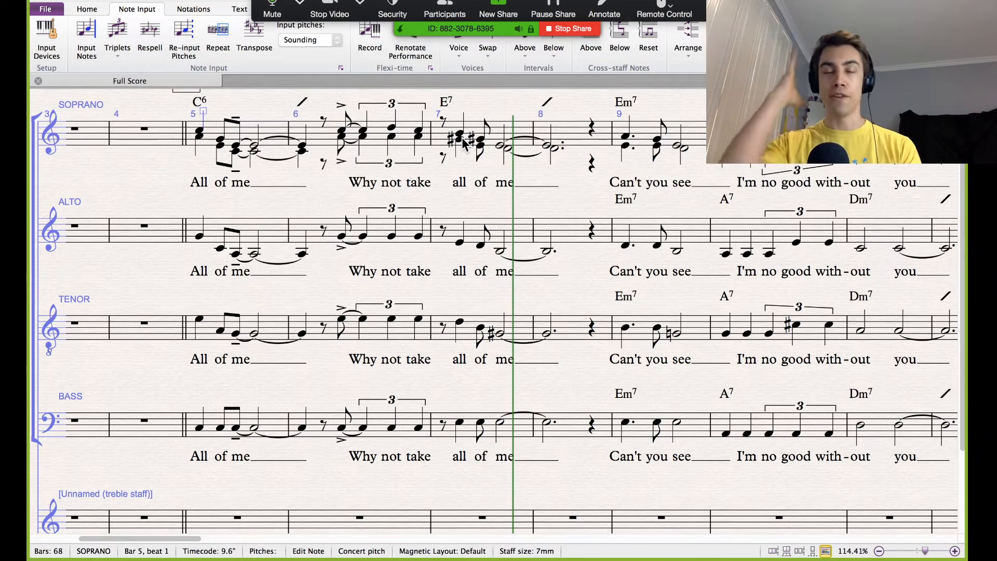
click(452, 379)
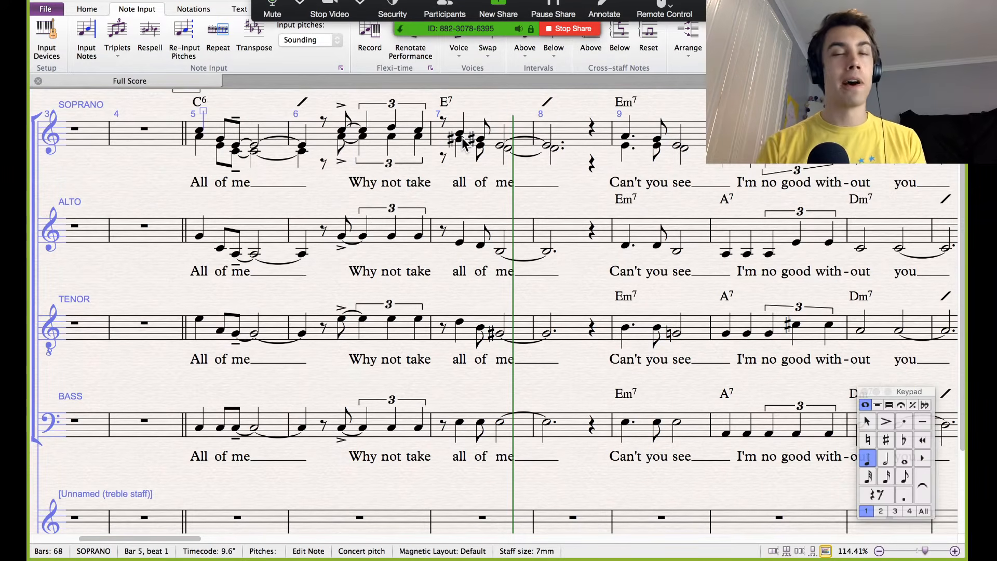
shift+click(460, 423)
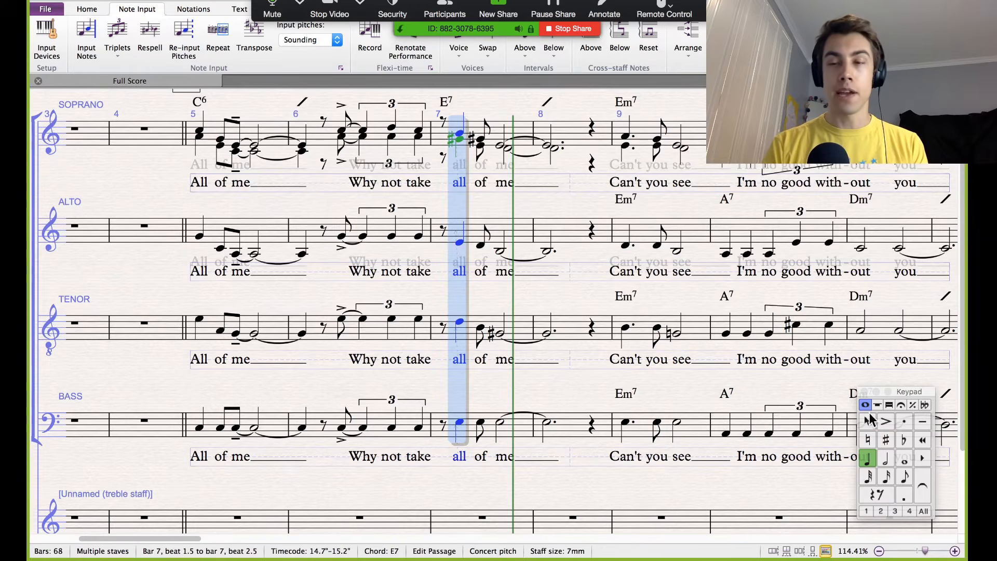
click(917, 423)
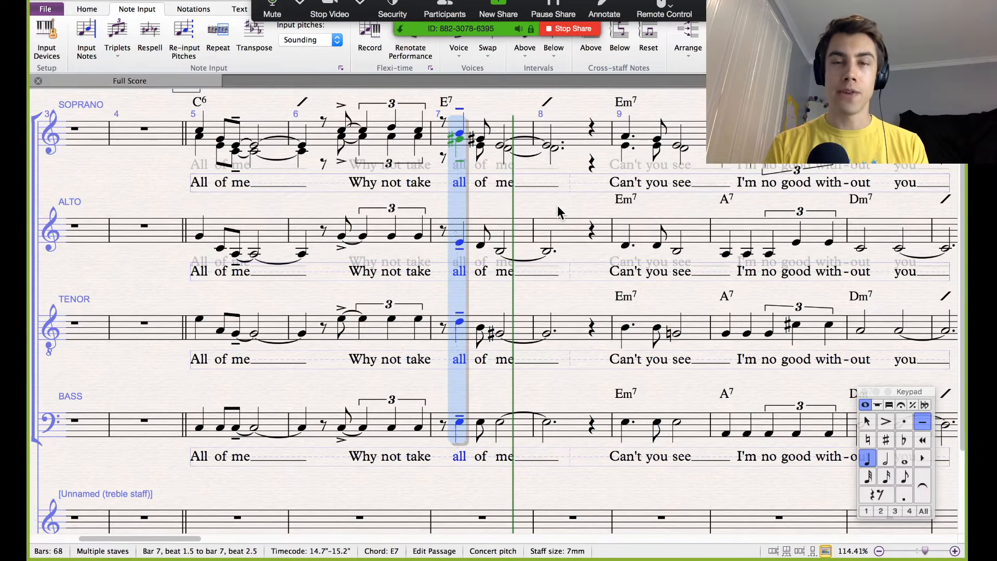
click(558, 212)
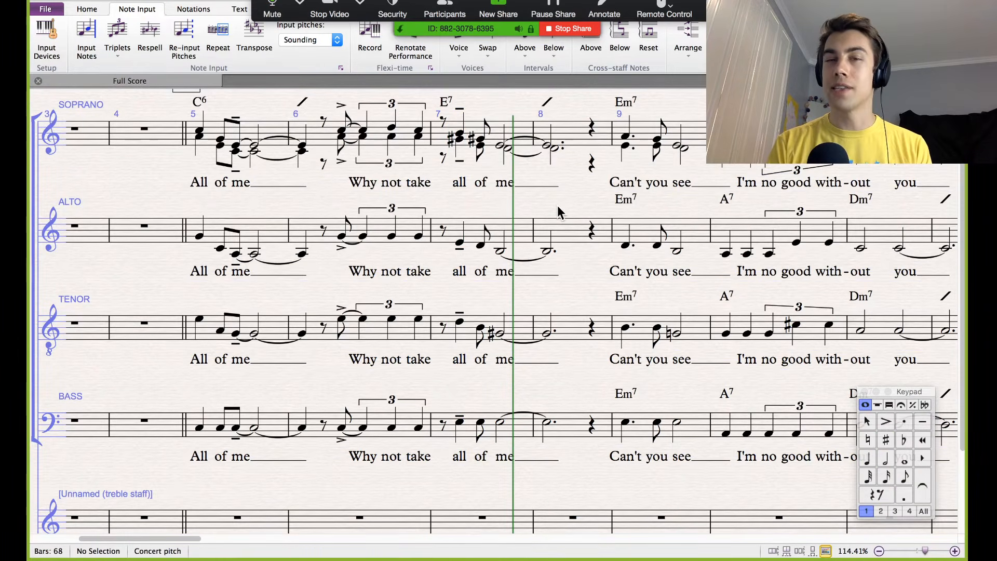
Step: Shorten the notes on "see" in bar 9 to eighth notes in all four vocal staves
scroll(559, 212, up, 2)
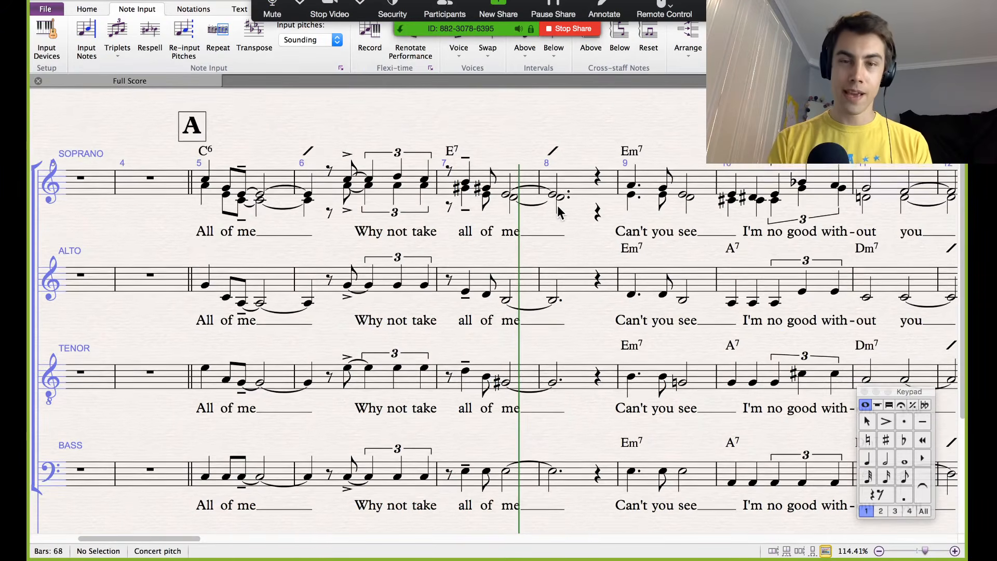
scroll(558, 212, down, 1)
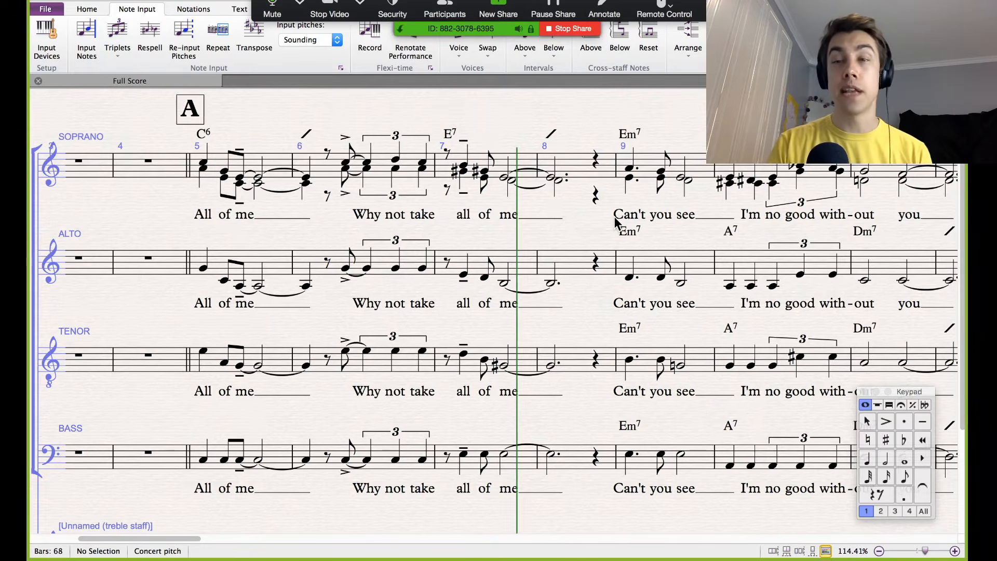
scroll(559, 213, right, 5)
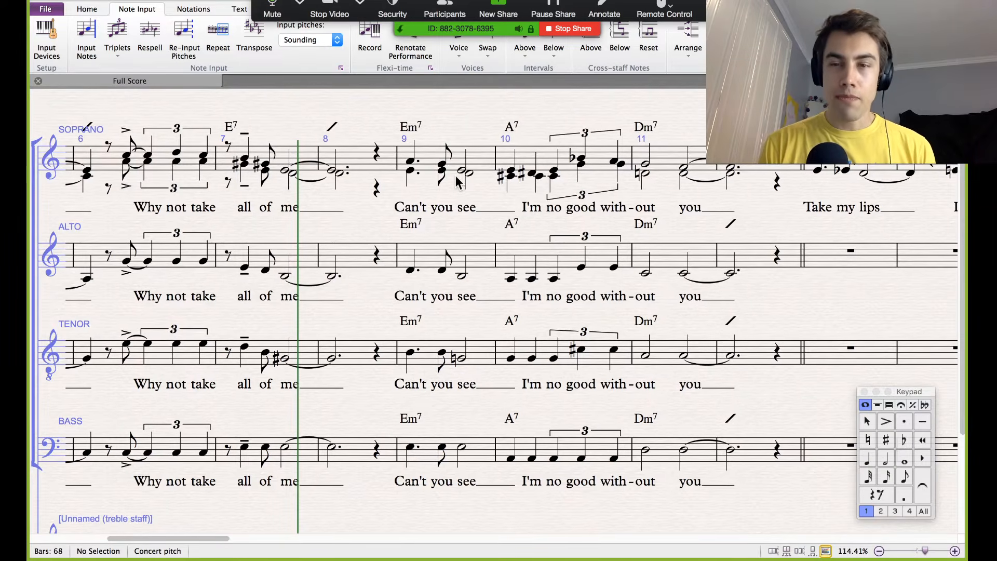
scroll(461, 184, right, 2)
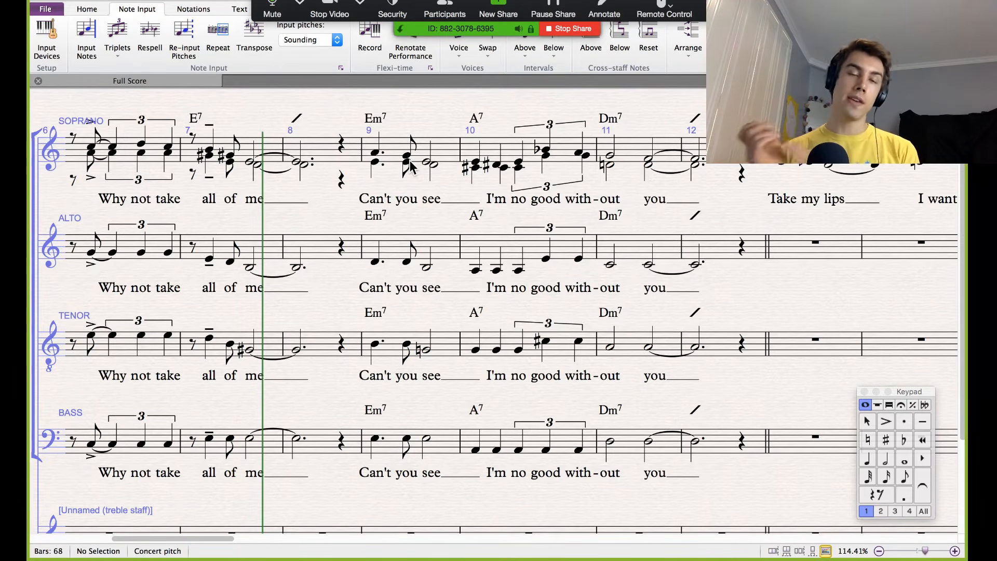
click(431, 164)
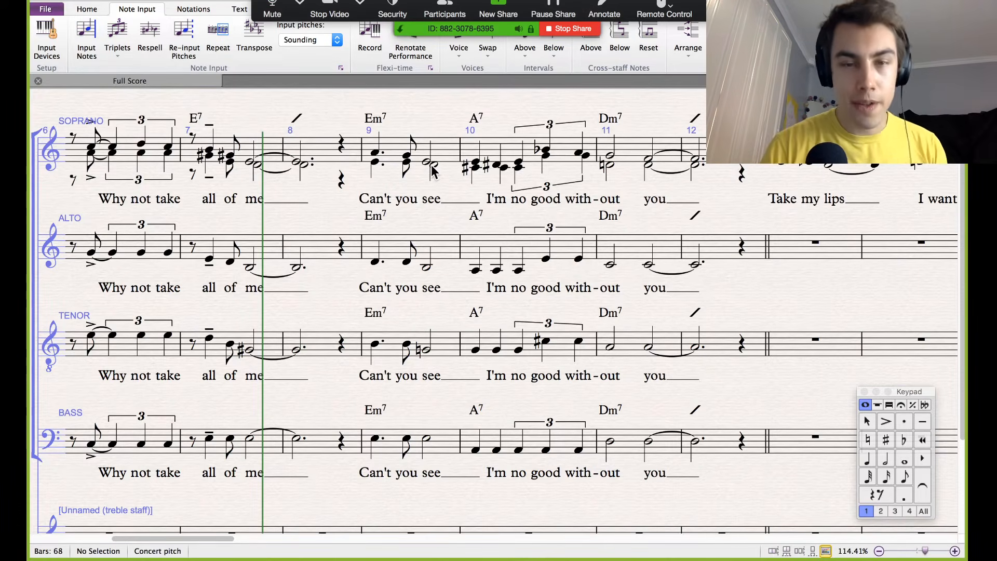
shift+click(428, 447)
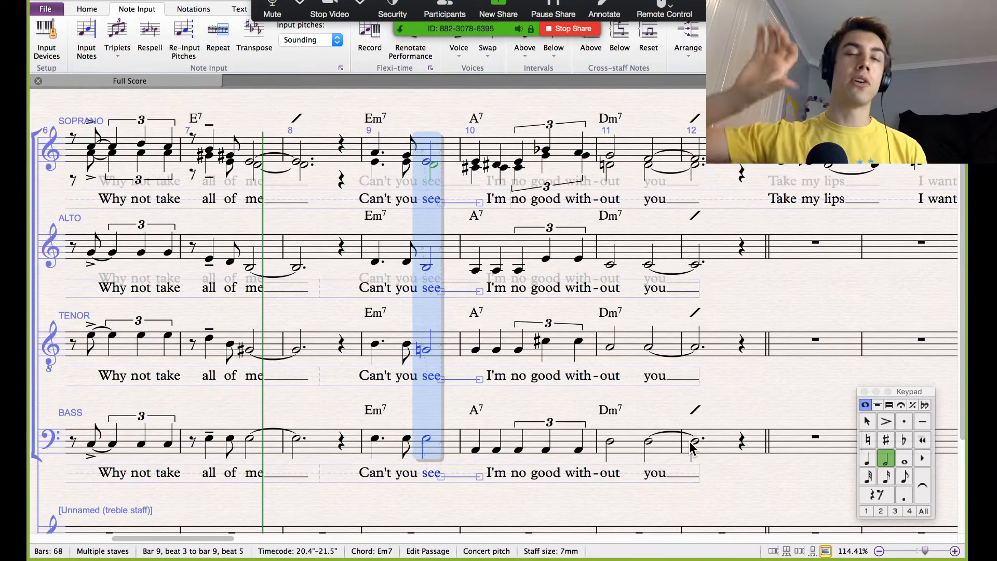
click(905, 476)
Step: Shorten the lyric extender lines after "see" in bar 9 on the bass, tenor, alto and soprano staves
click(432, 162)
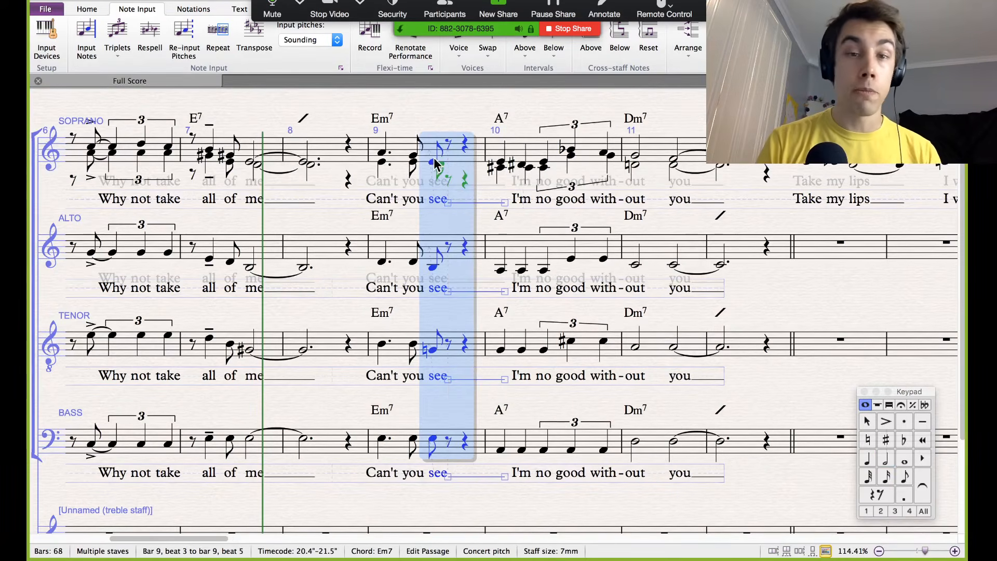
click(503, 474)
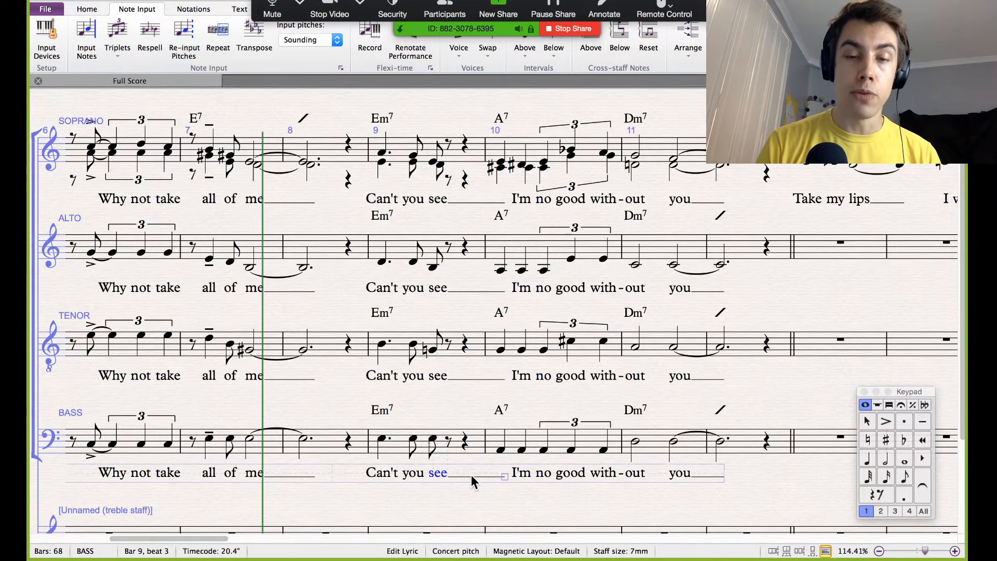
click(503, 381)
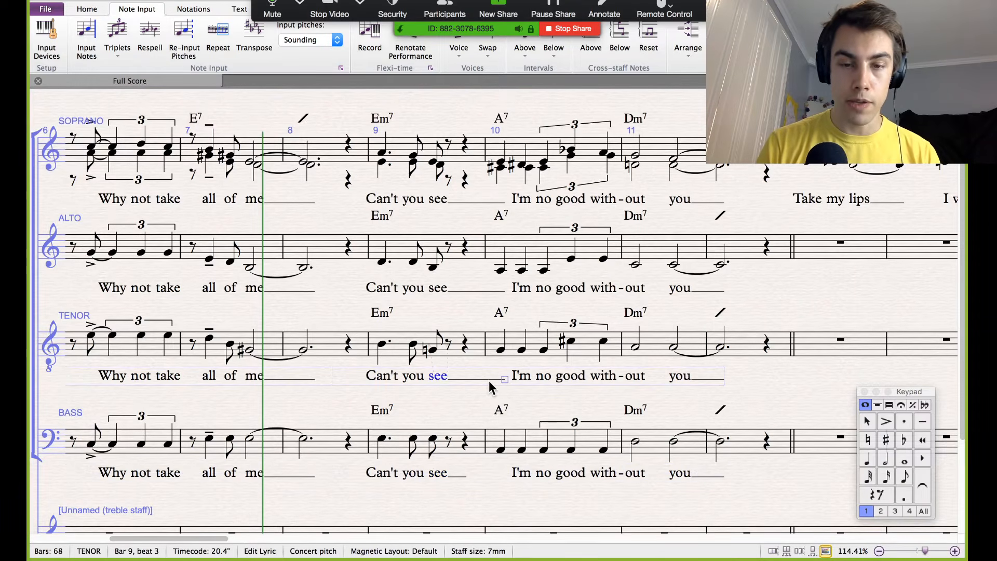
click(505, 292)
click(503, 206)
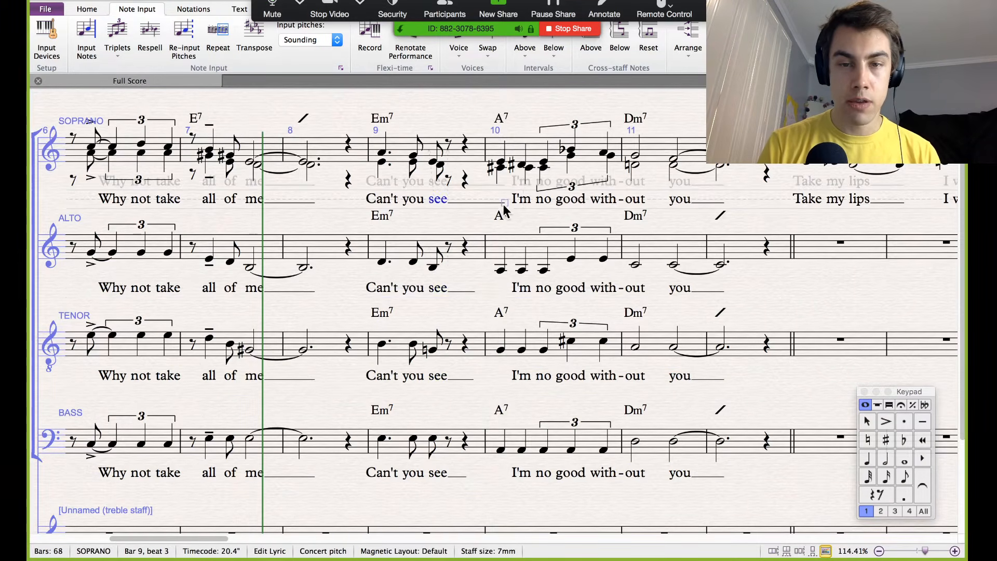
Step: Move the "you see" eighth notes in bar 9 an eighth later, starting on beat 3, in all four vocal staves
click(414, 161)
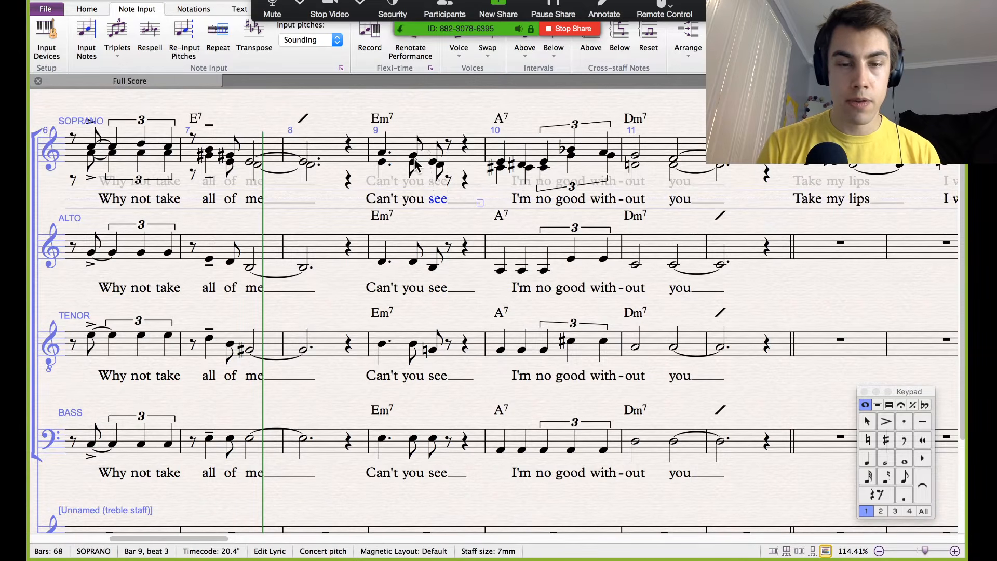
shift+click(433, 441)
key(Delete)
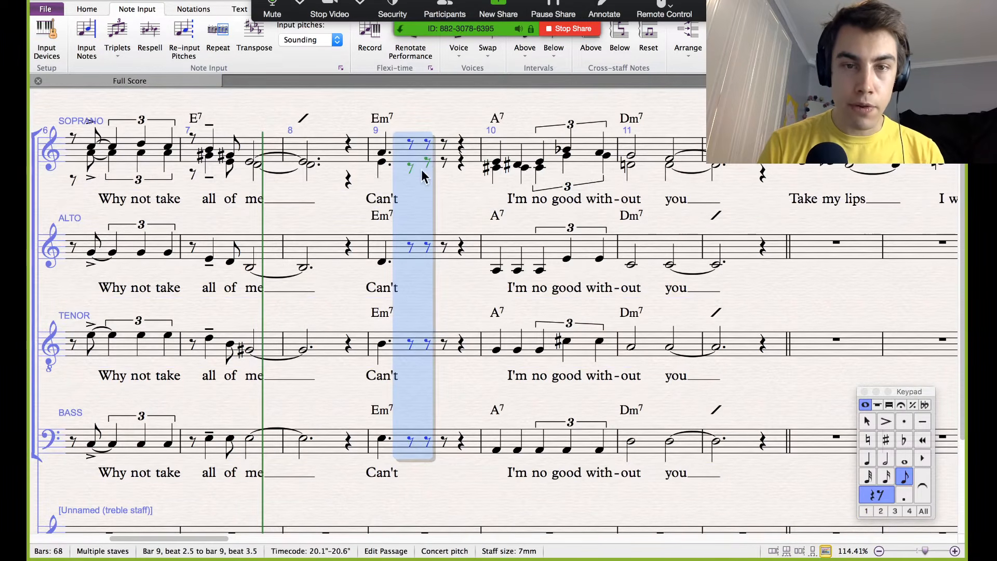
key(super+z)
key(super+z)
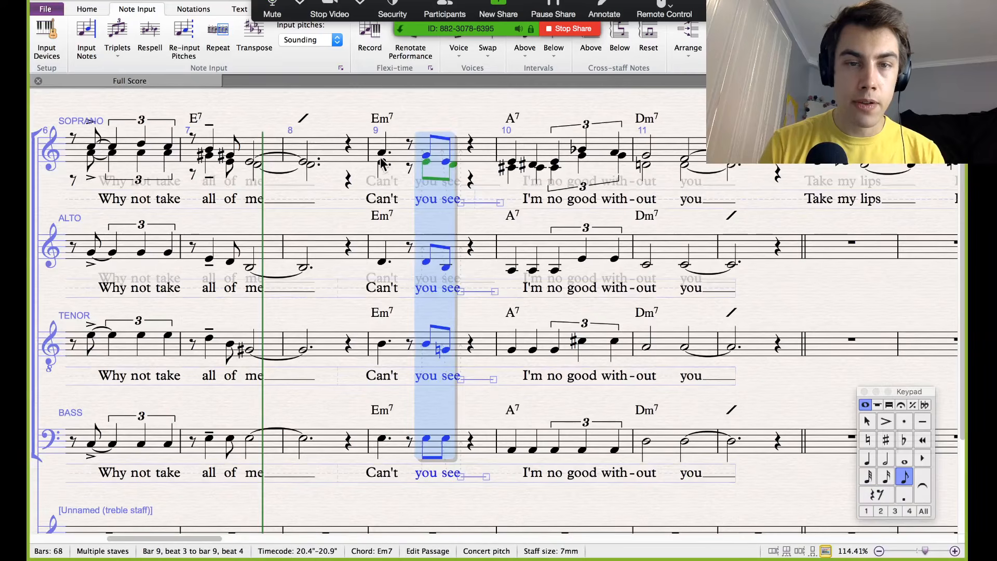
Step: Change the notes on "Can't" to half notes and those on "see" to dotted quarters in bar 9 across all voices
click(382, 152)
shift+click(382, 438)
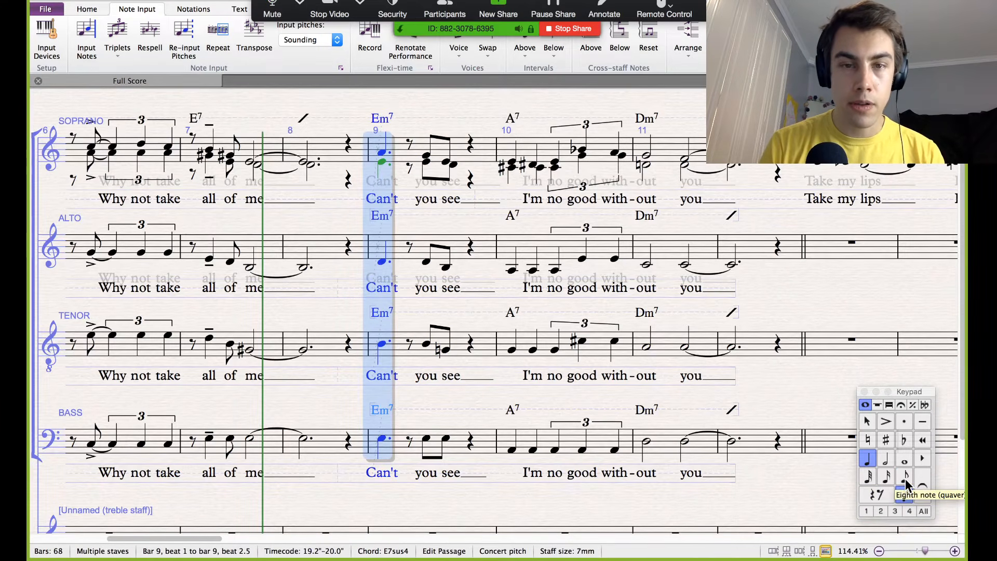
click(886, 458)
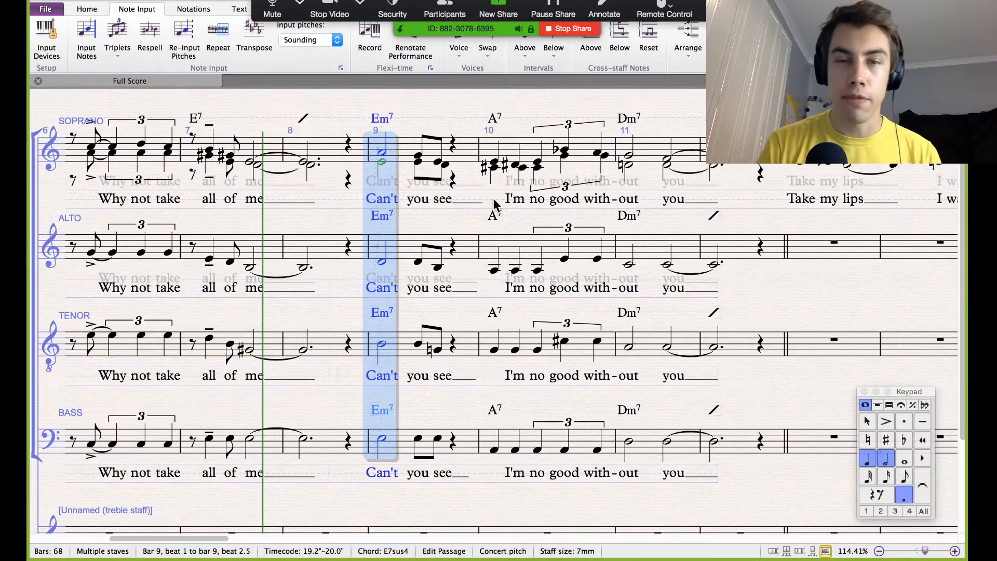
click(439, 163)
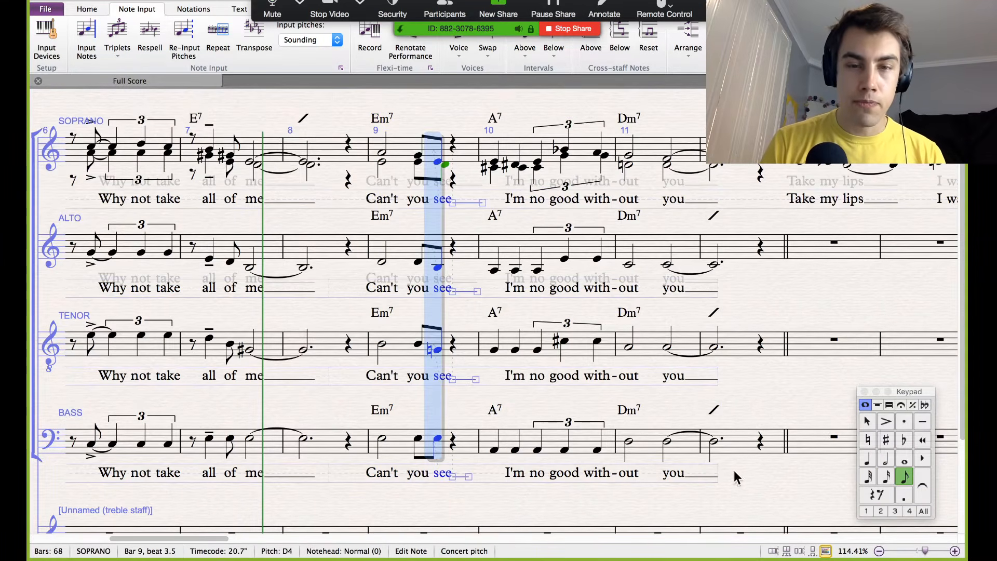
click(871, 459)
click(904, 498)
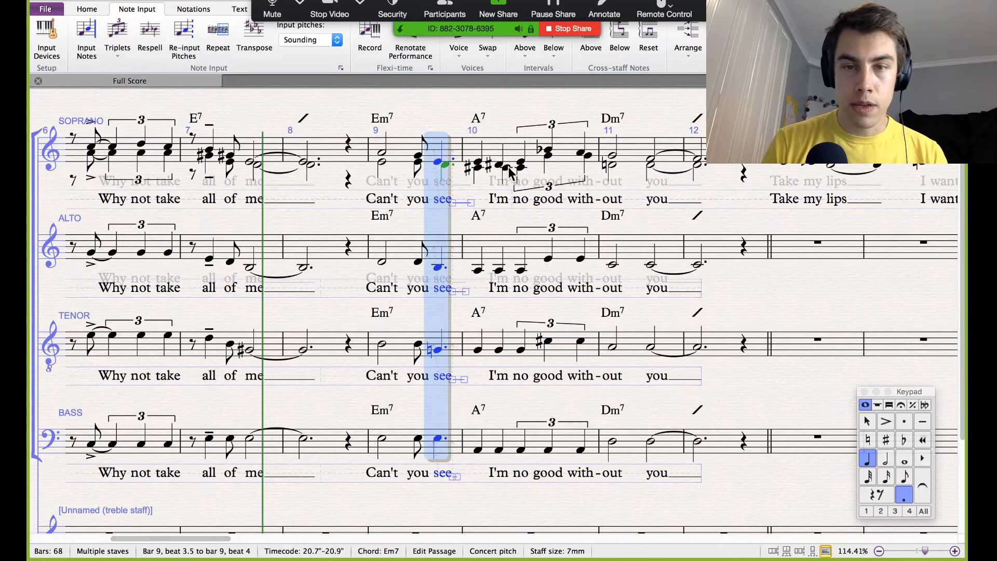
Step: Change the notes on "out" at the start of bar 11 to dotted quarter notes in all four vocal staves
scroll(558, 154, right, 5)
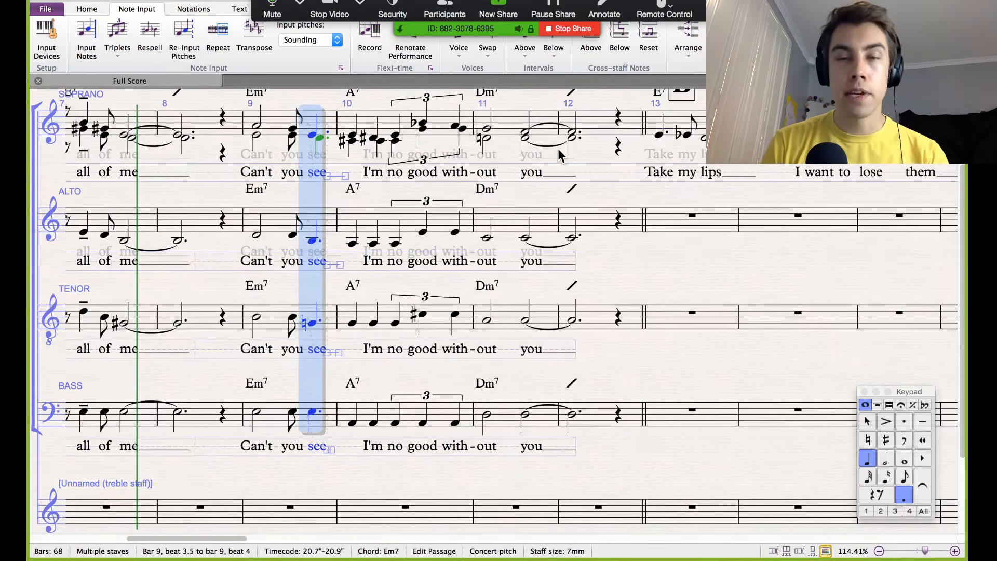
scroll(558, 149, right, 3)
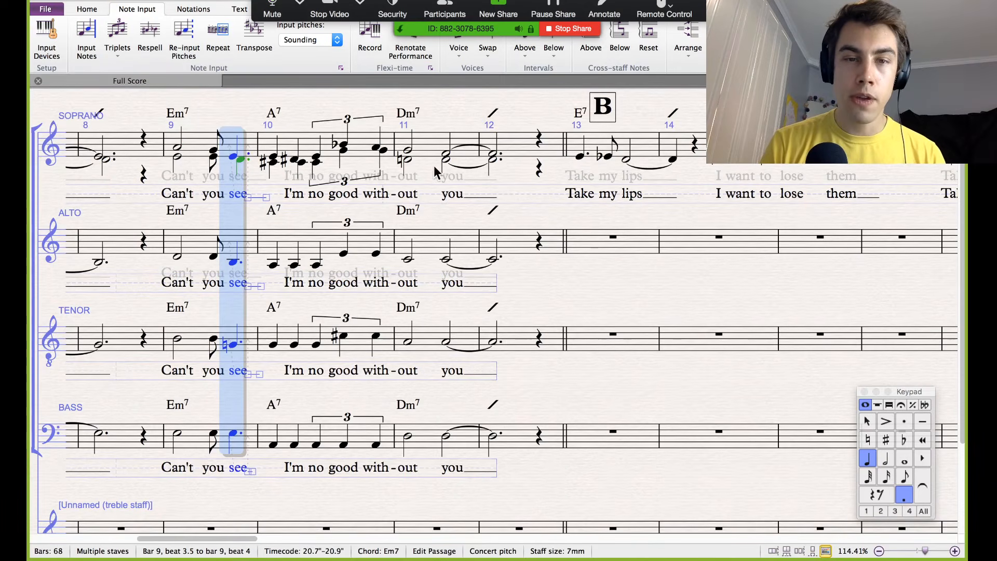
click(409, 151)
shift+click(408, 442)
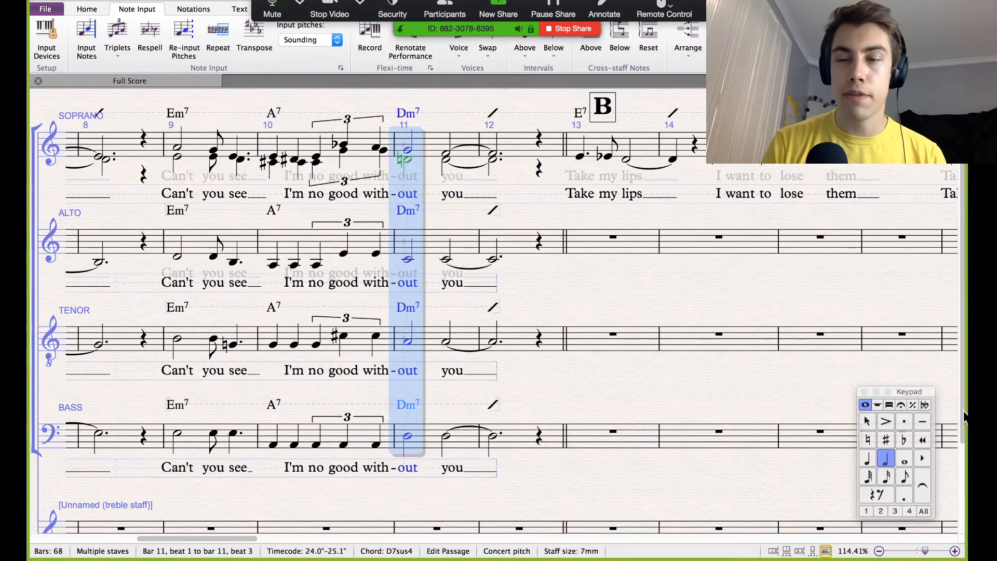
key(4)
click(904, 496)
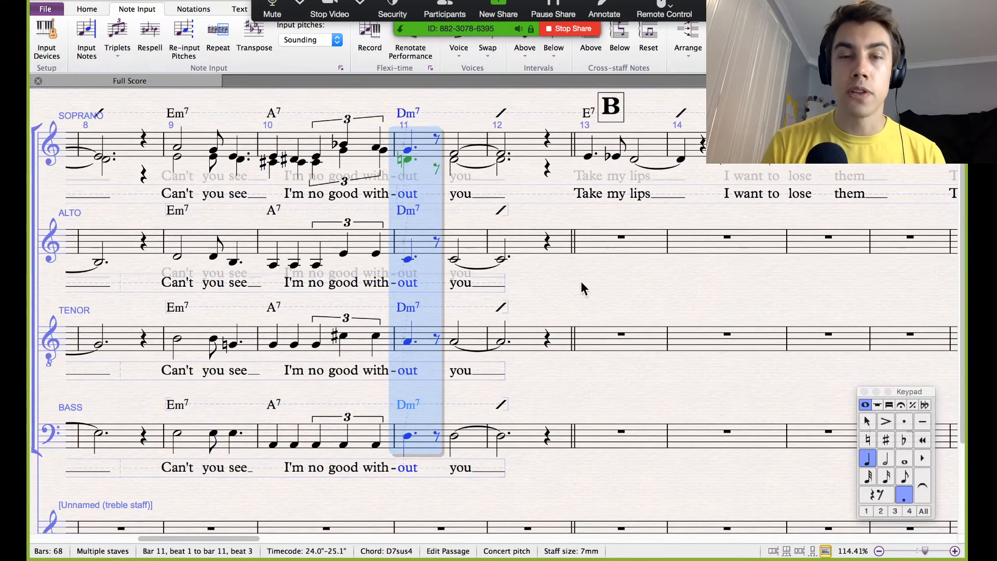
Step: Move the notes on "you" in bar 11 to beat 2.5 and make them eighth notes in all voices
click(454, 160)
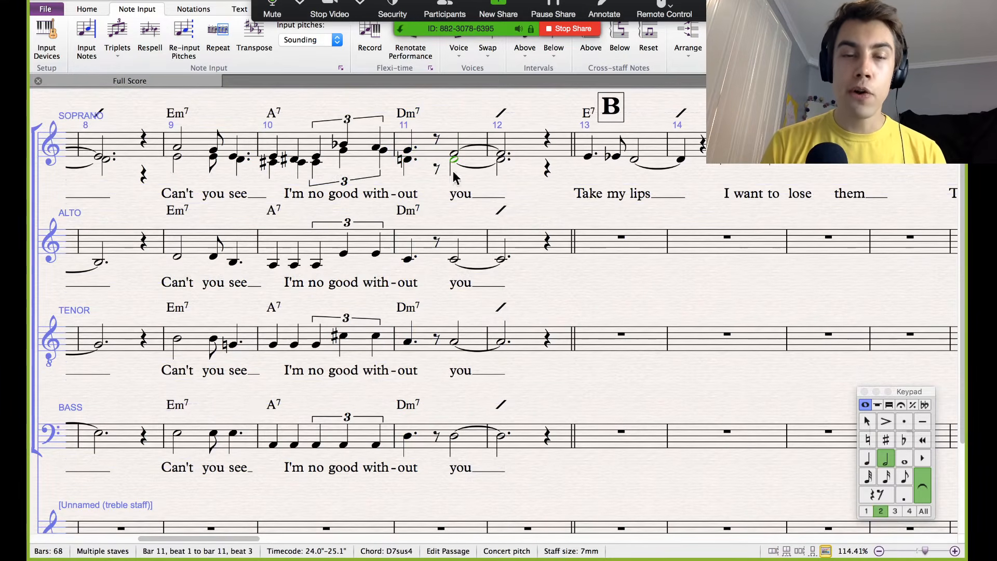
shift+click(454, 436)
key(Delete)
click(435, 142)
key(super+v)
click(905, 477)
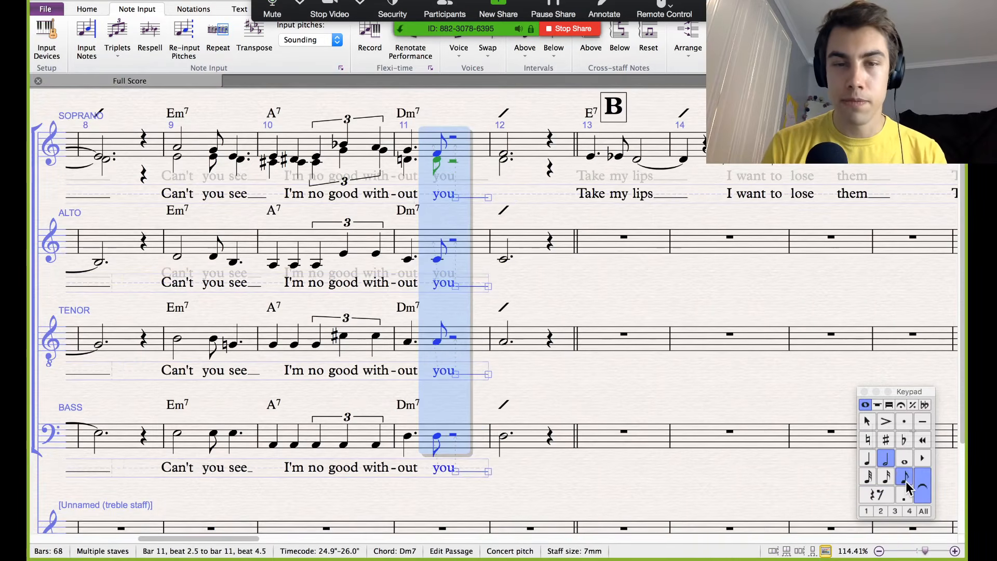
Step: Filter the selection to notes and chords, and tie the bar 11 eighth notes on "you" to half notes on beat 3
click(95, 10)
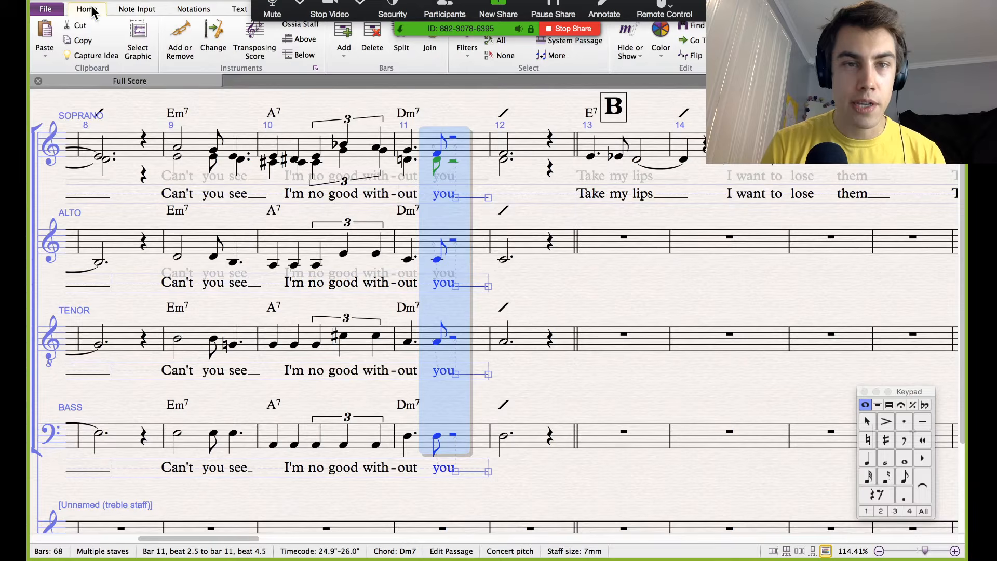
click(457, 51)
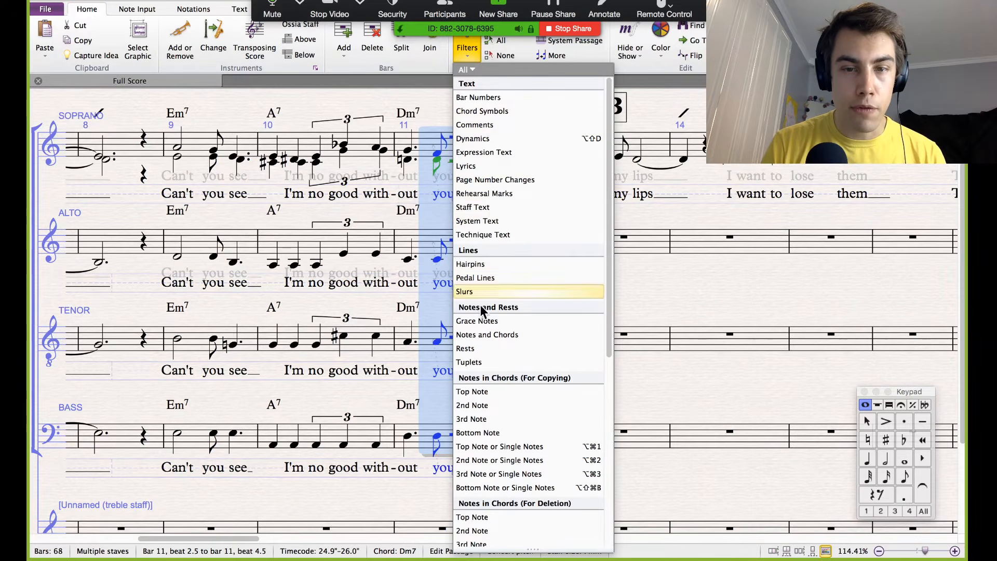
click(482, 334)
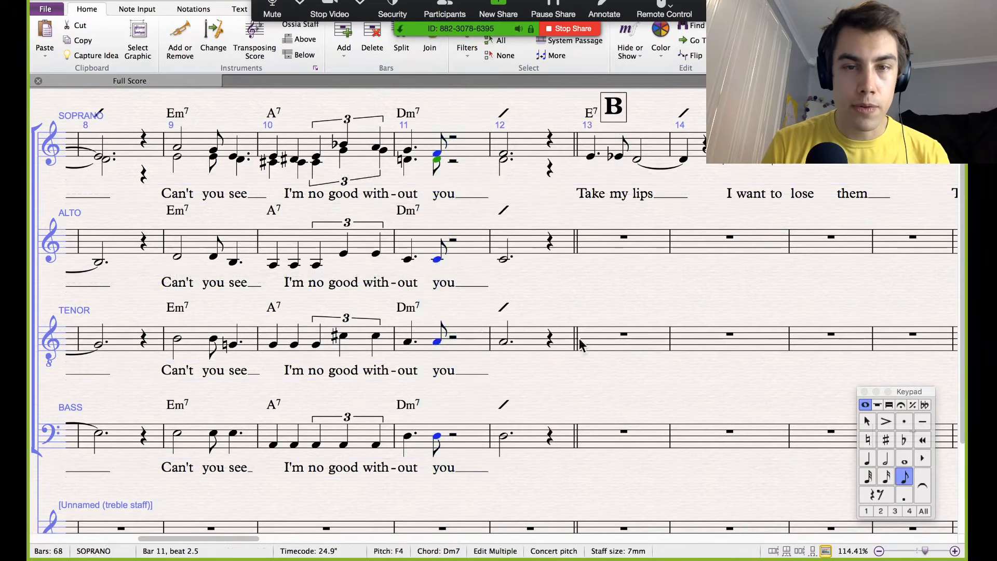
click(923, 486)
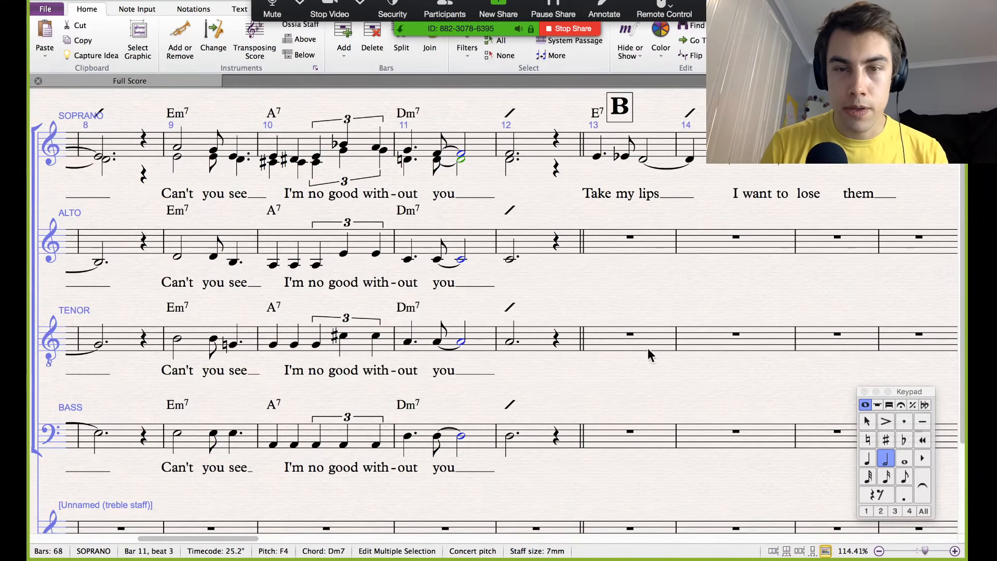
click(886, 458)
key(Escape)
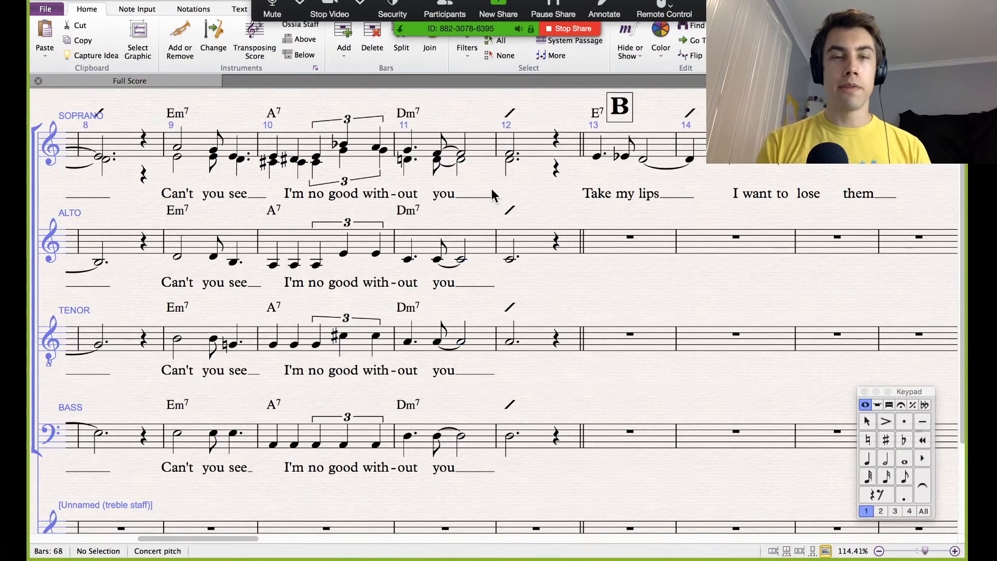
Step: Play back the arrangement from bar 9 through bar 11 to hear the revised rhythm
scroll(415, 166, left, 5)
click(316, 136)
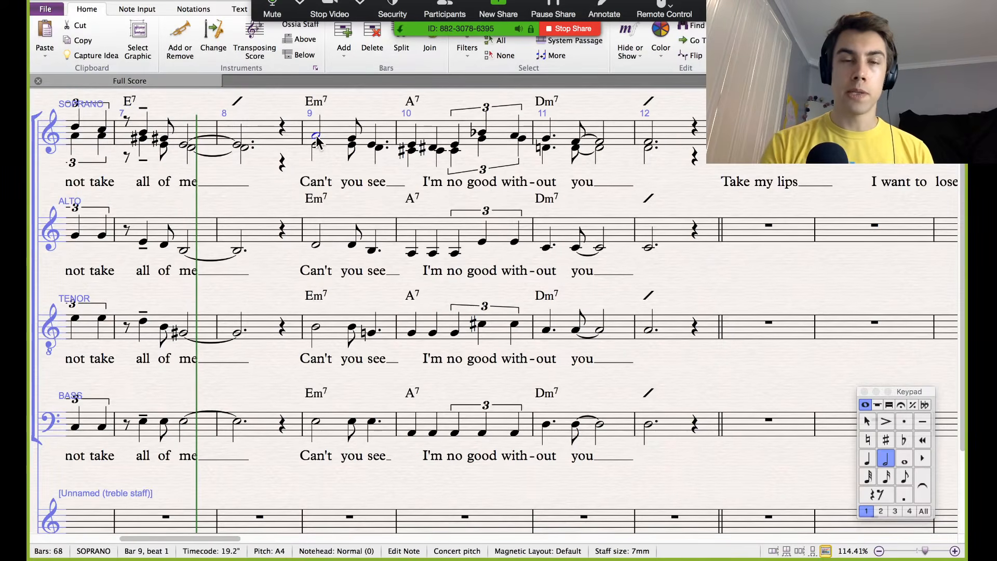
scroll(317, 138, down, 2)
key(space)
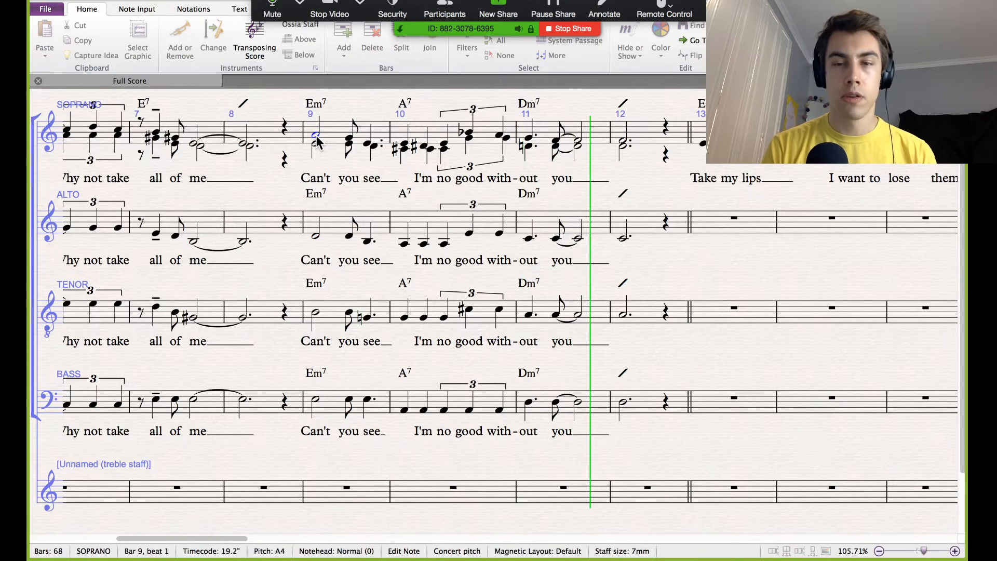
key(space)
Step: Tie the half notes on beat 3 of bar 11 into bar 12 in all voices
click(602, 150)
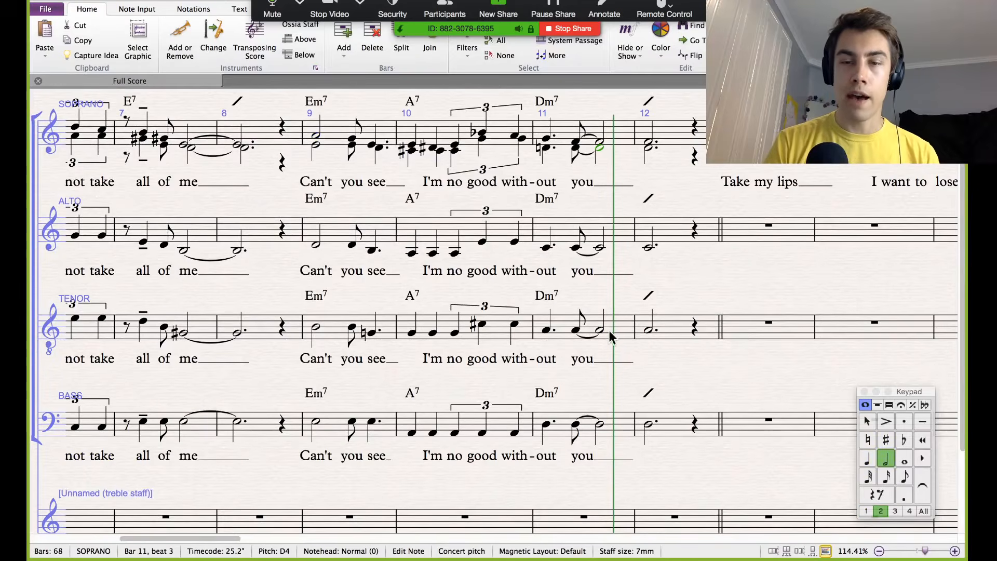
shift+click(600, 424)
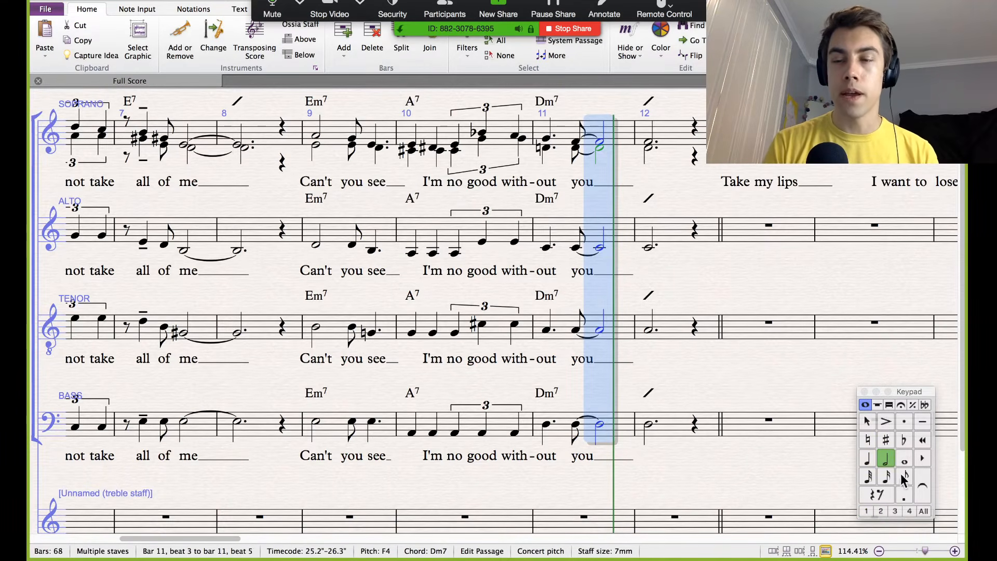
click(923, 485)
drag(653, 197, 625, 224)
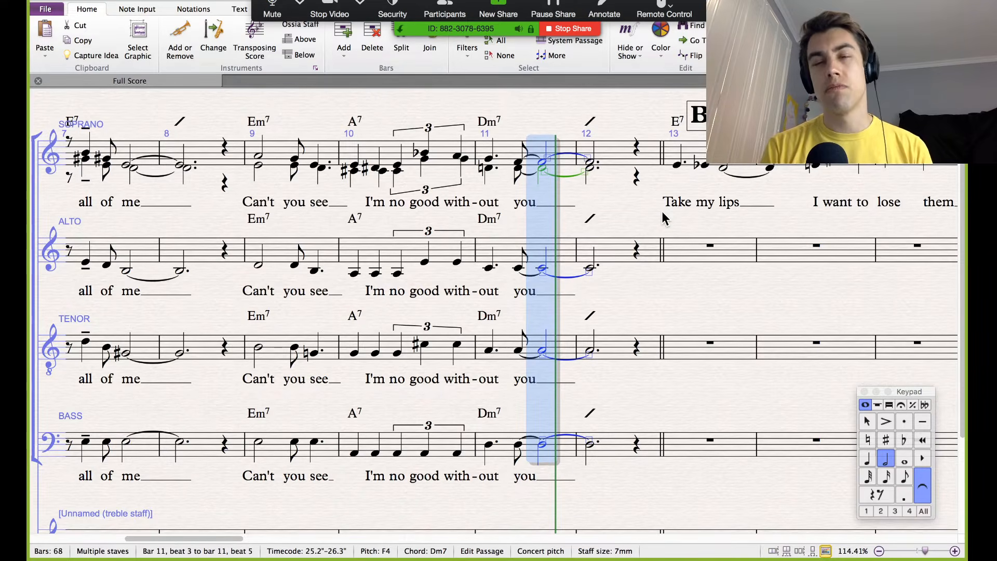
Step: Examine the melody and chord symbols from bar 12 into section B
key(super+Tab)
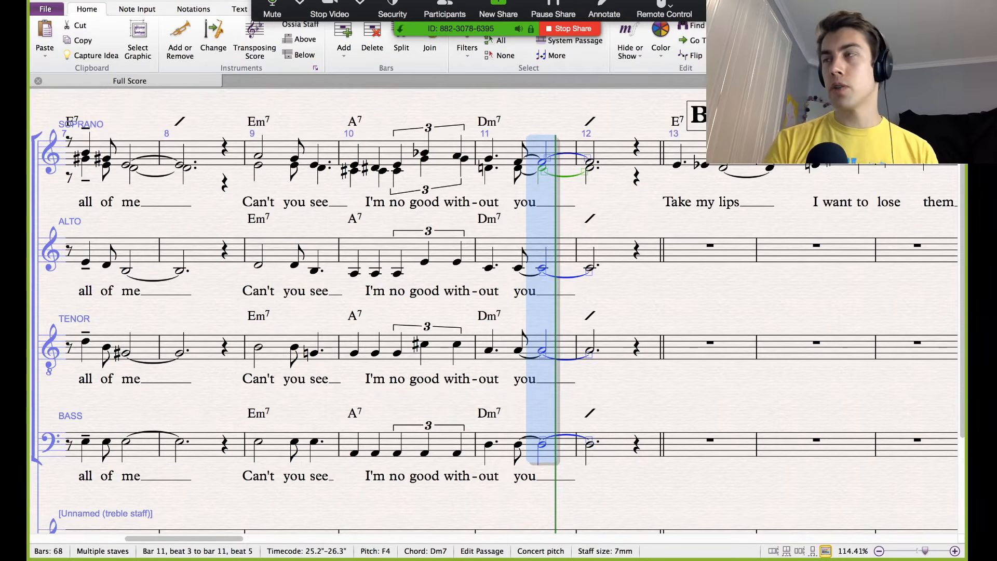
click(617, 206)
scroll(587, 212, right, 2)
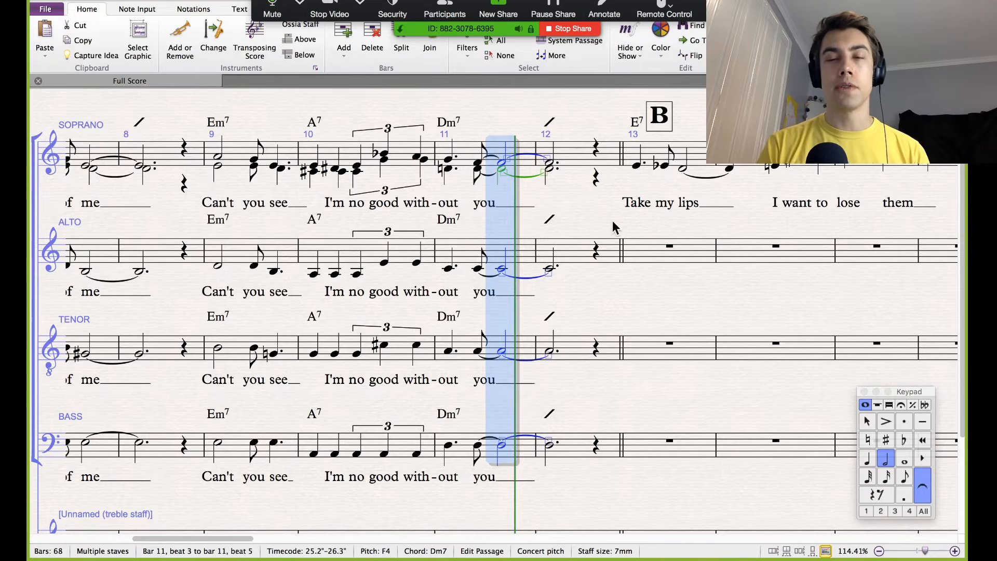
scroll(612, 220, right, 3)
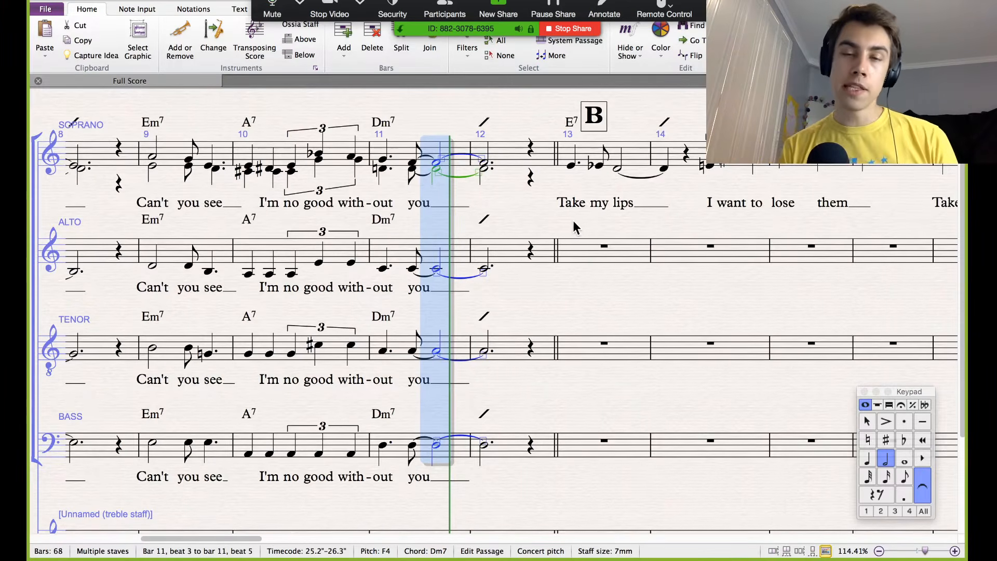
scroll(559, 223, right, 1)
drag(573, 108, 562, 80)
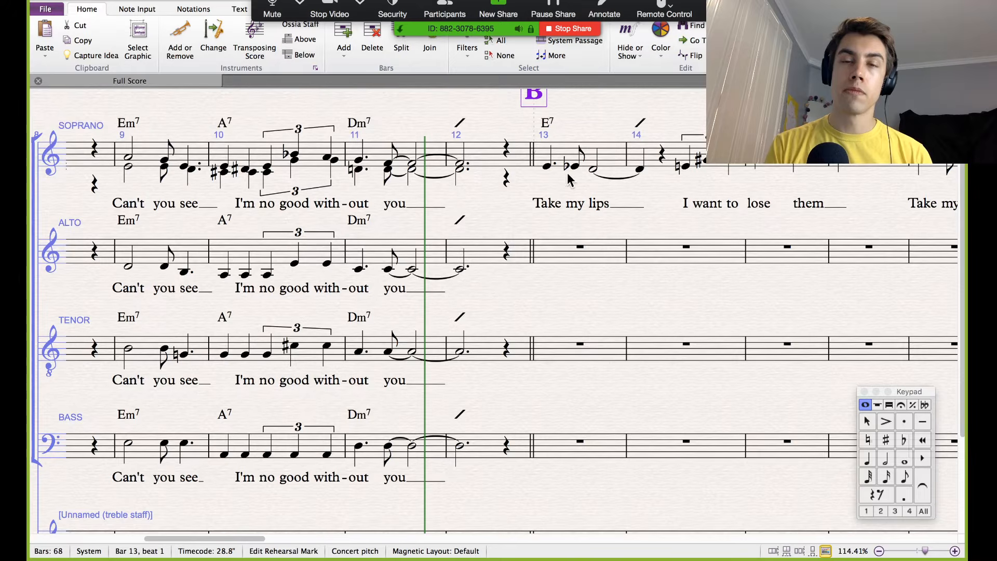
drag(551, 223, 540, 242)
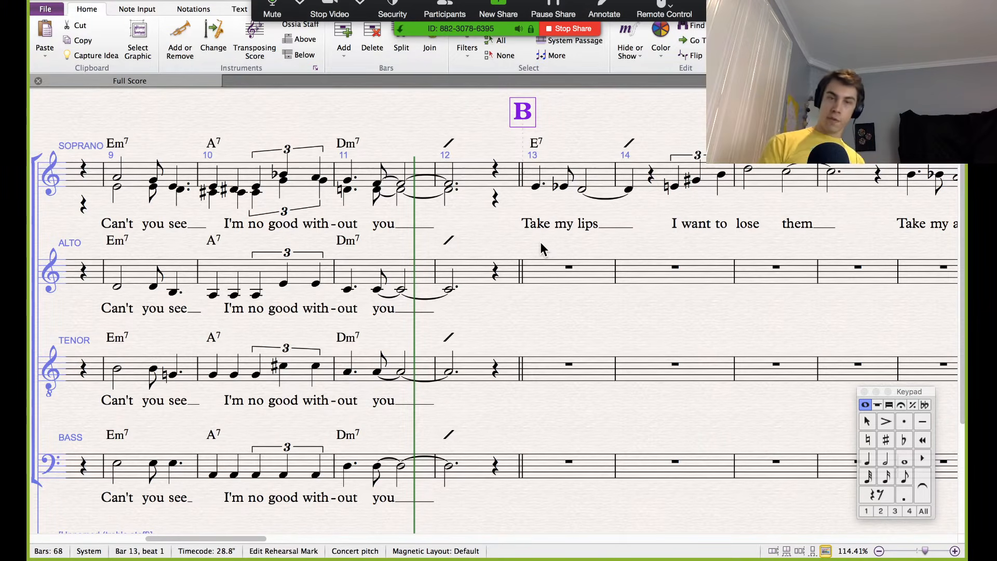
click(448, 185)
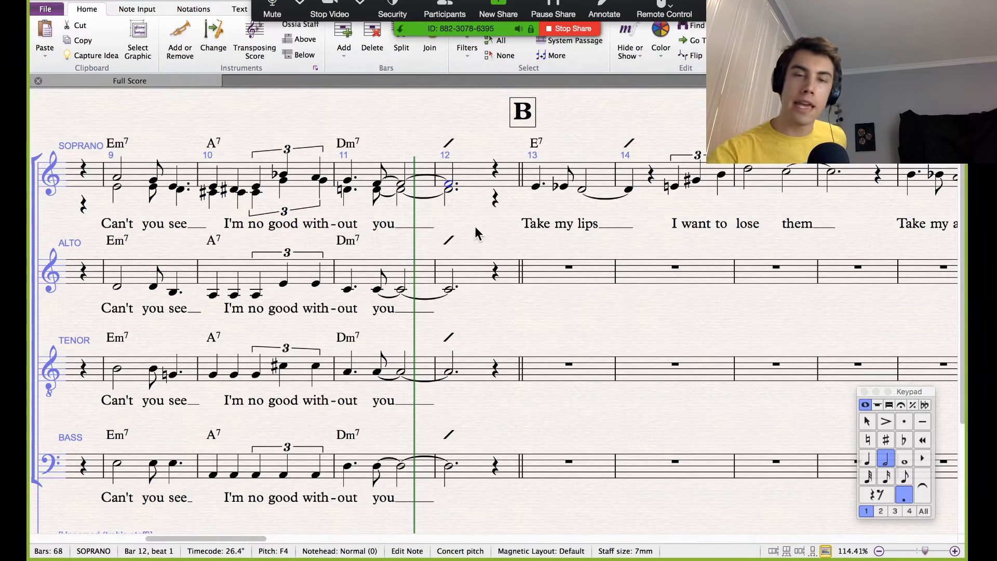
click(503, 223)
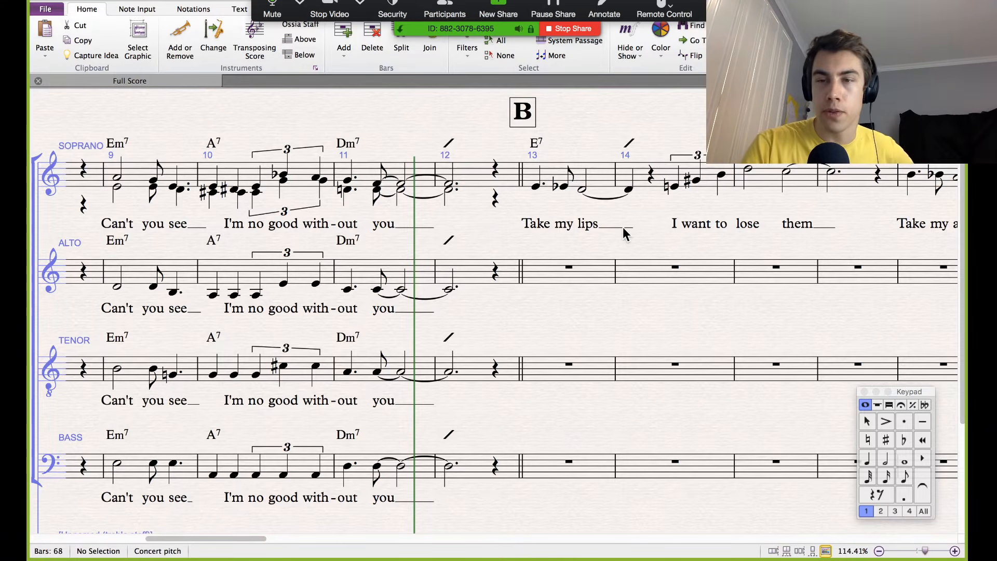
scroll(727, 235, right, 5)
scroll(728, 240, left, 6)
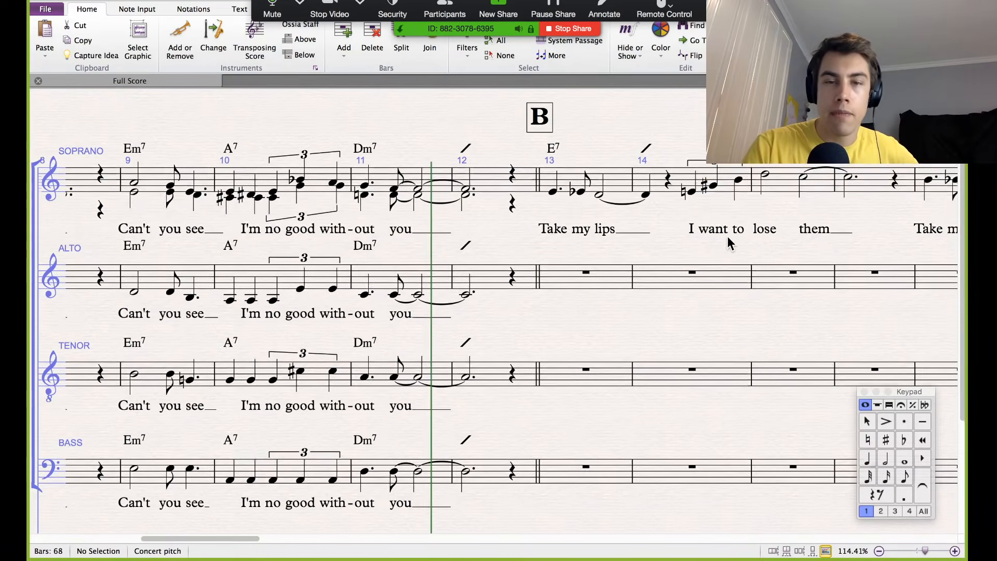
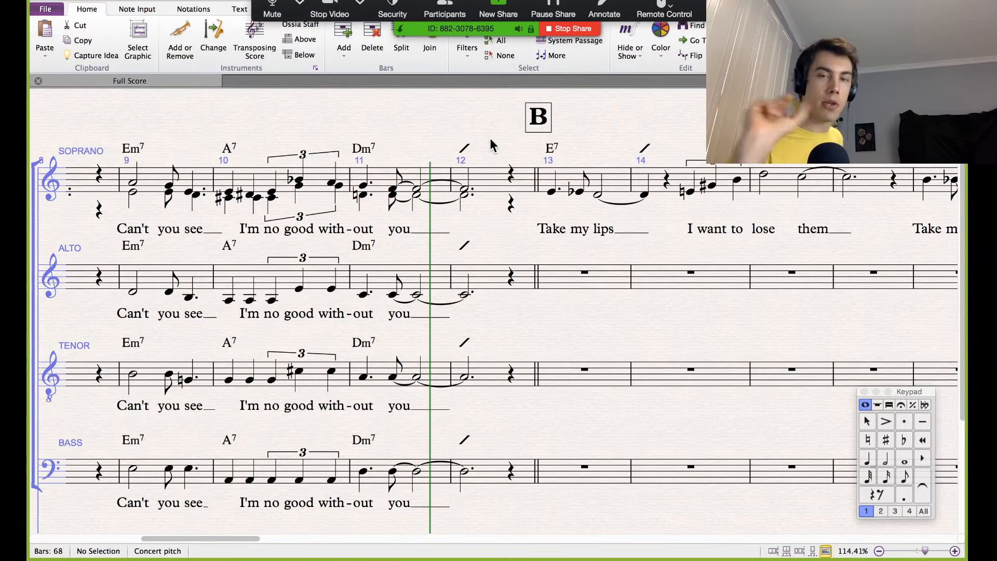
click(499, 188)
key(Escape)
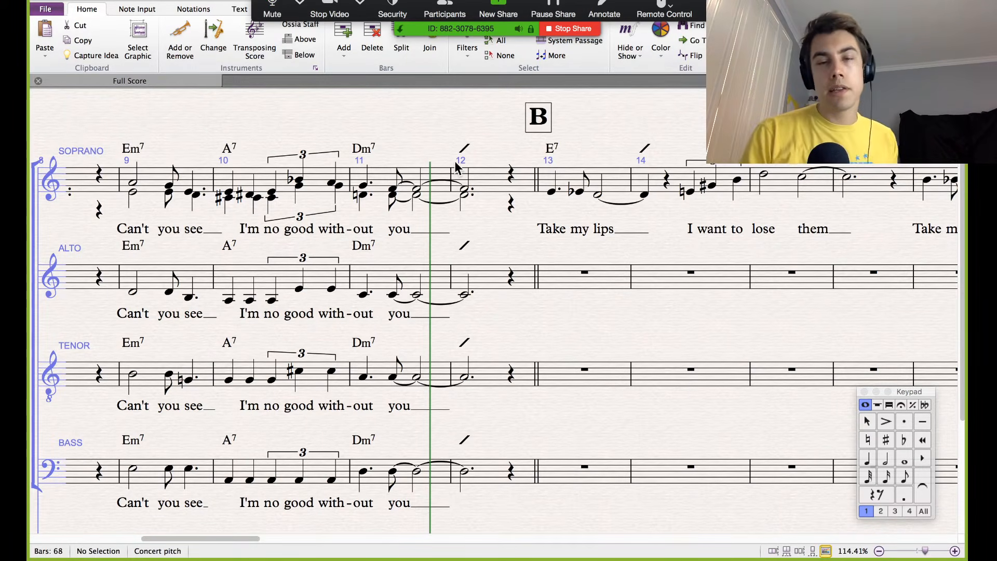
click(492, 191)
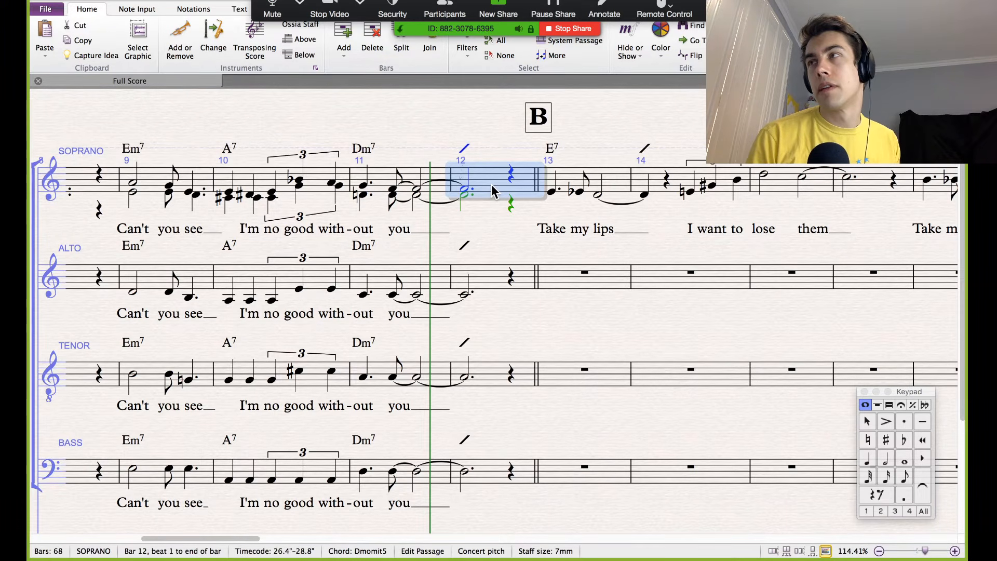
click(568, 176)
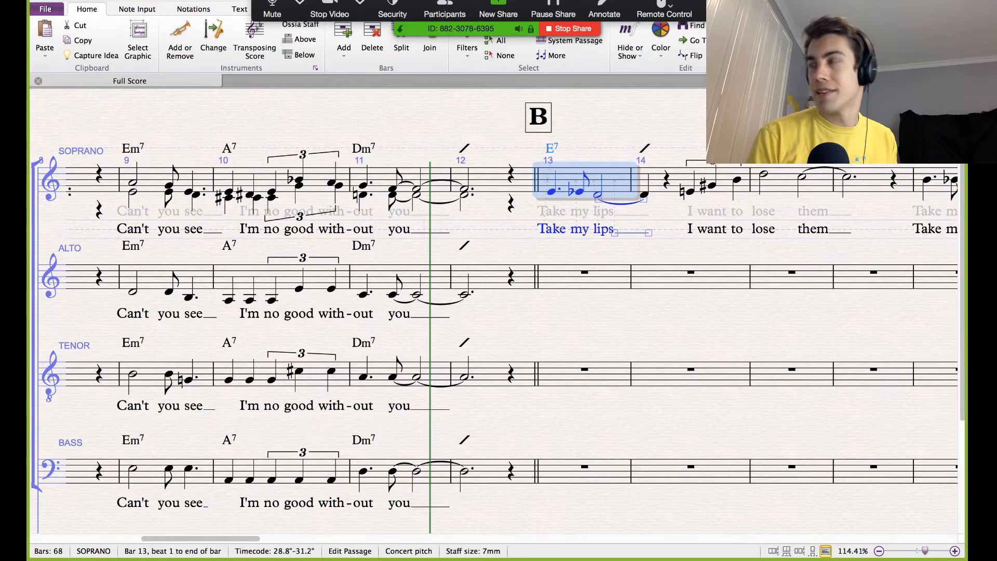
click(459, 127)
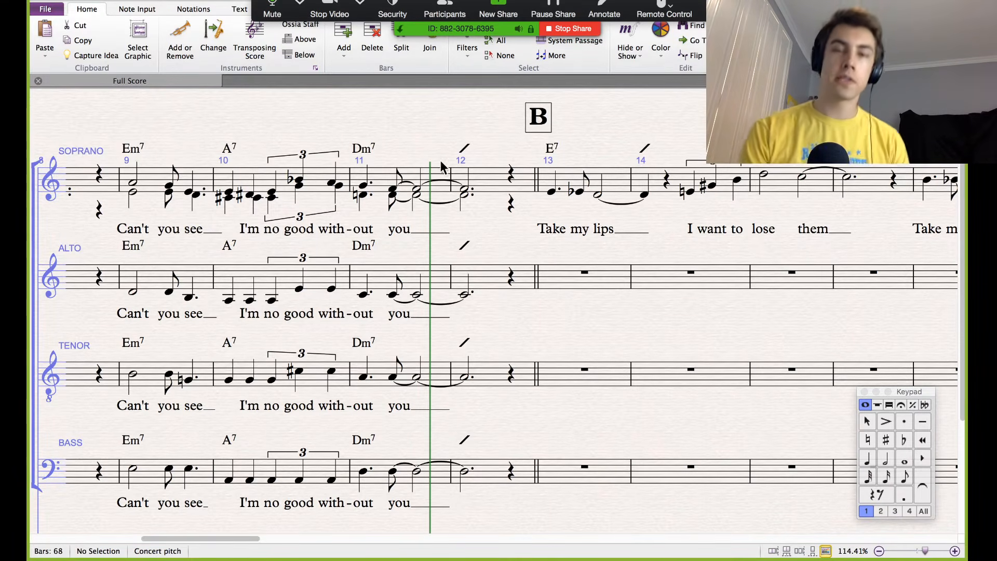
Step: Replace the slash above bar 12 in the soprano staff with the chord symbol Cm7 and add F7 on beat 3
click(467, 149)
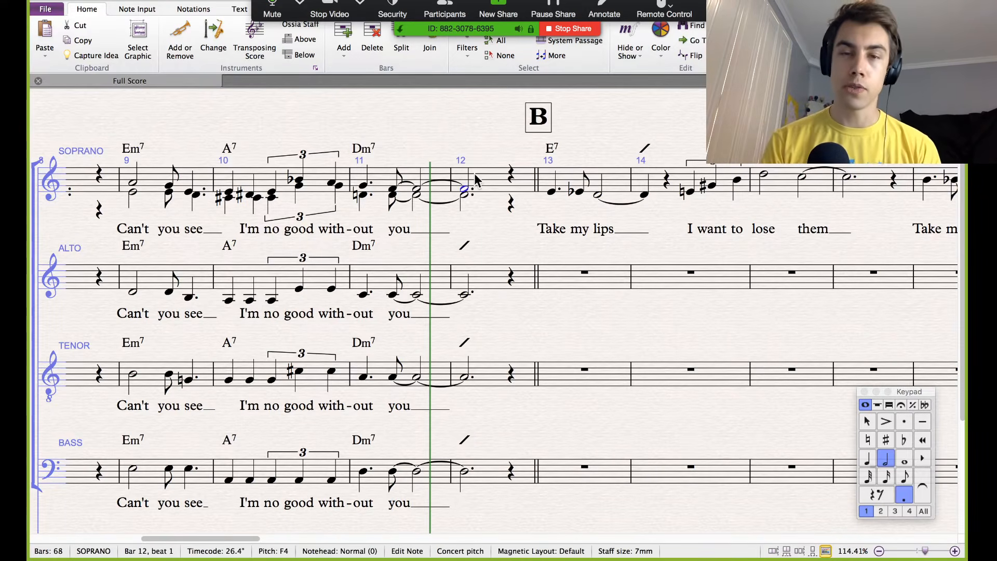
click(481, 186)
key(ctrl+k)
text(cm7)
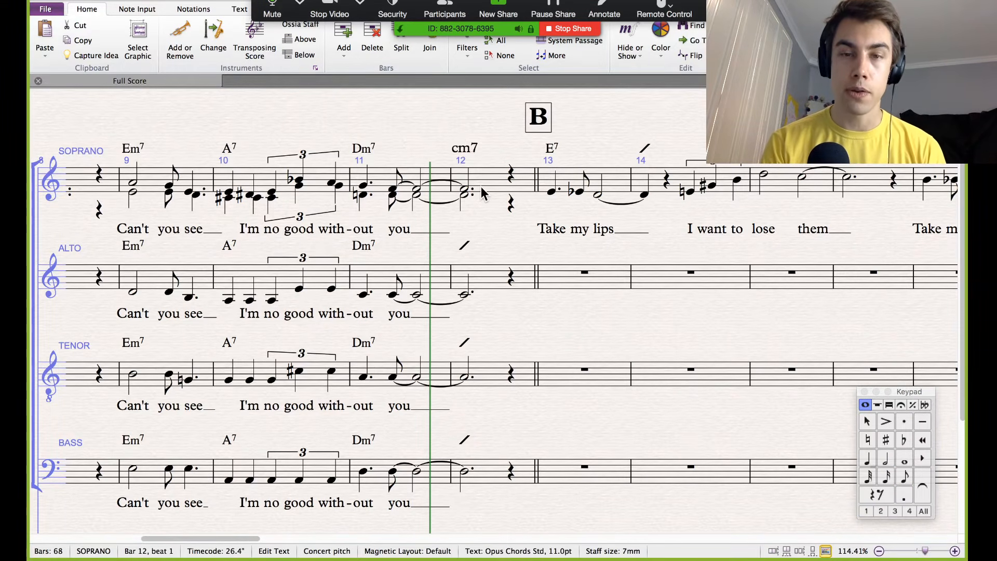
key(space)
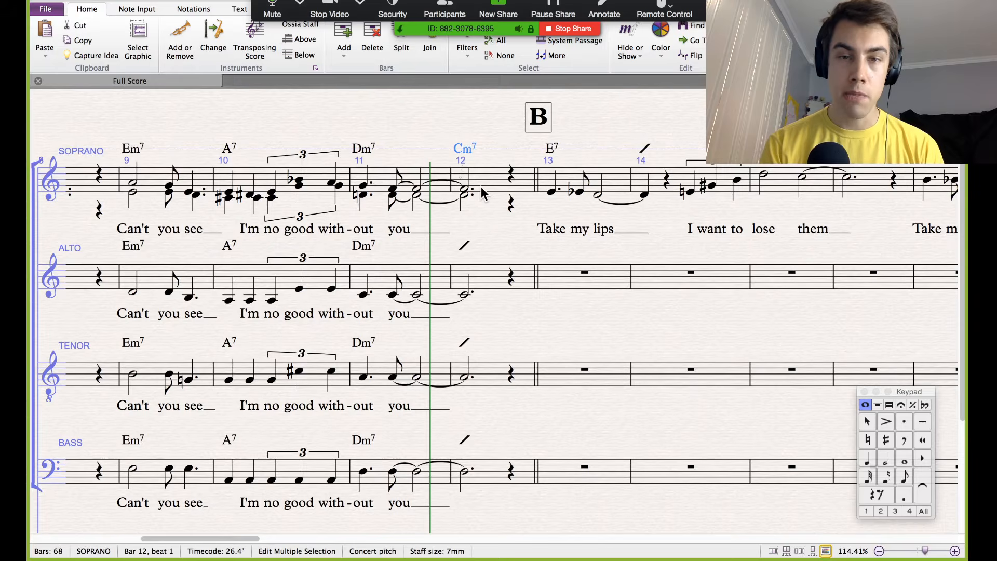
text(f7)
click(434, 87)
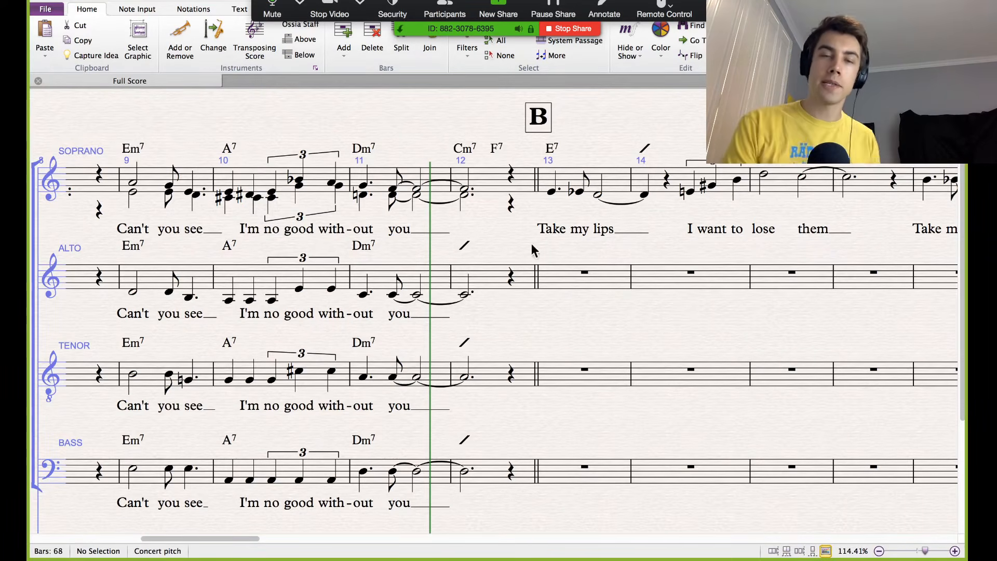
Step: Remove the ties from bar 11 into bar 12 in the soprano staff's lower voice and in the bass
click(416, 195)
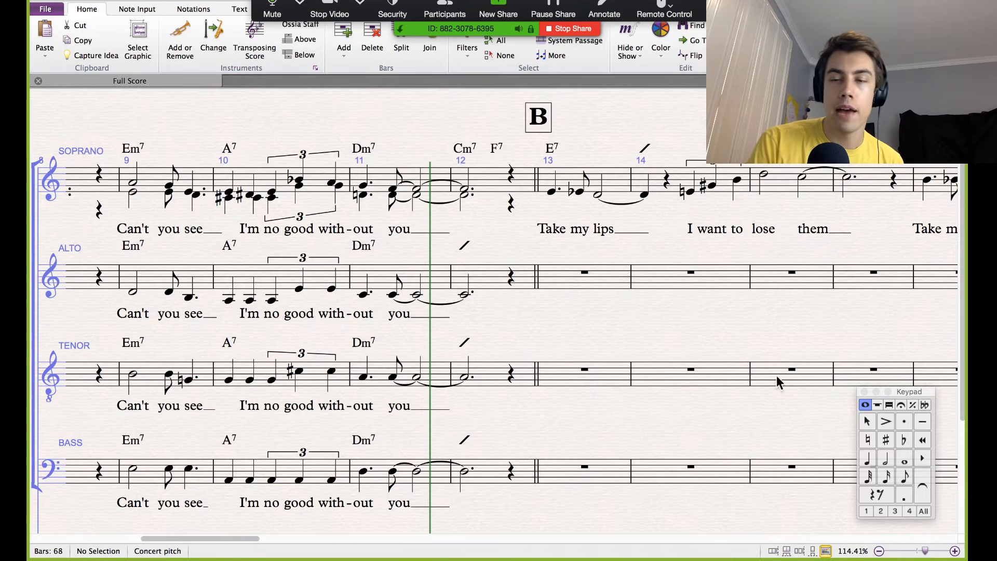
click(919, 483)
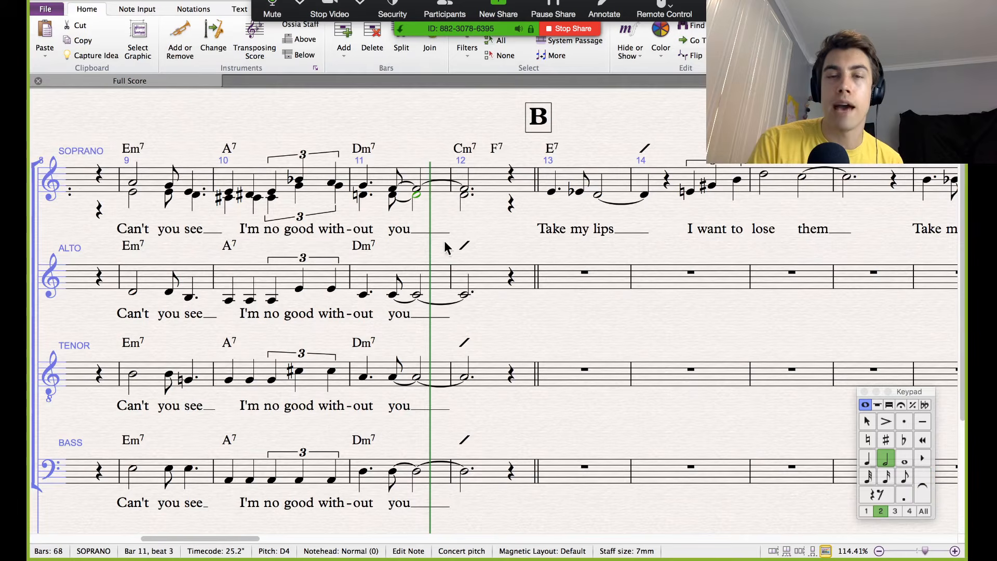
click(466, 196)
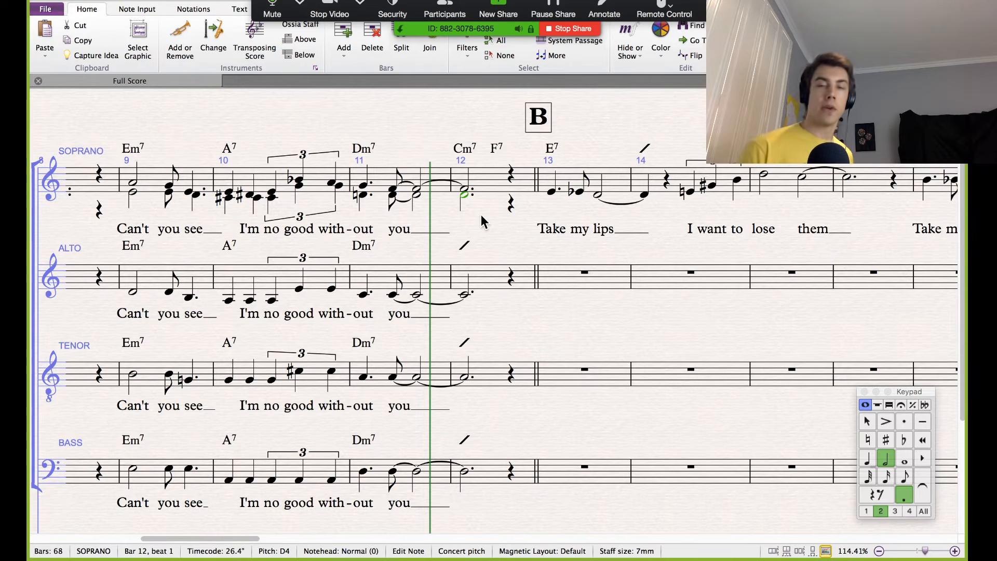
click(417, 473)
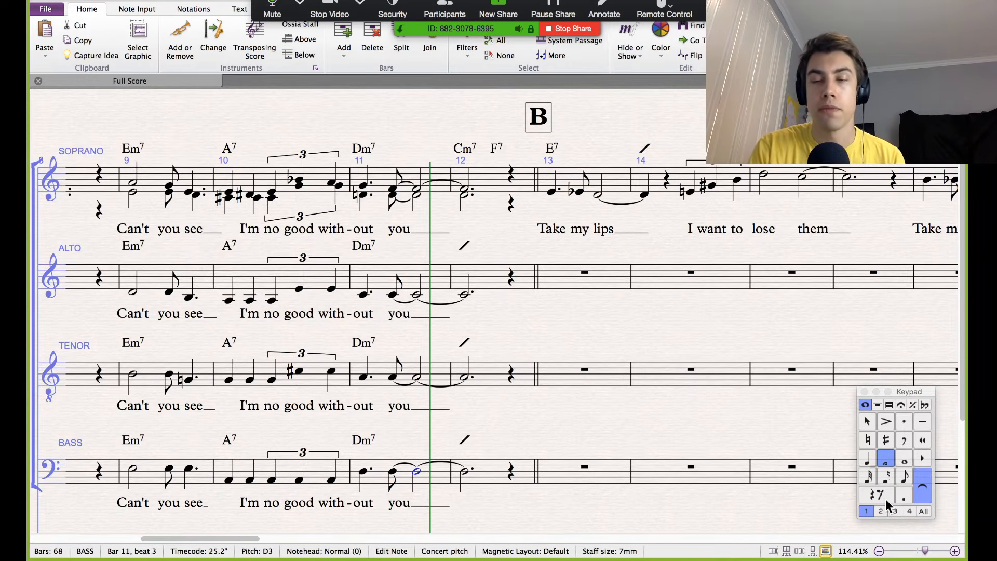
click(920, 488)
Step: Rewrite the bass in bar 12 as half notes C3 and F3, and add a half note E3 on beat 1 of bar 13
key(Right)
key(Down)
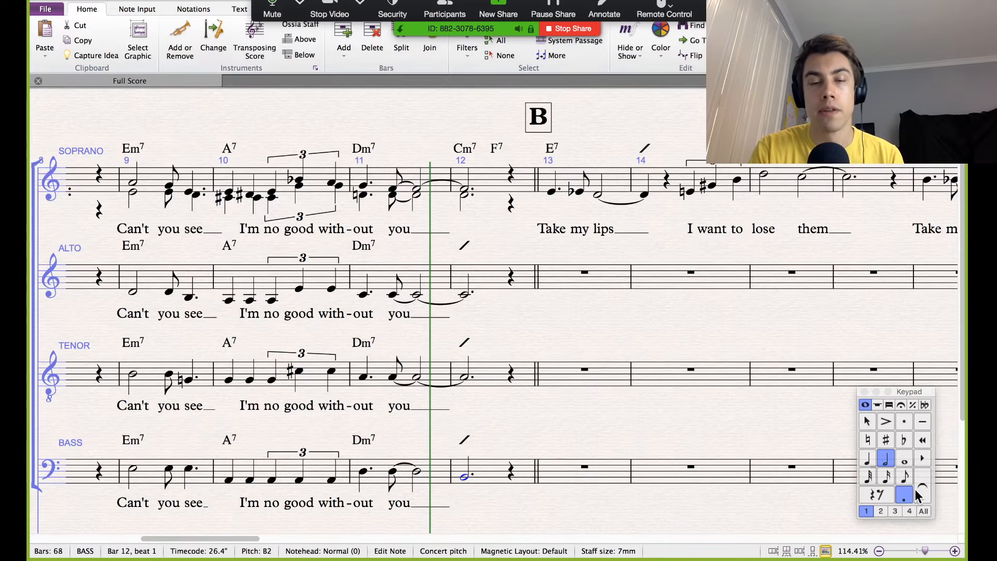
key(Up)
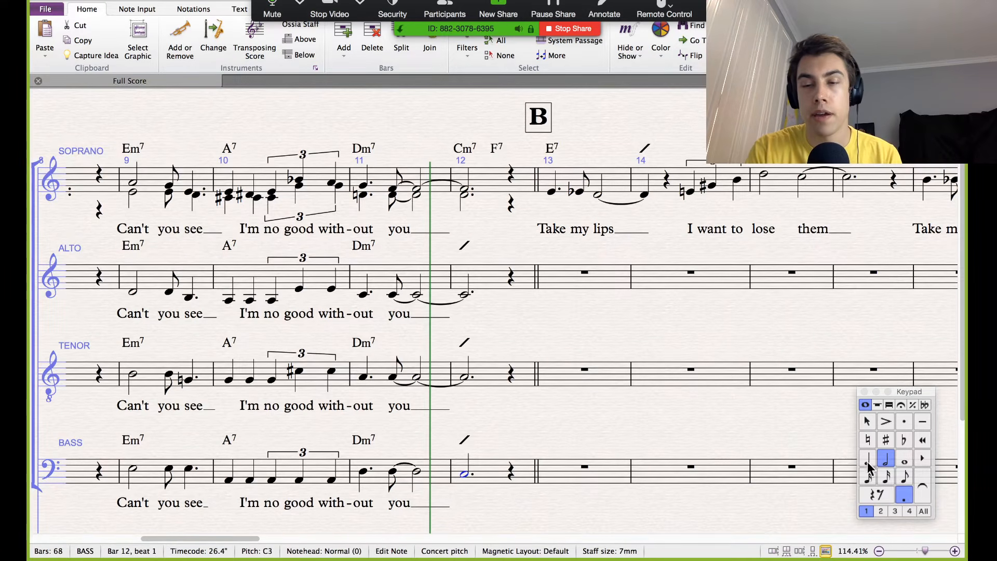
click(906, 495)
key(d)
key(Up)
key(Up)
key(Up)
key(Down)
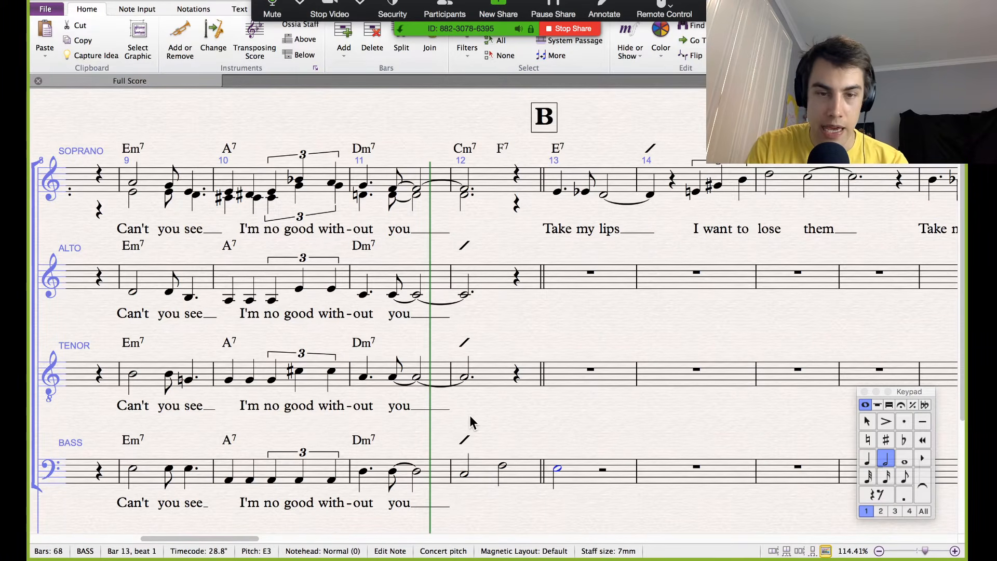
Step: Enter half-note chords in bar 12 of the soprano staff's lower voice: Bb3, C4, Eb4 on beat 1 and A3, C4, Eb4 on beat 3
click(463, 196)
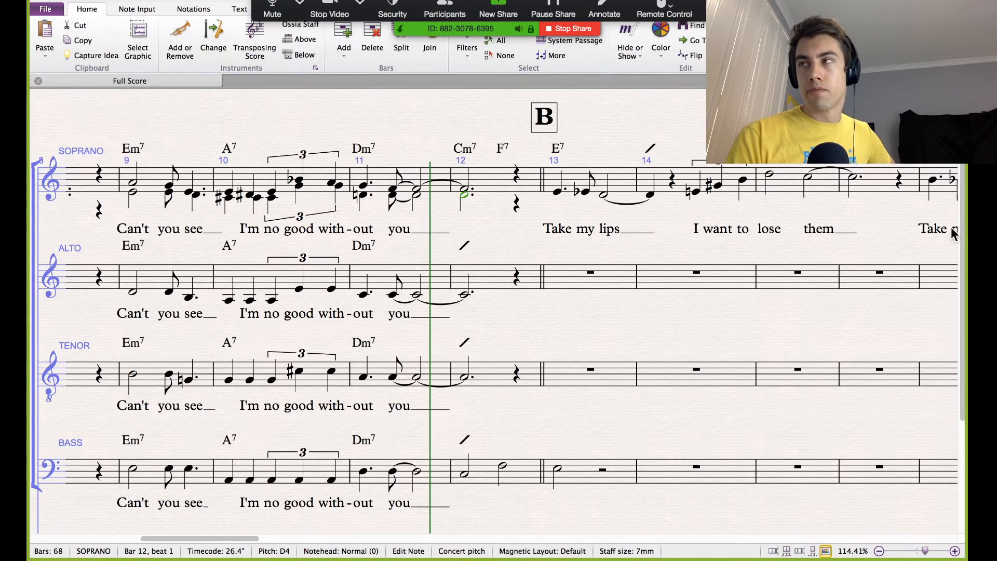
click(463, 195)
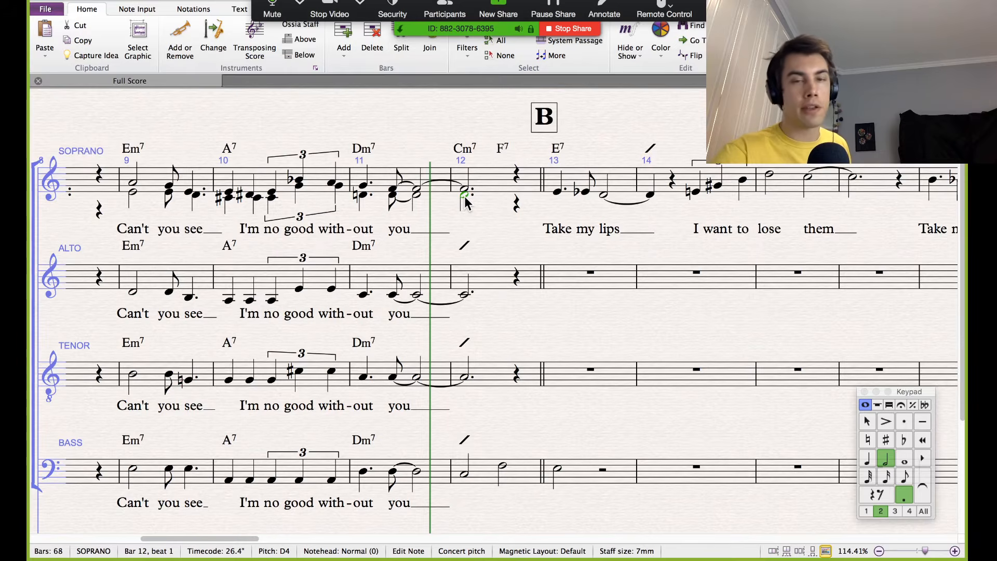
key(n)
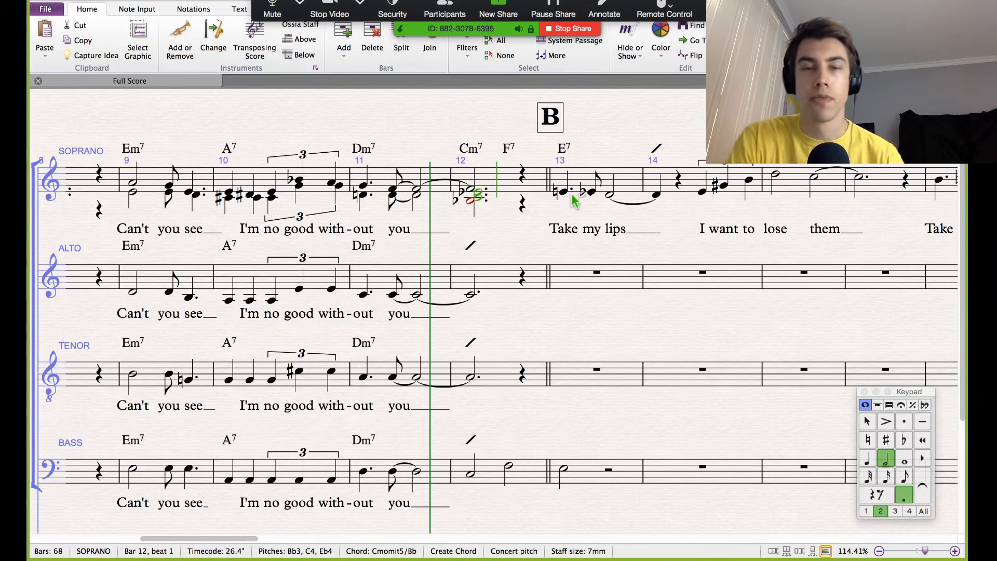
key(Escape)
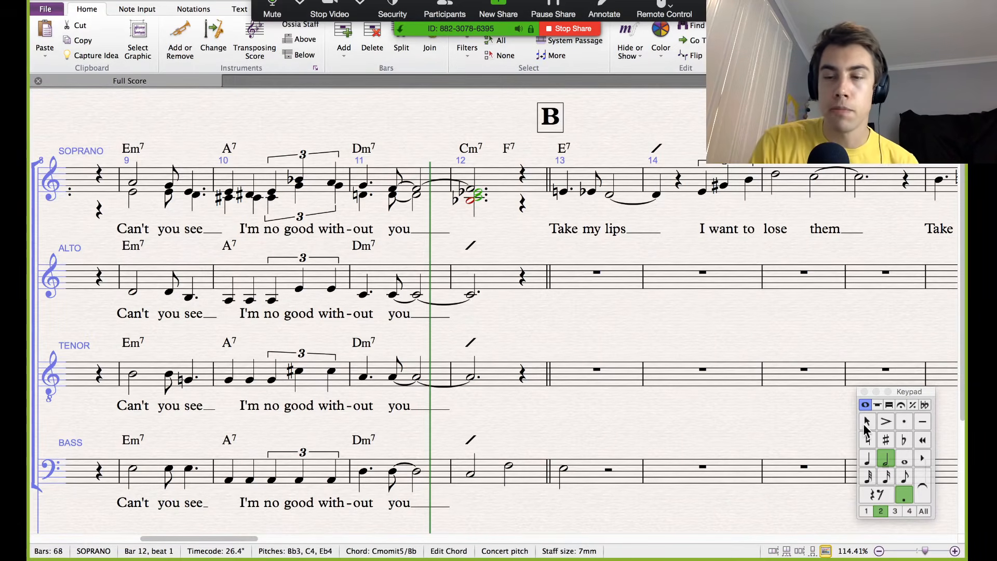
click(903, 496)
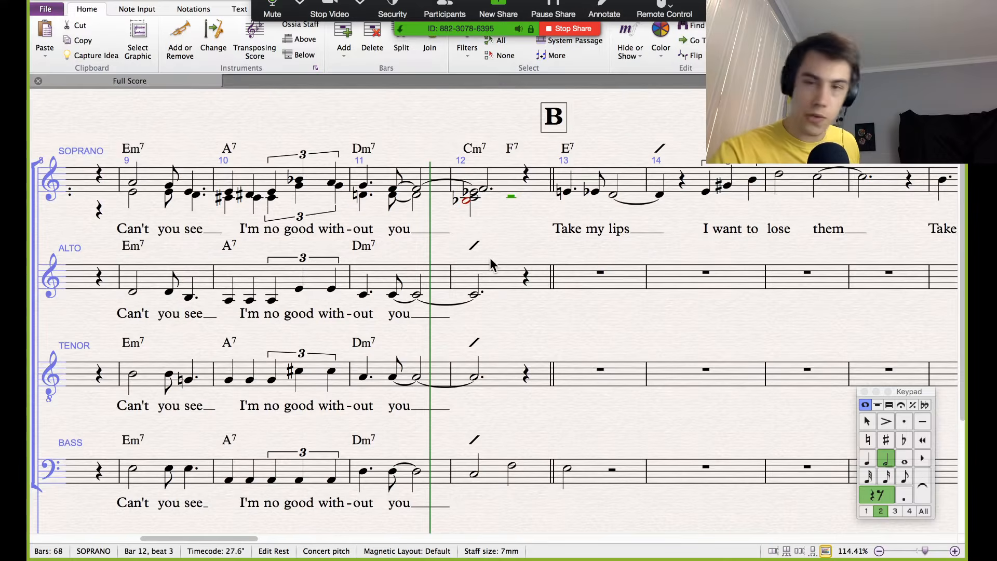
click(486, 193)
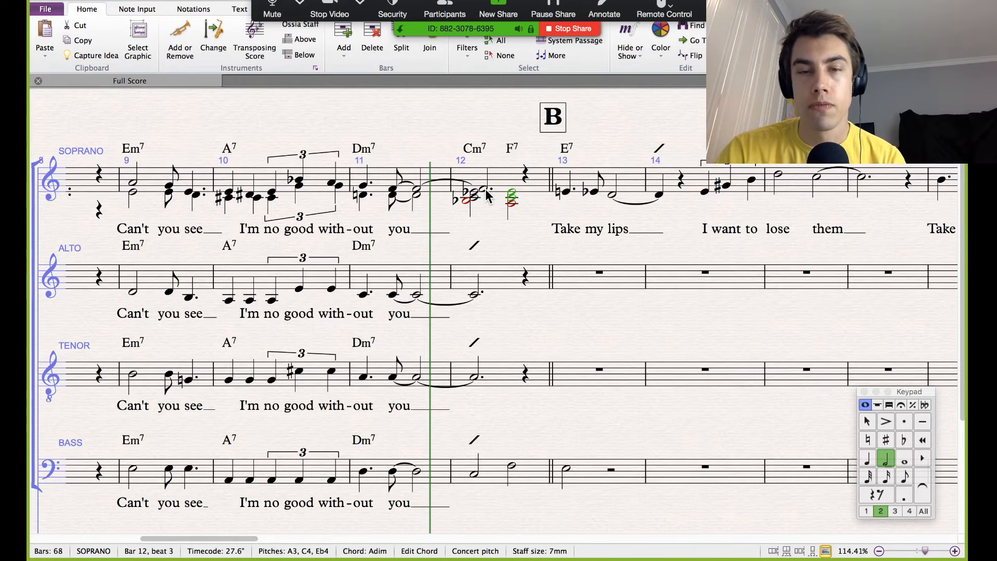
Step: Make the soprano melody note in bar 12 a whole note and distribute the bar's voicing across soprano, alto and tenor with Standard Arrangement
click(912, 464)
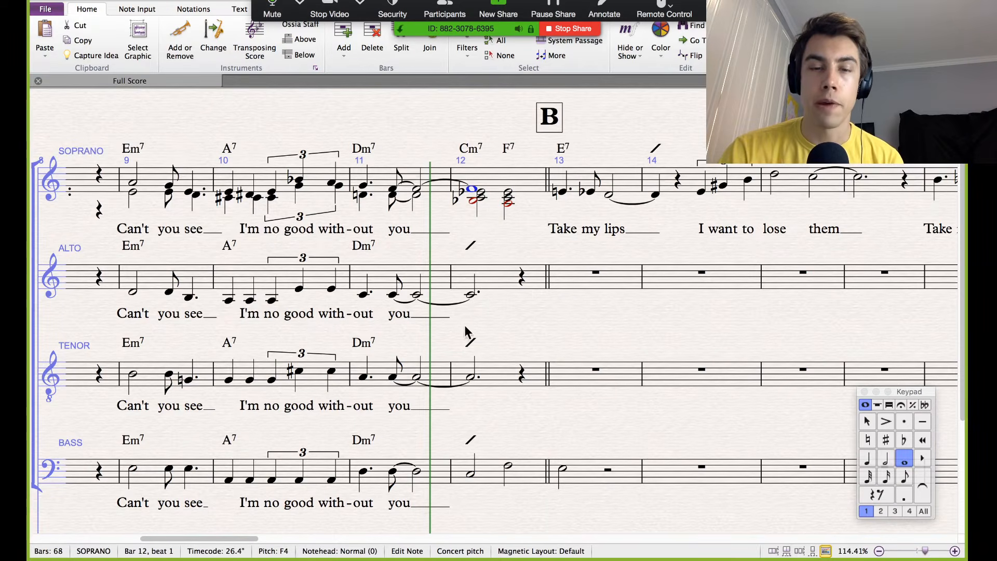
click(471, 378)
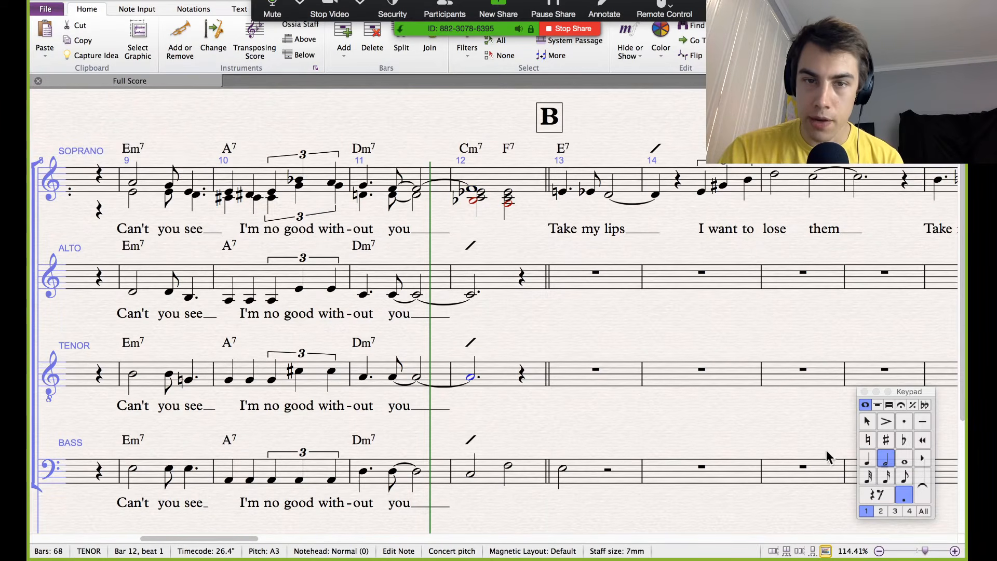
click(497, 183)
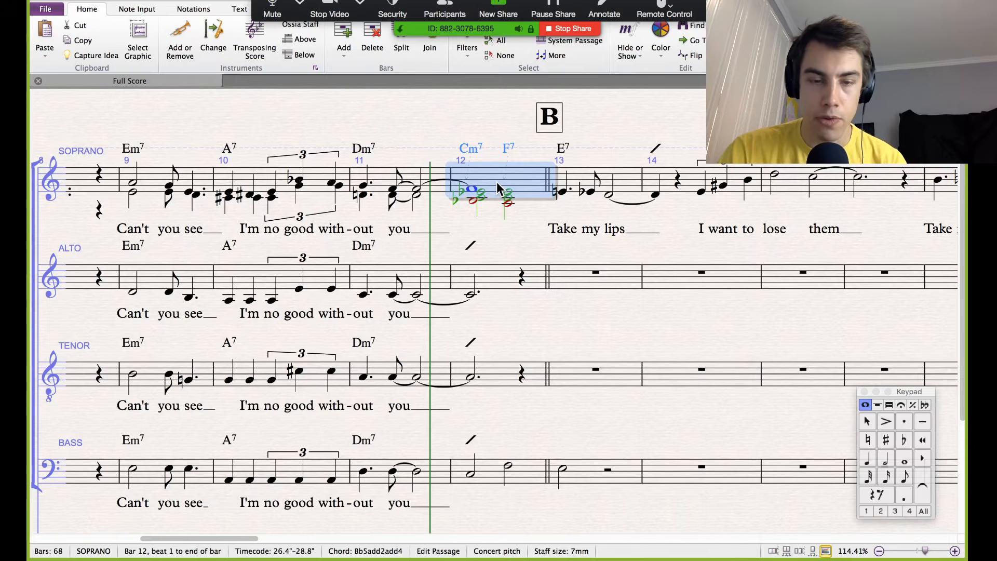
key(Delete)
shift+click(503, 374)
key(super+shift+v)
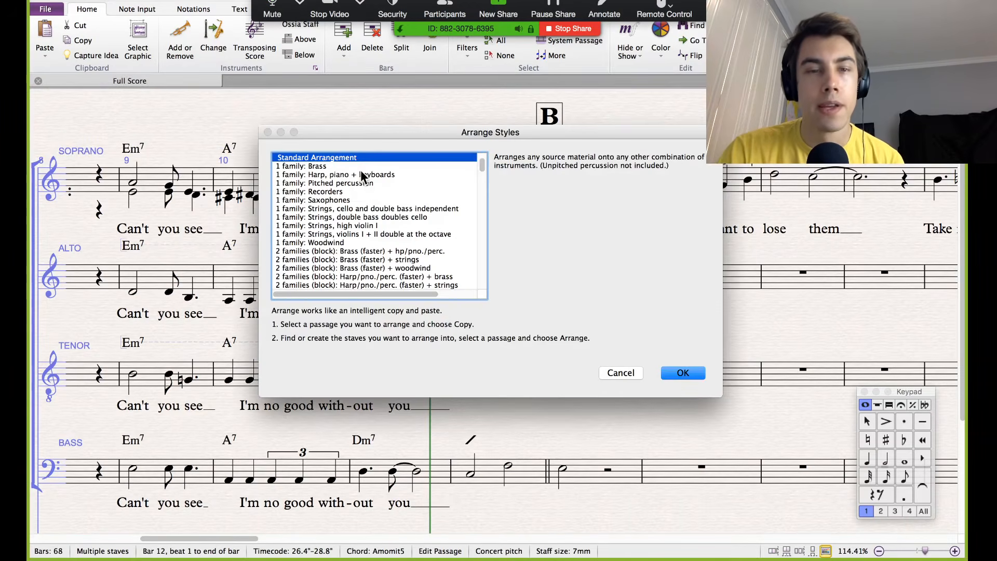
click(682, 373)
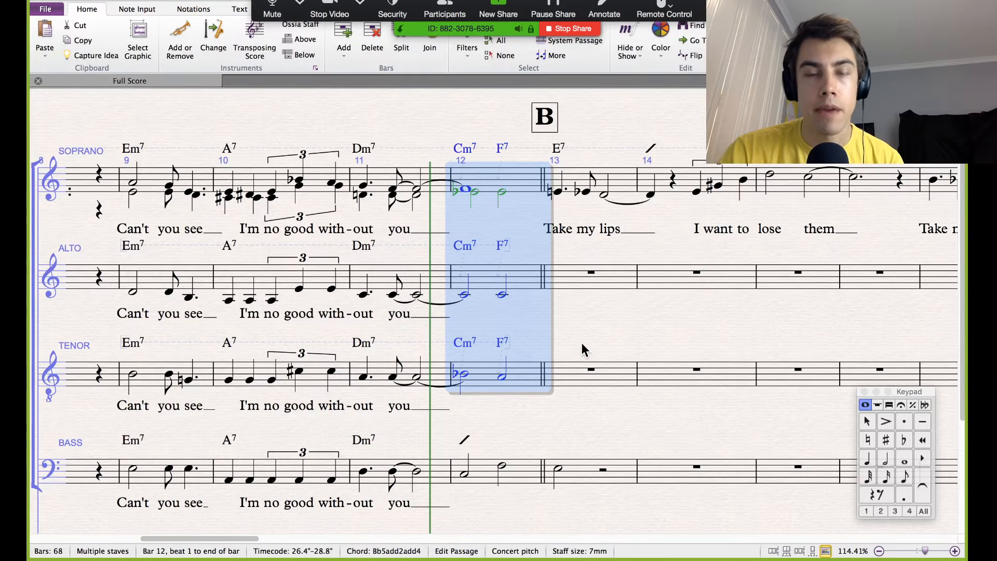
key(Escape)
Step: Delete the duplicate Cm7 and F7 chord symbols above bar 12 in the tenor and alto staves
click(463, 347)
key(Delete)
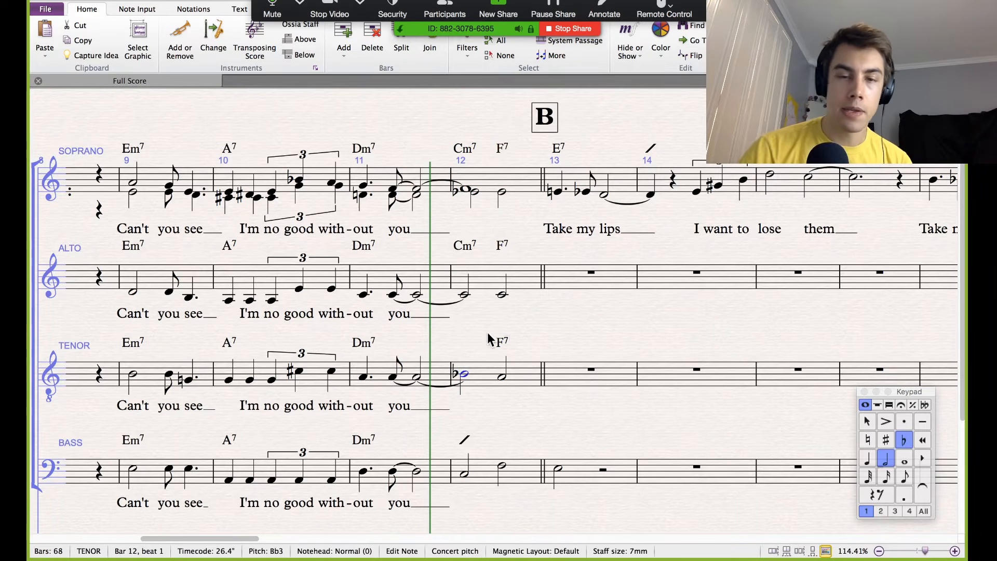
click(502, 338)
key(Delete)
click(467, 245)
key(Delete)
click(503, 245)
key(Delete)
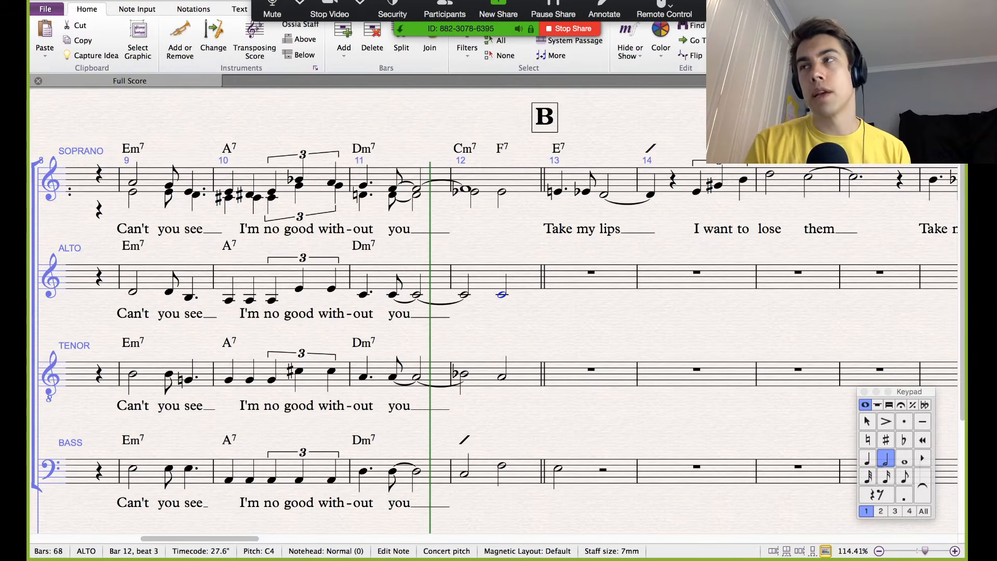
Step: Voice "lips" in the soprano staff as E3, G#3, B3, D4 on beat 3 of bar 13, tied into bar 14
click(557, 192)
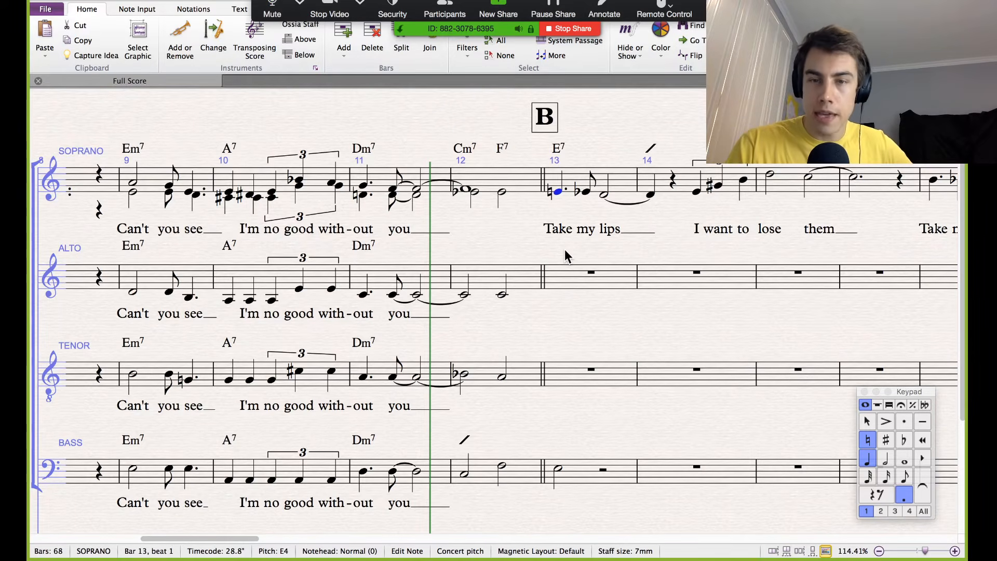
key(Right)
key(Right)
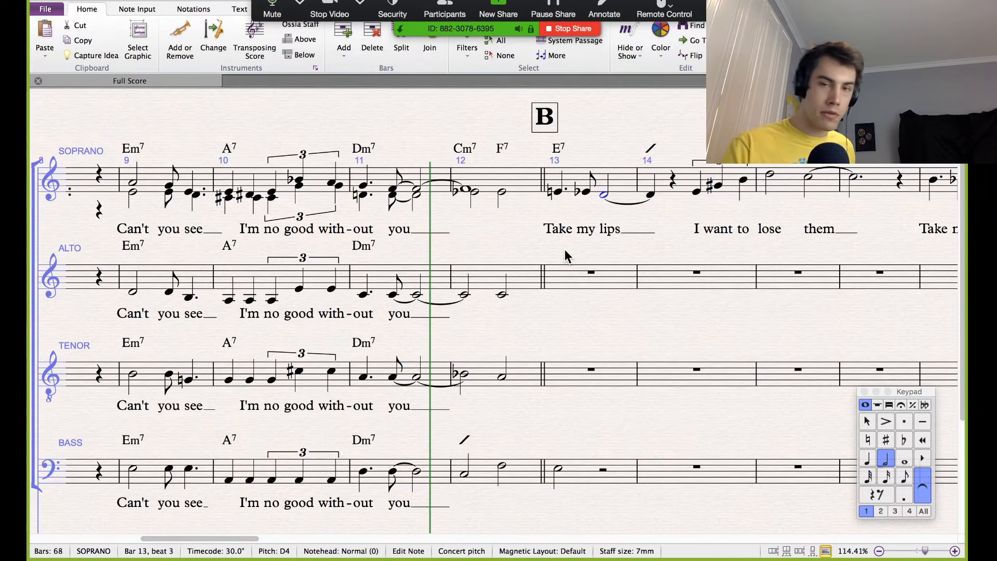
key(Right)
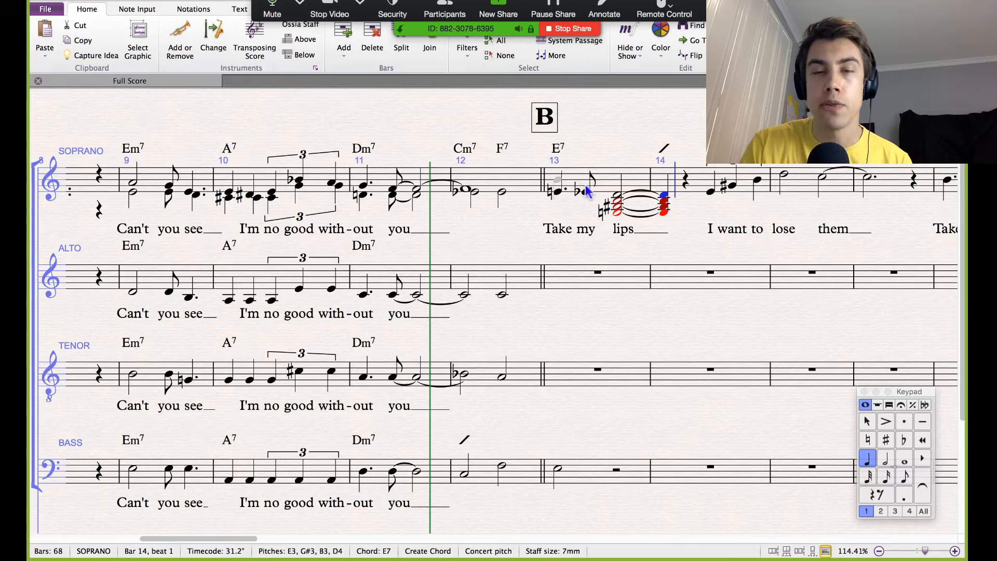
key(Escape)
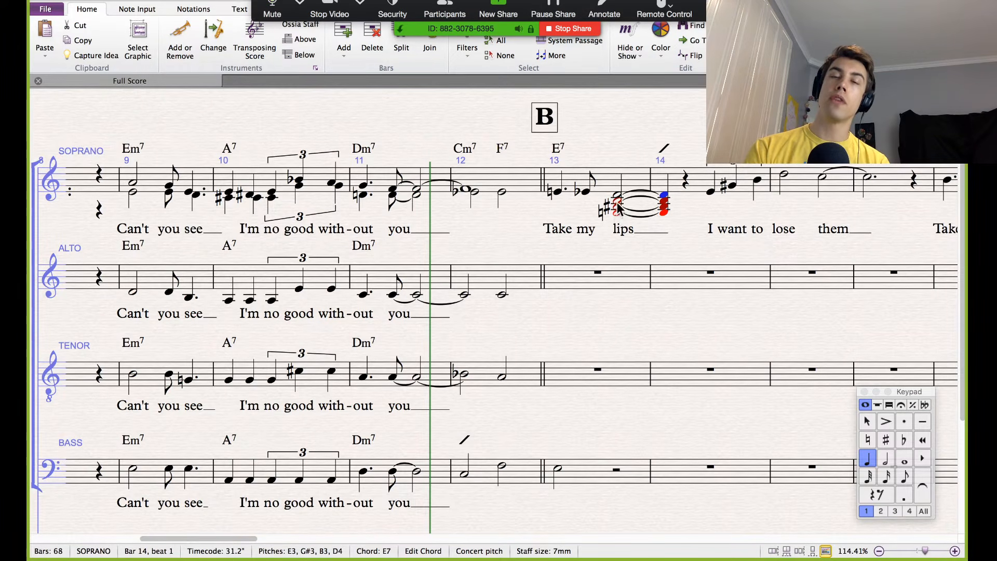
Step: Respell the soprano's eighth note on "my" in bar 13 as D#4 and add chord notes beneath it
click(584, 193)
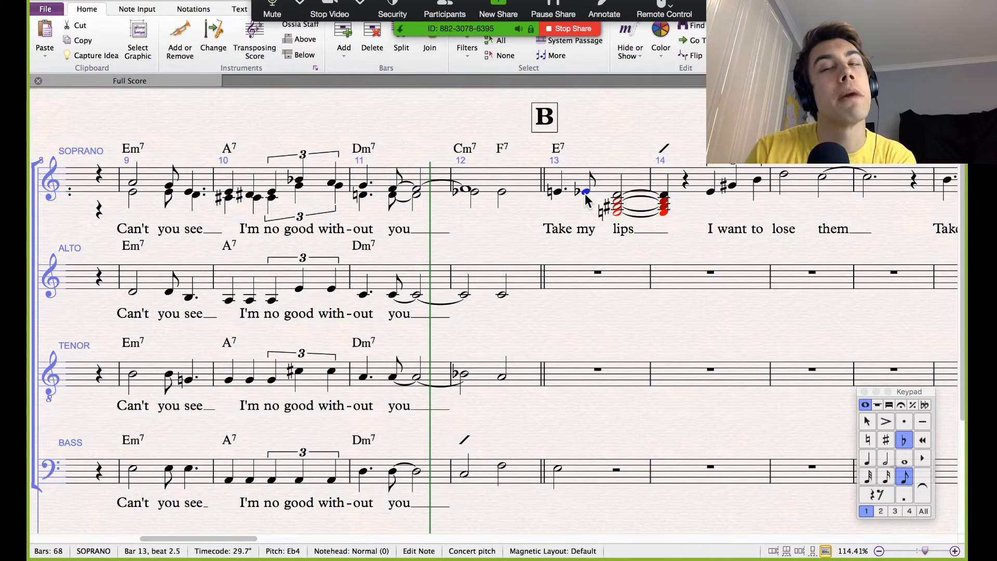
key(Return)
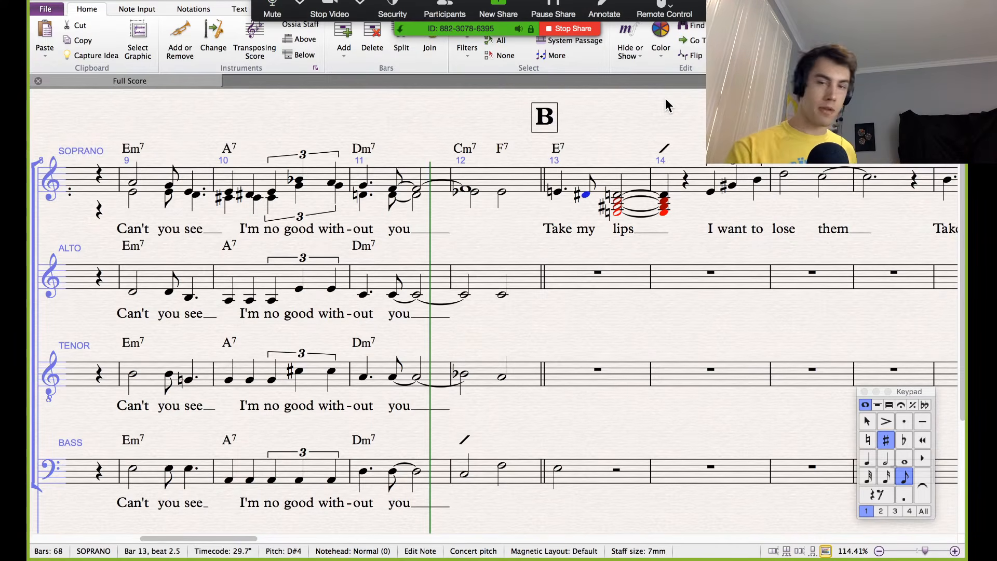
key(Right)
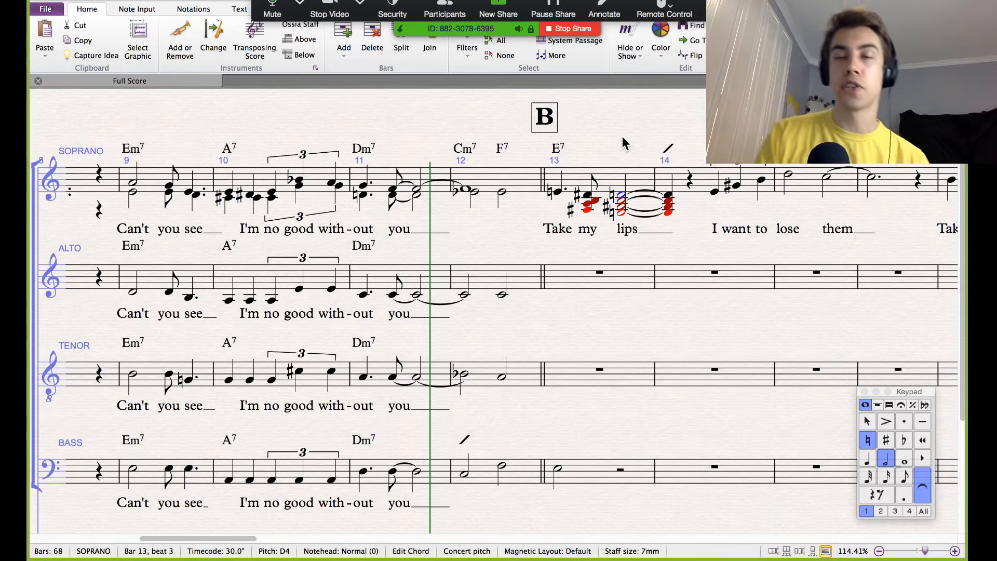
key(Escape)
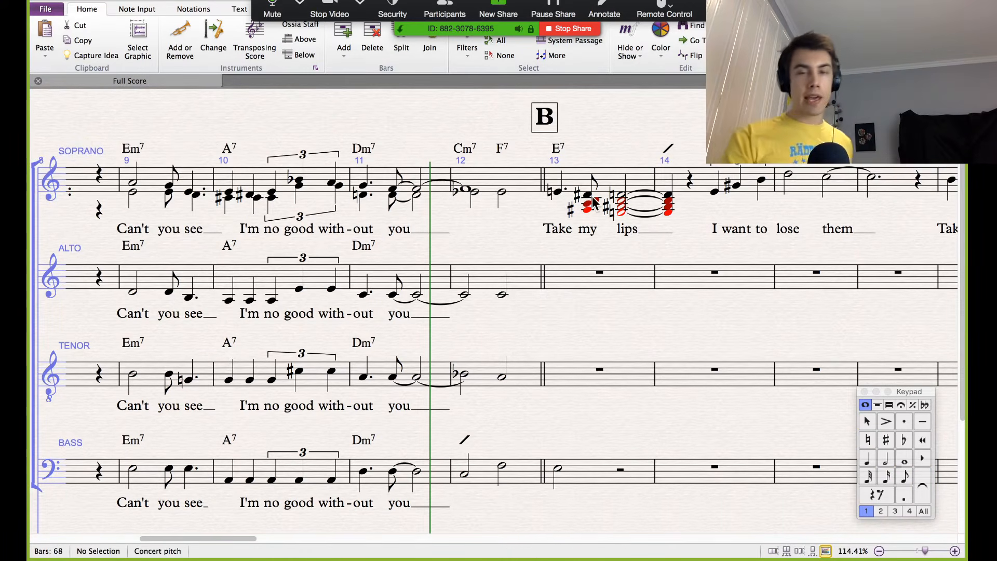
Step: Add G#3, B3 and D4 beneath the soprano's E4 on beat 1 of bar 13
click(557, 193)
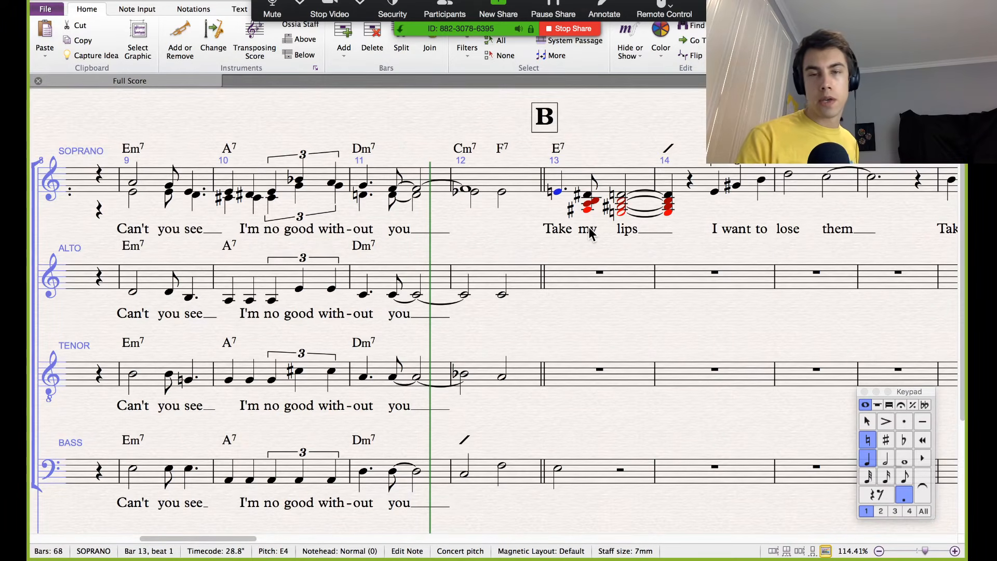
key(n)
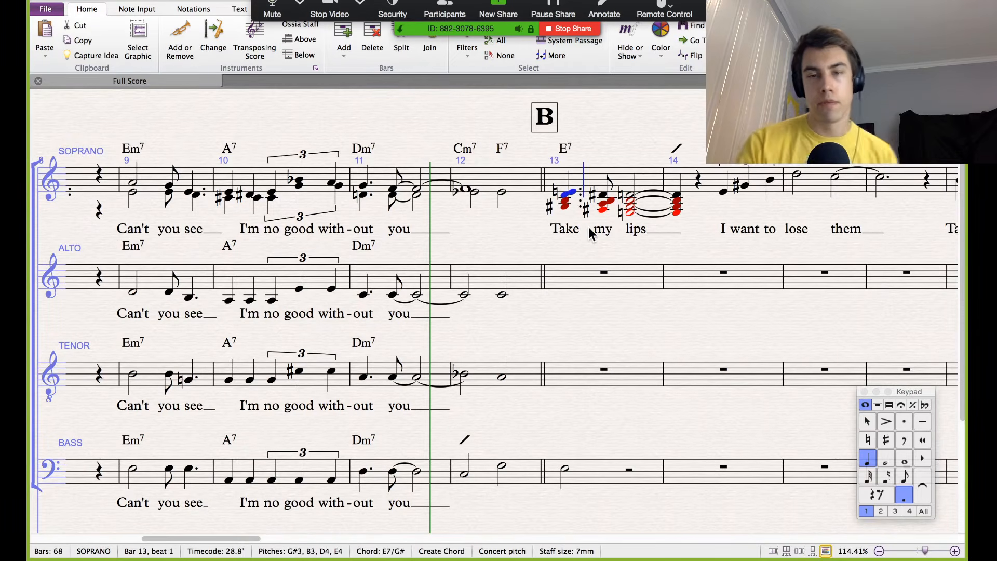
key(Escape)
key(Right)
key(Right)
key(Left)
key(Left)
key(Escape)
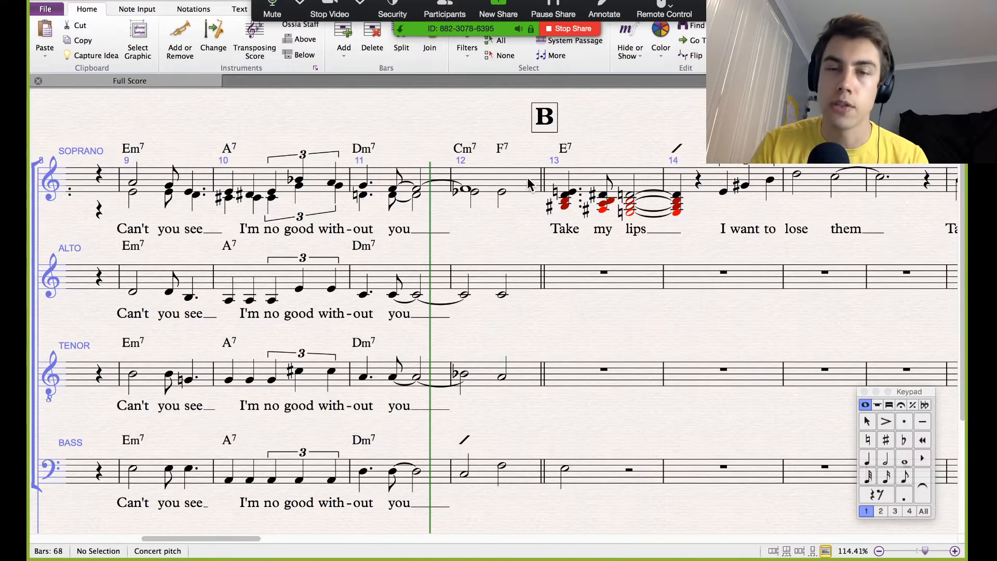
Step: Write the bass on E3 in bar 13 as dotted quarter, eighth and half note, tied to a quarter note in bar 14
click(564, 468)
click(864, 460)
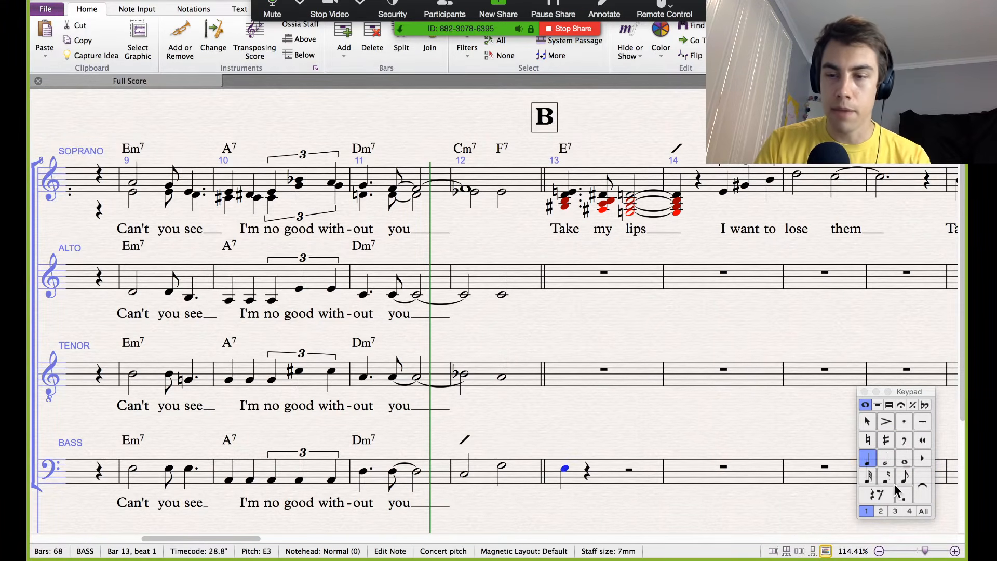
click(905, 489)
key(r)
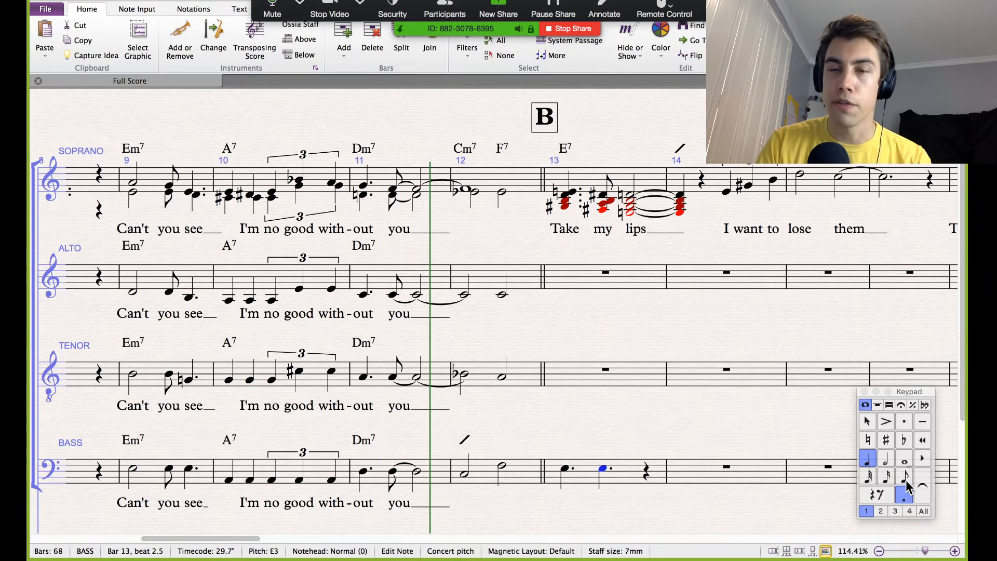
click(904, 476)
key(r)
click(889, 460)
click(922, 484)
key(r)
click(869, 460)
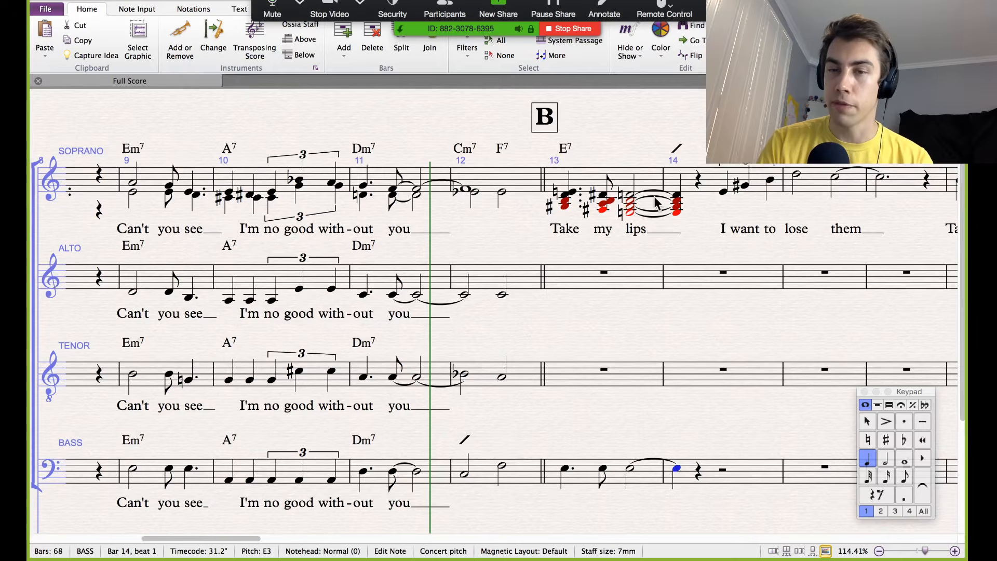
Step: Distribute the soprano chords from bar 13 to bar 14 beat 1 across soprano, alto and tenor with Standard Arrangement
click(566, 200)
shift+click(566, 200)
key(Delete)
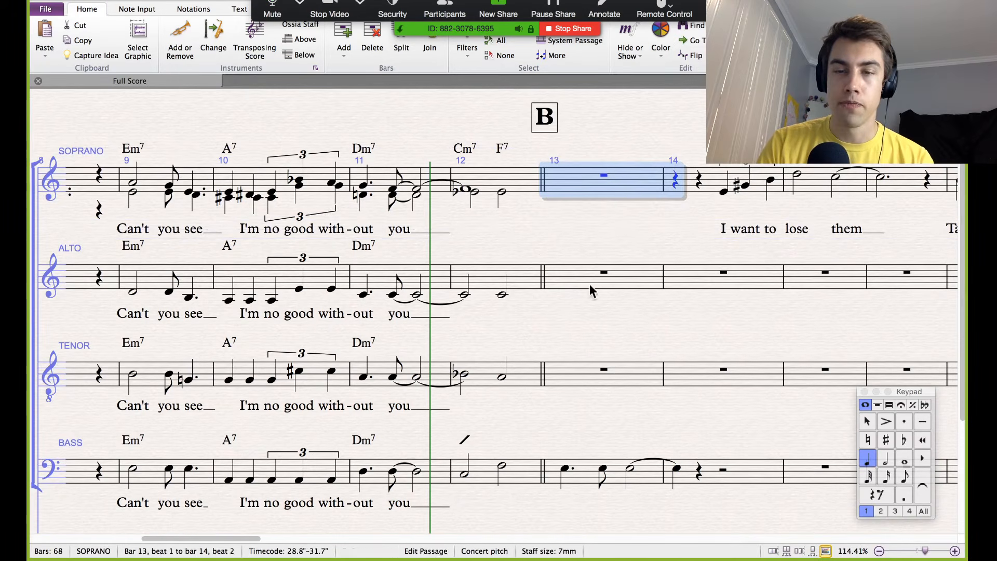
shift+click(571, 369)
key(super+shift+v)
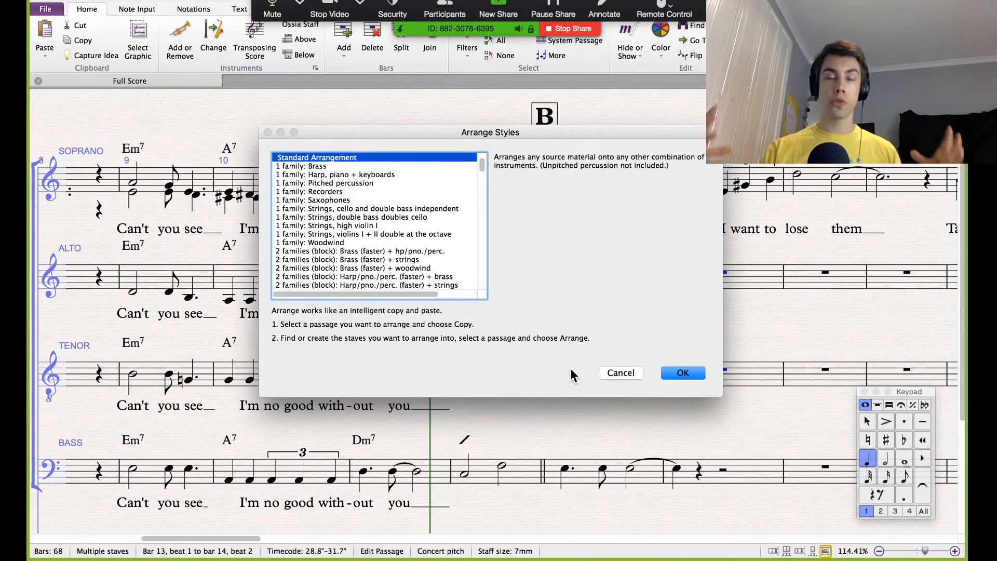
click(668, 372)
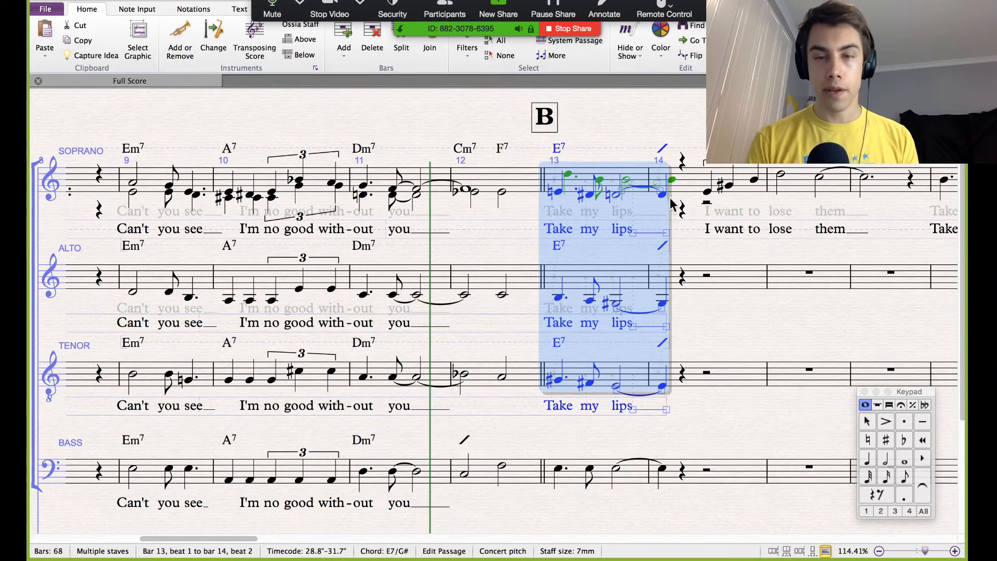
Step: Transpose the soprano staff's lower-voice notes on "Take my lips" down an octave
click(598, 178)
super+click(628, 180)
super+click(670, 181)
key(super+Down)
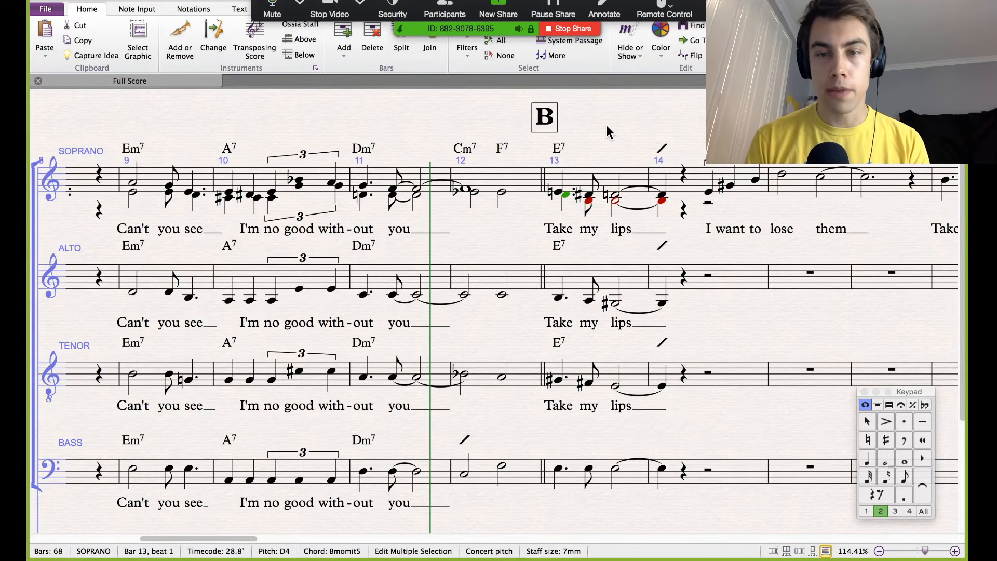
click(610, 133)
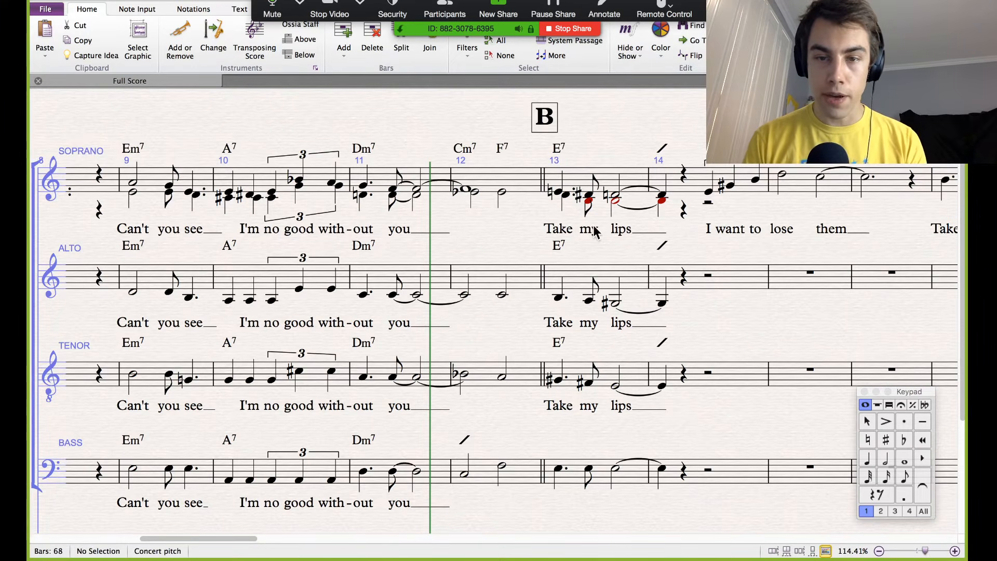
Step: Remove the tie from the tenor's half note A3 in bar 11 into bar 12
drag(628, 149, 649, 138)
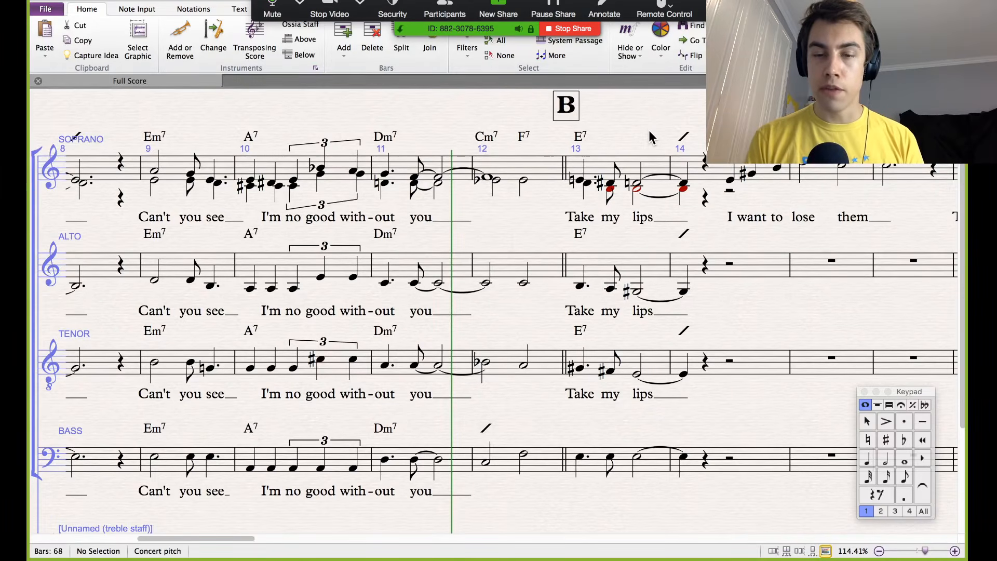
click(439, 366)
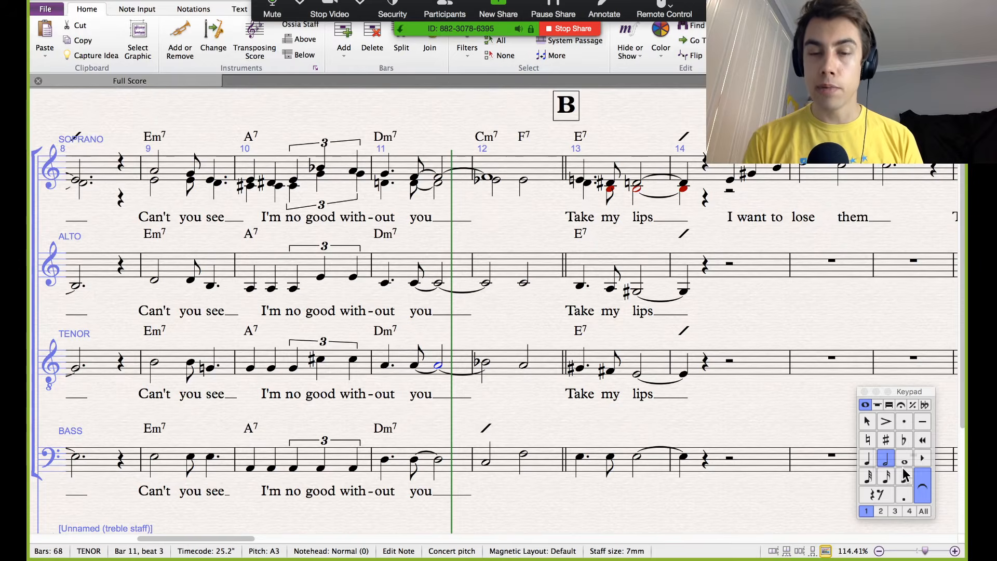
click(923, 484)
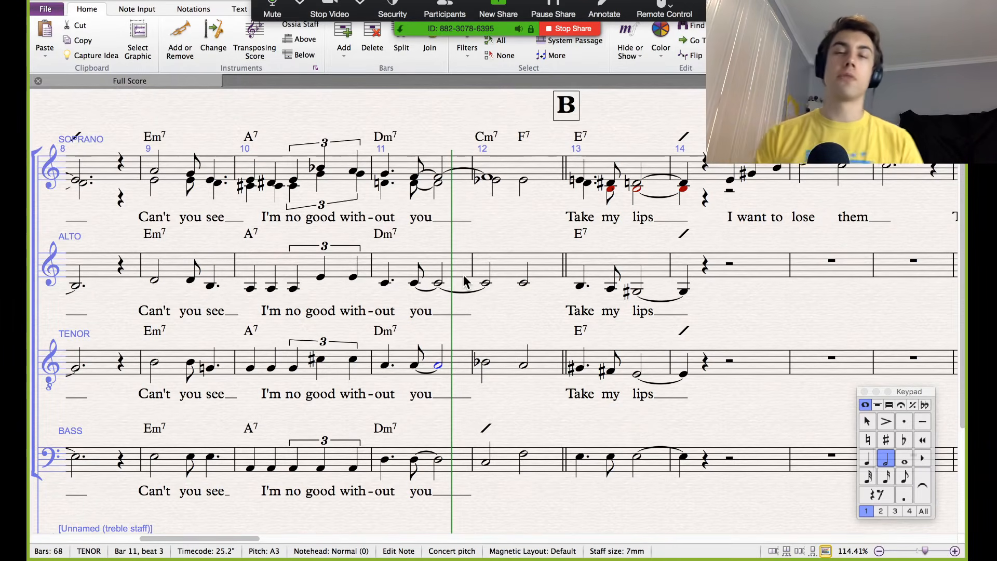
Step: Play back the arrangement from bar 10 into the start of section B
click(248, 190)
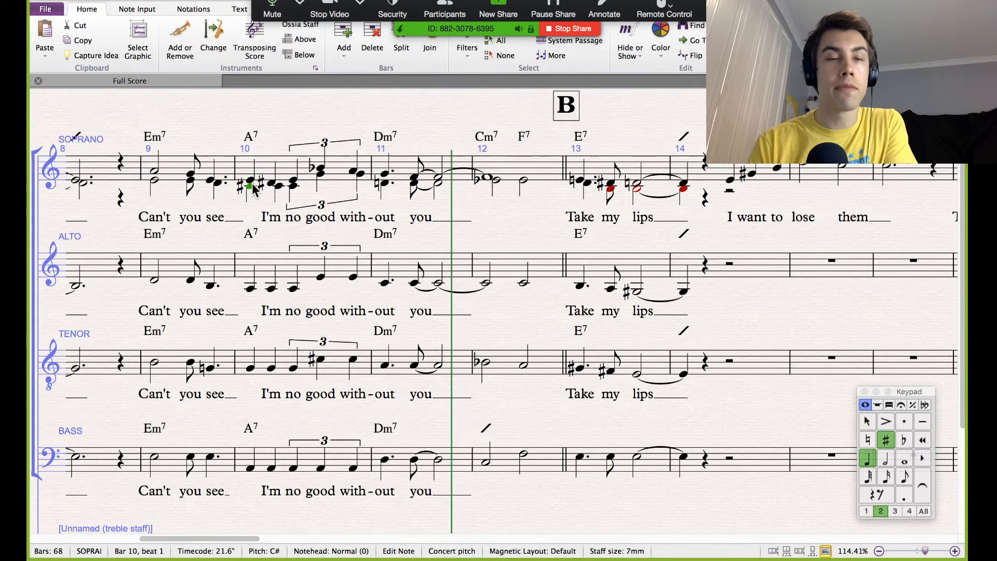
key(p)
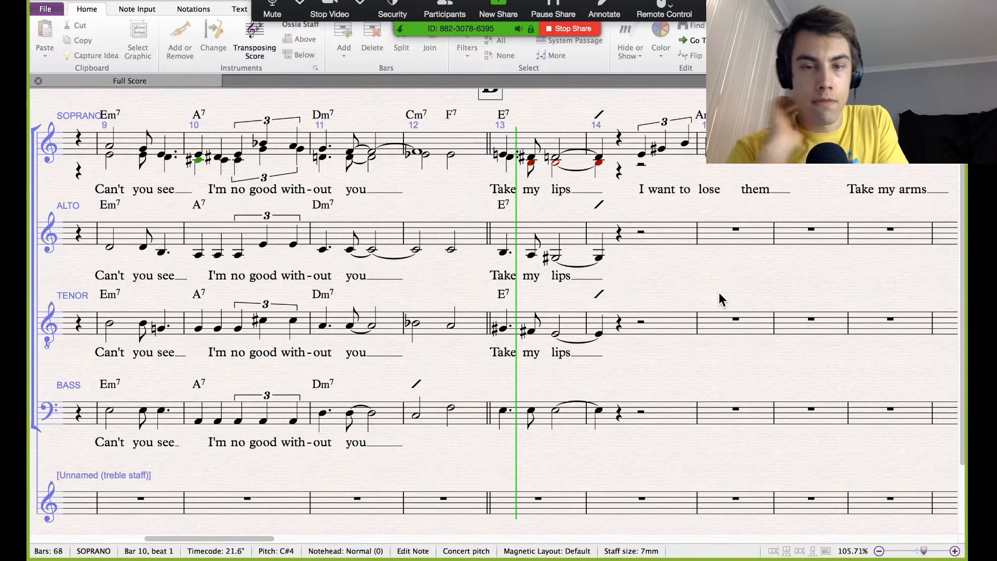
key(space)
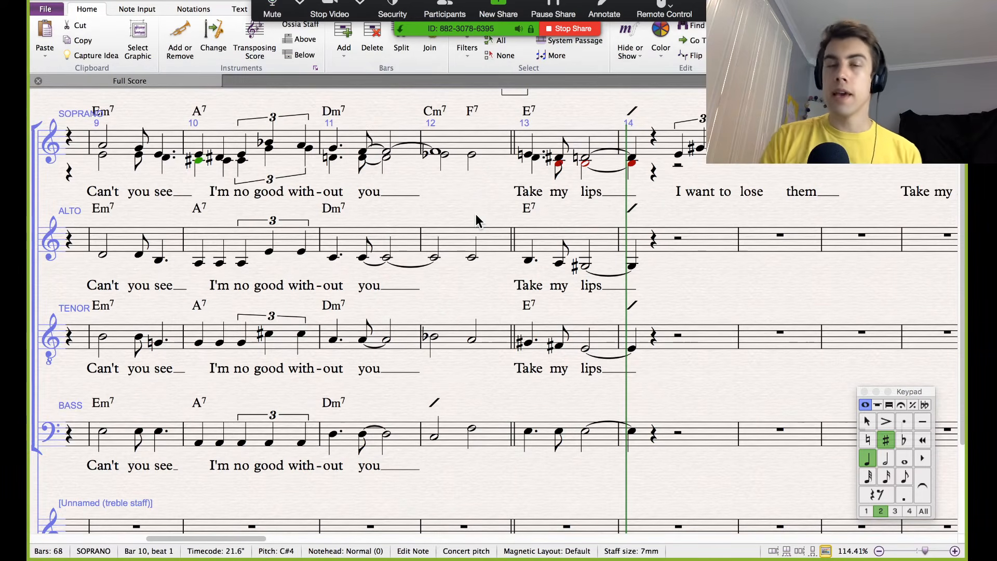
key(Escape)
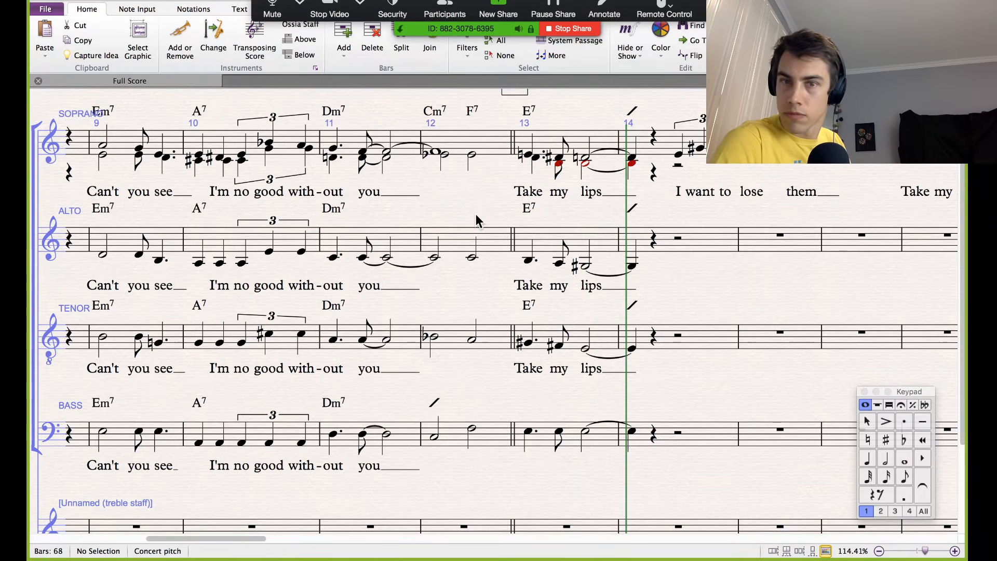
Step: Lower the alto's second half note in bar 12 to B3 and change the F7 chord symbol above it to F7(#11)
click(471, 259)
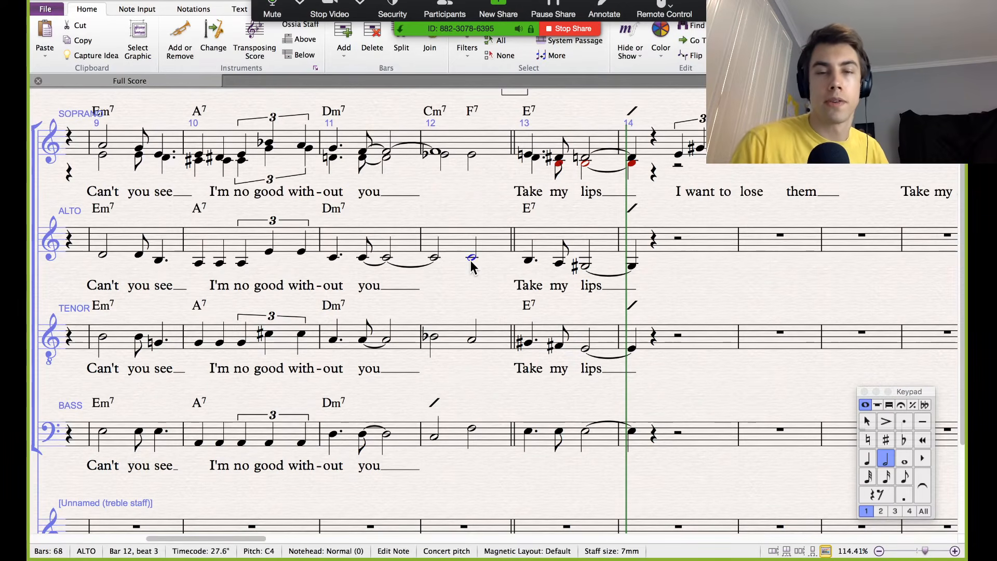
double_click(475, 113)
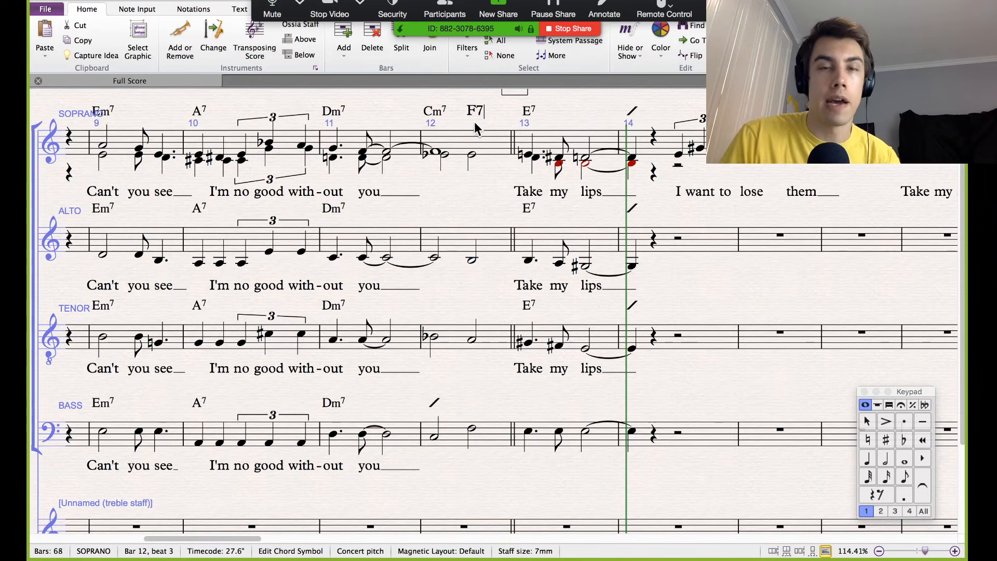
text(#11)
click(488, 219)
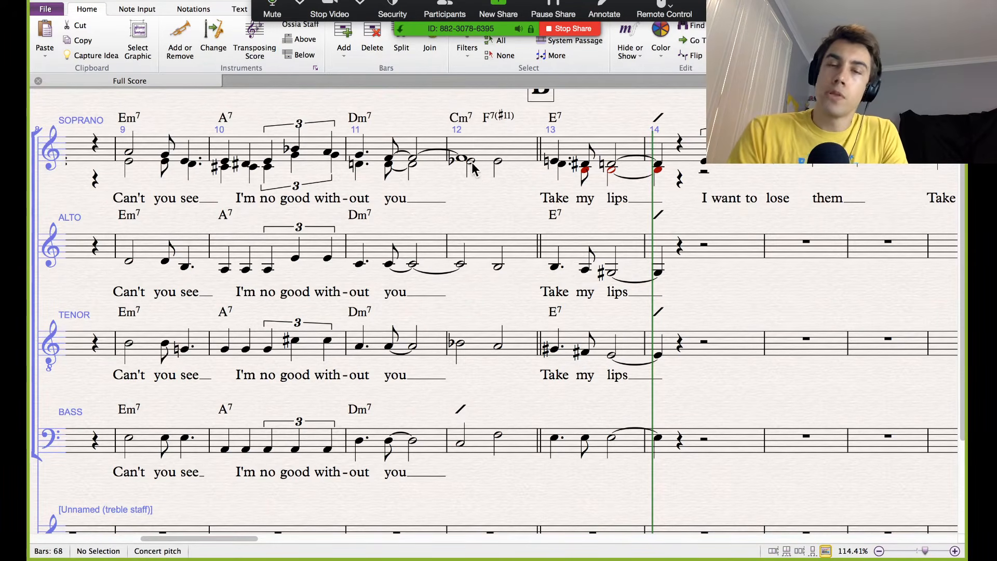
click(470, 98)
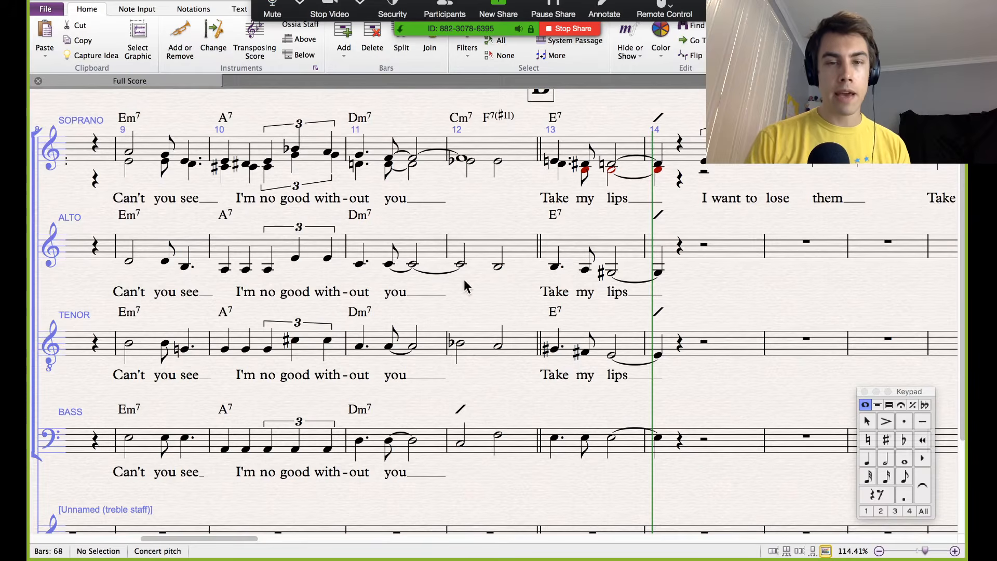
Step: Raise the bar 12 beat 1 notes to Gb4 in the soprano staff's lower voice and Eb4 in the alto
click(472, 161)
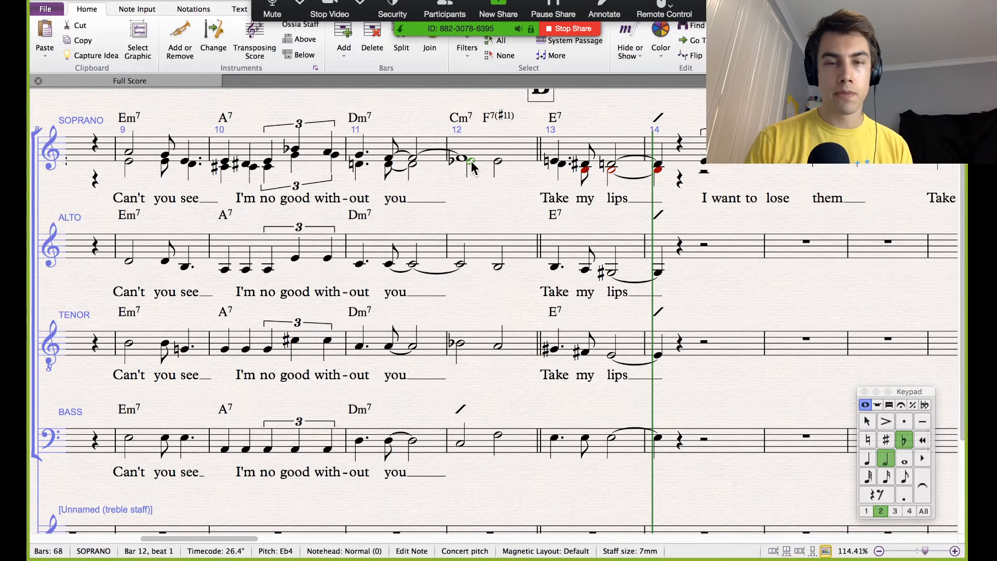
key(g)
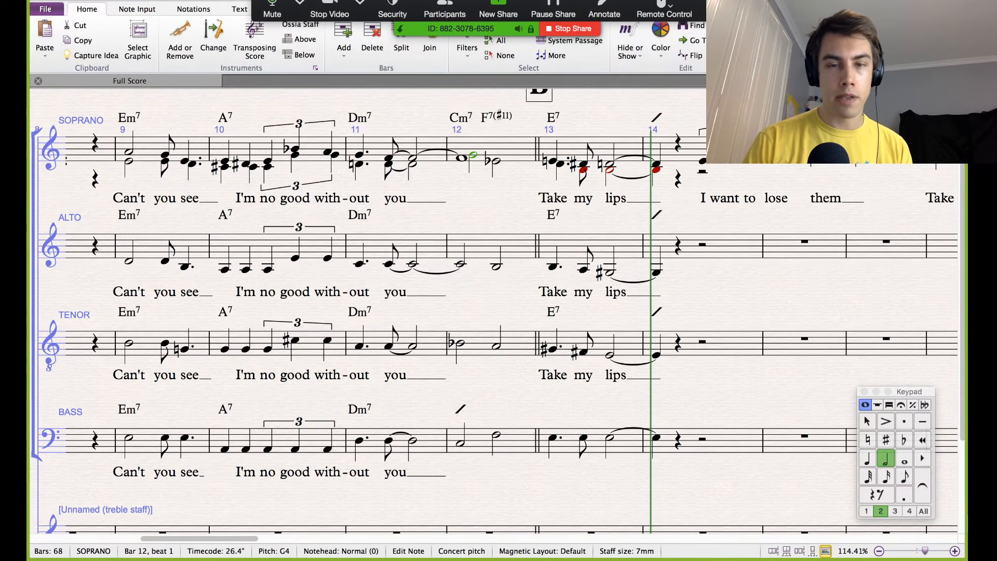
click(905, 441)
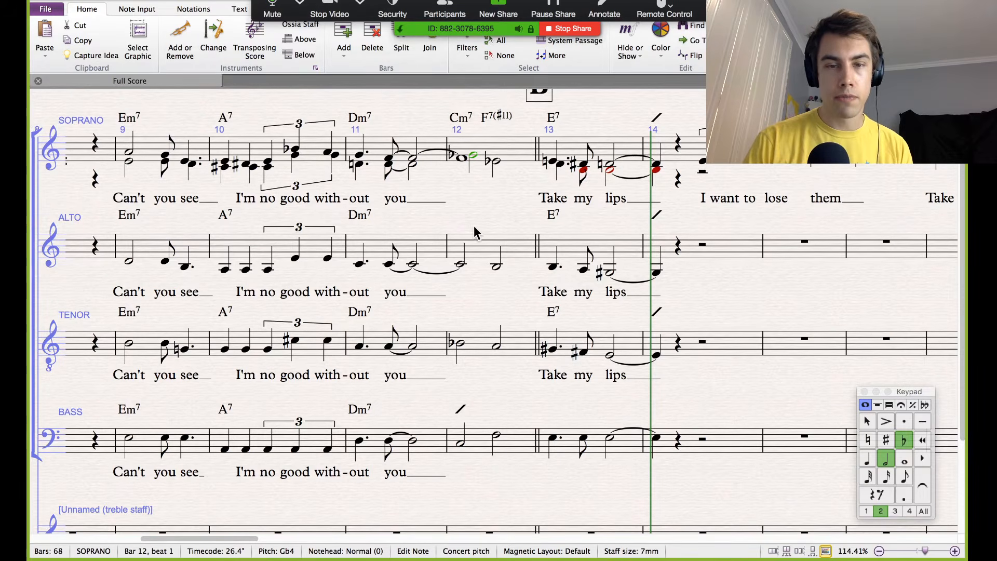
click(459, 258)
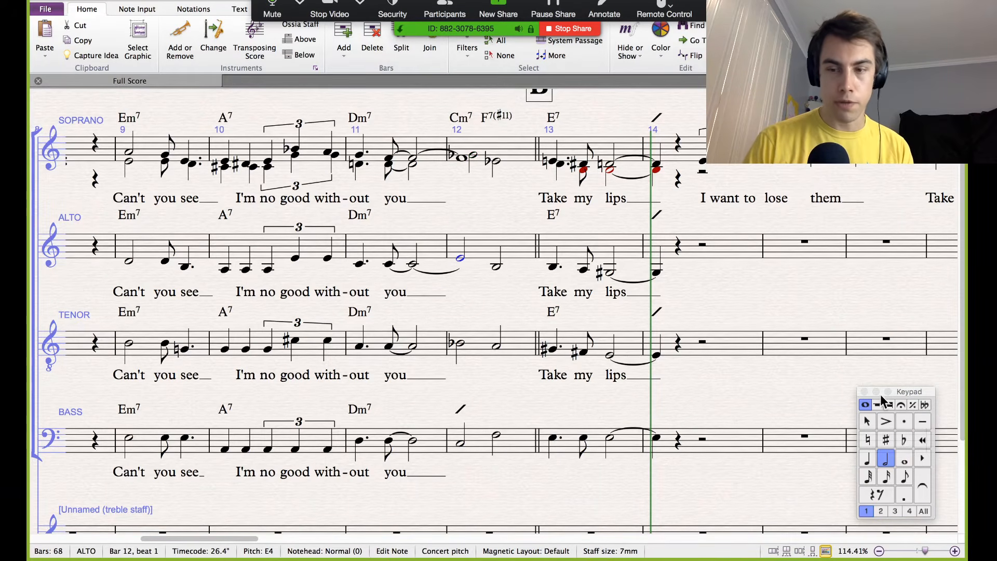
click(904, 441)
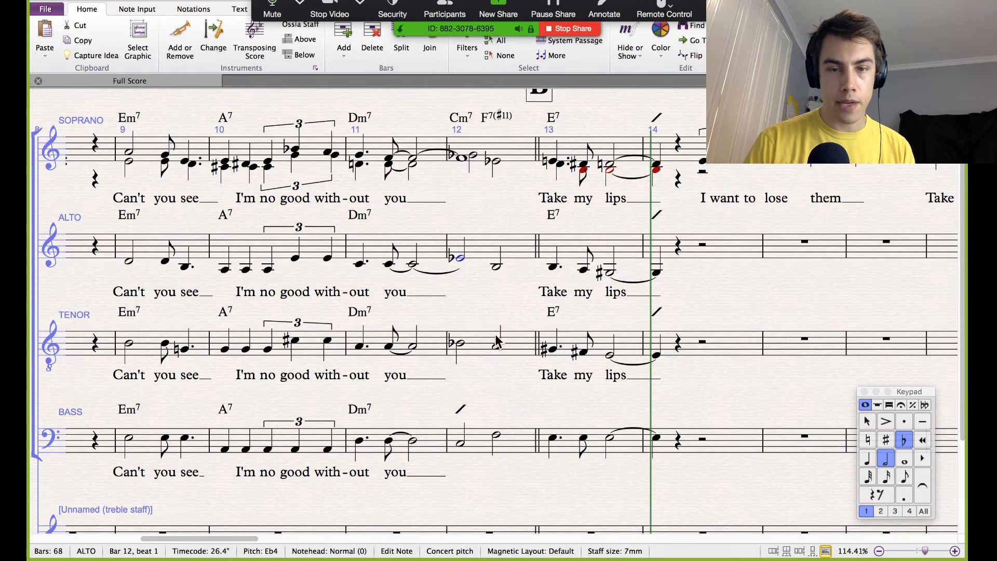
Step: Raise the bar 12 beat 3 notes to Eb4 in the alto and F4 in the soprano staff's lower voice
click(497, 267)
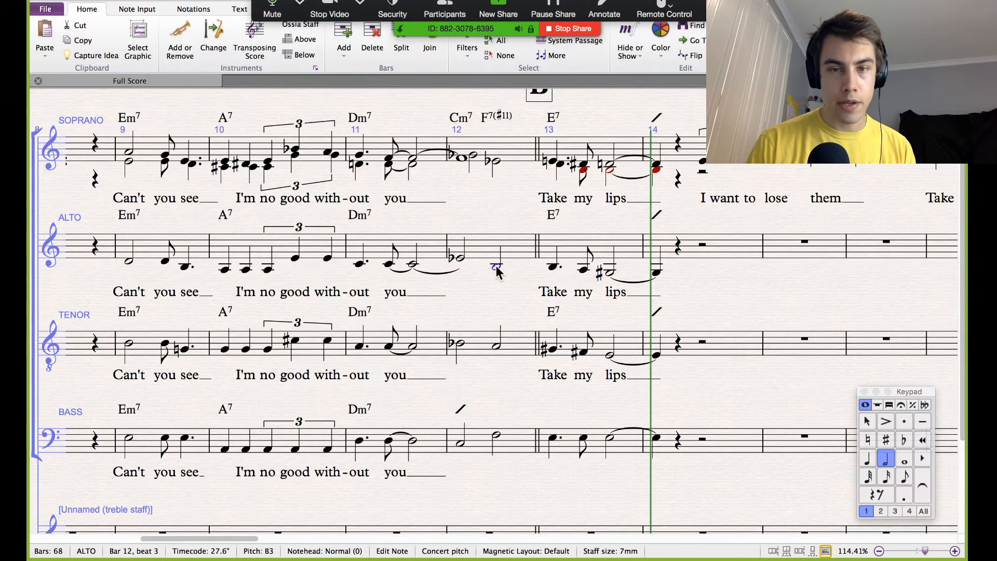
click(497, 160)
key(Up)
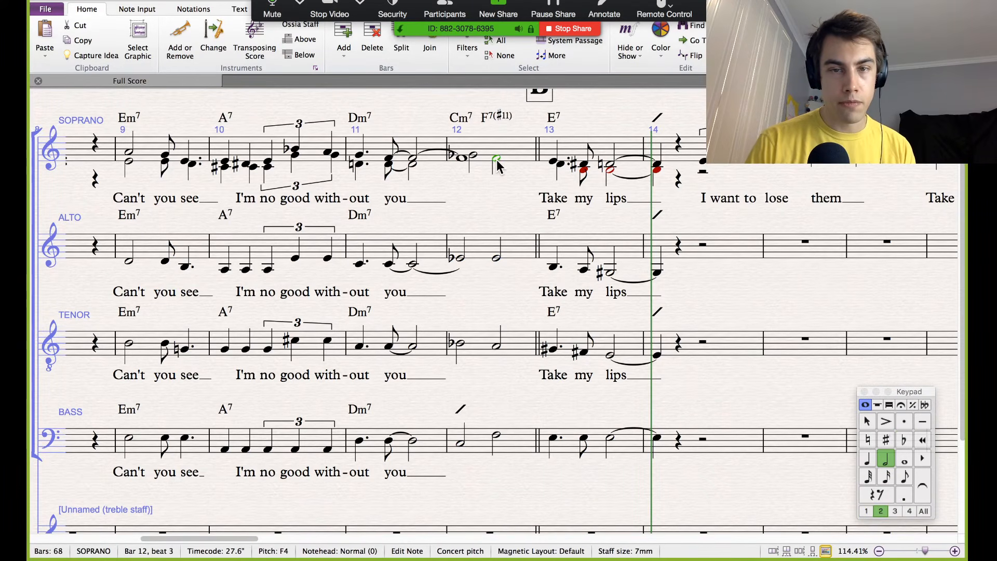
click(496, 349)
key(Down)
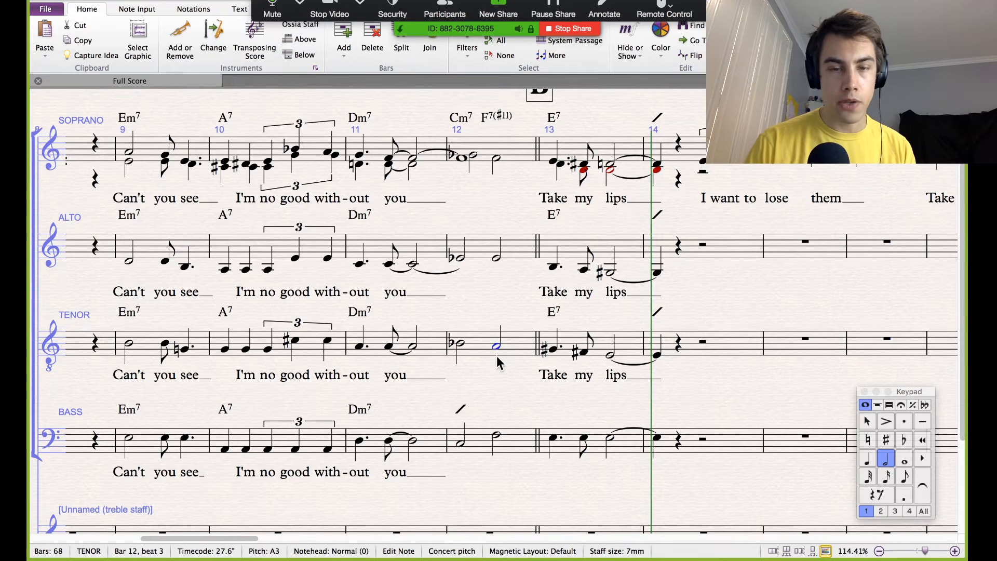
Step: Play back the arrangement from bar 11 into bar 13
click(360, 348)
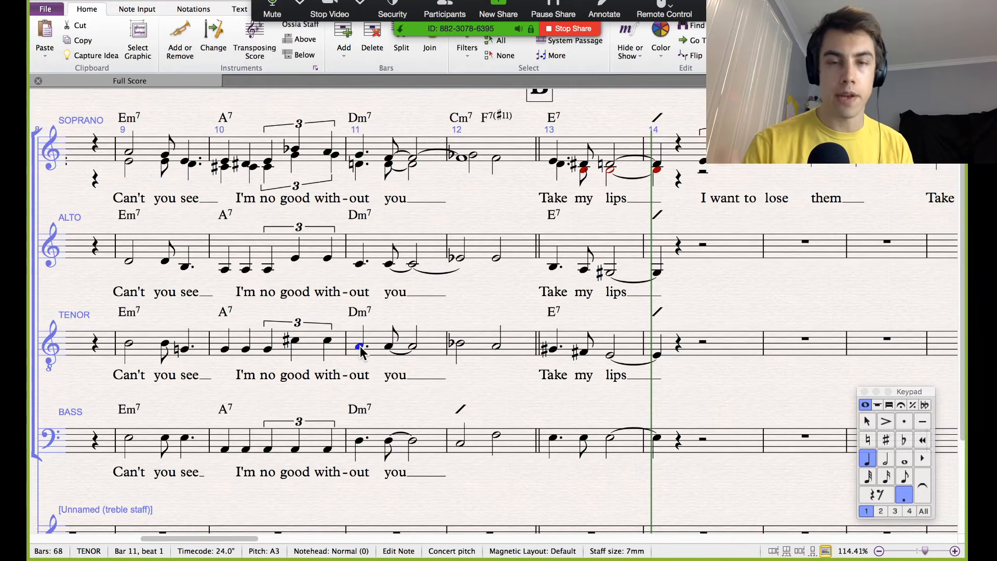
scroll(360, 346, down, 2)
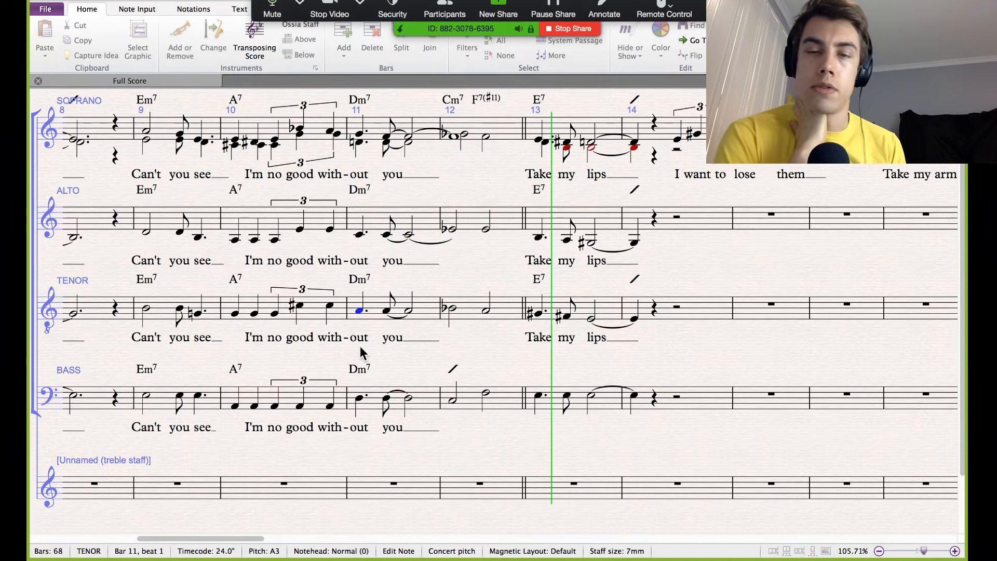
key(space)
scroll(360, 346, up, 2)
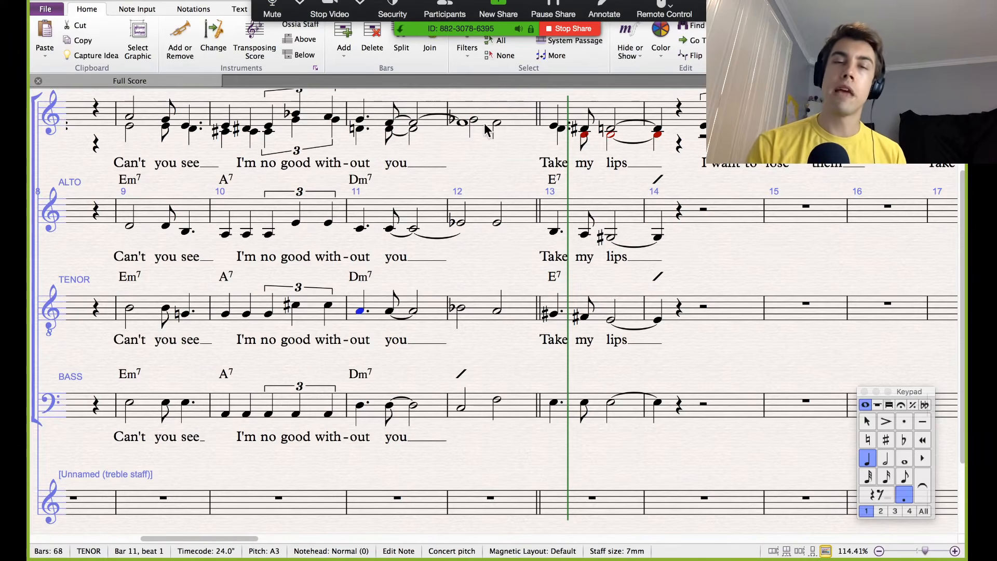
Step: In bar 12 beat 1, set the tenor's half note to Gb3 and the soprano staff's lower-voice note to Eb4
click(459, 312)
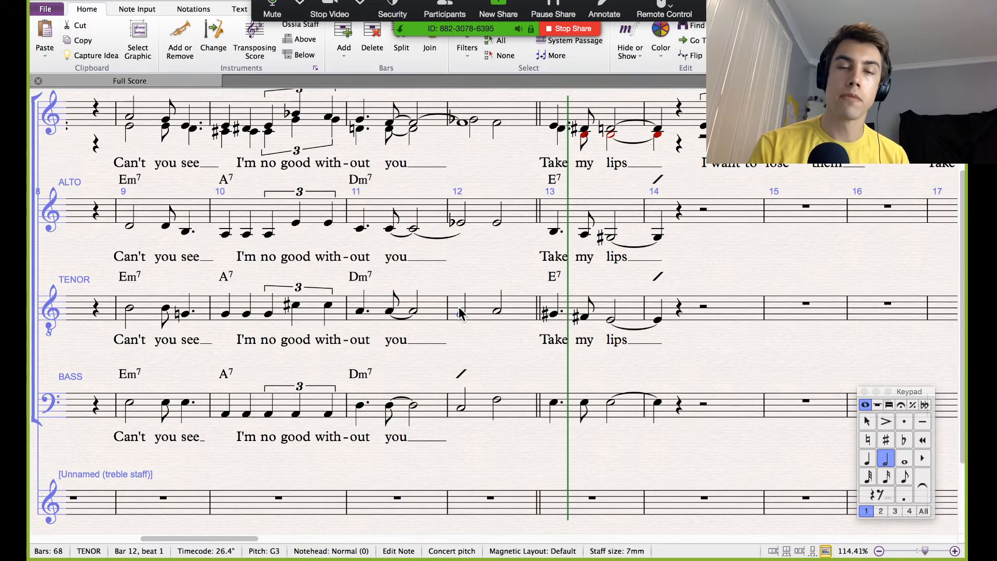
click(904, 441)
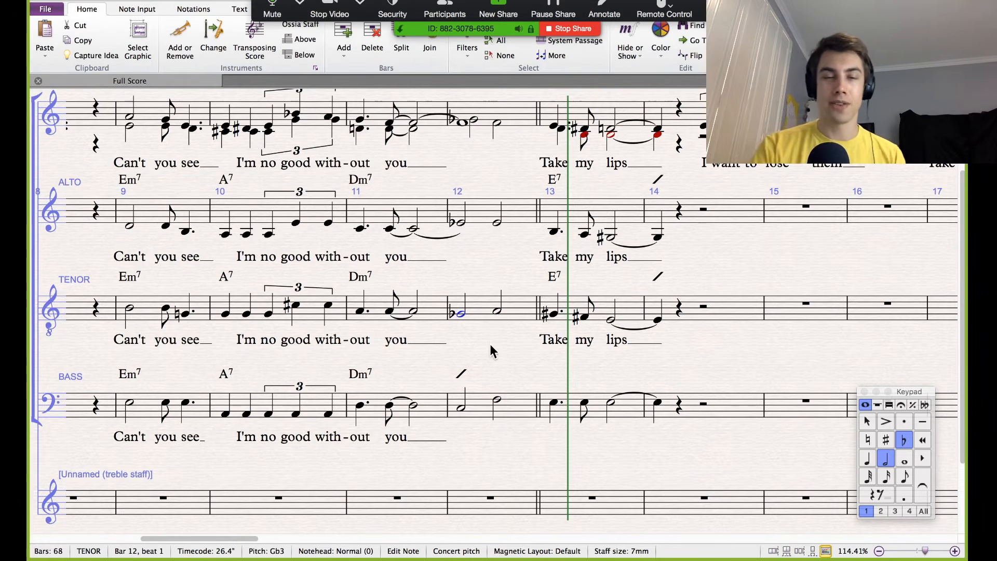
scroll(490, 343, up, 2)
scroll(490, 344, right, 1)
scroll(490, 344, down, 1)
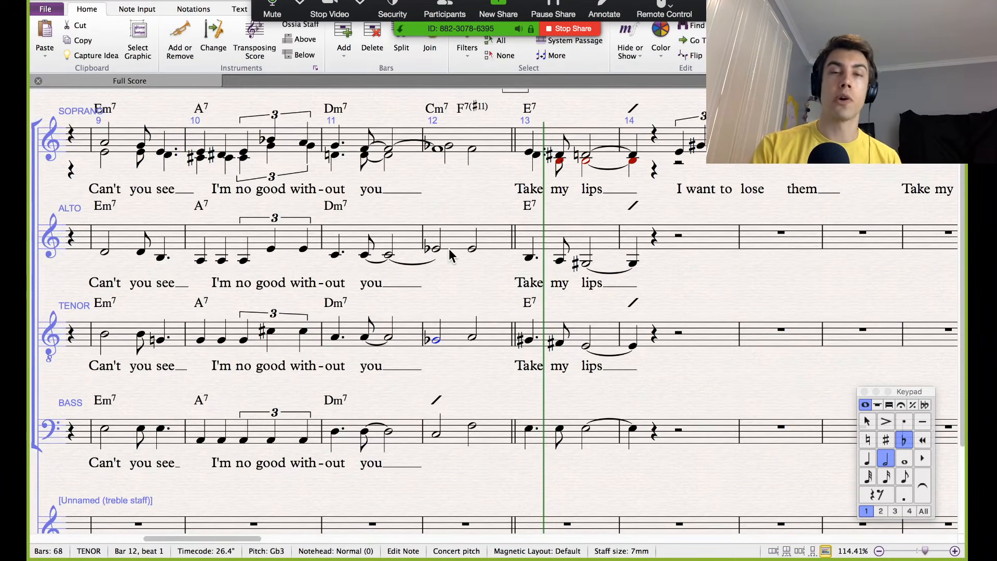
click(451, 149)
key(Down)
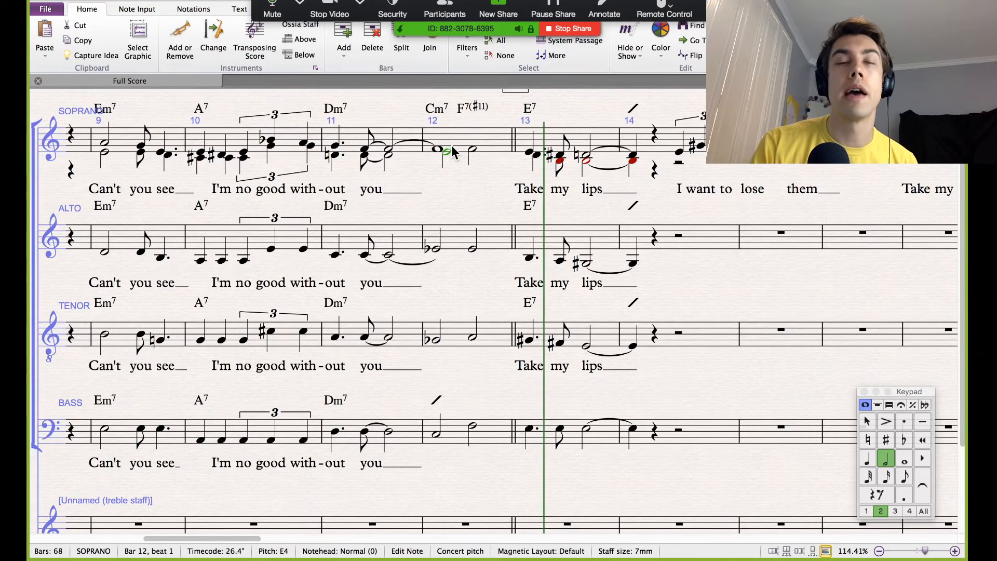
click(903, 441)
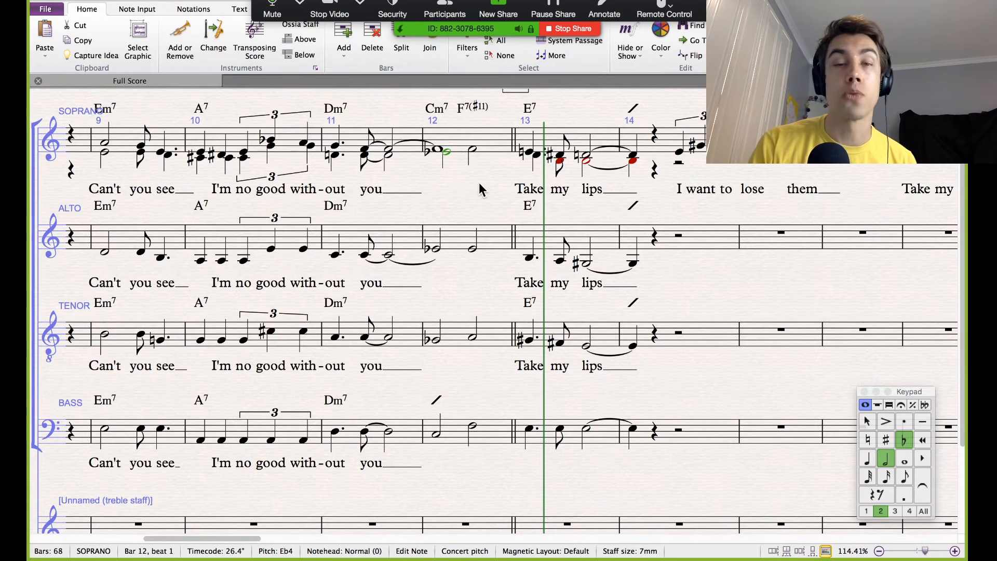
Step: Lengthen the soprano staff's lower-voice Eb4 in bar 12 to a whole note
click(472, 150)
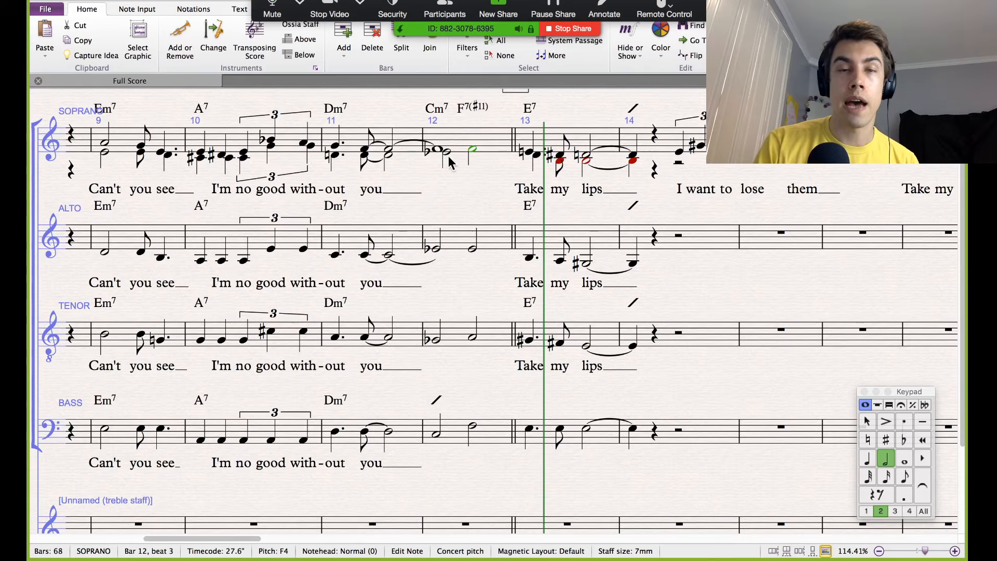
click(447, 152)
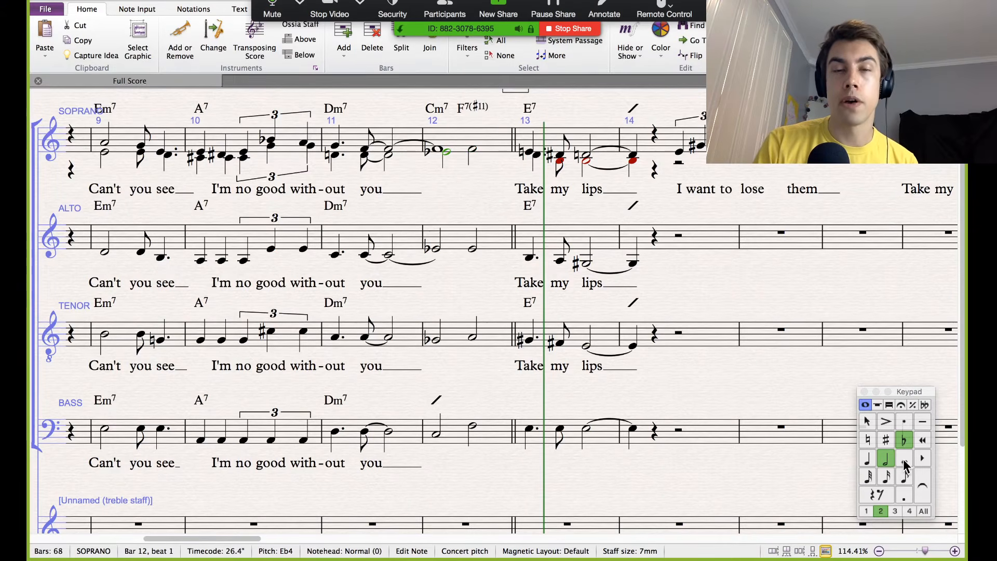
click(904, 460)
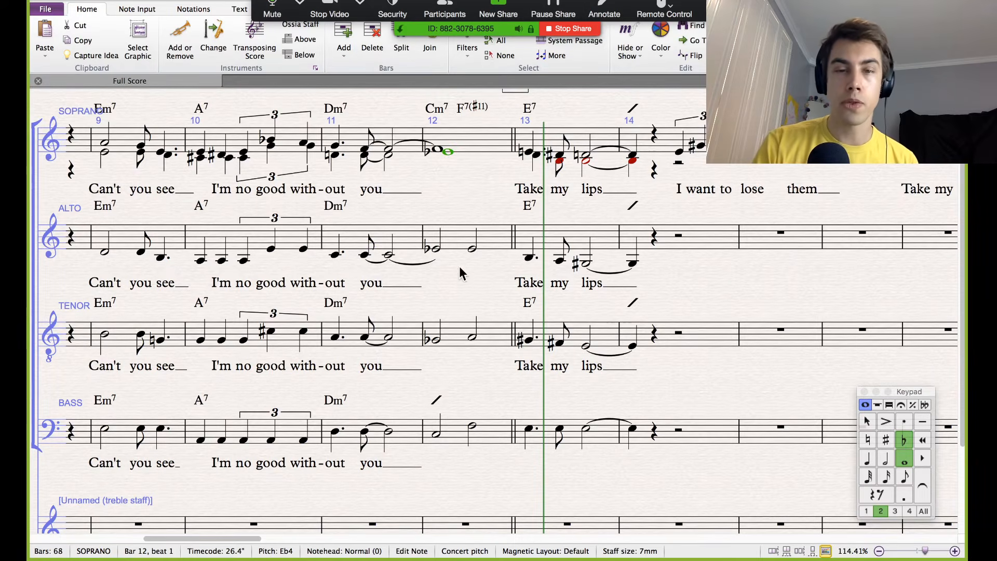
Step: Lower the alto's first half note in bar 12 to Bb3
click(435, 251)
key(Down)
key(Down)
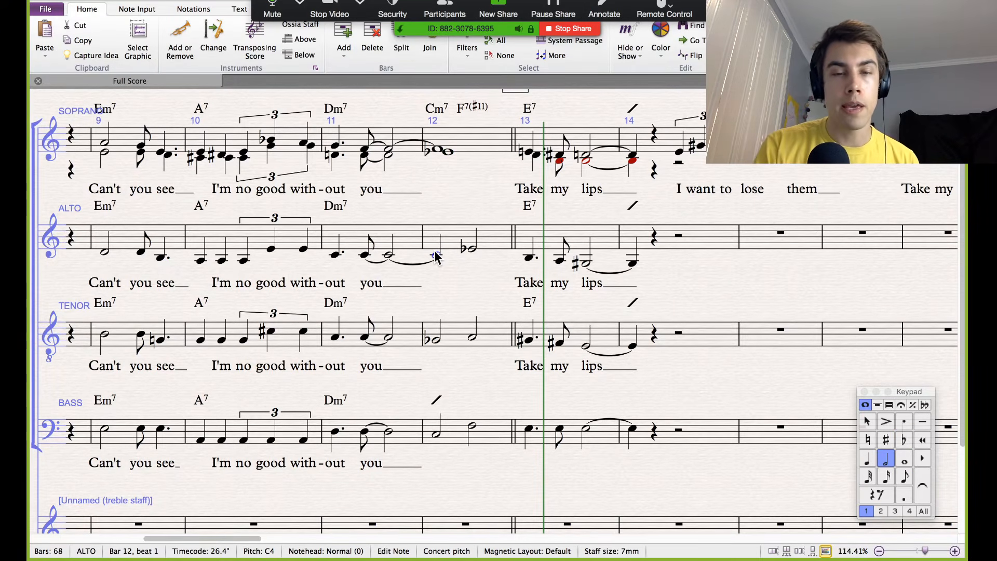
key(Down)
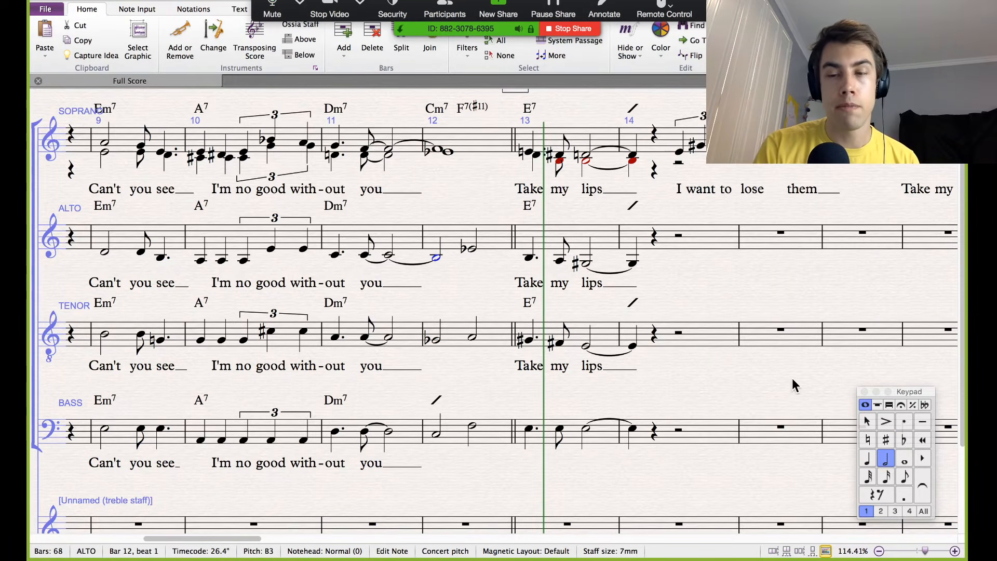
click(904, 441)
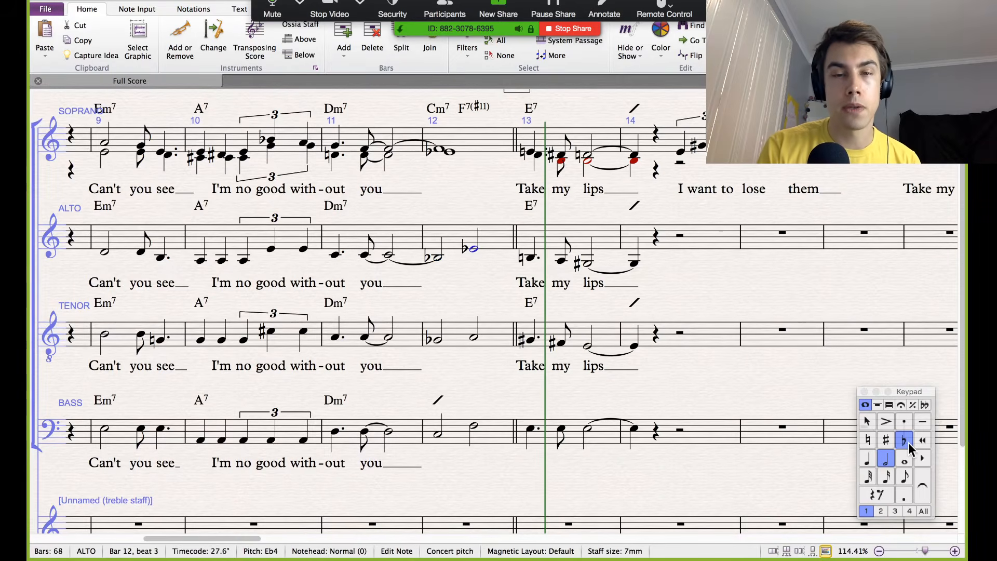
Step: Lower the alto's second half note in bar 12 to B natural 3
key(Right)
key(Down)
key(Down)
key(Down)
key(Down)
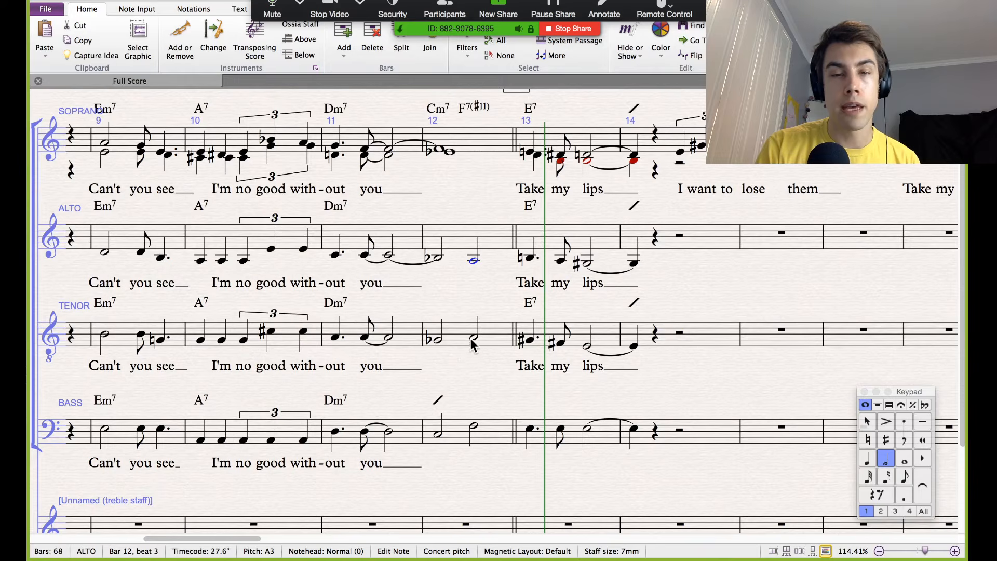
key(Up)
key(Up)
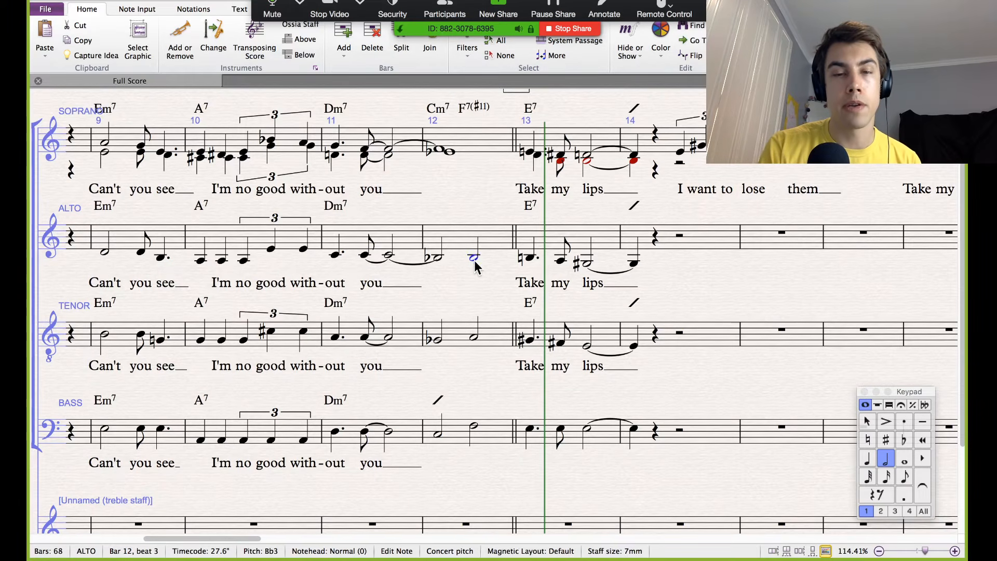
key(Down)
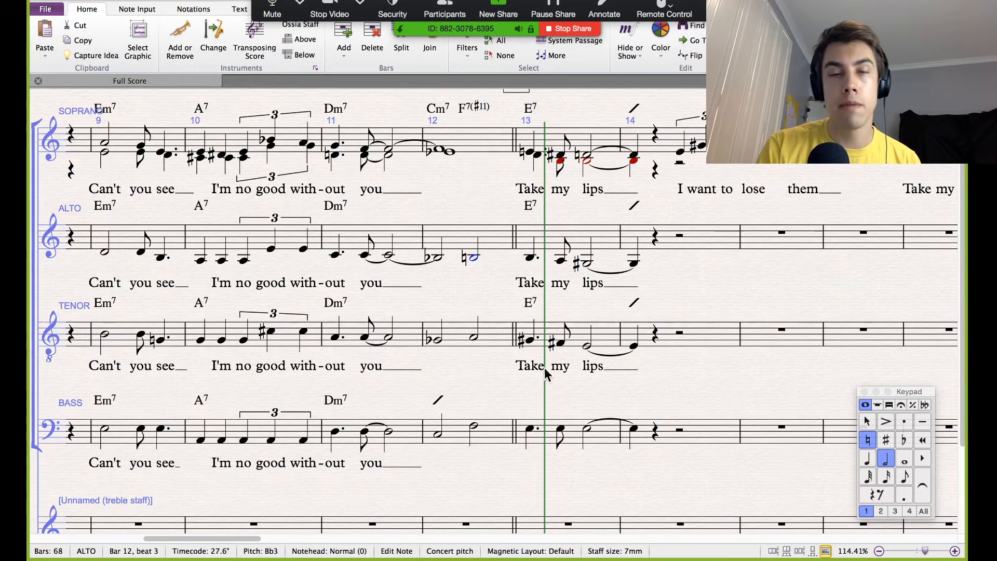
Step: Change the Cm7 chord symbol in bar 12 to Cm7(b5)
click(475, 340)
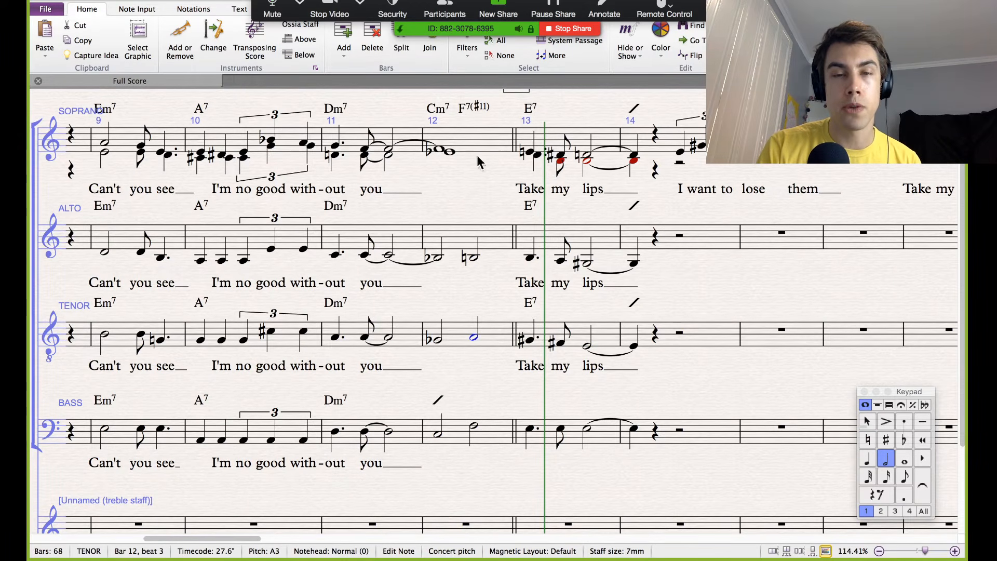
double_click(446, 111)
text(b5)
click(450, 186)
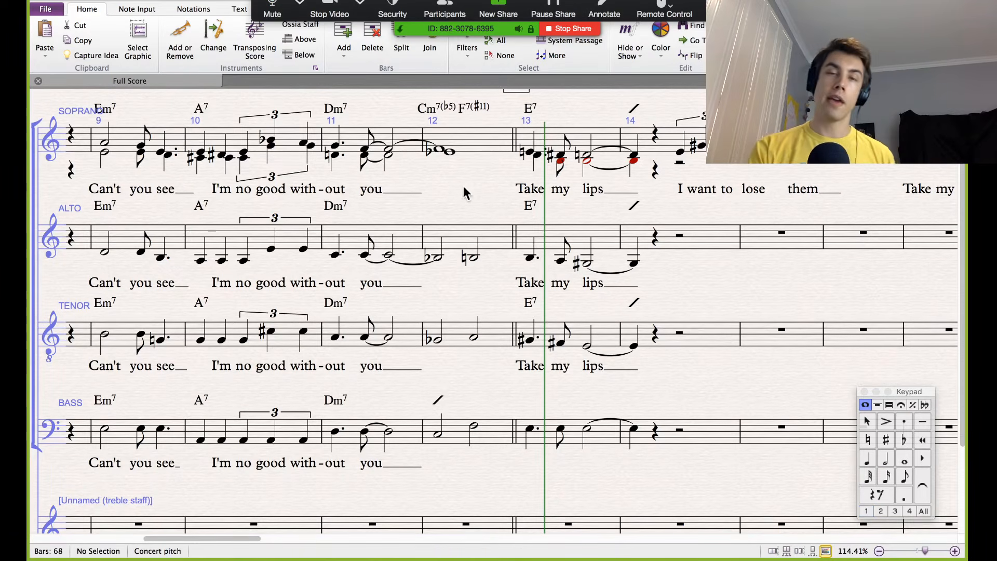
Step: Play back the passage from bar 11 beat 1 into section B to hear the revised bar 12
click(336, 148)
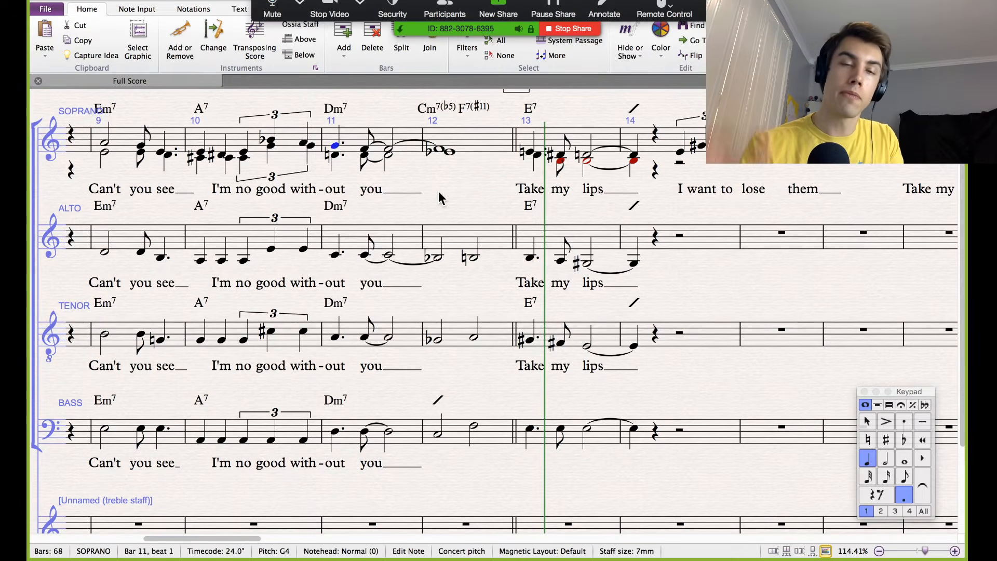
key(p)
scroll(438, 191, up, 2)
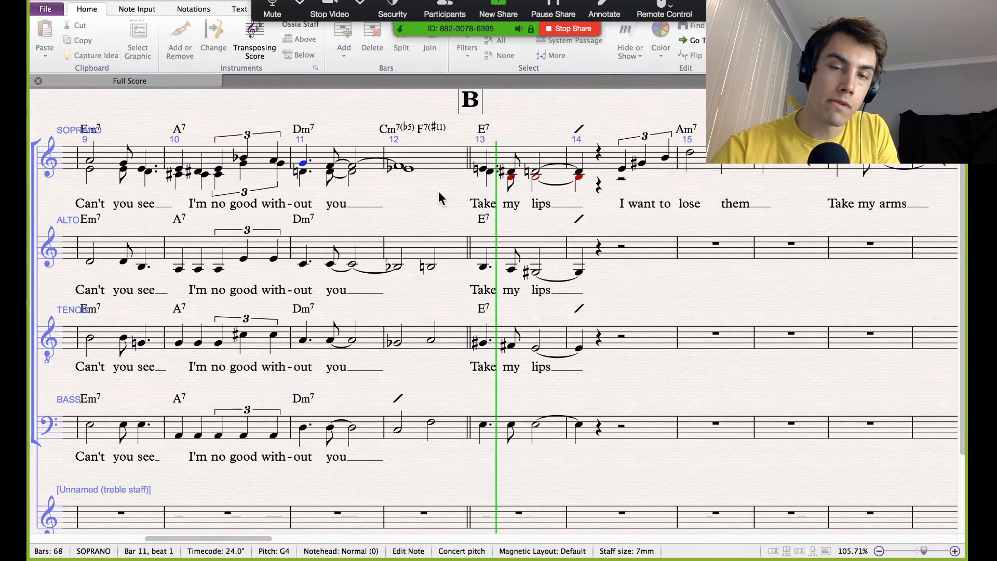
key(super+equal)
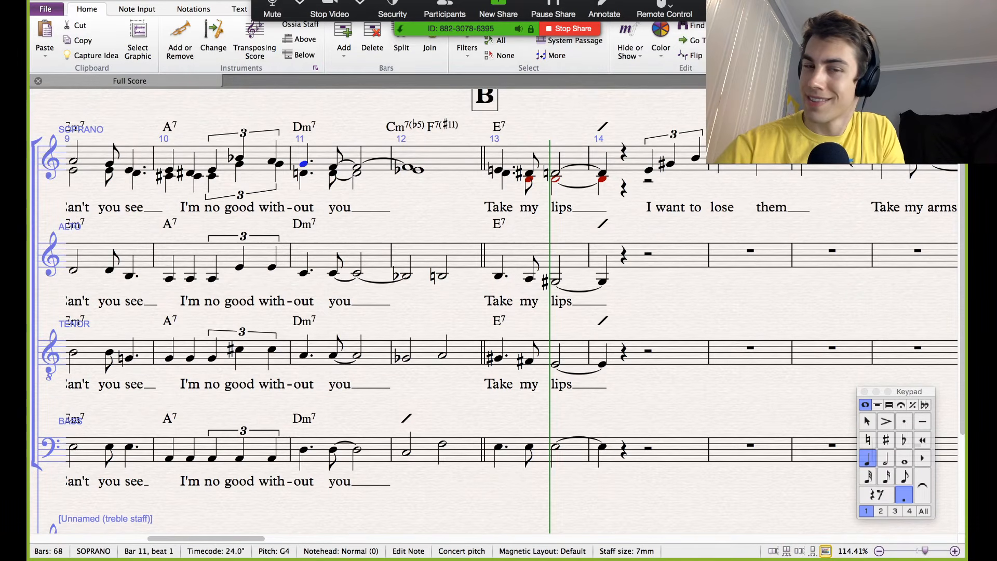
Step: Remove the tie from the alto's half note in bar 11 into bar 12 and play back the passage from bar 11
click(357, 273)
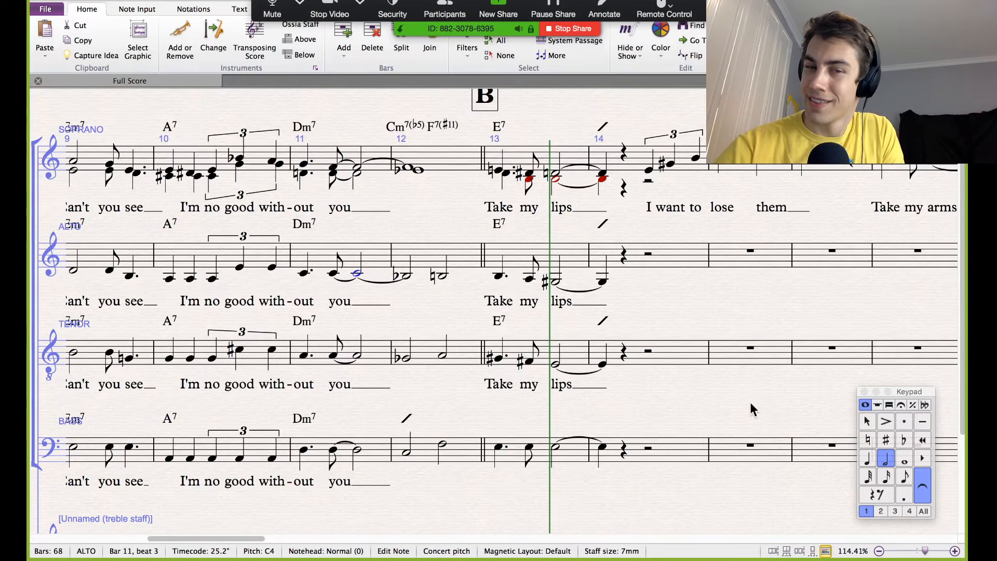
click(922, 485)
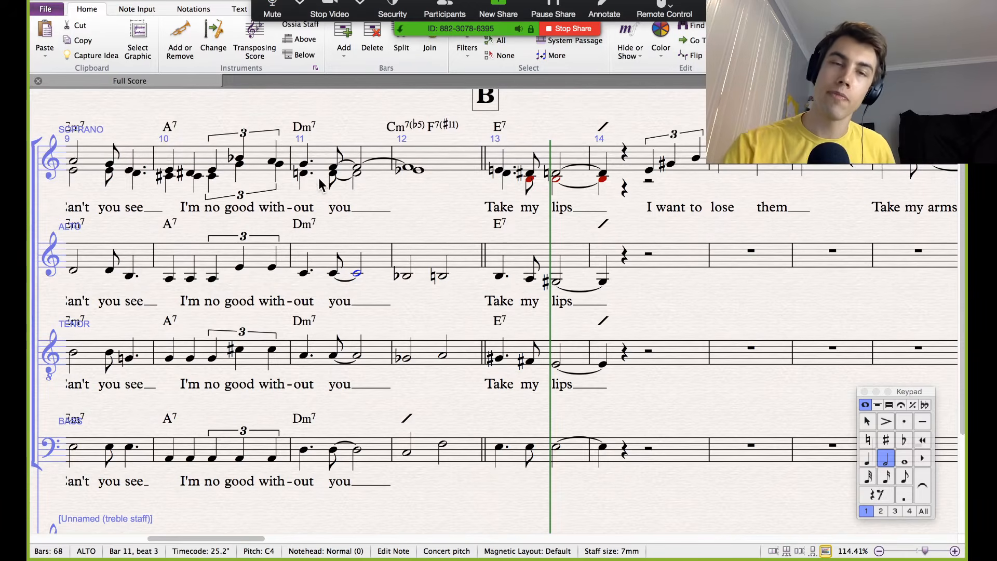
click(305, 165)
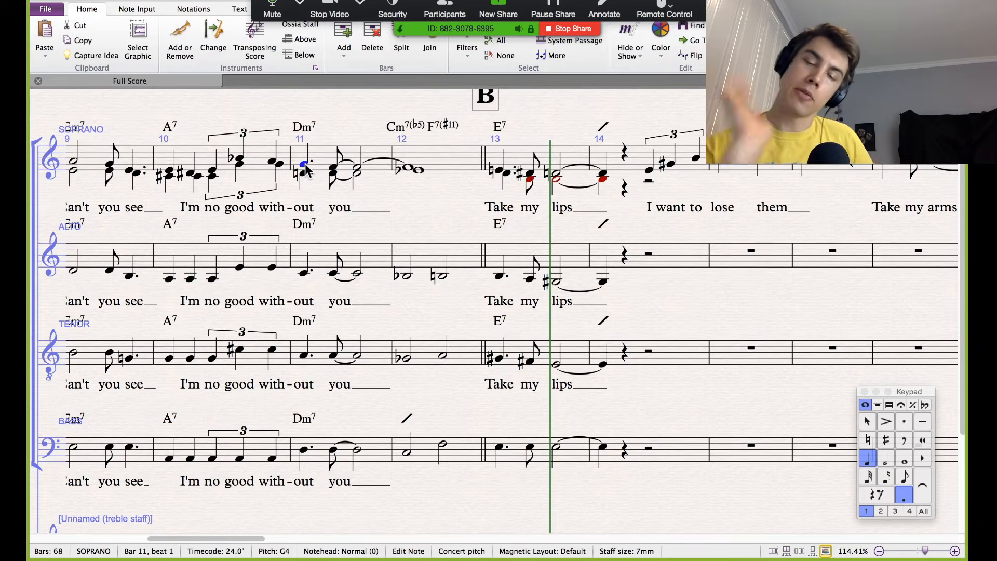
key(p)
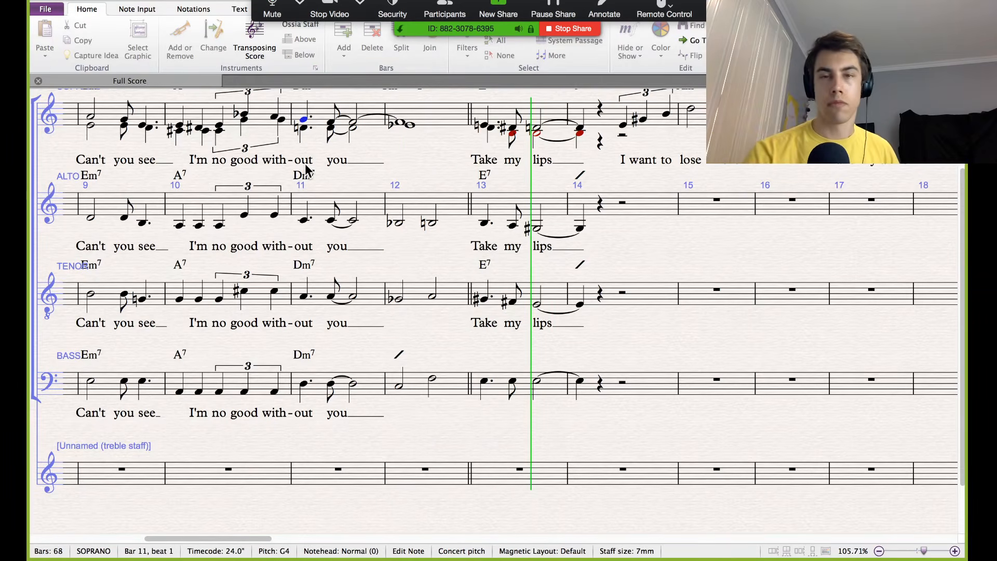
key(space)
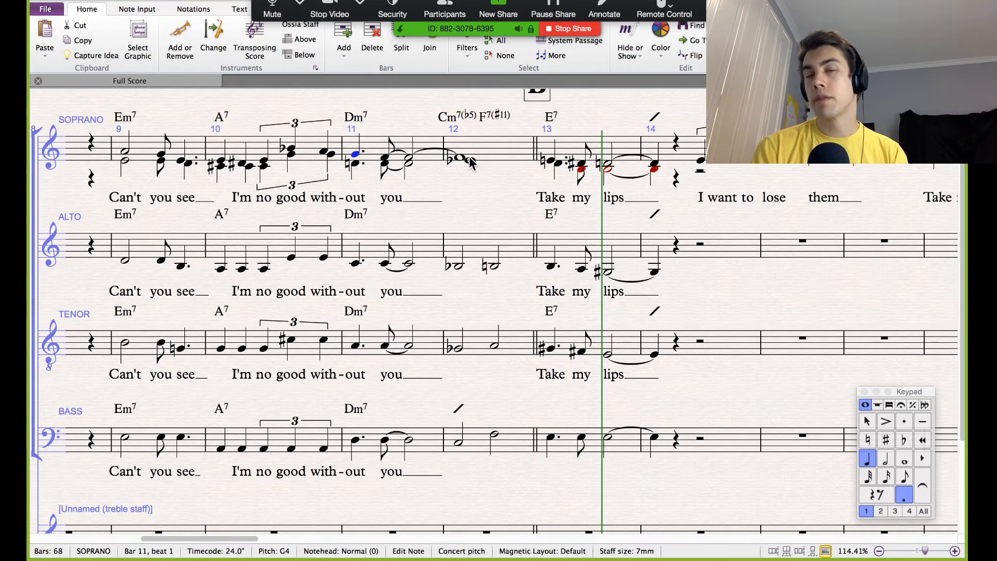
Step: Shorten the lower soprano voice's half note on beat 3 of bar 11 to a quarter note
click(411, 164)
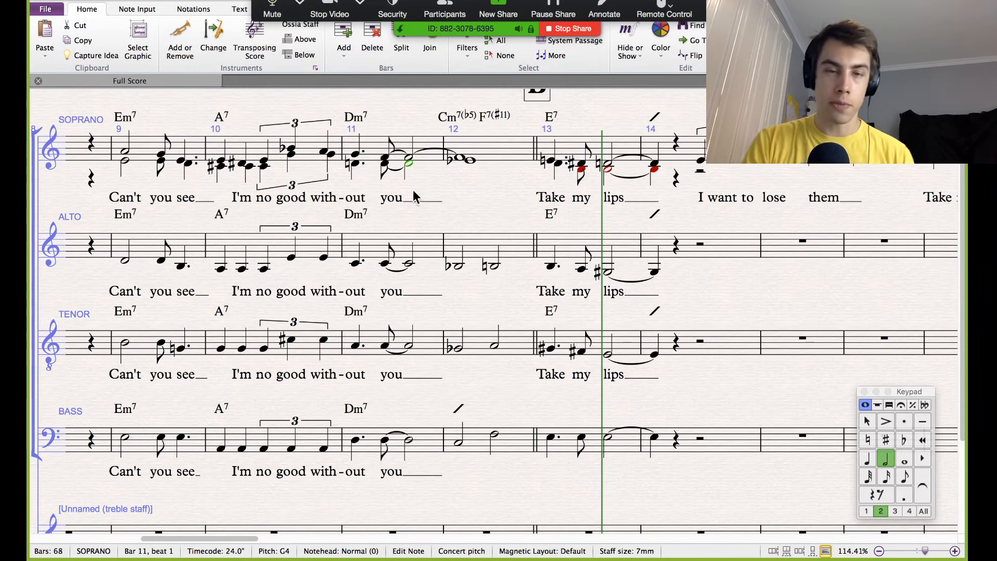
shift+click(410, 441)
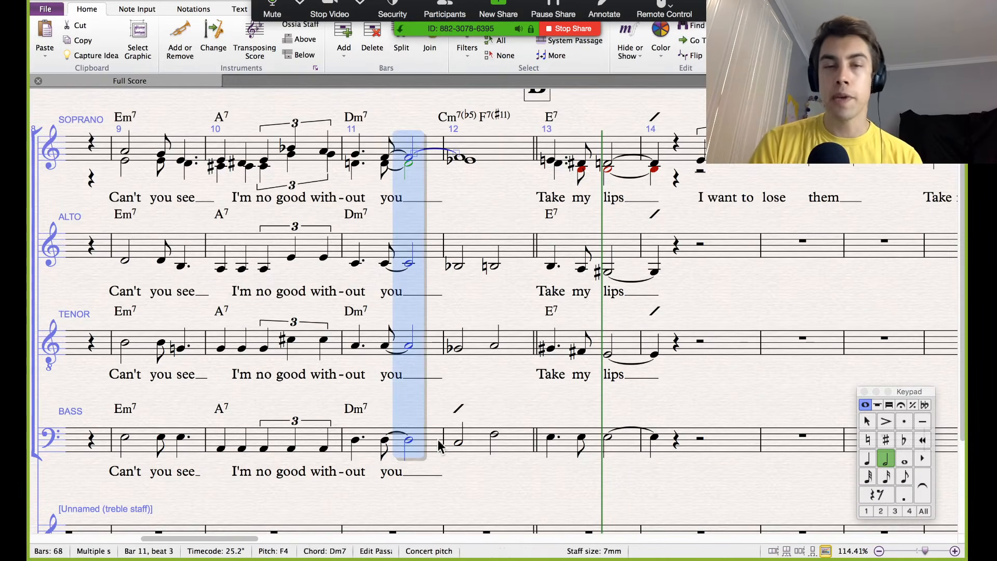
click(408, 163)
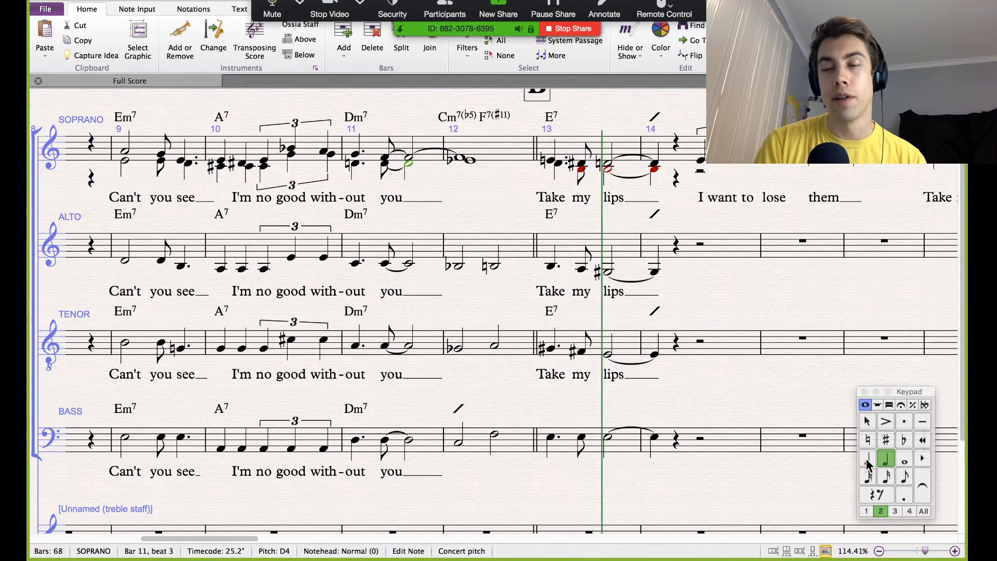
click(867, 460)
click(905, 495)
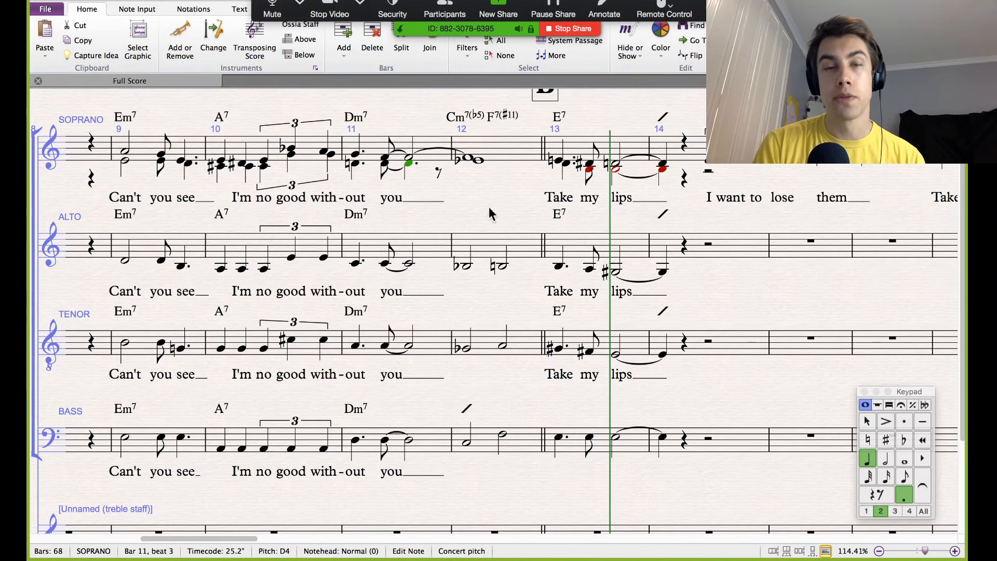
click(904, 495)
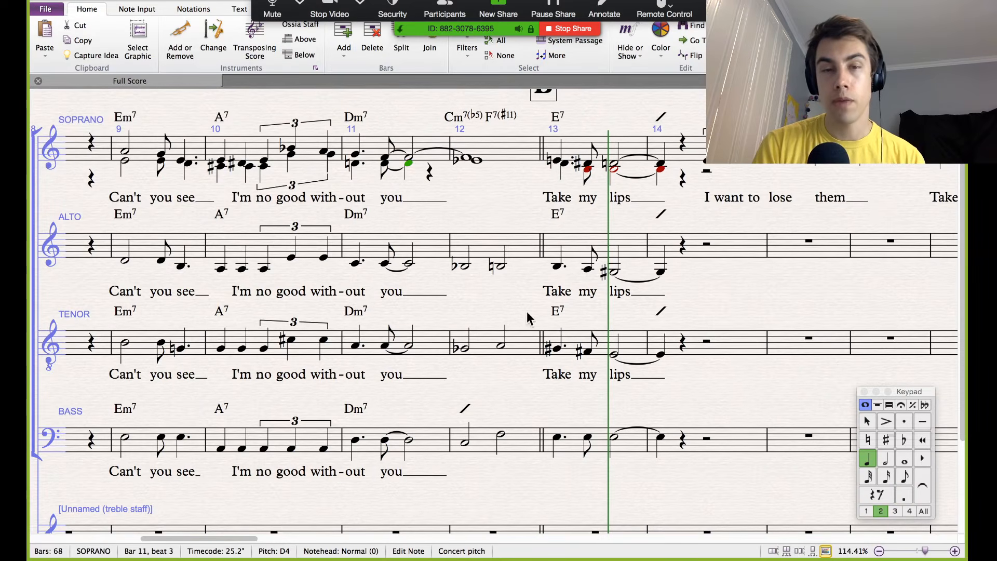
Step: Shorten the alto, tenor and bass half notes on beat 3 of bar 11 to quarter notes
right_click(411, 266)
key(Escape)
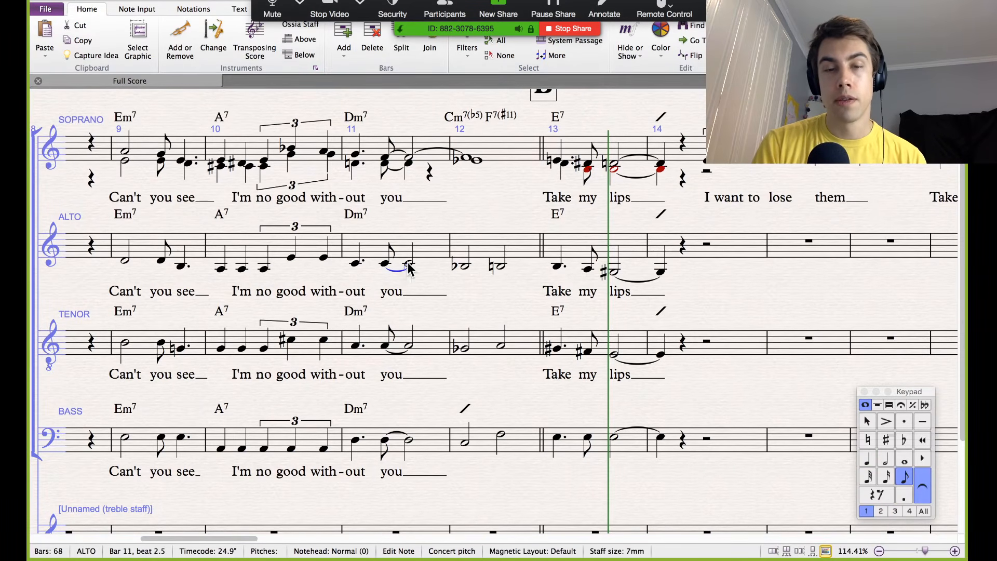
shift+click(410, 440)
click(447, 398)
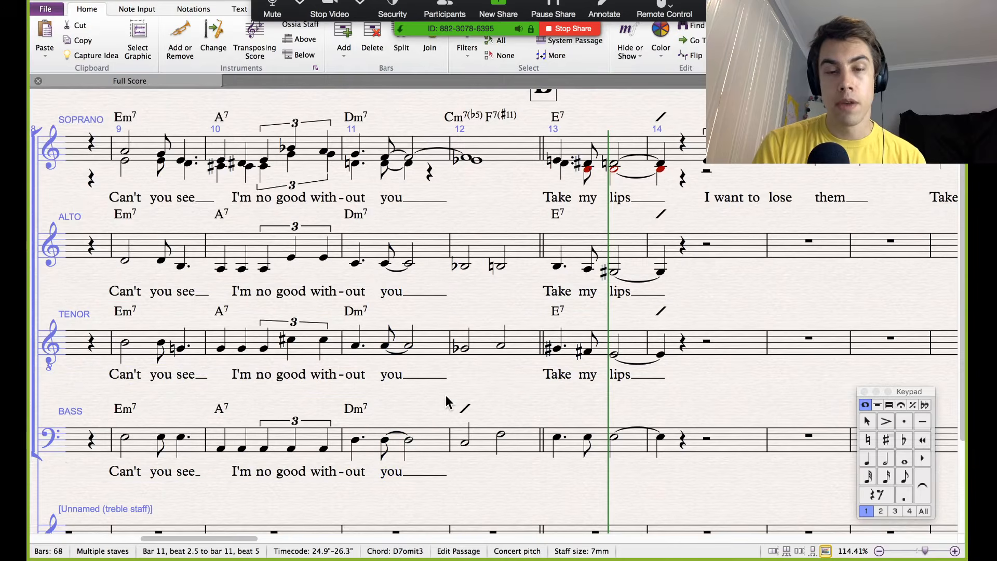
click(410, 441)
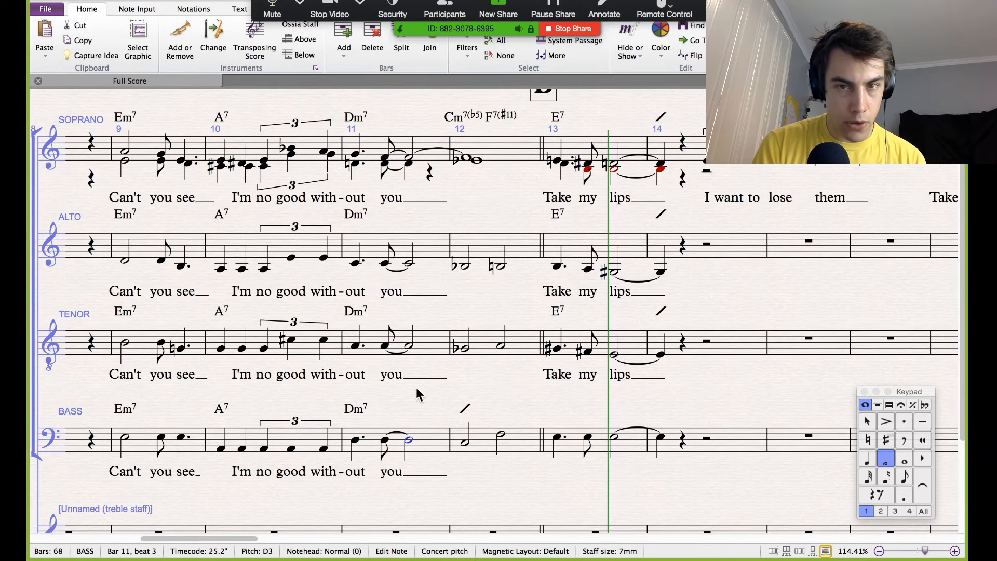
shift+click(410, 270)
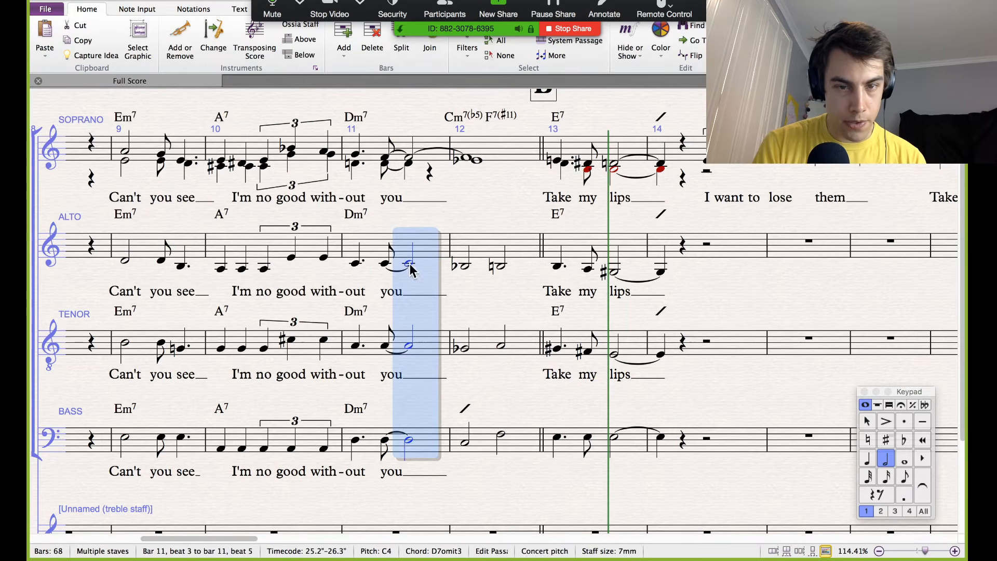
click(866, 459)
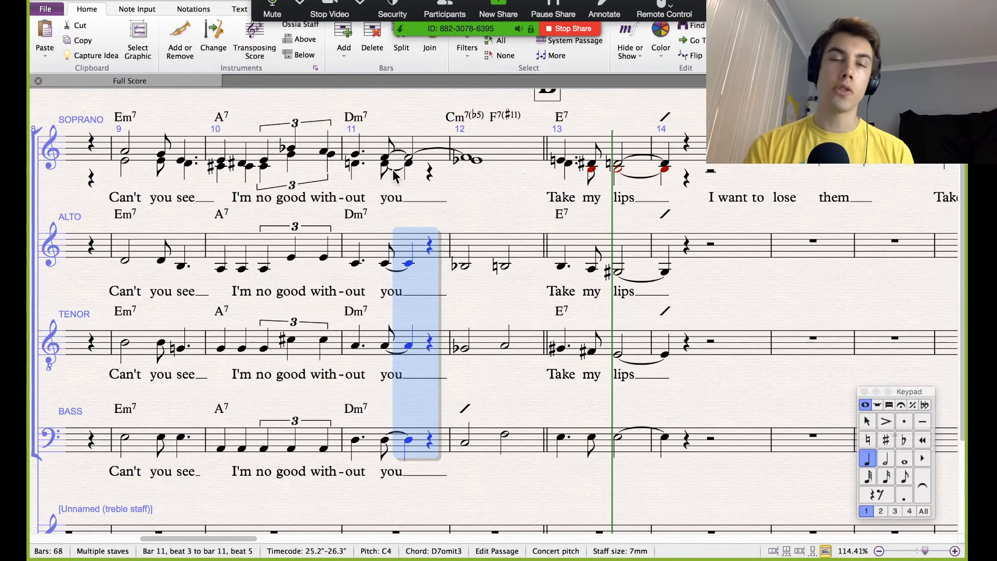
Step: Add an alto C4 quarter note on beat 4 of bar 11, and make bar 12 a dotted-quarter Bb3 with an eighth B3 tied to the half note
click(430, 247)
key(c)
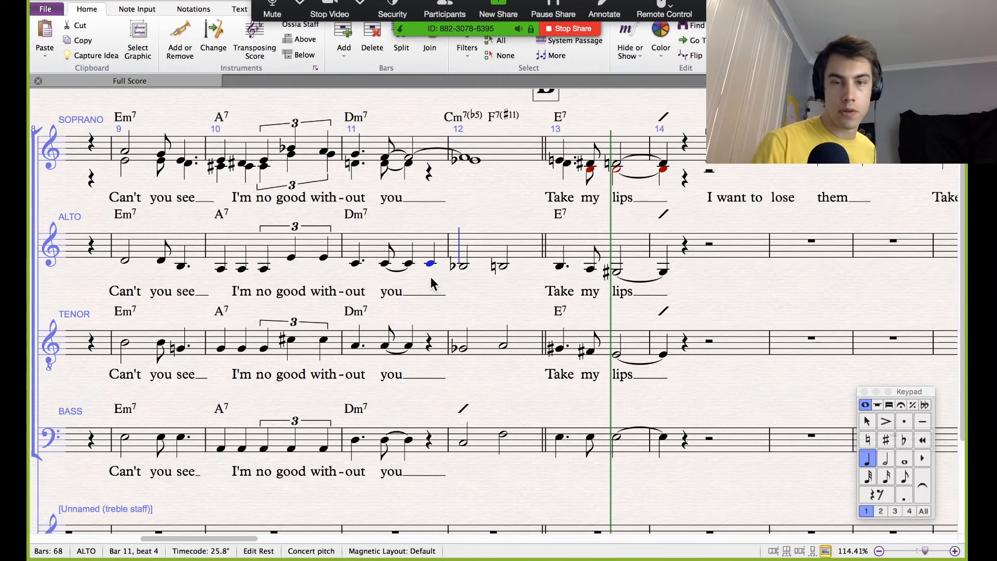
click(867, 458)
click(903, 494)
key(Right)
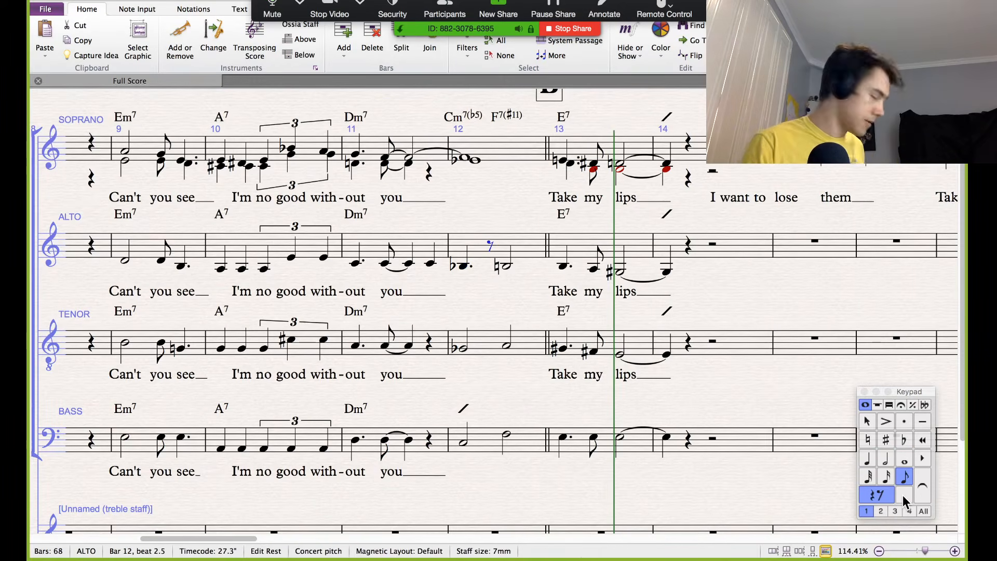
key(b)
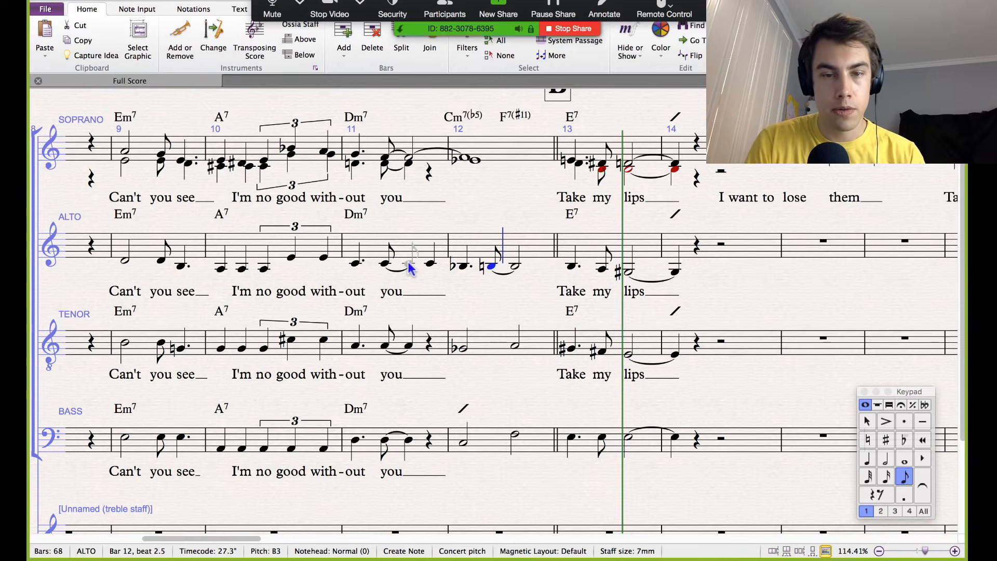
Step: Turn the alto's beat-4 quarter note in bar 11 into an eighth rest and eighth-note C4, and shorten the lyric line after "you"
click(430, 264)
click(904, 476)
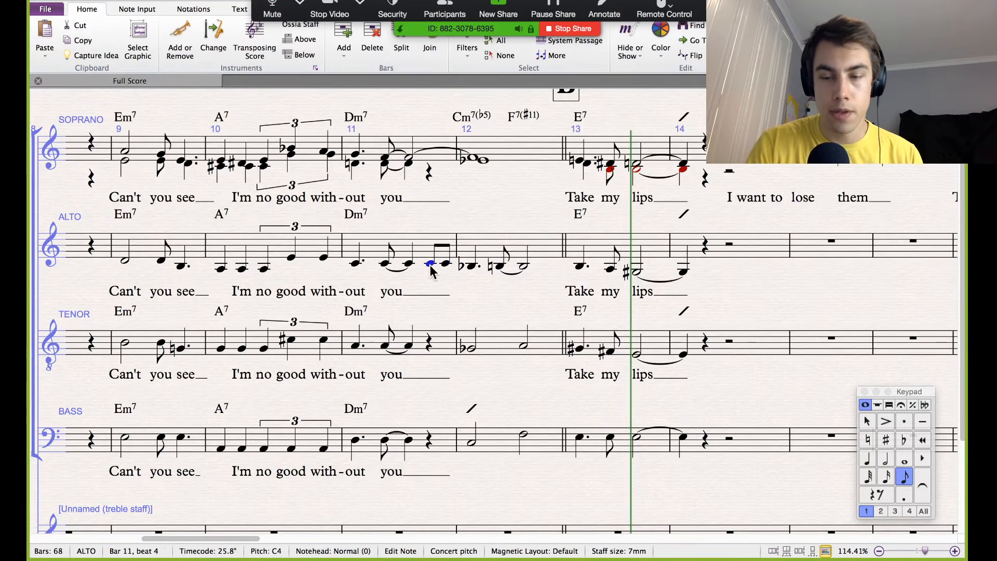
key(Delete)
click(450, 295)
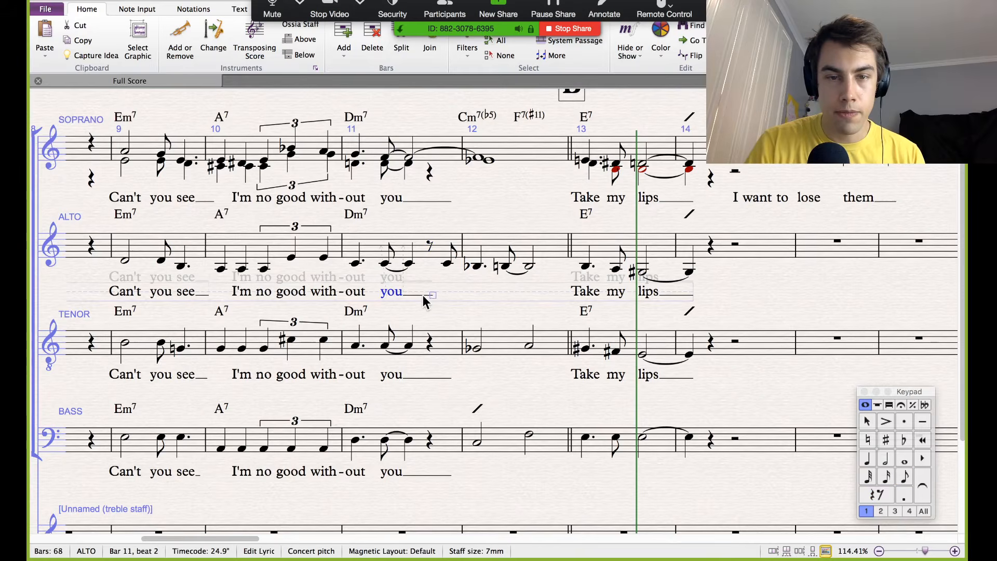
Step: Split the lower soprano voice's rest on beat 4 of bar 11 into an eighth rest and an eighth-note D4
click(429, 173)
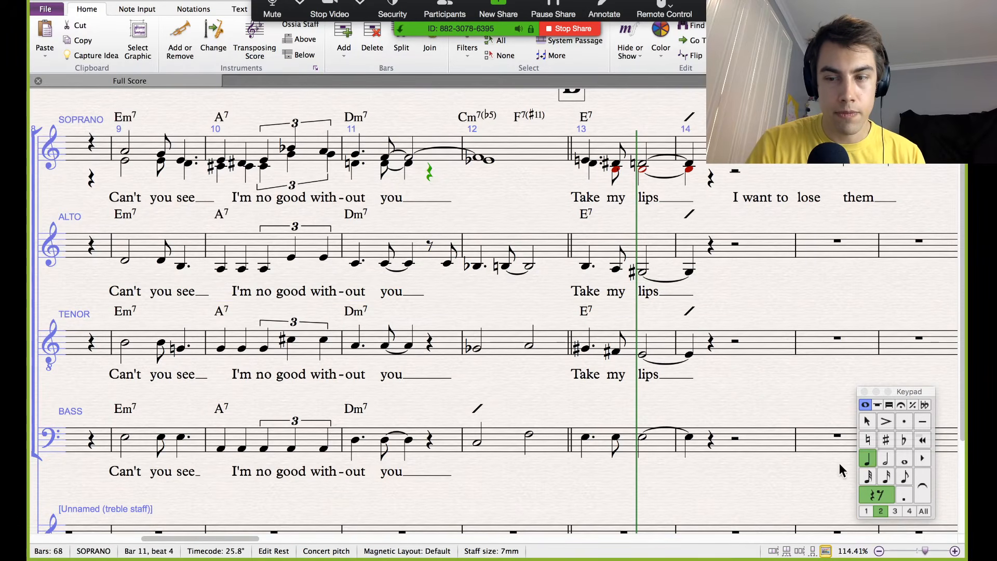
click(911, 481)
key(Right)
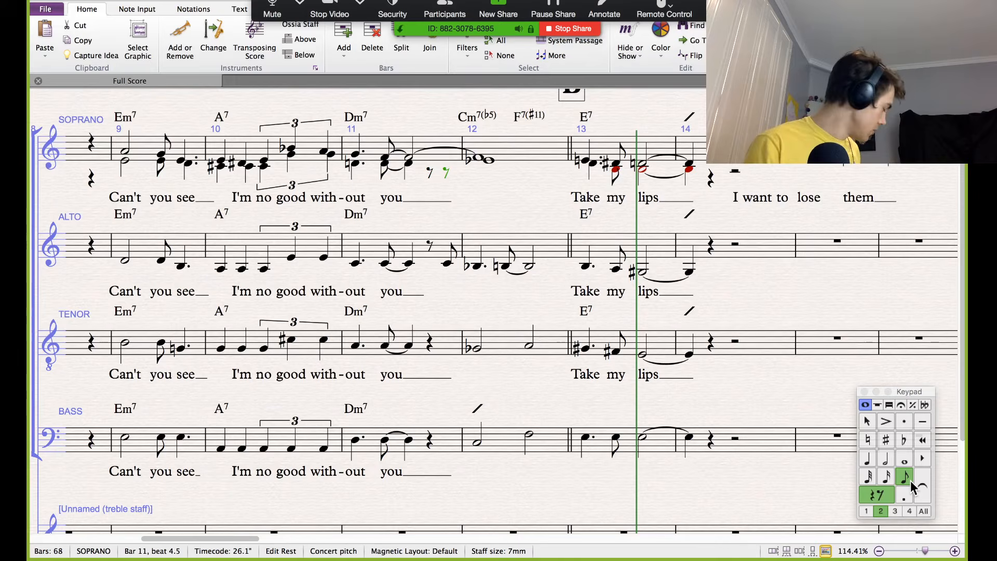
key(d)
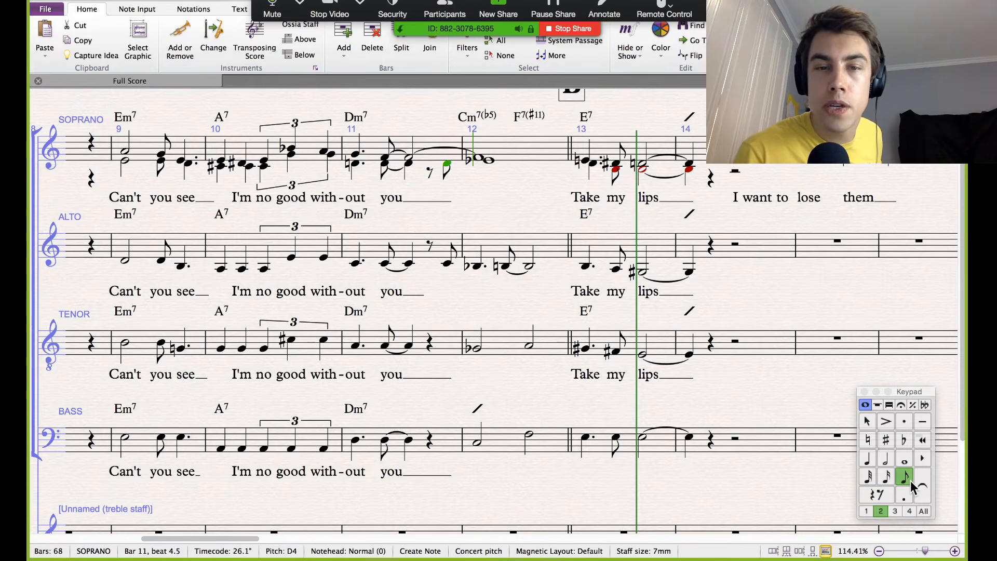
Step: Rewrite the lower soprano voice's bar 12 as a dotted-quarter Eb4 and an eighth-note Eb4 tied to a half-note Eb4
key(Right)
click(871, 465)
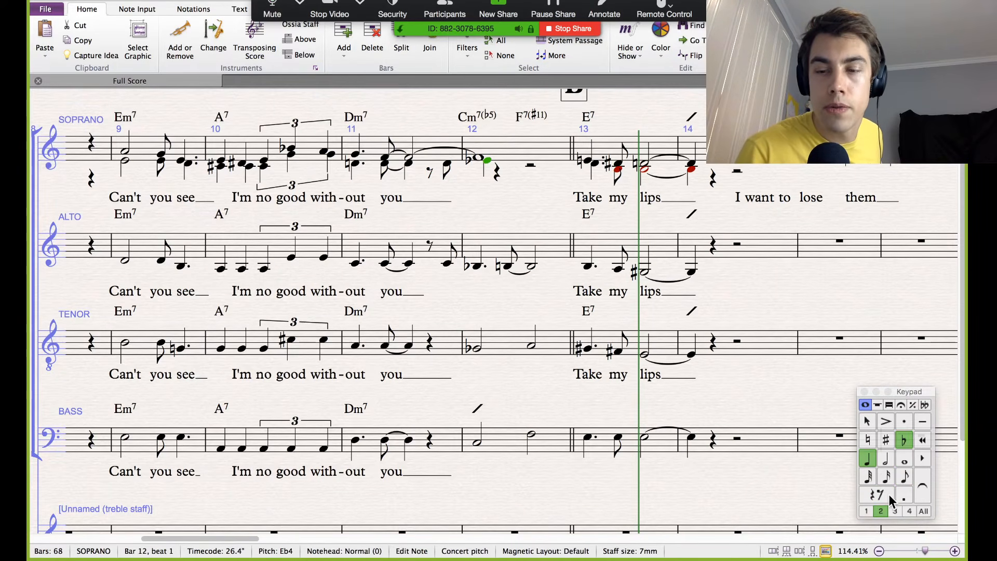
click(902, 491)
key(Right)
key(e)
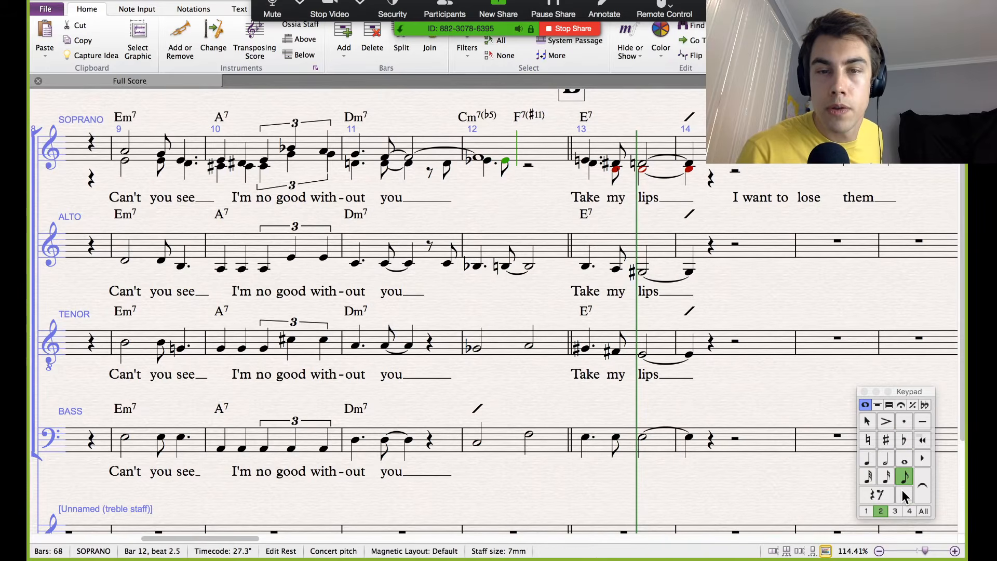
click(919, 489)
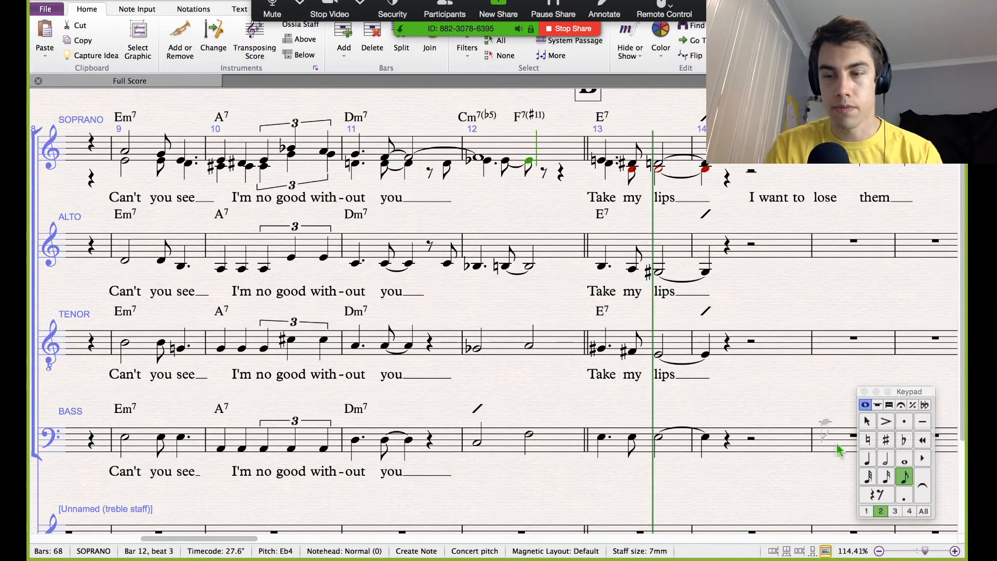
click(886, 459)
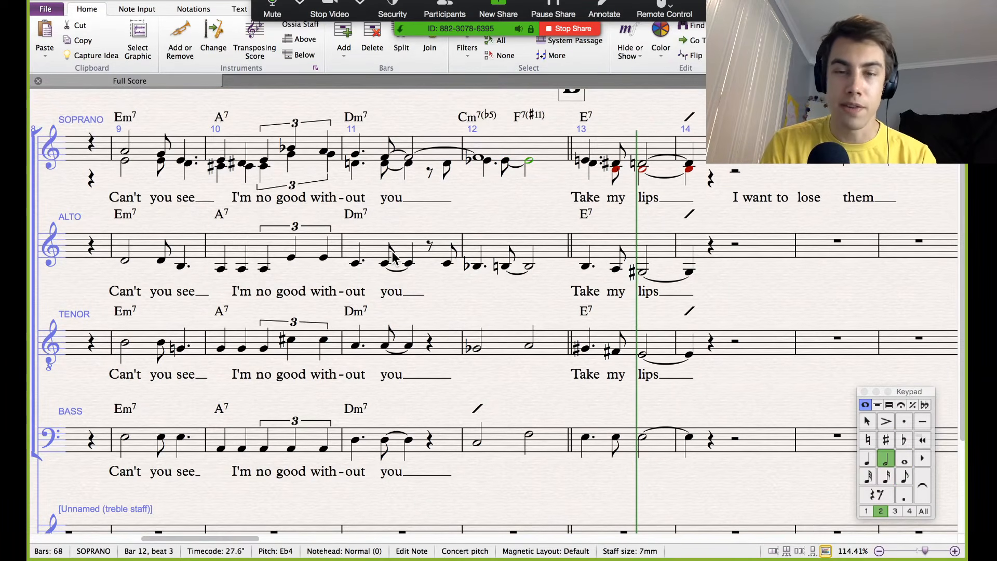
Step: Split the tenor's rest on beat 4 of bar 11 into an eighth rest and an eighth-note A3
click(429, 343)
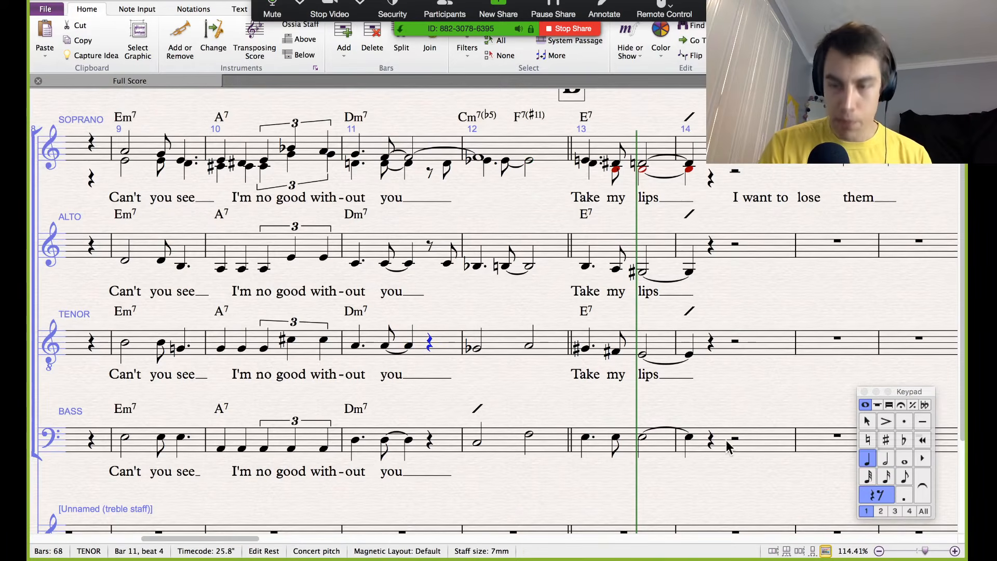
click(904, 478)
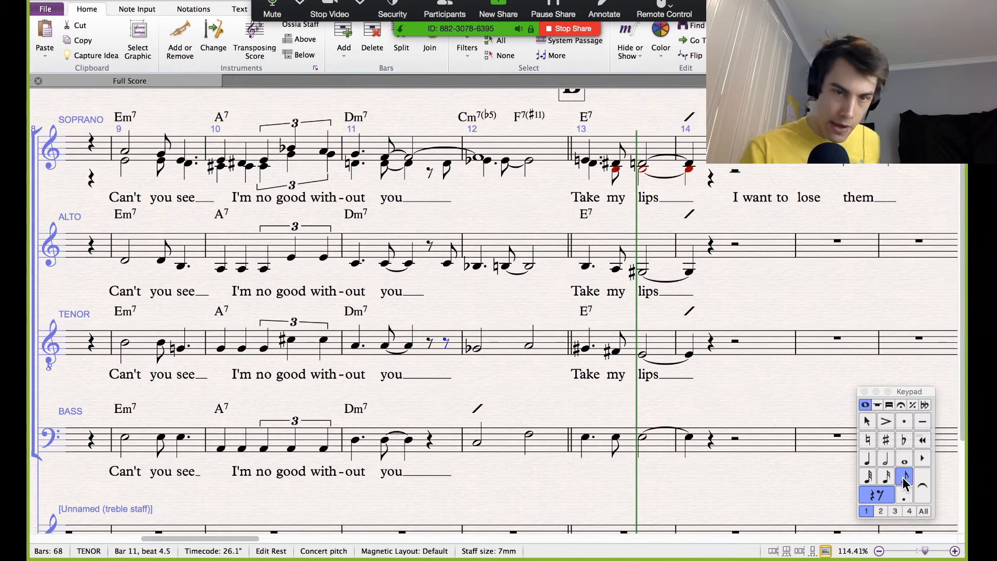
key(a)
Step: Rewrite the tenor's bar 12 as a dotted-quarter Gb3 and an eighth-note A3 tied to a half-note A3
key(Right)
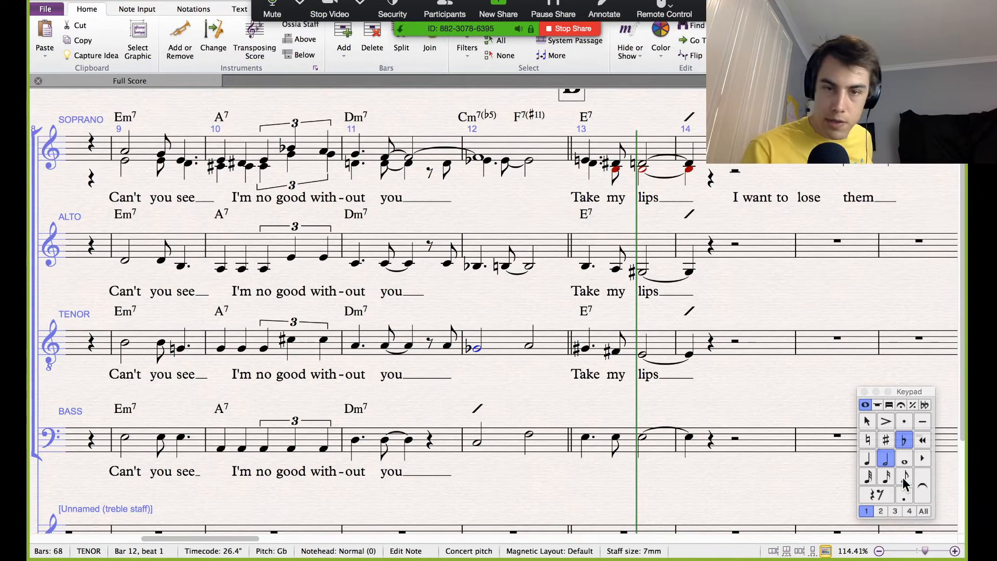
click(863, 454)
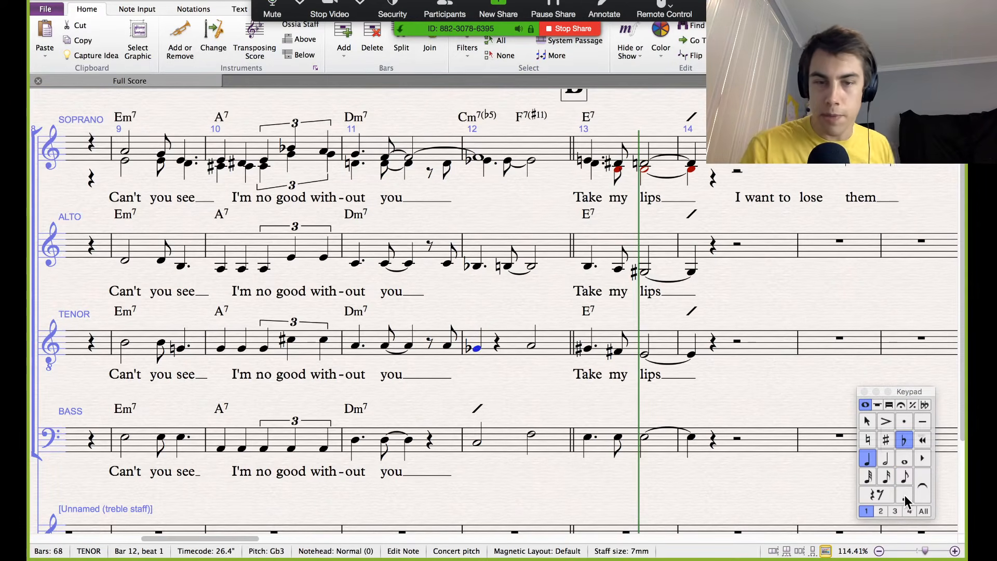
click(905, 495)
key(Right)
key(a)
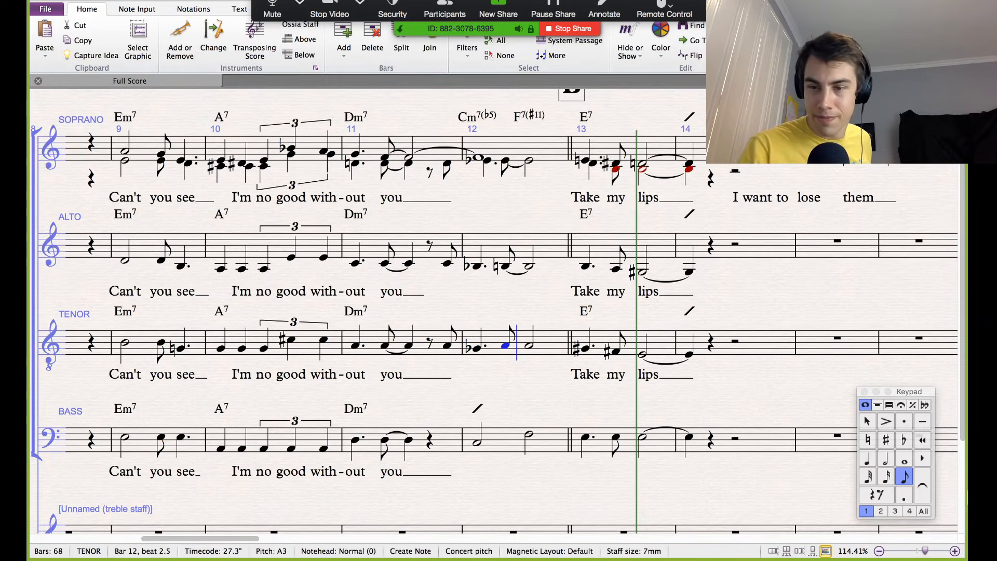
click(922, 485)
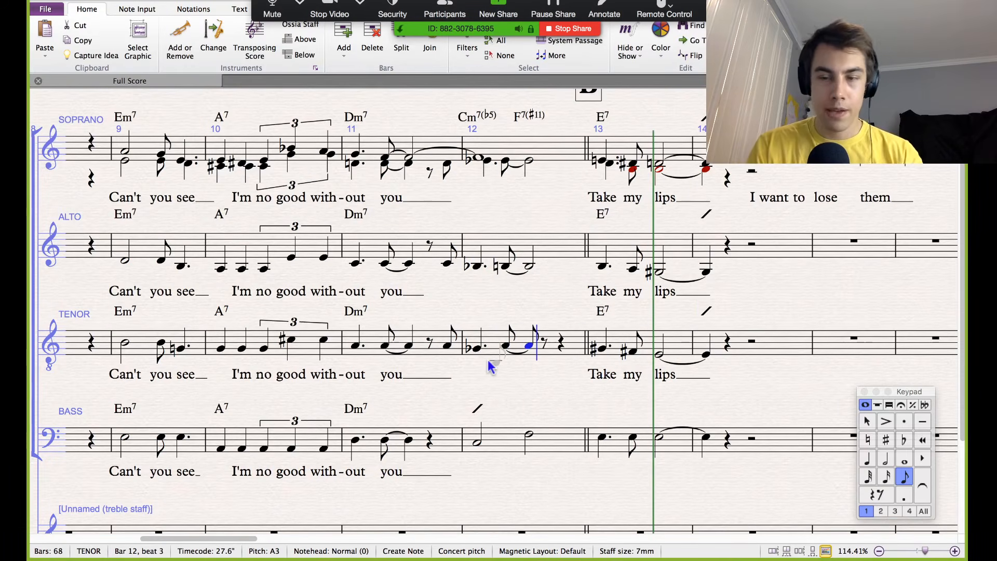
key(Escape)
click(886, 460)
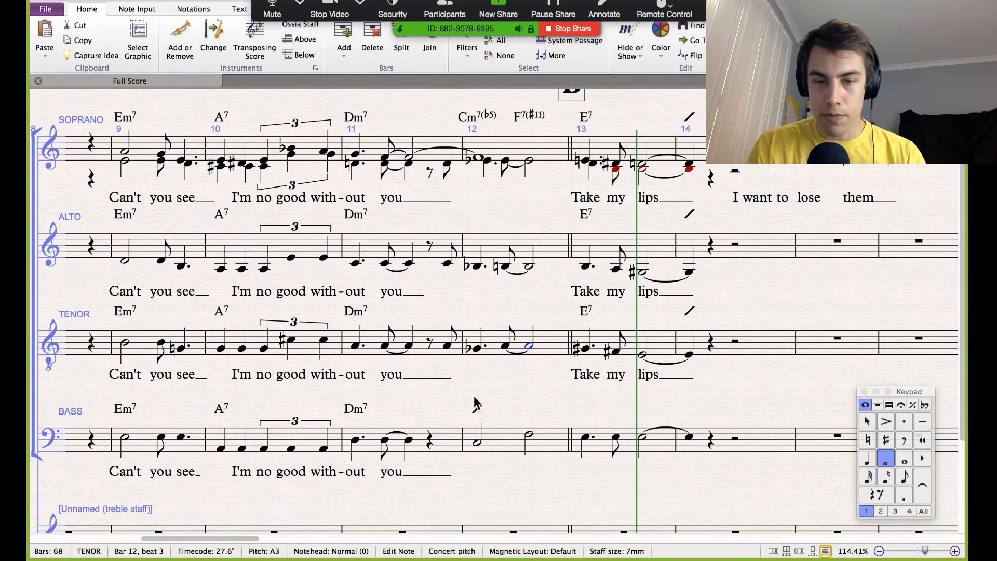
Step: Split the bass's rest on beat 4 of bar 11 into an eighth rest and an eighth-note D3
click(429, 441)
click(904, 478)
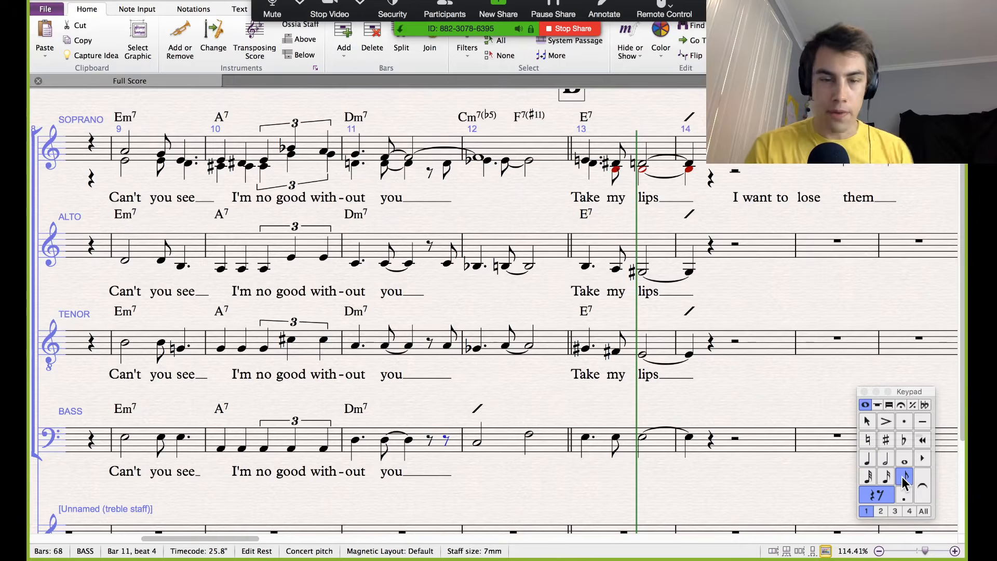
key(Right)
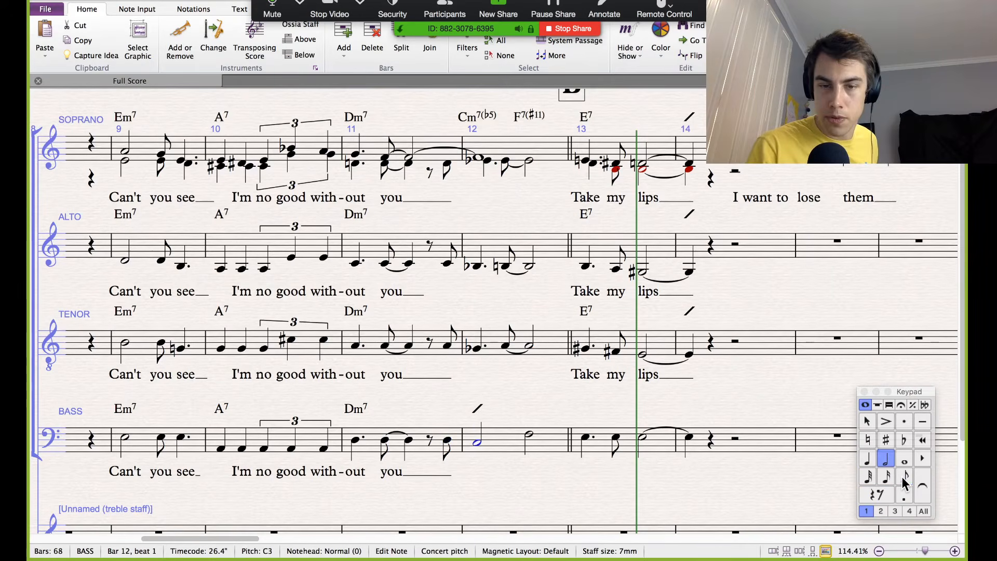
Step: Rewrite the bass's bar 12 as a dotted-quarter C3 and an eighth-note F3 tied to a half-note F3
click(867, 459)
click(905, 497)
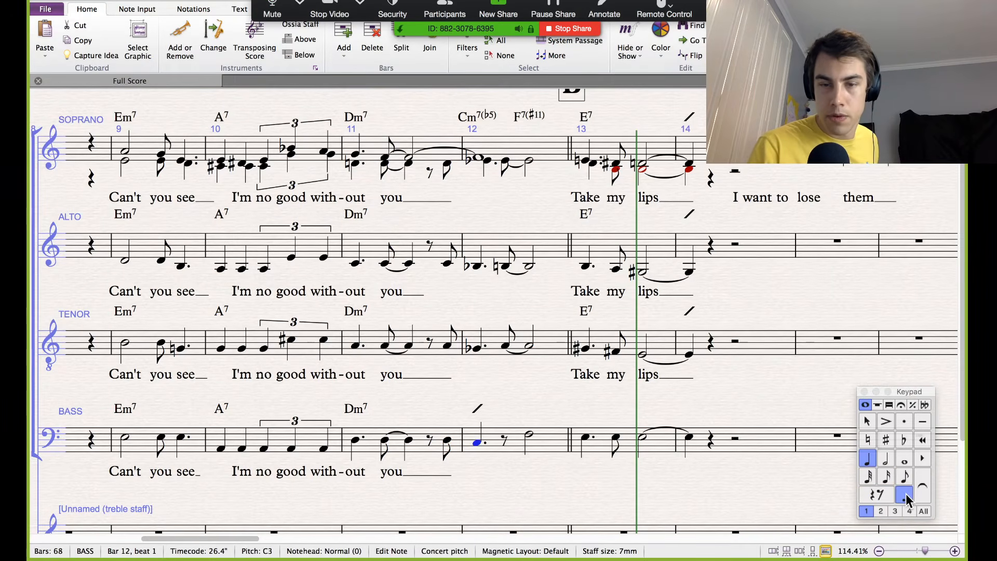
key(Right)
key(f)
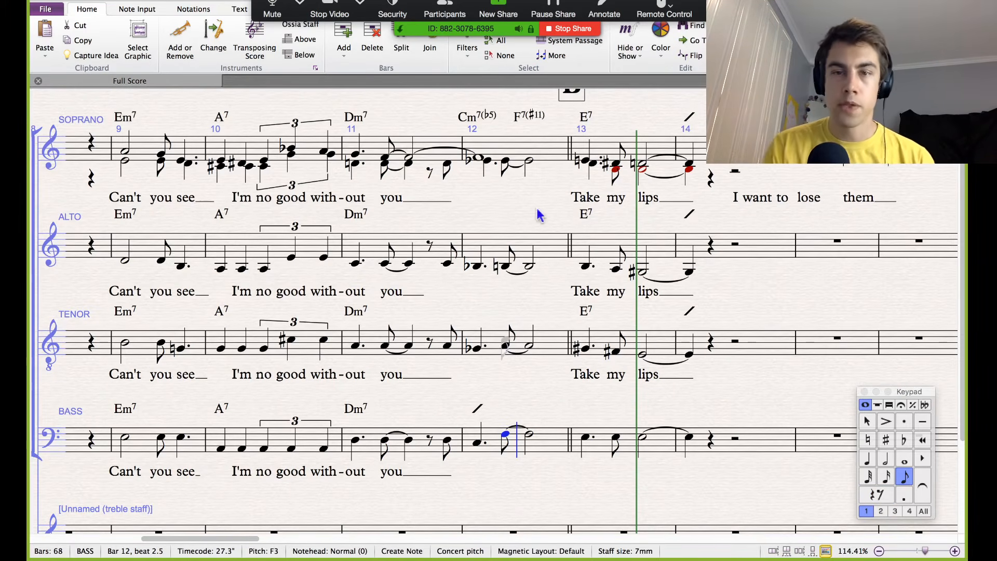
key(Return)
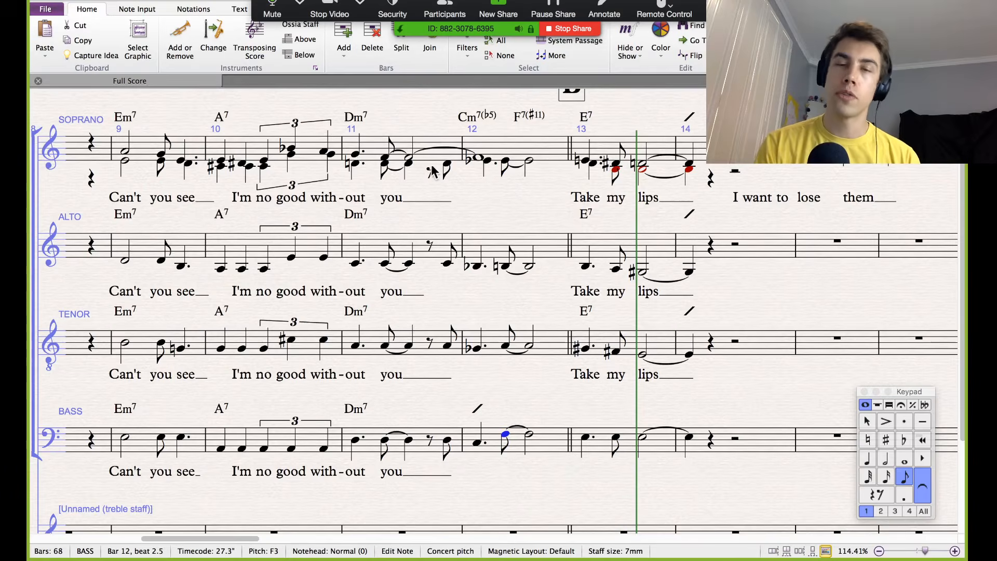
Step: Add the lyrics "with-out you" with an extender line to the lower soprano voice, starting on the last eighth note of bar 11
click(446, 165)
key(super+l)
text(with )
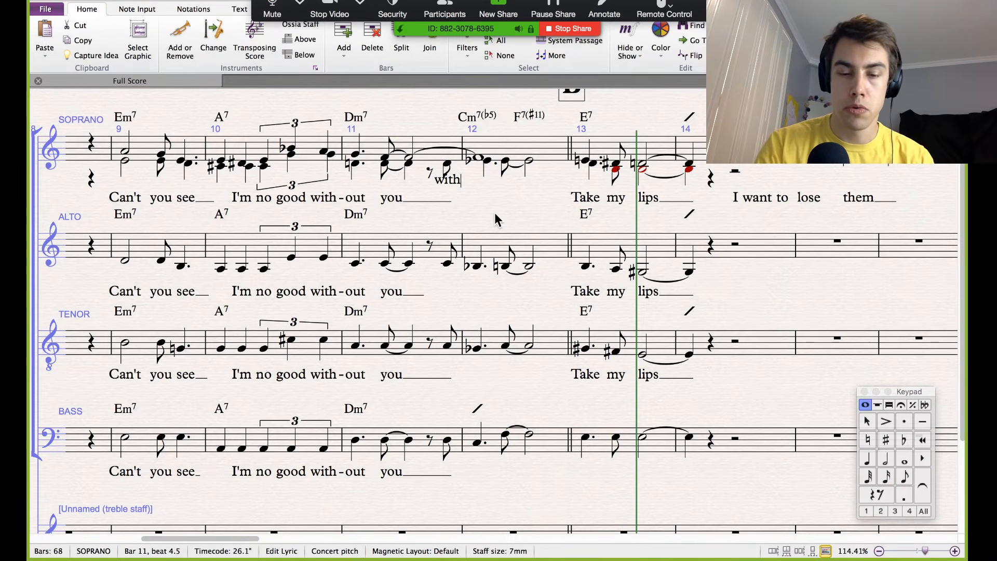
text(- out)
key(BackSpace)
key(BackSpace)
key(BackSpace)
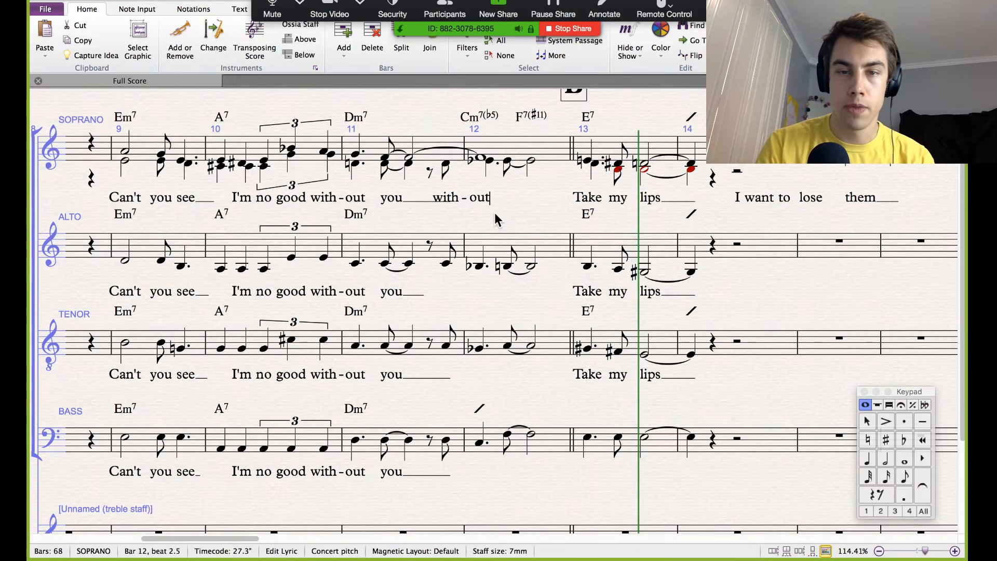
key(BackSpace)
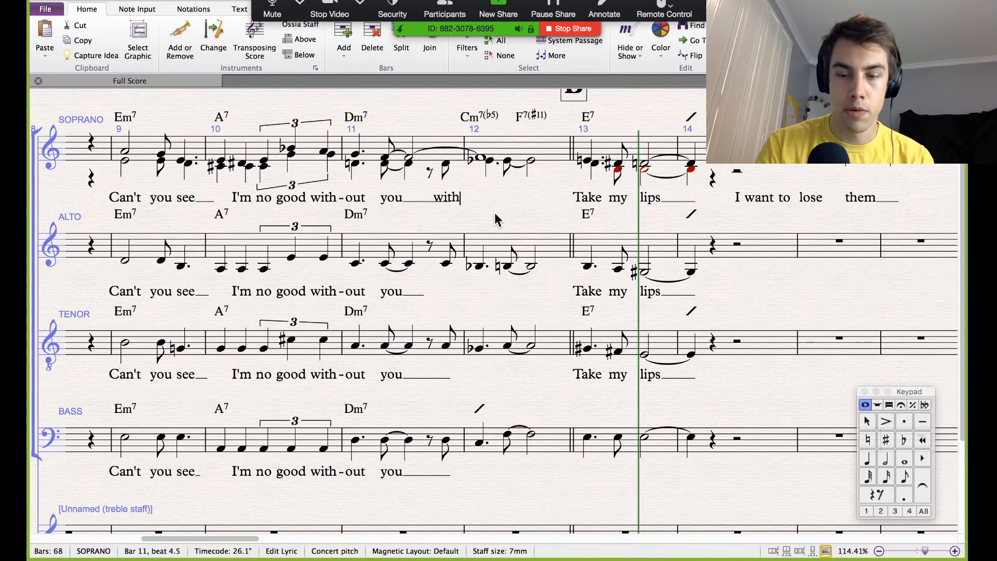
text(-out)
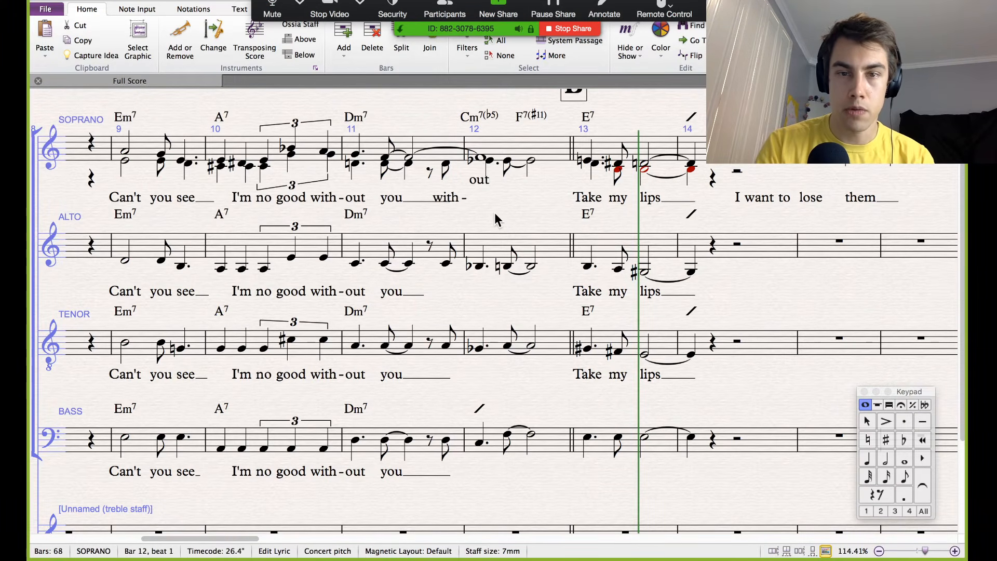
key(space)
text(y)
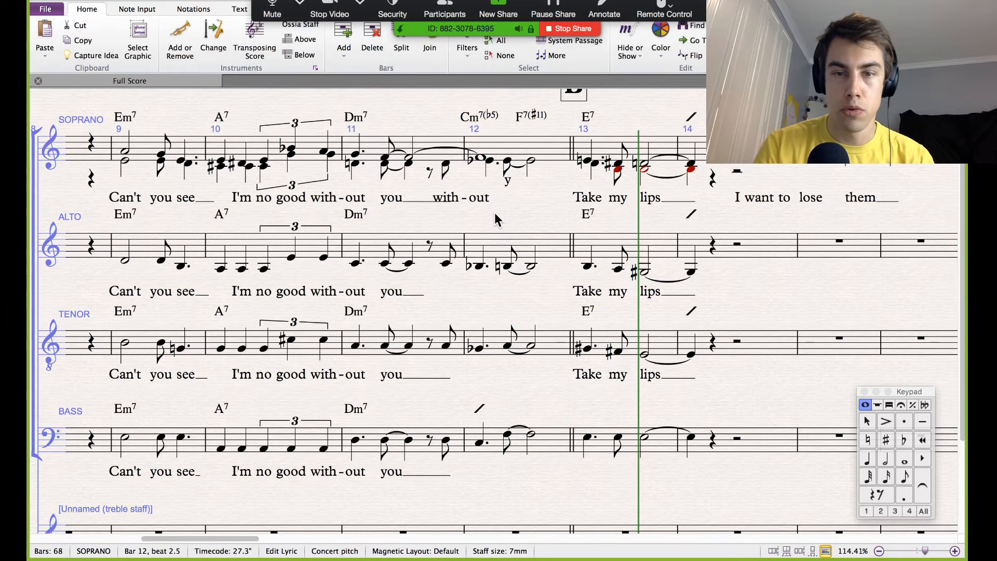
text(ou__)
Step: Add the same "with-out you" lyrics to the alto, tenor and bass, starting on the last eighth note of bar 11
click(511, 196)
double_click(511, 199)
super+click(481, 198)
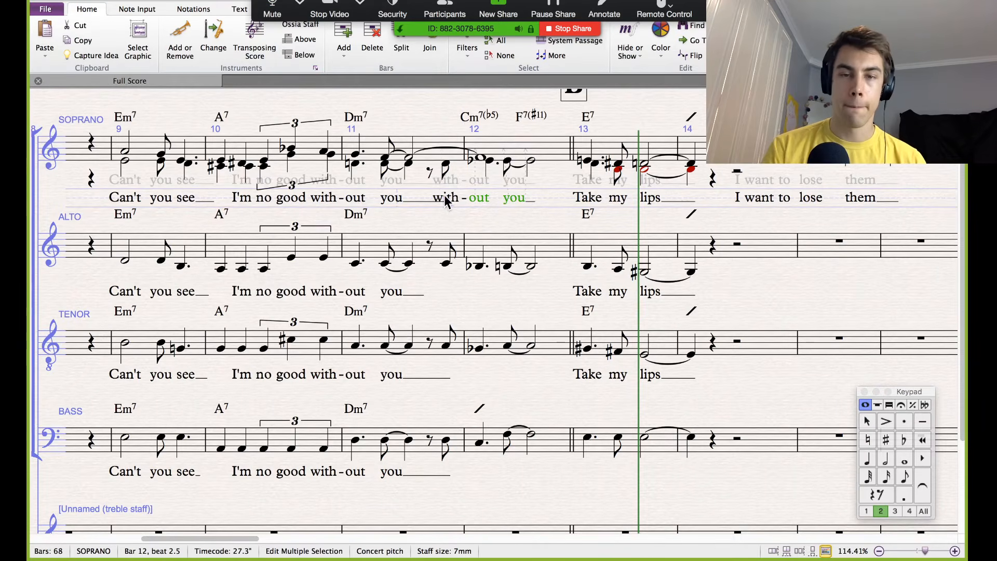
click(446, 266)
text(with-out you)
click(446, 345)
text(with-out you)
click(446, 440)
text(with-out you)
key(Escape)
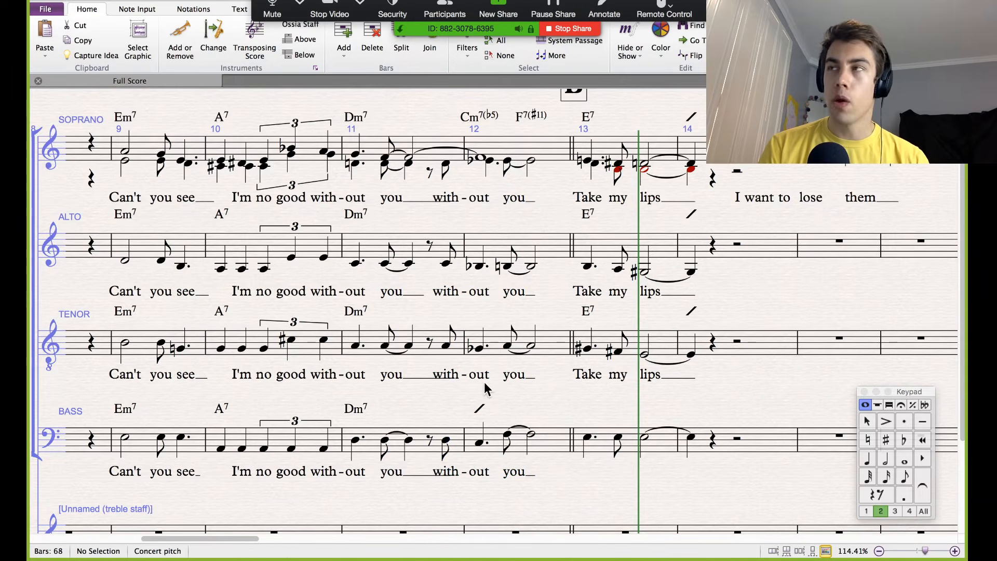
Step: Play back the arrangement from the start of bar 11 to check the new rhythm and lyrics
key(space)
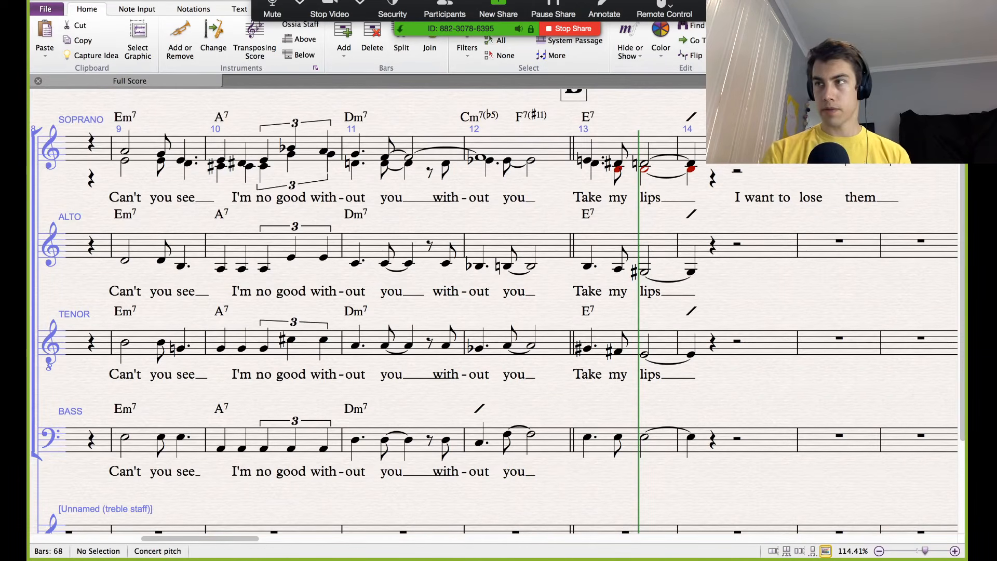
click(356, 153)
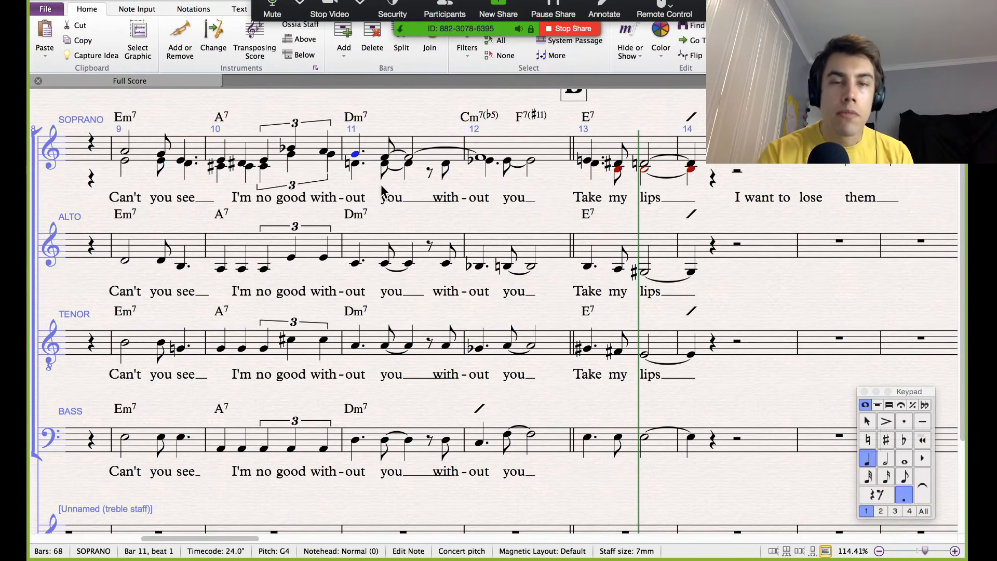
key(space)
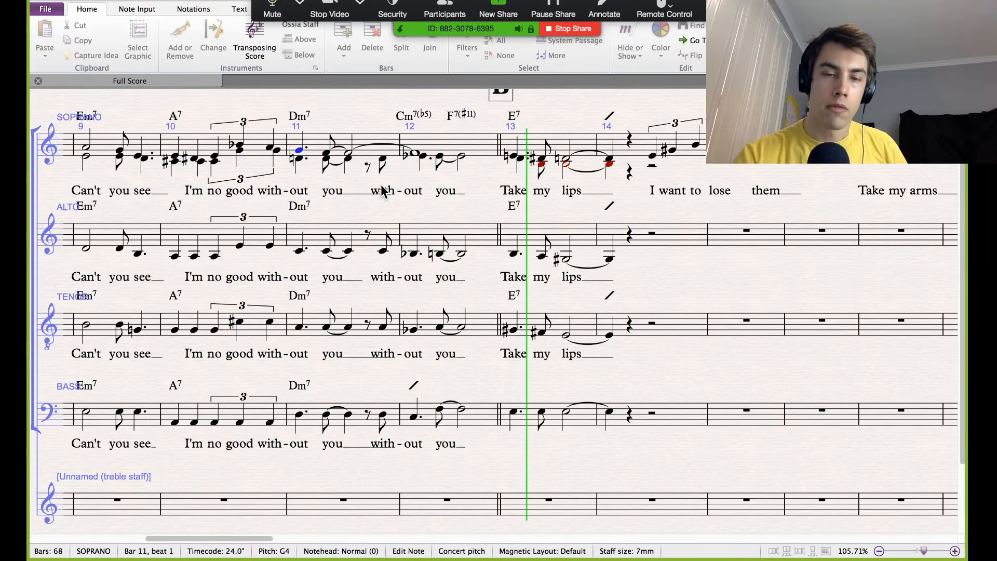
key(space)
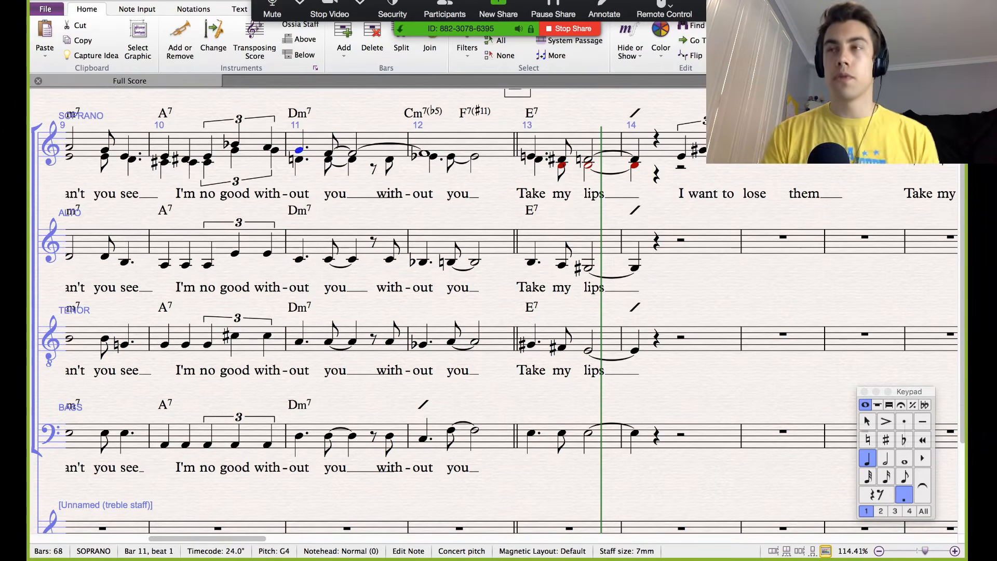
Step: Switch to the Pages notes document and add the bullet "Tritone substitution, replacing a dominant with one a tritone away" at the end
key(ctrl+Right)
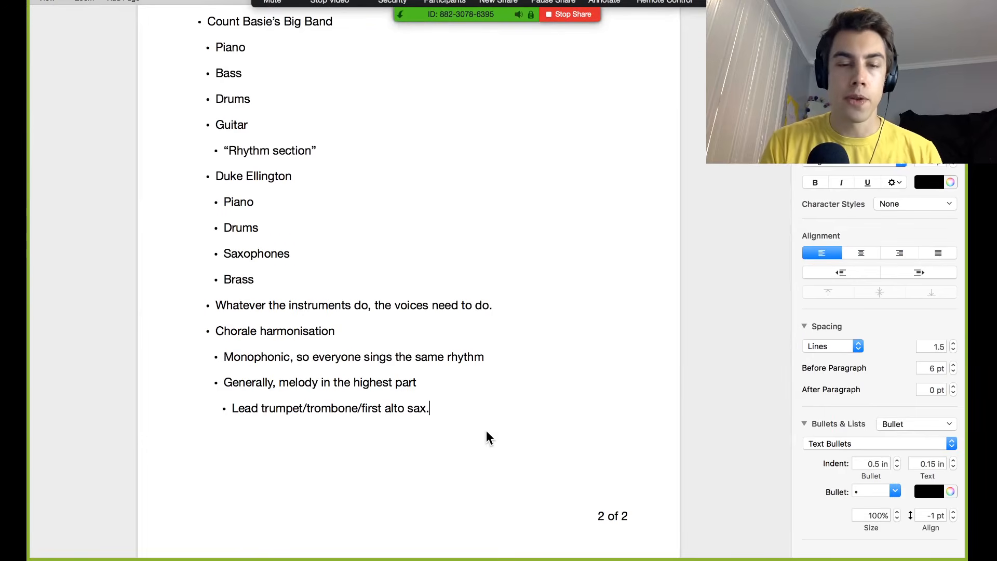
click(865, 275)
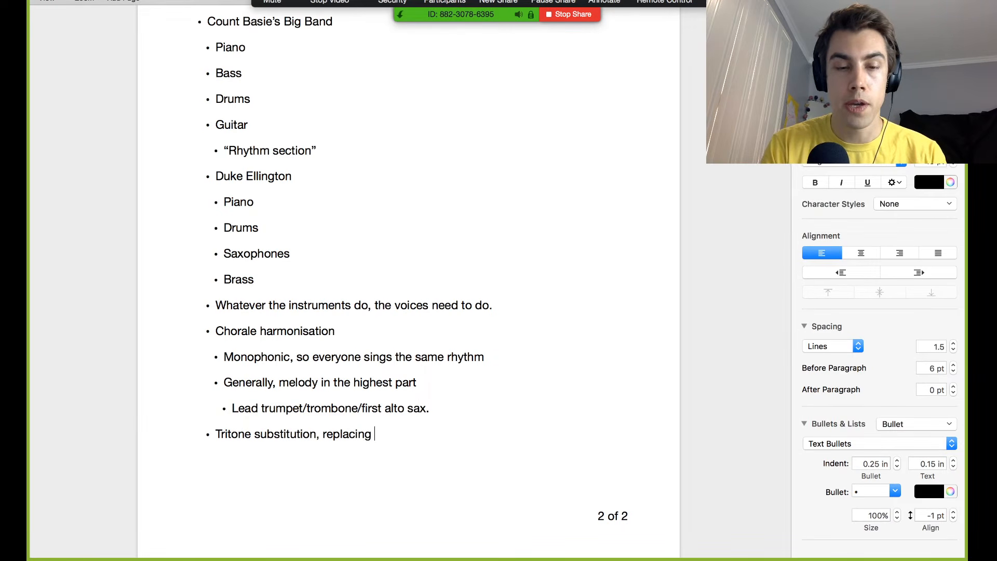
text(nant with on)
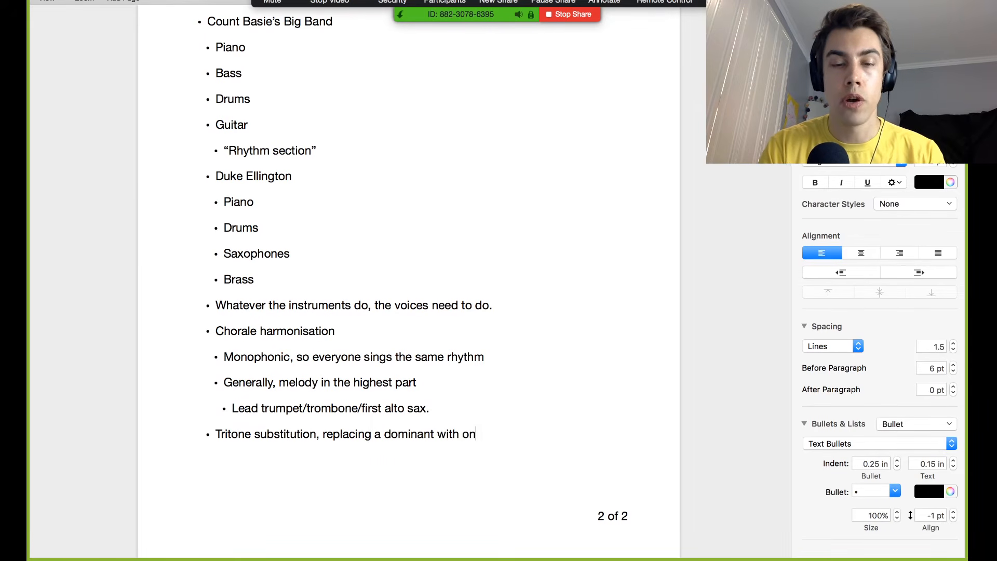
text(e a tritone away the)
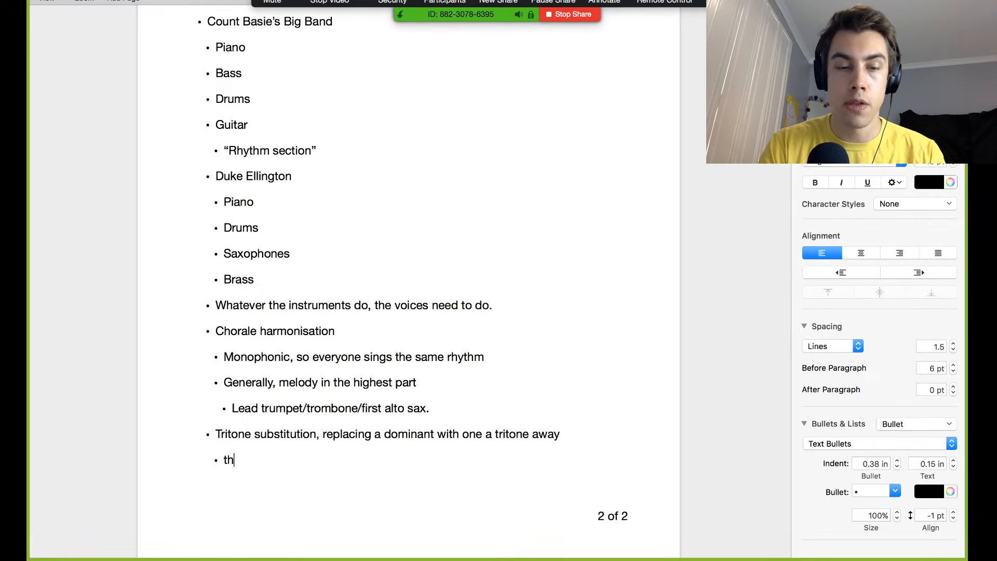
Step: Complete the sub-bullet under tritone substitution as "uses the same leading notes (the 3 becomes the 7 and vice versa)"
text( 3 becomes)
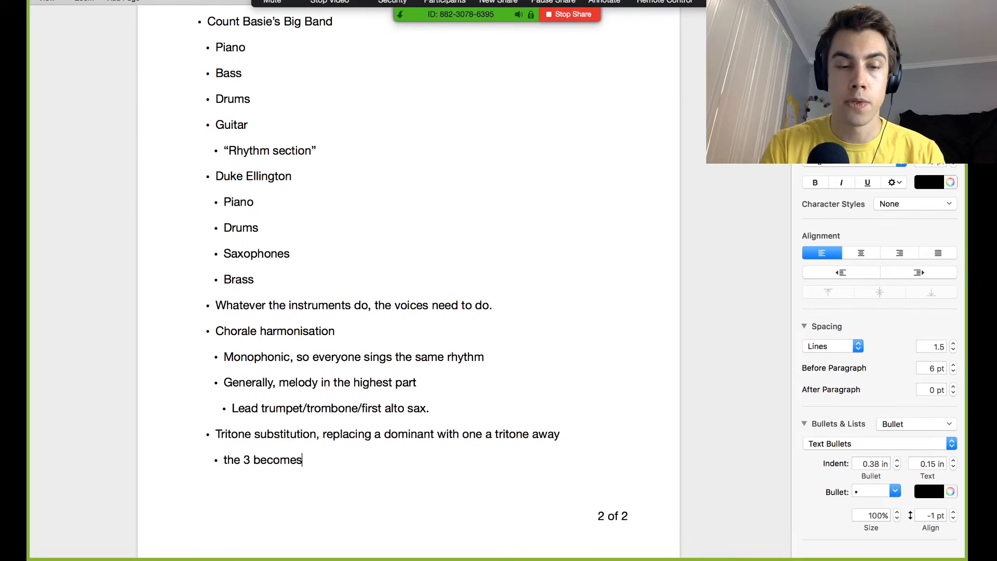
text( the 7 and v)
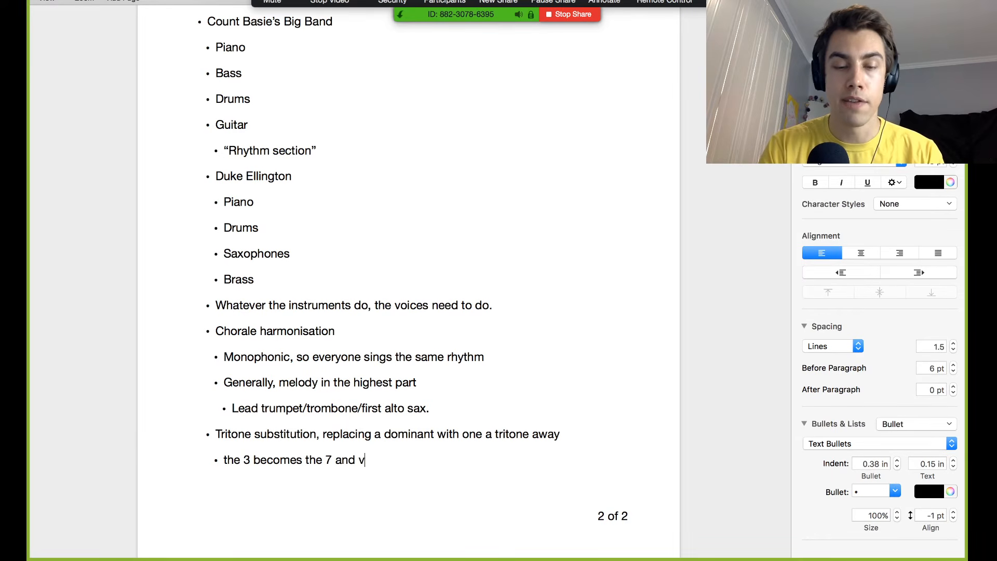
text(ice versa)
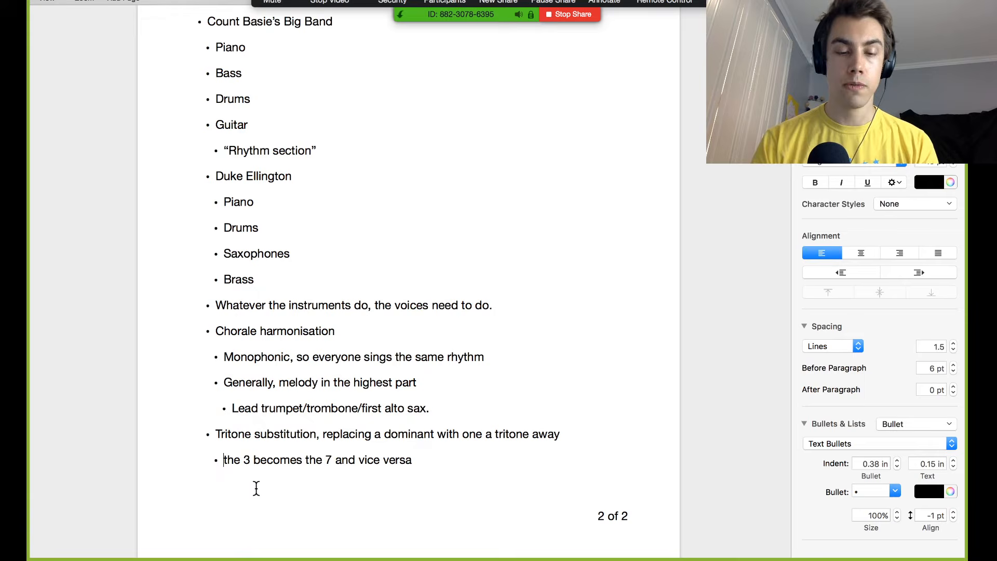
text(uses the )
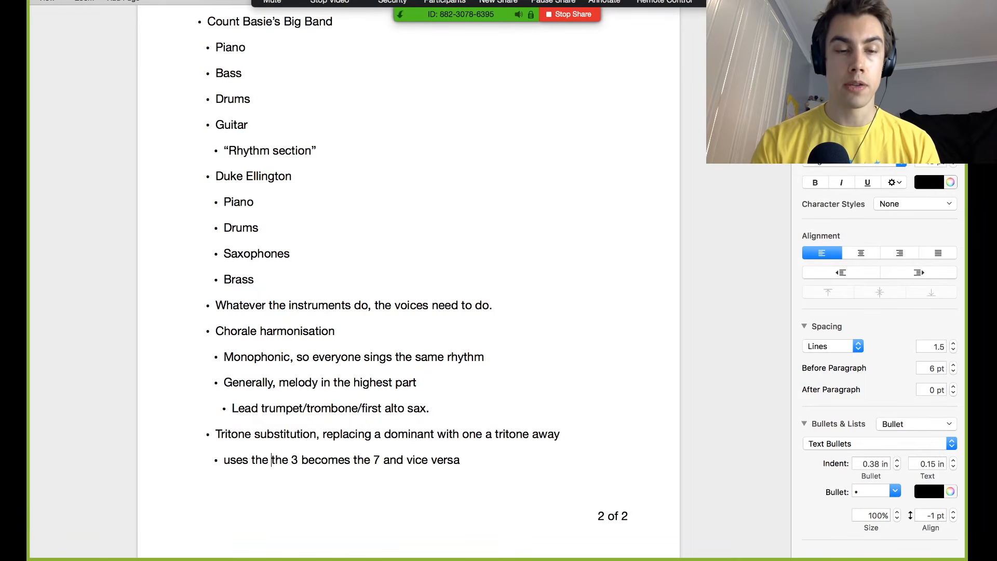
text(same leading notes ()
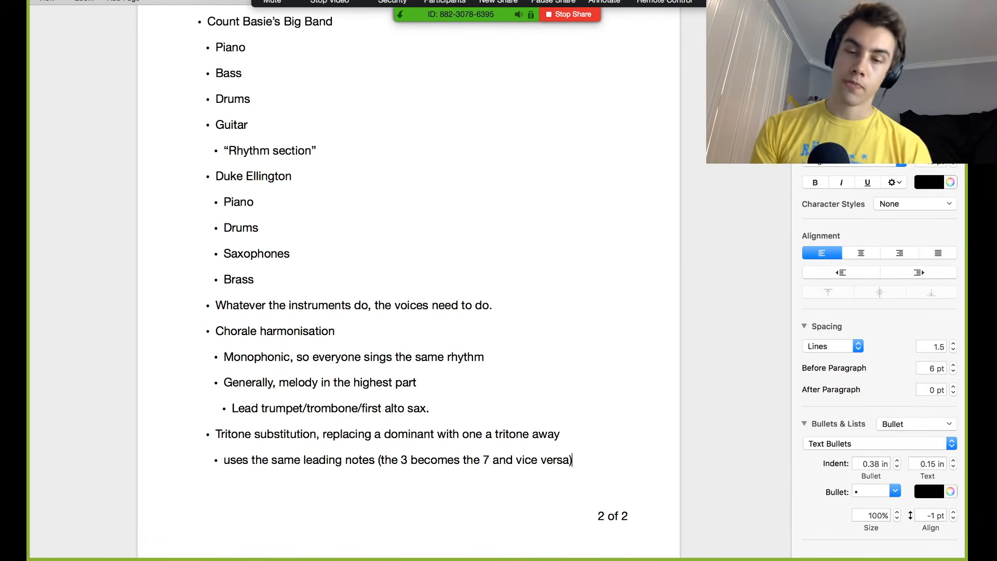
Step: Return to the Sibelius score and review the four voices' harmonisation from section A through bar 12
key(ctrl+Left)
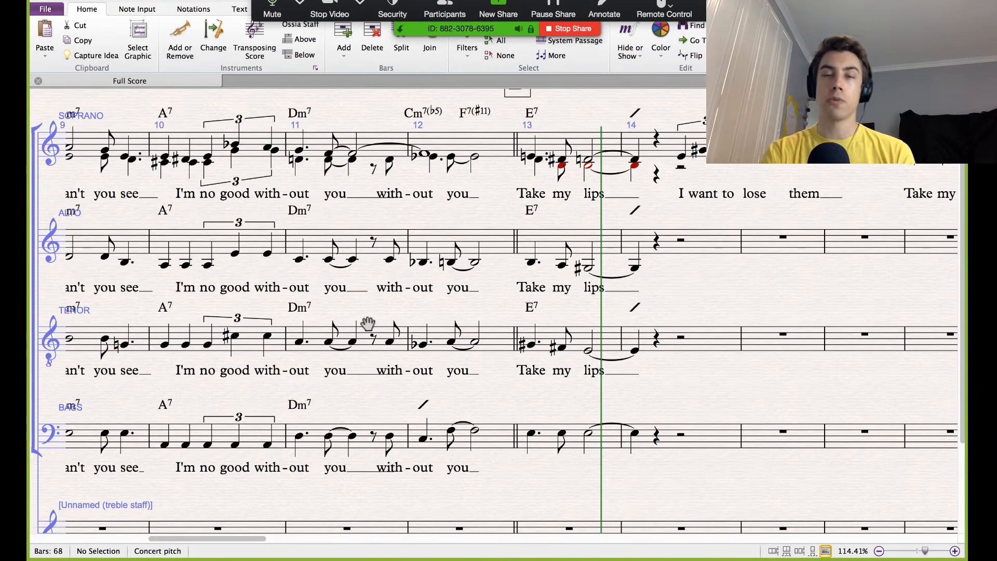
scroll(406, 300, left, 15)
scroll(406, 301, right, 5)
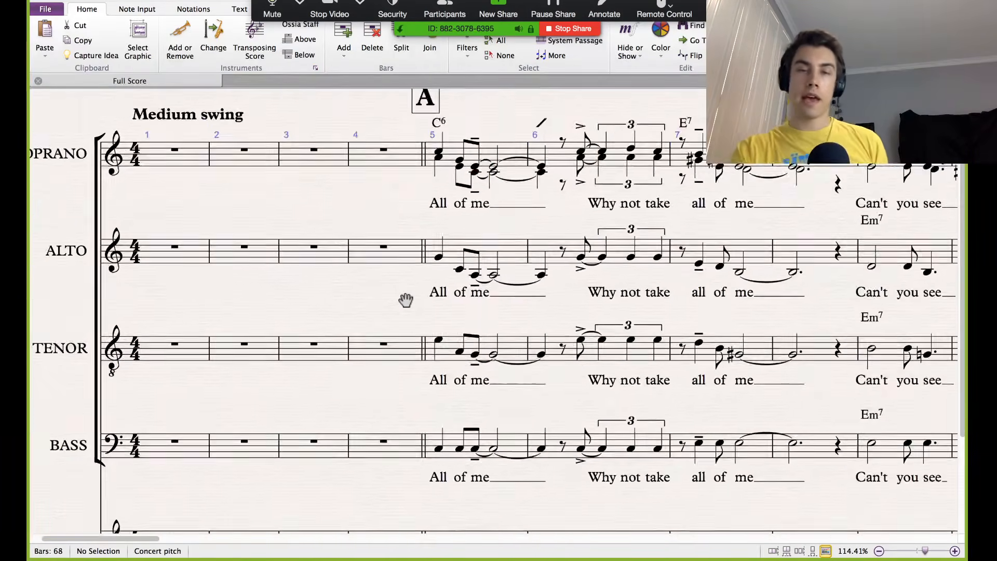
scroll(405, 300, right, 4)
scroll(405, 301, down, 2)
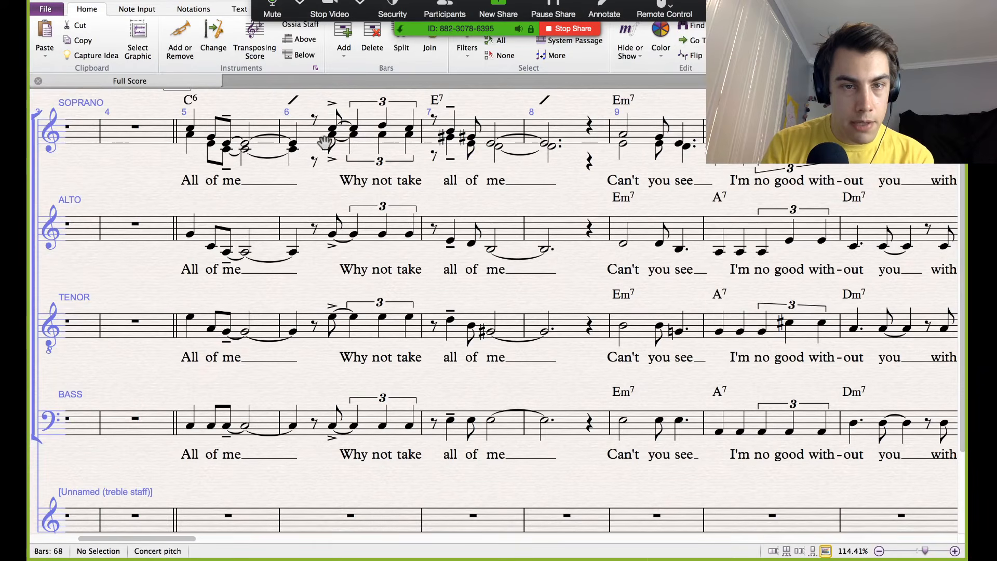
drag(416, 181, 415, 181)
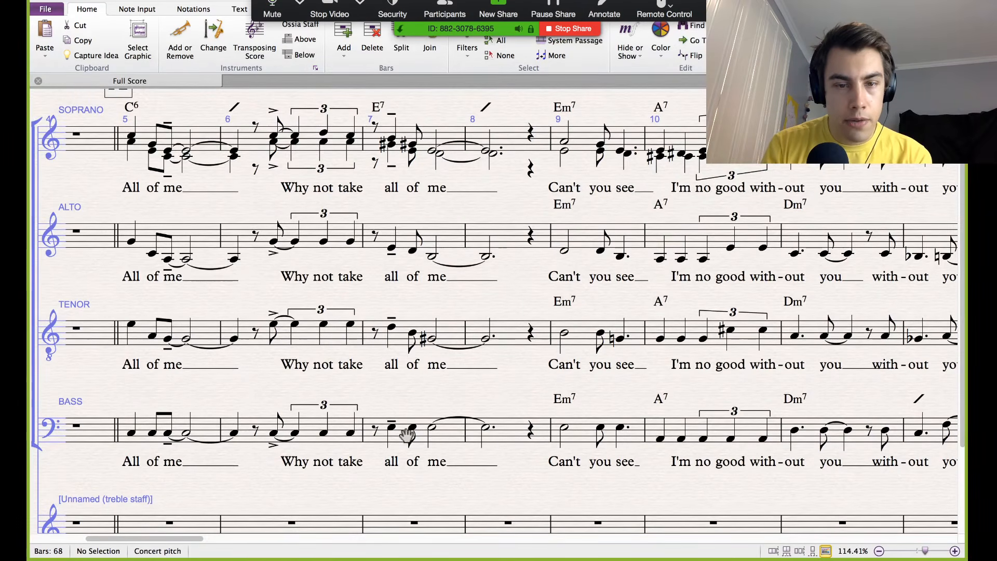
scroll(571, 354, right, 10)
scroll(575, 359, up, 3)
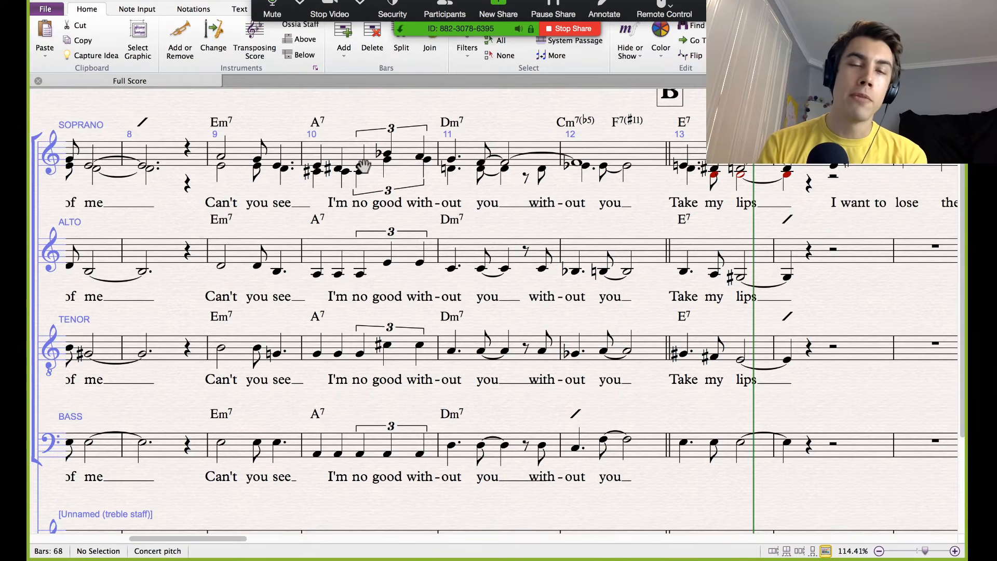
Step: Change the lower soprano voice's note on the word "good" in bar 10 to E4
key(super+alt+k)
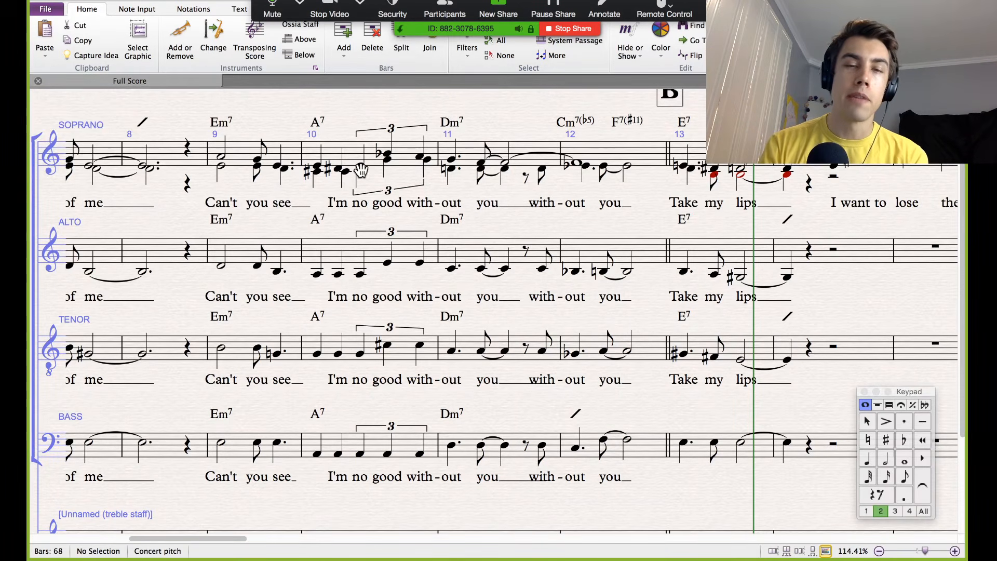
scroll(393, 101, up, 1)
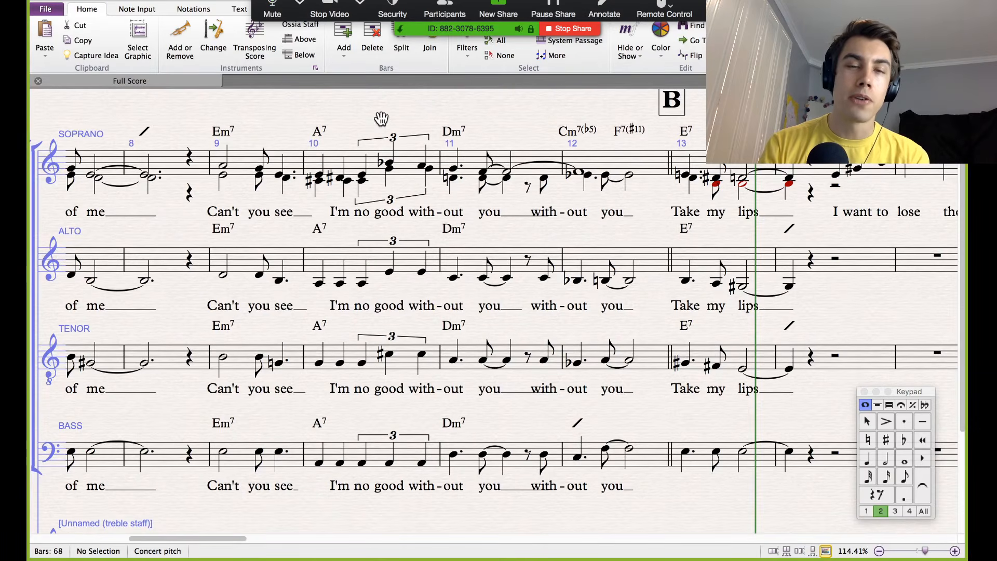
scroll(377, 141, left, 2)
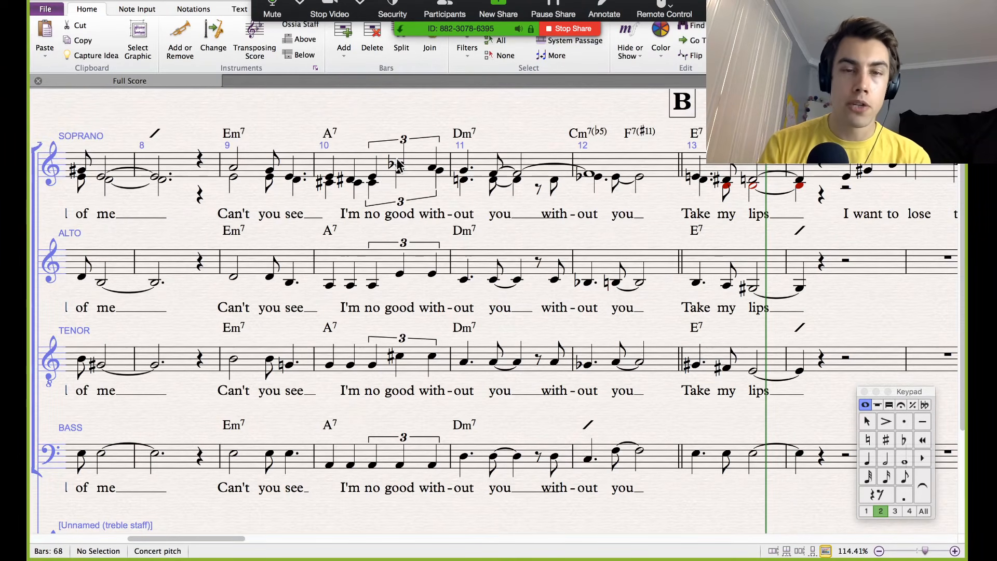
scroll(371, 181, up, 4)
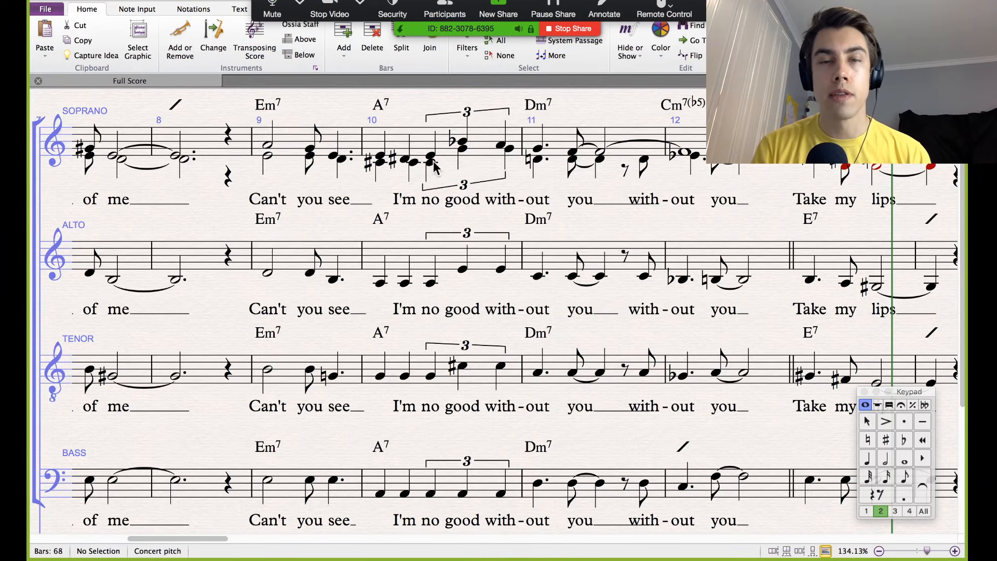
click(464, 156)
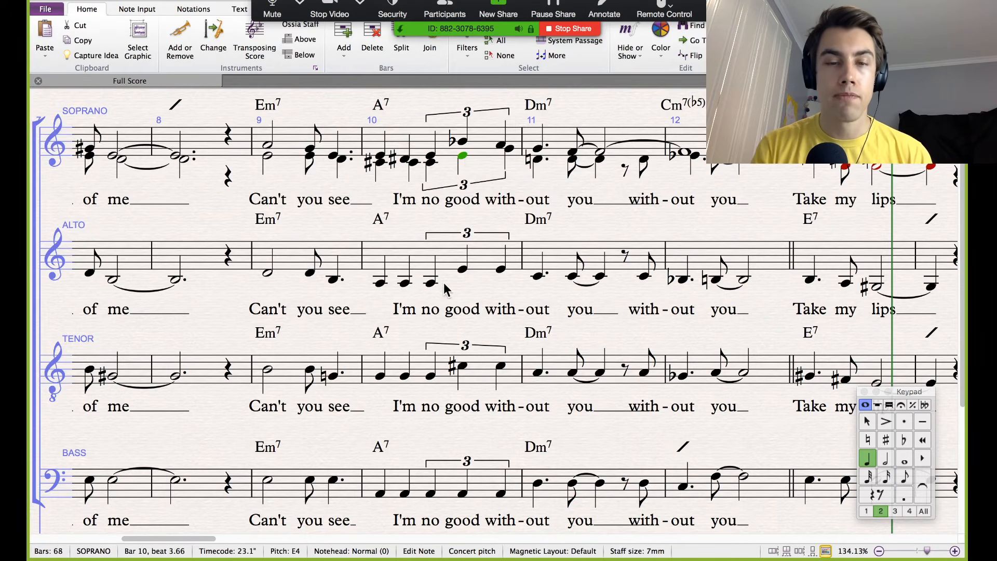
Step: Change the bar 10 notes on the word "good" to C#4 in the alto and G3 in the tenor
click(464, 270)
key(c)
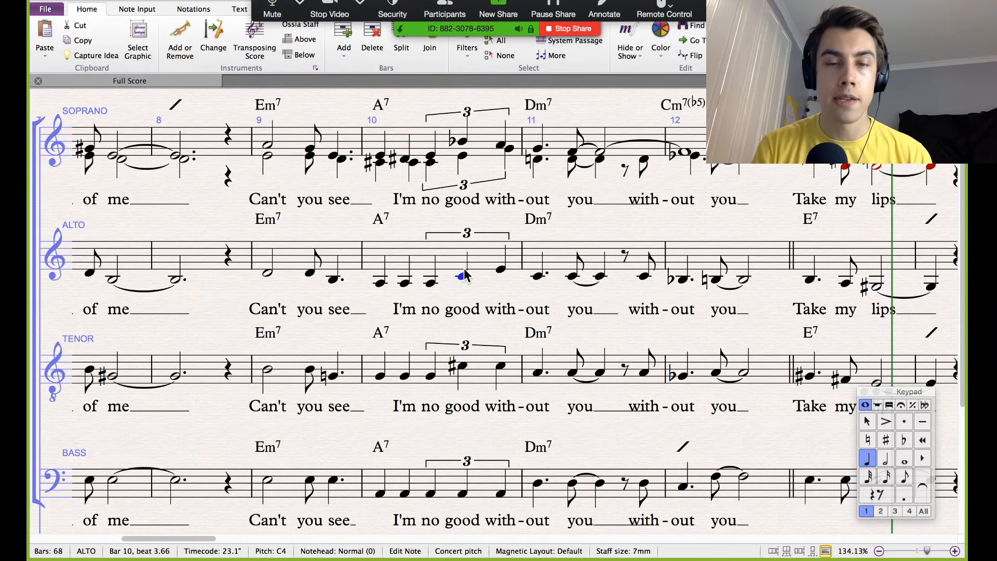
click(885, 439)
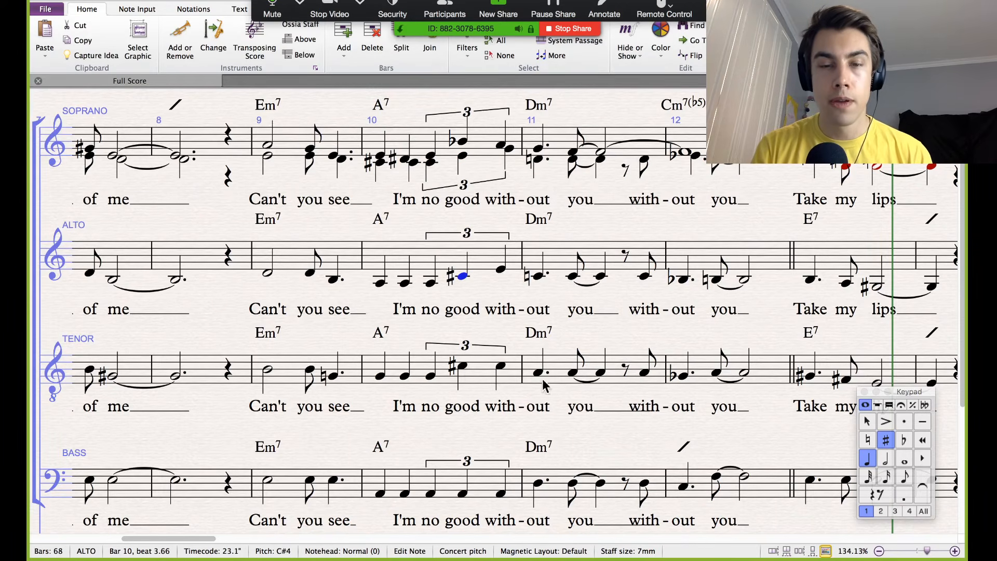
click(463, 367)
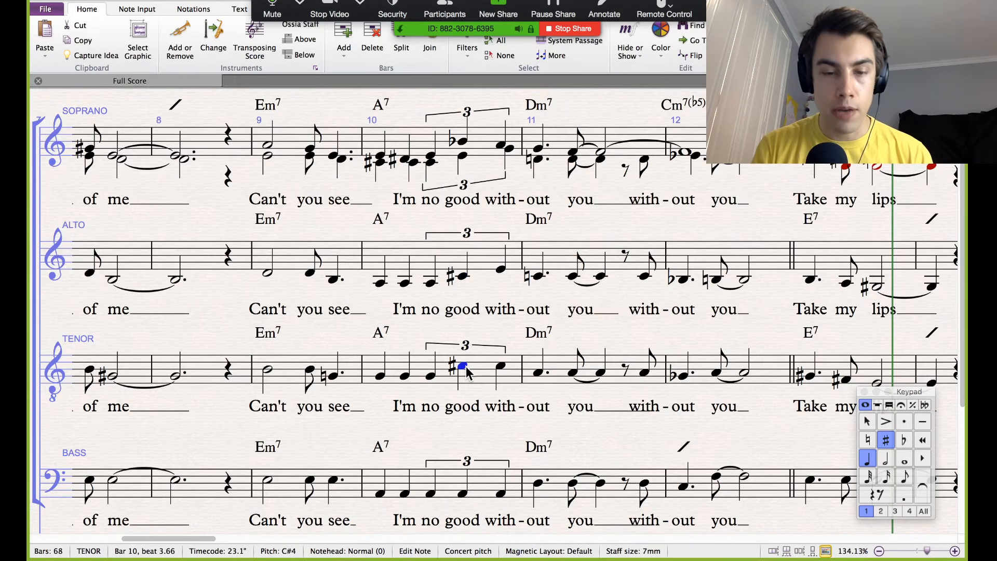
key(a)
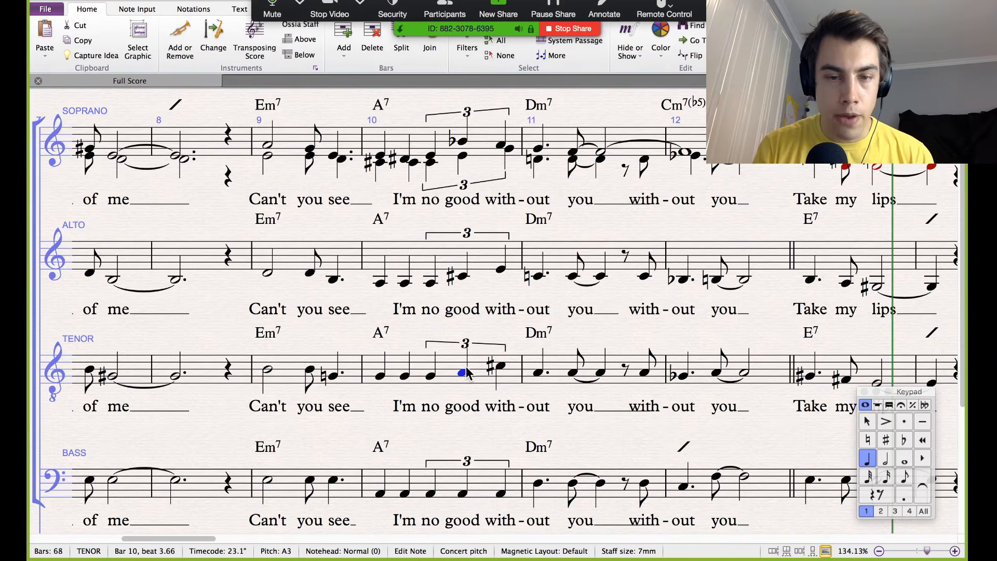
key(Down)
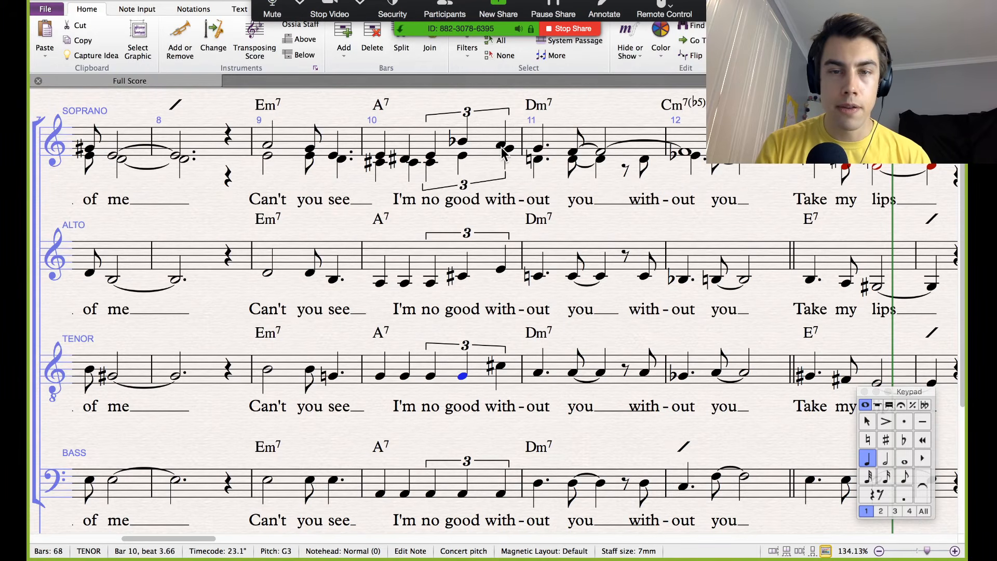
Step: Change the bar 10 notes on the syllable "with-" to C#4 in the alto and A3 in the tenor
click(500, 272)
key(Down)
key(Down)
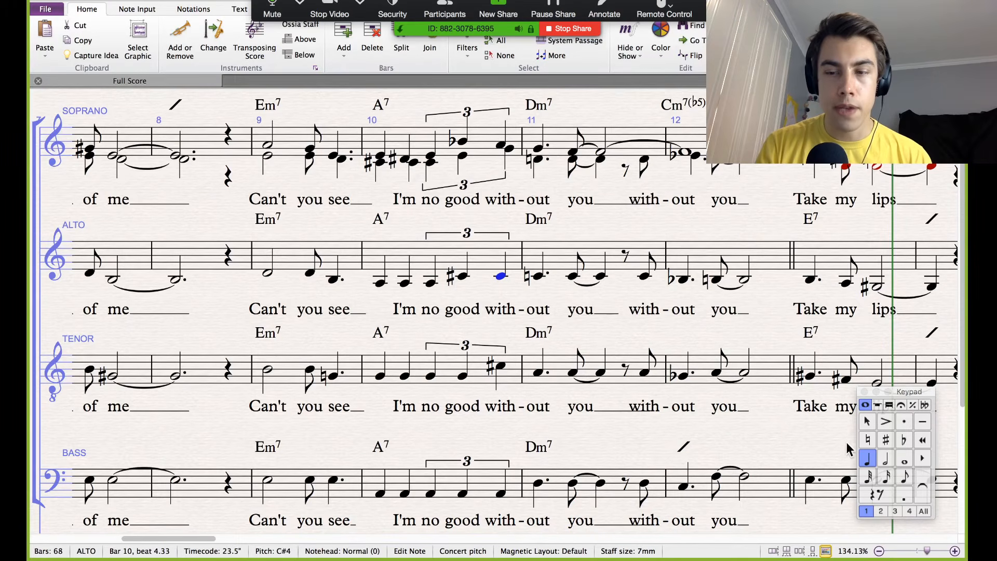
click(883, 439)
click(886, 441)
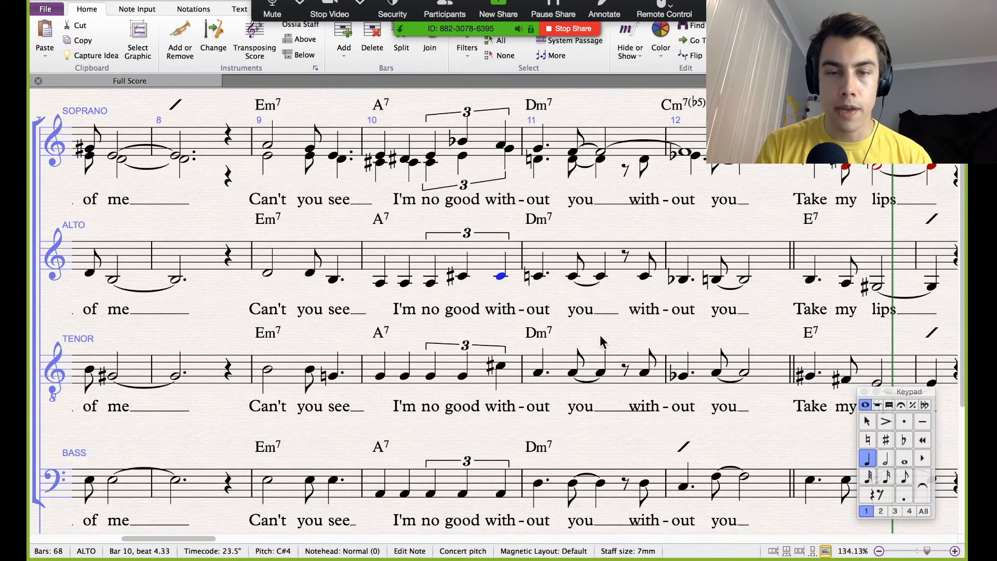
click(501, 367)
key(Down)
key(Down)
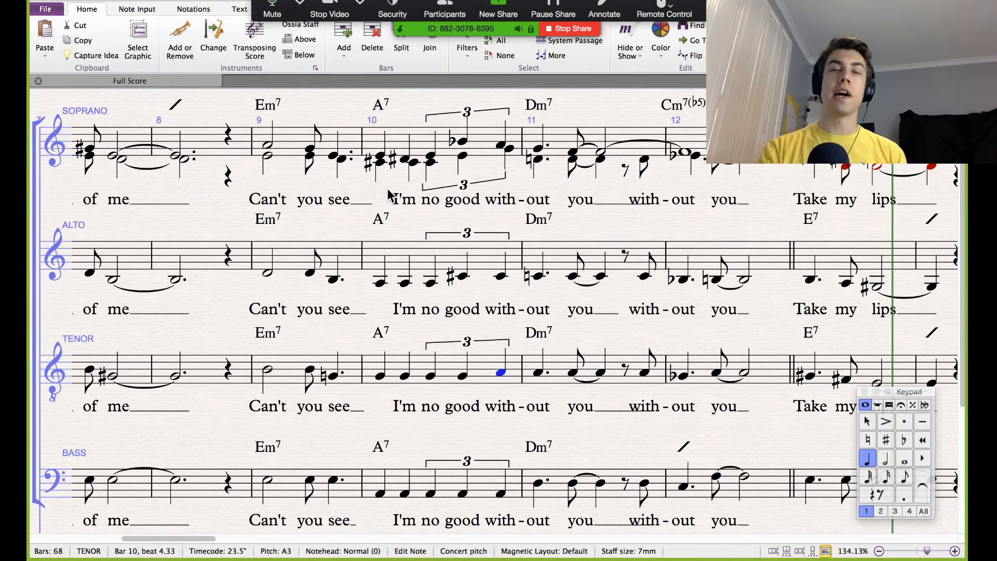
Step: Play back the revised harmony from the start of bar 9 into bar 11
click(268, 146)
key(p)
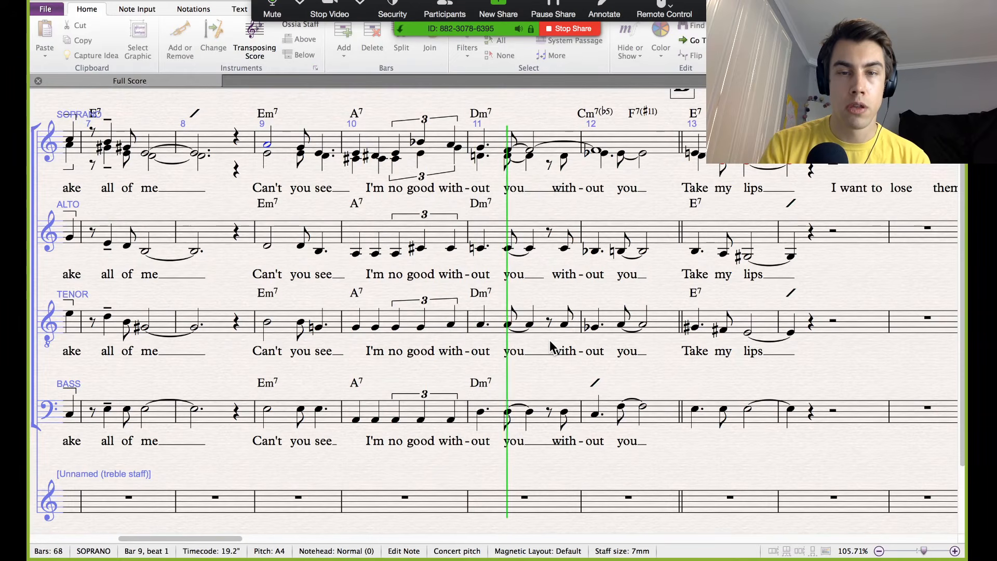
key(space)
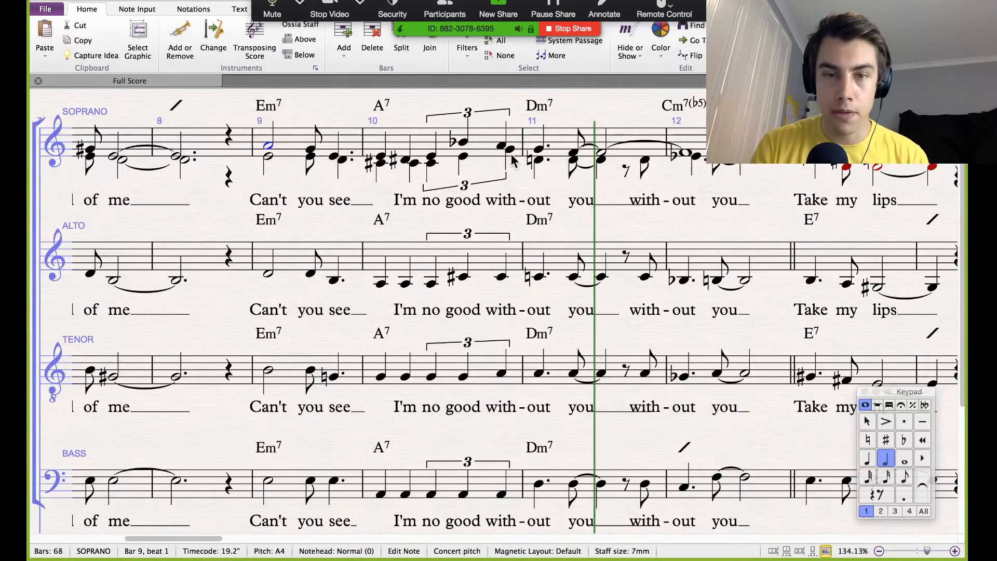
Step: Lower the last bar 10 note to E4 in the lower soprano voice and to G3 in the tenor
click(511, 150)
key(Down)
key(Down)
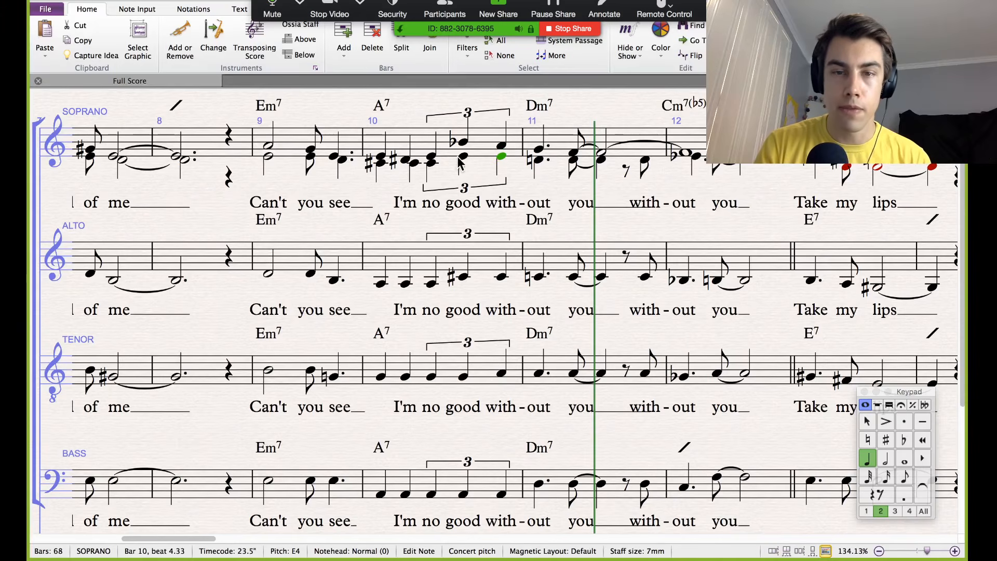
click(501, 376)
key(Down)
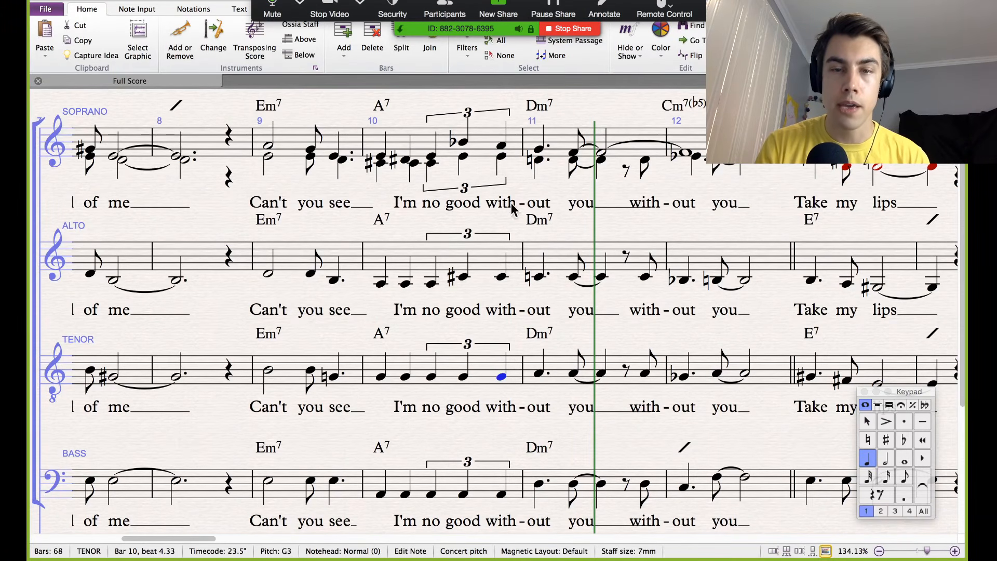
Step: Play back the score from the start of bar 10 to check the revised voicing
click(381, 283)
key(space)
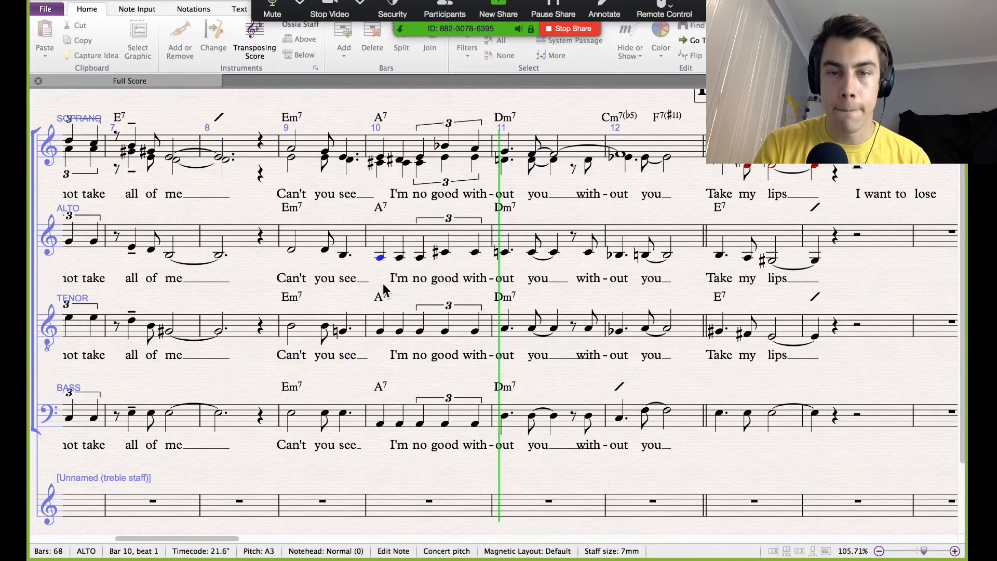
key(space)
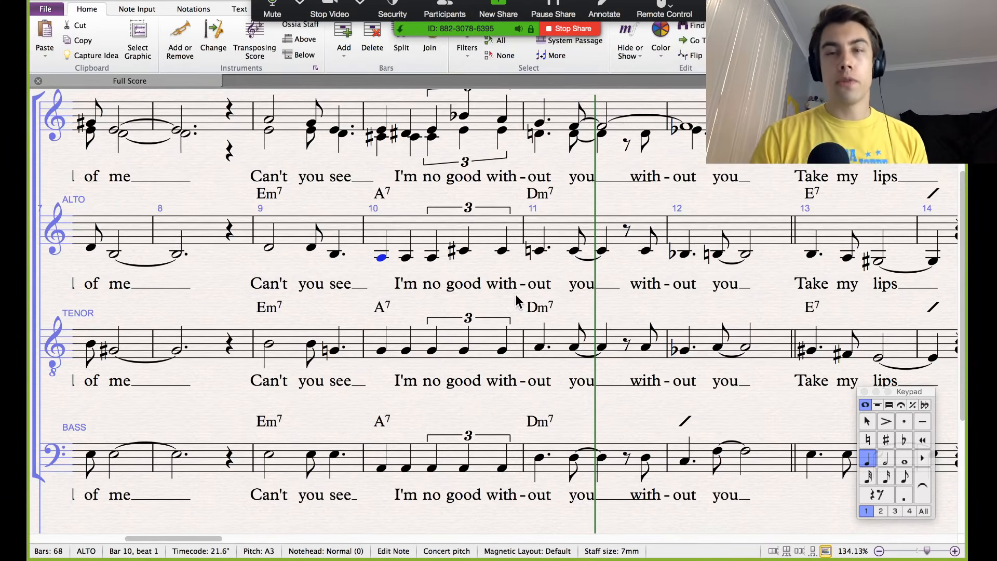
Step: Respell the tenor's first note in bar 12 as F#3
scroll(572, 317, right, 3)
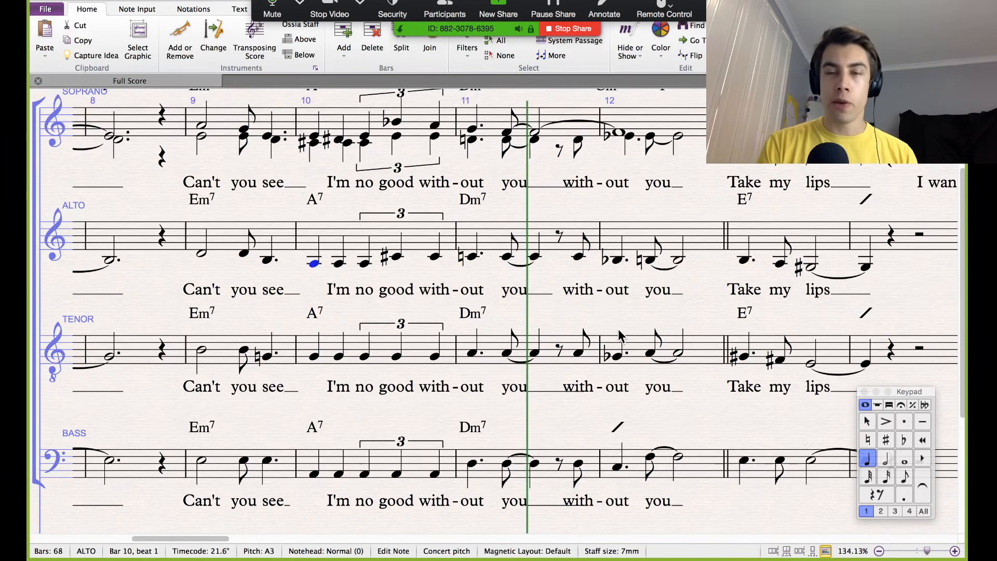
scroll(654, 310, right, 4)
scroll(655, 309, up, 1)
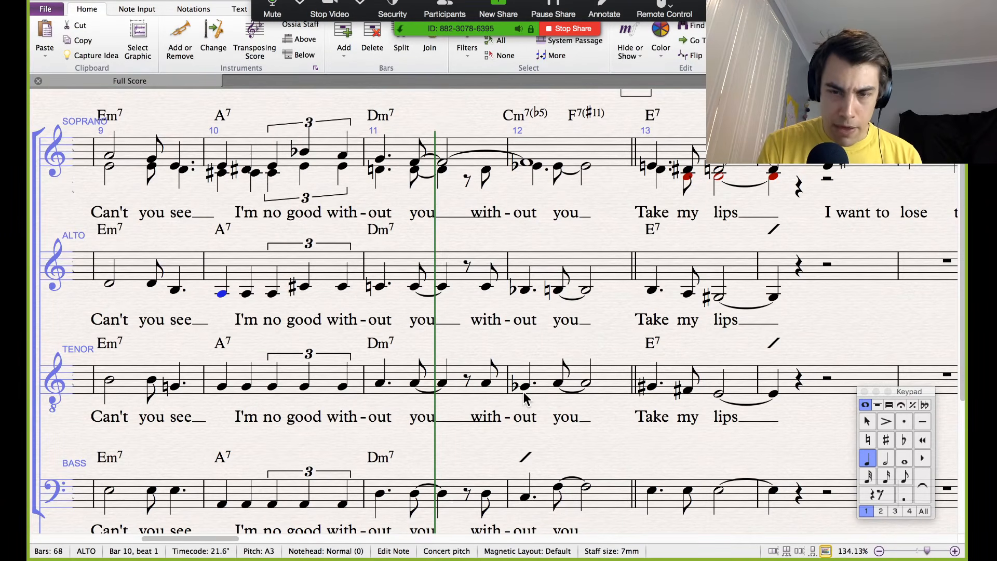
click(378, 387)
click(487, 384)
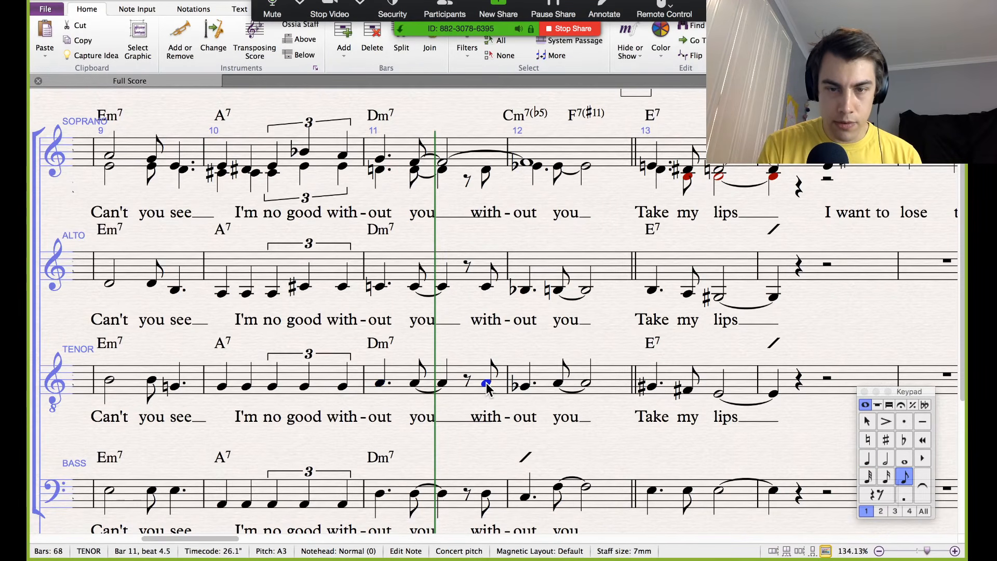
click(526, 389)
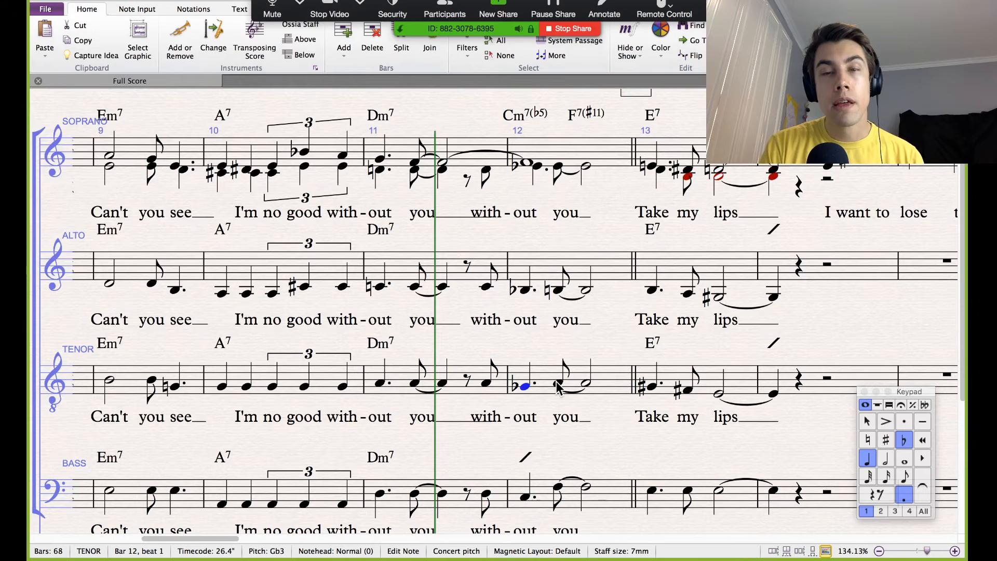
key(Return)
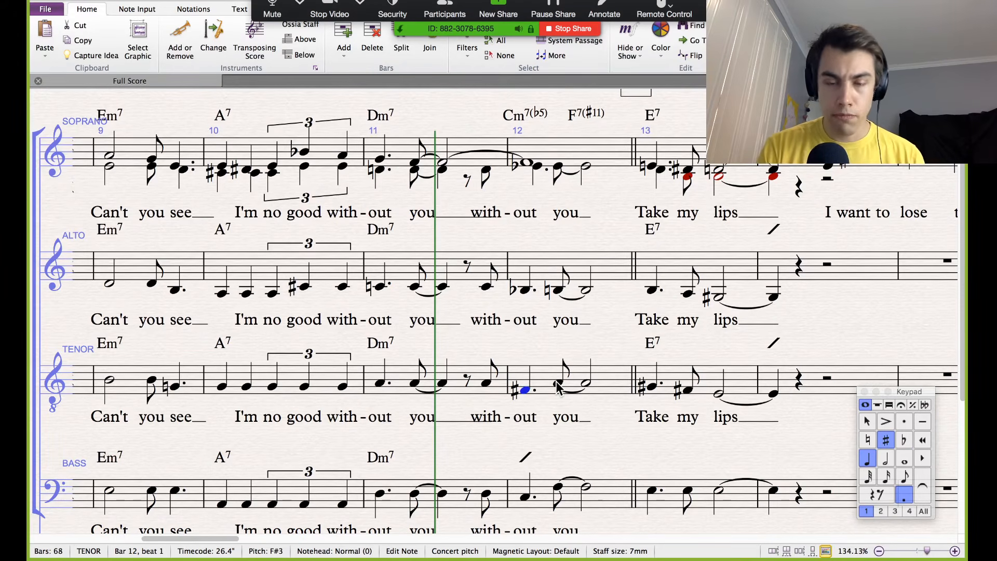
click(562, 343)
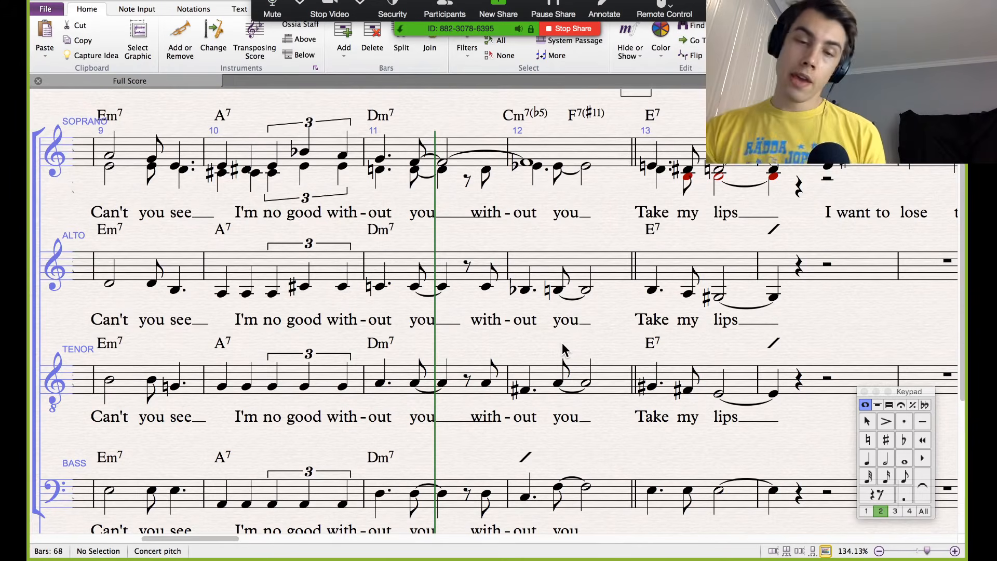
key(super+Tab)
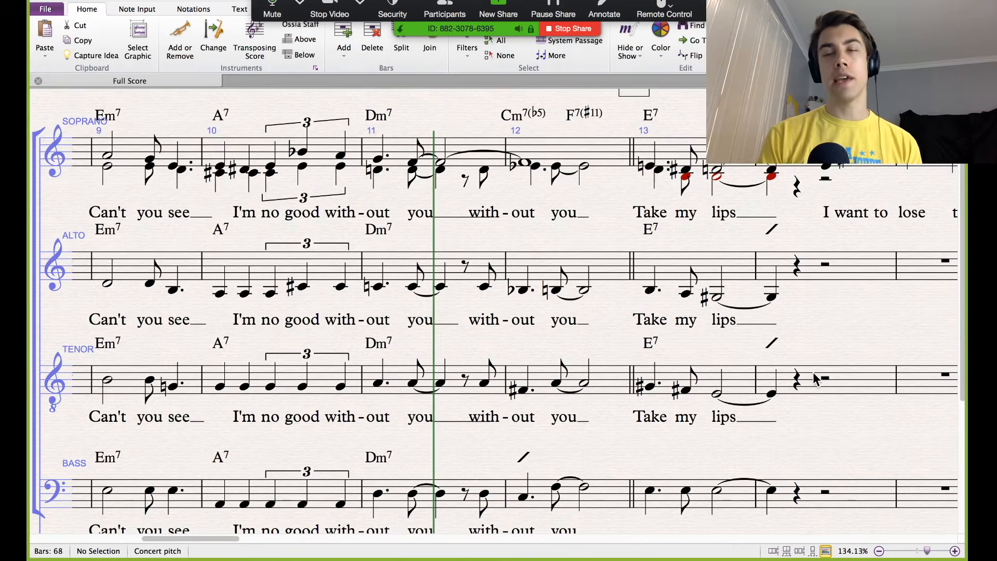
Step: Clear all the bass notes in bars 13 and 14
scroll(814, 374, right, 5)
scroll(814, 374, right, 3)
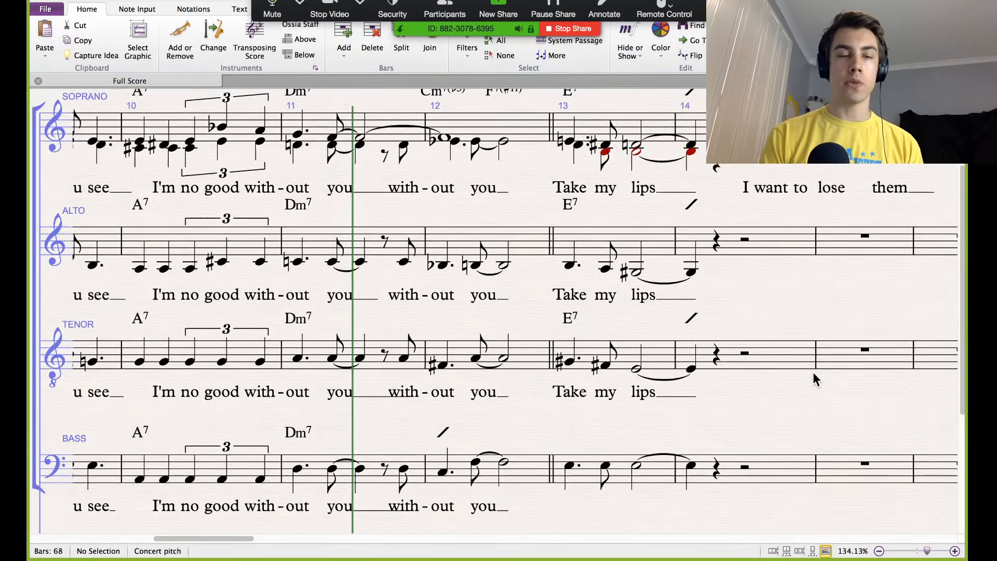
scroll(814, 372, right, 5)
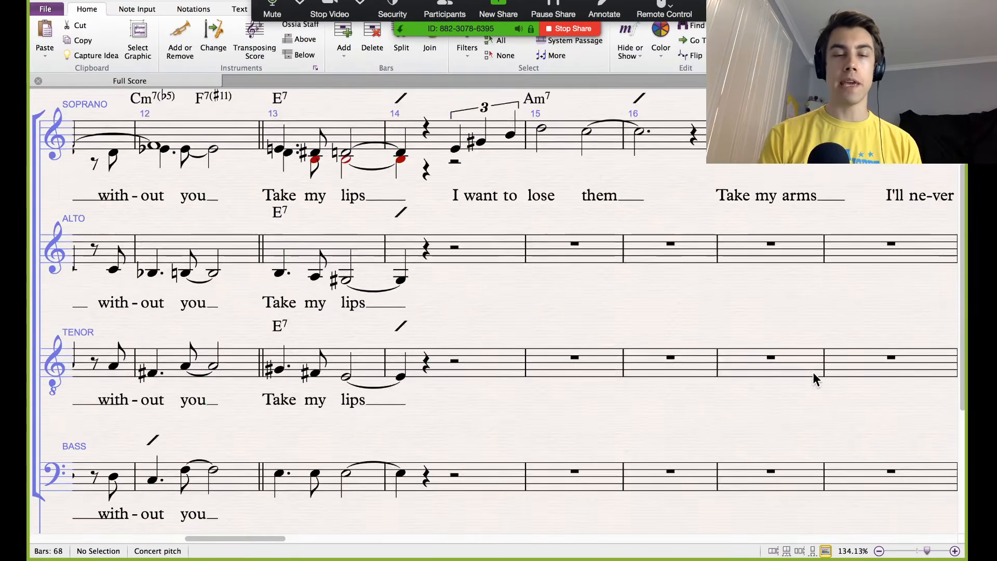
scroll(814, 379, left, 3)
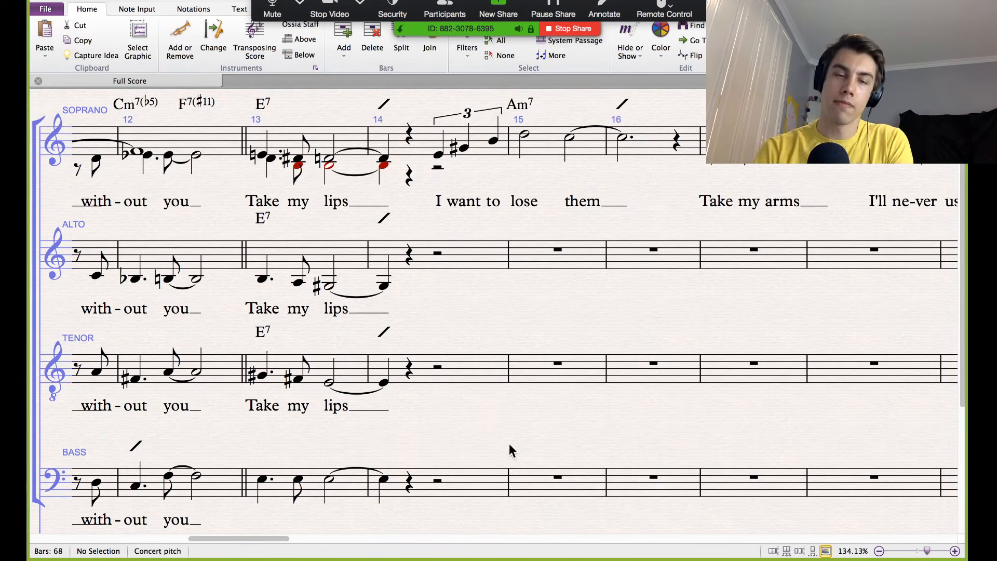
key(super+alt+k)
click(482, 483)
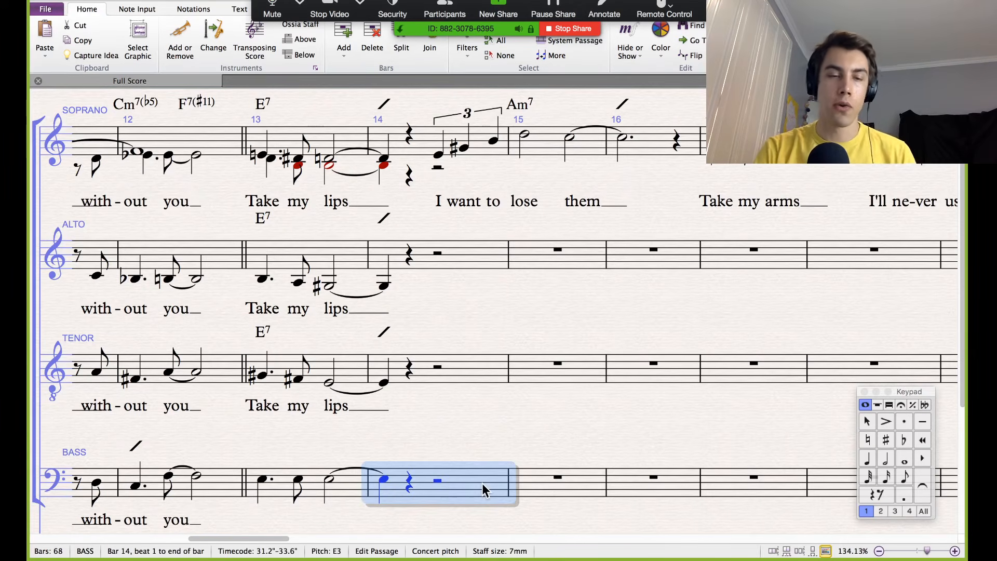
shift+click(318, 477)
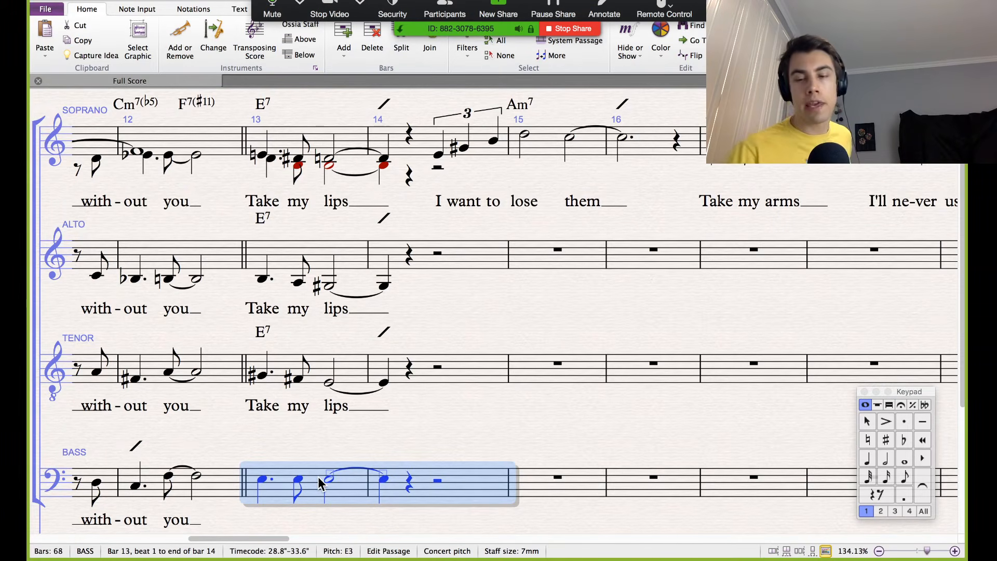
key(Delete)
Step: Fill bars 13 and 14 of the bass staff with repeated E3 quarter notes
key(space)
scroll(368, 437, up, 2)
scroll(368, 438, down, 1)
scroll(368, 437, right, 1)
click(375, 432)
click(375, 431)
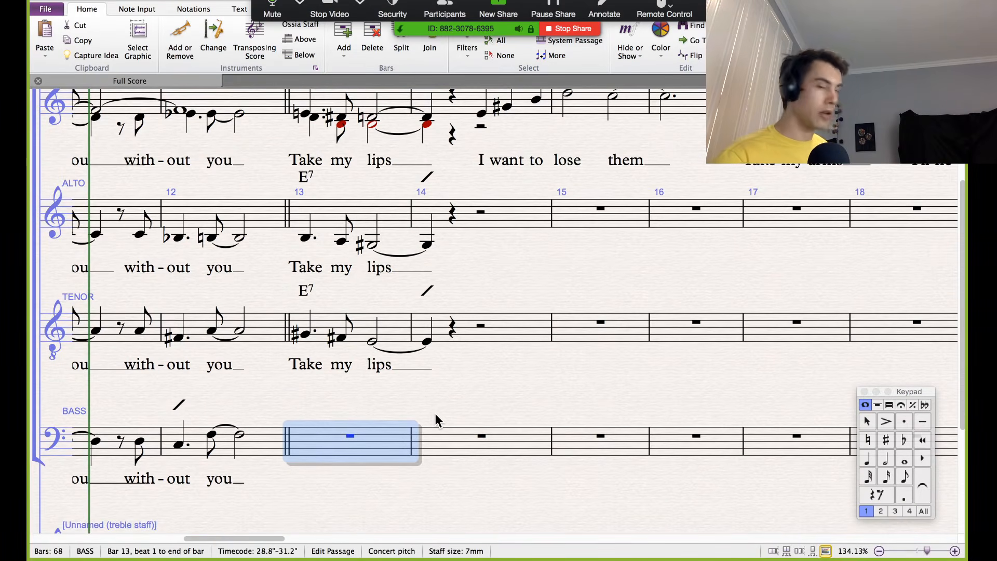
key(n)
key(e)
key(e)
key(e)
key(e)
key(e)
key(e)
key(e)
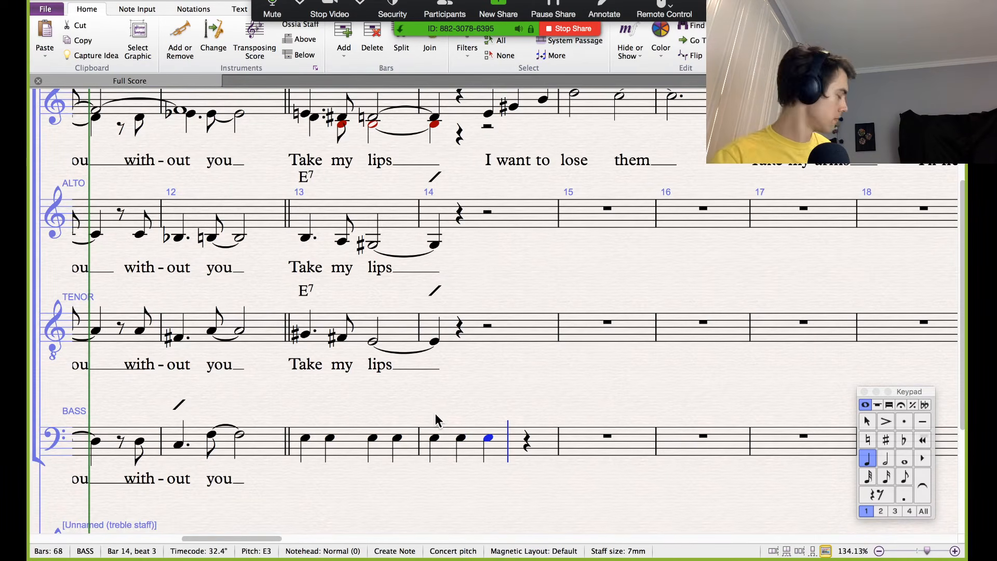
key(e)
Step: Fill bars 15 and 16 of the bass staff with repeated A2 quarter notes
key(a)
key(ctrl+Down)
key(a)
key(a)
key(a)
key(a)
key(a)
key(a)
key(a)
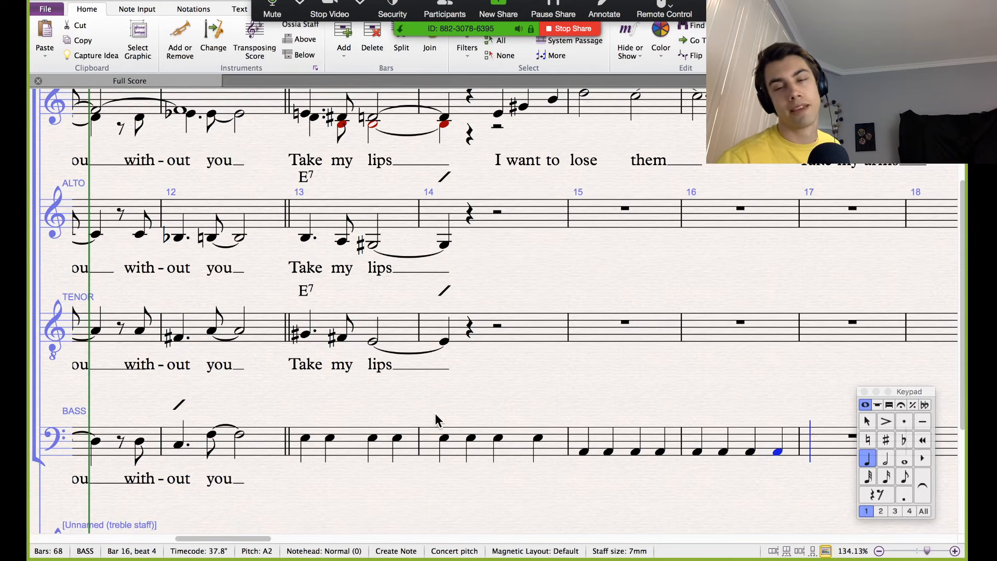
key(Escape)
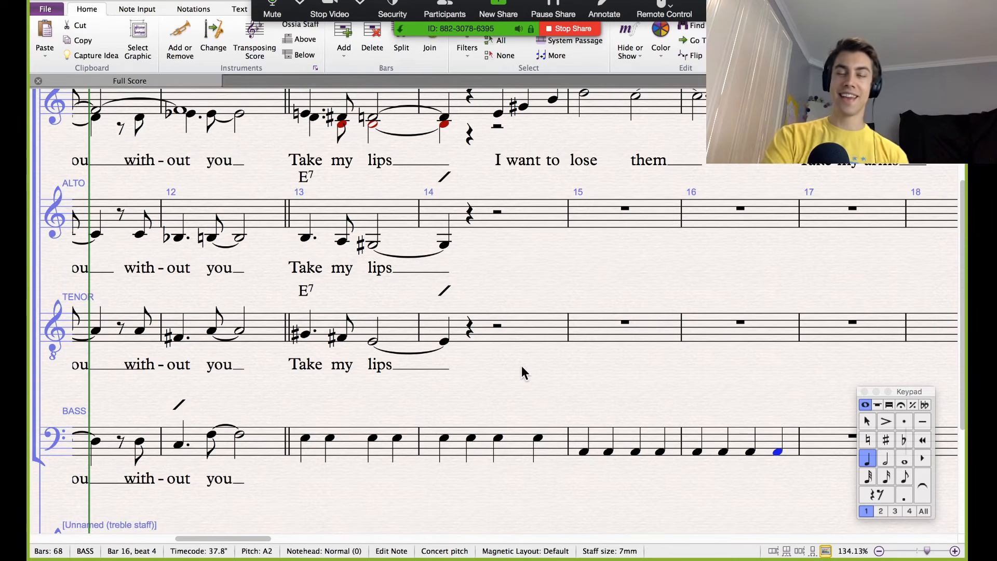
Step: Rework the bass quarter notes in bars 13 and 14 as E3, E3, B2, B2 in each bar
scroll(521, 366, right, 2)
scroll(521, 365, up, 2)
scroll(522, 365, down, 1)
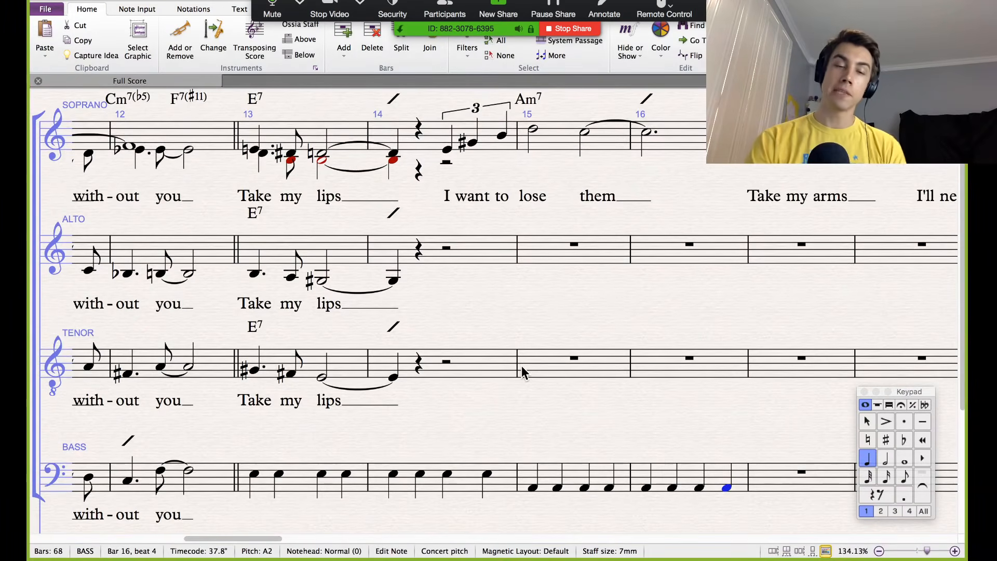
click(255, 475)
key(e)
key(b)
key(b)
key(e)
key(e)
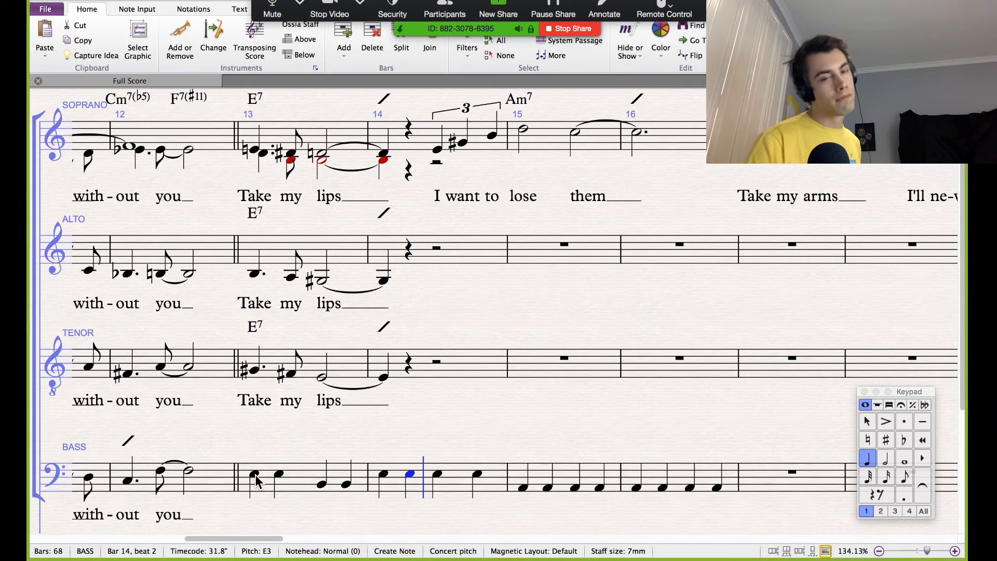
key(b)
key(b)
Step: Rework the bass quarter notes in bars 15 and 16 as A2, A2, E3, E3 in each bar
key(a)
key(a)
key(e)
key(e)
key(a)
key(a)
key(e)
key(e)
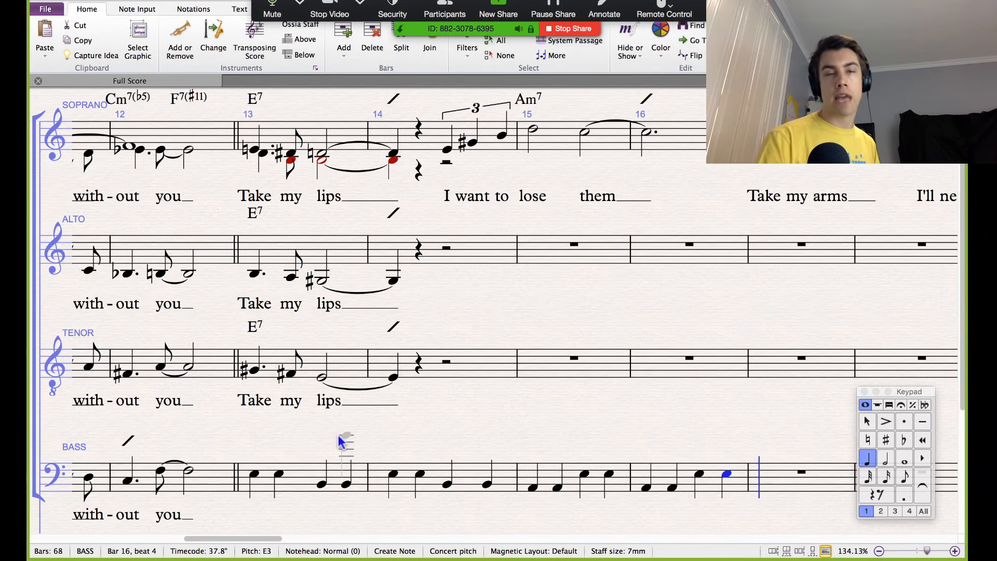
key(Escape)
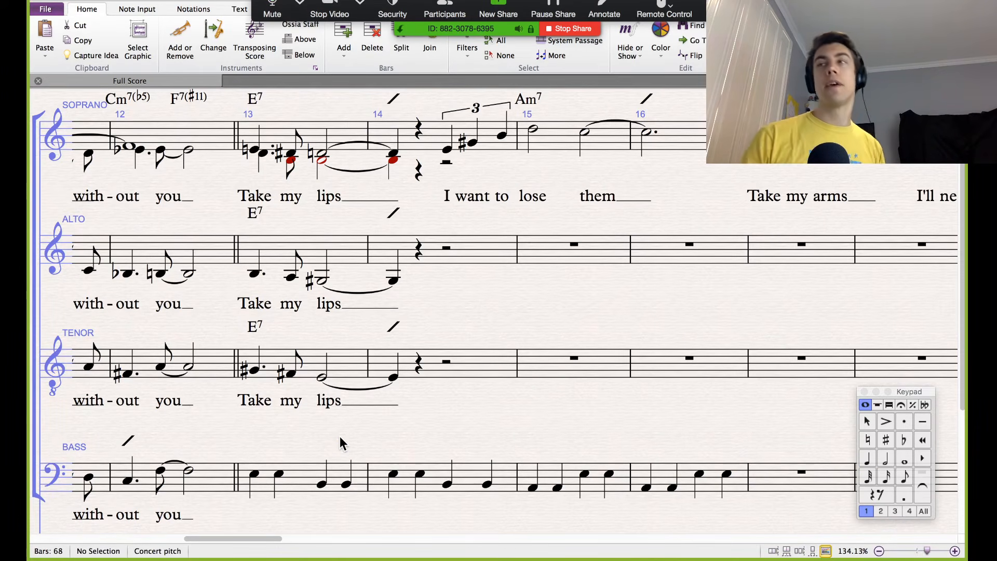
key(super+Tab)
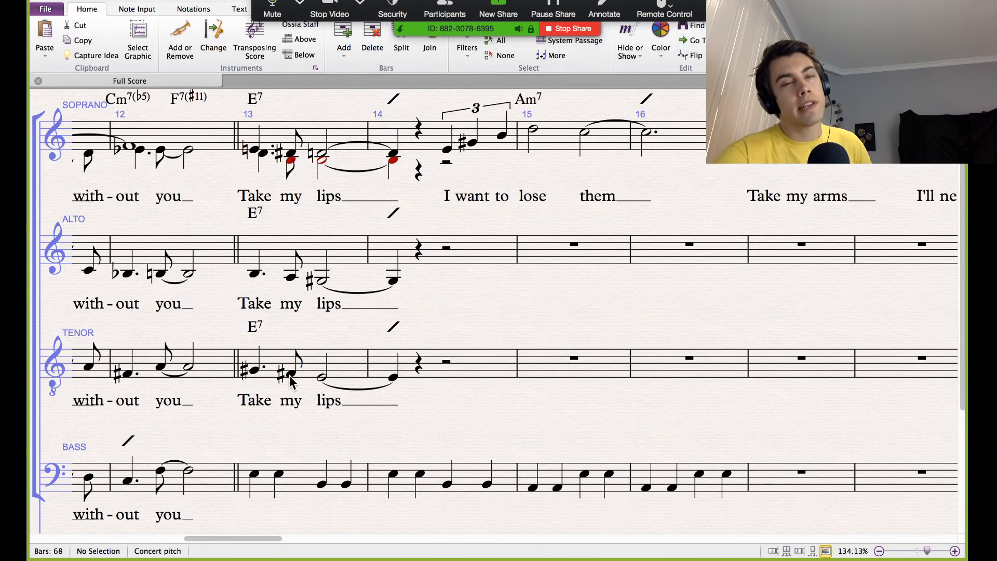
Step: Try a bass quarter-note line of E3, G#3, B3, G#3 in each of bars 13 and 14
click(255, 471)
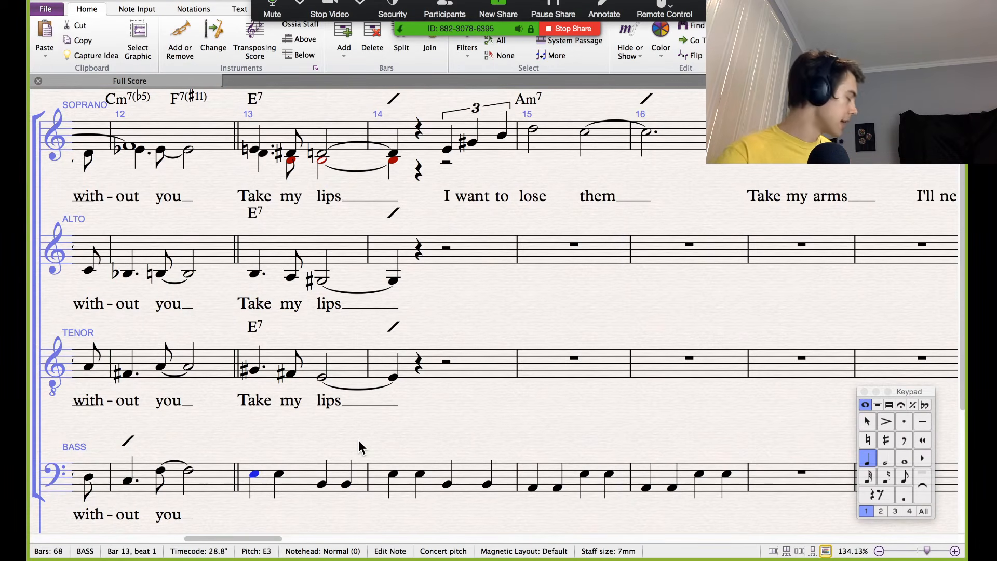
key(n)
key(g)
key(b)
key(g)
key(e)
key(g)
key(b)
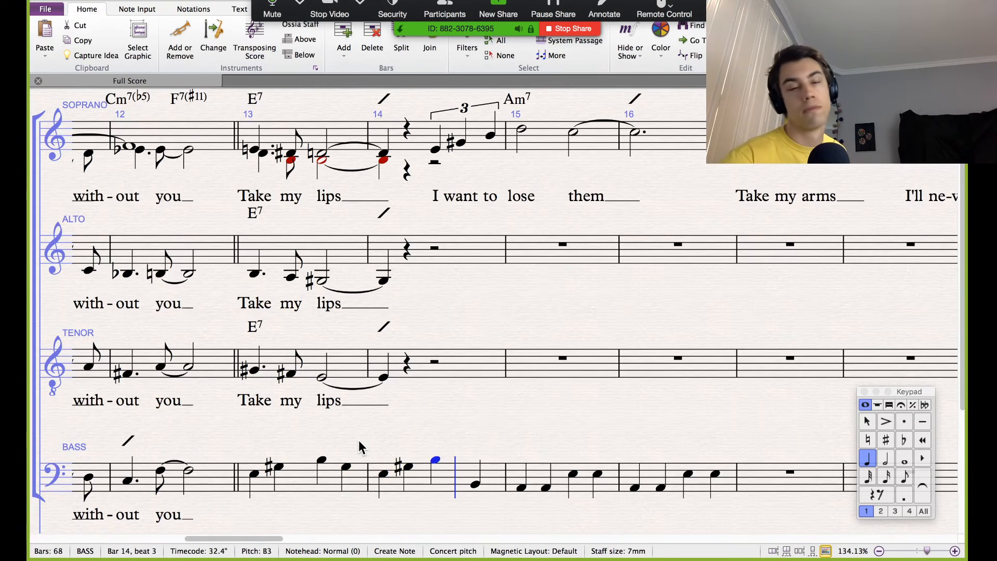
key(g)
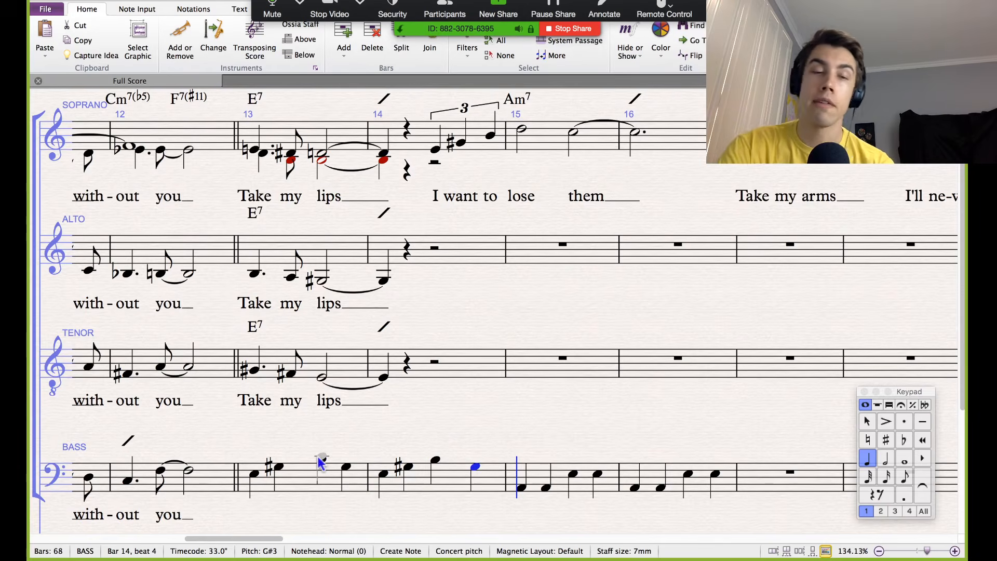
key(Escape)
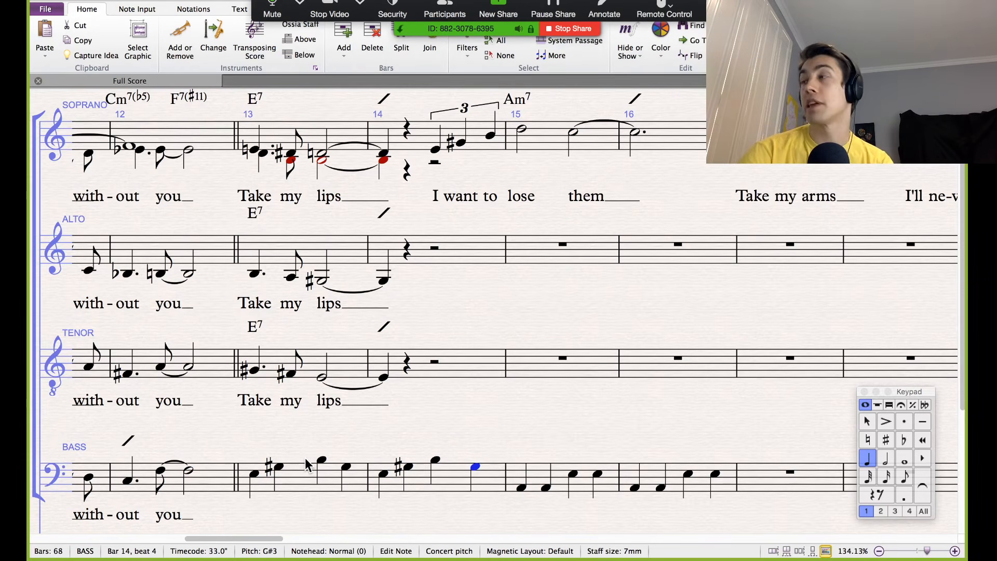
Step: Rewrite the bass quarter notes in bars 13 and 14 as E3, B2, G#2, B2 in each bar
click(254, 474)
text(n)
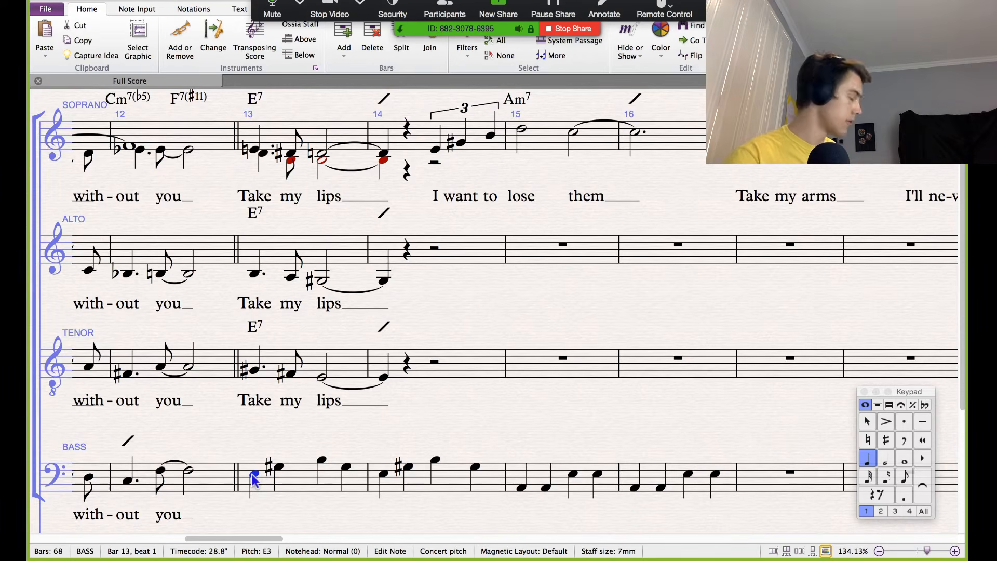
text(b)
key(KP_8)
text(gbeb)
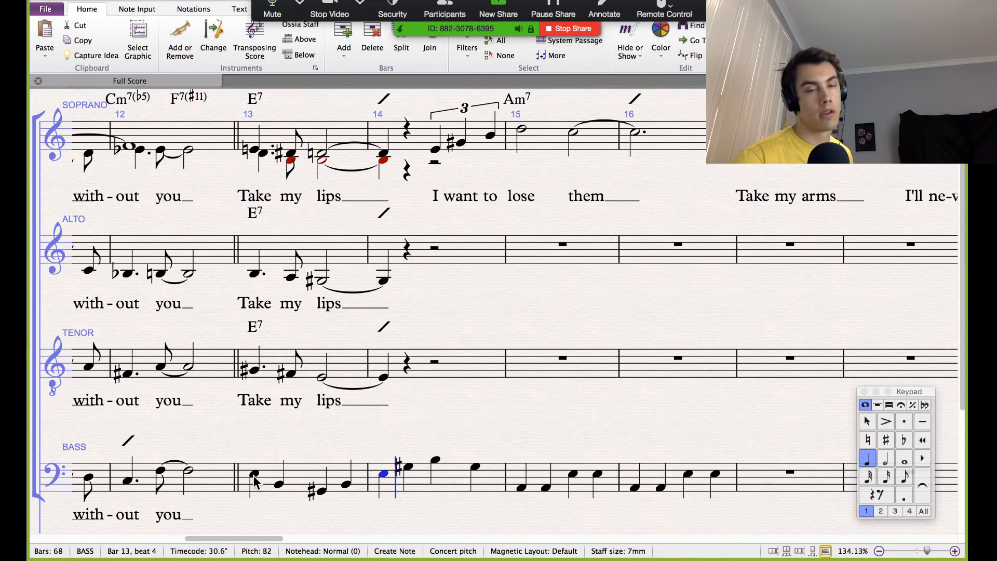
key(KP_8)
text(gba)
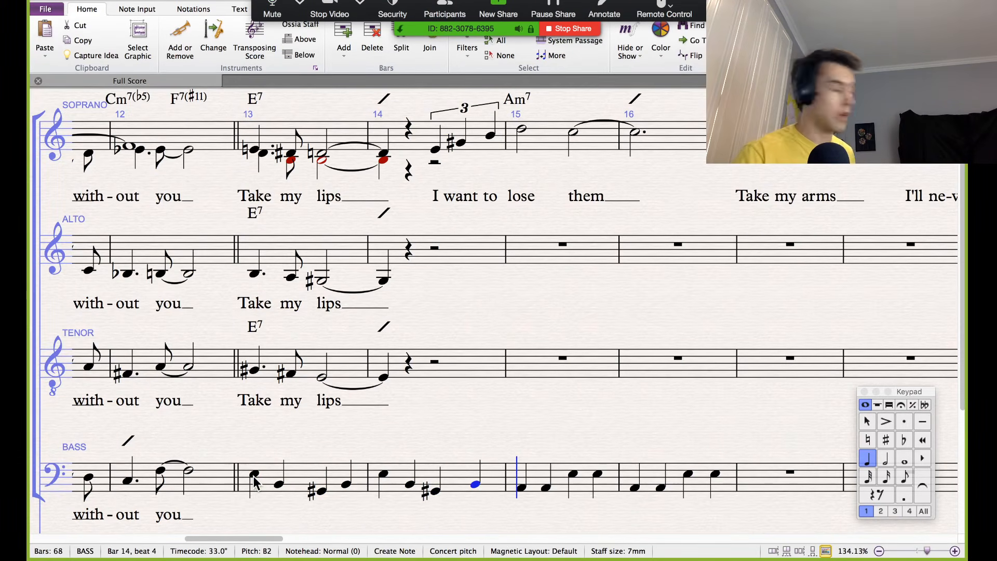
Step: Rewrite the bass quarter notes in bars 15 and 16 as A2, C3, E3, C3 in each bar
text(cec)
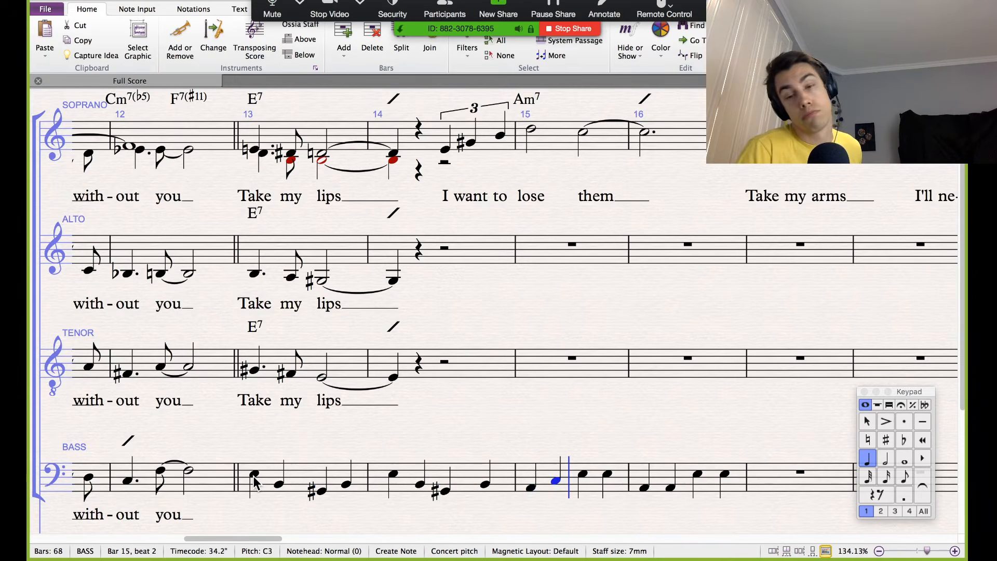
text(acec)
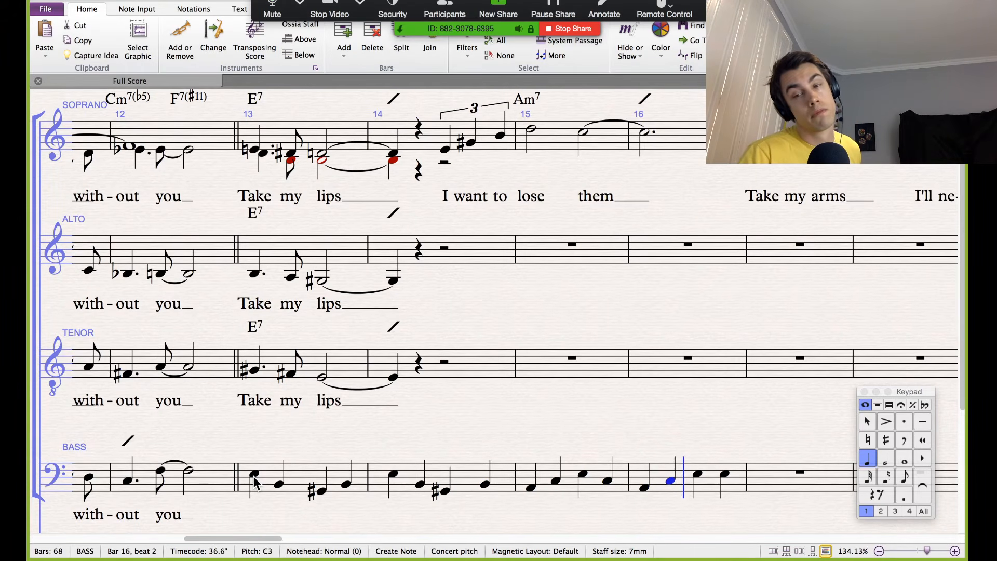
key(Escape)
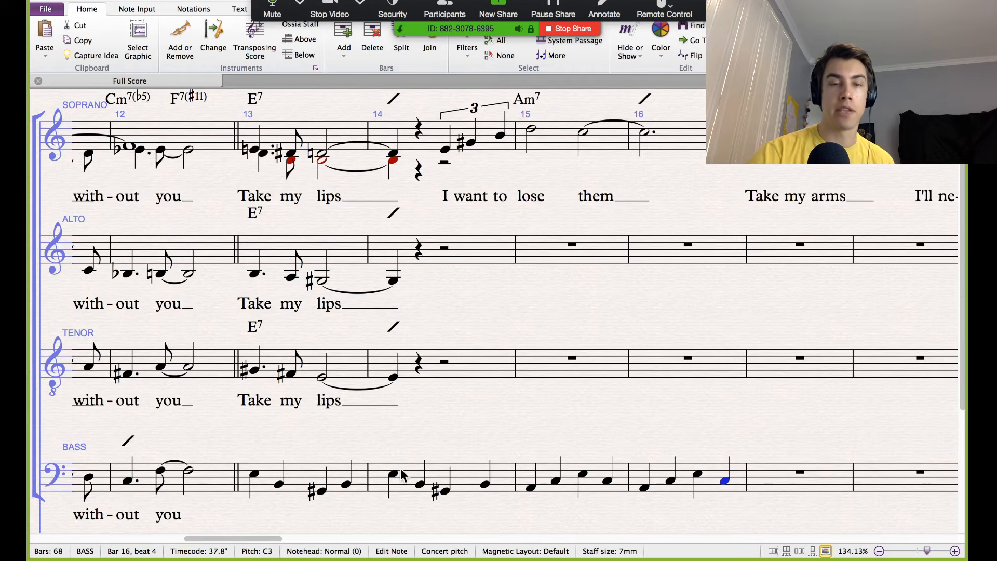
Step: Change the bass line in bar 14 to the descending quarter notes E3, D3, C3, B2, leading to A2 in bar 15
click(397, 472)
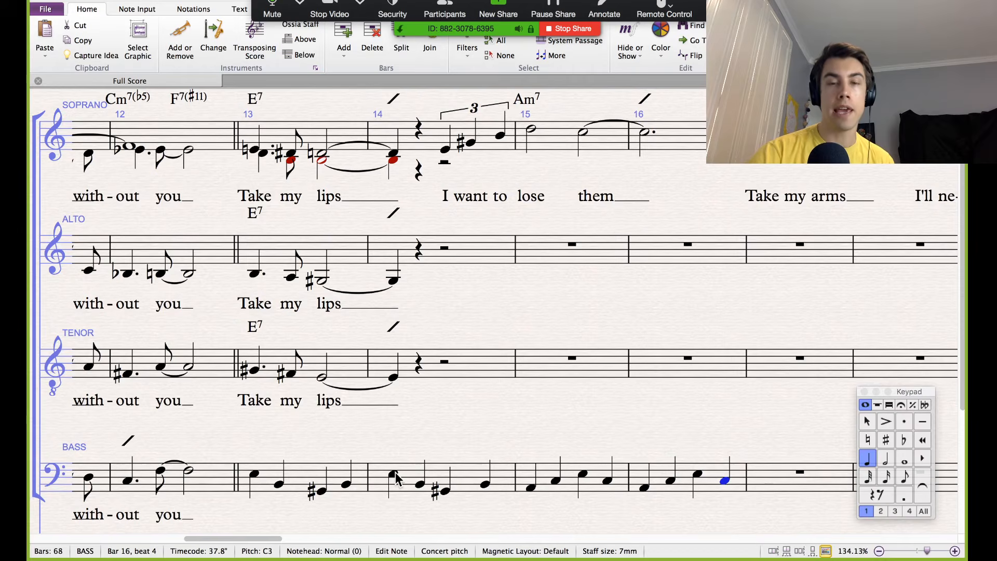
click(529, 487)
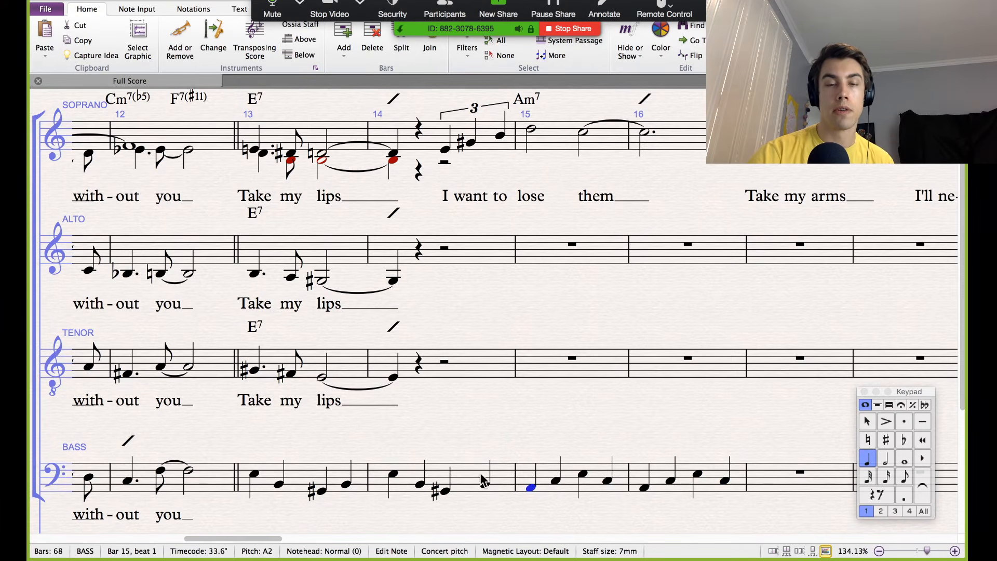
click(393, 472)
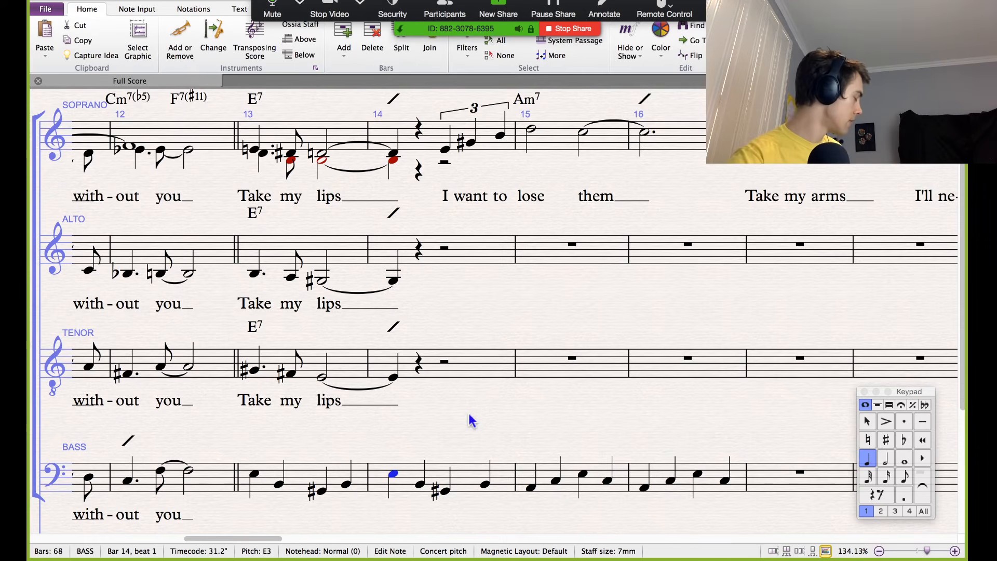
key(d)
key(c)
key(c)
key(a)
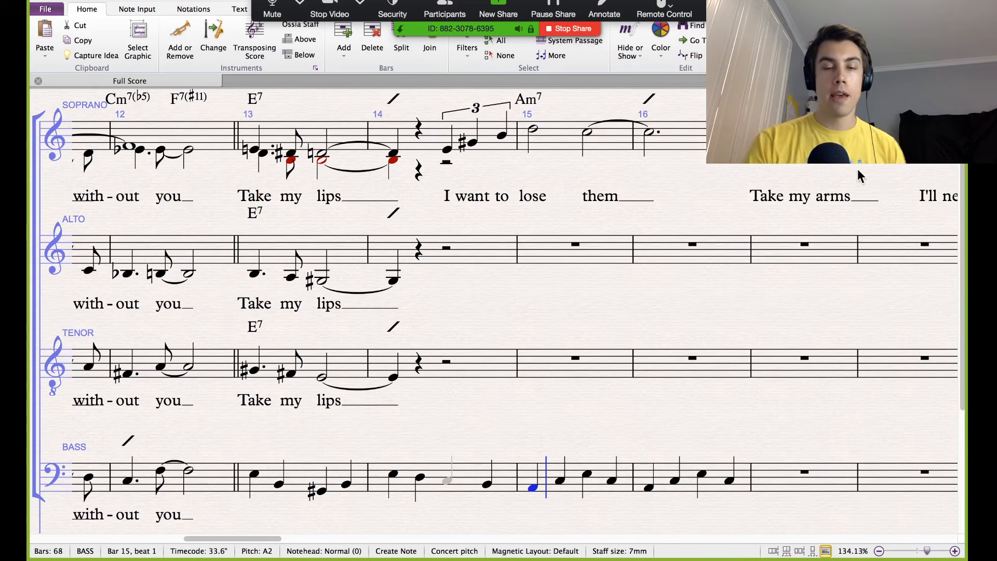
key(super+alt+k)
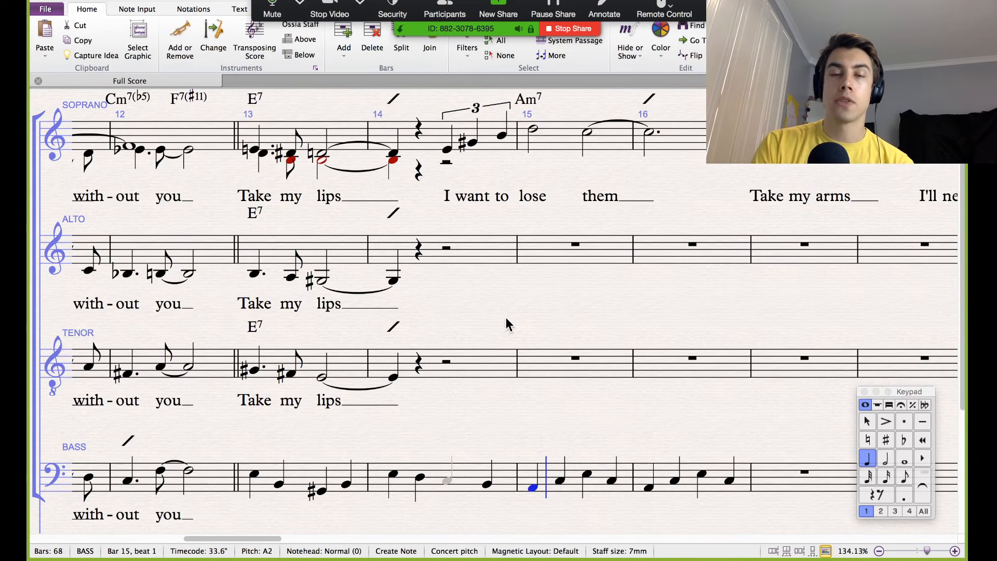
key(Escape)
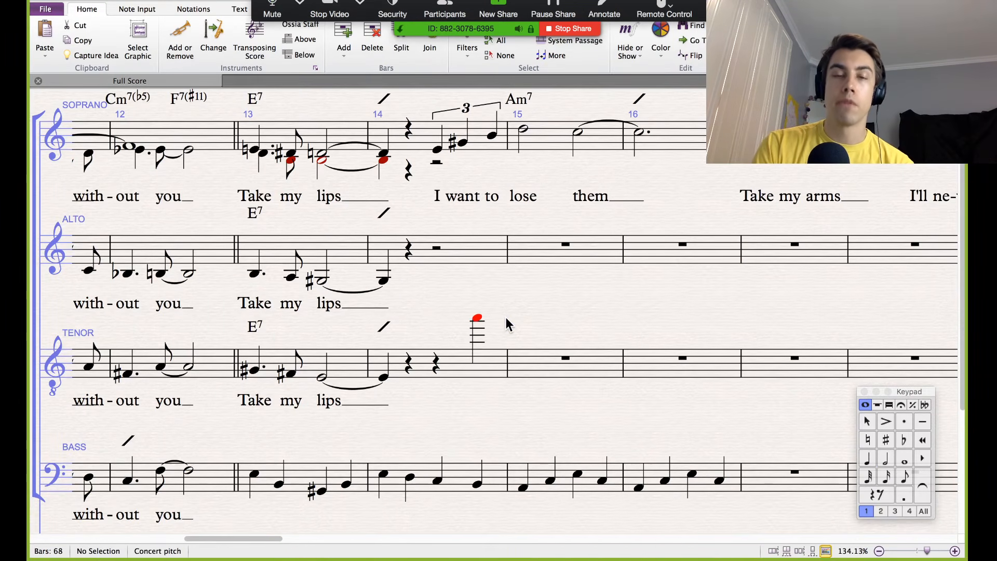
key(4)
key(super+z)
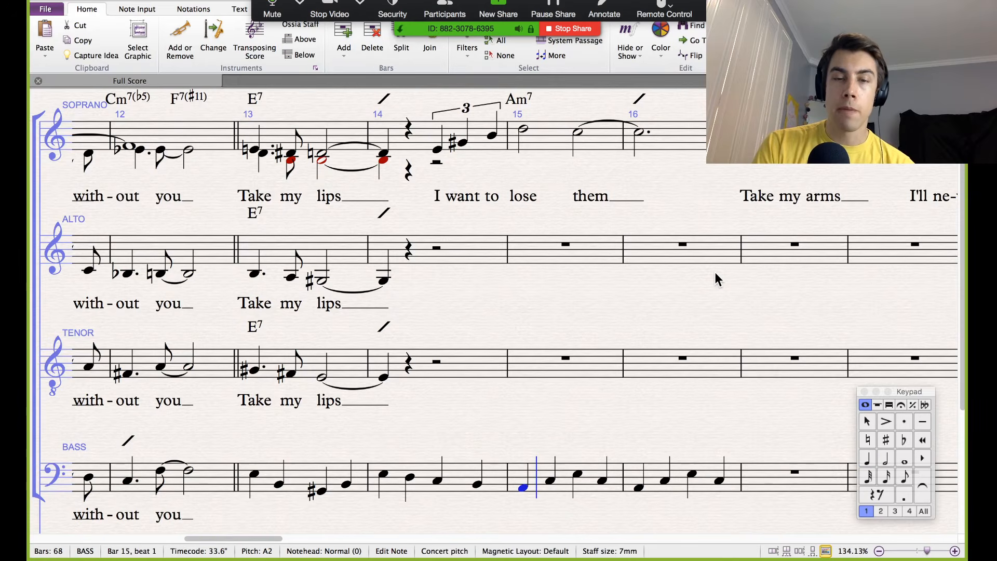
key(Escape)
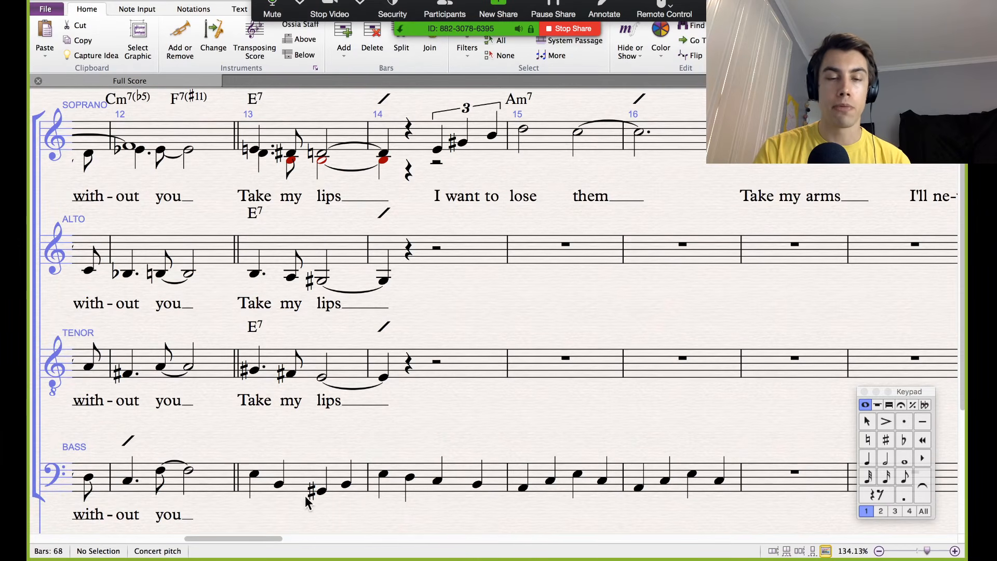
scroll(413, 490, right, 3)
scroll(413, 491, down, 2)
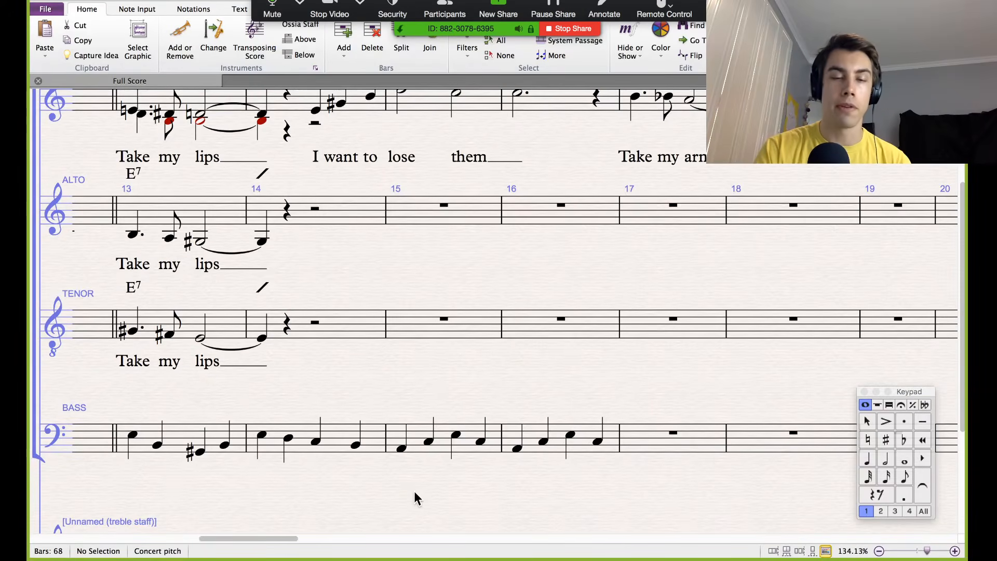
scroll(626, 472, right, 3)
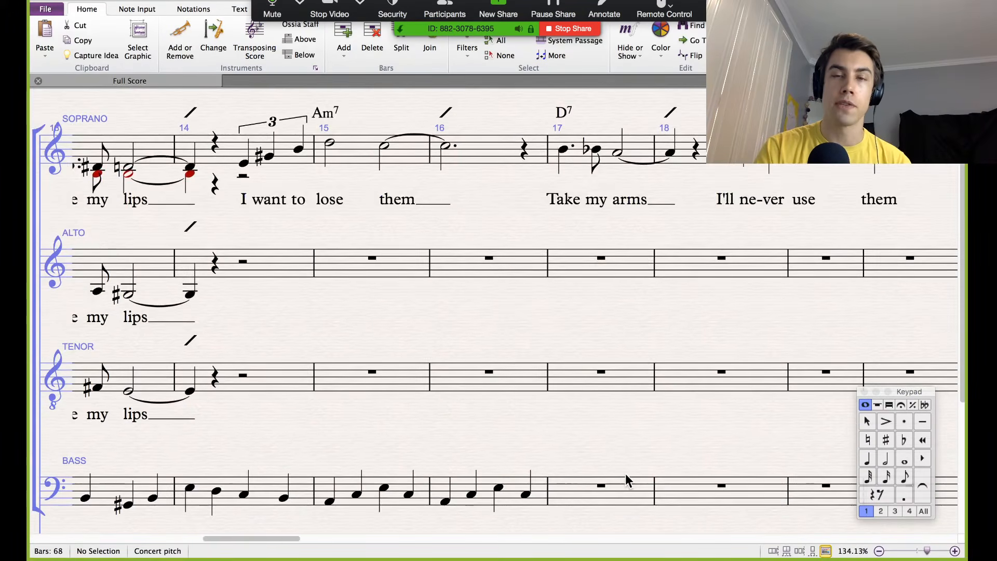
click(450, 502)
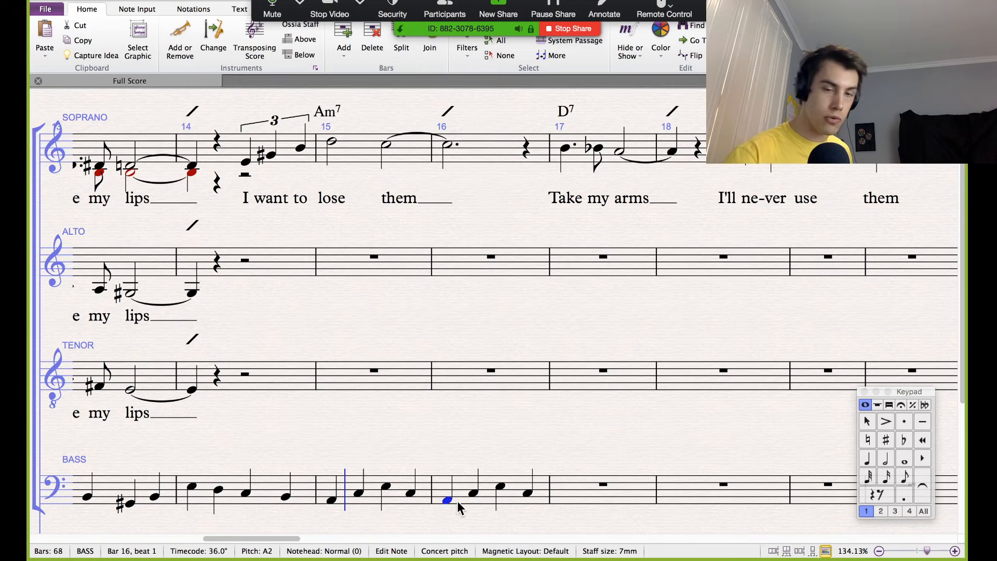
key(a)
key(b)
key(c)
key(e)
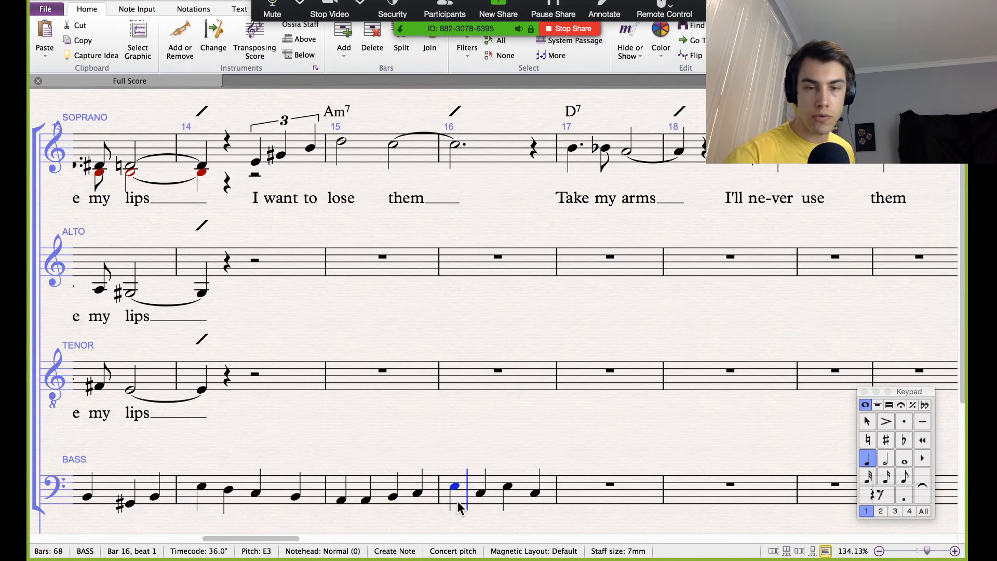
key(super+z)
key(super+z)
key(super+z)
key(super+z)
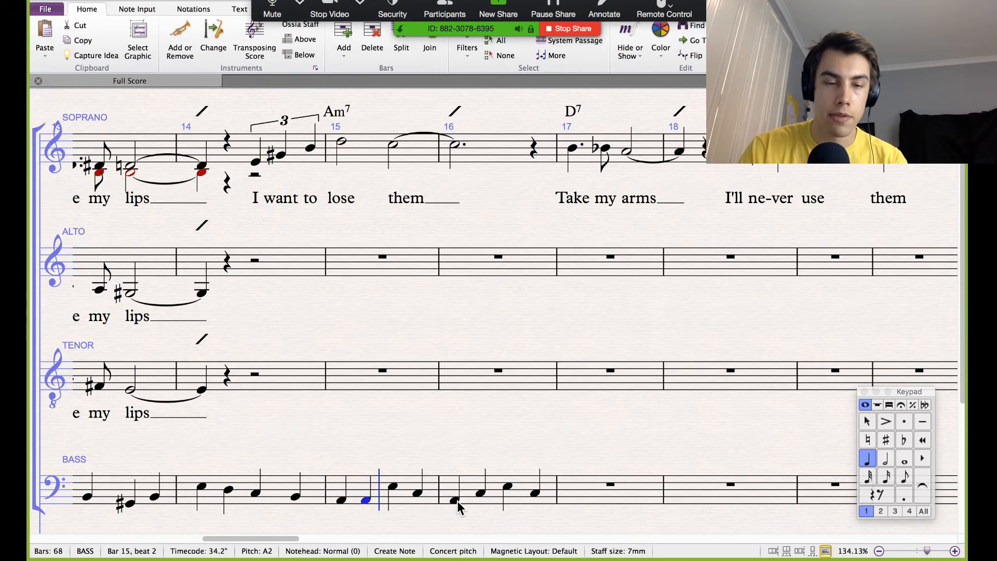
key(Escape)
key(Escape)
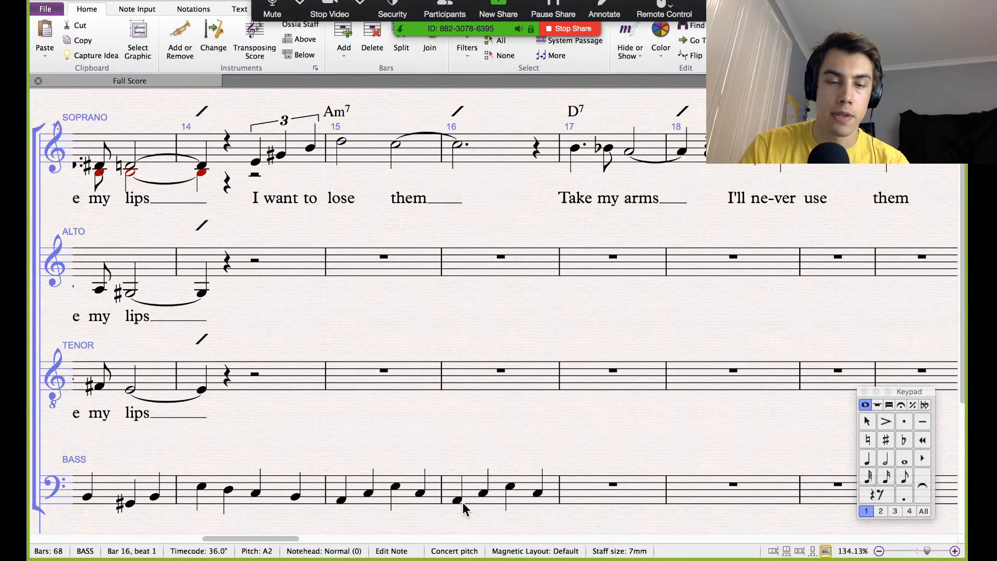
Step: Rewrite the bass quarter notes in bar 16 as A2, B2, C3, E3
click(459, 501)
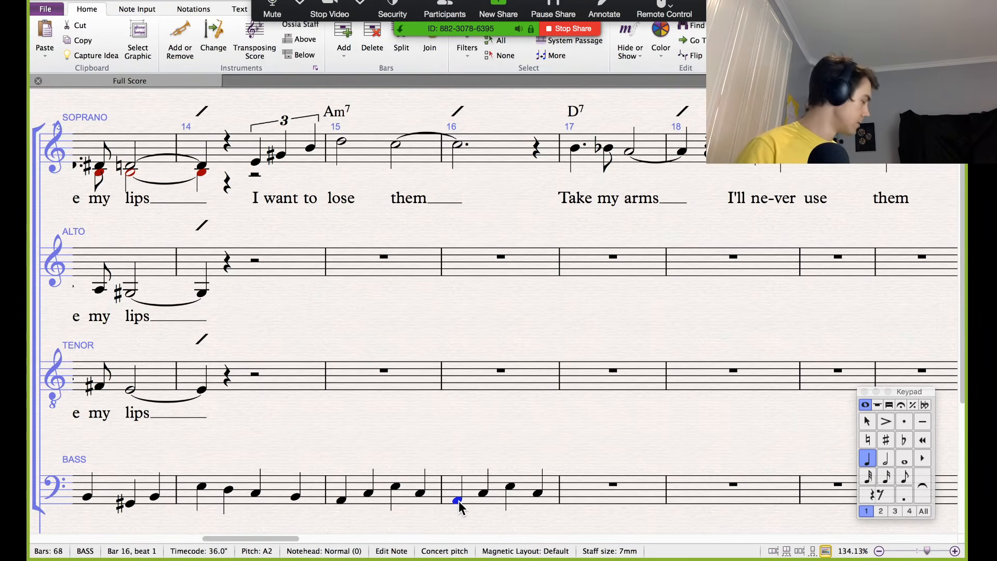
key(b)
key(c)
key(e)
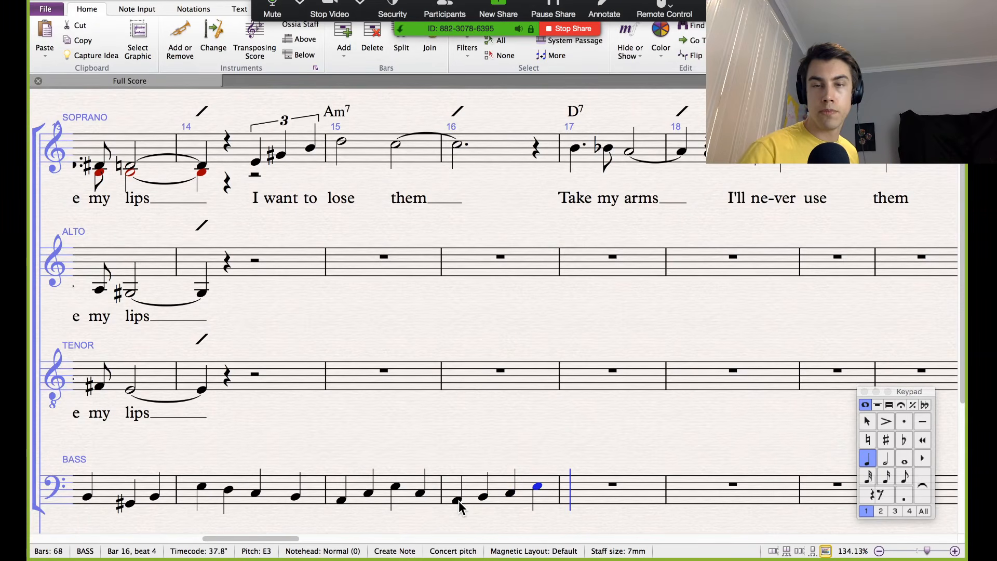
Step: Fill bars 17 and 18 of the bass staff with quarter notes D3, C3, B2, A2 in each bar
key(d)
key(d)
key(b)
key(a)
key(d)
key(c)
key(b)
key(a)
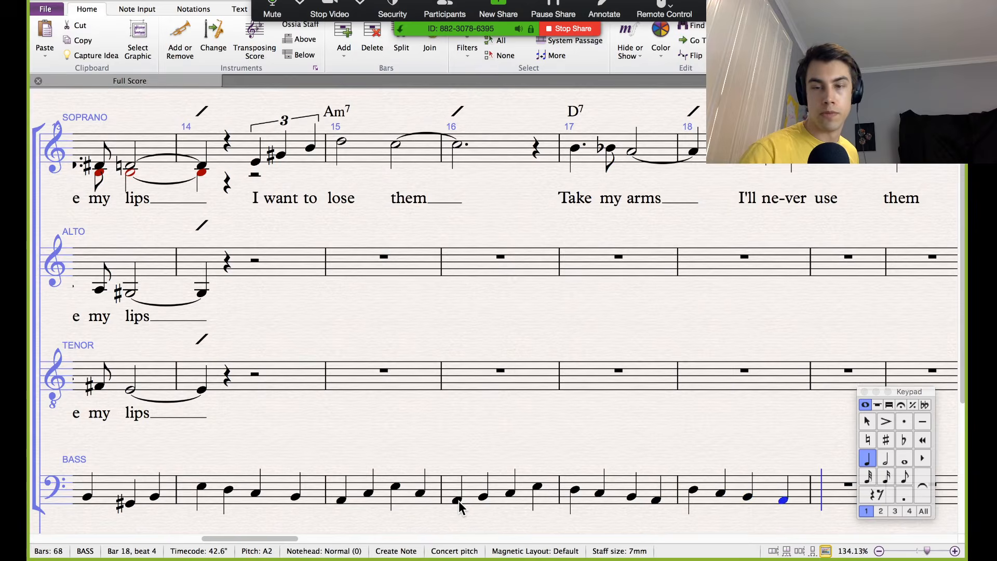
Step: Fill bar 19 of the bass staff with quarter notes D3, D3, A2, A2
key(d)
key(d)
key(a)
key(a)
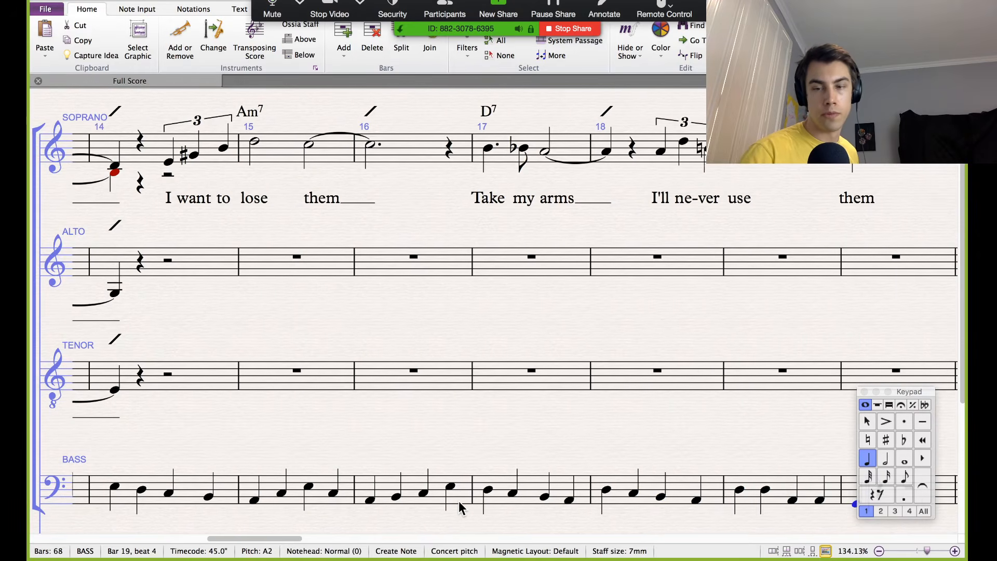
Step: Enter G2, A2, Bb2, B2 as bass quarter notes in bar 20 and respell the Bb2 as A#2
key(g)
key(a)
key(b)
key(KP_9)
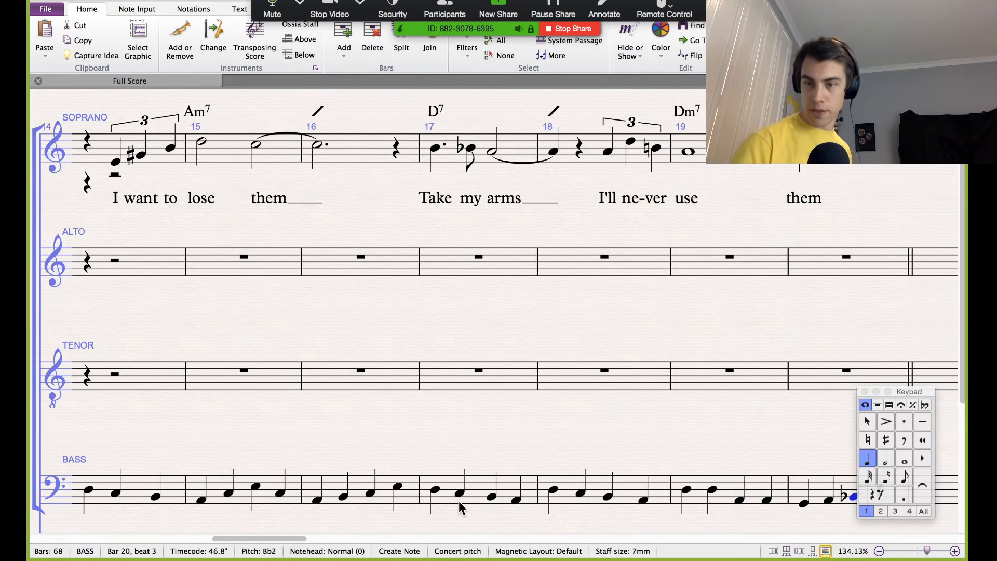
key(b)
key(Left)
key(Return)
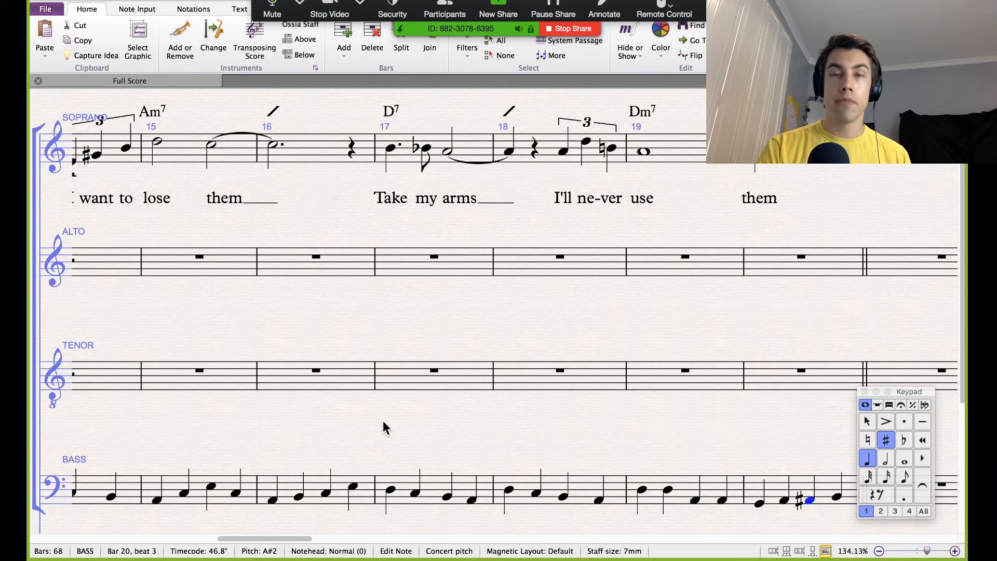
Step: Add tenuto marks to the bass notes on beats 2 and 4 of bars 13, 14 and 15
scroll(385, 428, down, 5)
scroll(385, 427, left, 5)
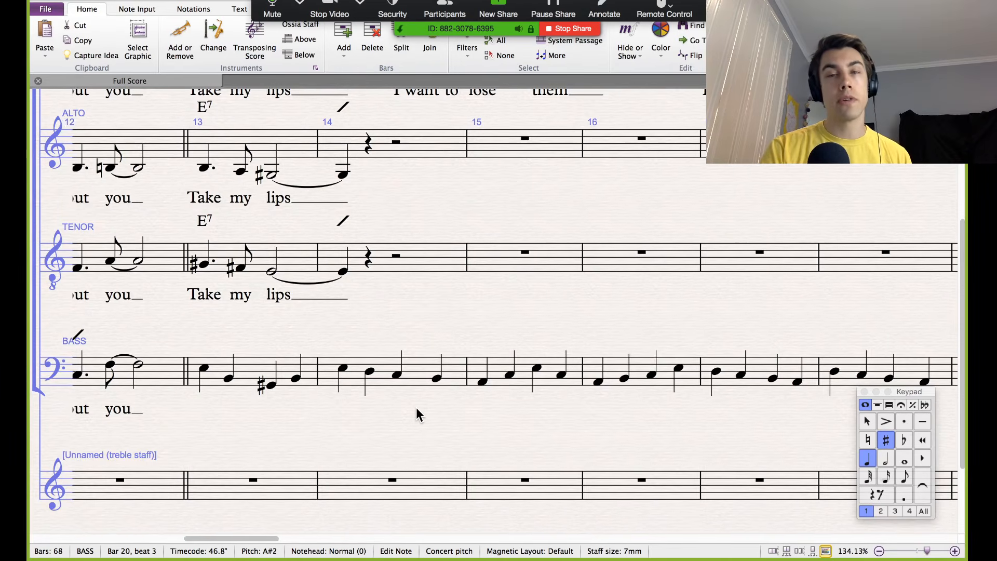
scroll(419, 414, left, 3)
scroll(419, 414, up, 1)
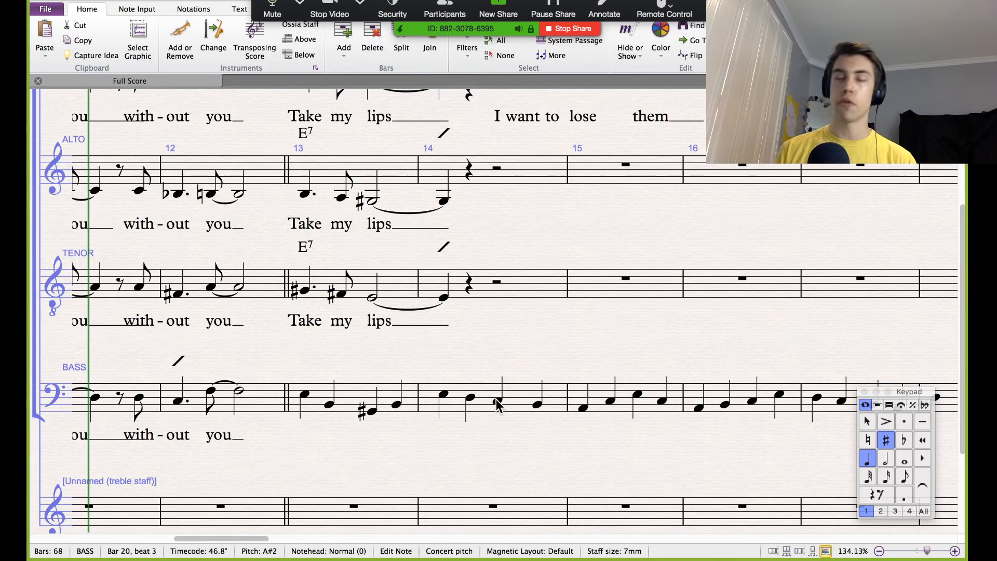
click(331, 405)
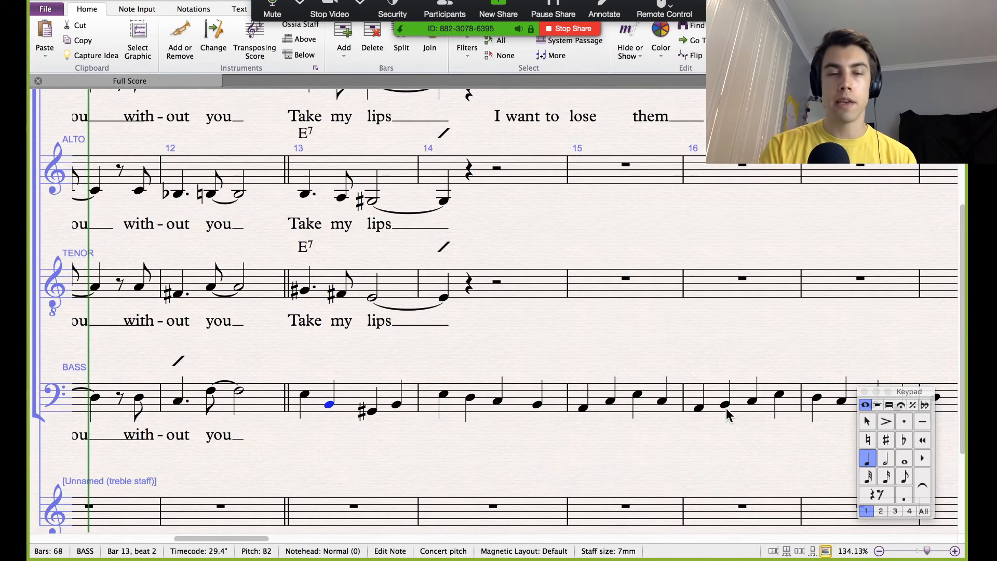
click(922, 422)
key(Right)
key(Right)
click(922, 421)
key(Right)
key(Right)
click(924, 424)
key(Right)
key(Right)
click(924, 423)
key(Right)
key(Right)
click(924, 423)
key(Right)
key(Right)
click(925, 423)
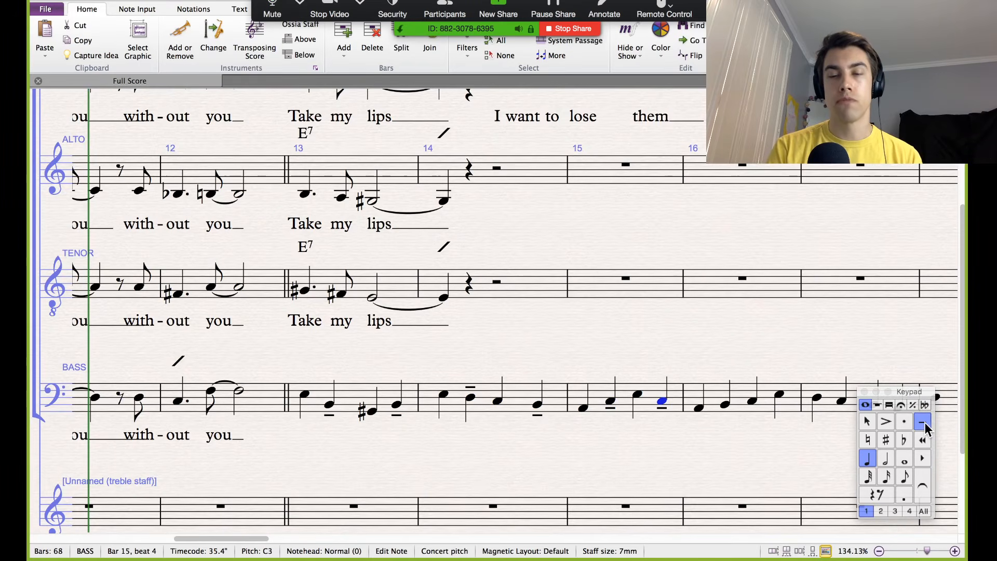
Step: Shorten the bass notes on beat 3 of bars 14 and 16 to eighth notes
click(498, 402)
click(904, 476)
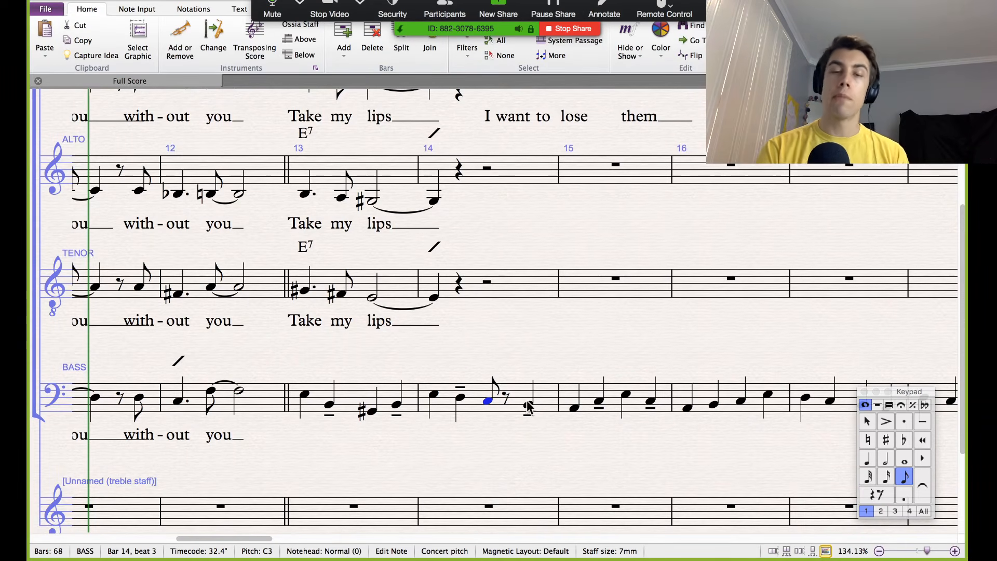
click(740, 401)
click(905, 479)
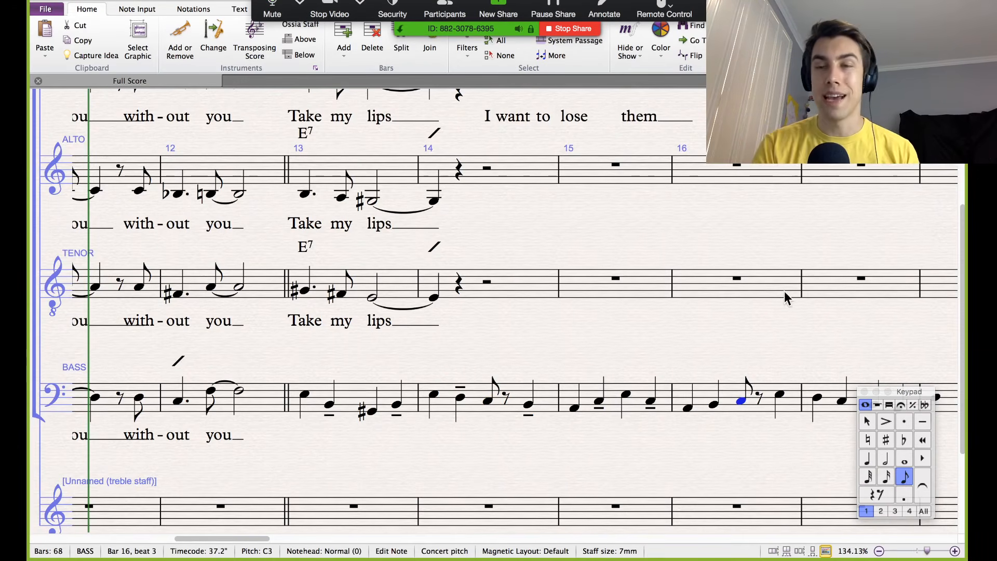
Step: Examine the soprano melody, lyrics and chord symbols from bar 11 to bar 18 against the lower voices and bass line
key(super+Tab)
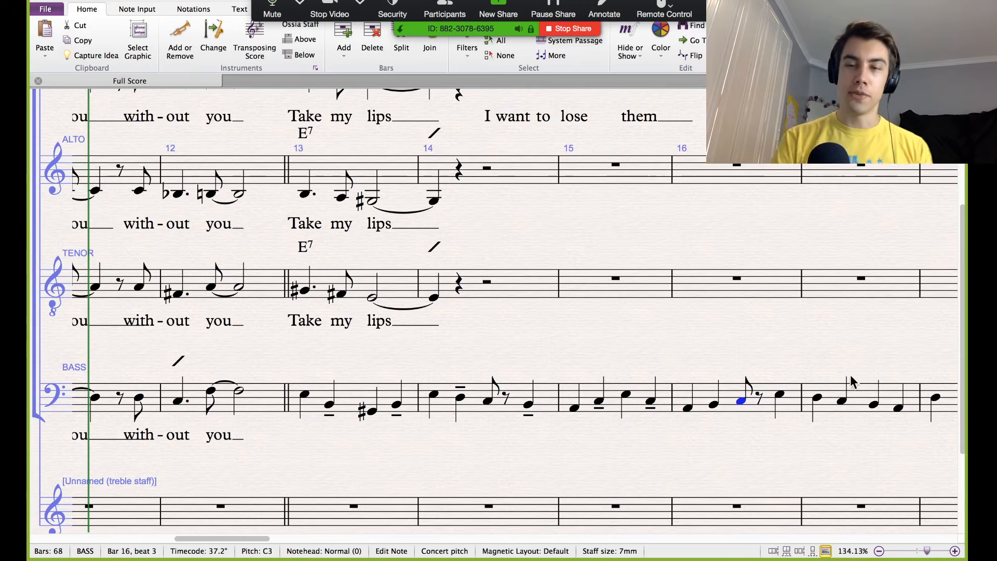
scroll(553, 328, up, 3)
scroll(553, 329, right, 2)
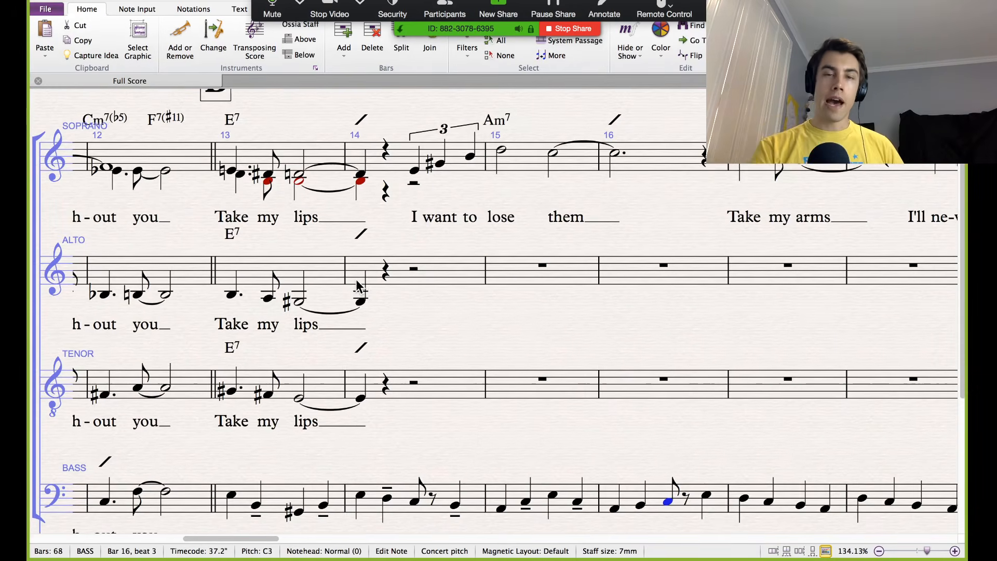
scroll(357, 279, left, 3)
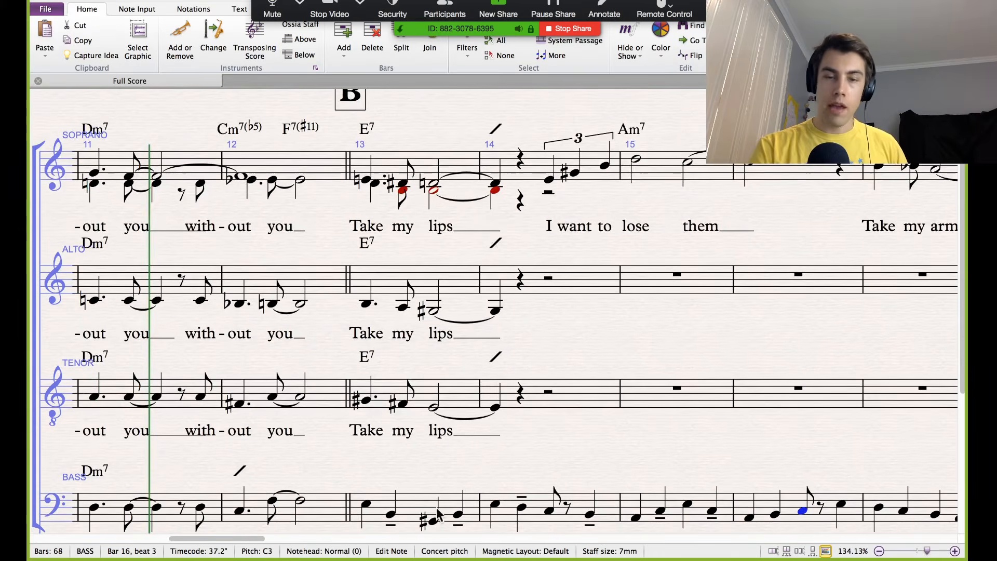
scroll(472, 482, right, 4)
scroll(473, 482, down, 2)
scroll(473, 482, up, 3)
scroll(473, 482, left, 2)
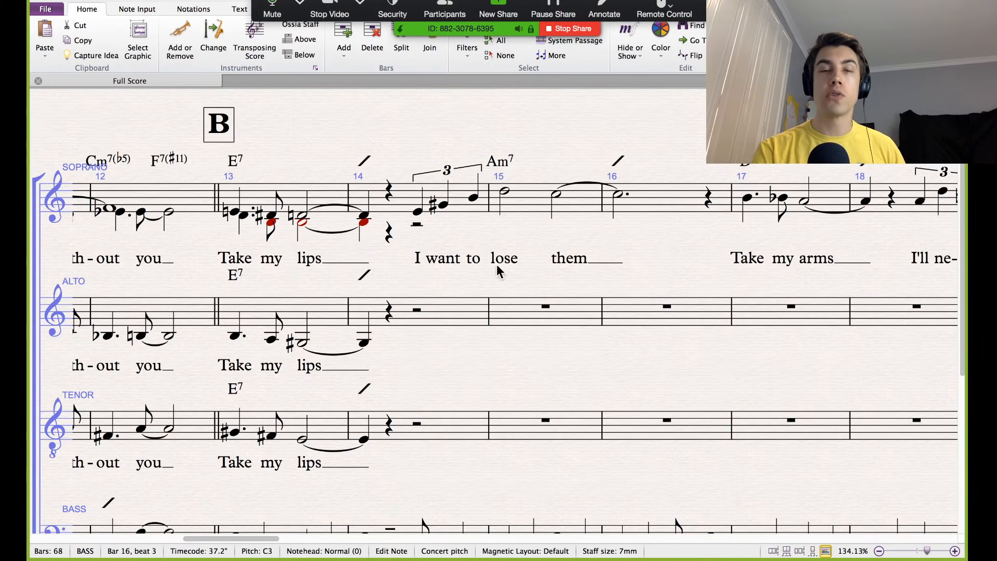
scroll(394, 211, down, 2)
scroll(395, 211, left, 1)
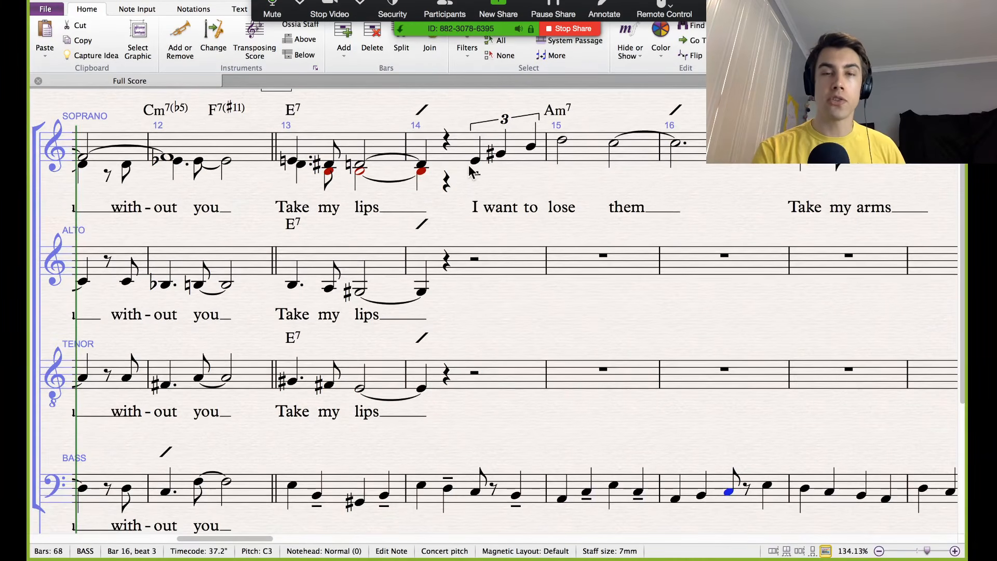
scroll(489, 203, up, 2)
scroll(489, 204, right, 1)
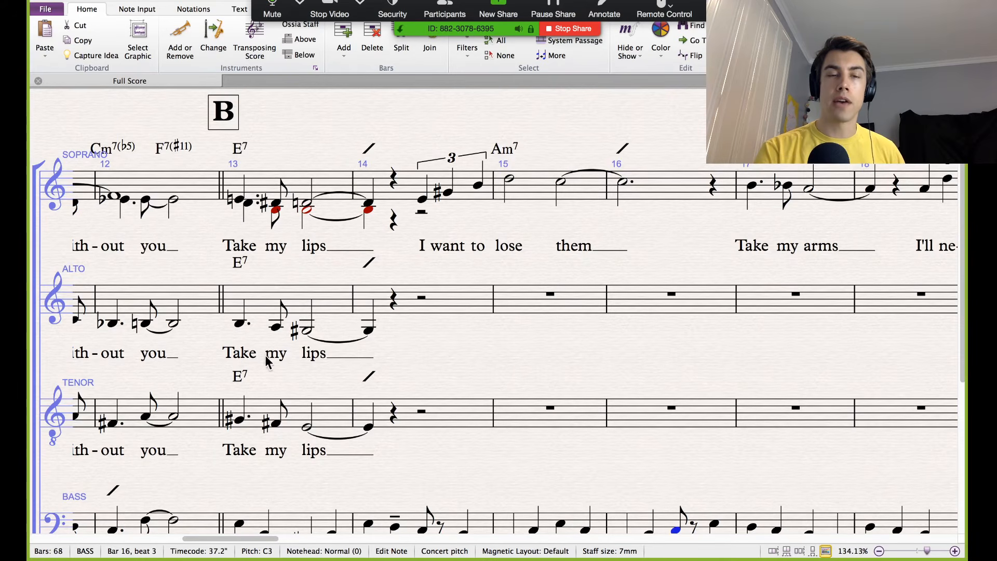
Step: Build the chord G#3, B3, D4, E4 on the first soprano triplet note at beat 3 of bar 14
click(423, 198)
click(423, 198)
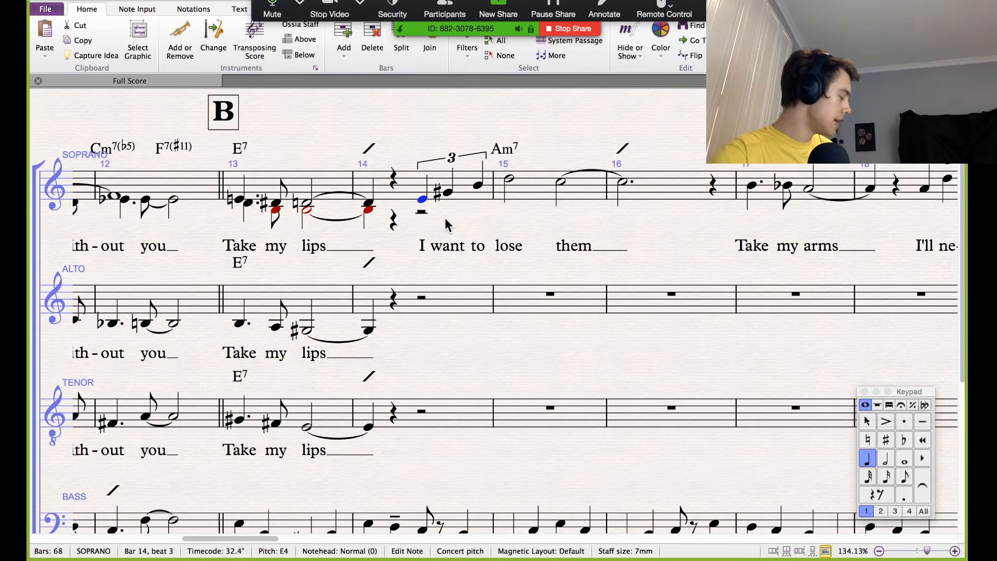
key(n)
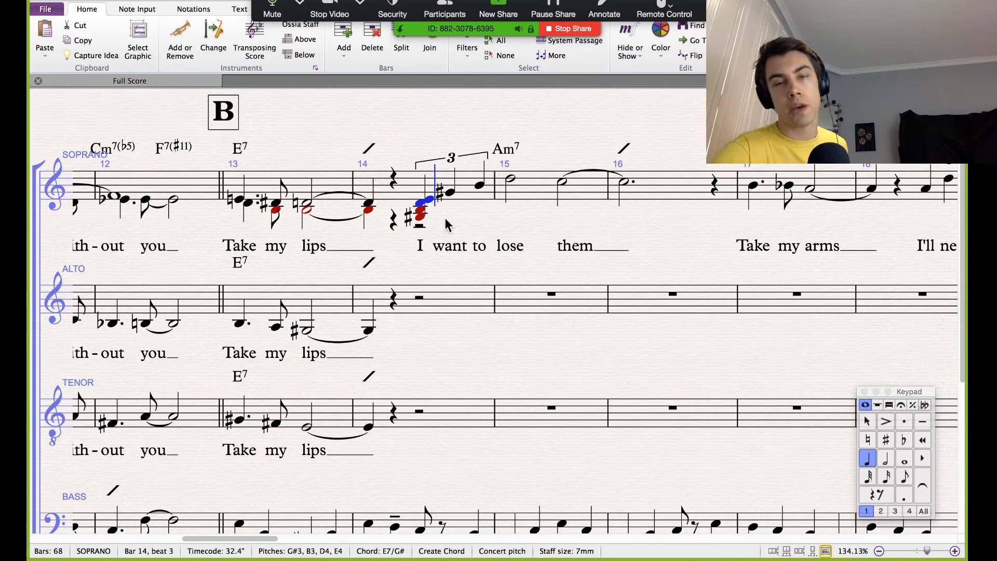
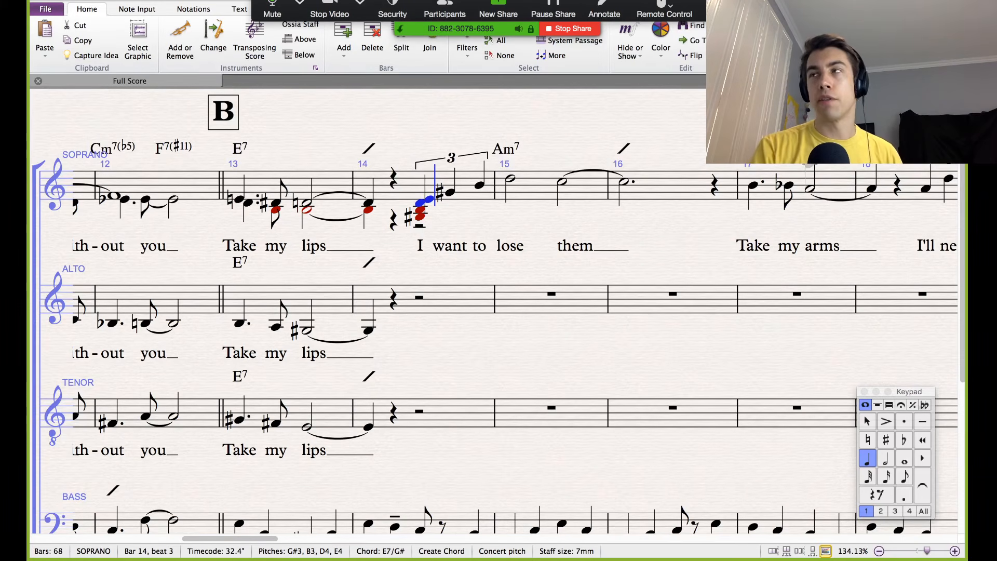
key(super+Tab)
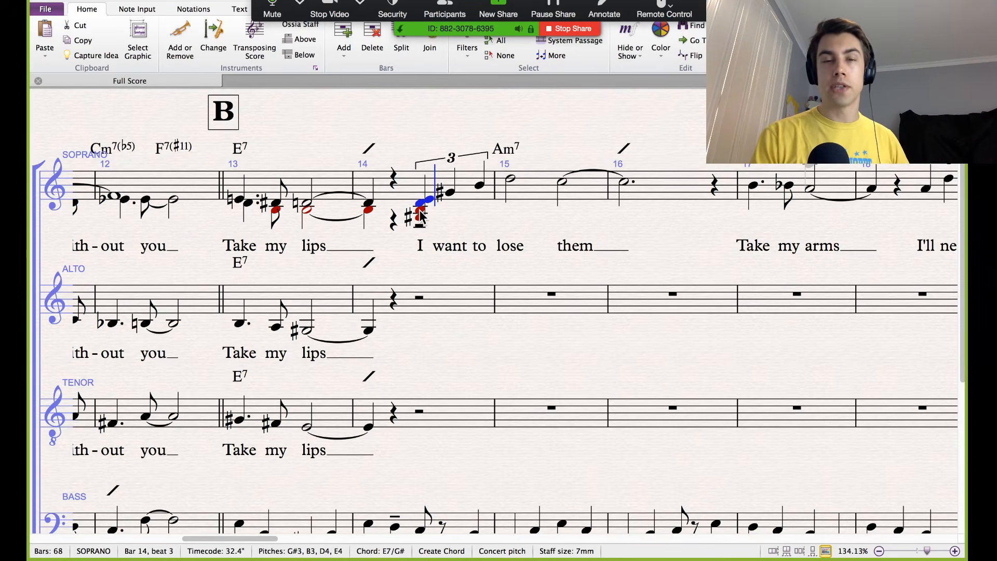
key(super+alt+k)
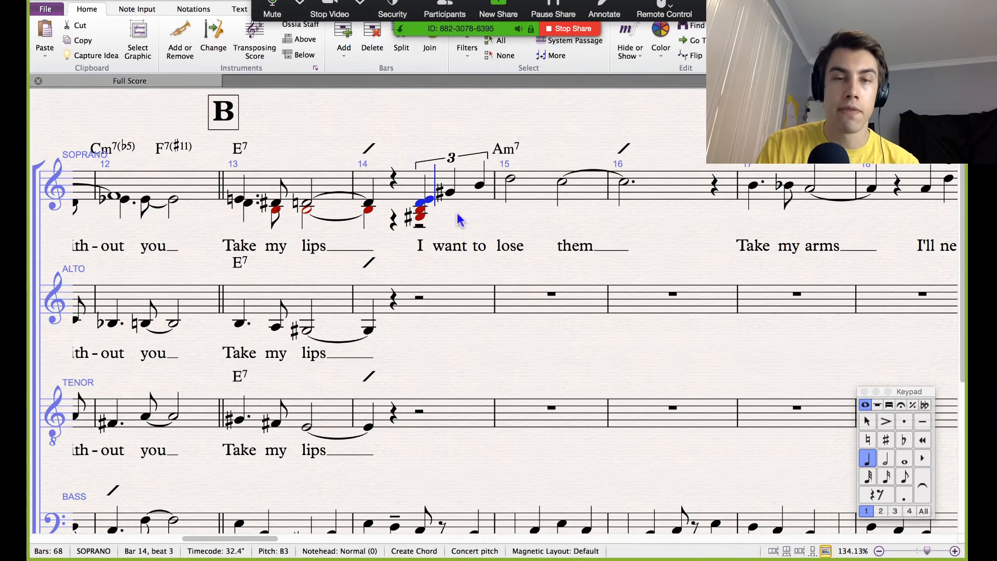
key(Escape)
key(Escape)
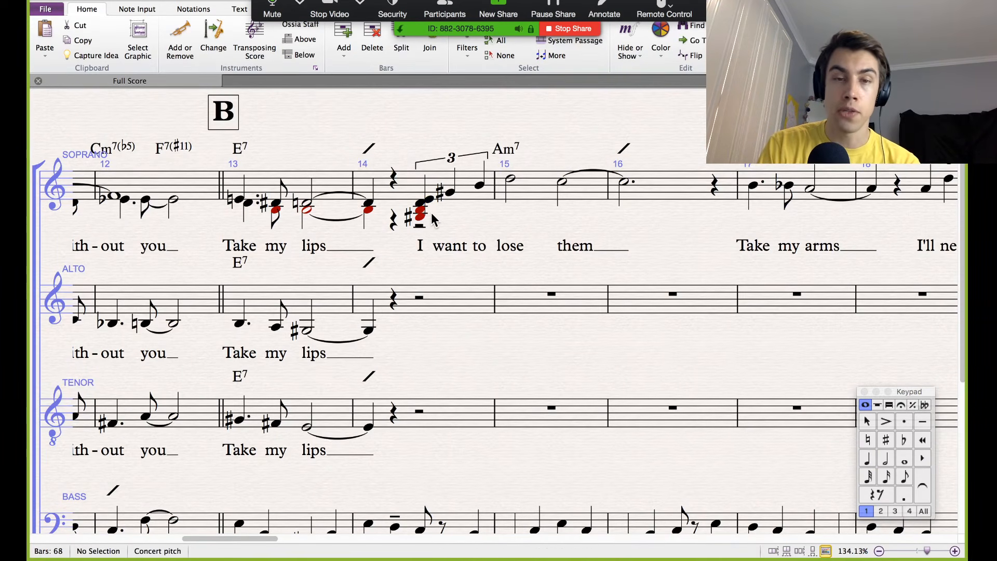
Step: Change the B3 in the first triplet chord of bar 14 to A#3
click(419, 212)
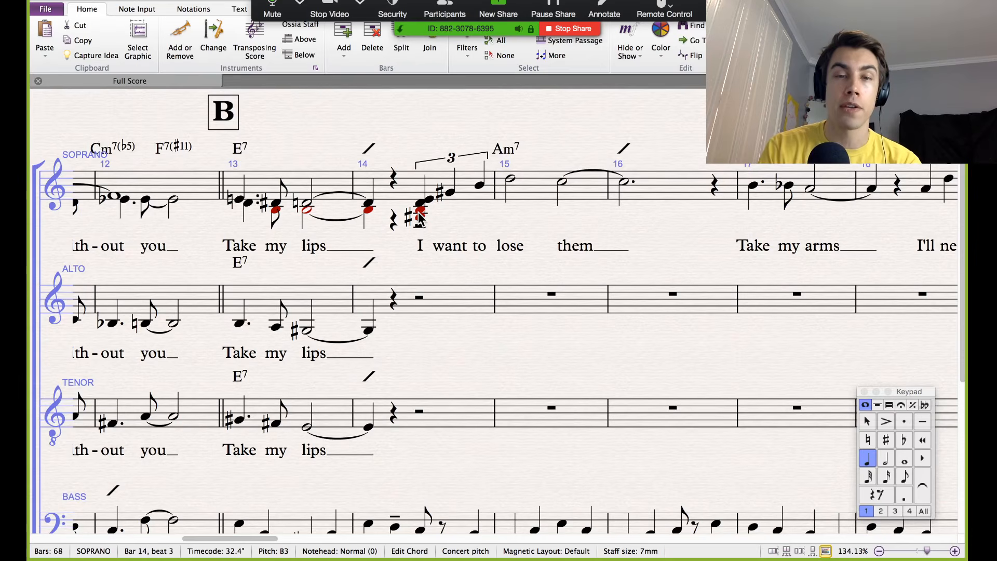
key(Down)
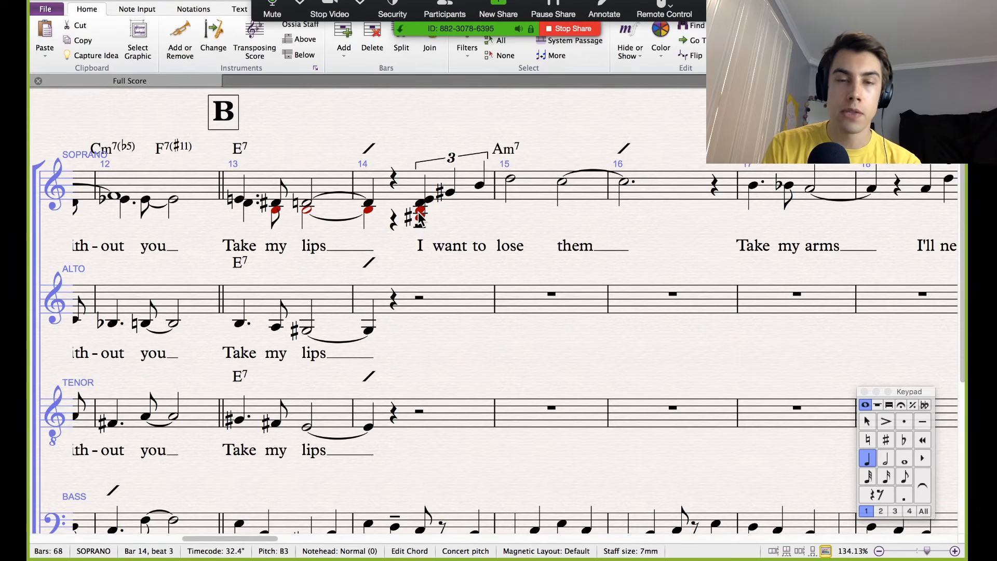
key(Down)
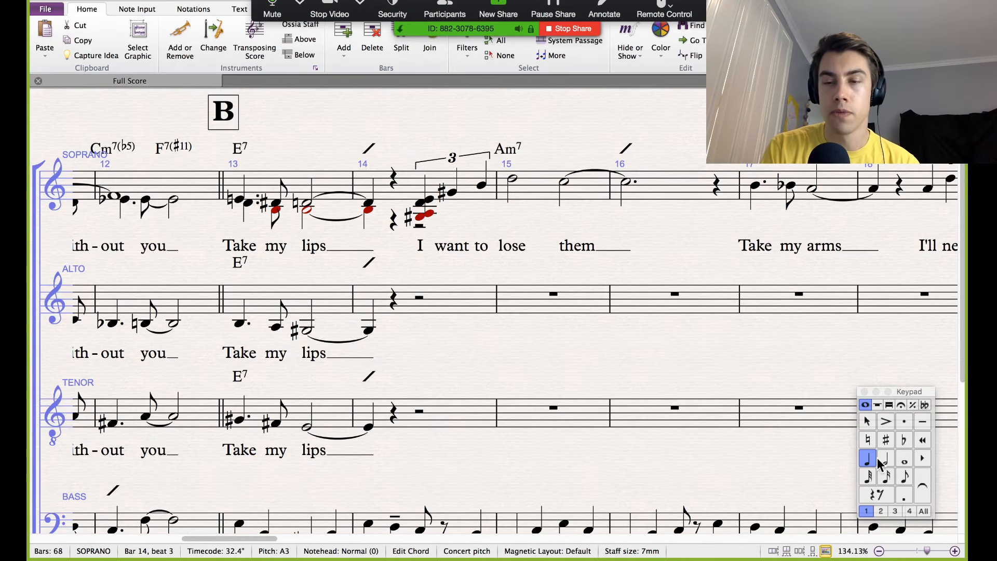
click(886, 440)
Step: Build chords on the remaining soprano triplet notes of bar 14: A#3, D4, E4, G#4, followed by D4, E4, G#4, B4
key(Left)
key(Left)
key(Right)
key(Right)
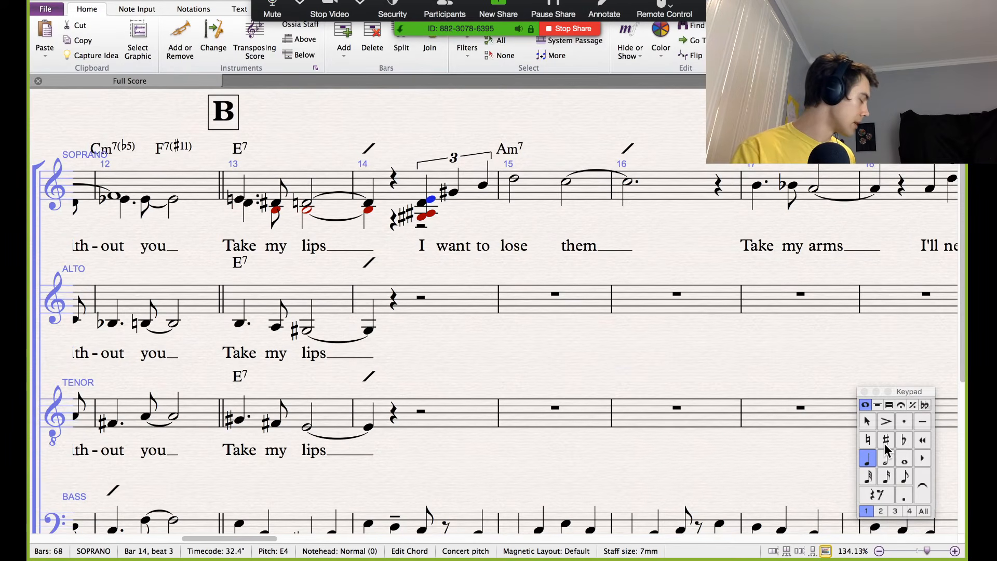
key(Right)
key(Right)
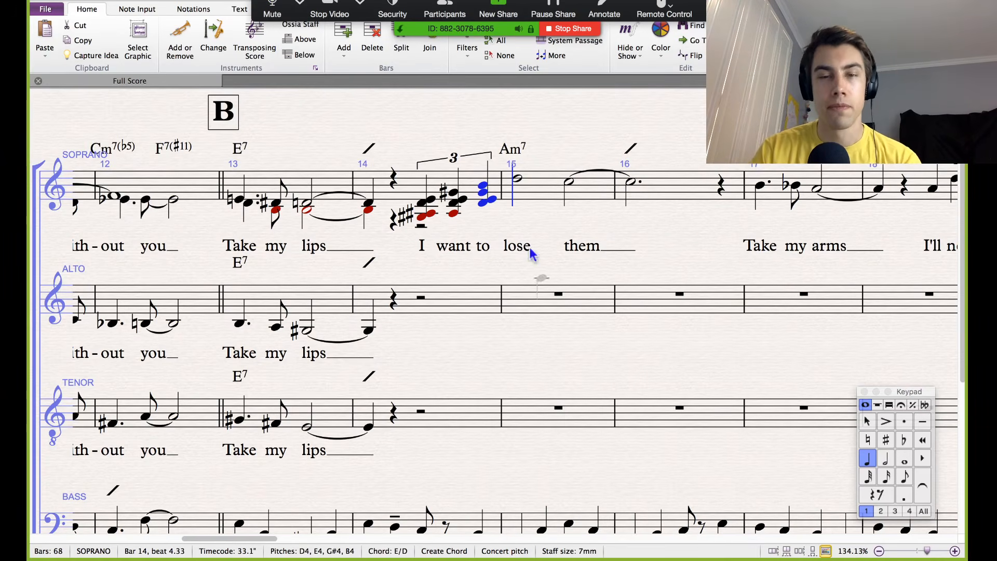
key(Escape)
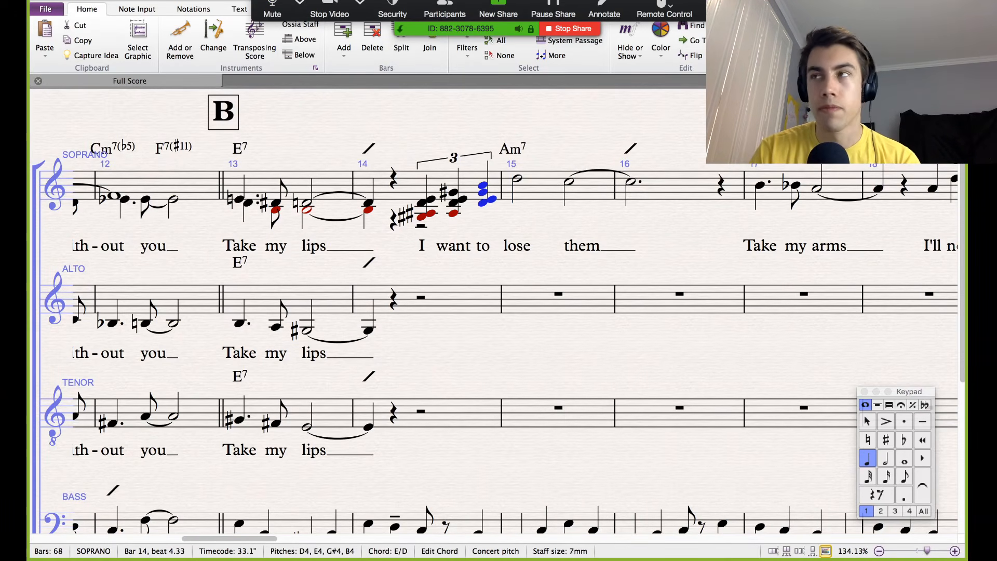
Step: Raise the E4 in the last triplet chord of bar 14 to F4
key(super+Tab)
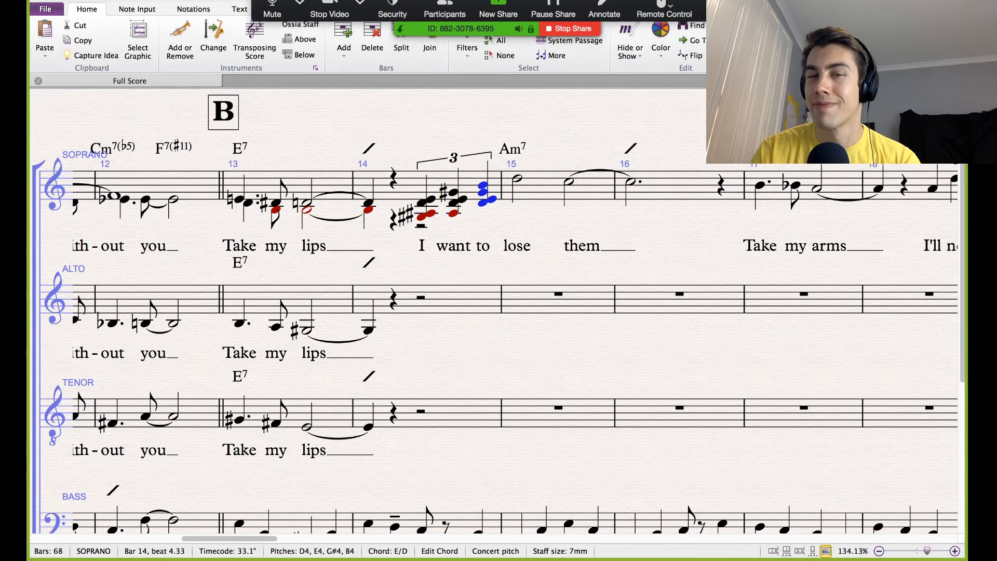
click(509, 215)
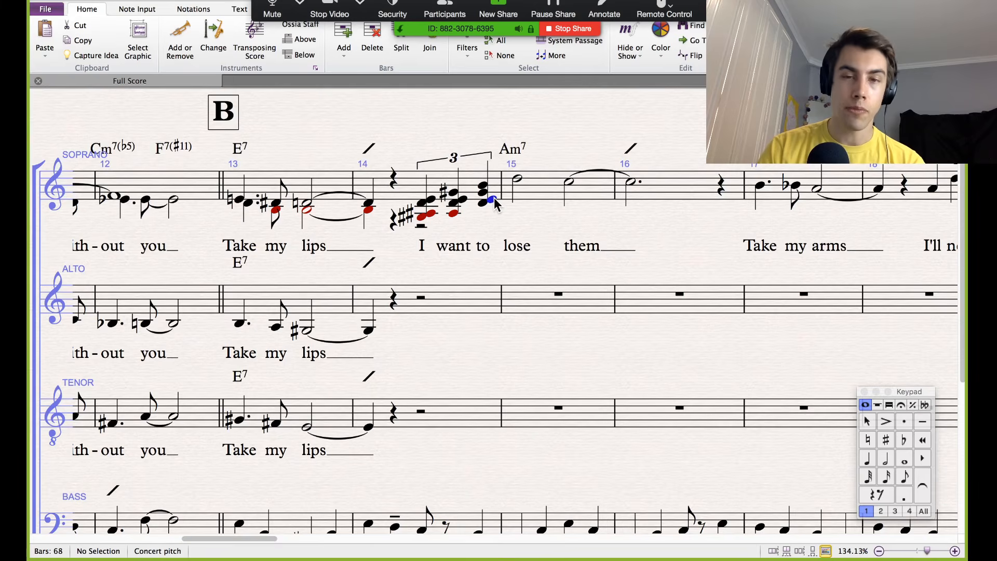
click(493, 198)
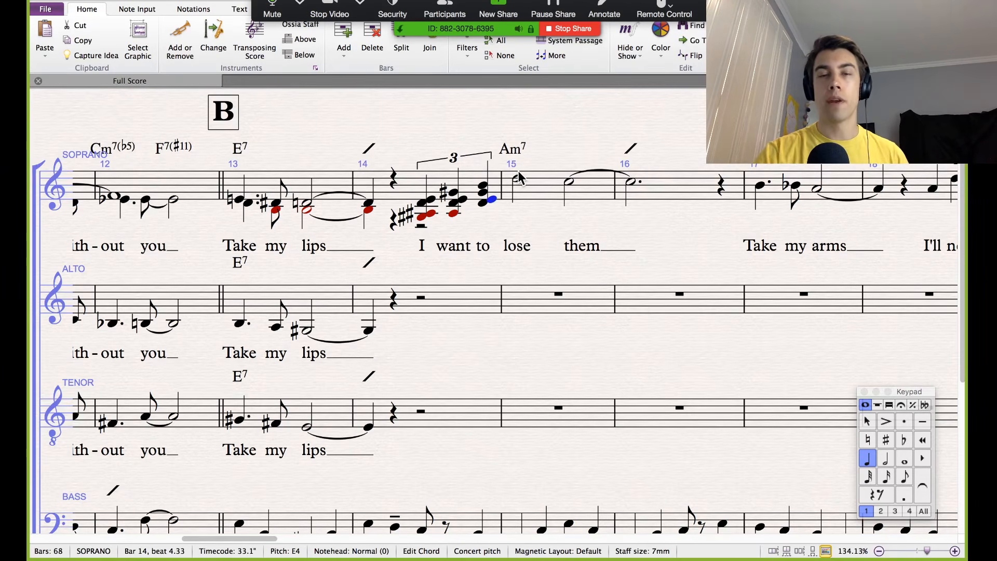
key(Up)
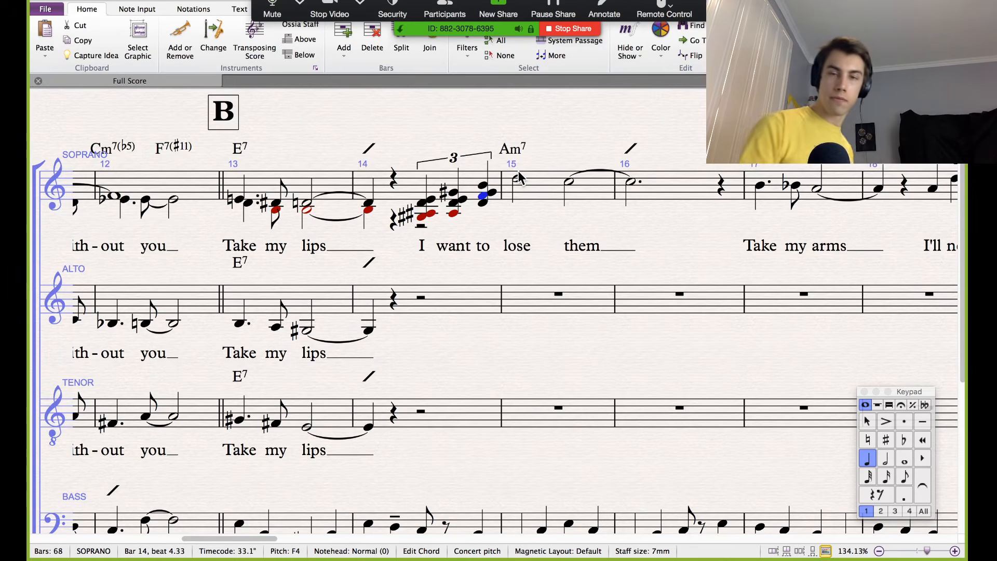
click(512, 126)
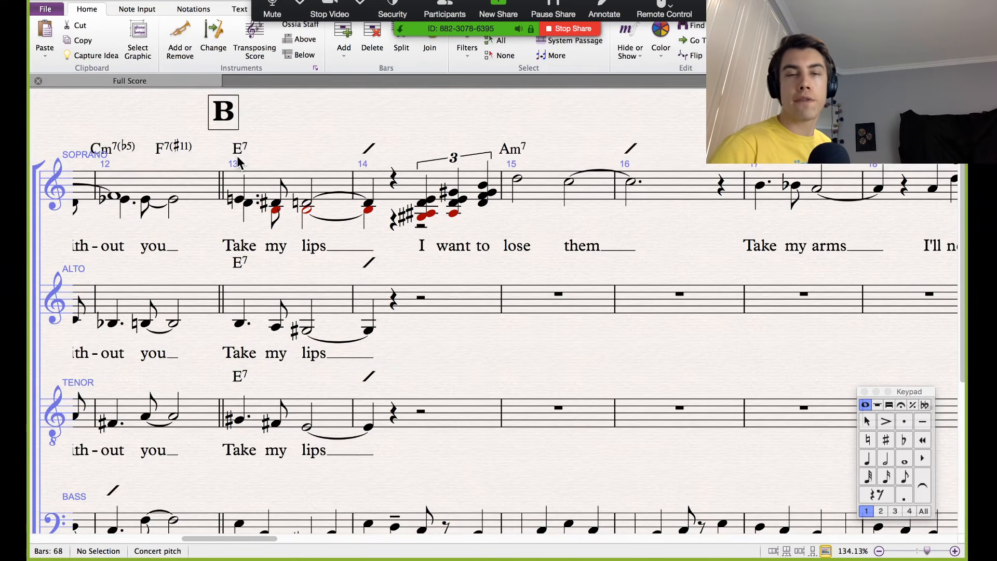
Step: Cut the three triplet chords and their lyrics from the soprano staff at beat 3 of bar 14
scroll(444, 322, down, 4)
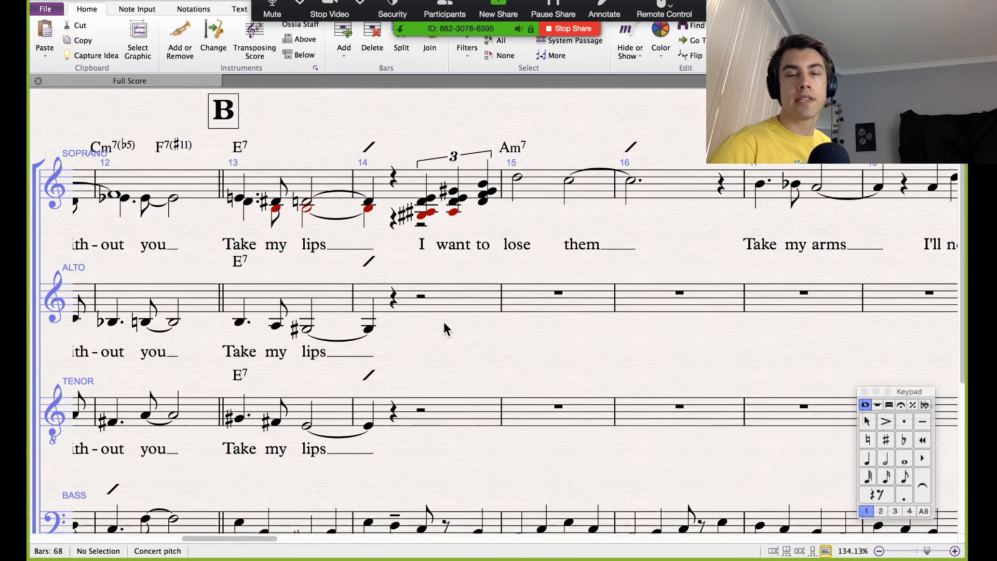
scroll(444, 322, up, 3)
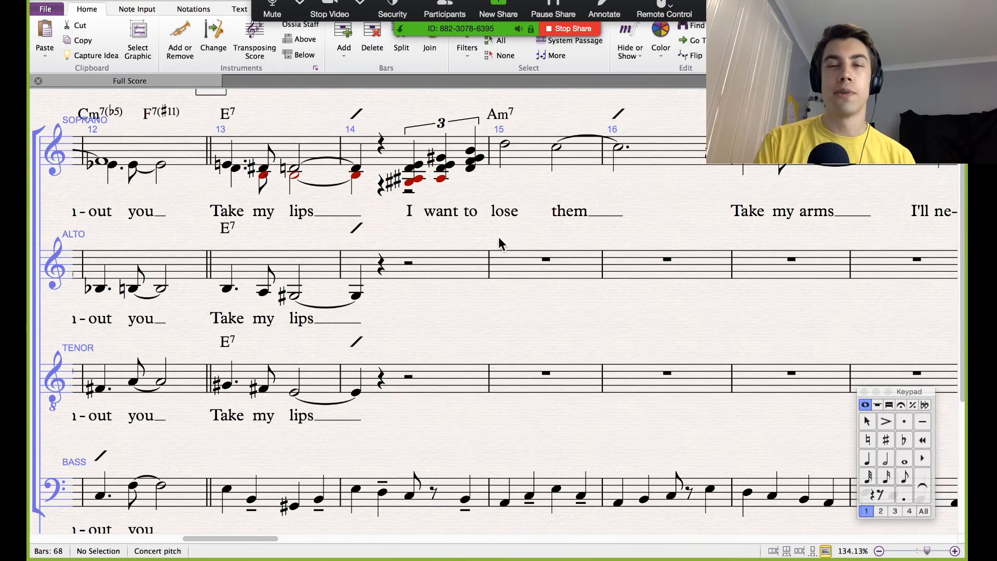
click(471, 161)
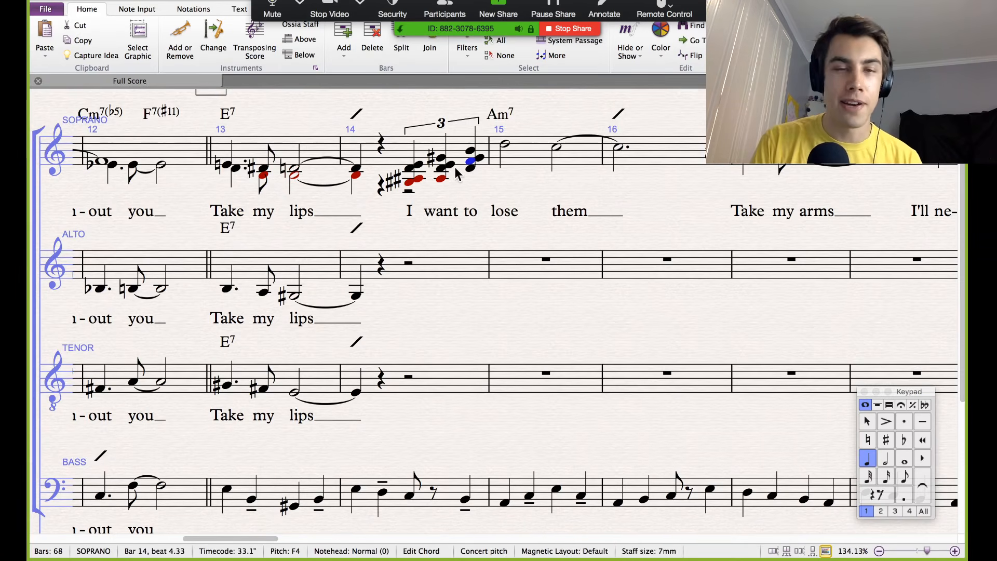
shift+click(415, 173)
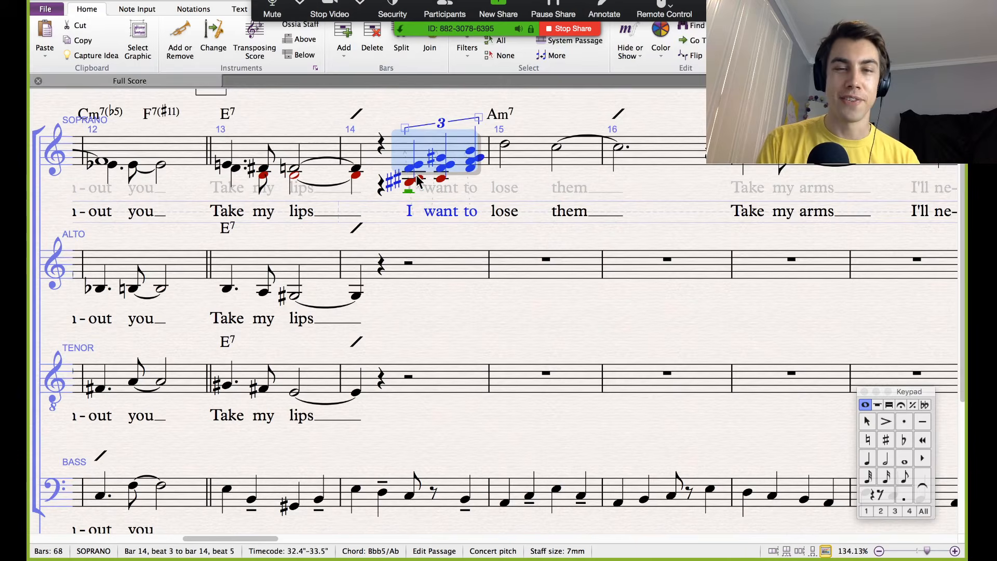
key(Escape)
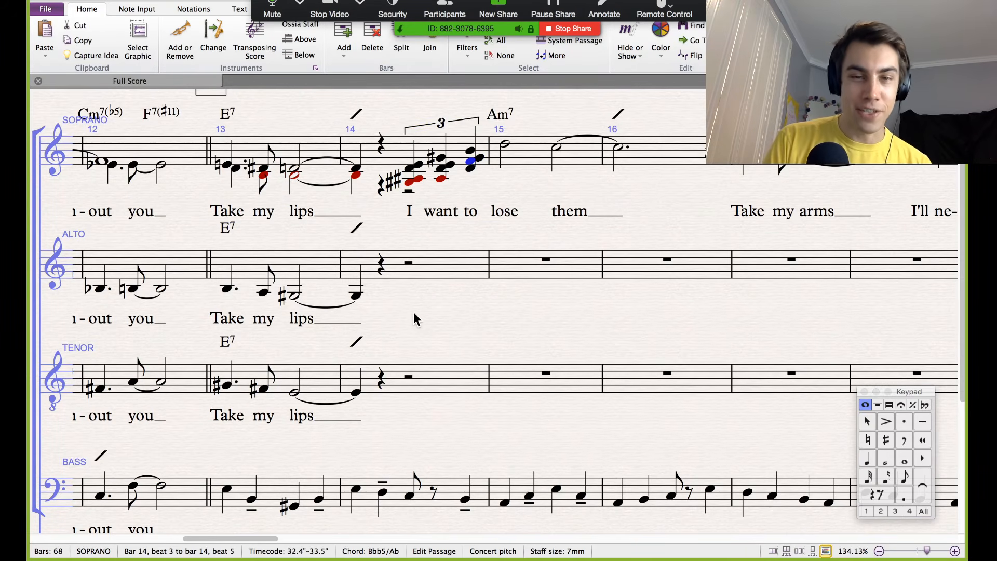
shift+click(415, 168)
key(Delete)
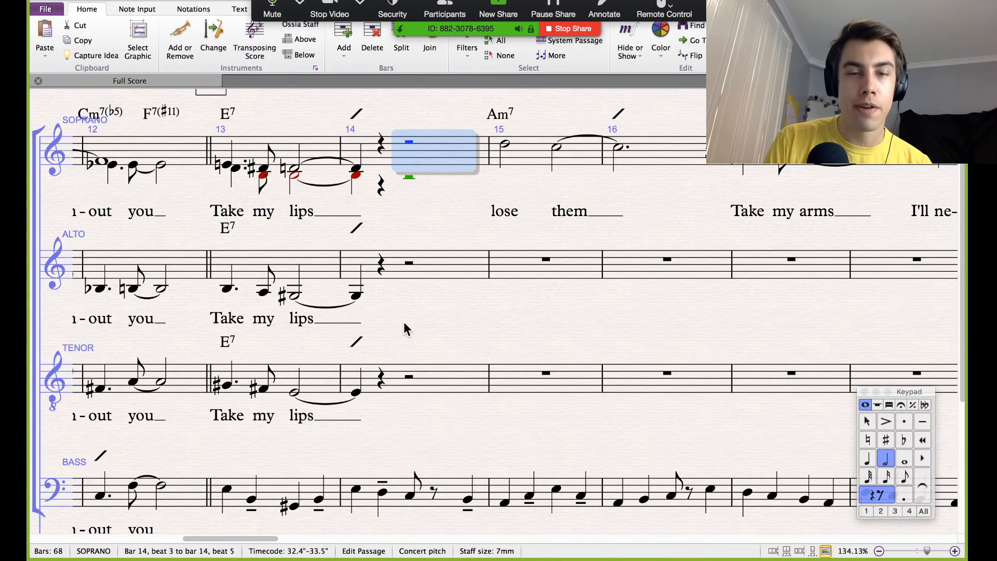
Step: Arrange the cut triplet chords across the soprano, alto and tenor staves from beat 3 of bar 14
shift+click(411, 379)
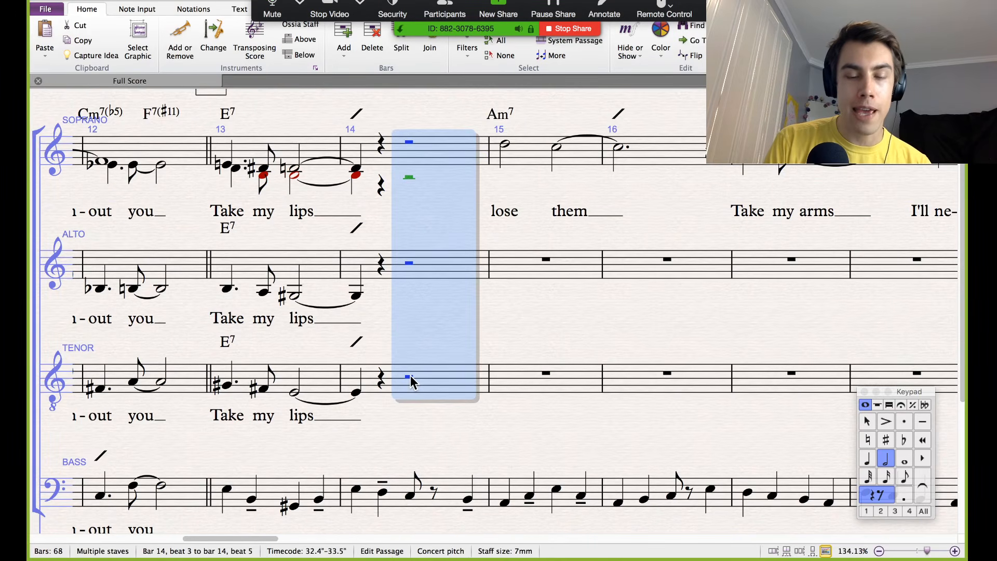
key(super+shift+v)
click(678, 372)
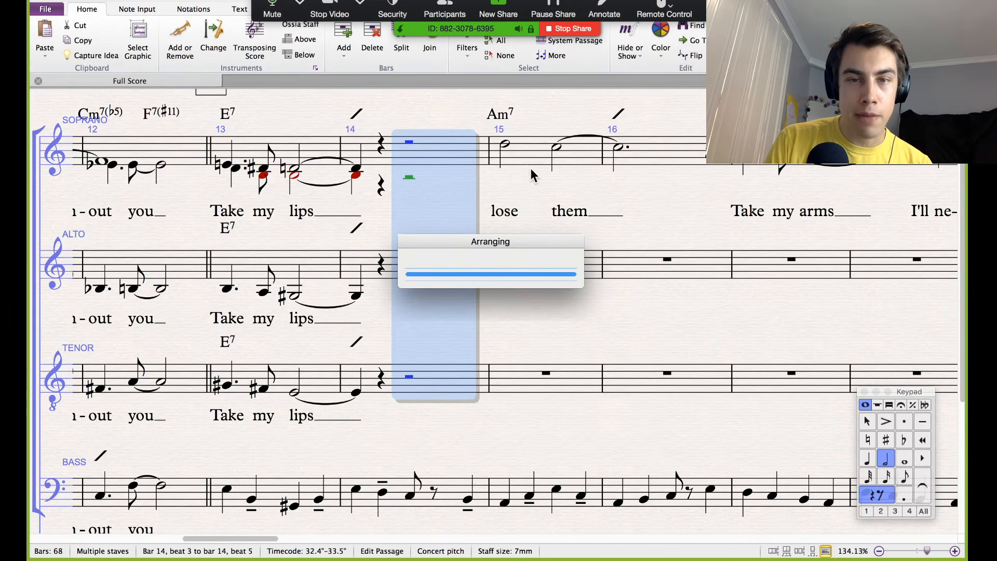
Step: Harmonise the soprano notes D5 and C5 in bars 15 and 16 with E4, G4 and A4 beneath each
click(503, 145)
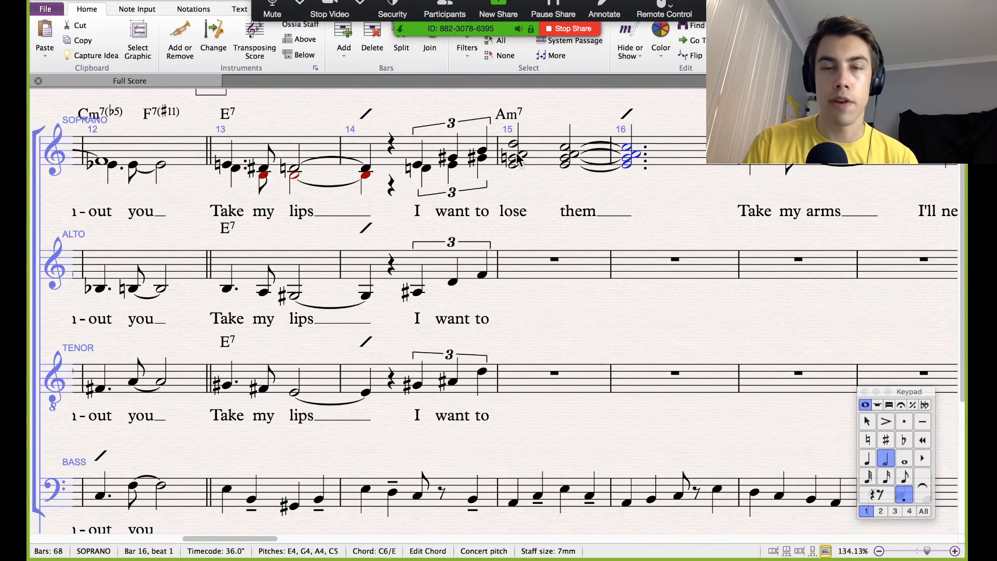
Step: Cut the soprano chords in bars 15 and 16 and distribute them across the soprano, alto and tenor staves with the Standard Arrangement style
shift+click(518, 158)
key(Delete)
shift+click(541, 376)
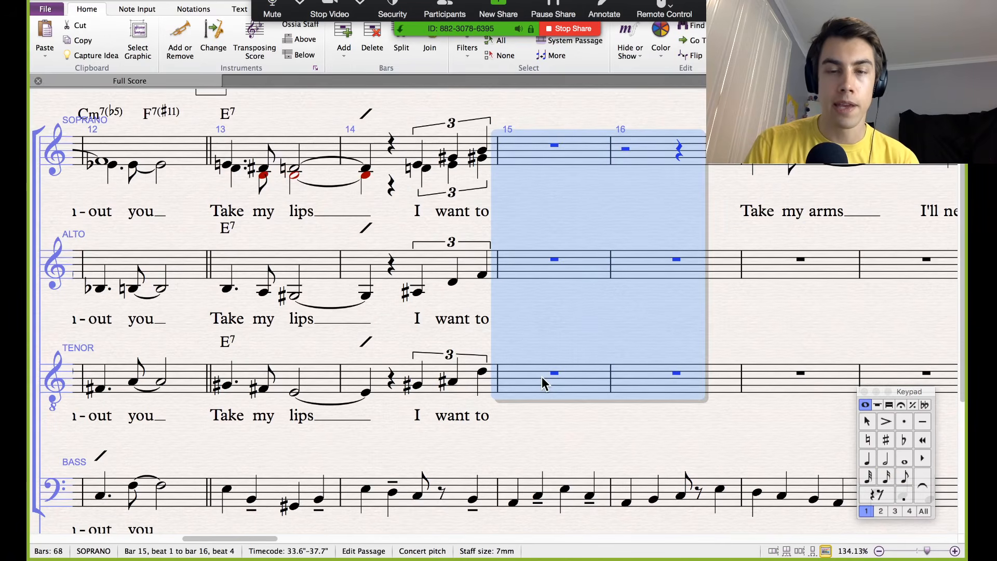
key(super+shift+v)
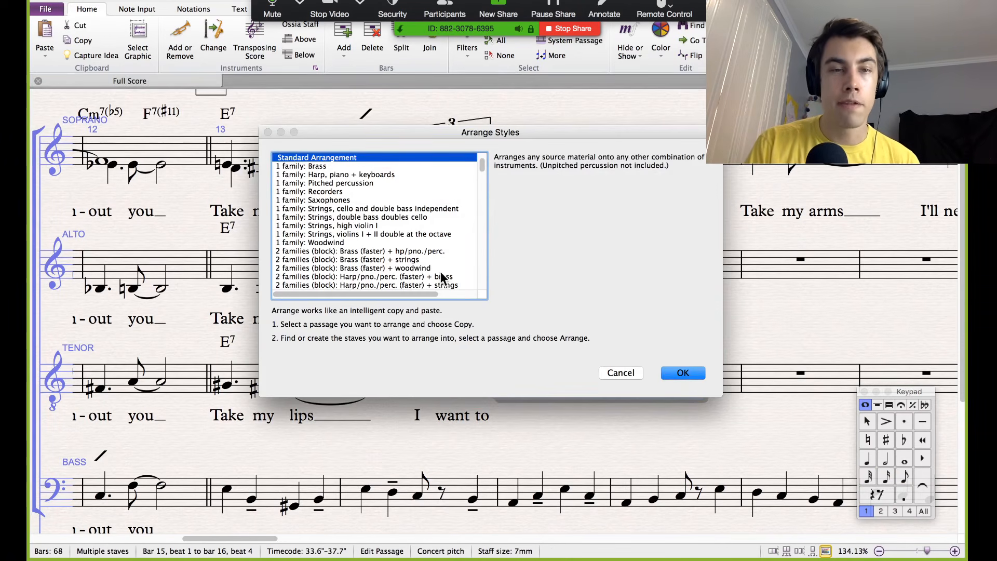
click(669, 376)
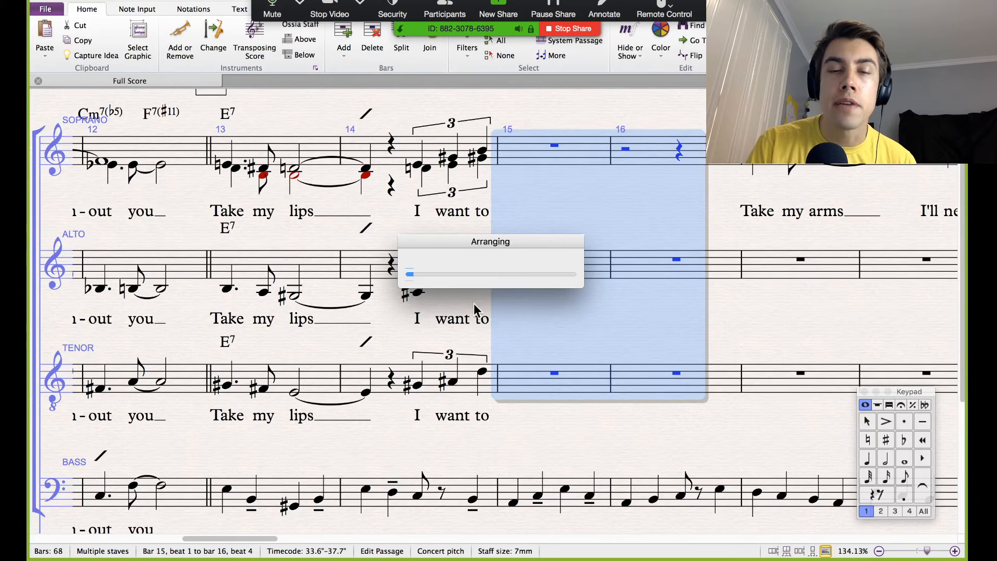
click(680, 323)
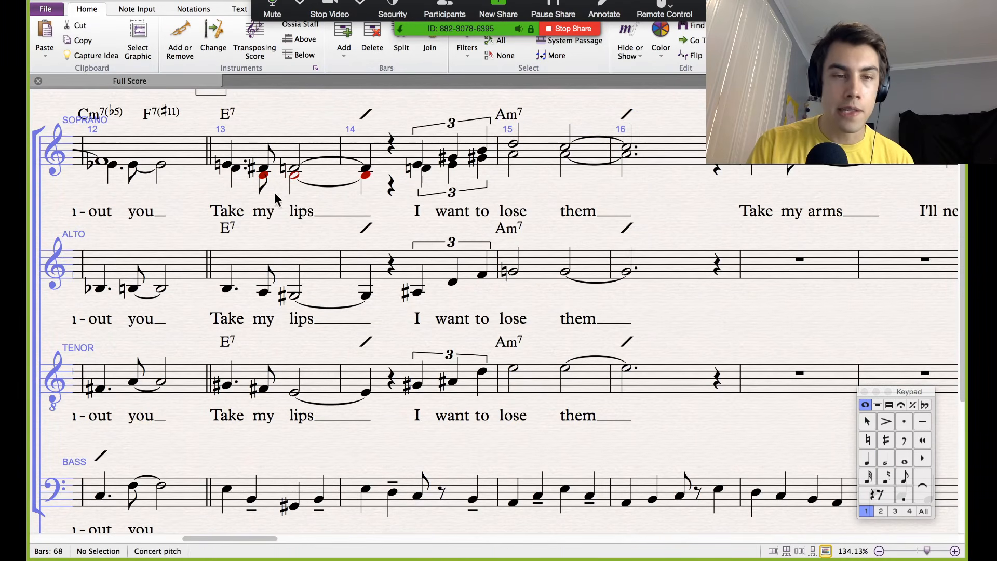
Step: Play back the score from the start of bar 13 to hear the distributed voicings through bar 15
click(228, 166)
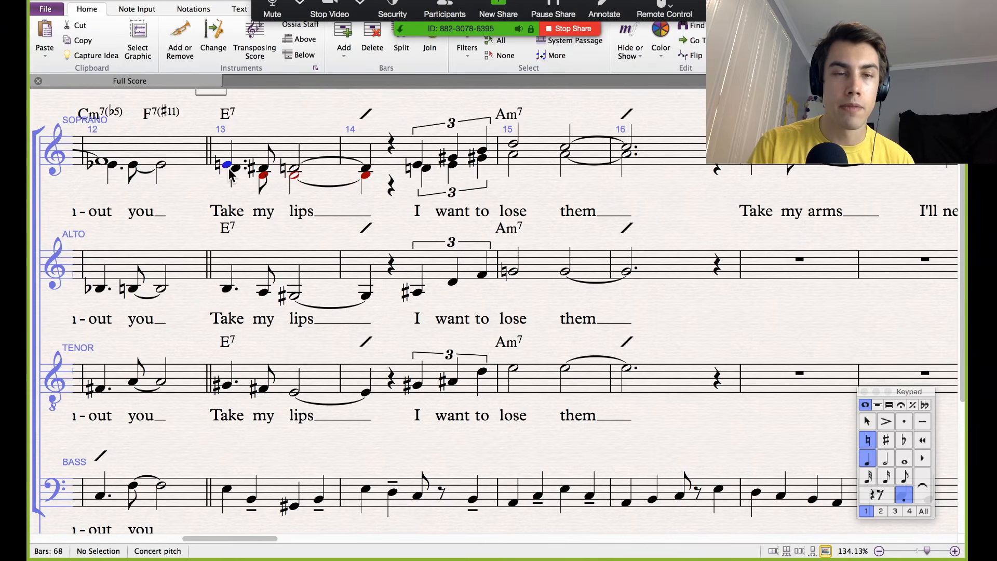
scroll(282, 228, down, 3)
key(p)
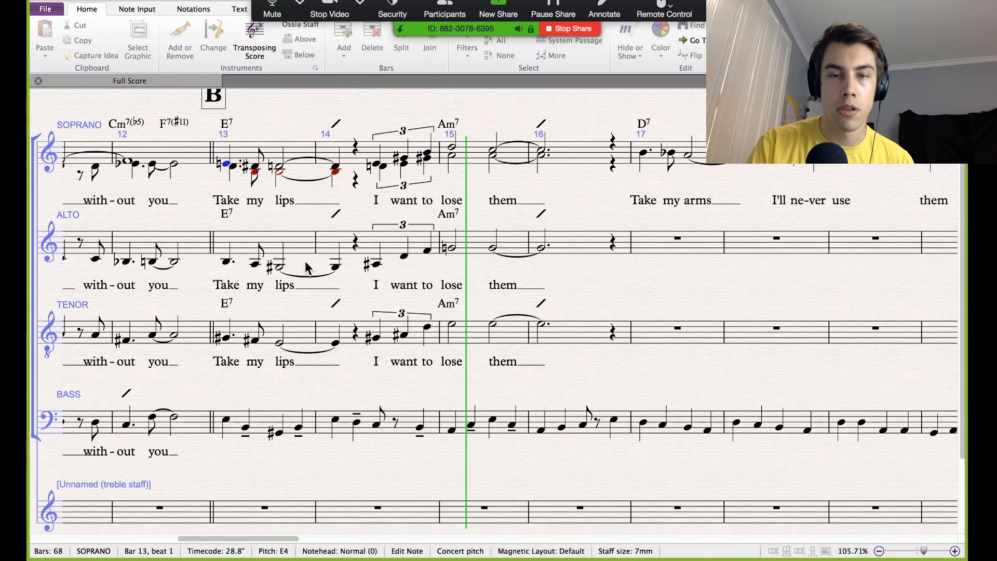
key(super+equal)
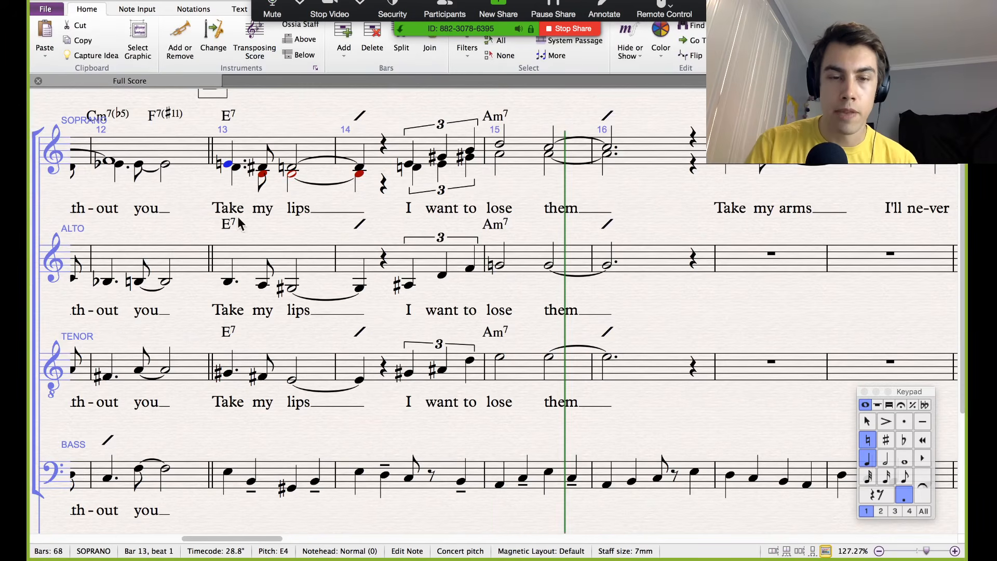
Step: Play back bar 14 from the soprano, alto and tenor staves to check how its triplet chords lead into bar 15
click(373, 369)
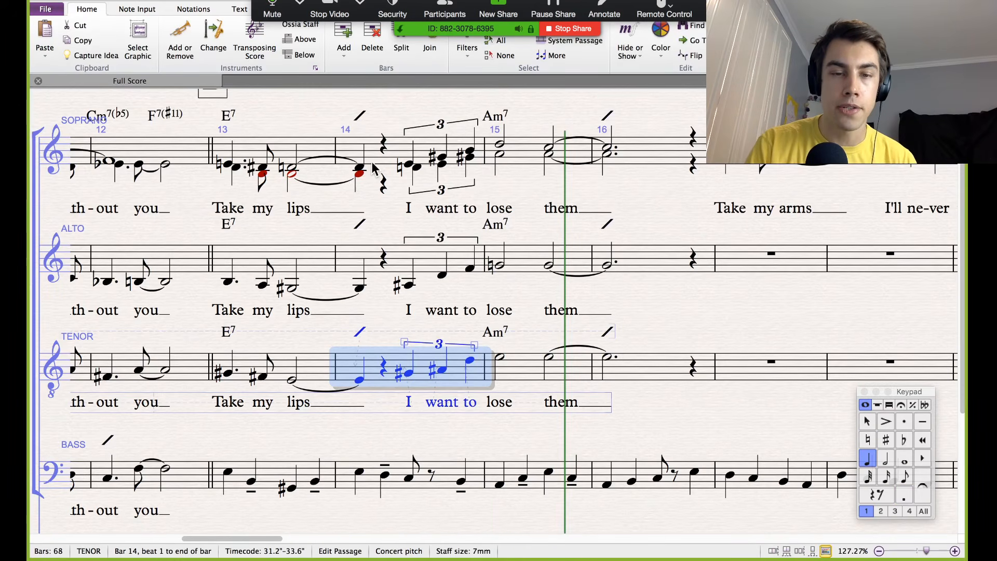
shift+click(373, 168)
key(super+minus)
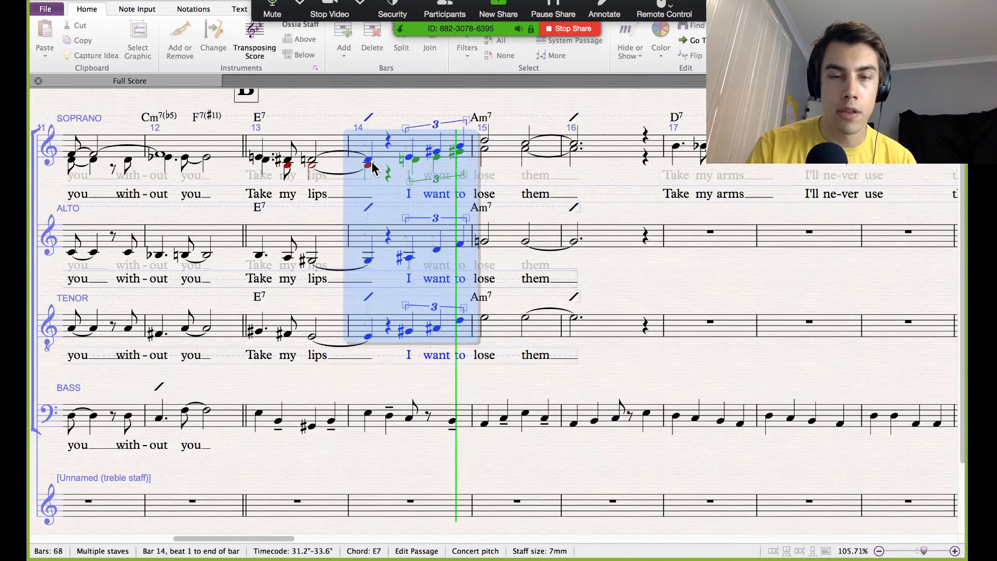
key(super+equal)
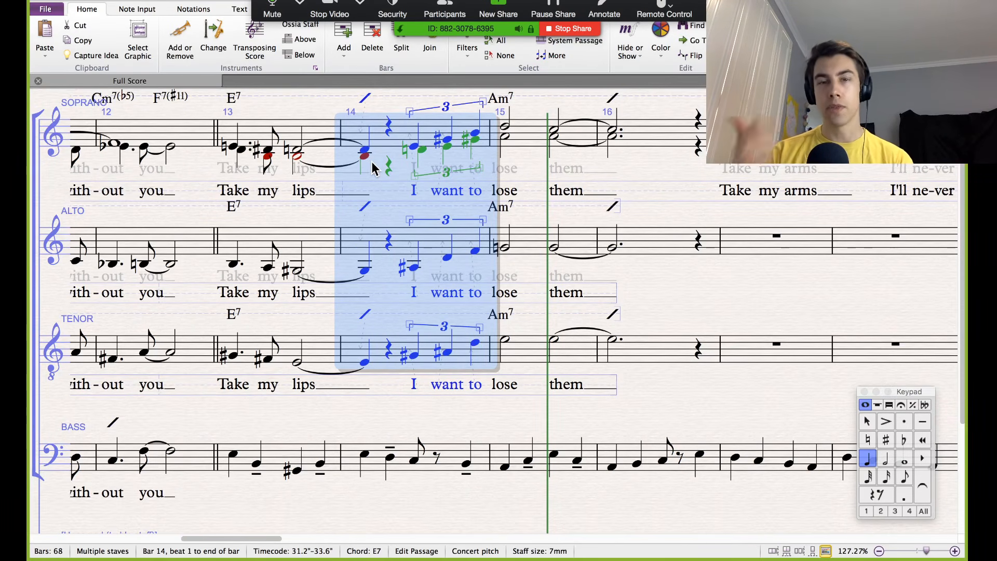
key(p)
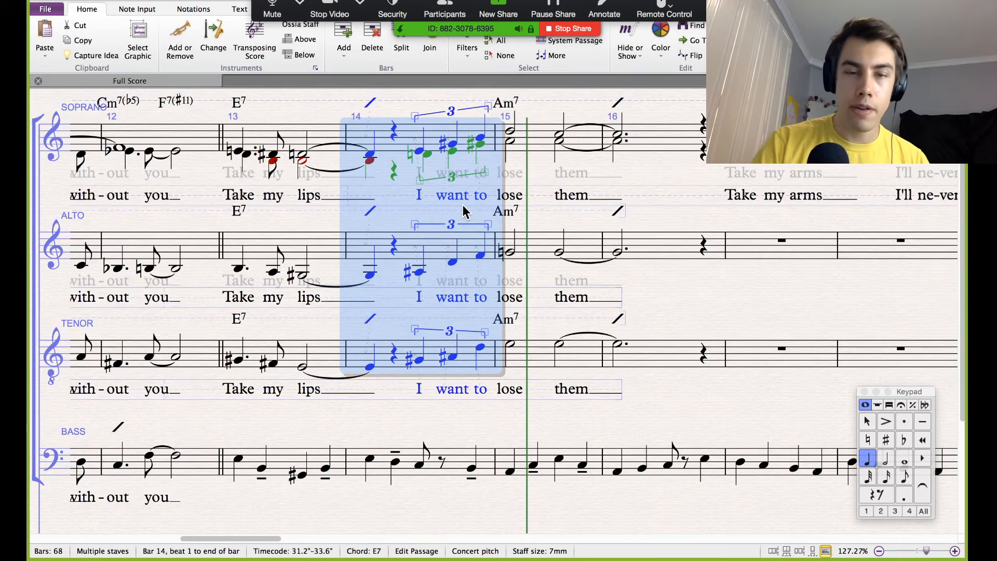
key(Escape)
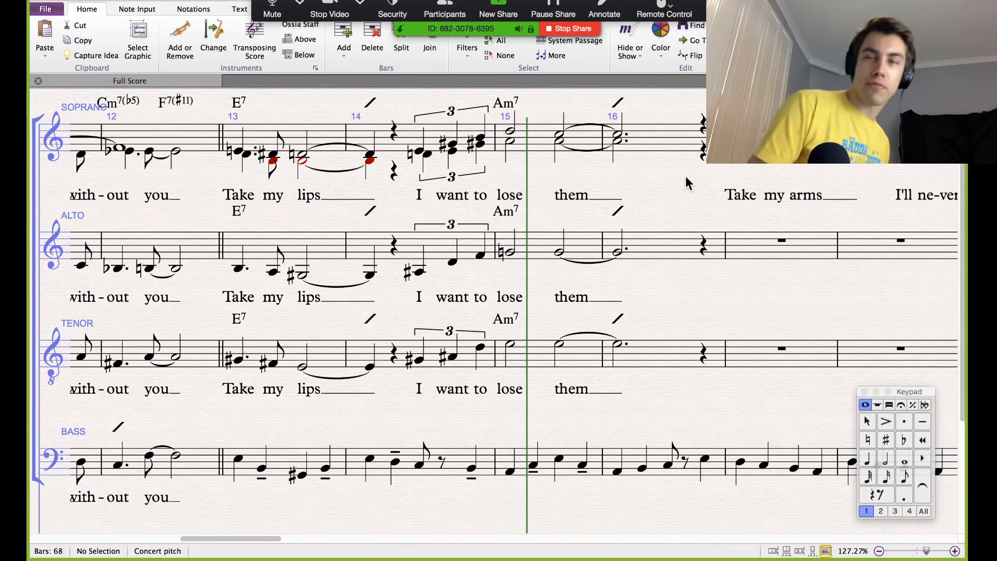
key(super+Tab)
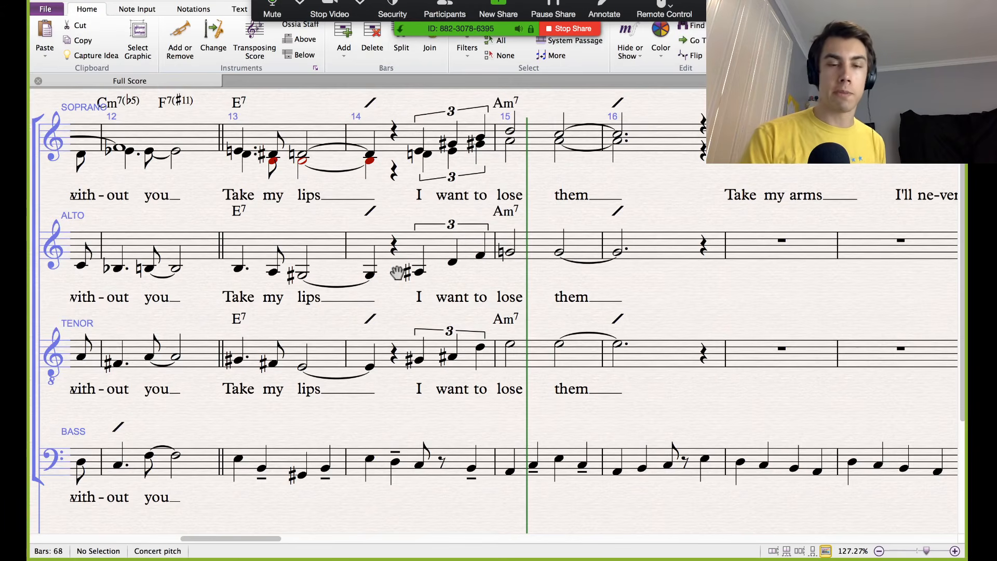
click(446, 275)
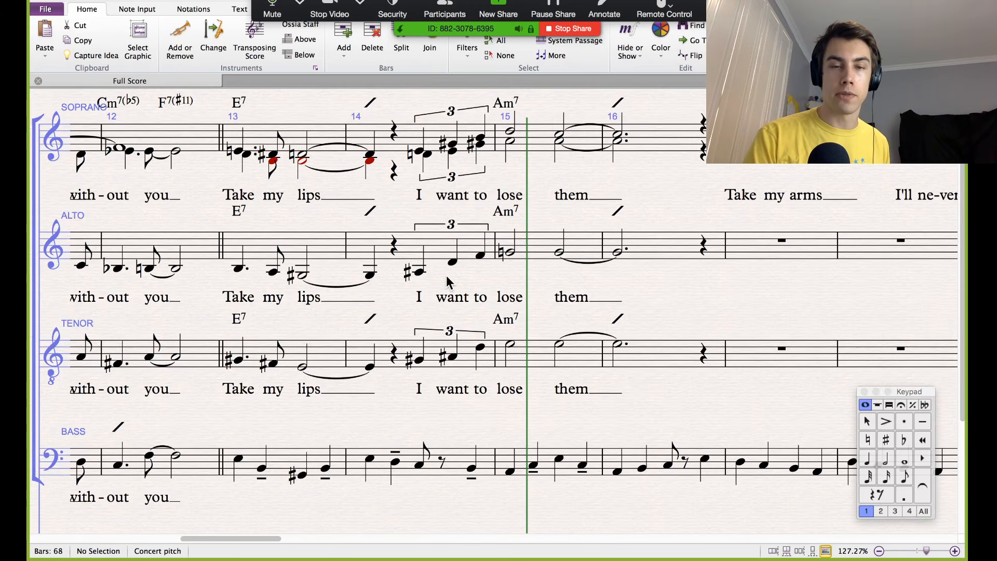
Step: Raise the first note of the alto triplet in bar 14 to B3
click(418, 272)
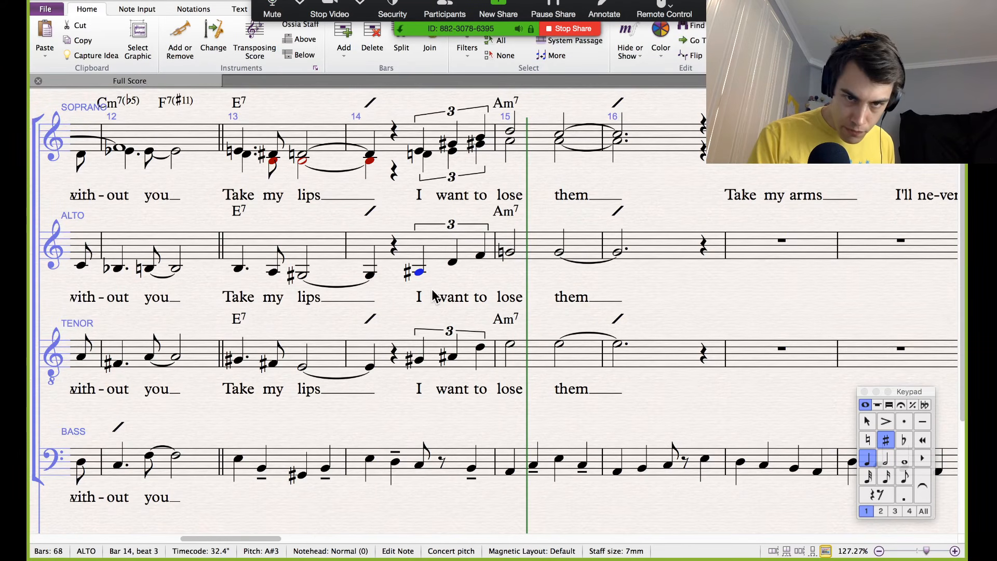
key(Up)
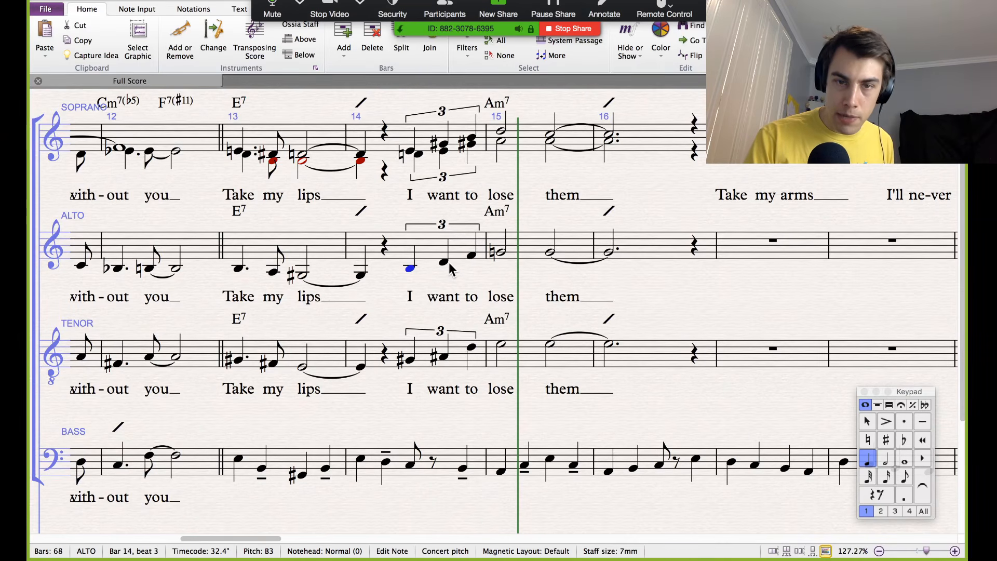
click(471, 256)
key(Right)
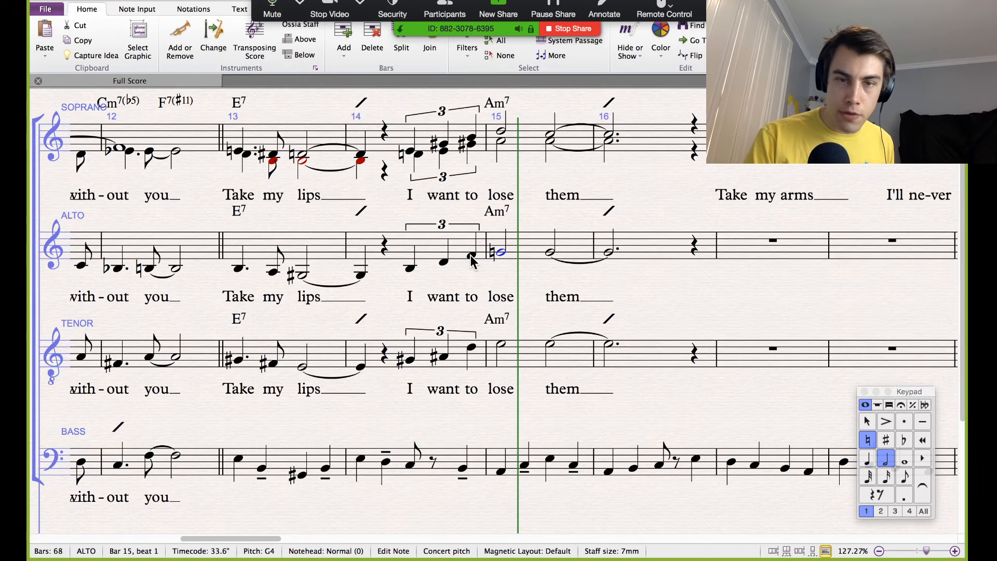
Step: Lower all the alto notes in bars 15 and 16 to E4
click(363, 278)
key(Right)
key(Right)
key(Right)
key(Right)
key(Right)
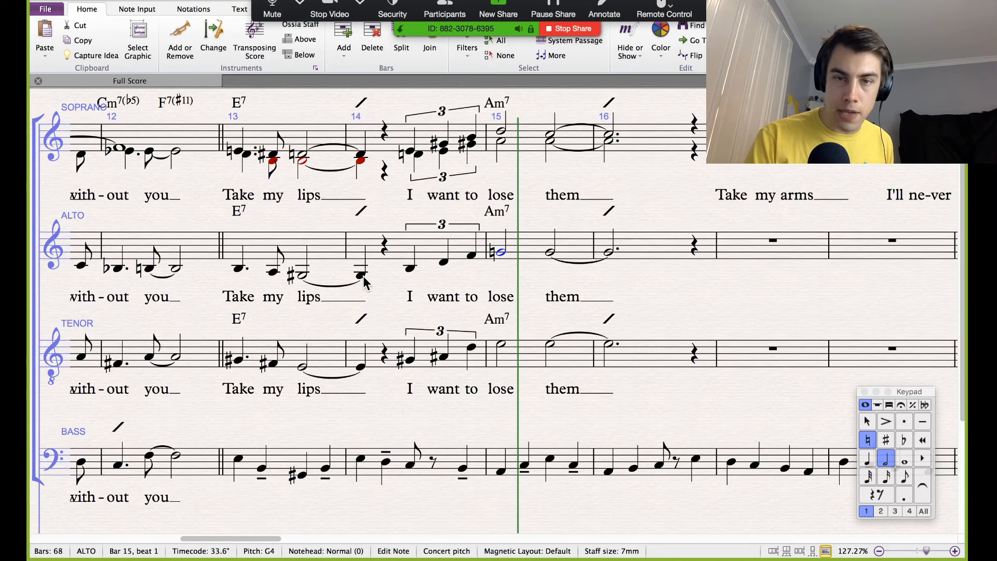
key(Down)
key(Right)
key(Down)
key(Down)
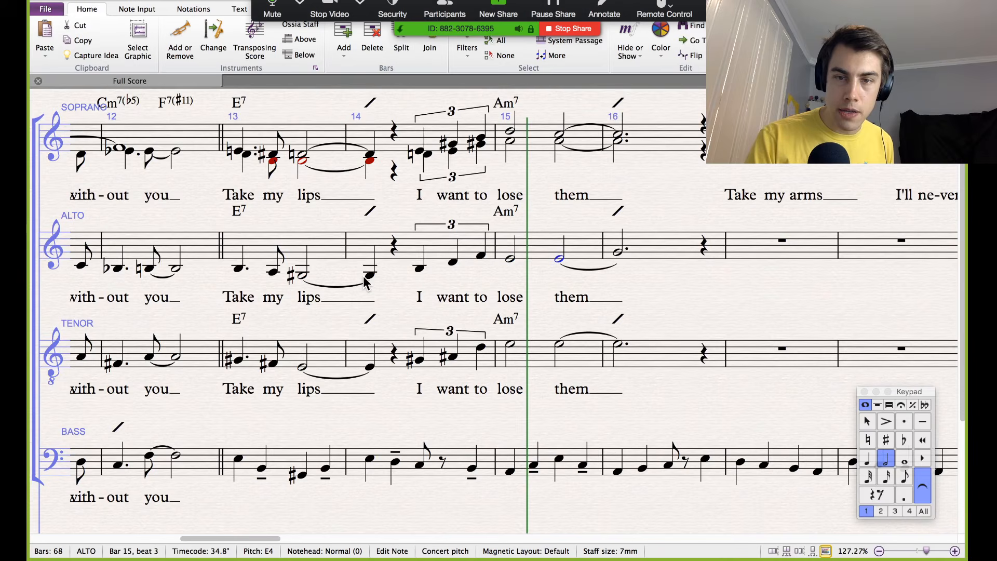
key(Right)
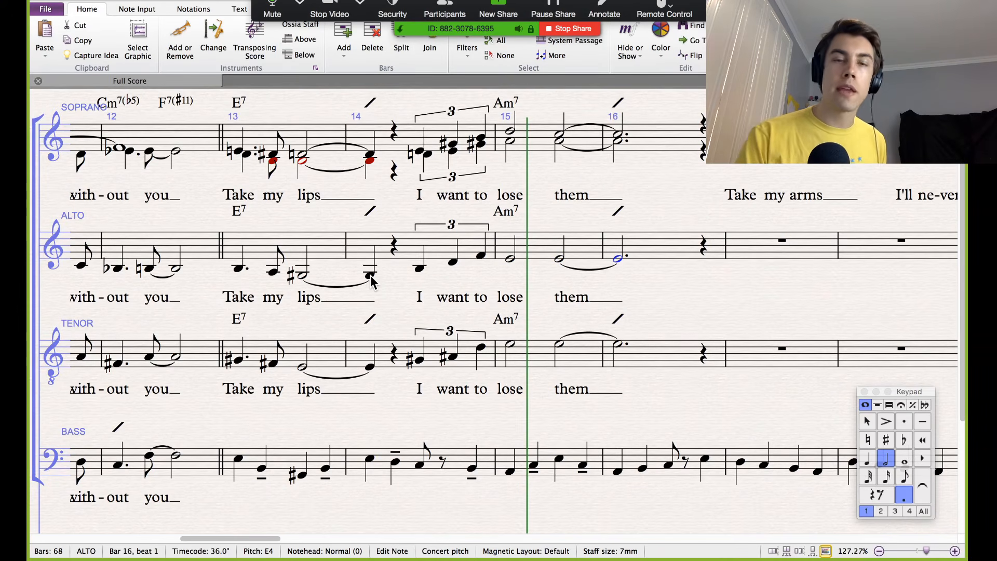
click(392, 283)
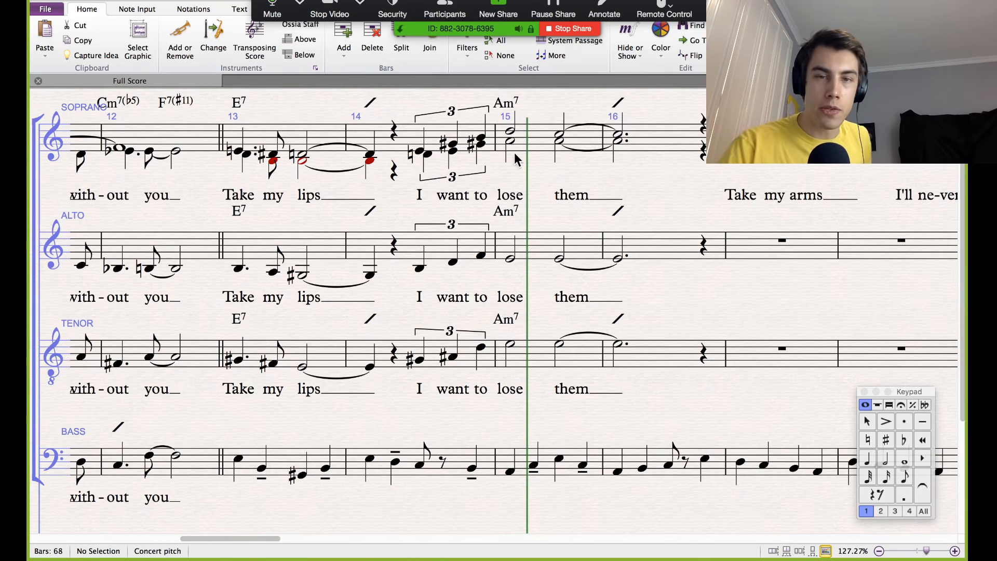
Step: Lower the second-voice soprano notes at beat 3 of bar 15 and in bar 16 to G4
click(369, 161)
key(Escape)
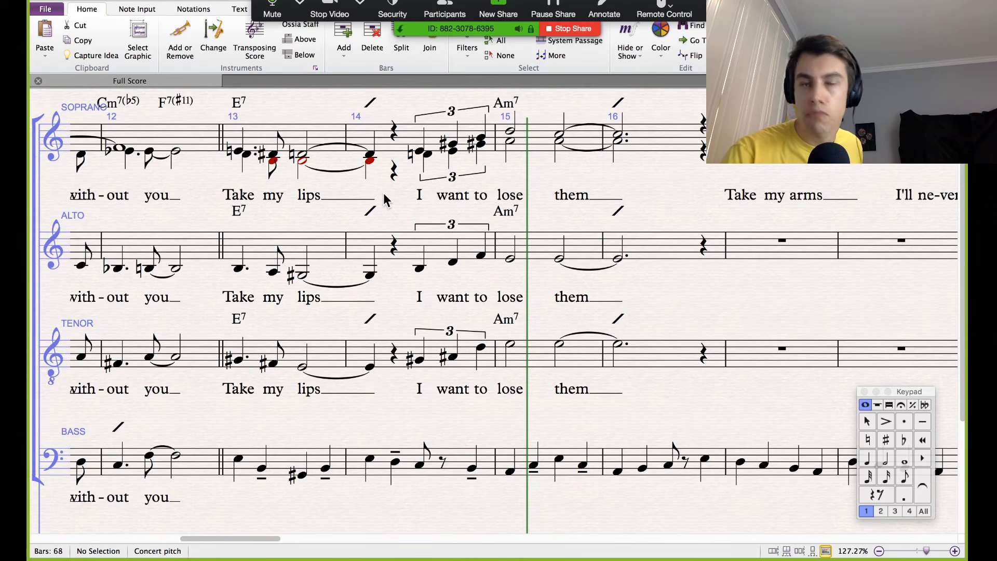
click(559, 143)
key(Down)
key(Right)
key(Down)
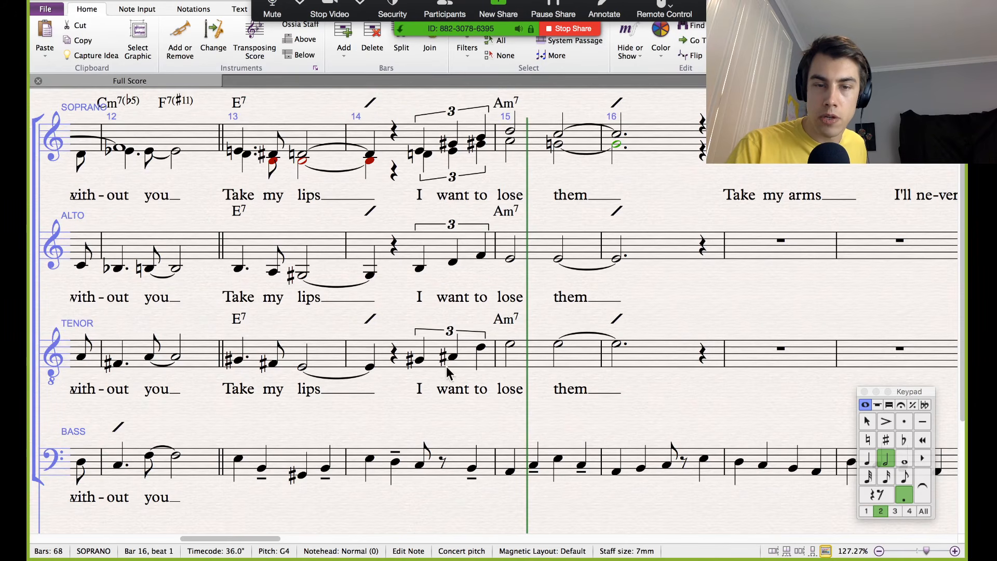
key(Escape)
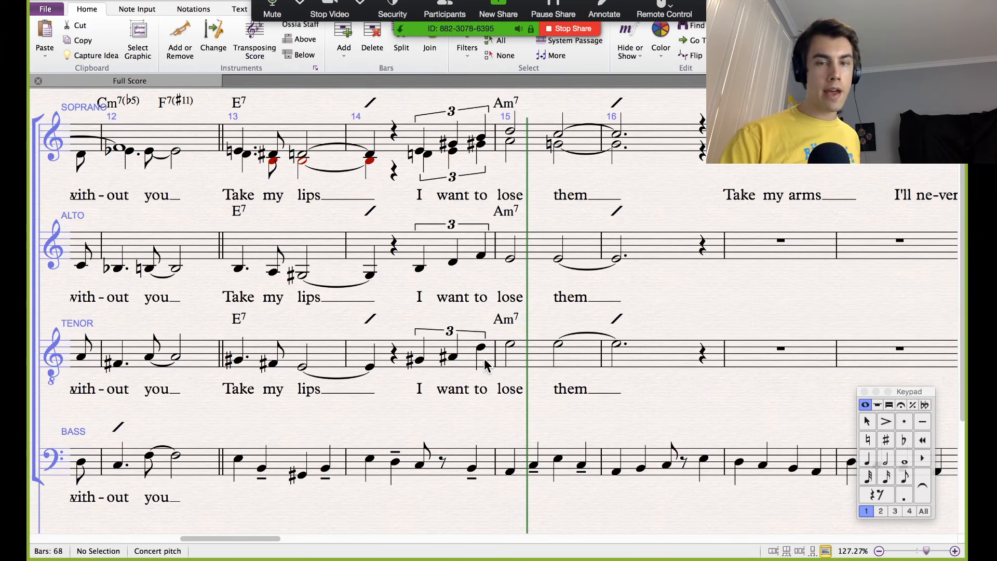
Step: Lower all the tenor notes in bars 15 and 16 to C4
click(509, 341)
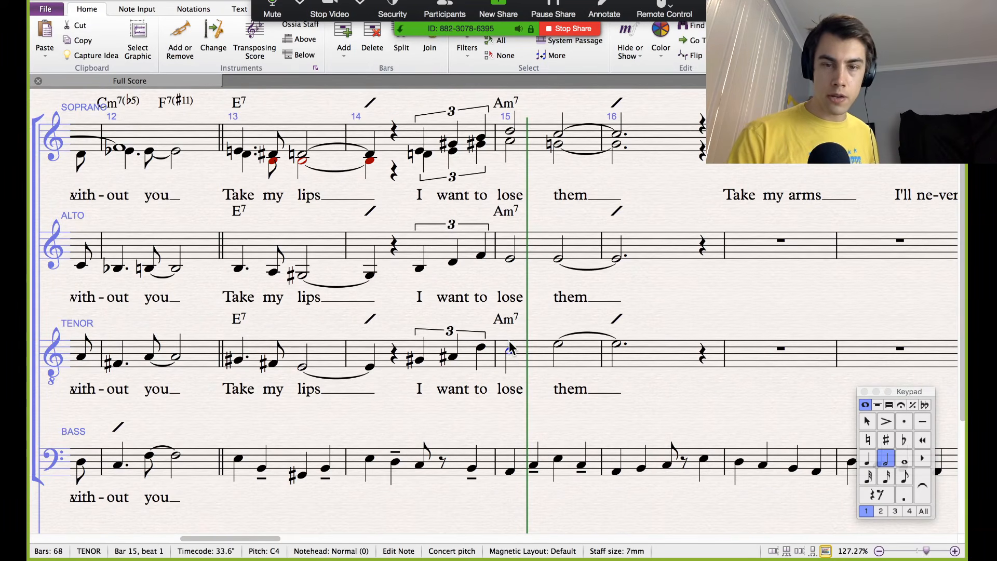
key(Right)
key(Down)
key(Down)
key(Right)
key(Down)
key(Down)
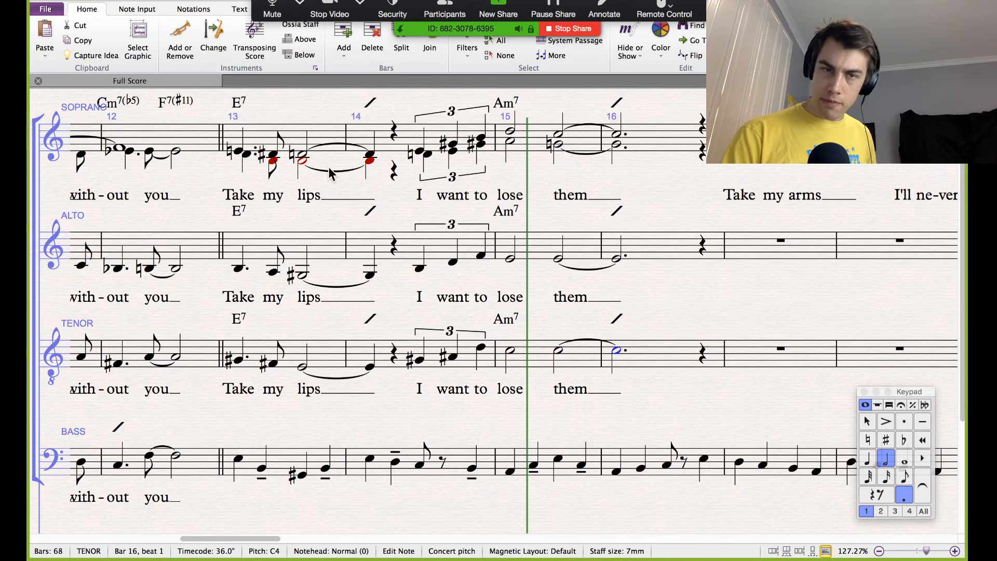
Step: Play back from the first soprano note of bar 13 to check the revised alto and tenor lines
scroll(252, 173, up, 1)
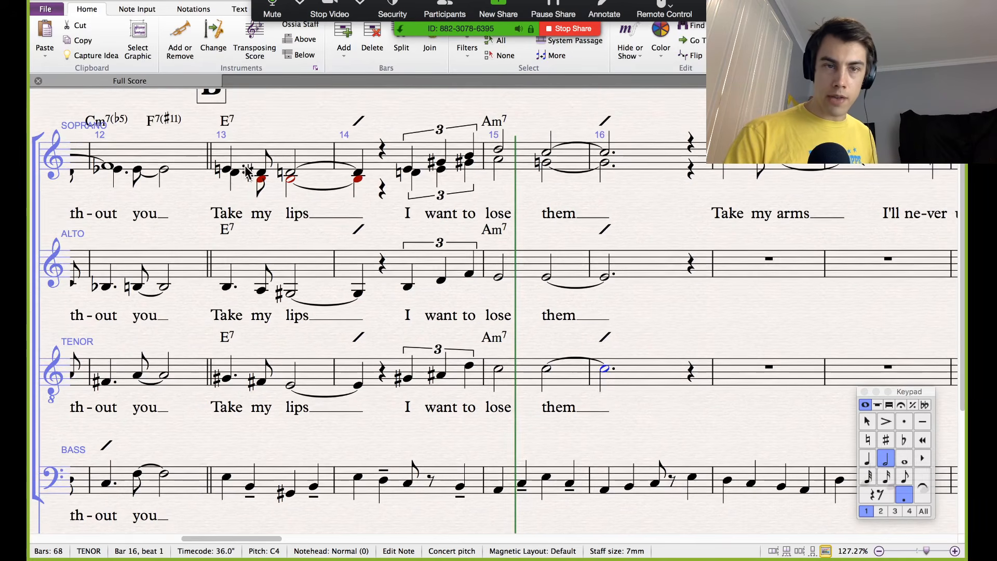
click(227, 170)
scroll(403, 254, down, 3)
key(space)
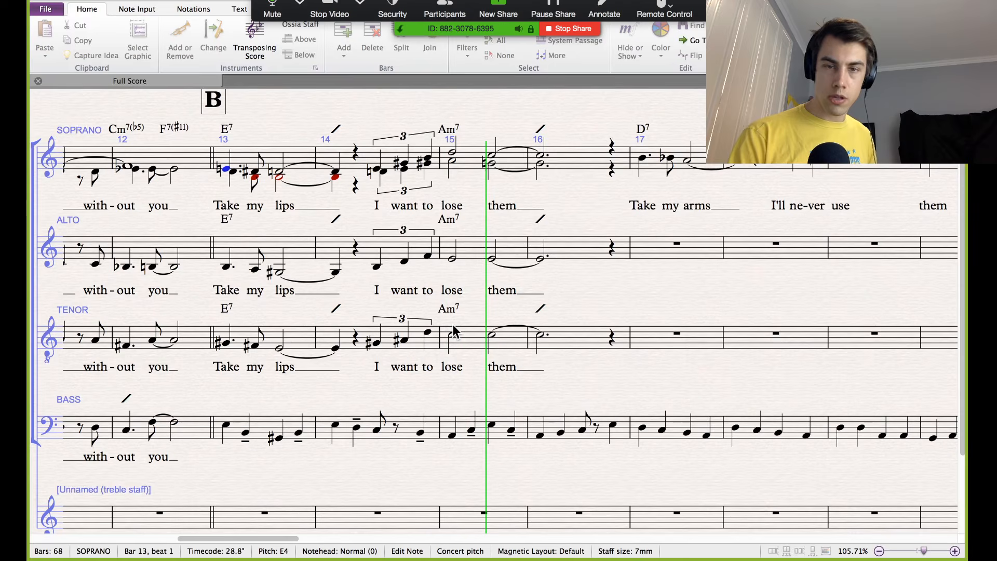
key(space)
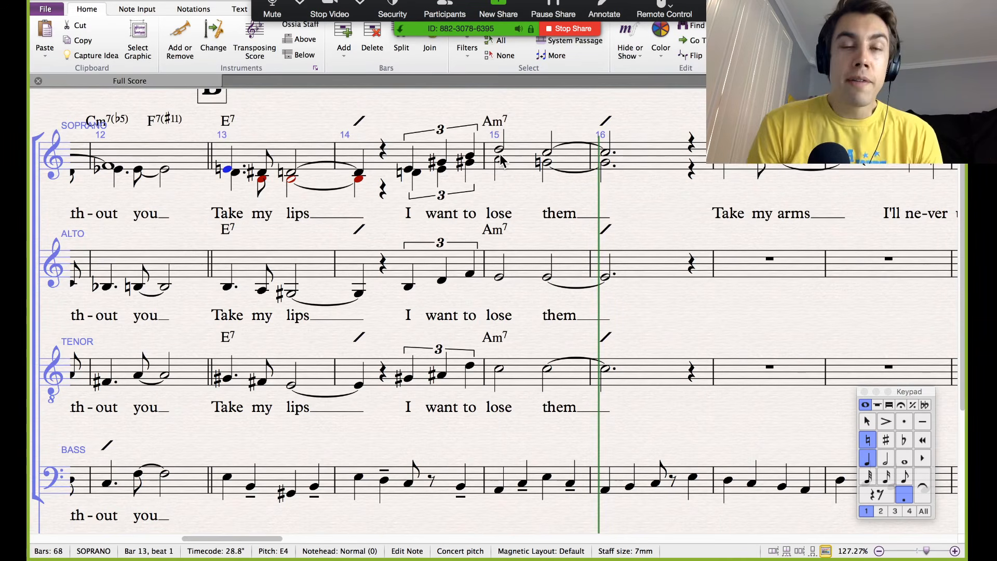
Step: Shorten the first note of bar 15 to a dotted quarter in the soprano, alto and tenor staves
click(501, 161)
click(502, 379)
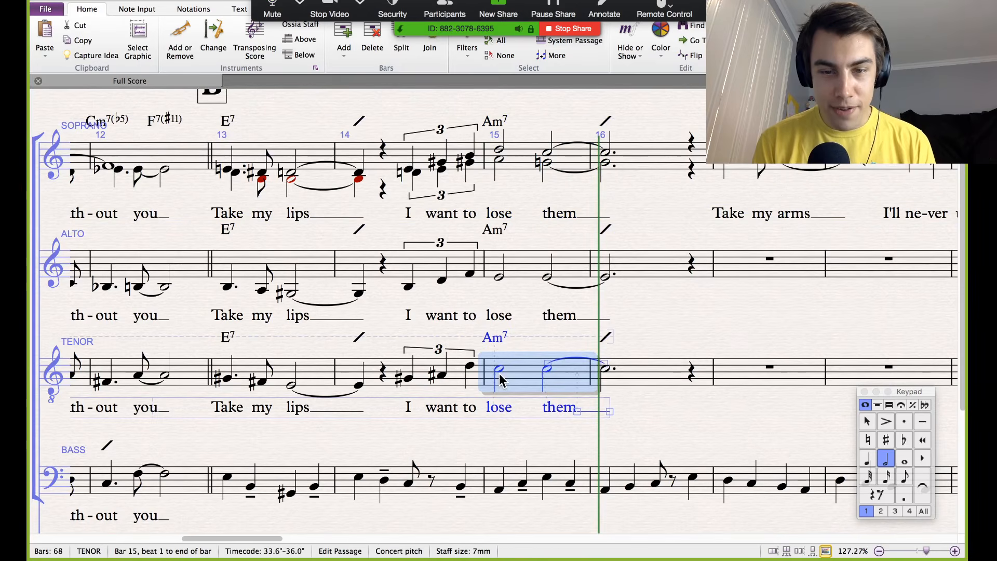
click(500, 370)
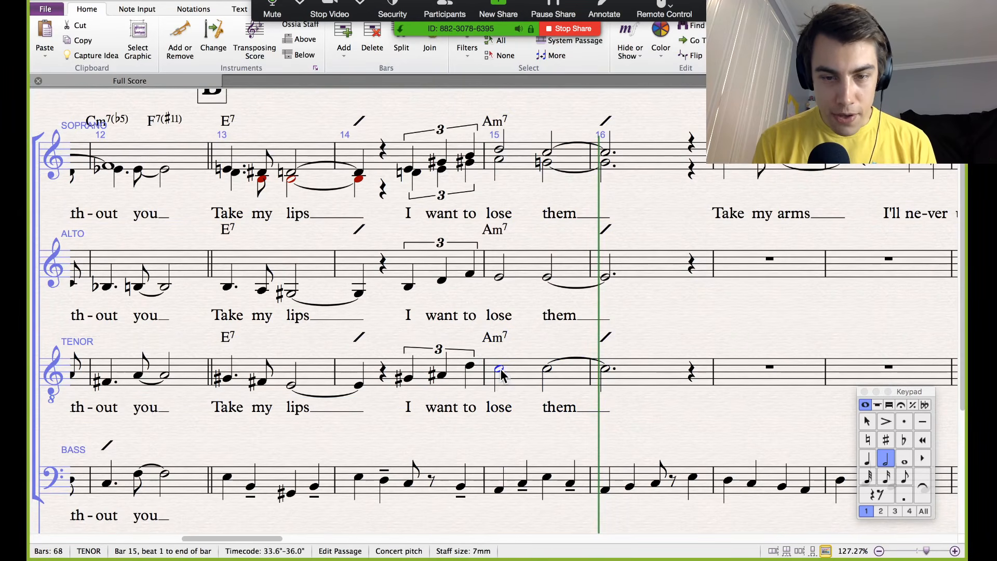
shift+click(501, 163)
click(867, 459)
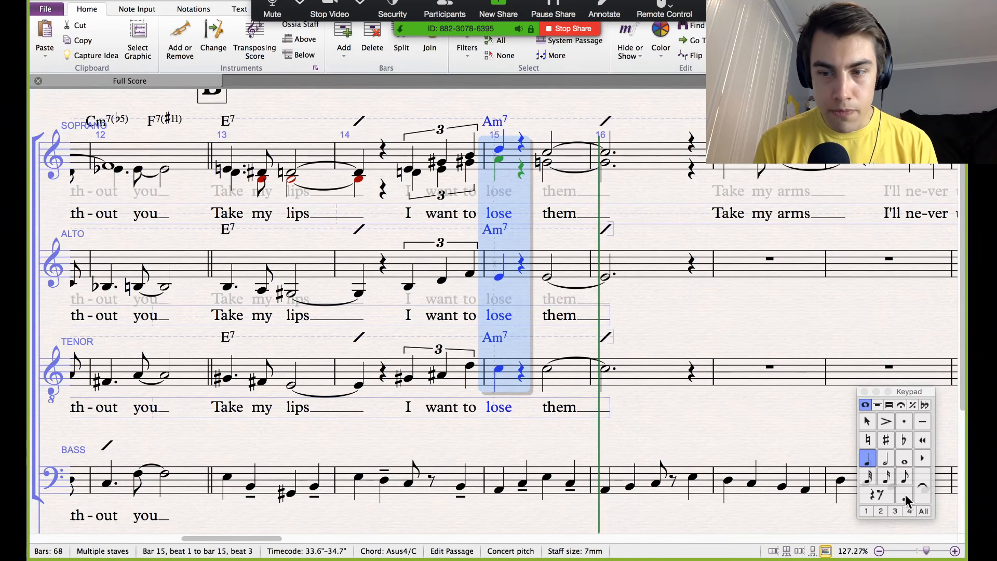
click(906, 495)
Step: Move the "them" notes of the soprano, alto and tenor in bar 15 from beat 3 to beat 2.5 as eighth notes
click(552, 163)
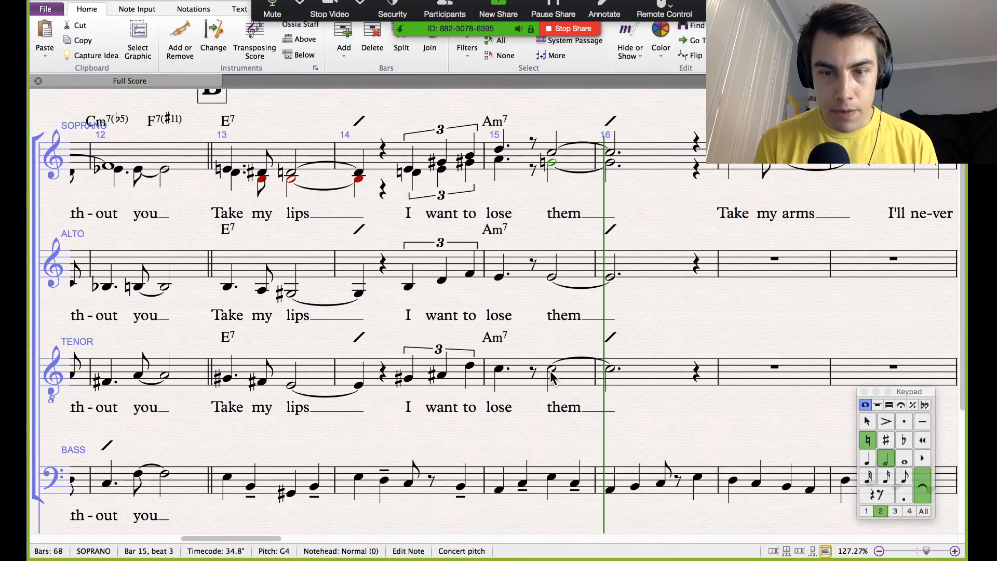
shift+click(552, 375)
key(Delete)
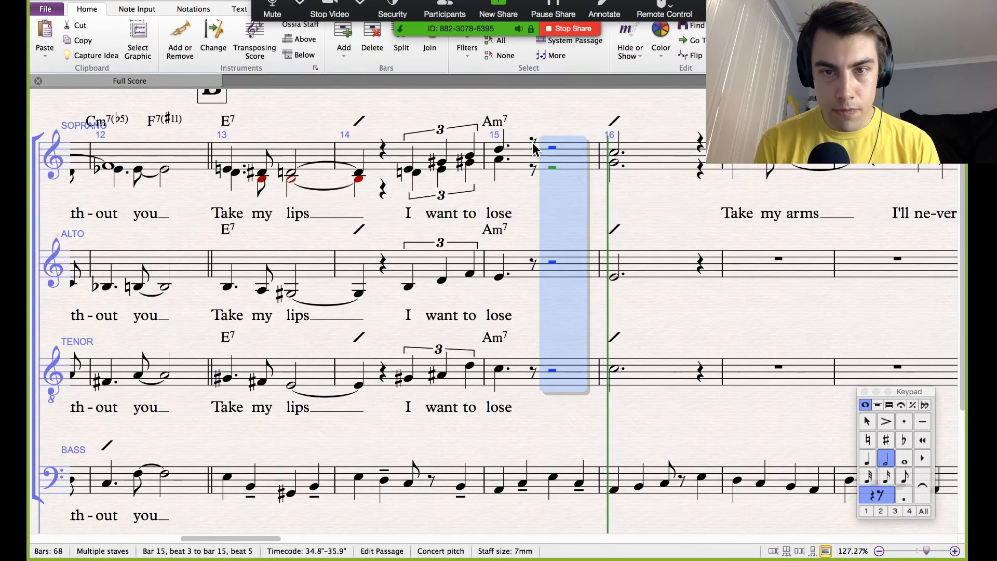
click(534, 143)
key(super+v)
click(905, 476)
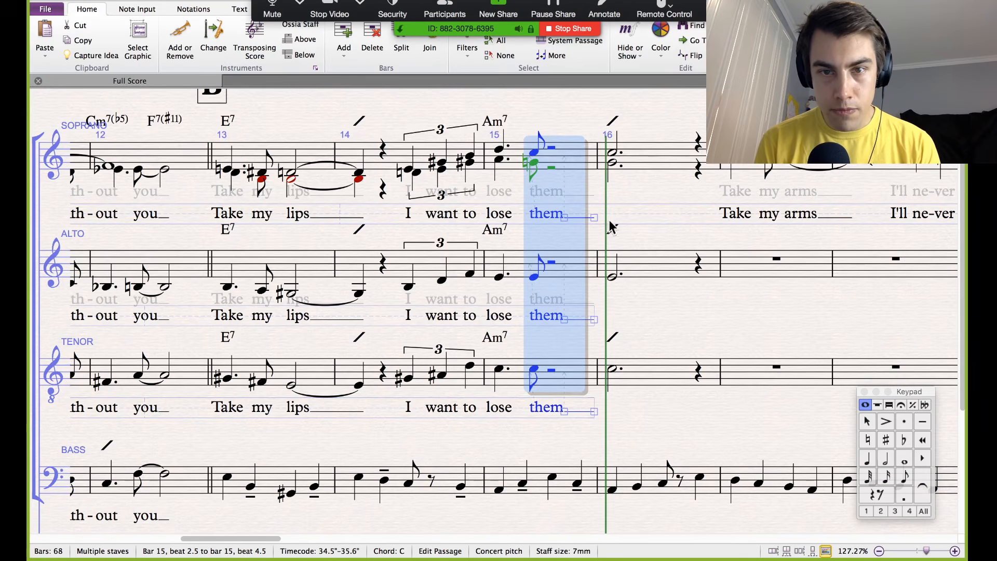
Step: Tie the "them" eighth notes of the soprano, alto and tenor in bar 15 to half notes on beat 3, held over into bar 16
click(535, 153)
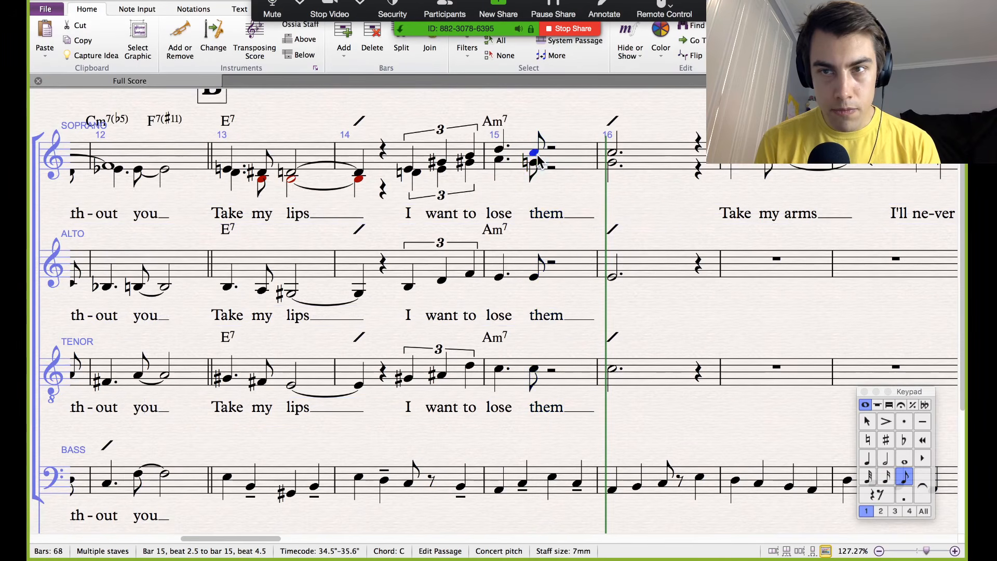
shift+click(537, 375)
click(922, 489)
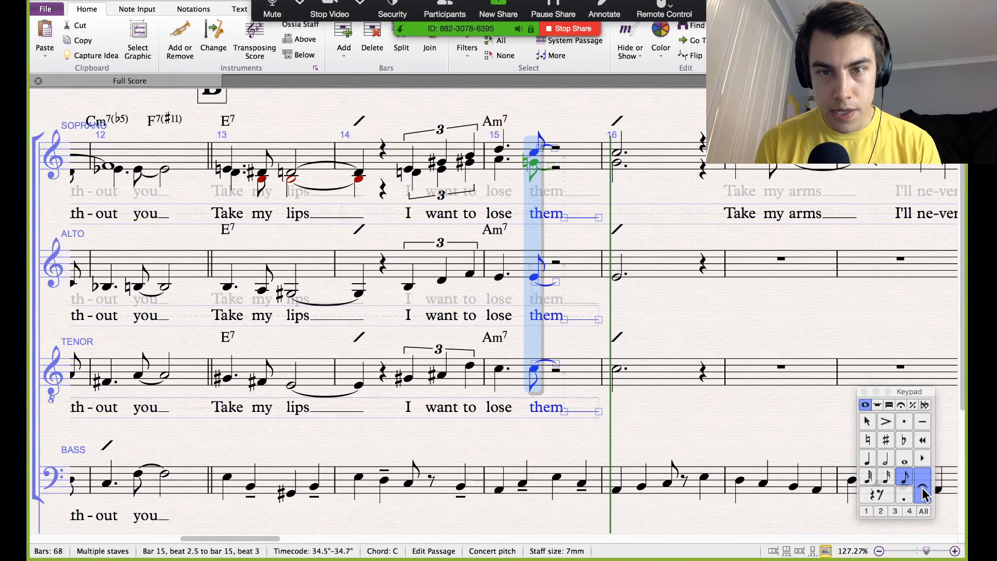
click(467, 47)
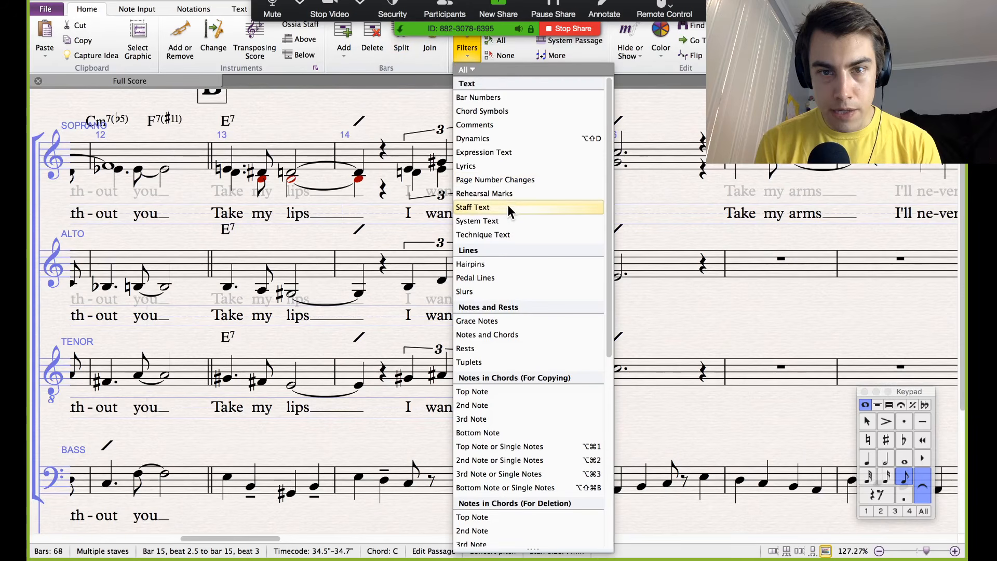
click(509, 334)
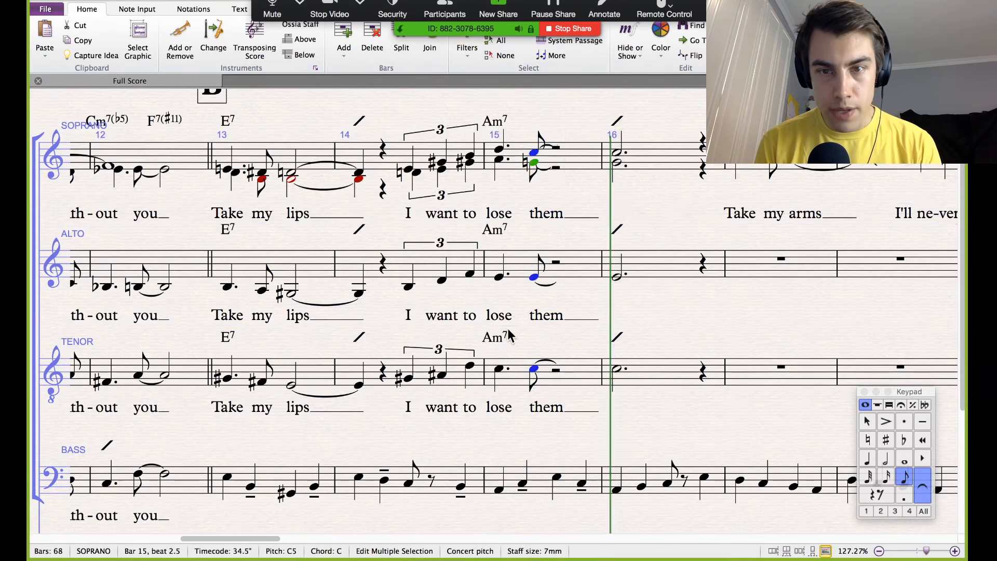
click(887, 461)
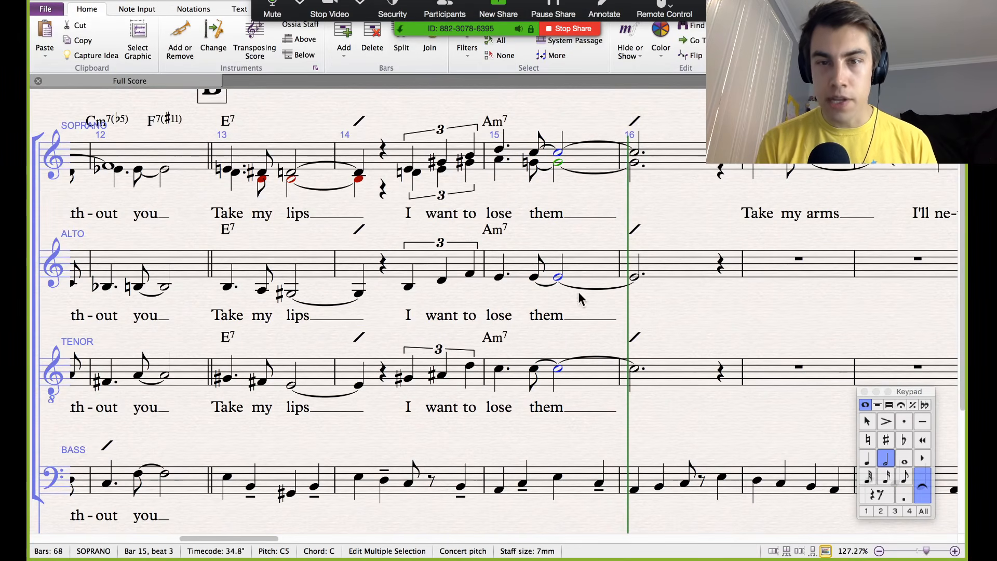
Step: Play back from the lower soprano note on beat 1 of bar 13 to check the tied "them" rhythm
click(233, 172)
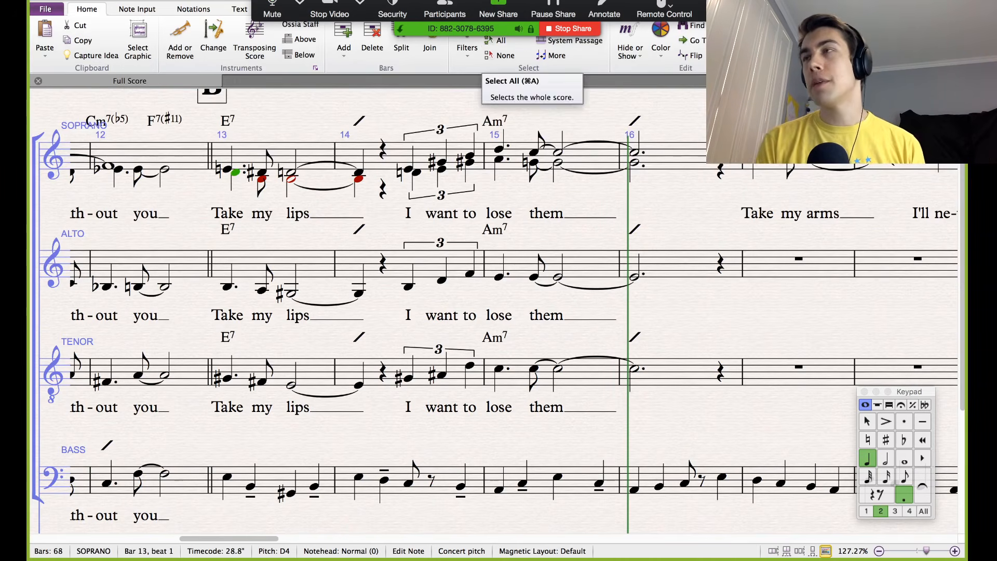
key(super+Tab)
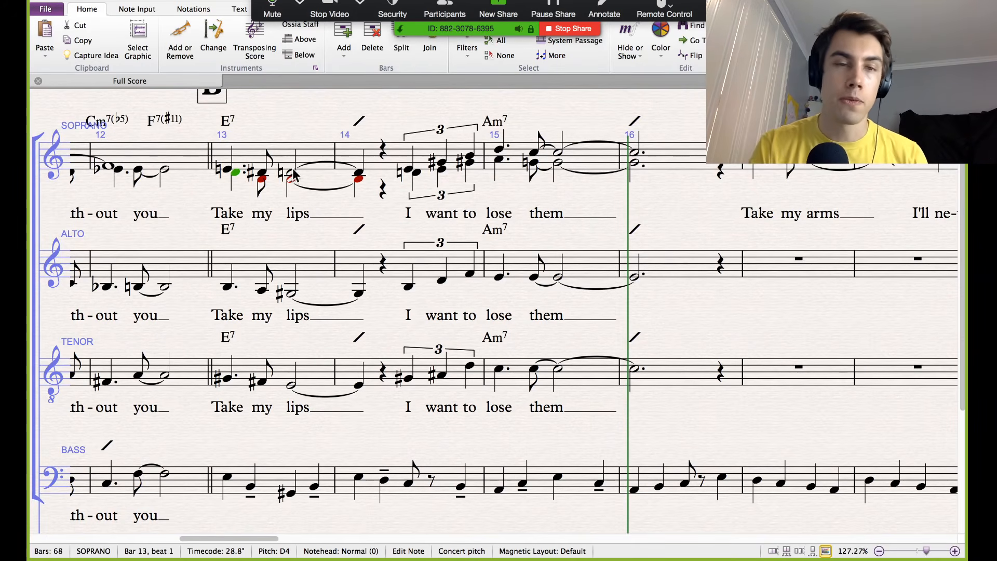
click(287, 127)
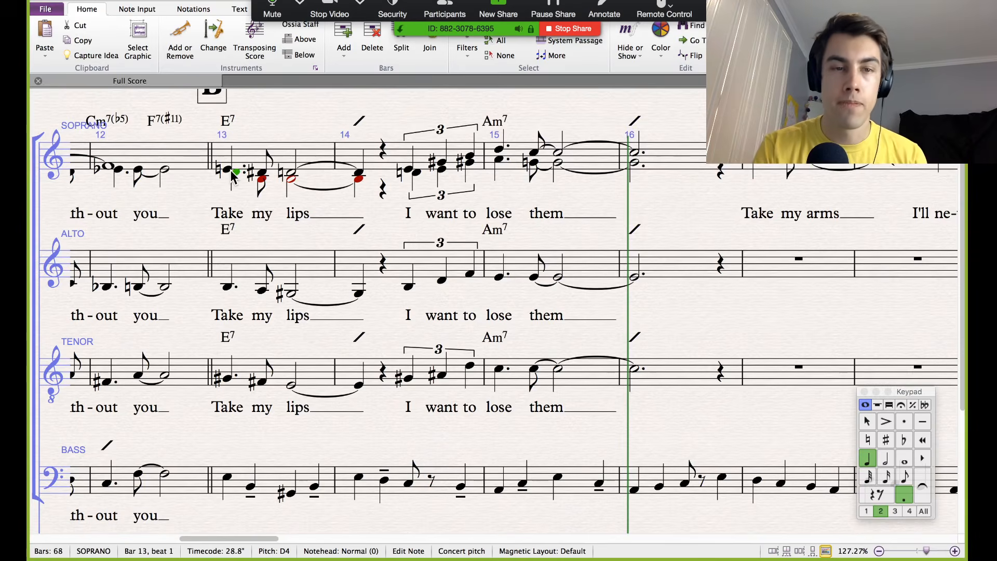
key(p)
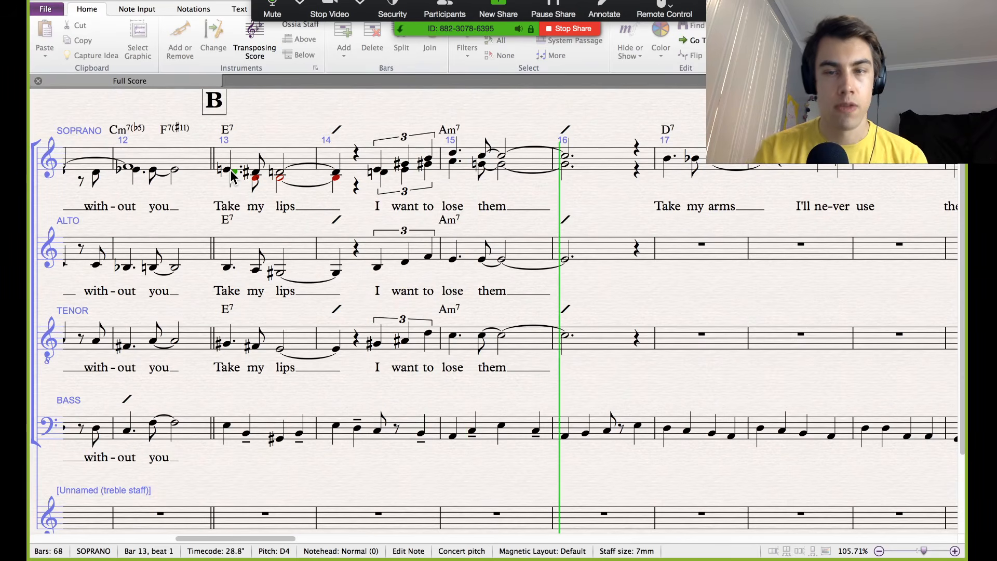
key(space)
scroll(231, 171, up, 2)
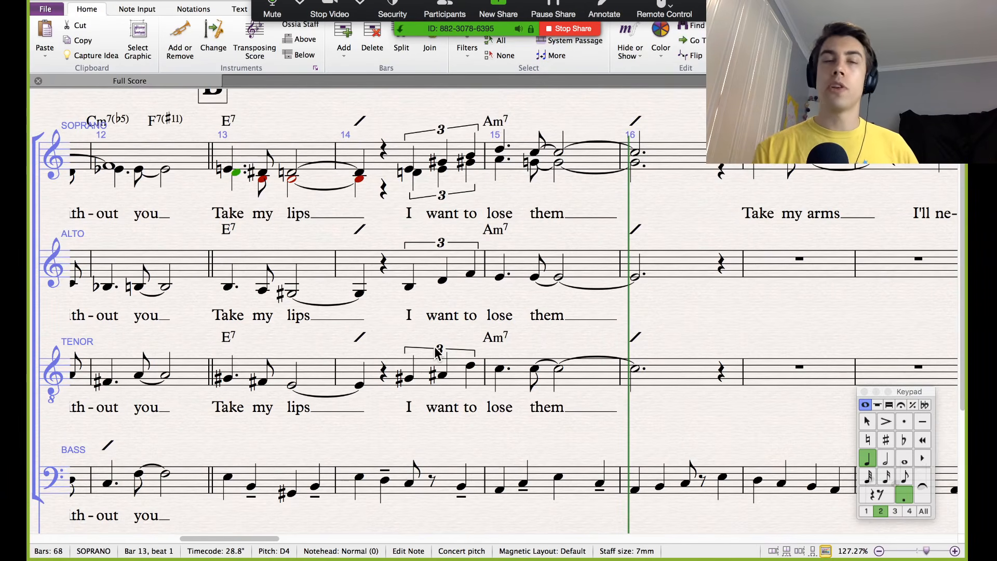
scroll(717, 290, right, 3)
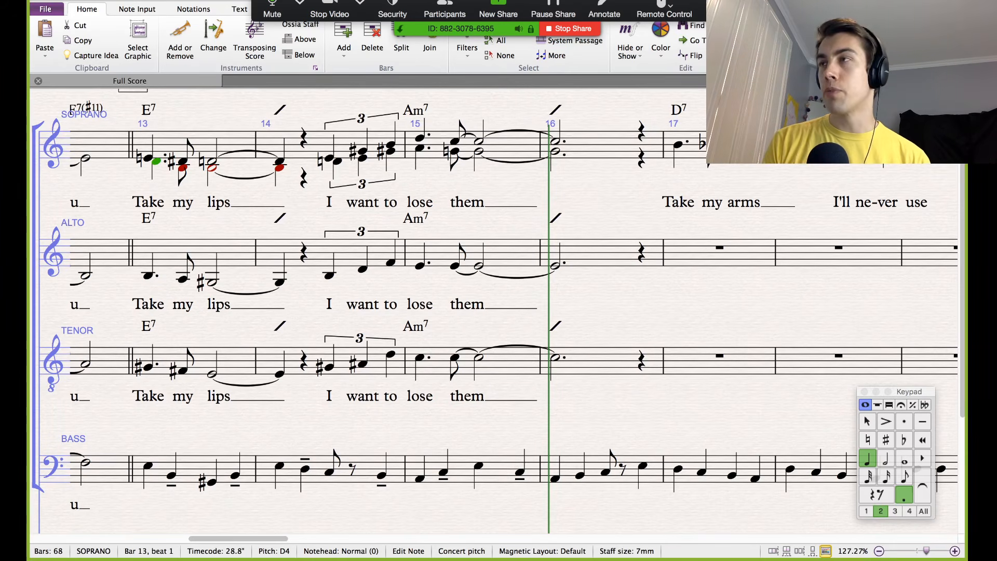
Step: Switch to the lesson notes in Pages and add a new bullet, outdented one level, below the leading notes line
key(super+Tab)
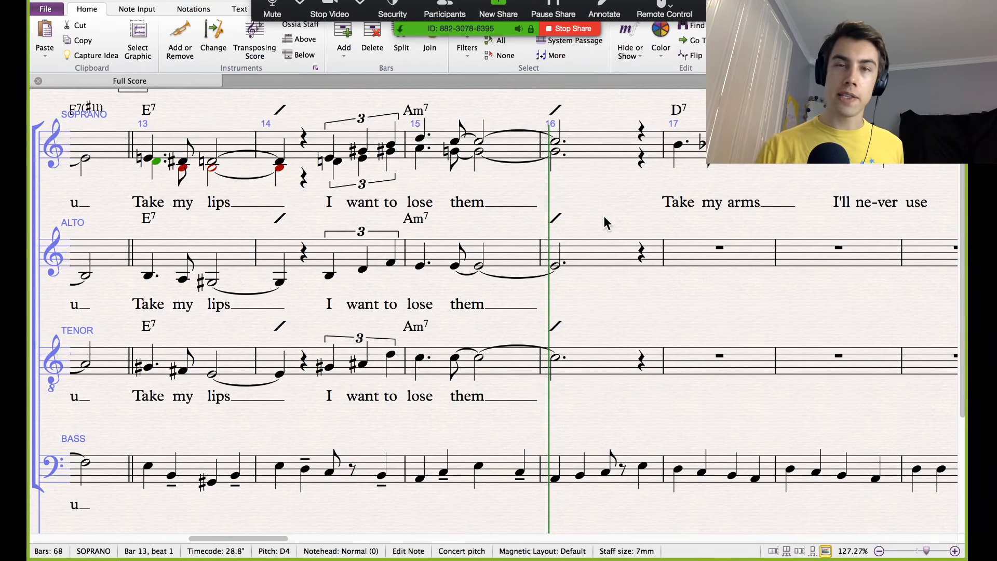
key(ctrl+Left)
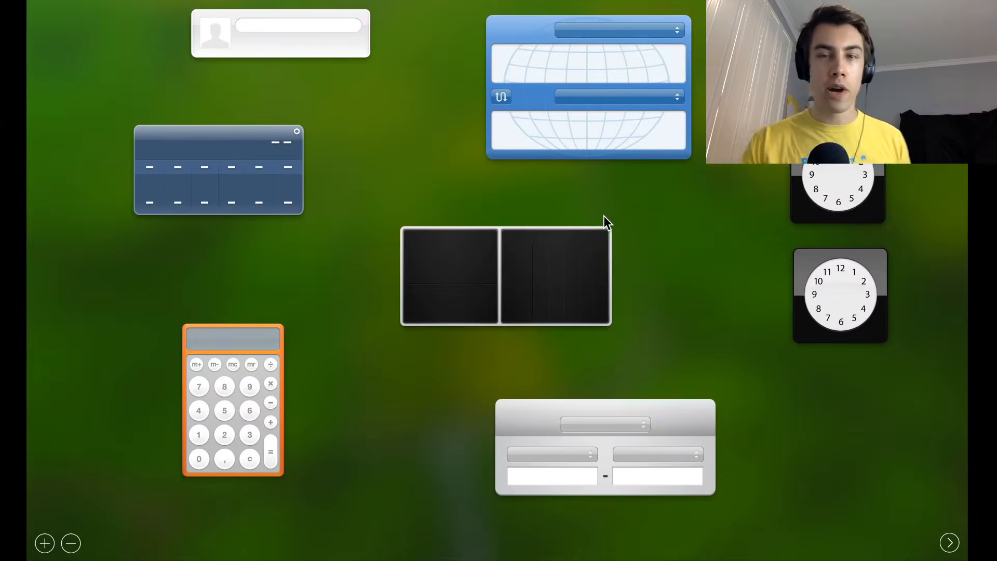
key(ctrl+Right)
key(ctrl+Right)
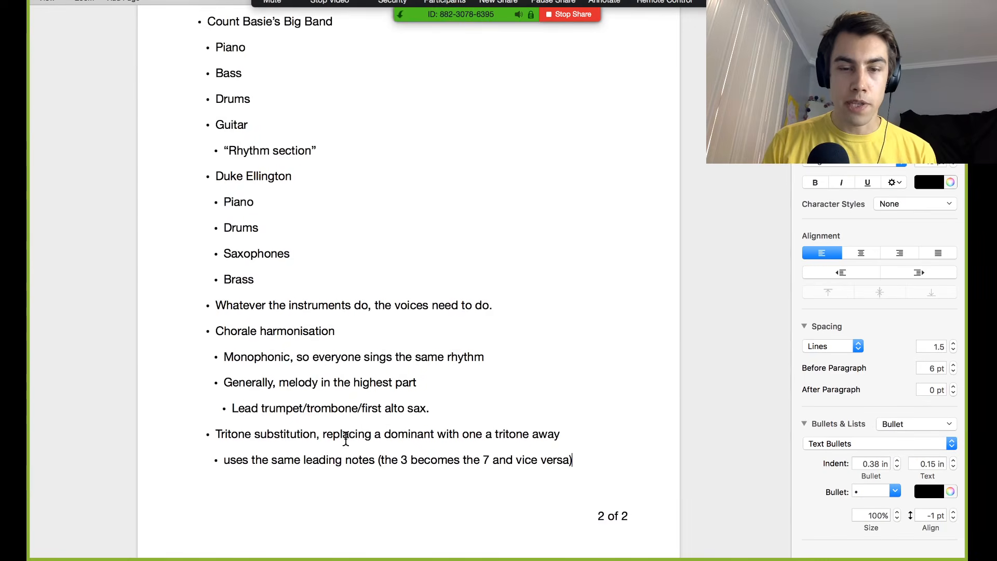
scroll(483, 422, down, 1)
click(594, 457)
key(Return)
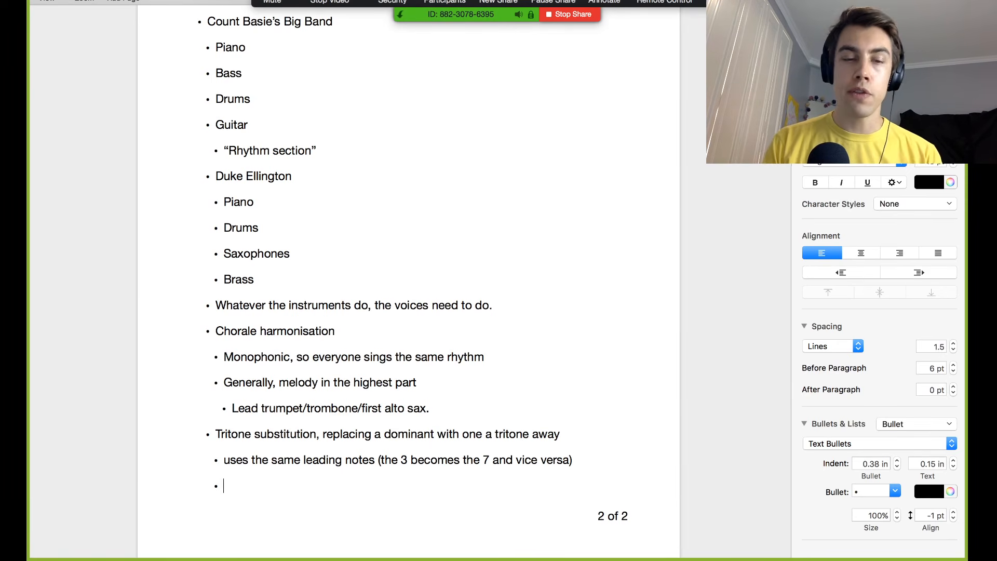
click(858, 272)
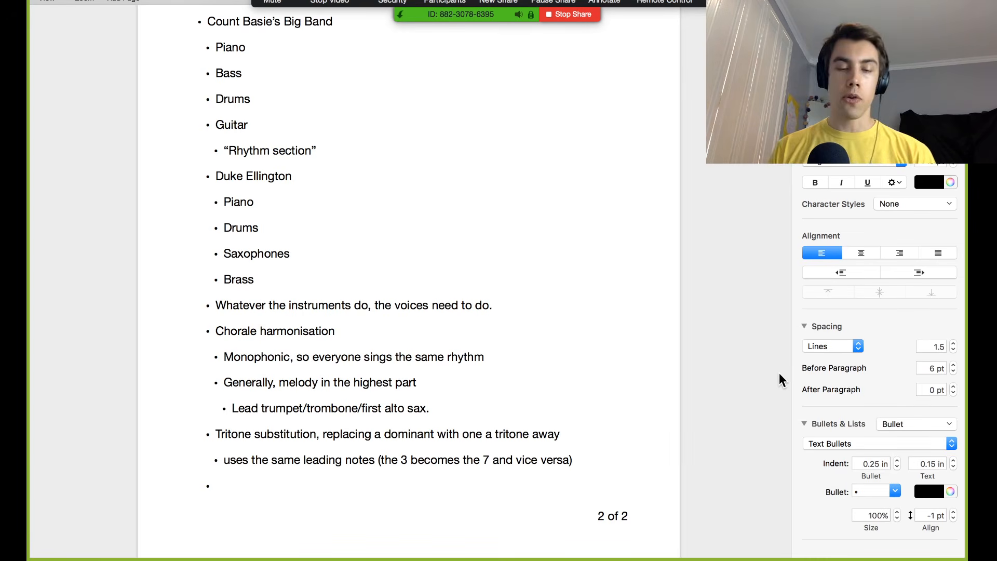
Step: Write "Improvisation: scat singing," in the new bullet
text(impro)
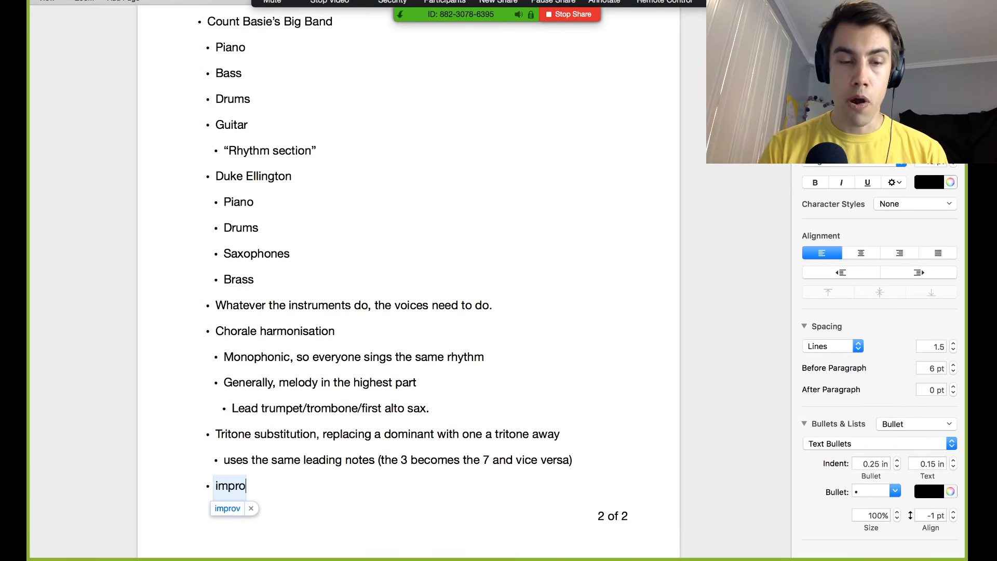
key(BackSpace)
key(BackSpace)
key(BackSpace)
key(BackSpace)
key(BackSpace)
text(Imp)
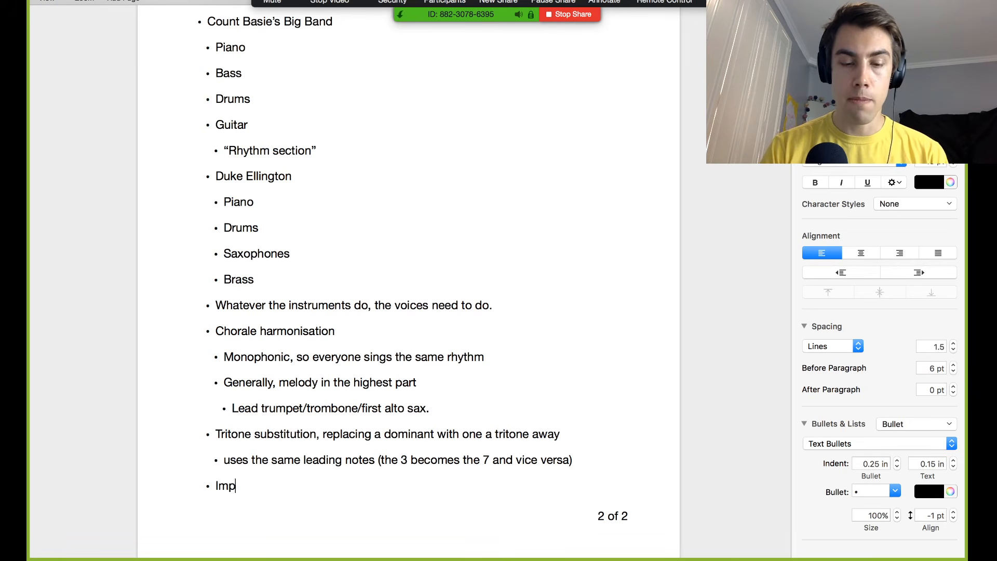
text(rovisation)
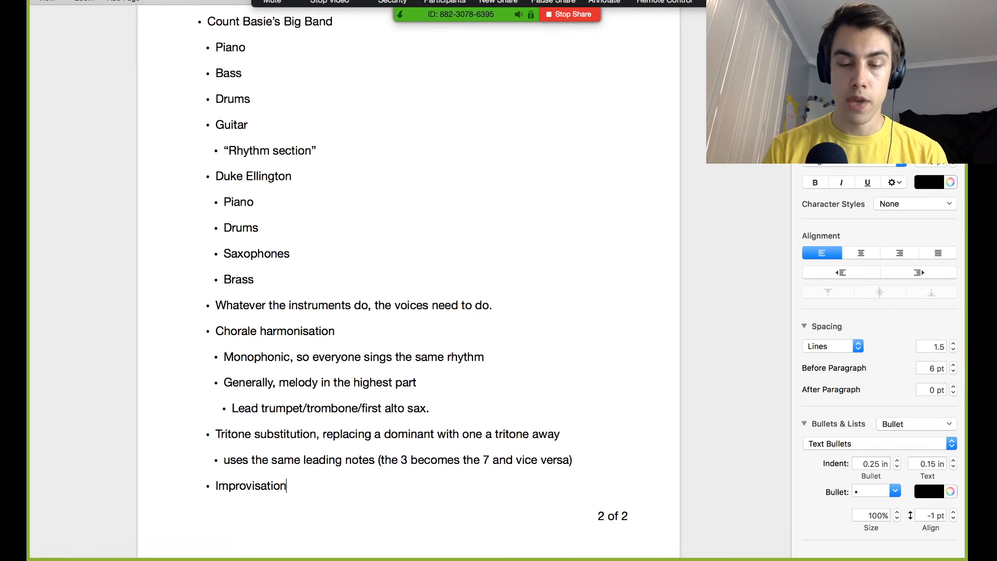
text(: s)
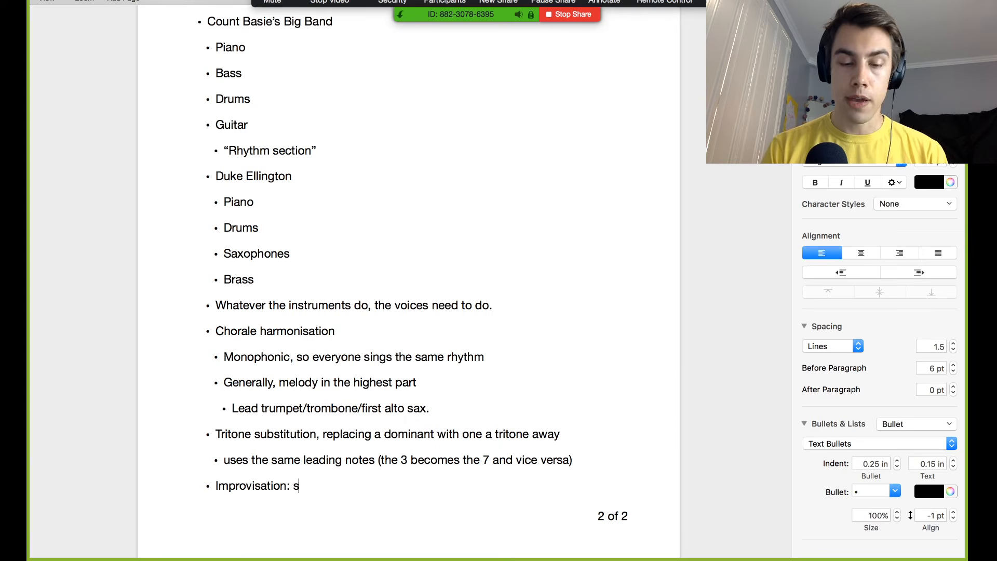
text(cat singing, )
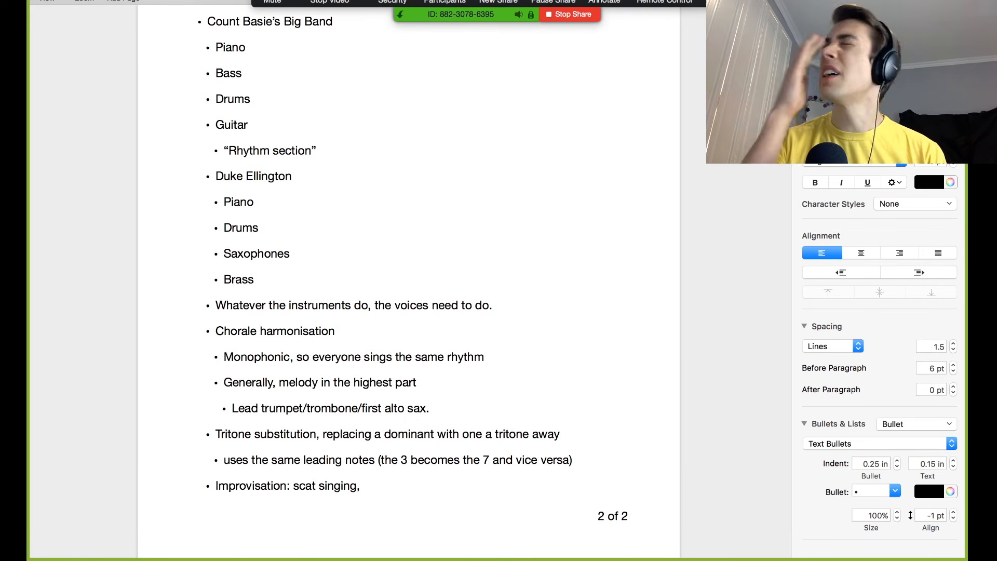
Step: Add "vocalise (compositional)" to the improvisation bullet and insert "(improvisational)" after "scat singing"
text(vocalise)
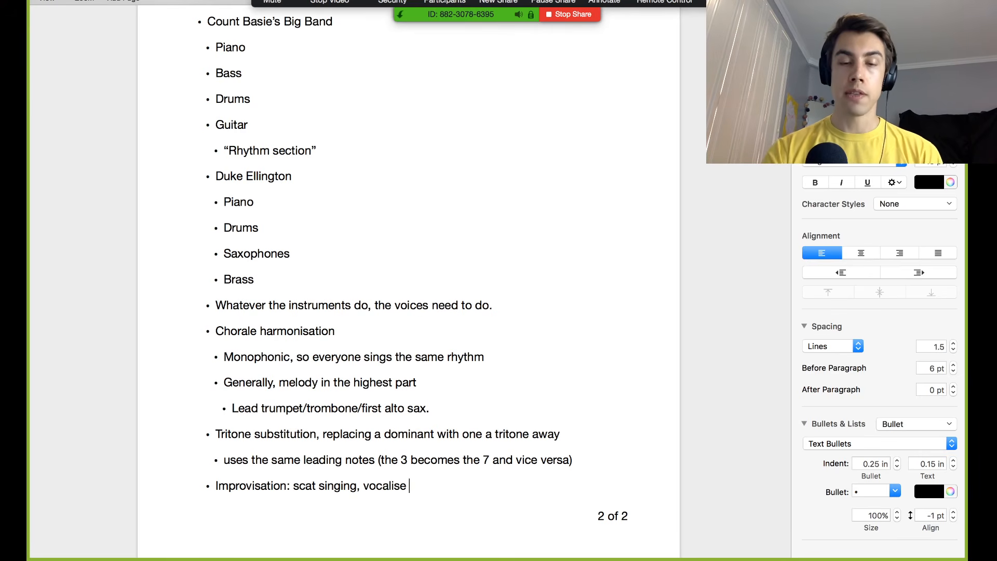
text(()
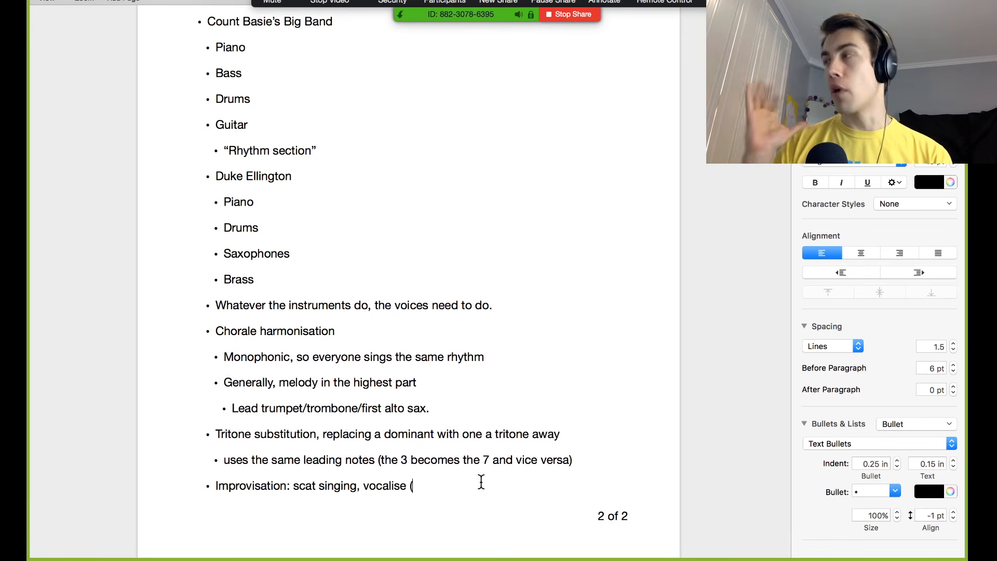
text(comp)
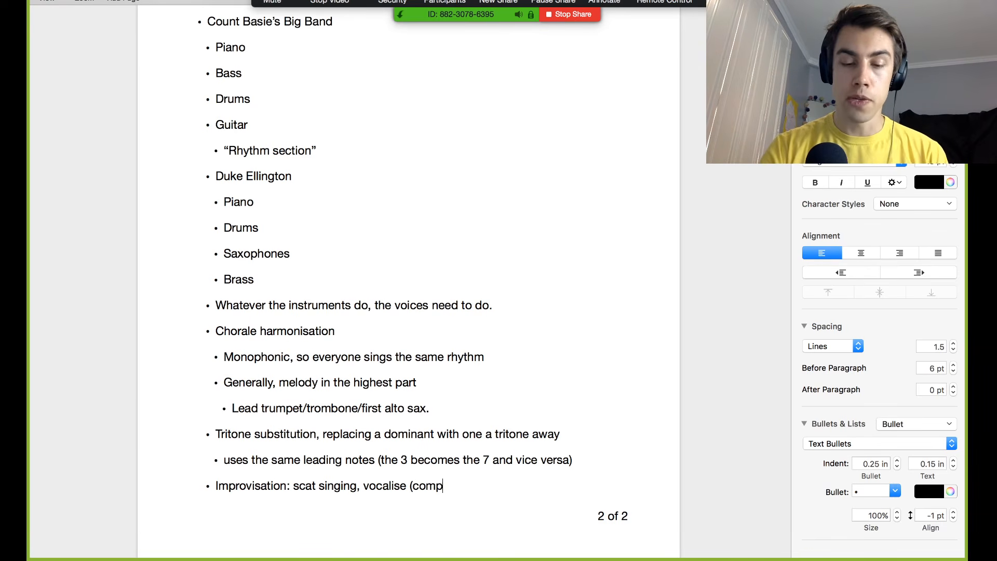
text(ositional))
click(358, 486)
text((improvisational))
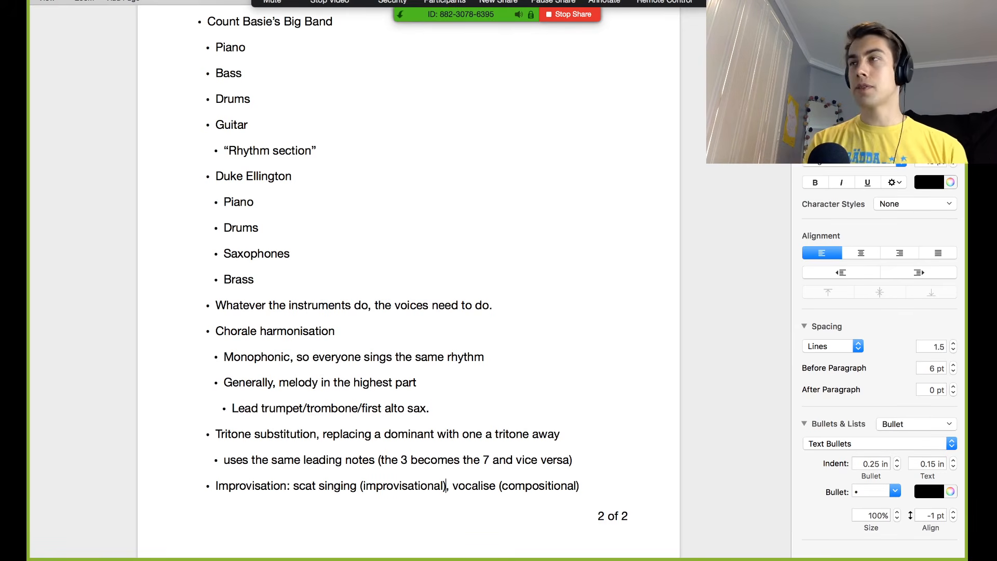
Step: Switch back to the Sibelius score and review the harmonised bars 13 to 16 and the melody in bars 17 to 20
key(super+Tab)
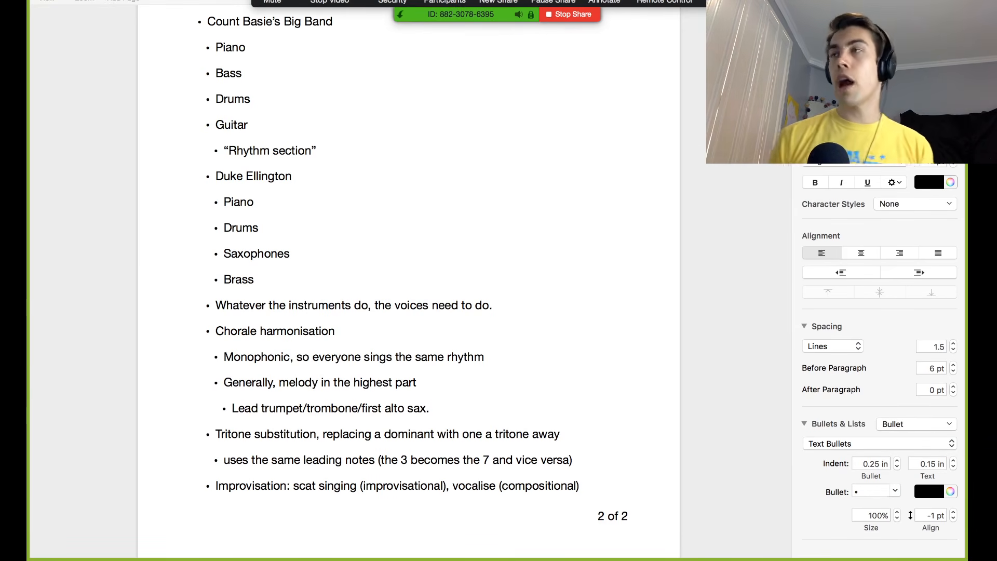
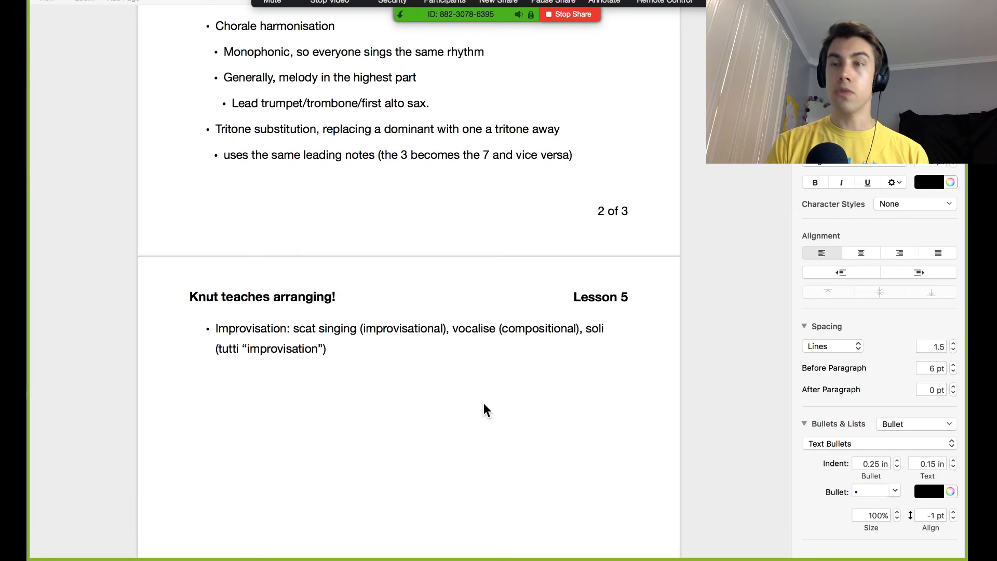
key(ctrl+Left)
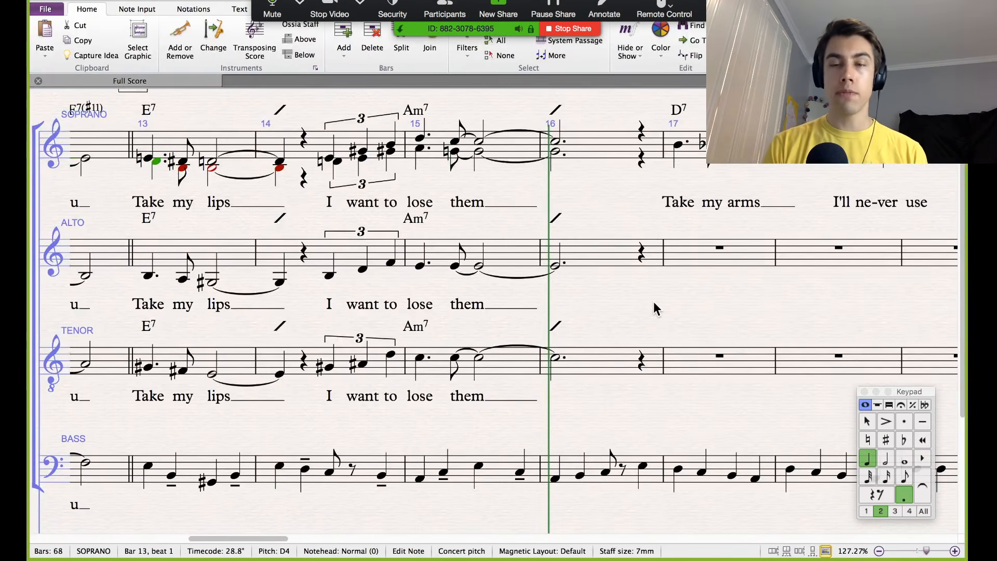
scroll(654, 302, down, 2)
drag(684, 288, 539, 373)
drag(659, 291, 607, 294)
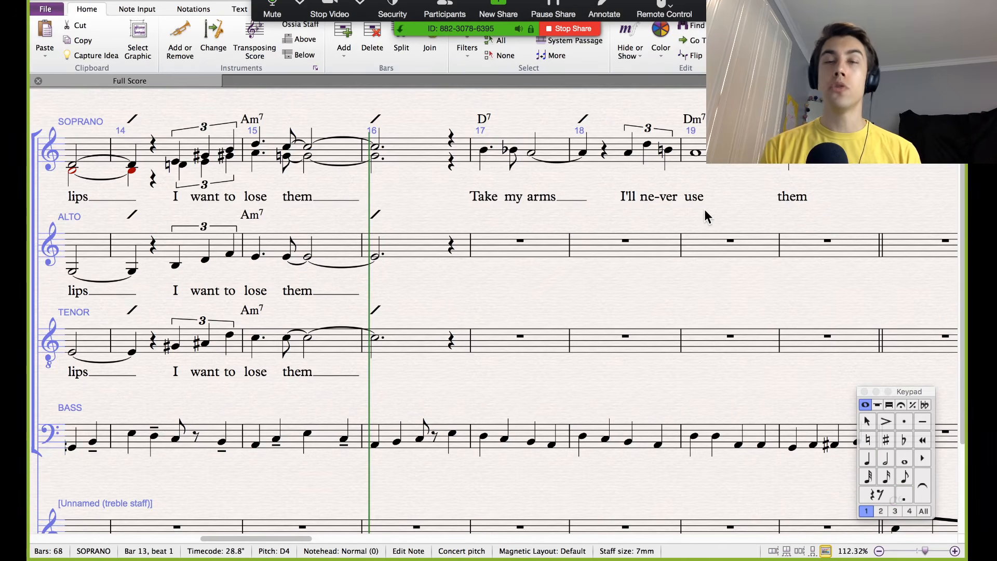
key(Escape)
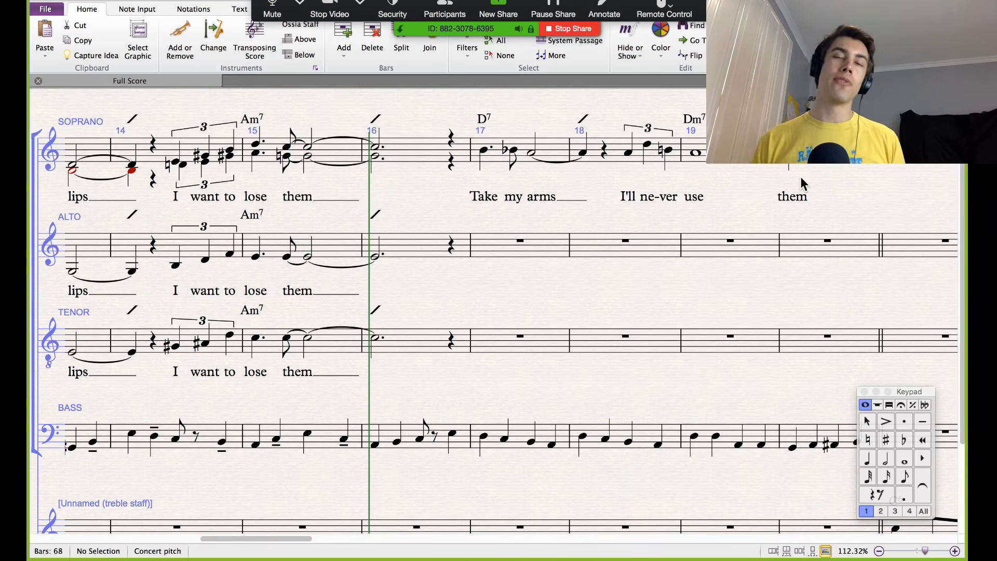
scroll(802, 183, right, 3)
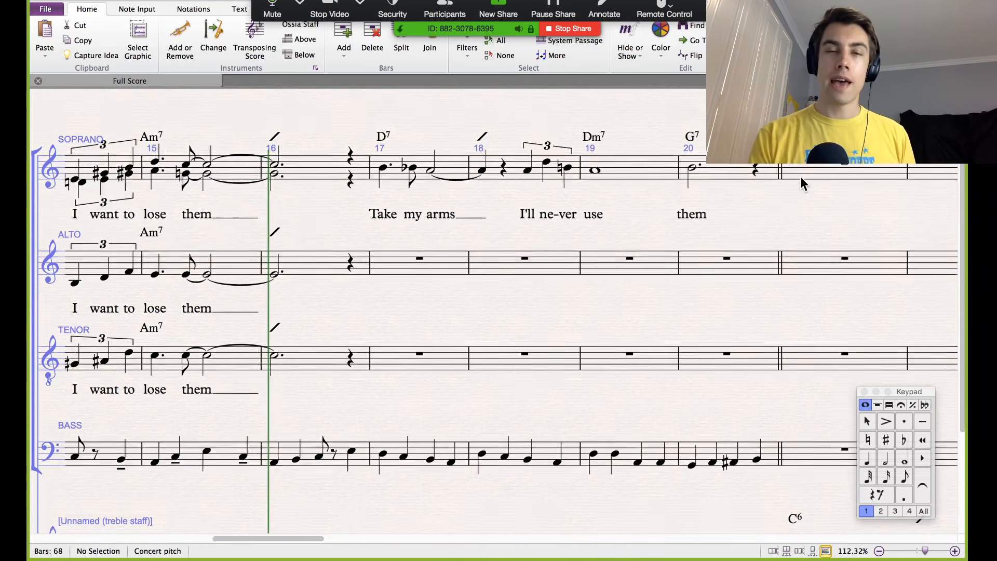
scroll(802, 183, up, 1)
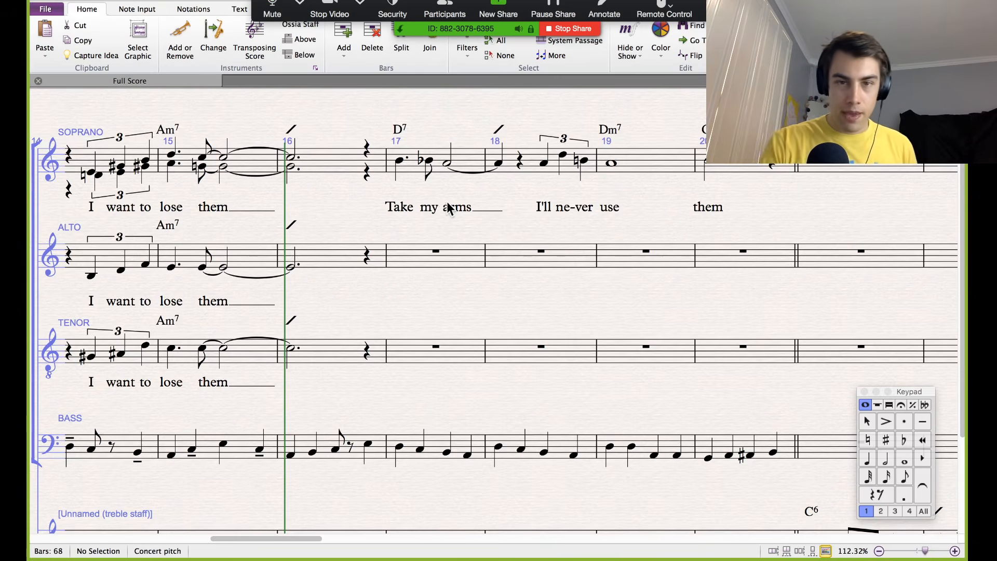
scroll(446, 209, left, 4)
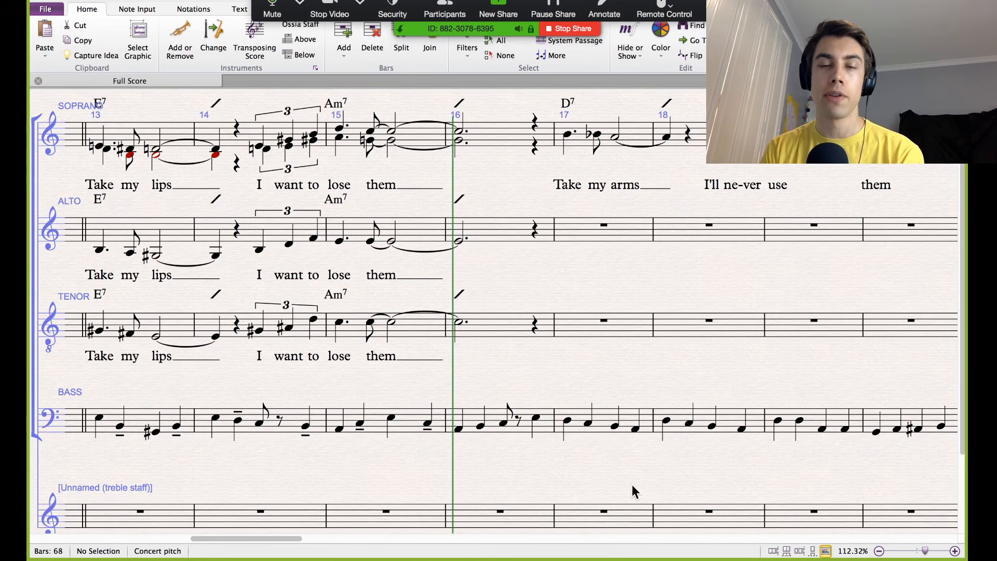
click(516, 492)
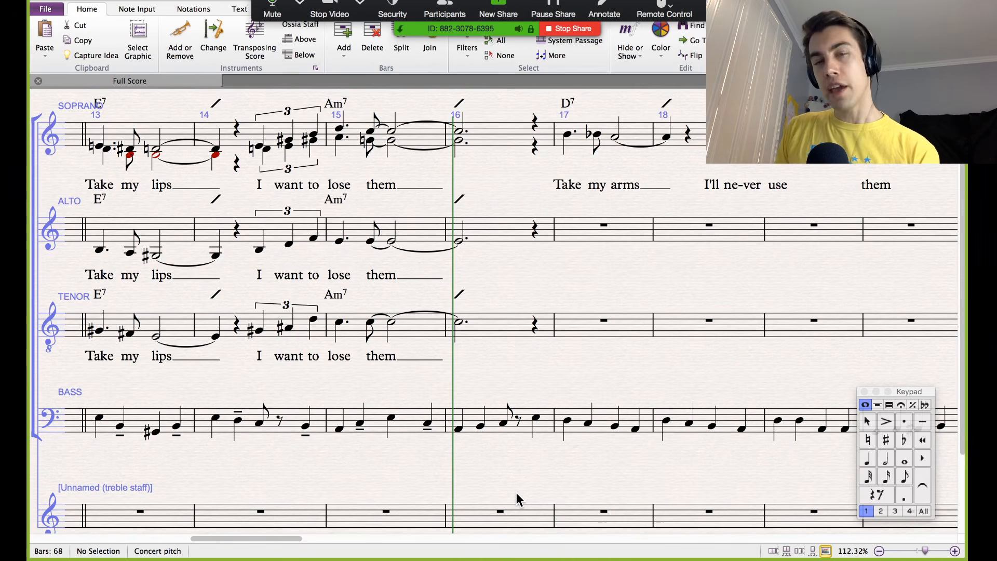
scroll(516, 493, up, 2)
scroll(516, 492, up, 1)
scroll(516, 493, down, 2)
scroll(516, 493, left, 2)
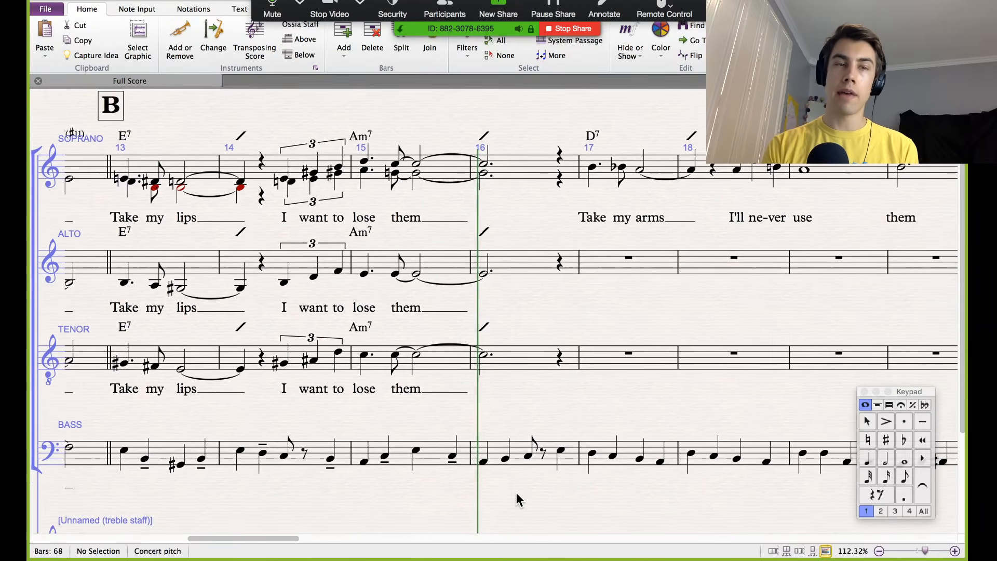
scroll(516, 493, up, 1)
scroll(516, 493, right, 1)
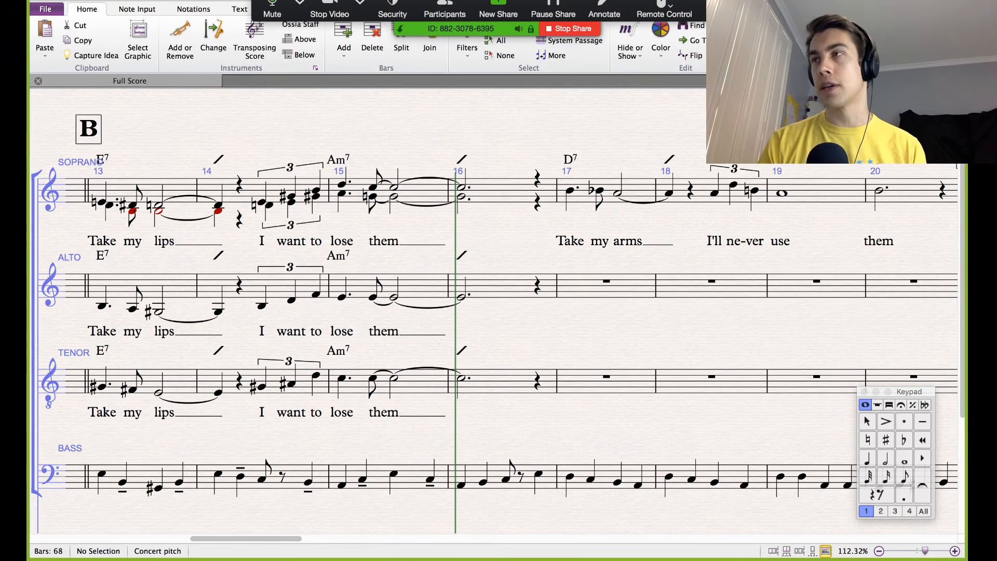
key(super+Tab)
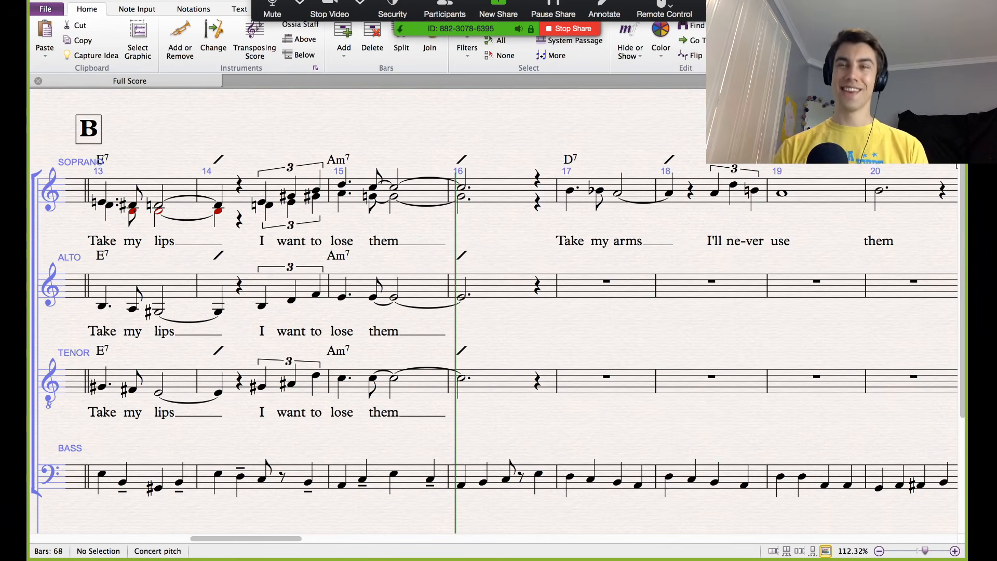
Step: End the Zoom screen-sharing meeting for all participants, without giving feedback
click(863, 135)
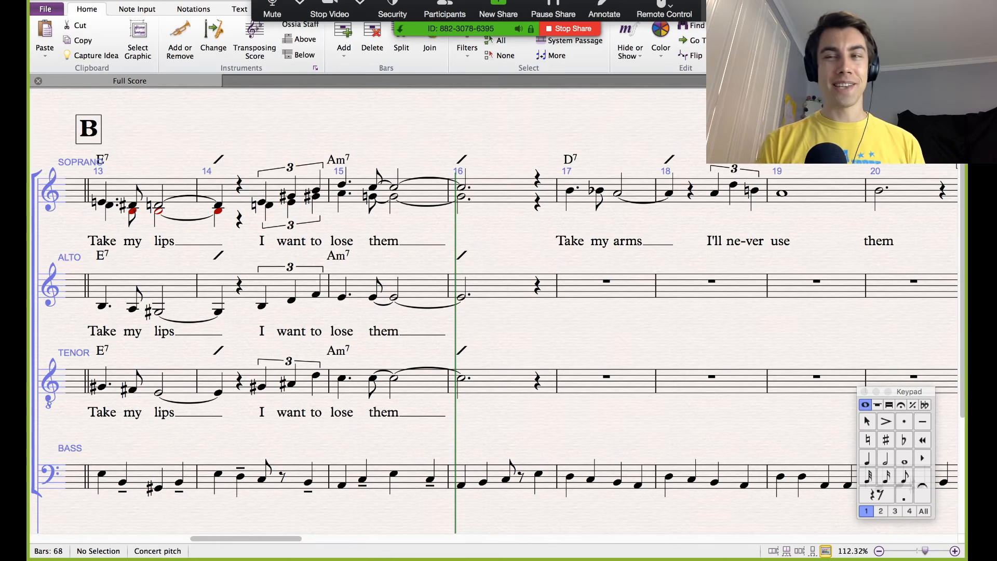
click(719, 9)
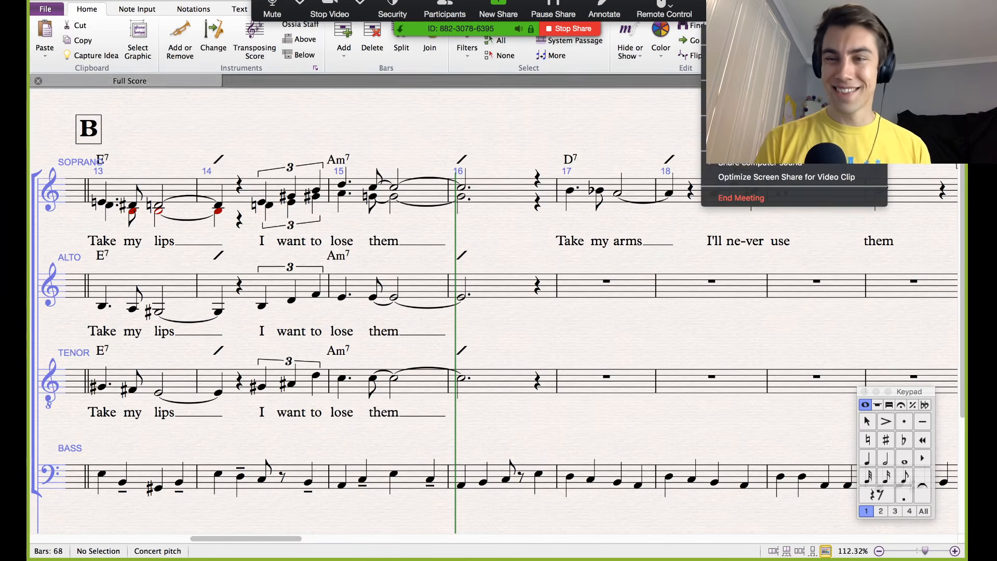
click(757, 196)
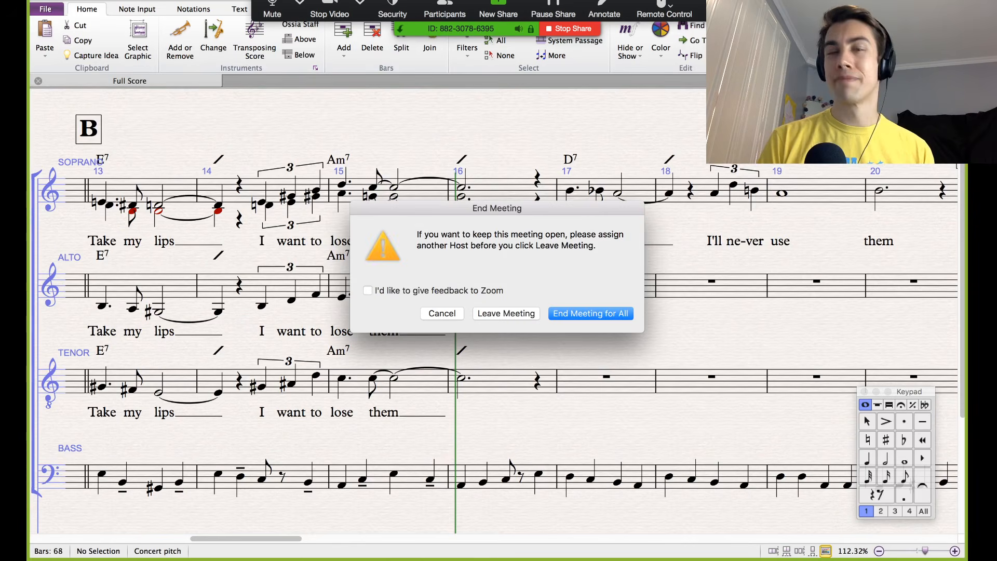
click(598, 315)
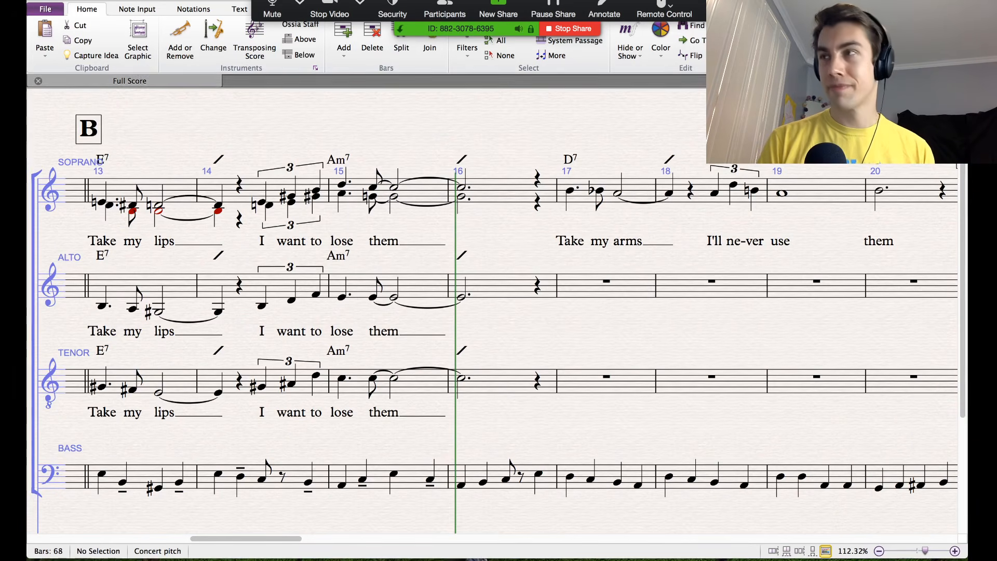